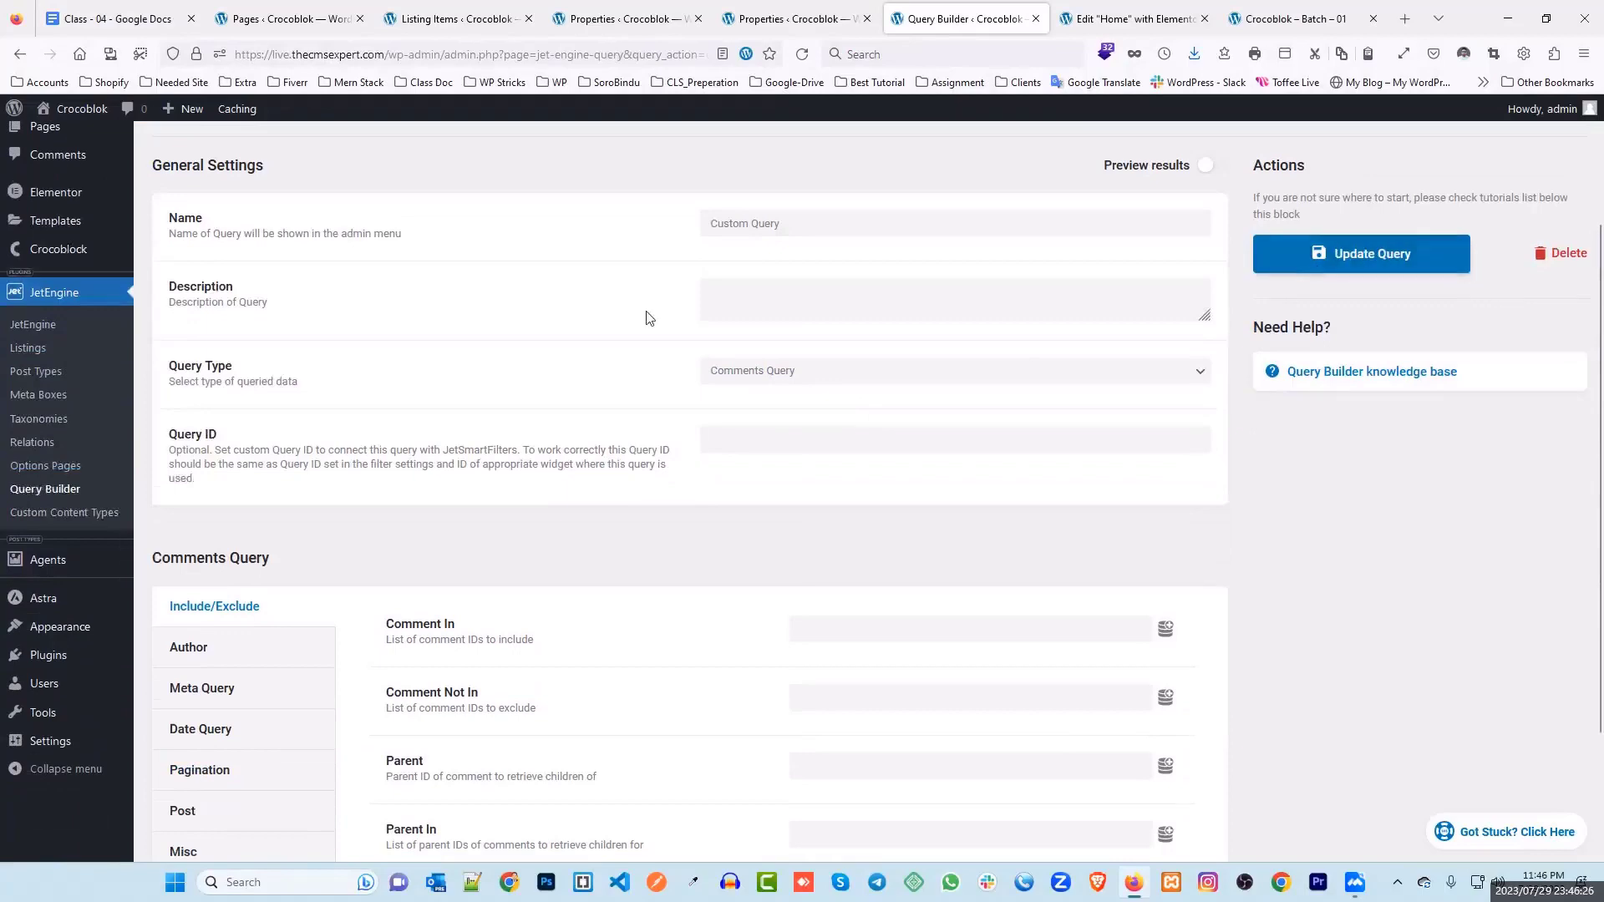
# Step: Review the project tasks in the Class - 04 document, from Post Count to Post-Submit Limitation For Every User
pyautogui.scroll(3, 648, 315)
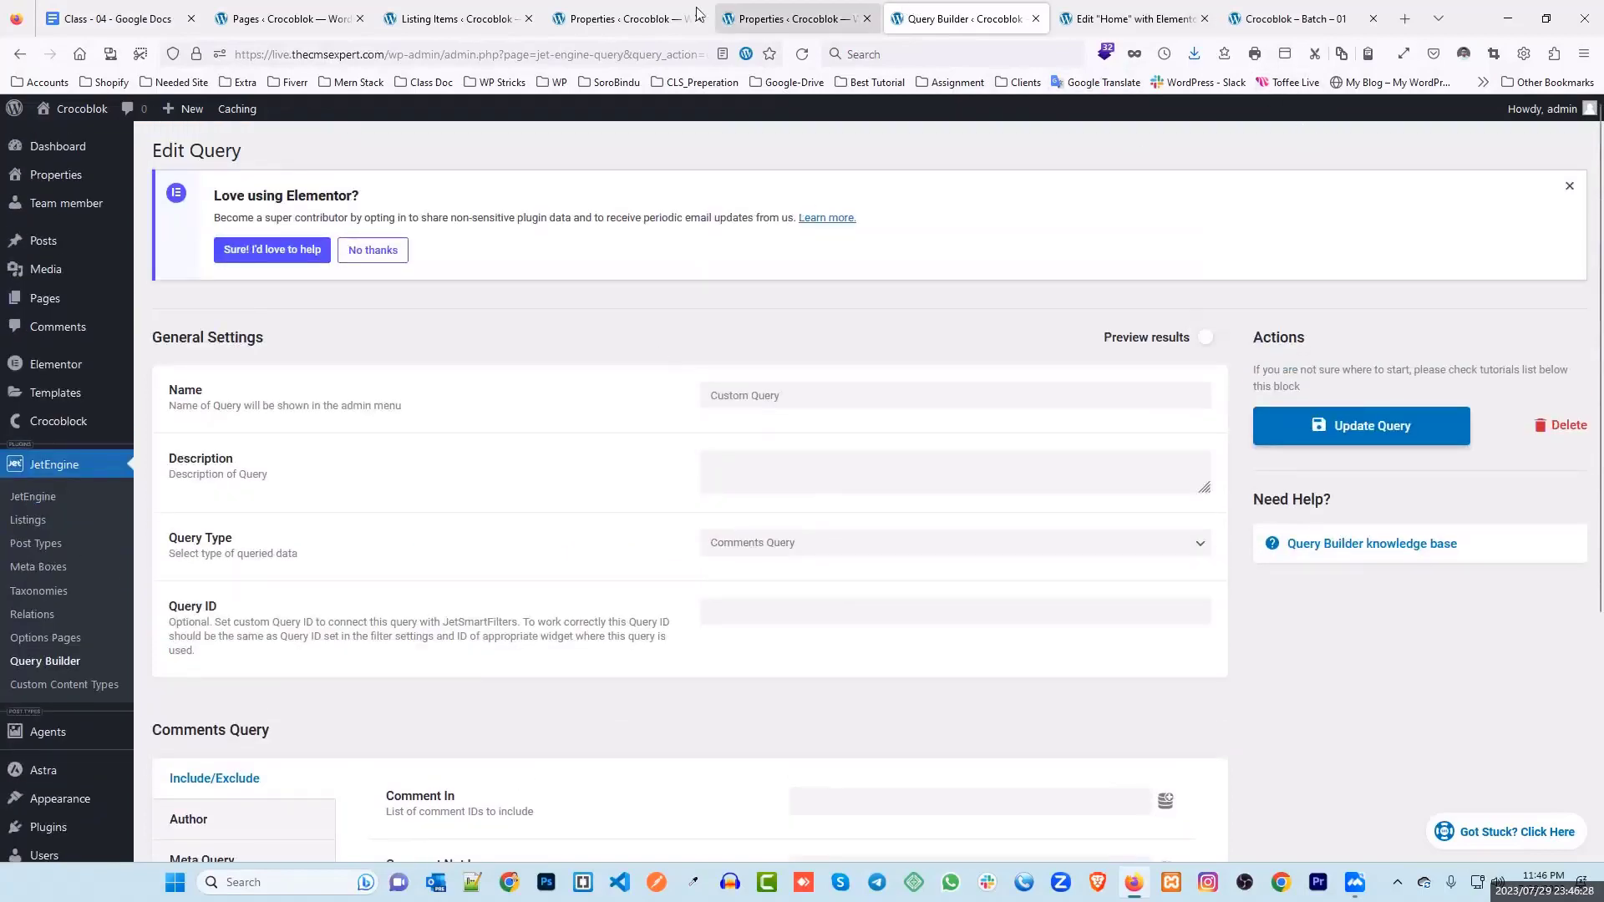
pyautogui.click(113, 19)
pyautogui.moveTo(774, 642); pyautogui.dragTo(473, 555)
pyautogui.click(773, 566)
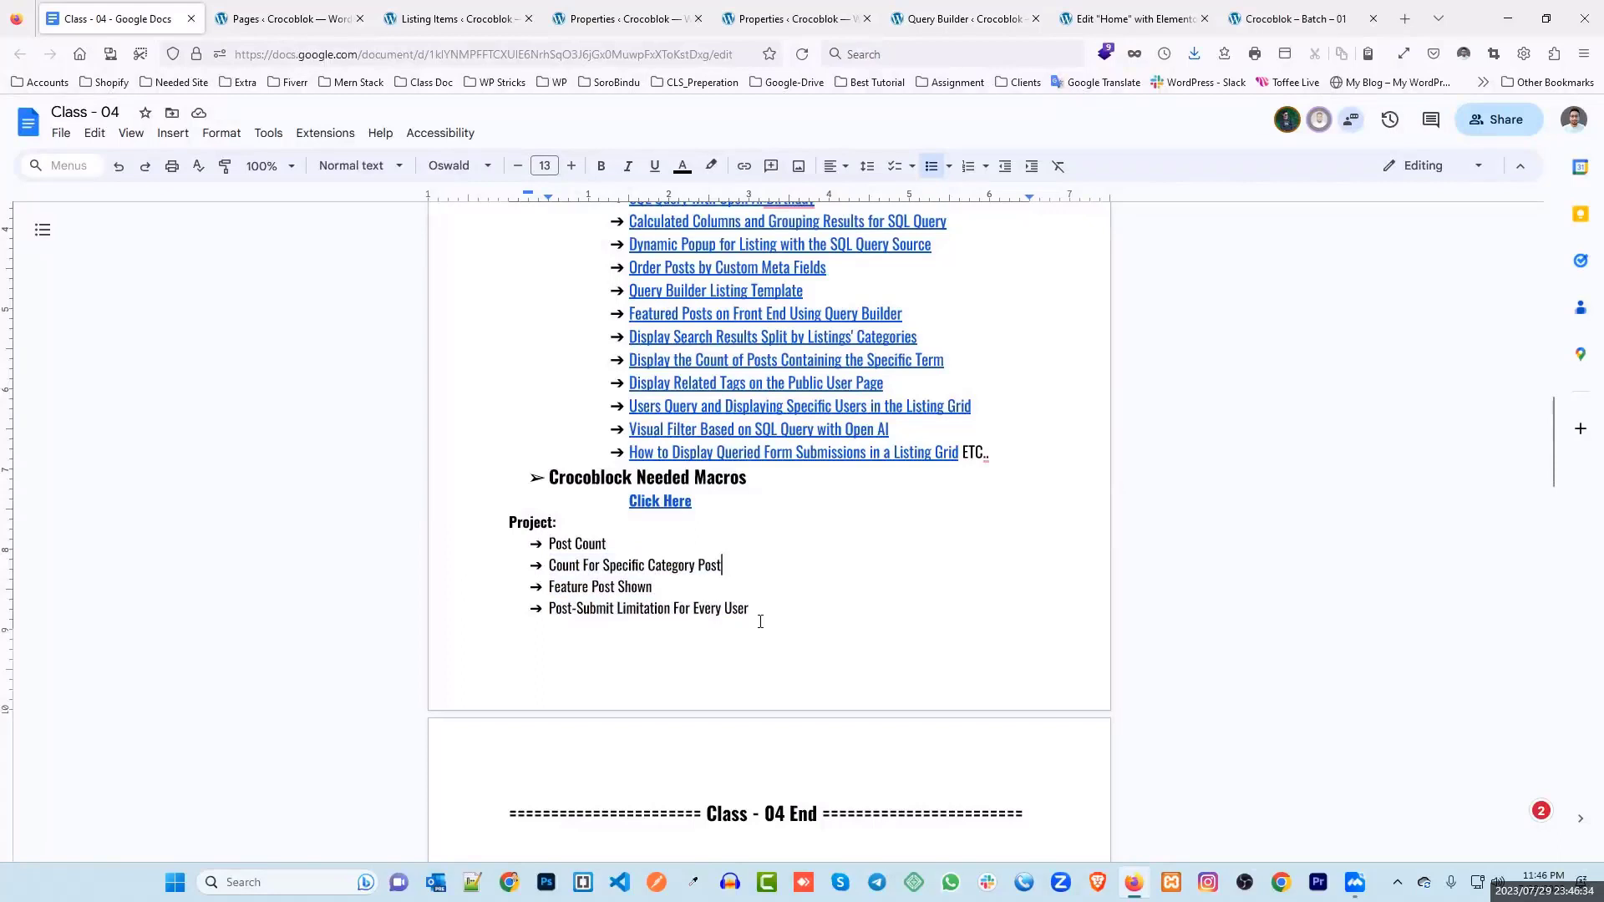
pyautogui.moveTo(752, 609); pyautogui.dragTo(543, 542)
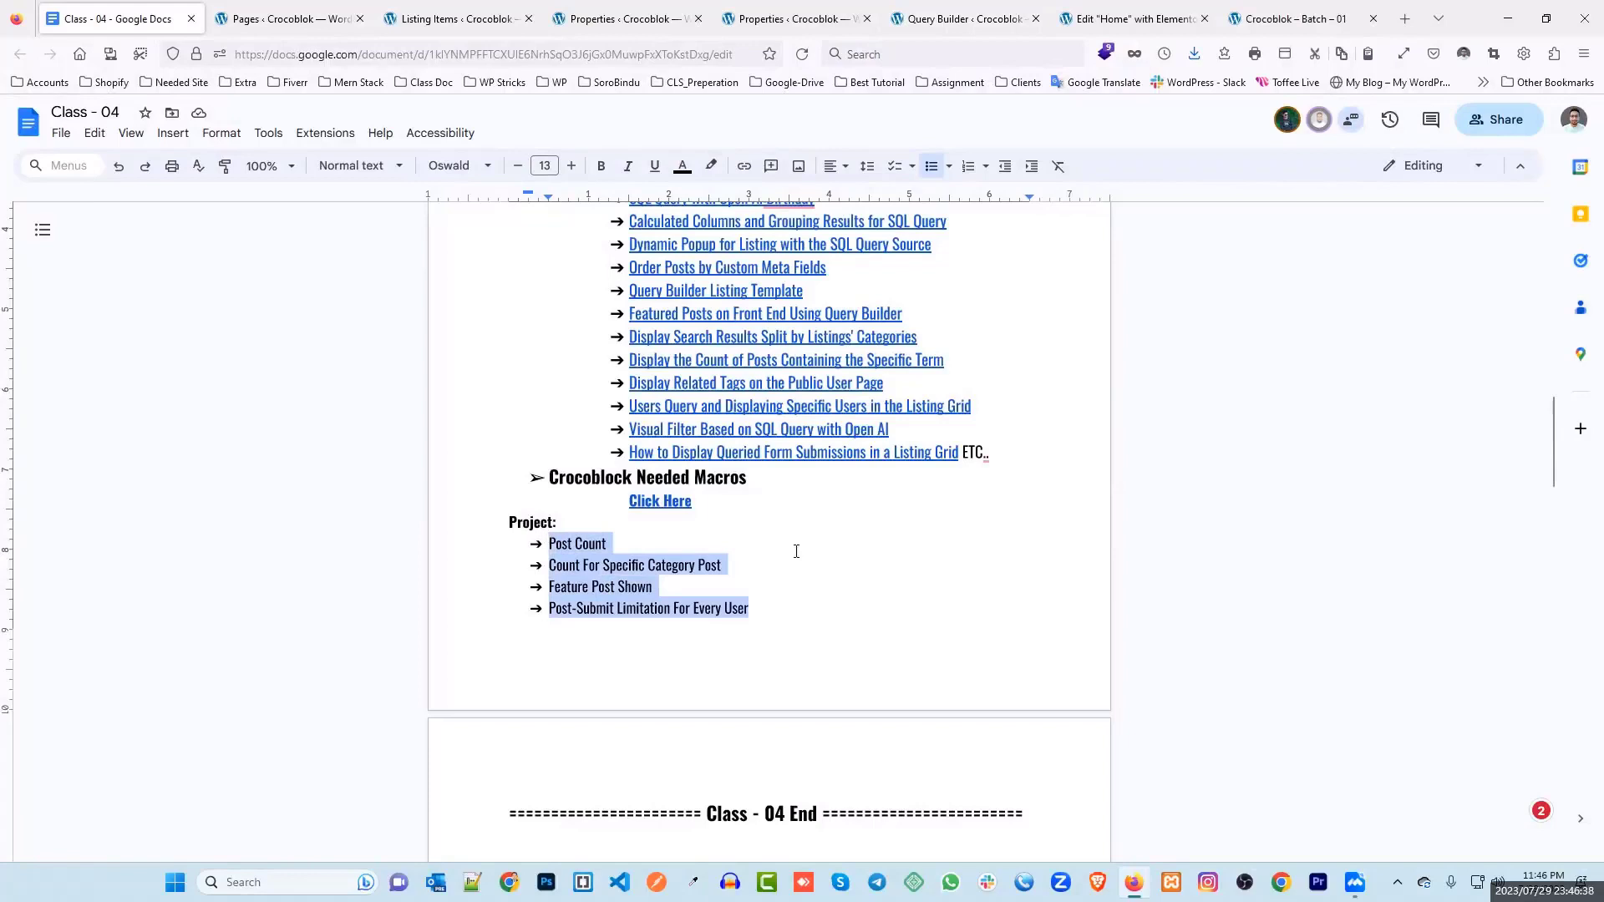
pyautogui.click(796, 551)
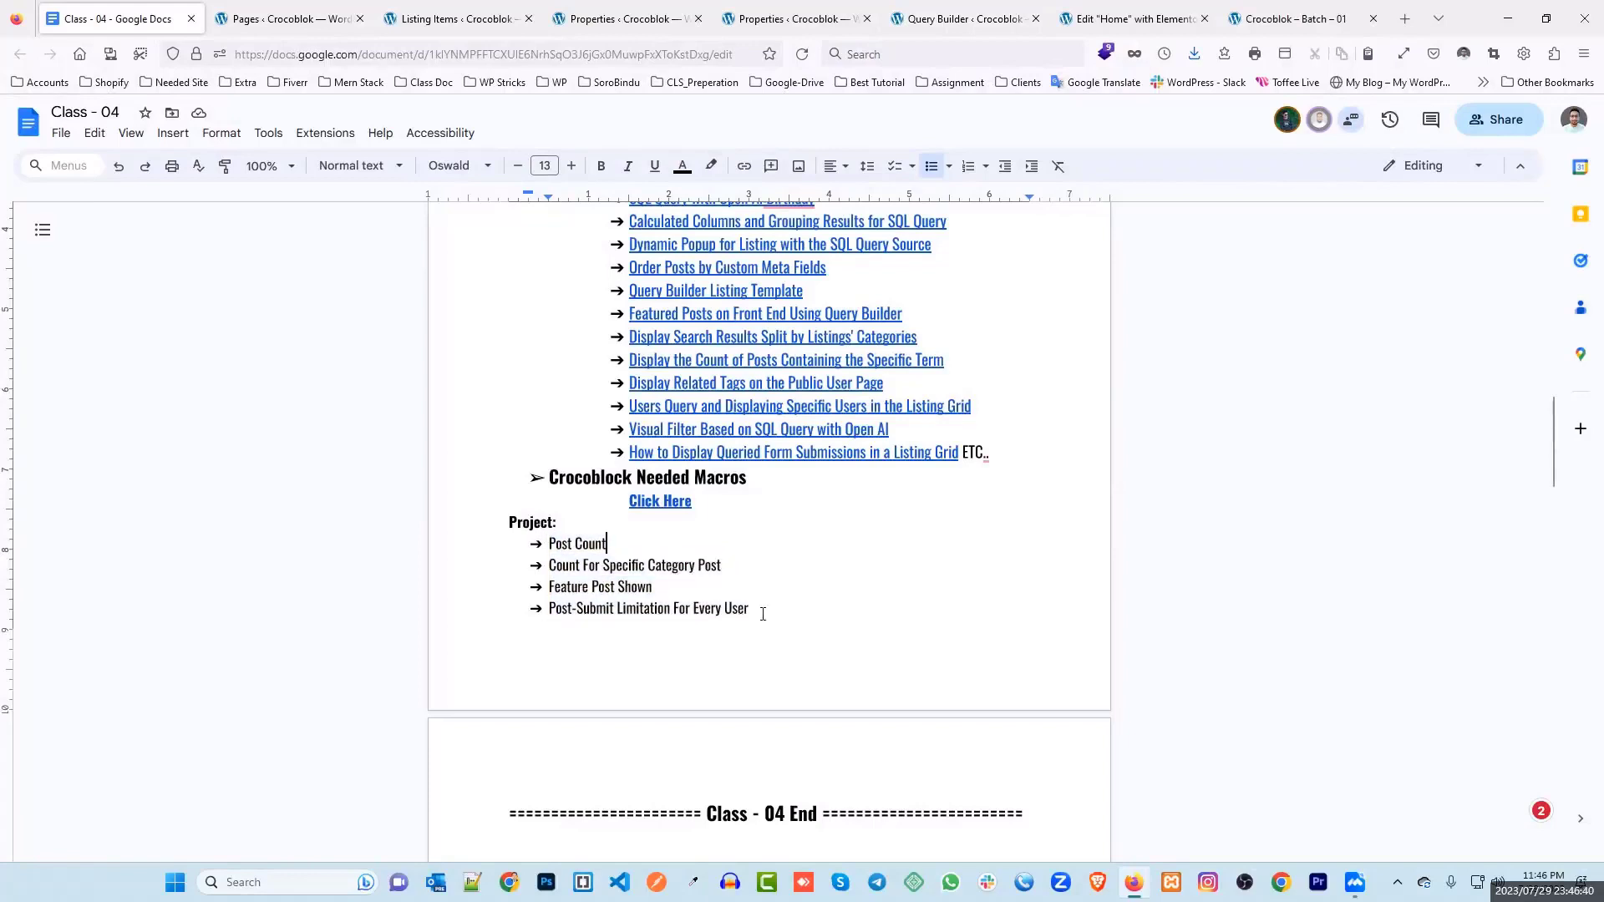
pyautogui.moveTo(751, 610); pyautogui.dragTo(524, 543)
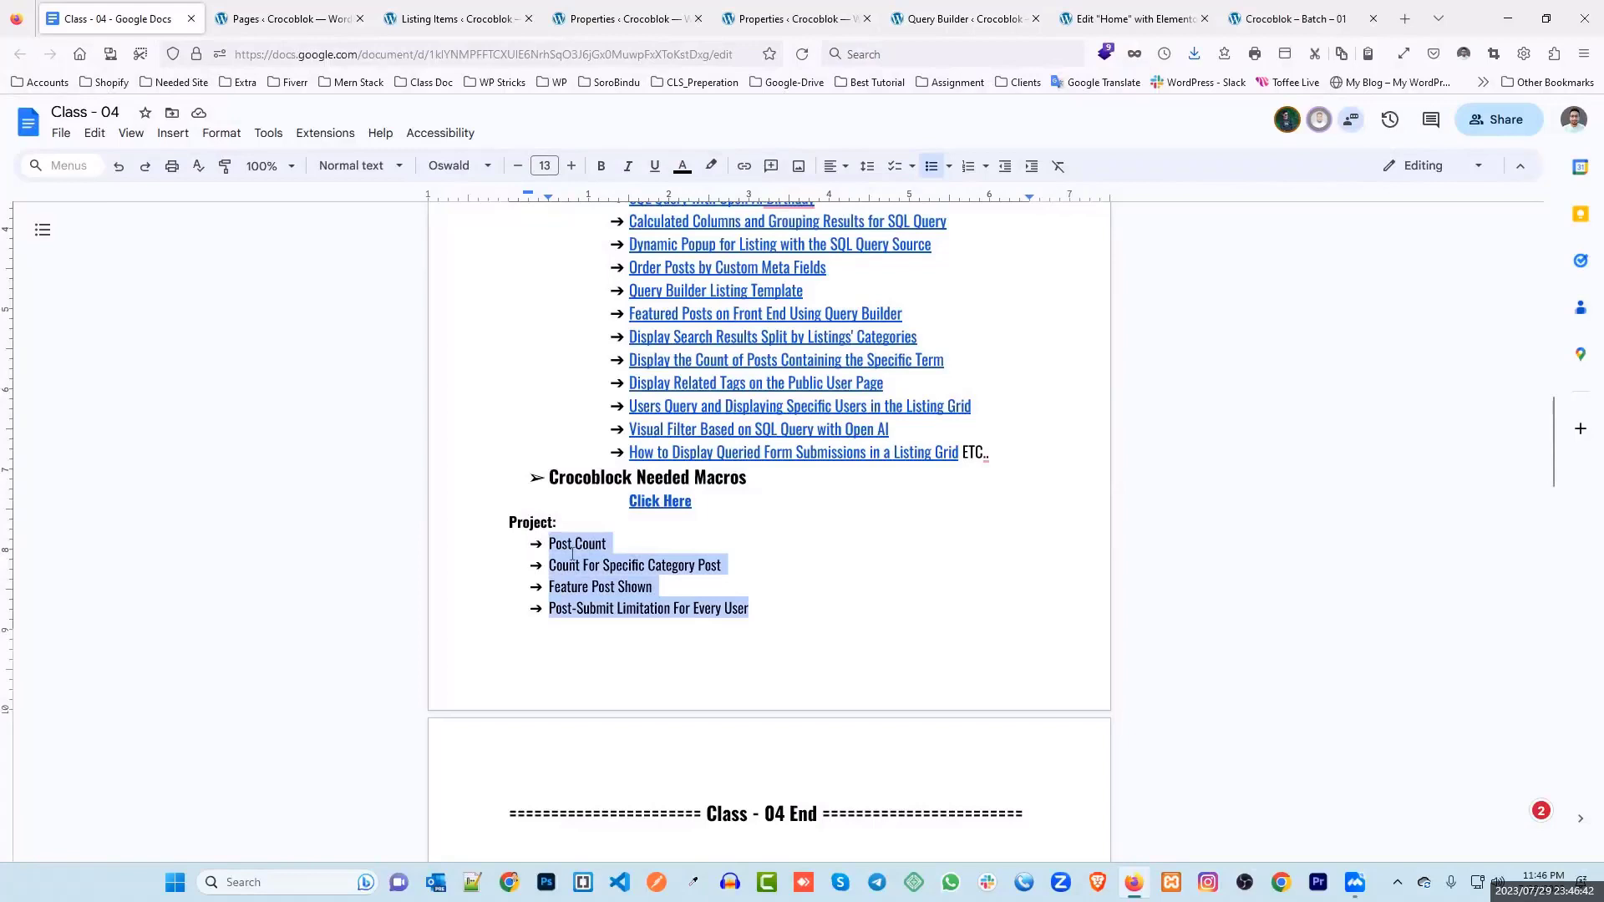
pyautogui.click(646, 552)
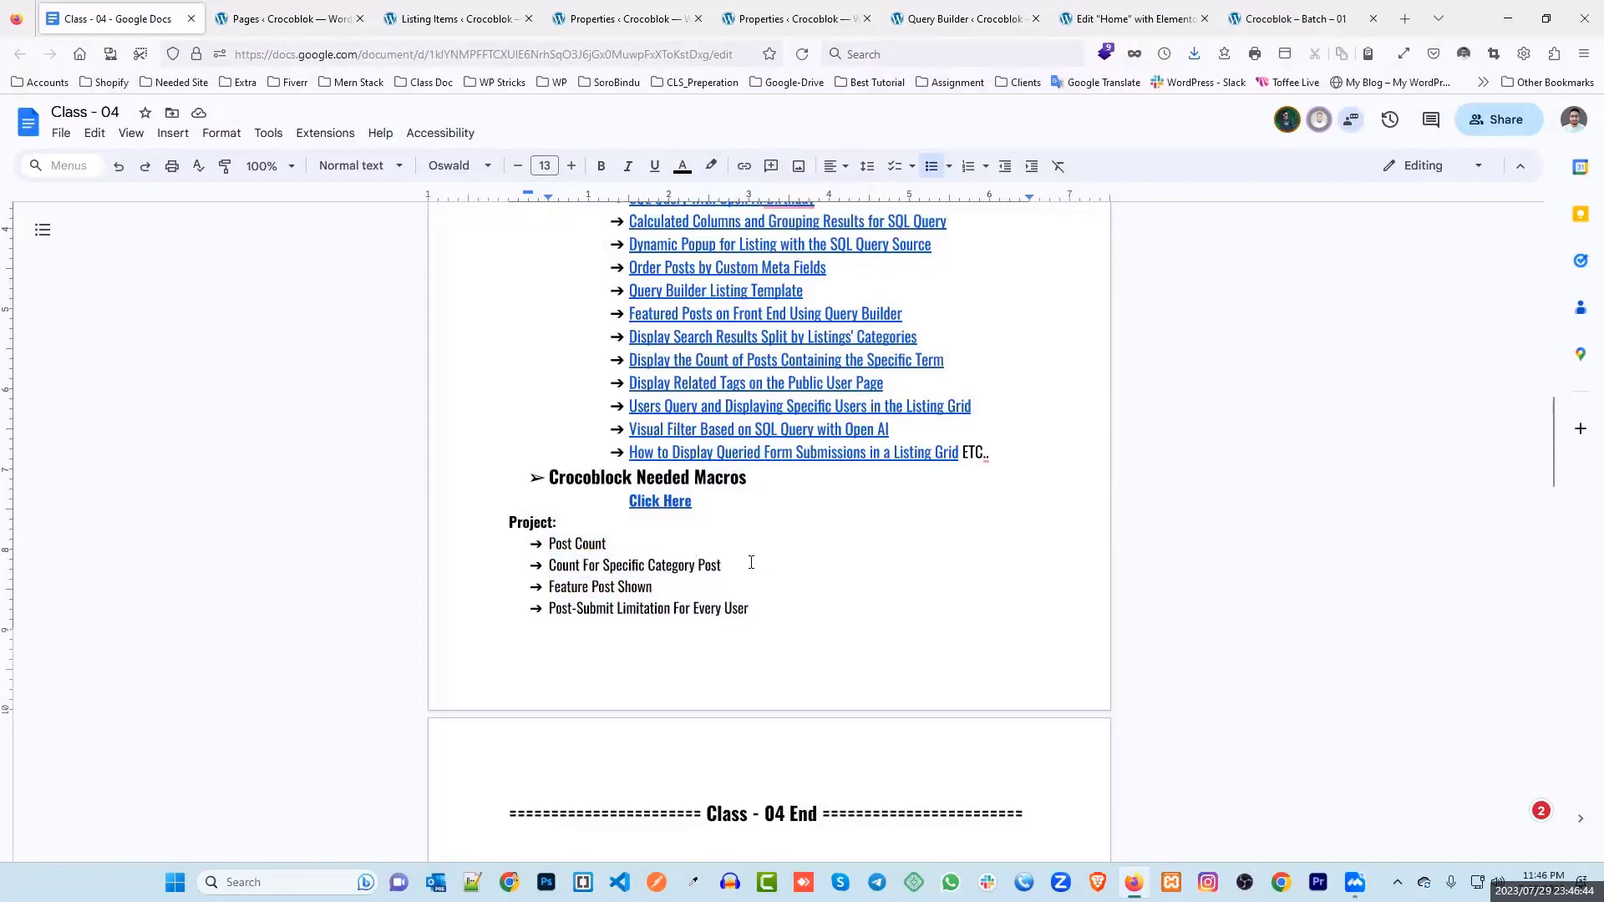
pyautogui.tripleClick(633, 565)
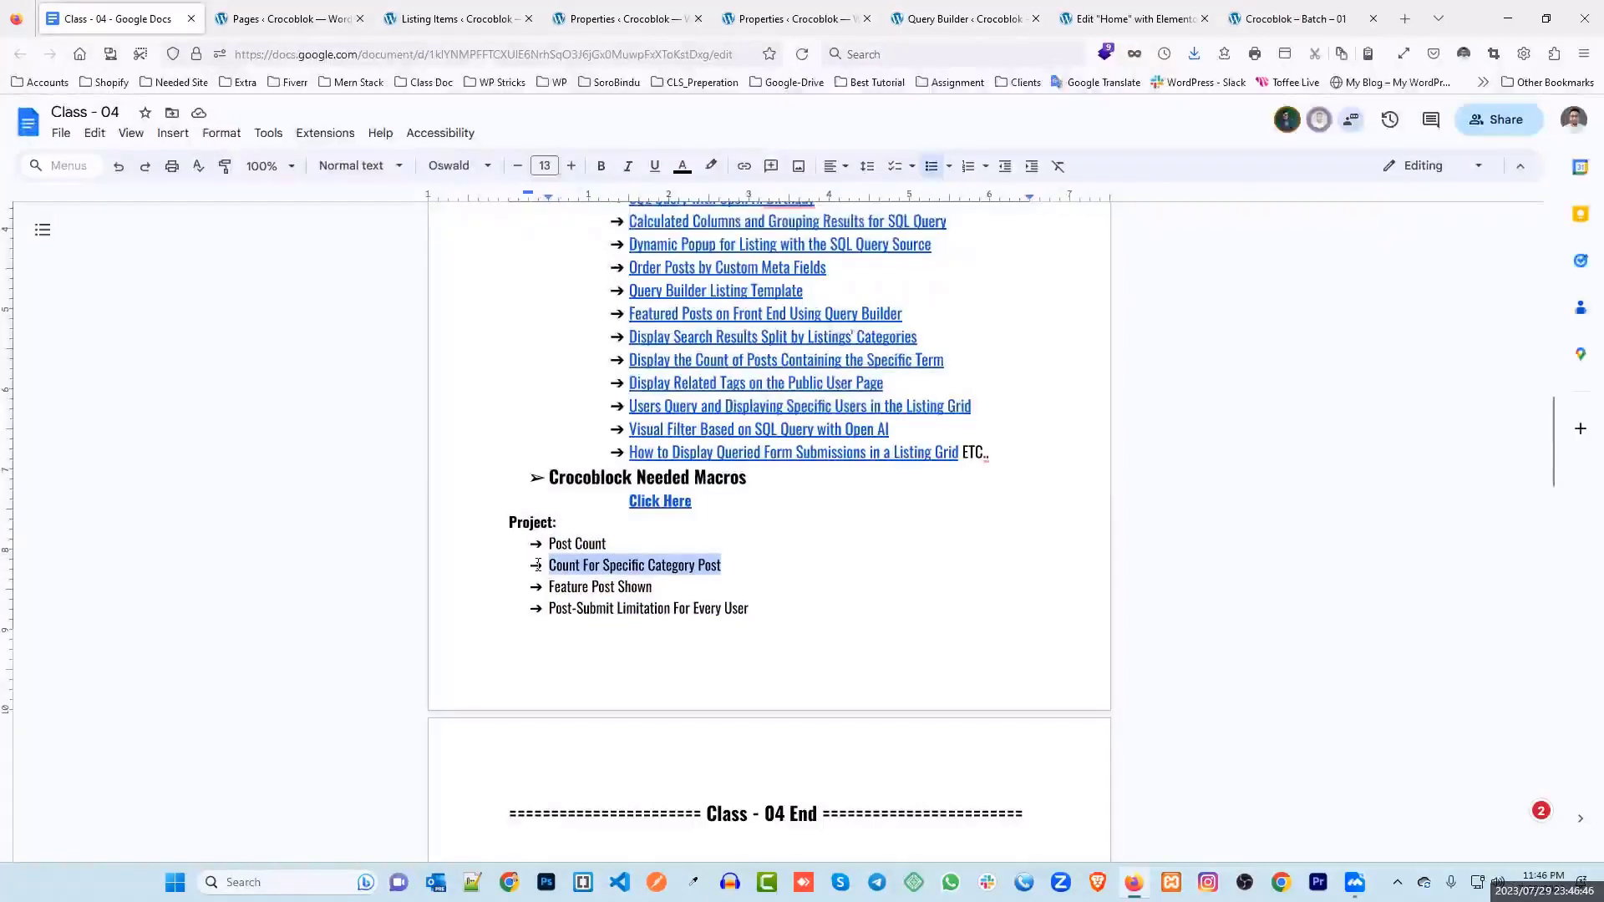
pyautogui.moveTo(641, 556); pyautogui.dragTo(554, 551)
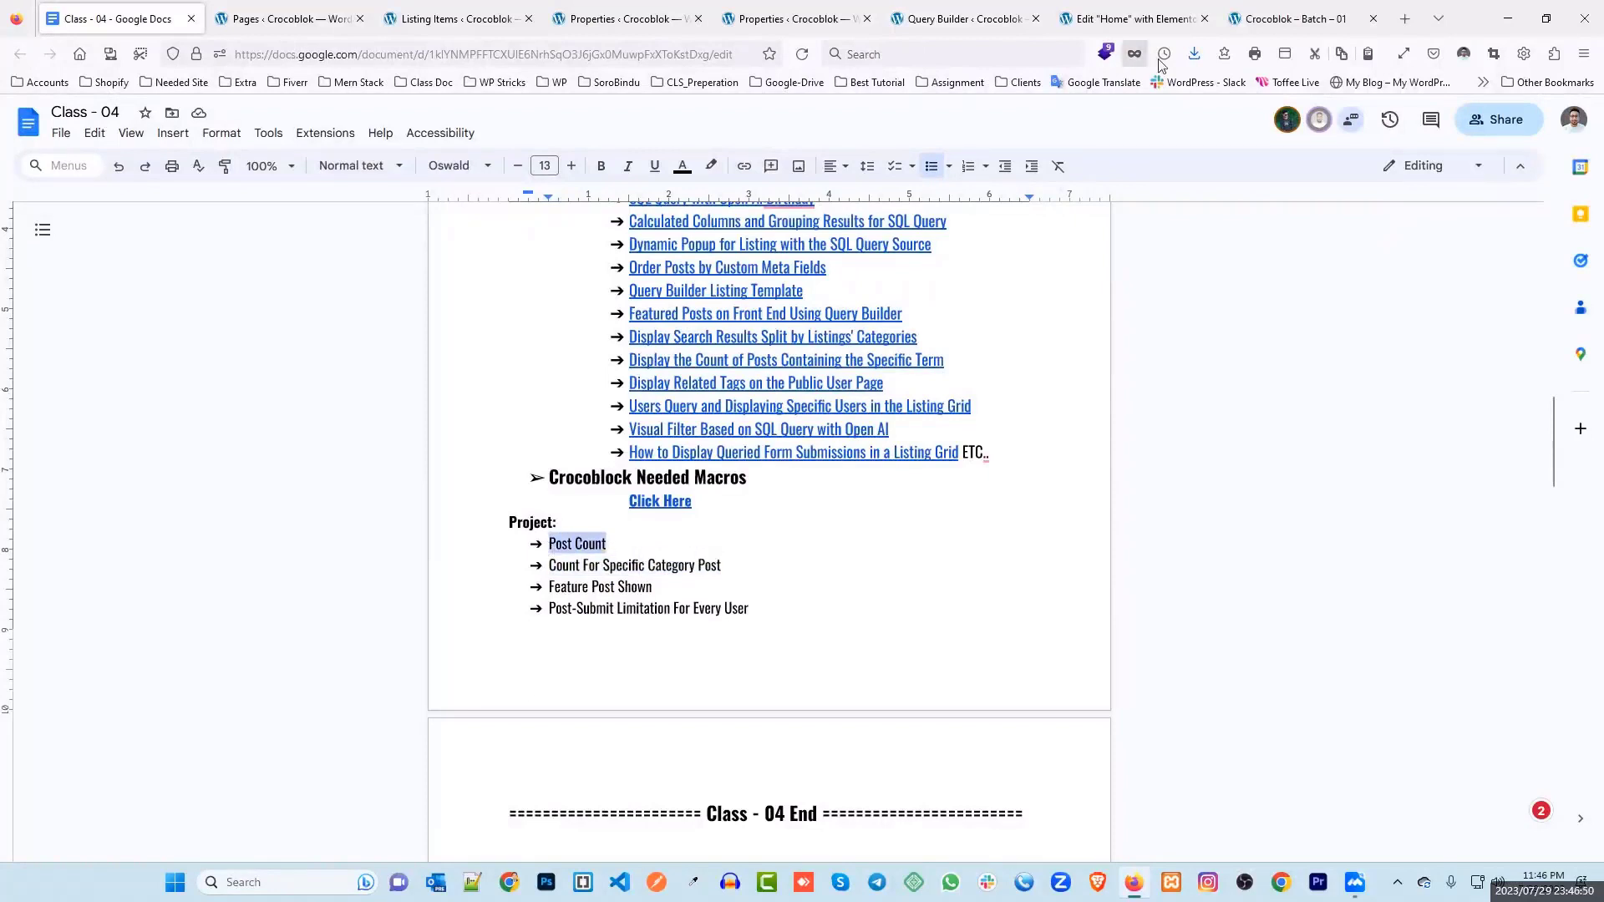
# Step: Compare the project tasks in the Class - 04 document with the live Crocoblok homepage and the published properties
pyautogui.click(1295, 18)
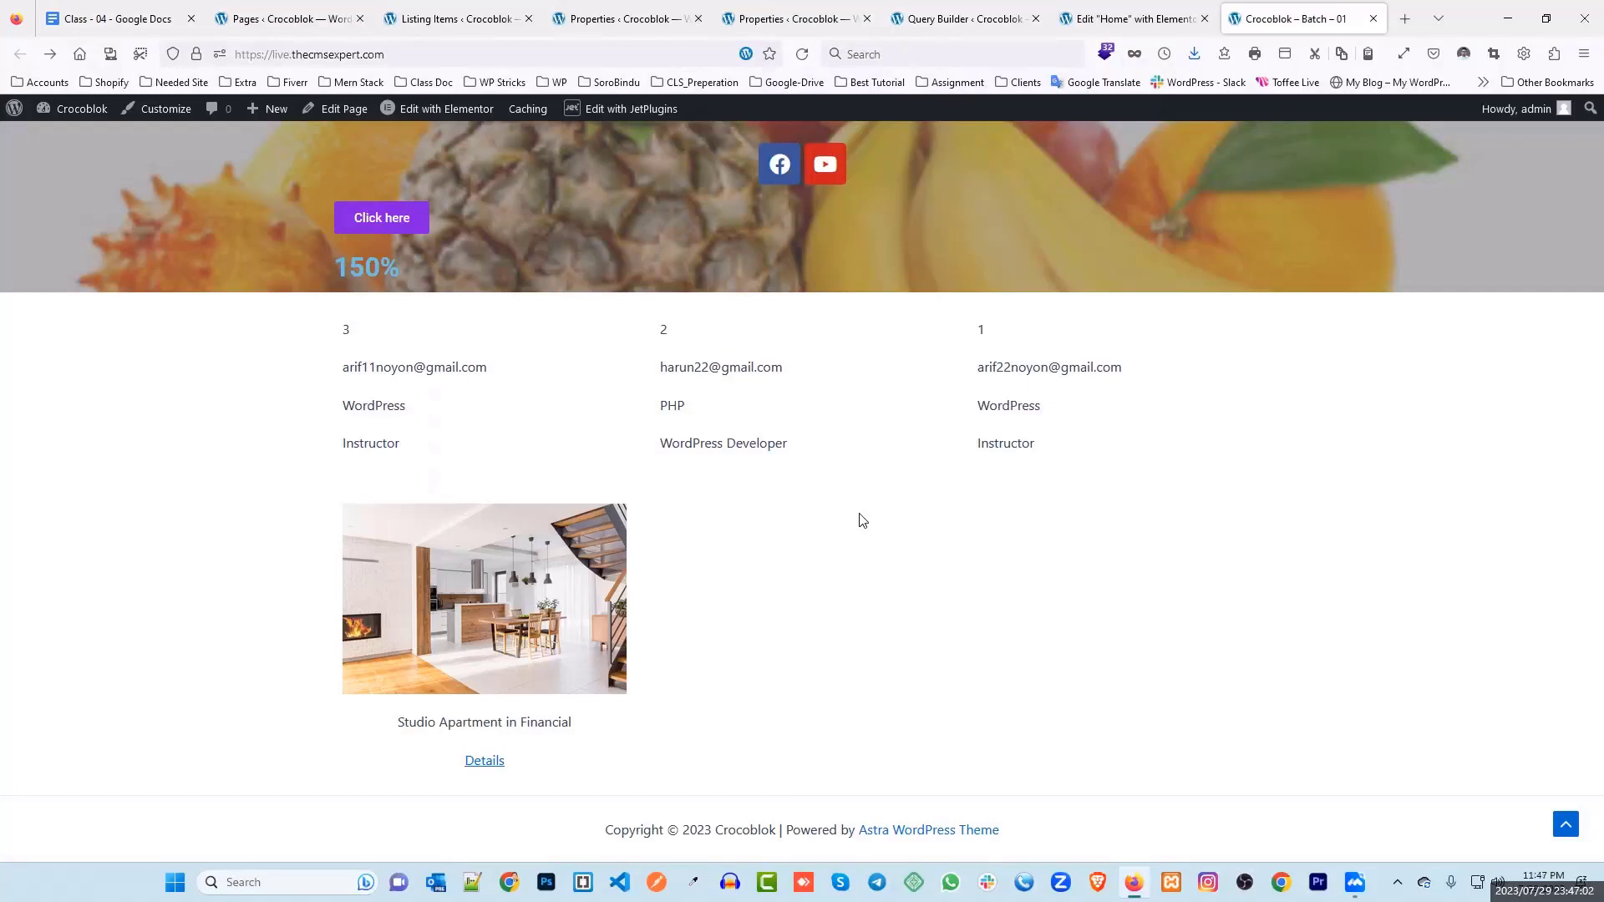
pyautogui.click(941, 5)
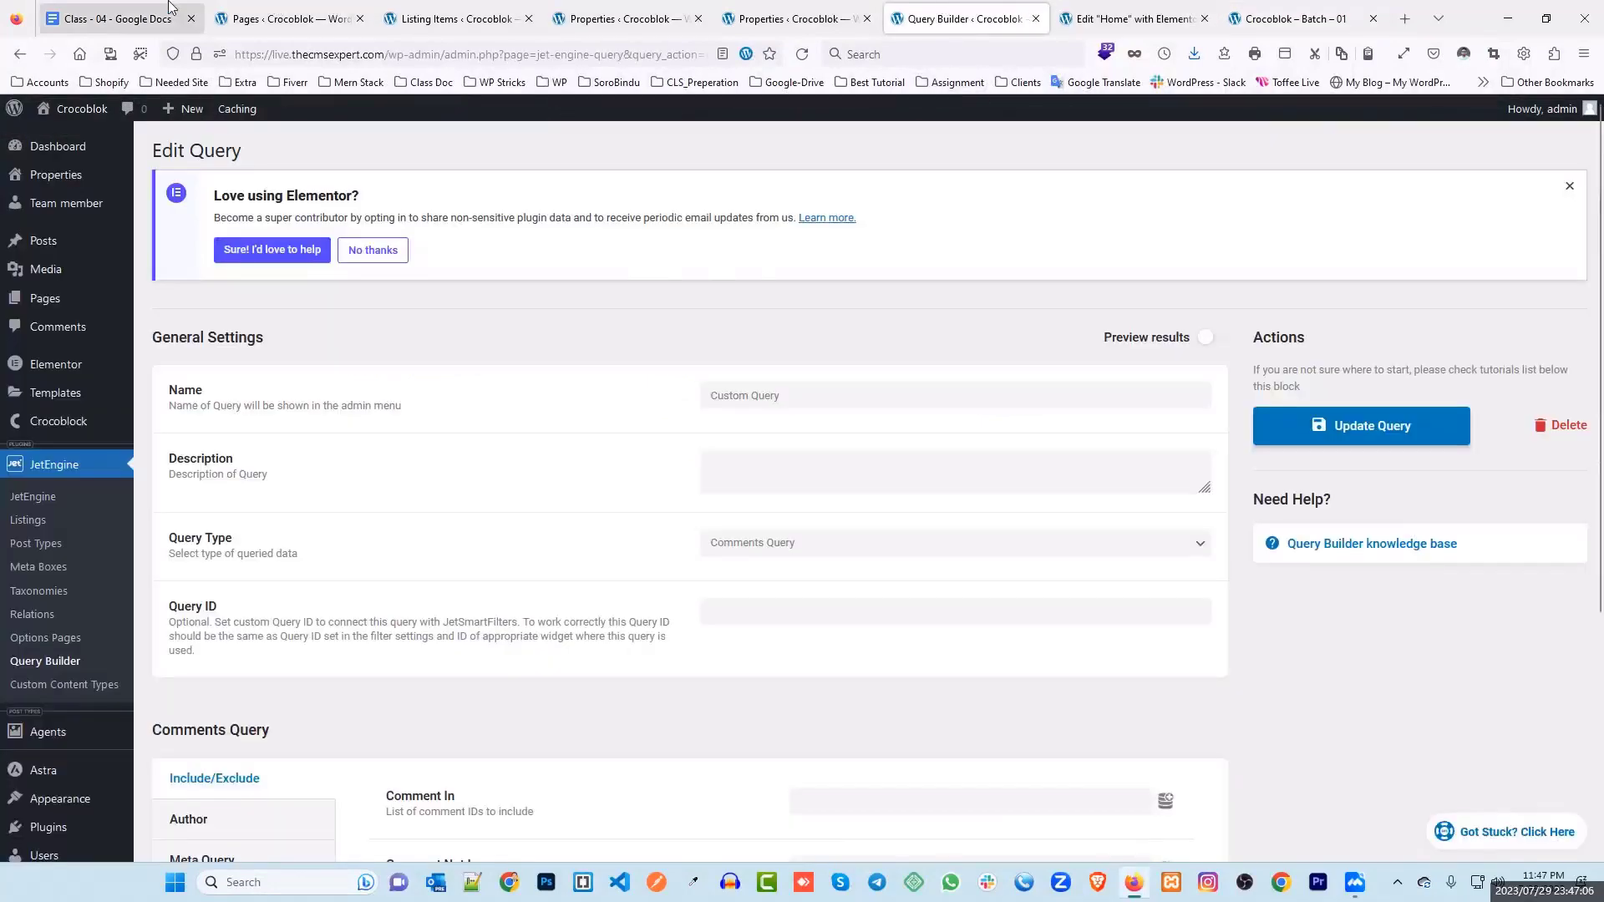
pyautogui.click(117, 18)
pyautogui.moveTo(746, 564); pyautogui.dragTo(541, 573)
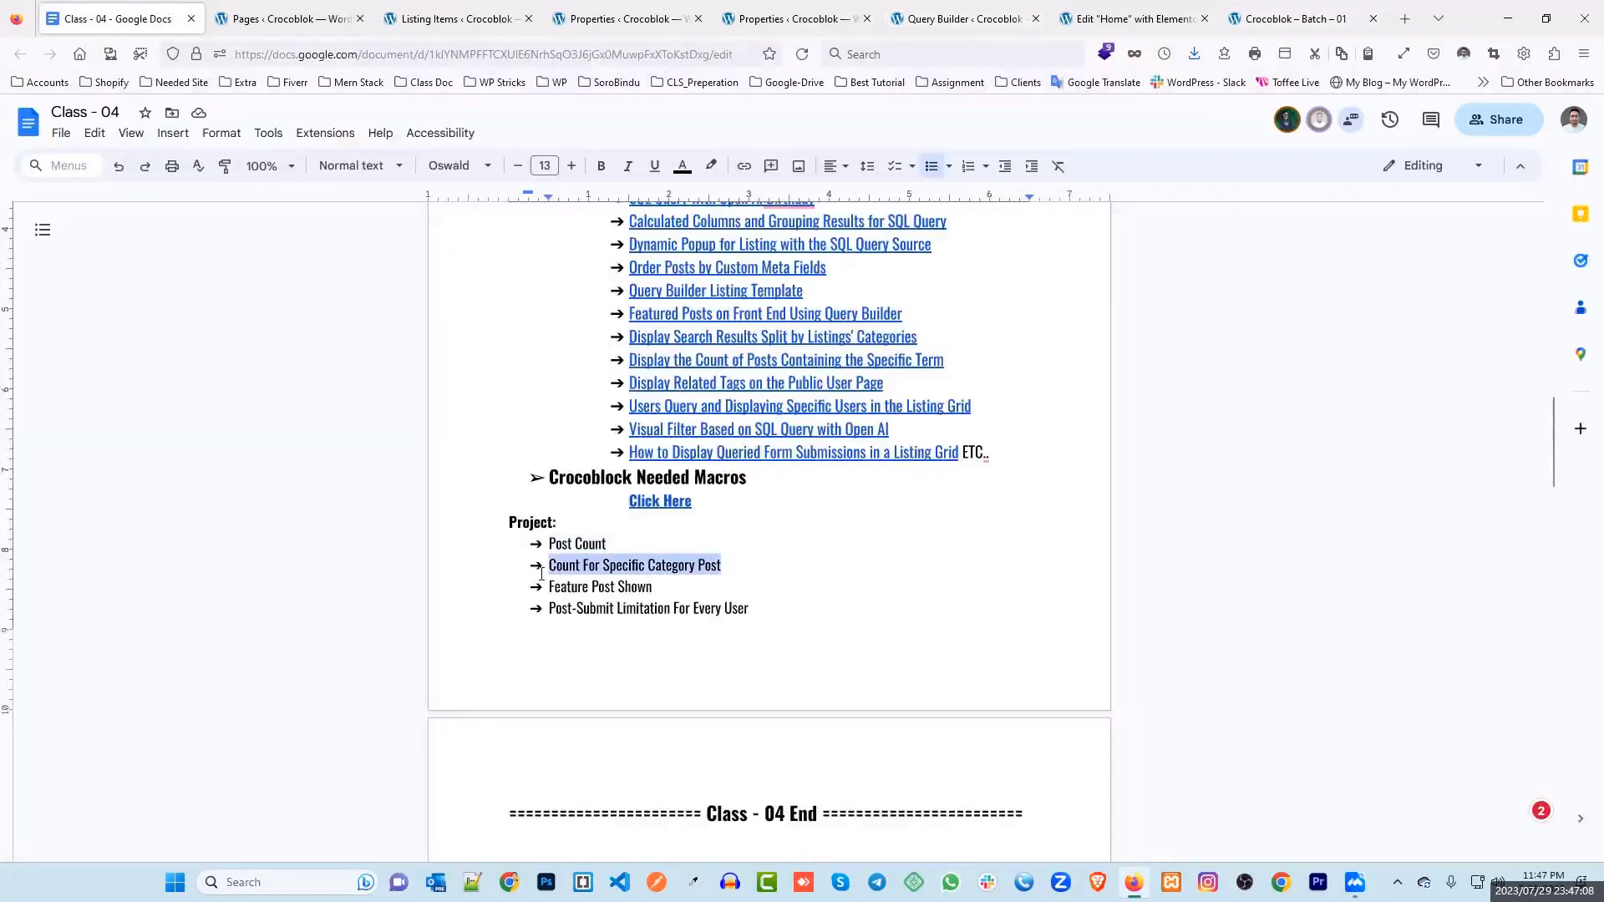
pyautogui.click(747, 564)
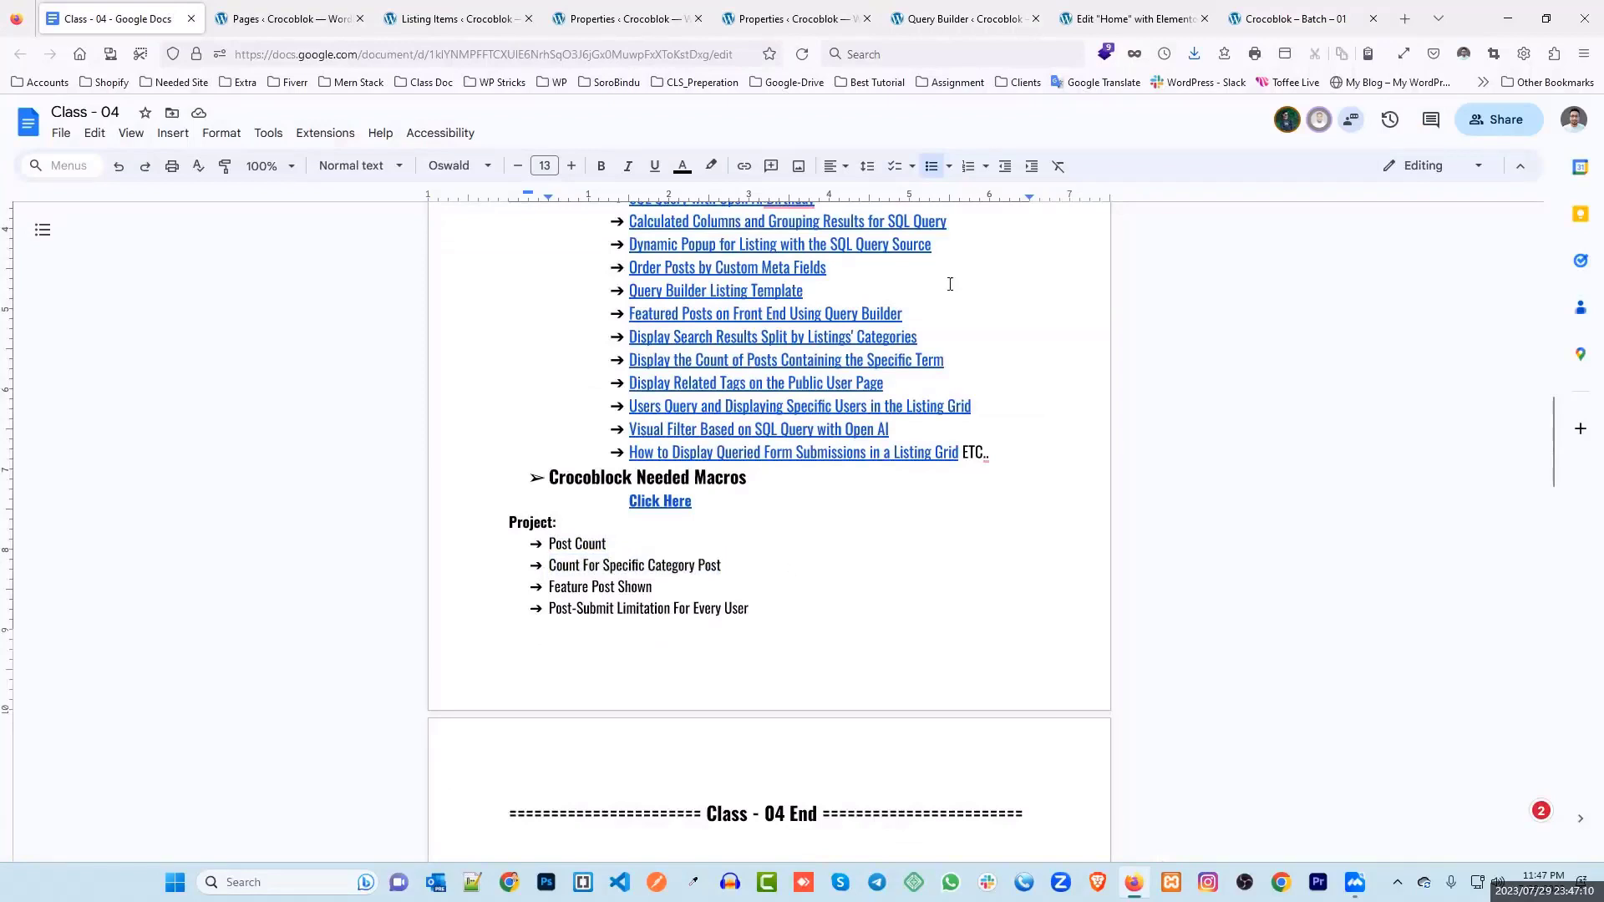
pyautogui.click(1298, 19)
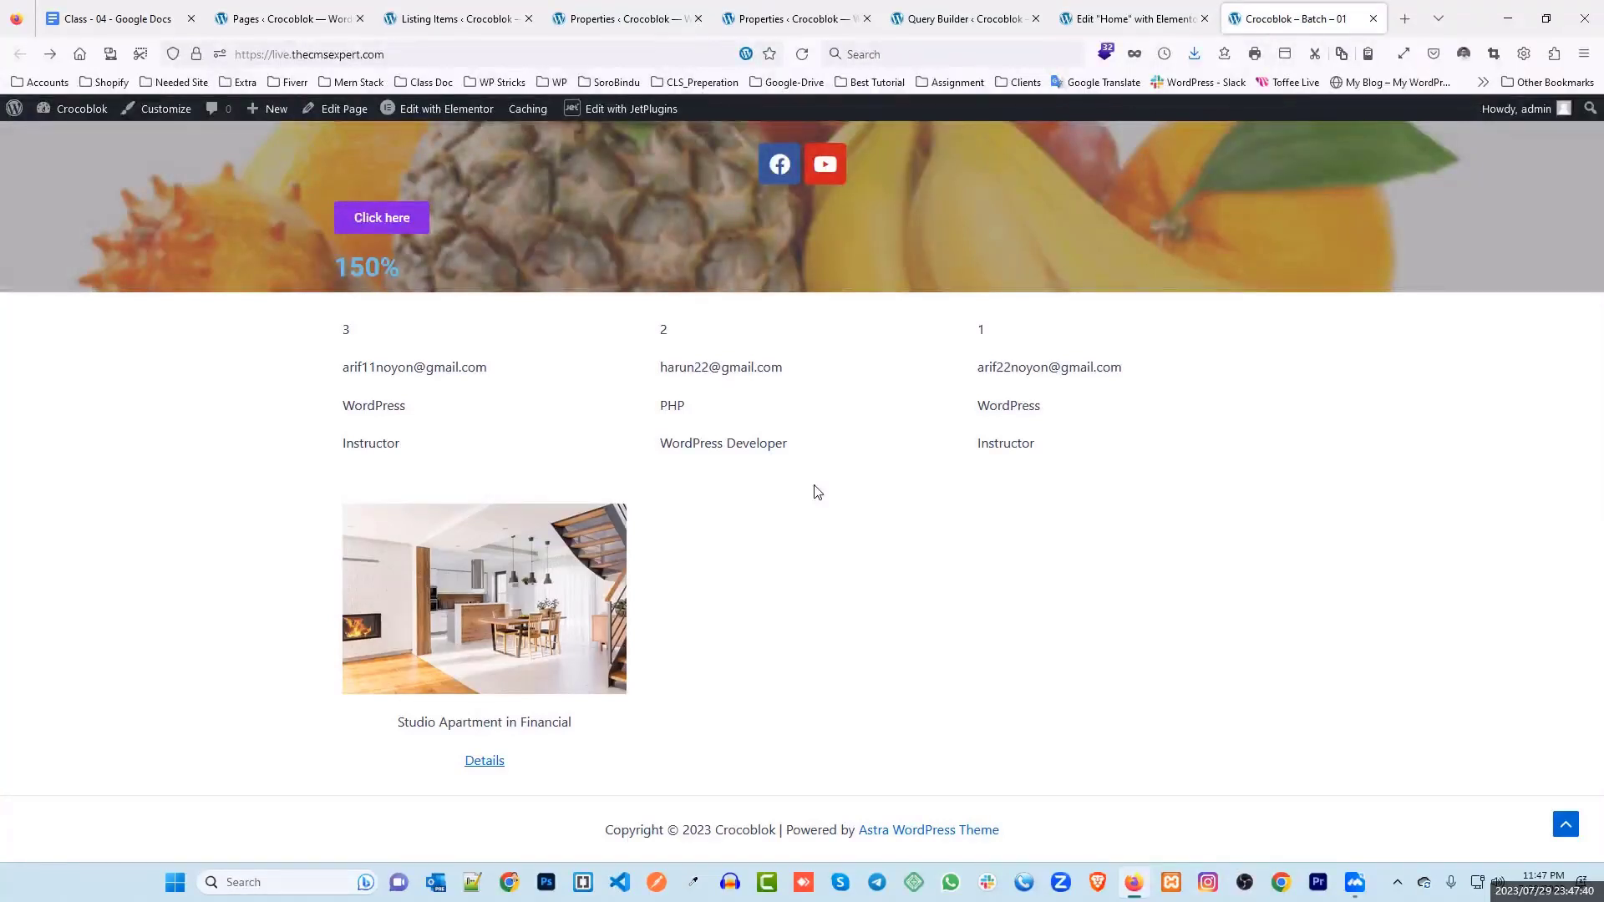
pyautogui.click(151, 17)
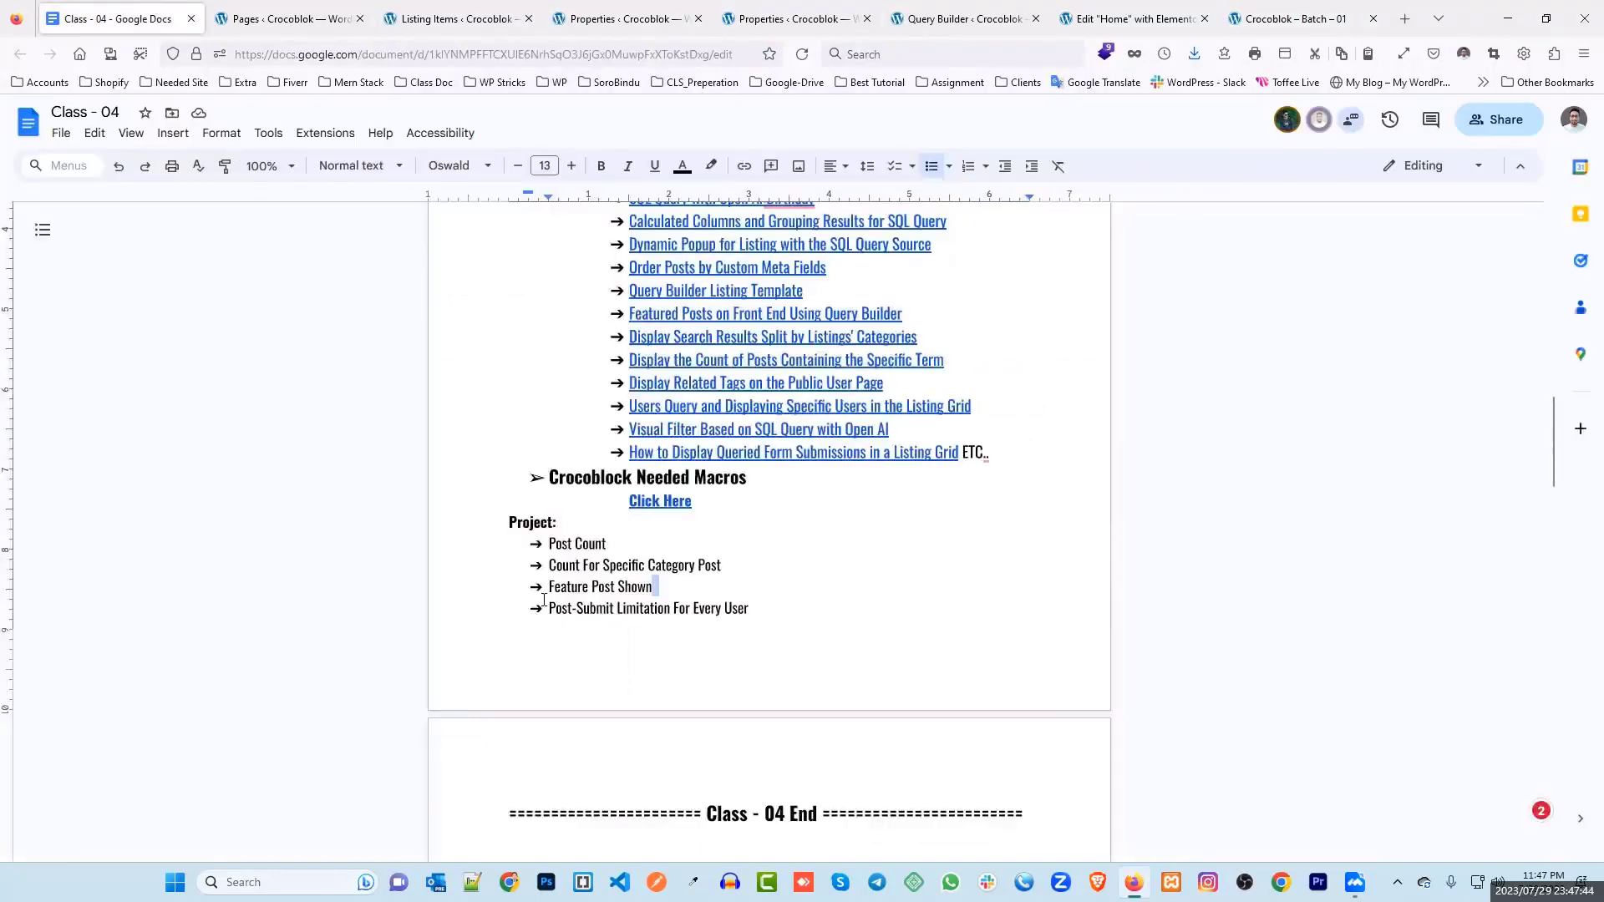
pyautogui.click(1290, 18)
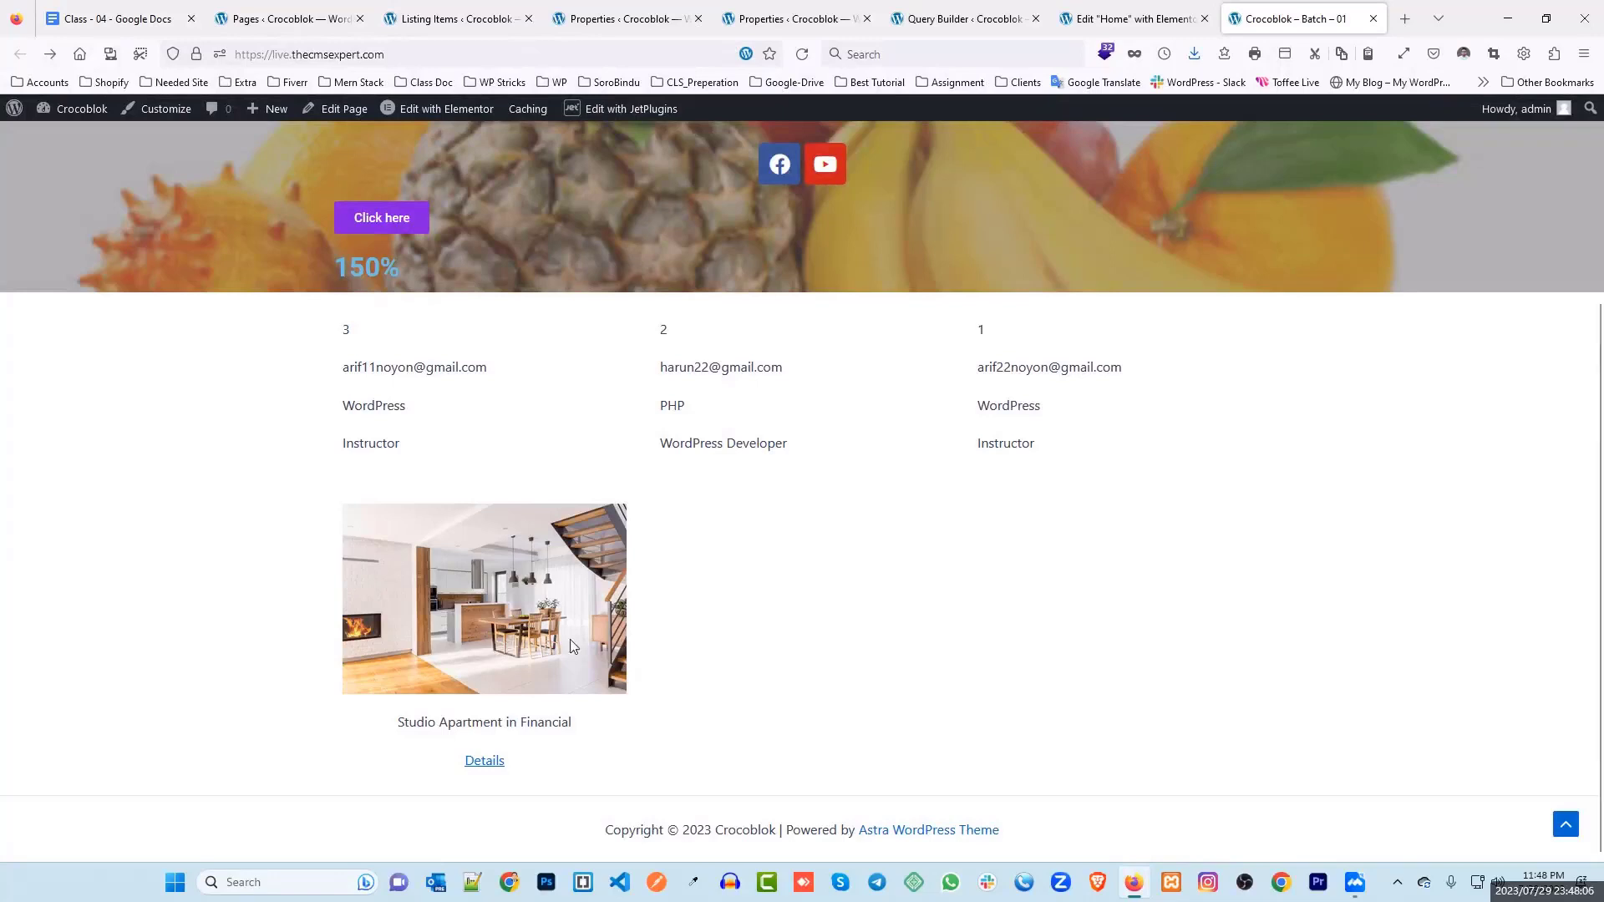
pyautogui.click(603, 17)
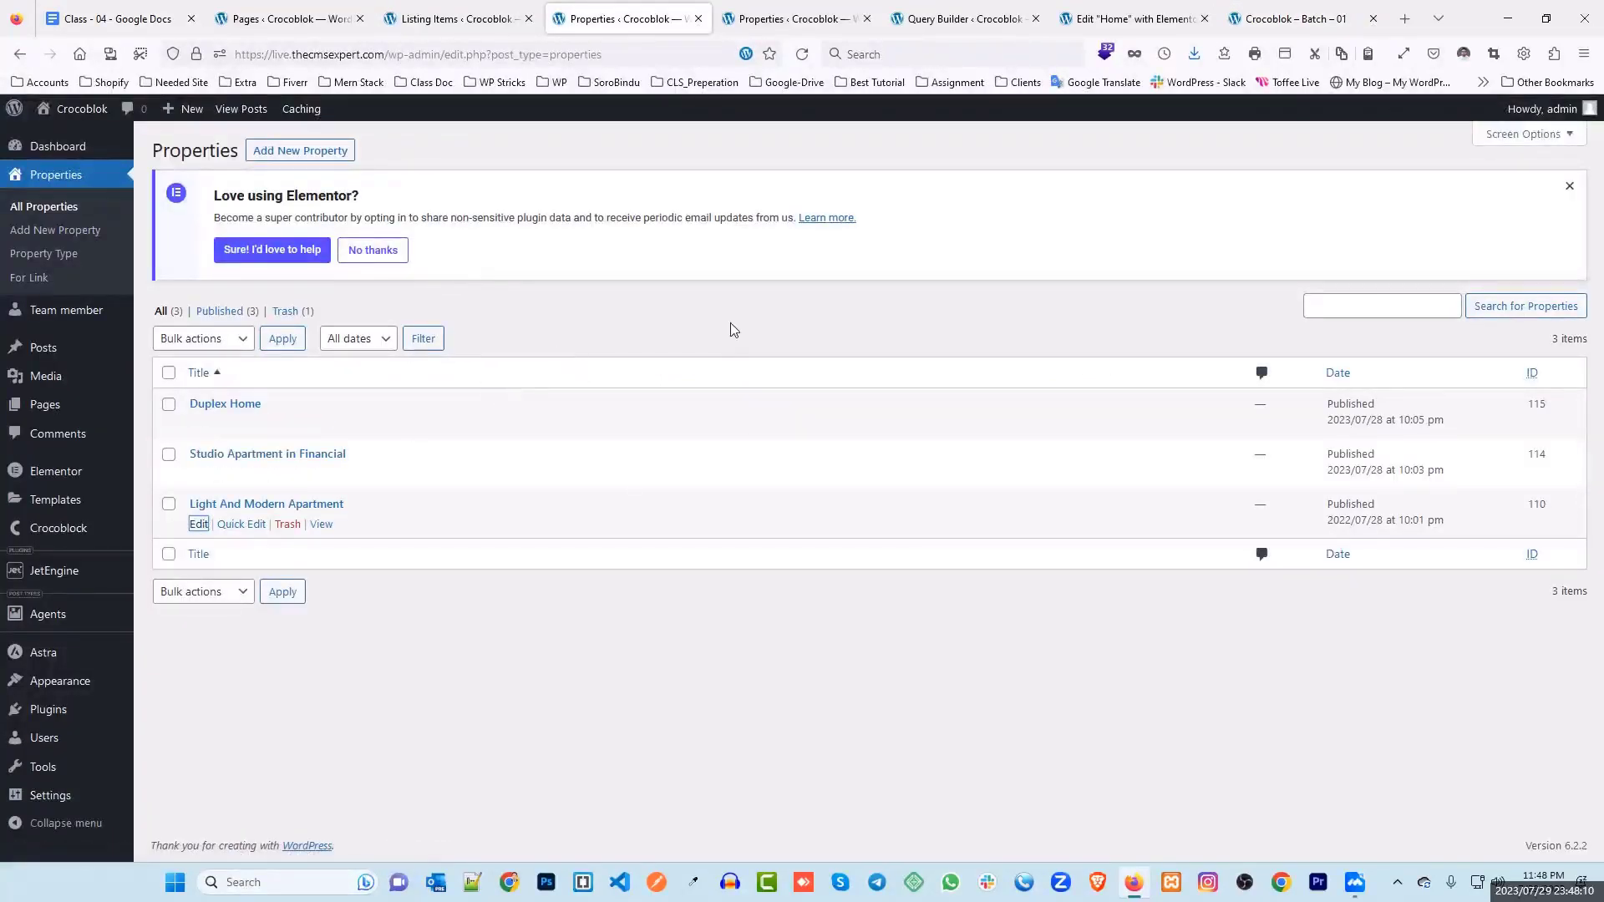
pyautogui.click(113, 19)
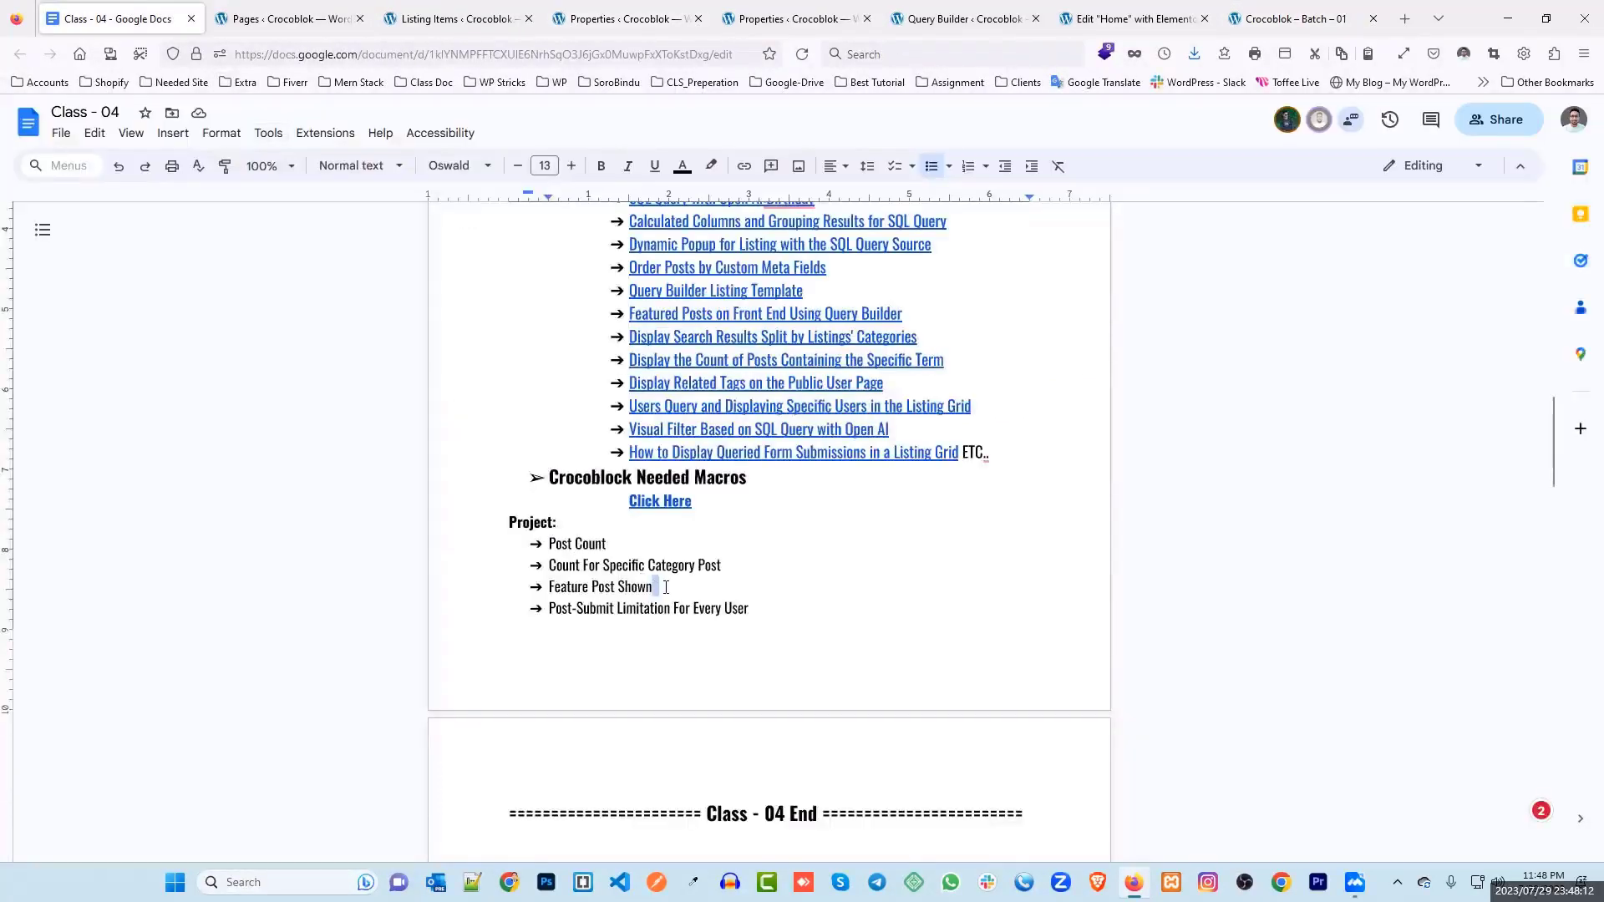
# Step: Change the query type of Custom Query to Posts Query in JetEngine's Query Builder
pyautogui.click(1113, 15)
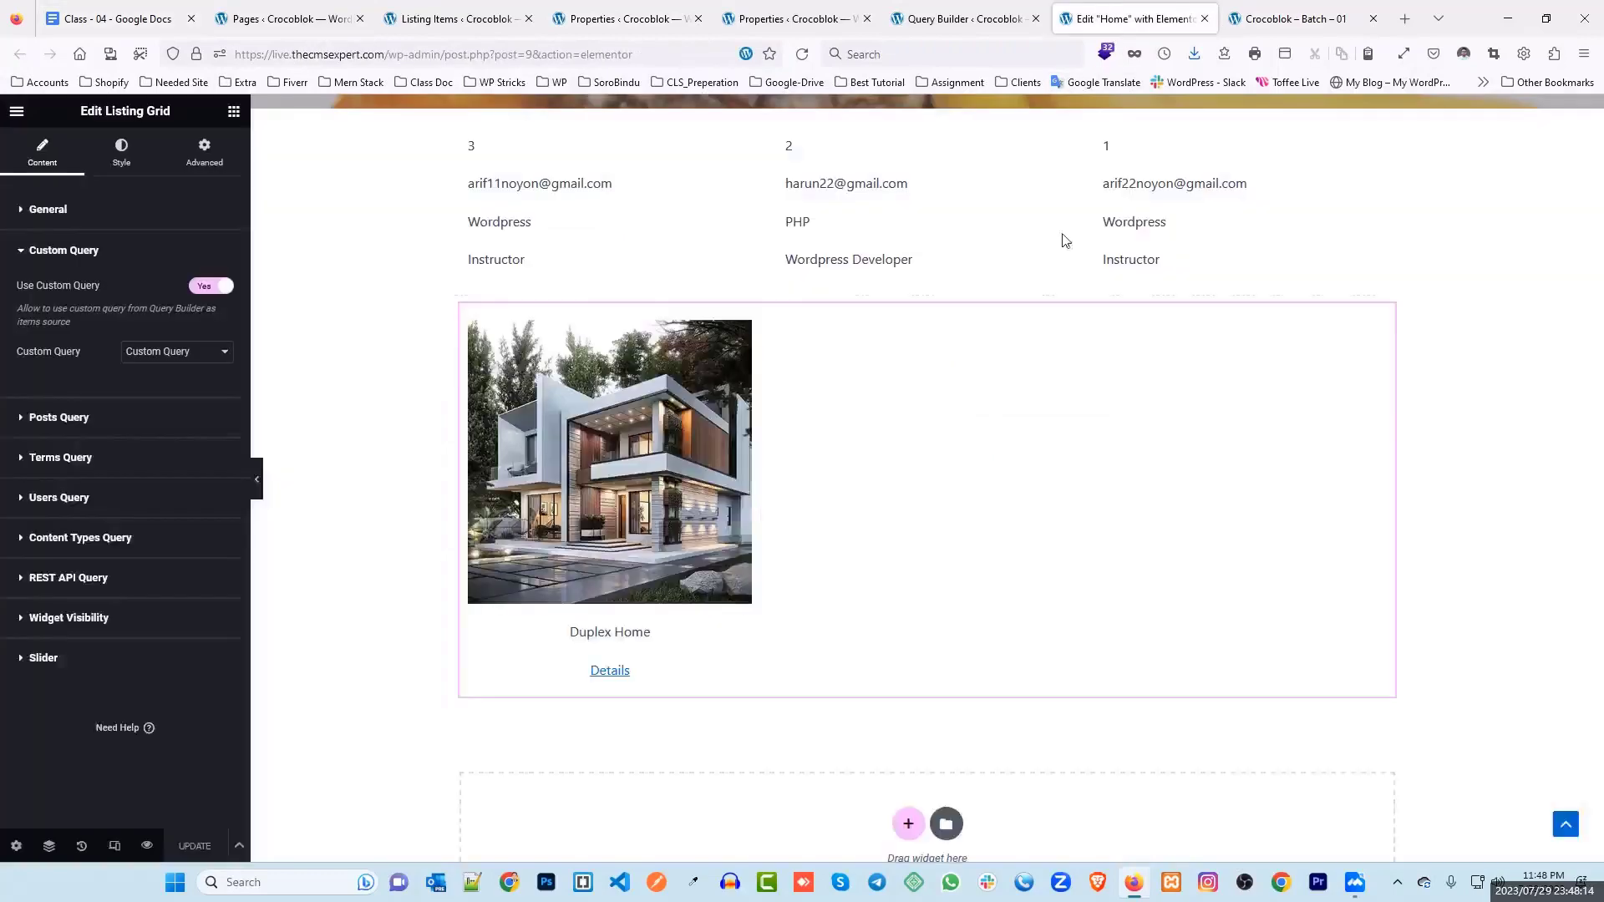
pyautogui.click(806, 13)
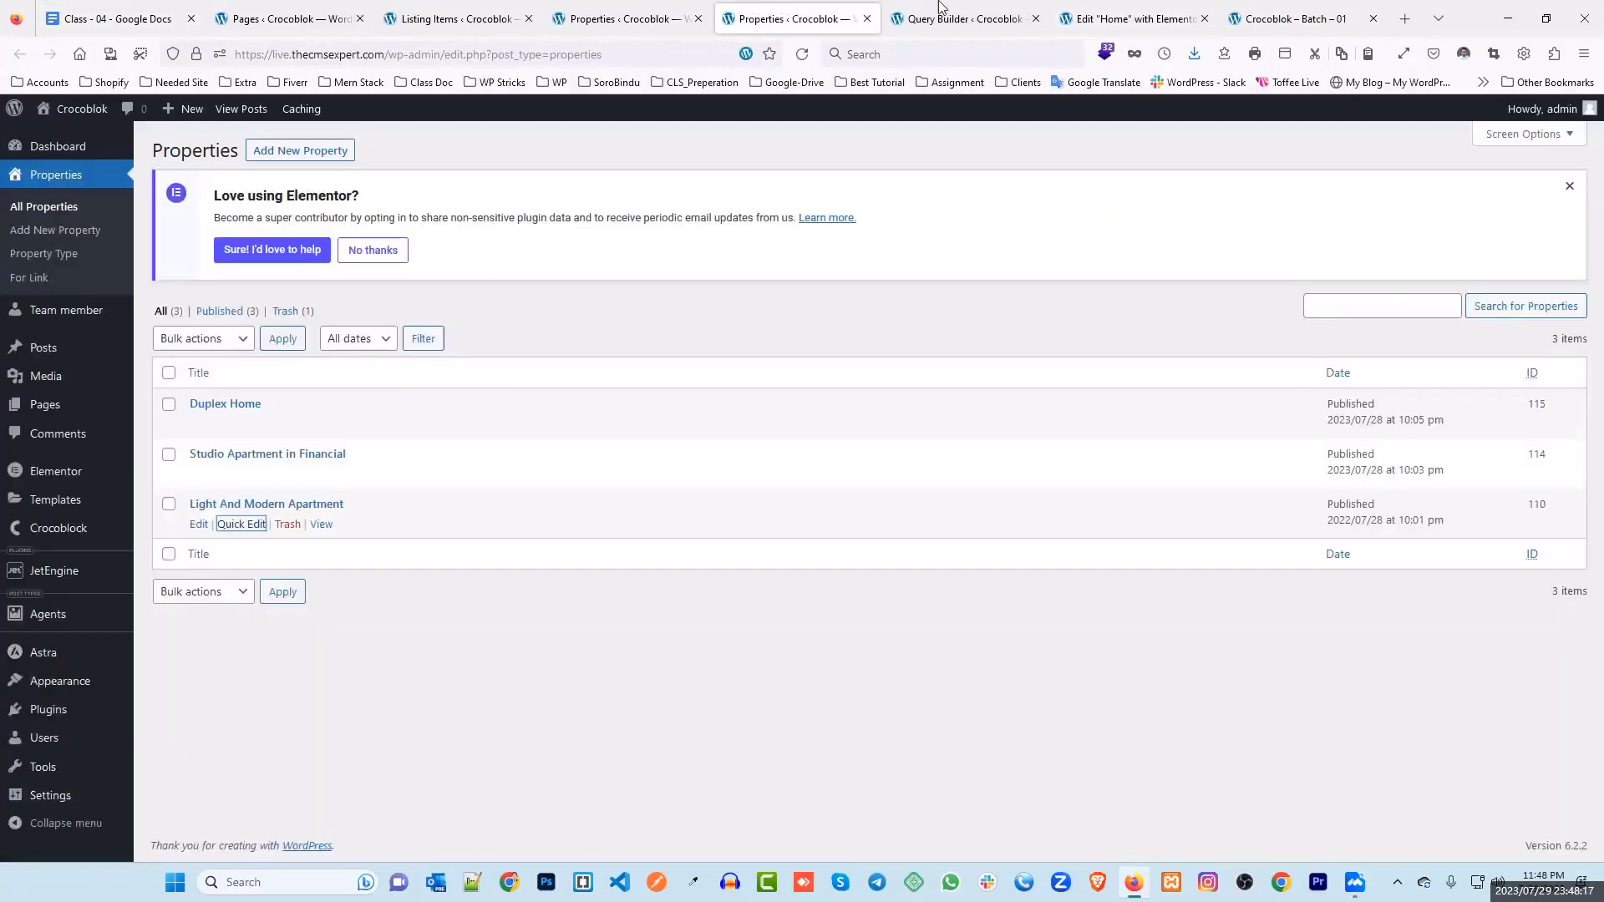
pyautogui.click(941, 9)
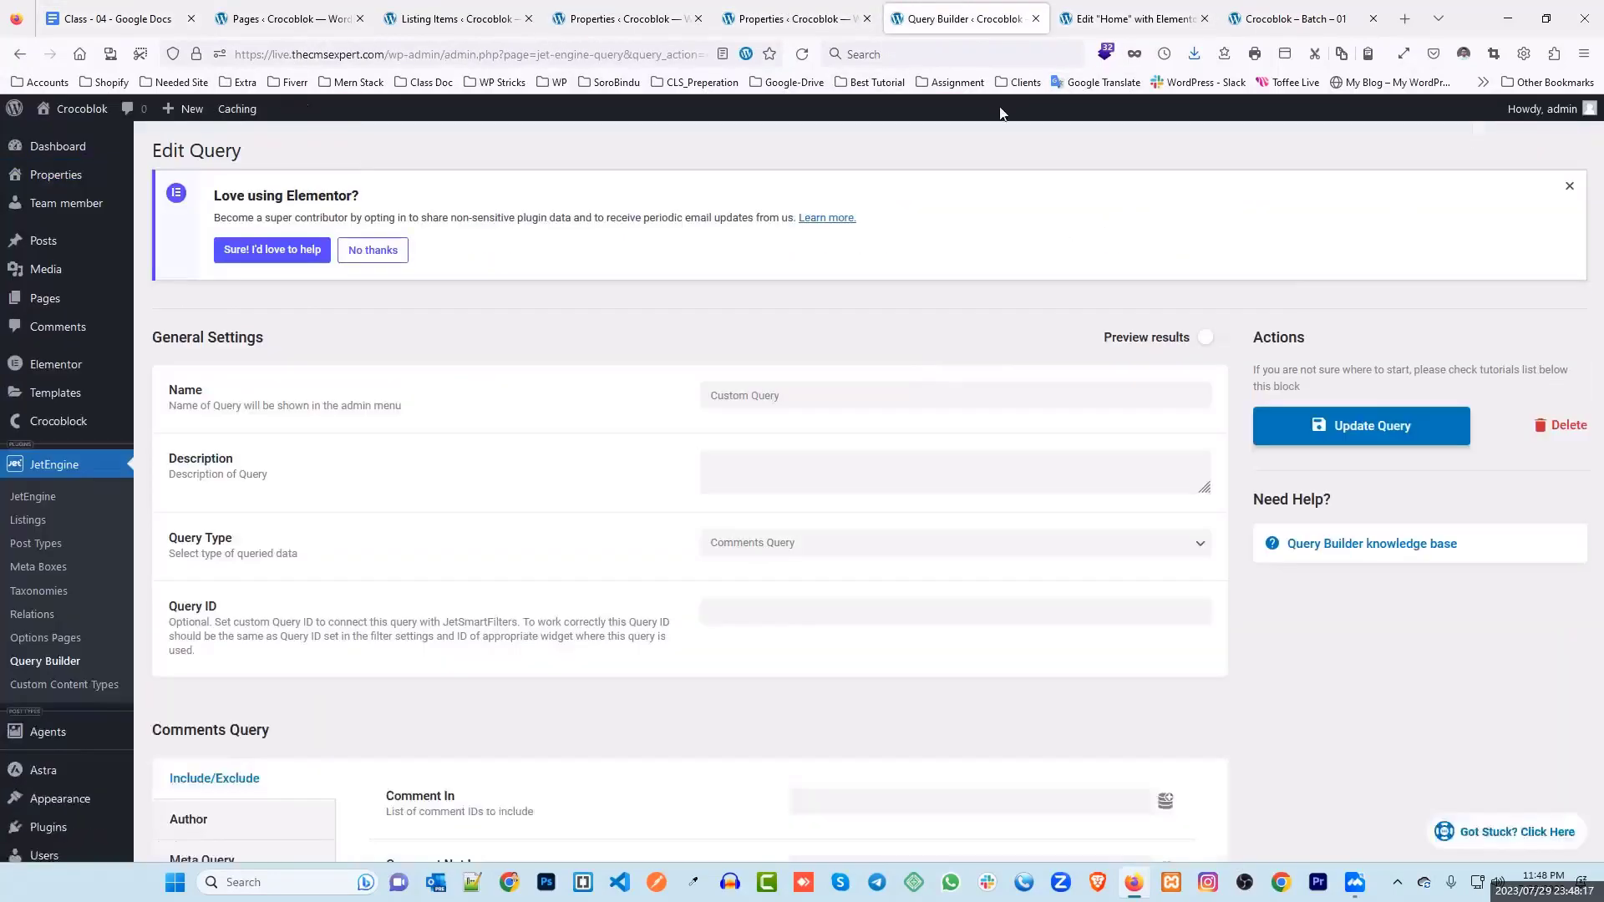
pyautogui.click(800, 398)
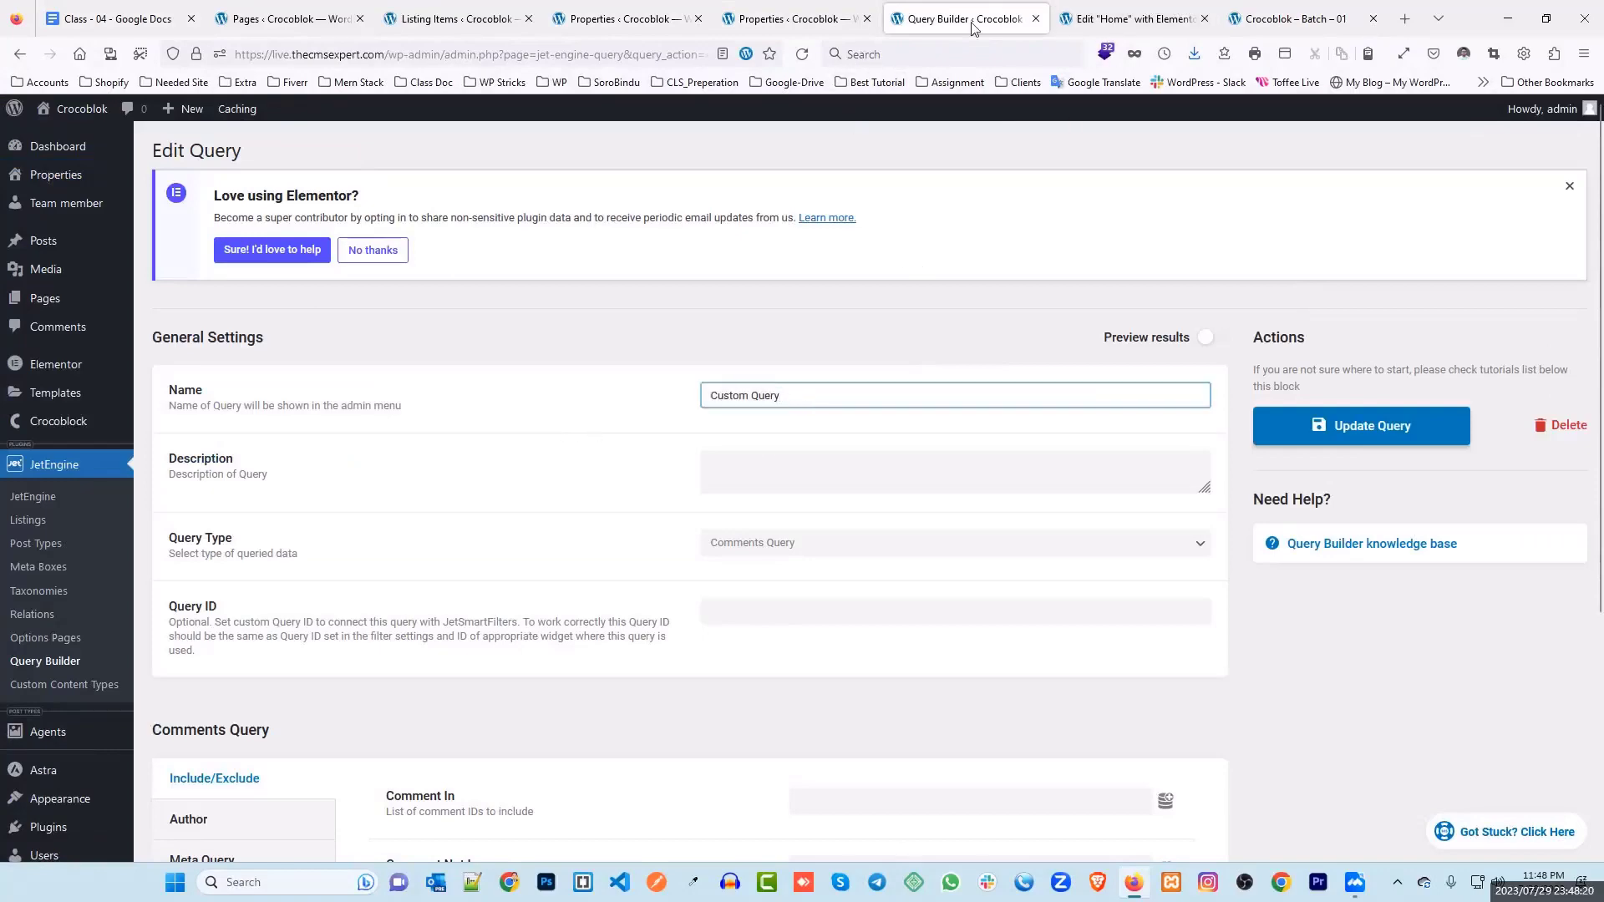
pyautogui.scroll(-4, 777, 523)
pyautogui.scroll(2, 582, 451)
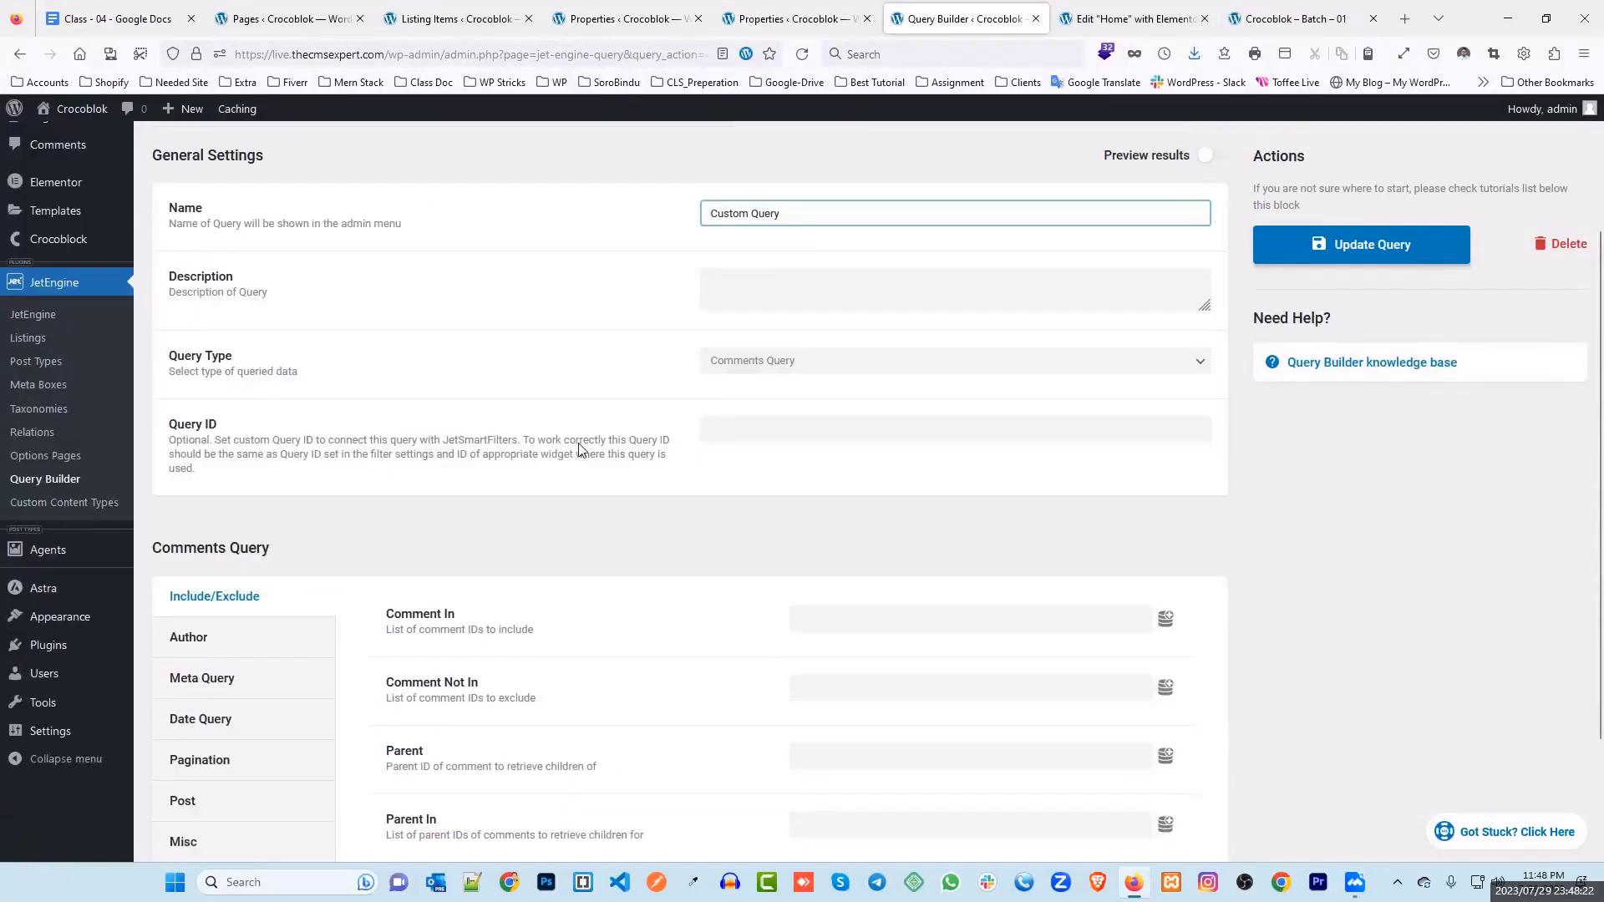
pyautogui.click(752, 372)
pyautogui.click(751, 413)
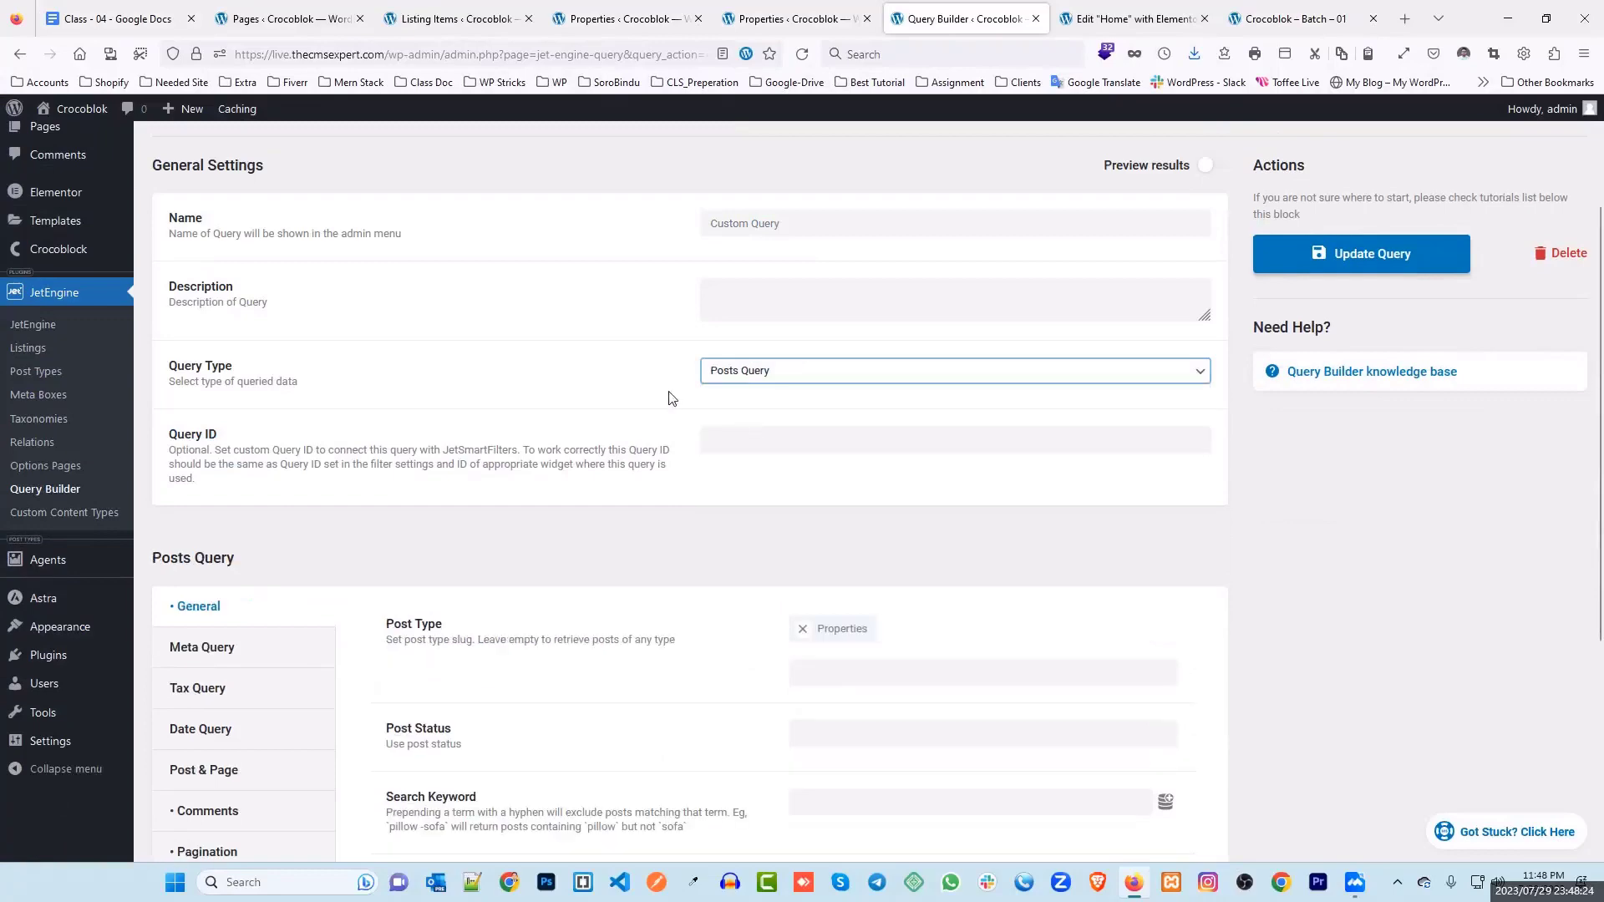
# Step: Open the Duplex Home property for editing and locate its Feature Property setting
pyautogui.click(461, 6)
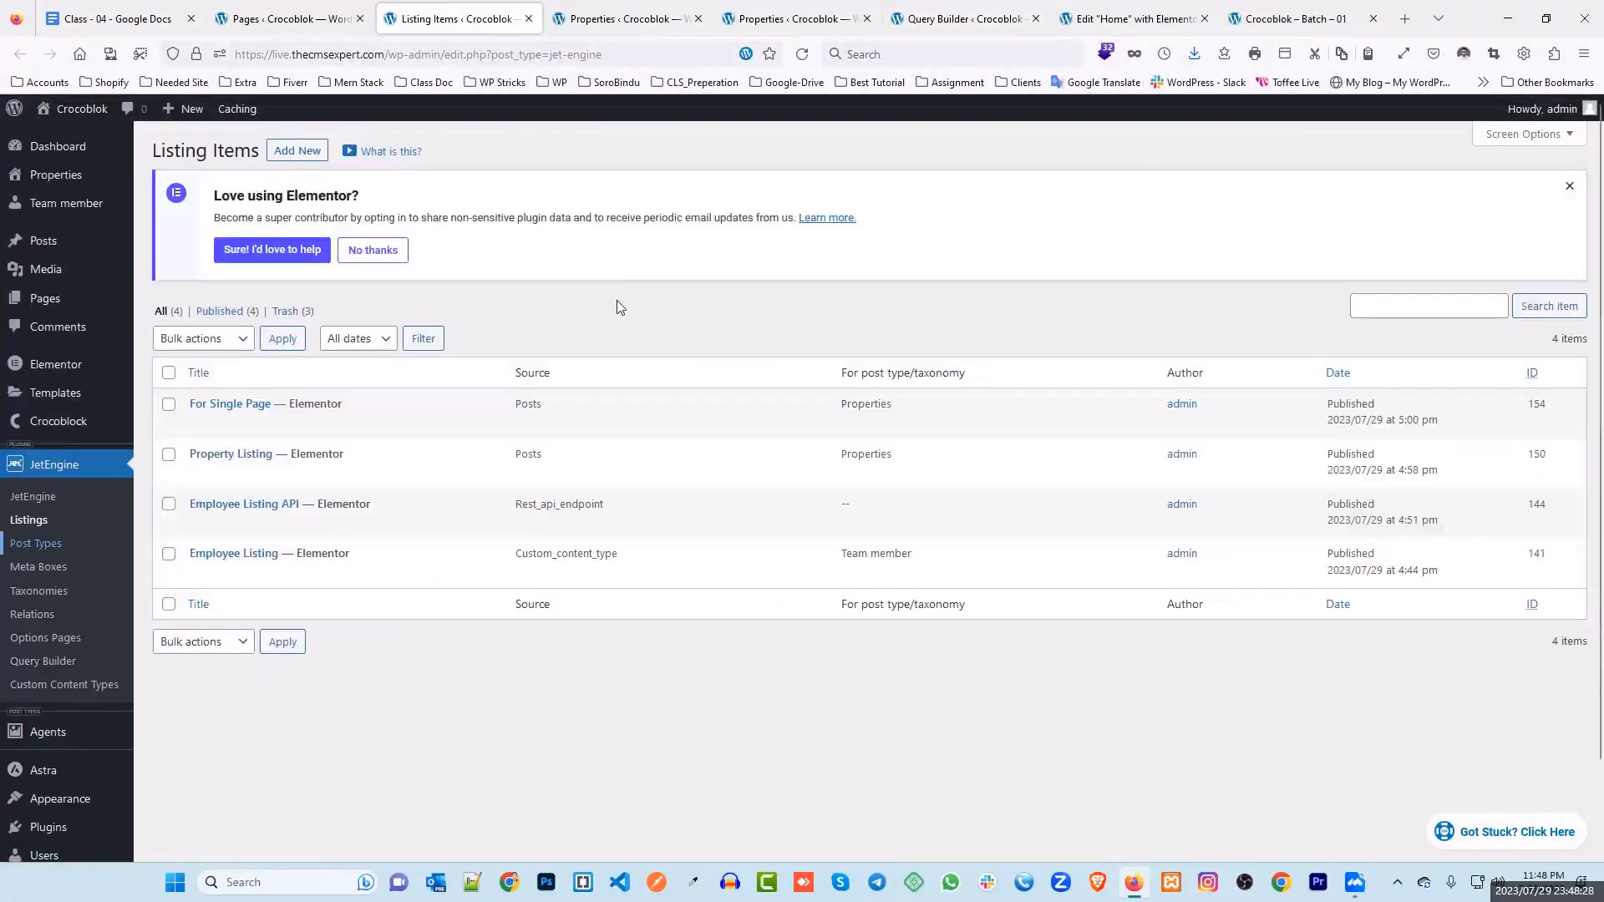
pyautogui.moveTo(1478, 418)
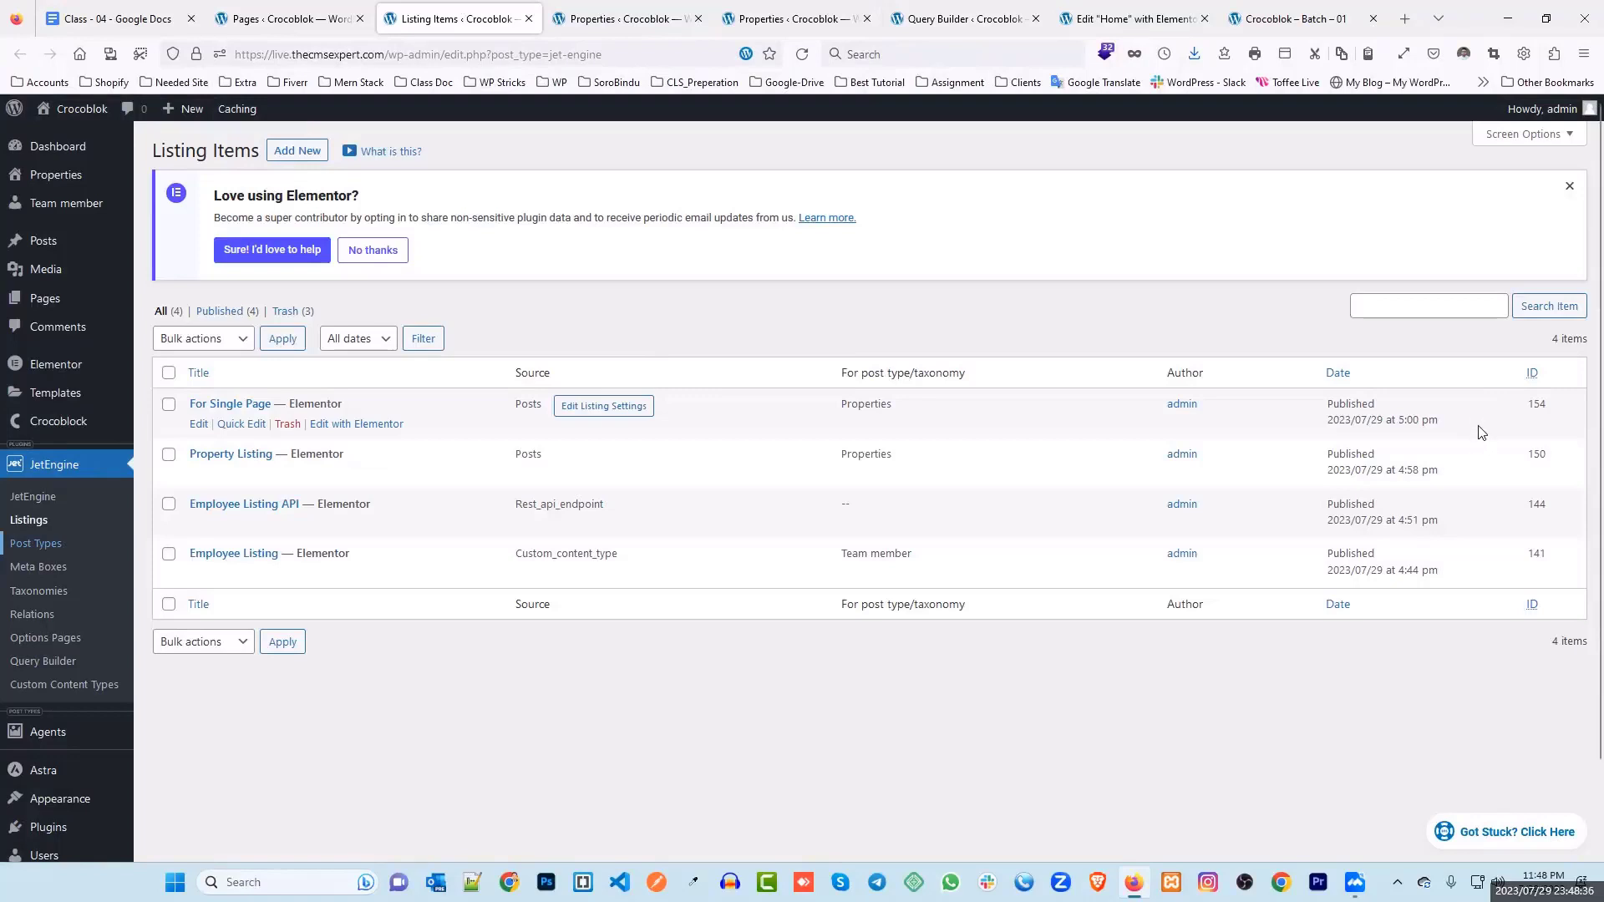
pyautogui.click(631, 20)
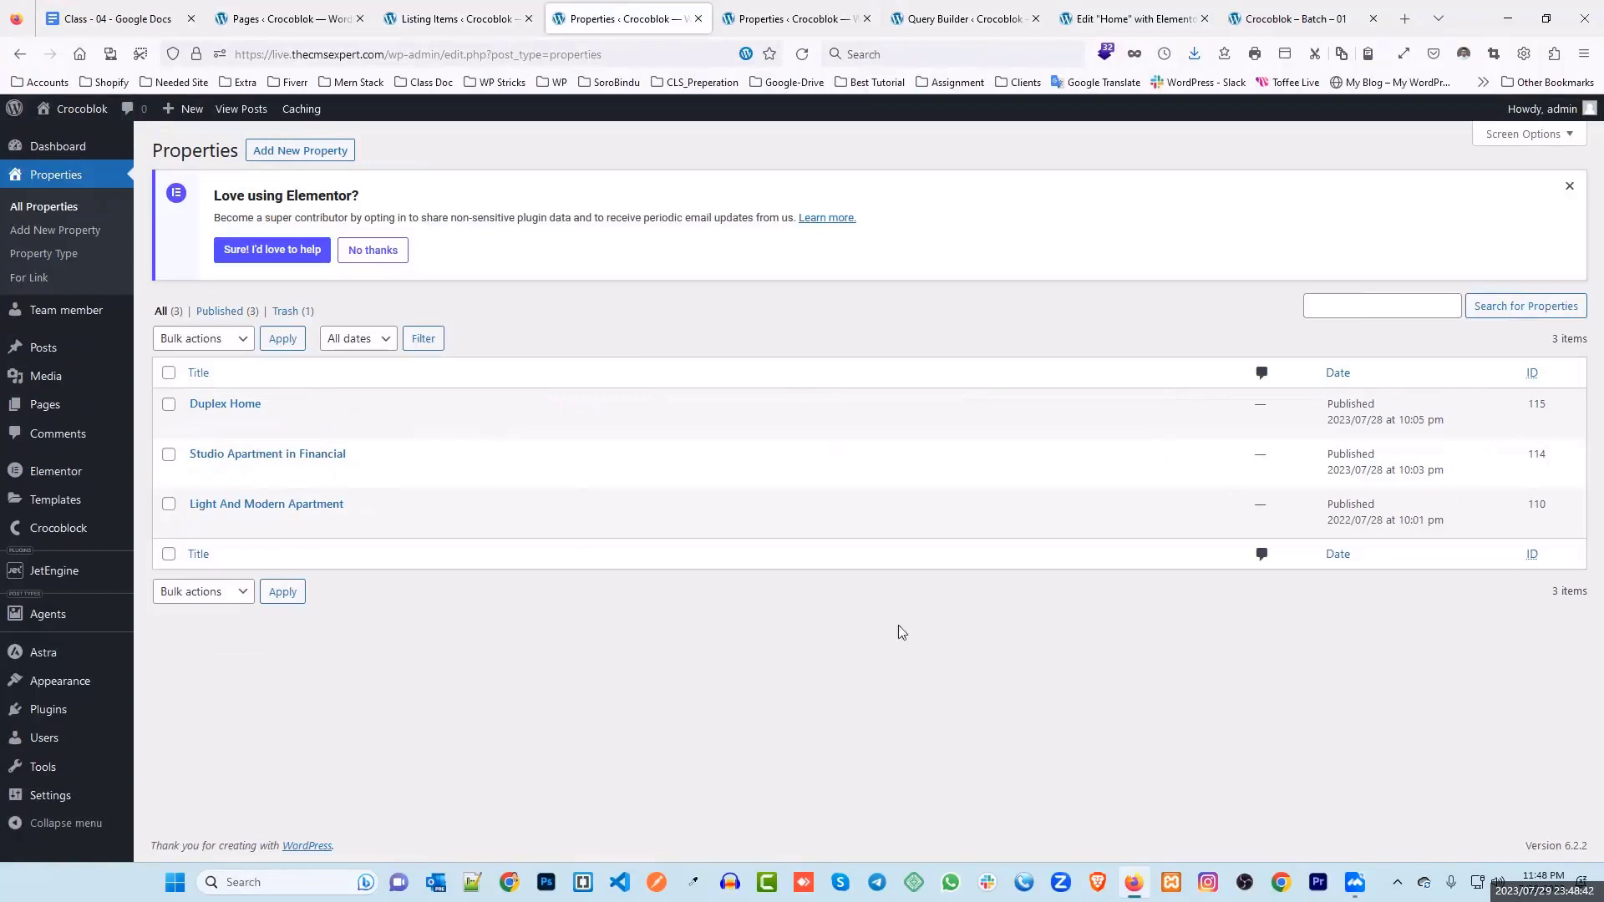
pyautogui.click(199, 425)
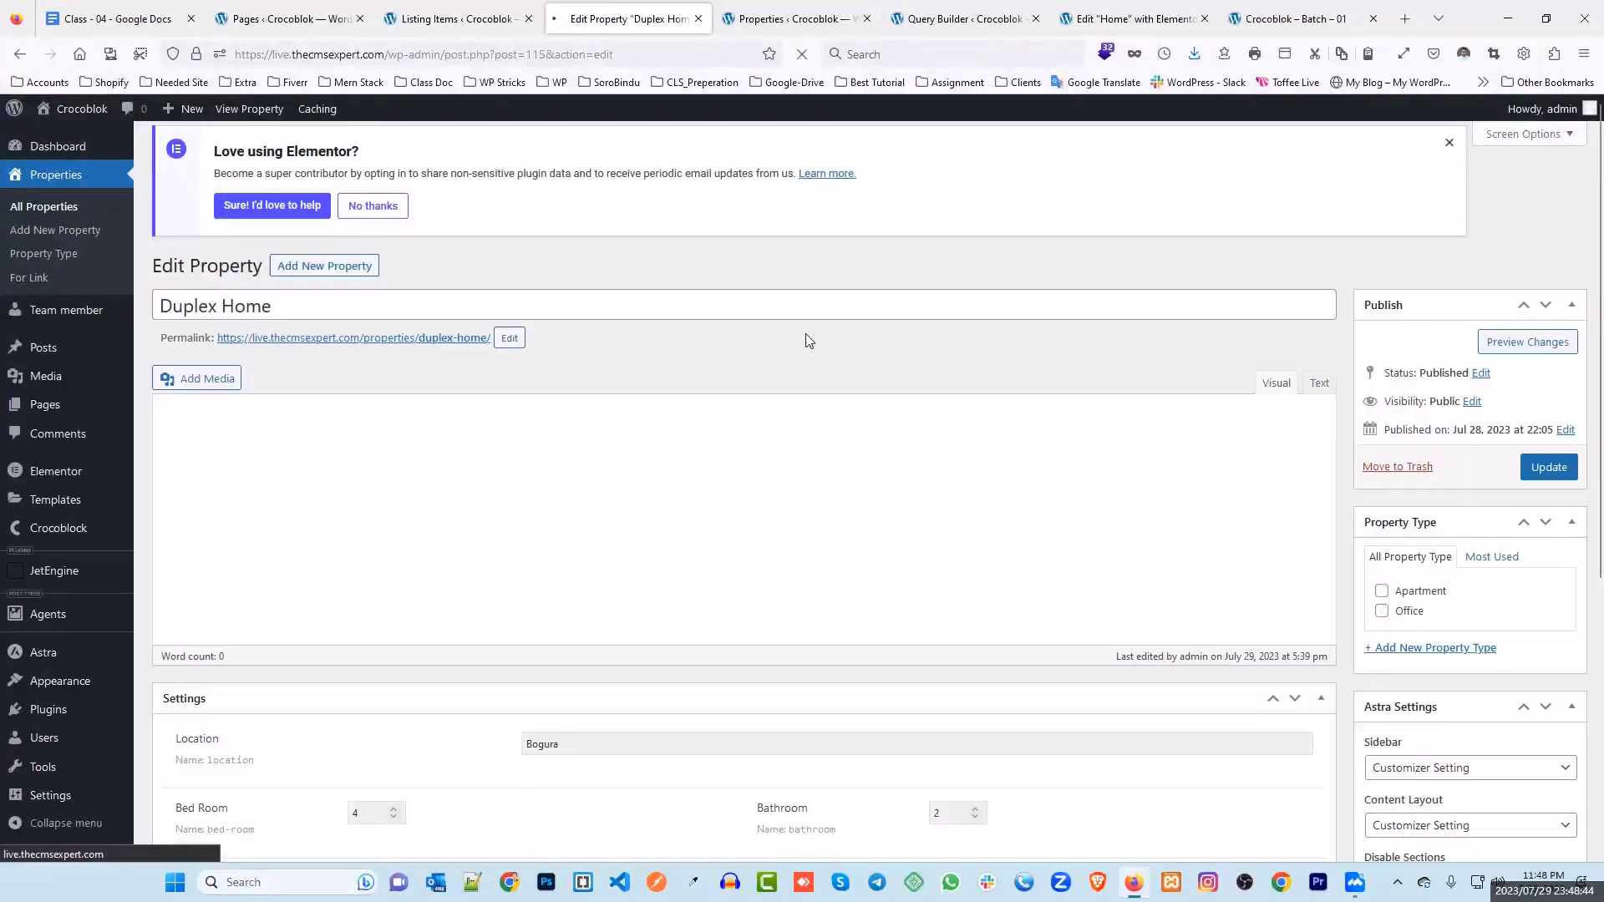
pyautogui.scroll(-7, 703, 380)
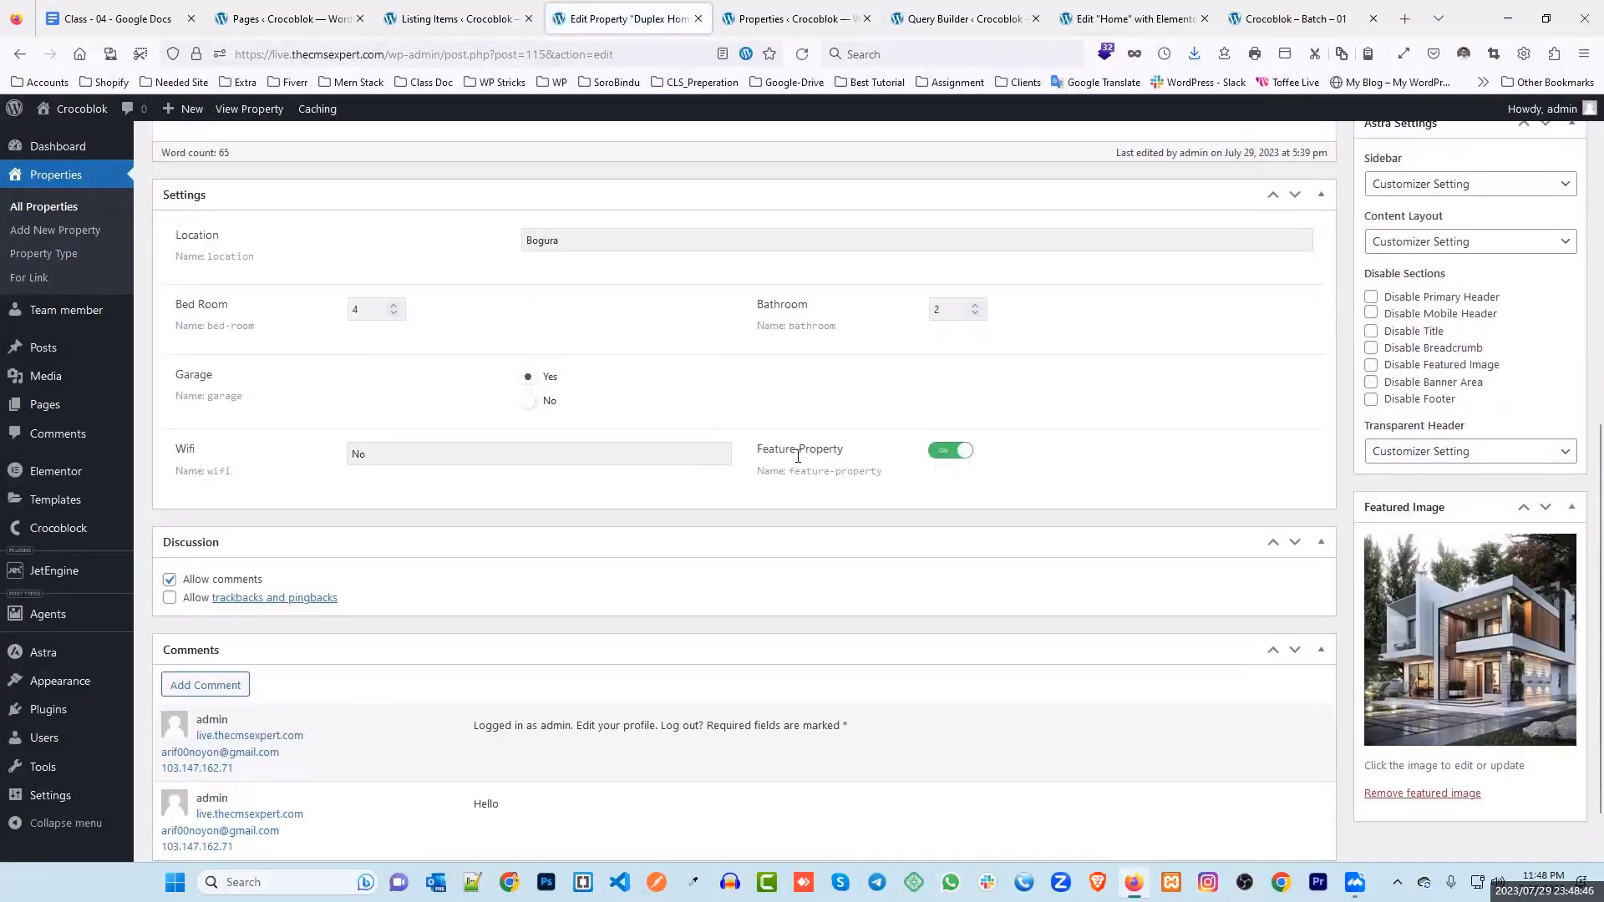
pyautogui.moveTo(796, 452); pyautogui.dragTo(865, 452)
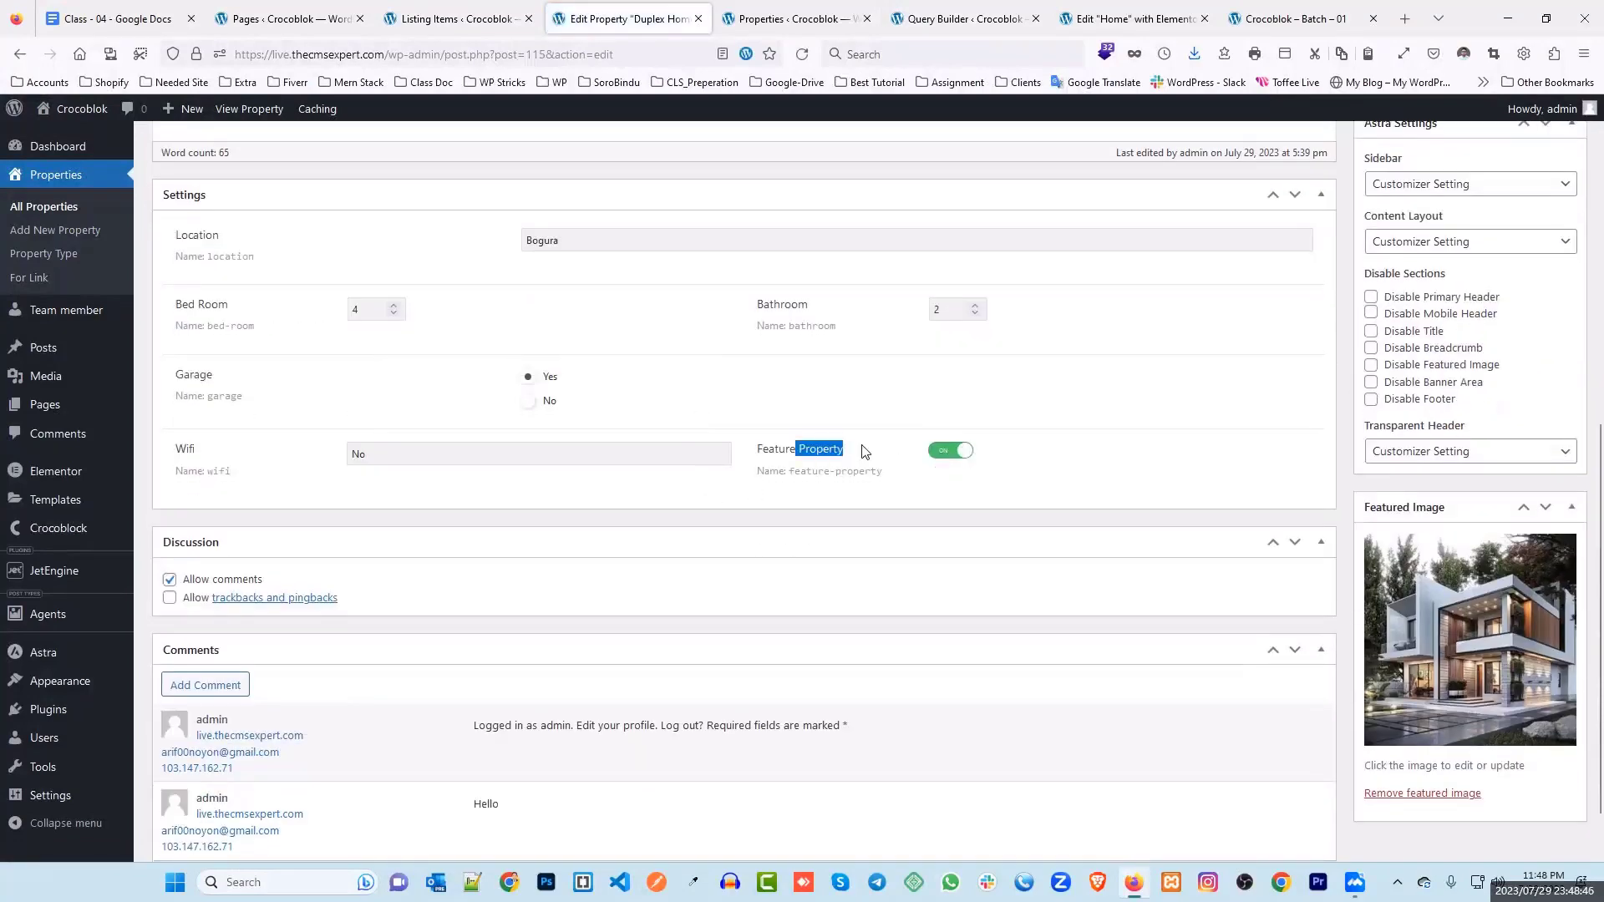
# Step: Toggle the Feature Property switch of Duplex Home off and on again, and examine its field name
pyautogui.click(950, 455)
pyautogui.click(948, 458)
pyautogui.click(947, 459)
pyautogui.click(948, 459)
pyautogui.click(961, 18)
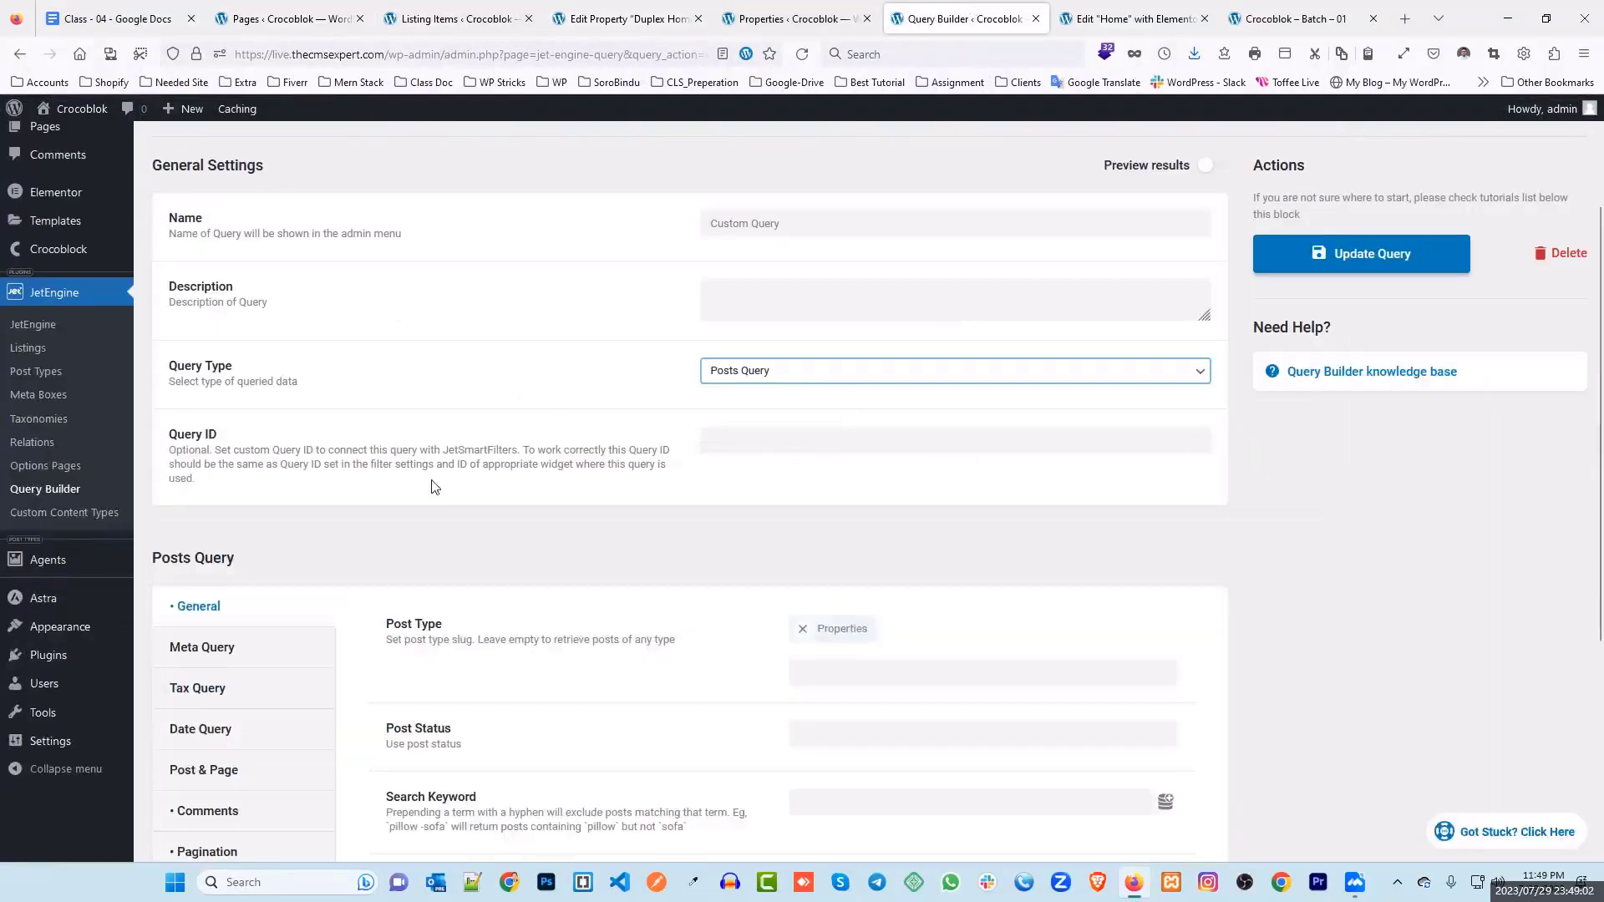
pyautogui.click(618, 19)
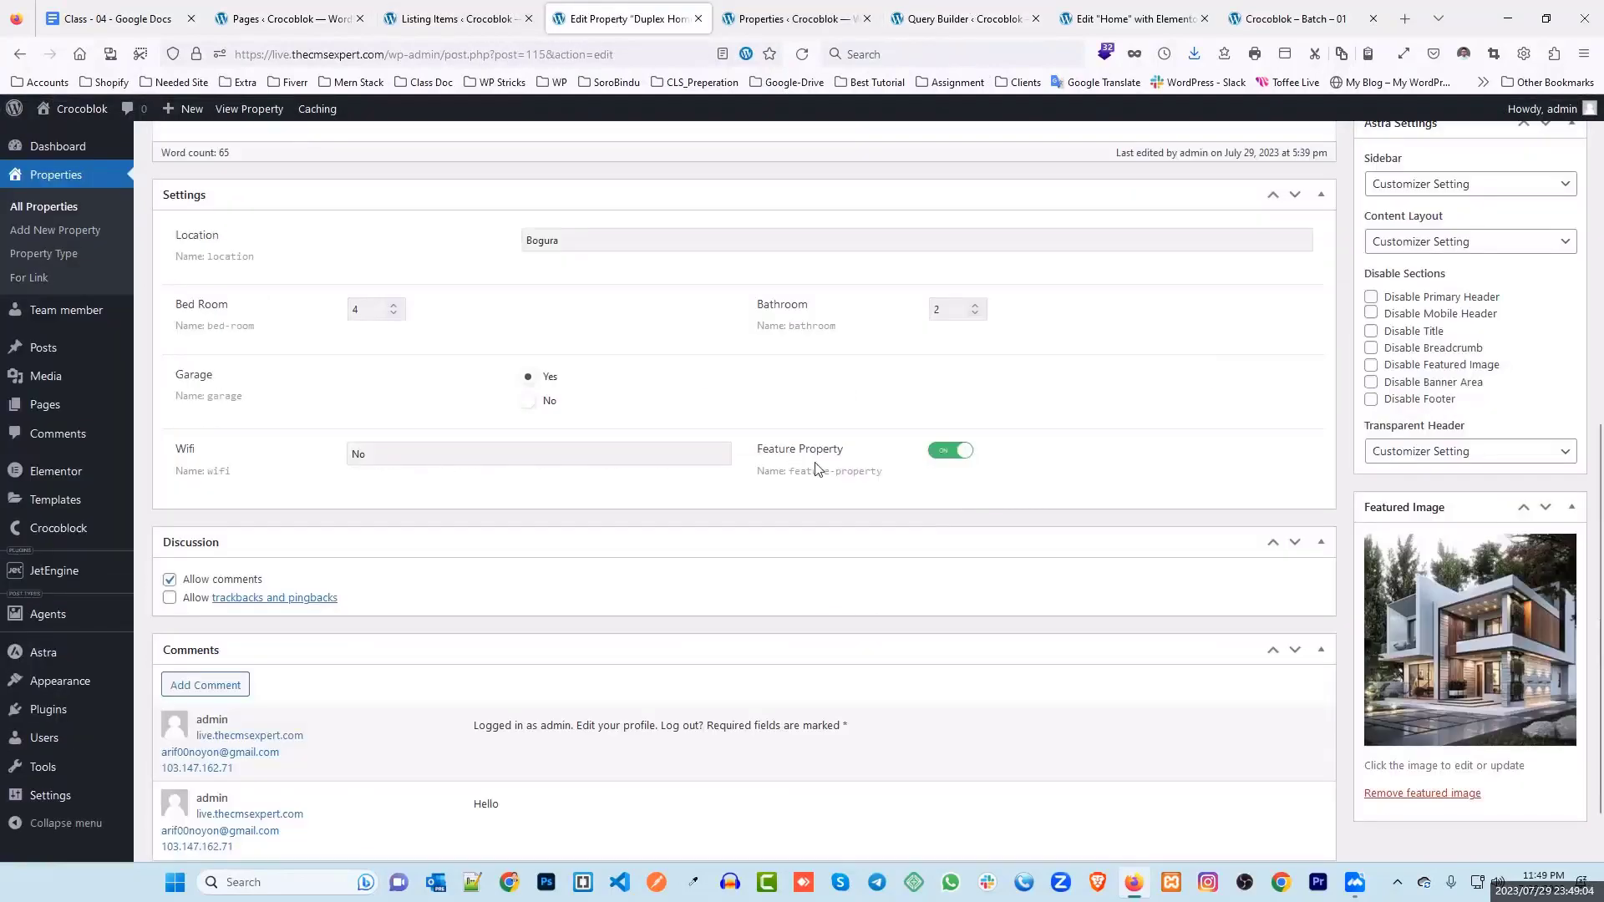
pyautogui.moveTo(768, 450); pyautogui.dragTo(883, 505)
pyautogui.click(793, 471)
# Step: Clear the comments number and the posts per page values of the Custom Query in the Query Builder
pyautogui.hotkey('ctrl', 'Tab')
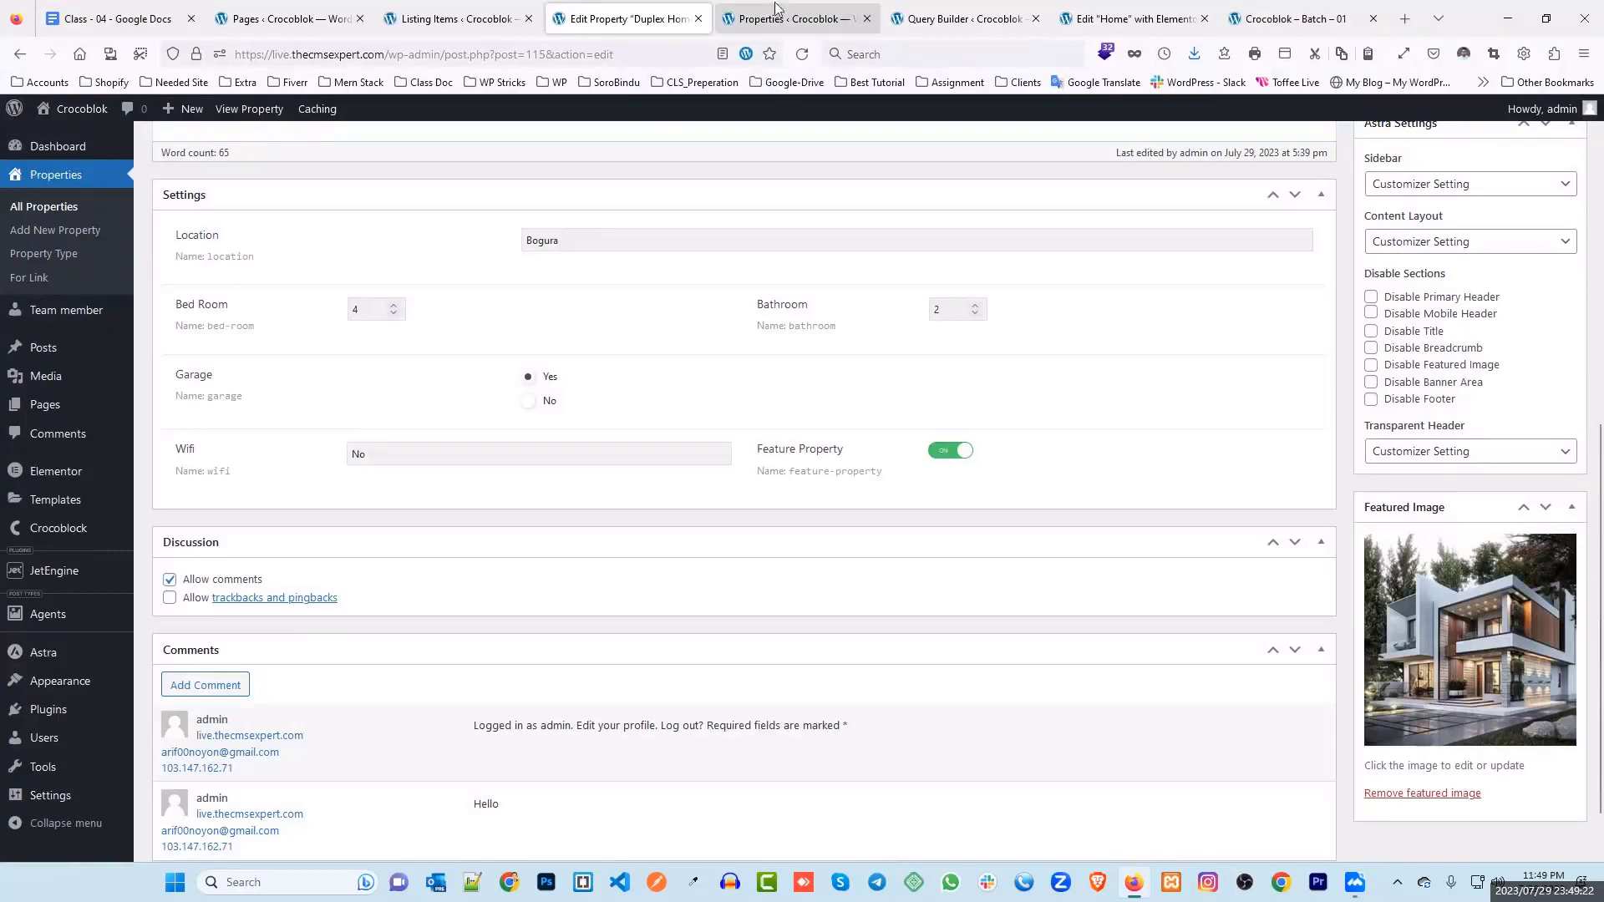
pyautogui.hotkey('ctrl', 'Tab')
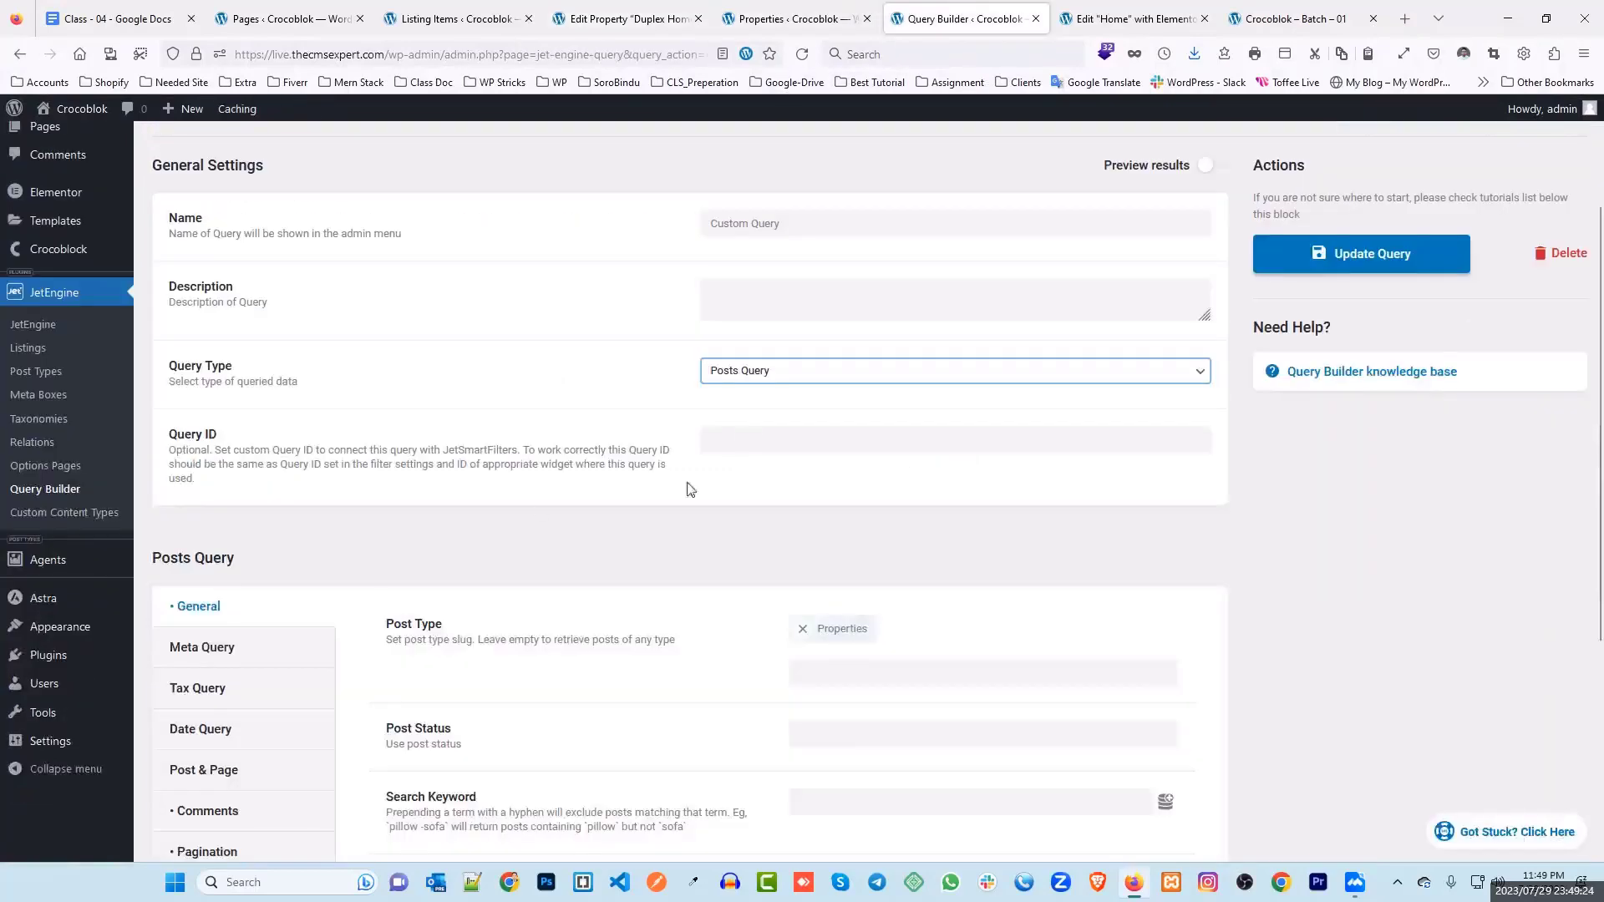
pyautogui.scroll(-4, 534, 507)
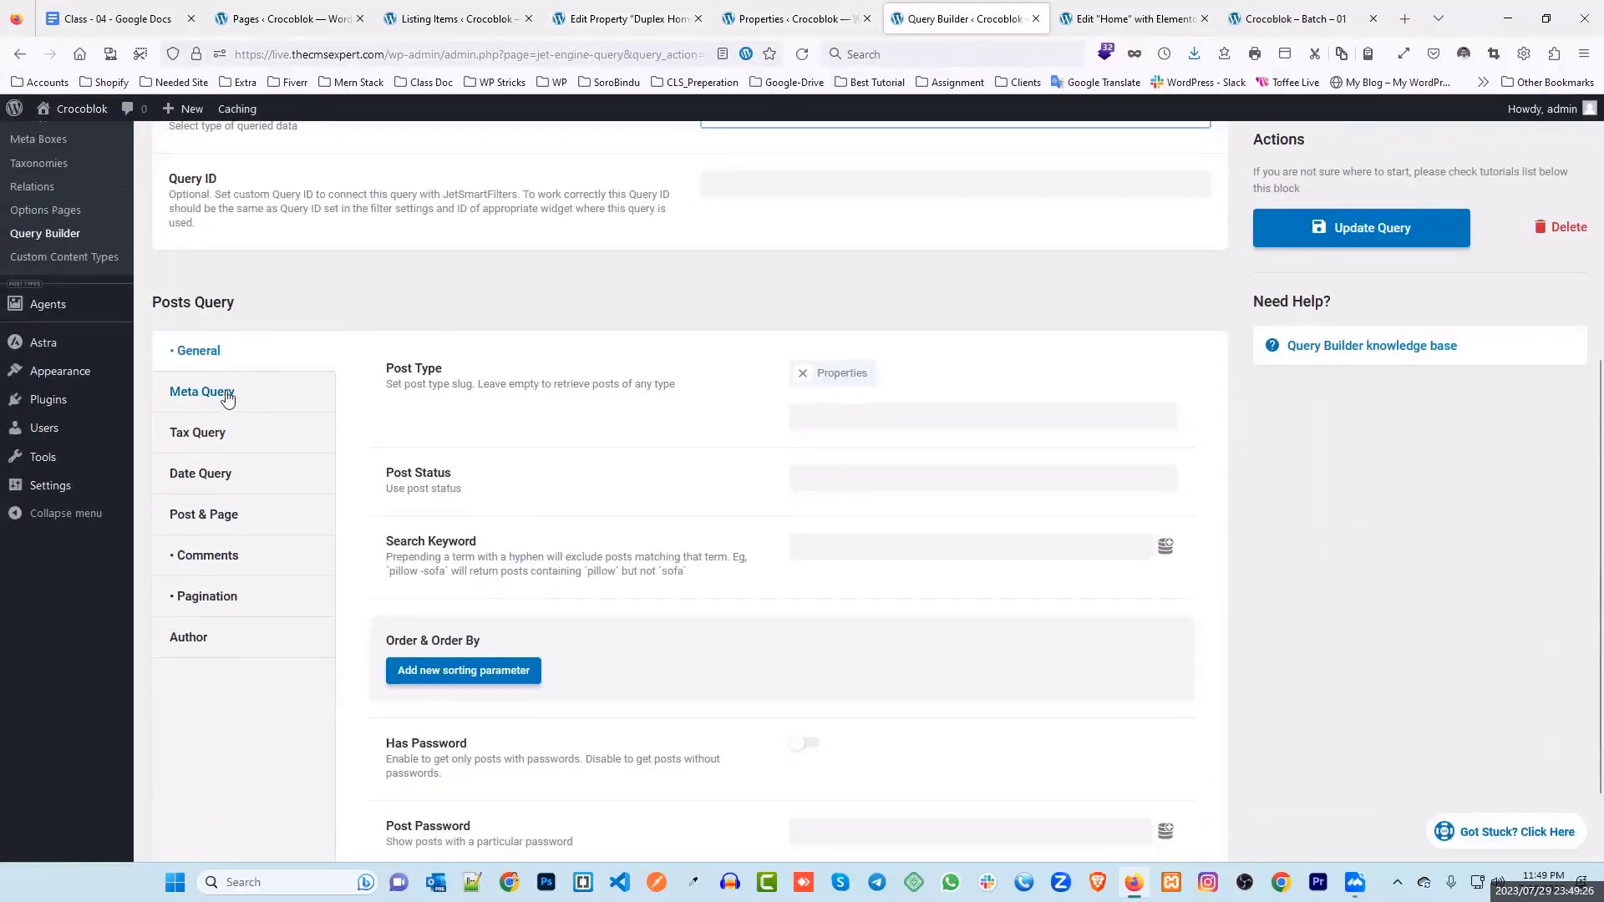
pyautogui.click(222, 555)
pyautogui.click(831, 465)
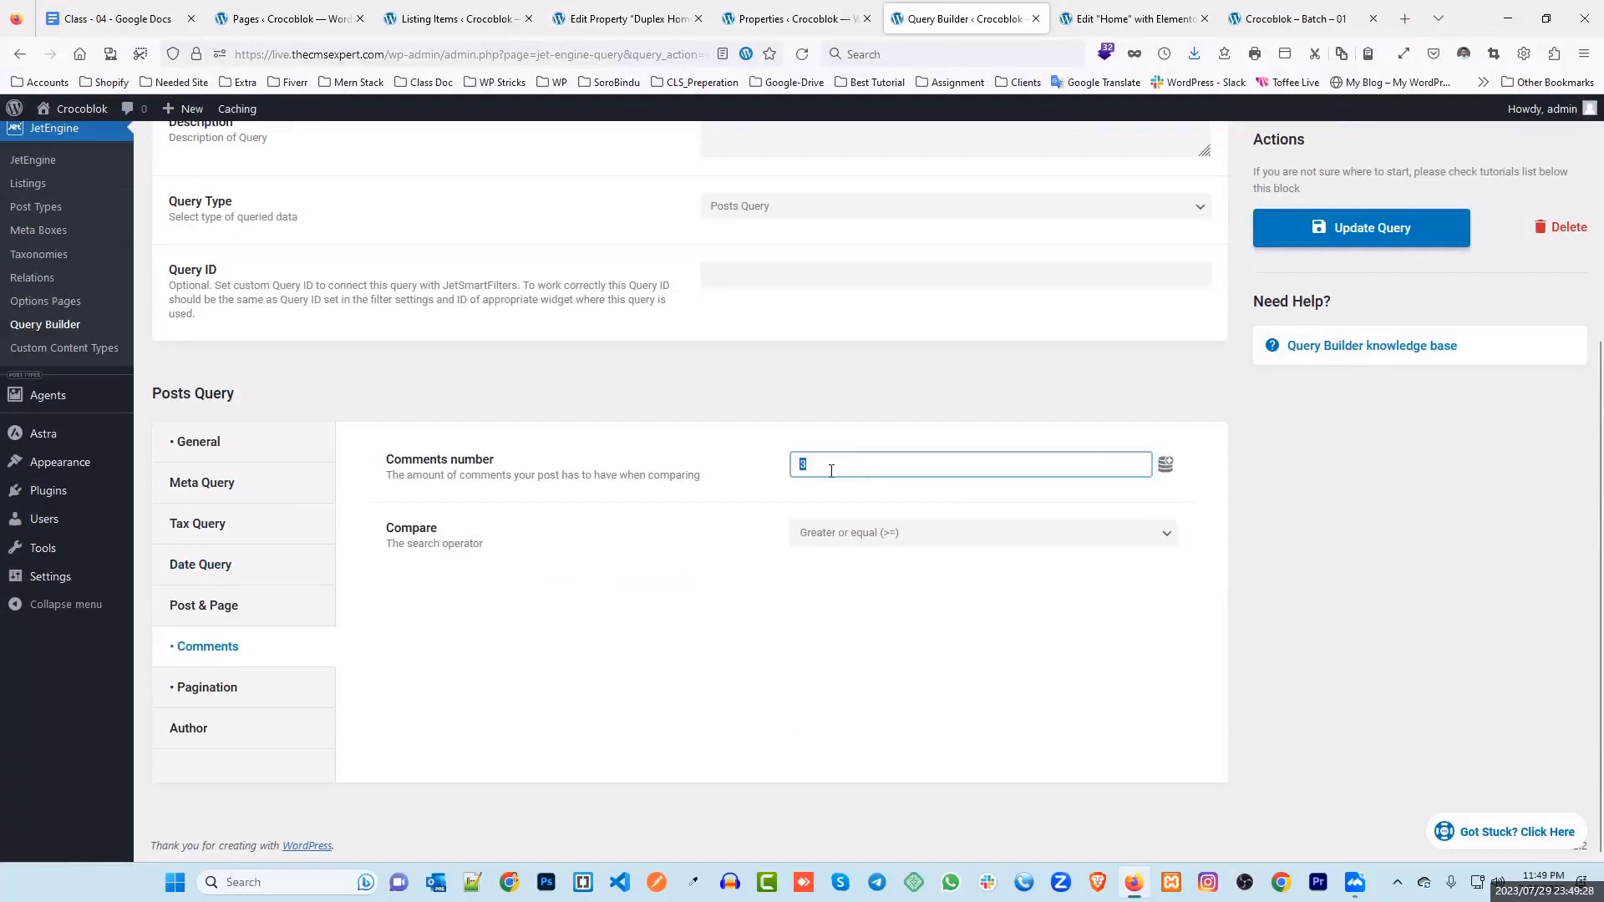
pyautogui.click(928, 532)
pyautogui.click(907, 533)
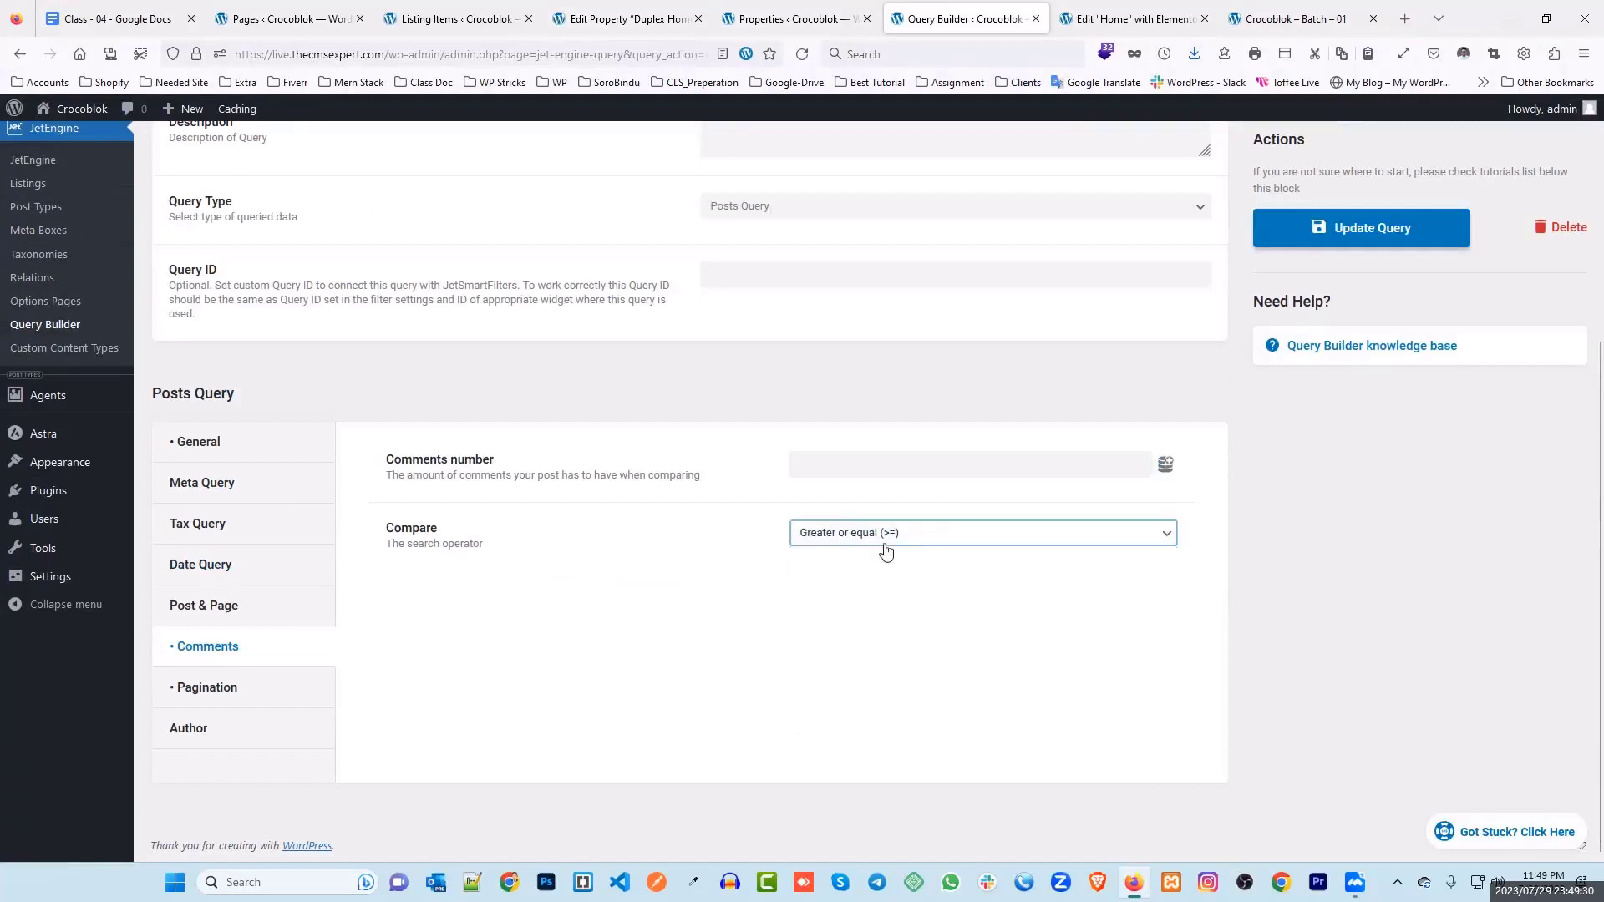
pyautogui.click(194, 675)
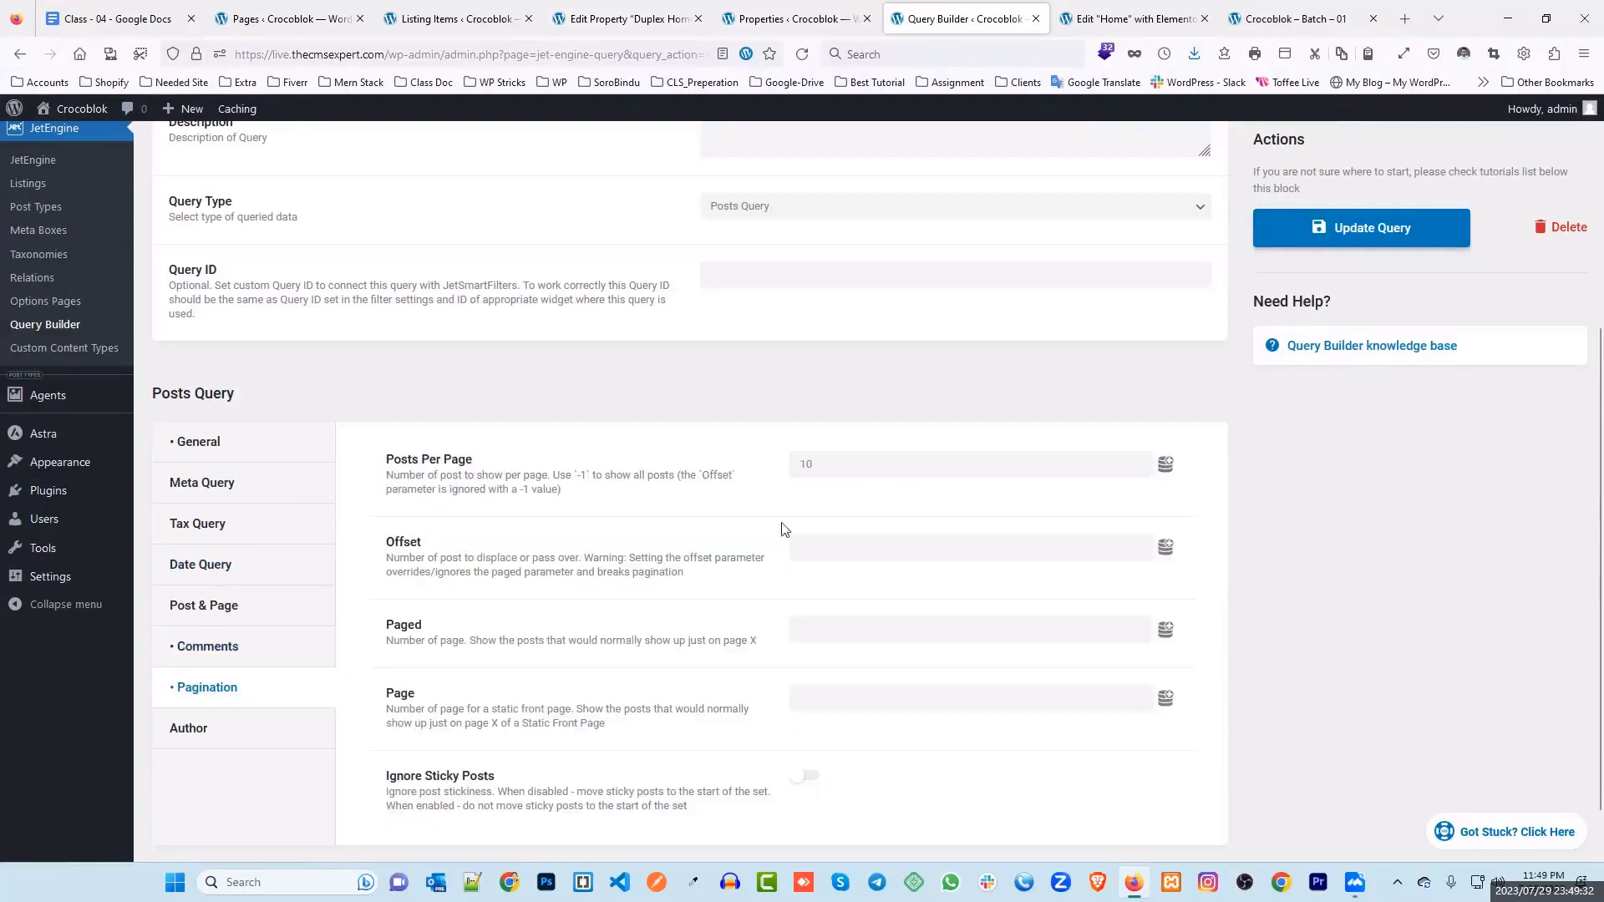
pyautogui.click(804, 460)
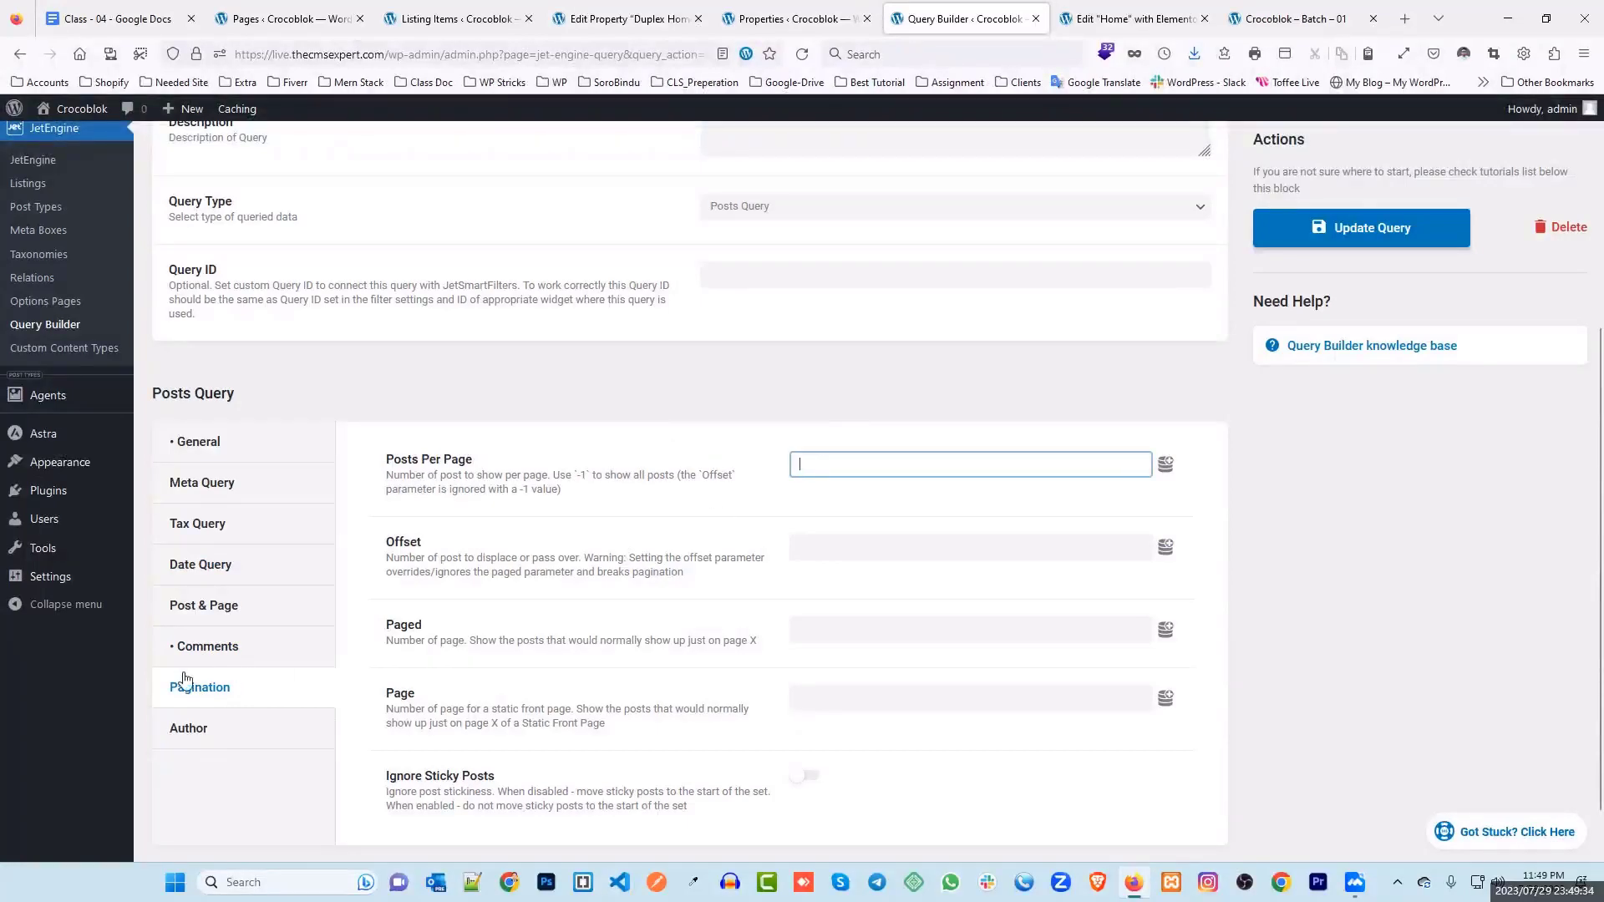
pyautogui.click(225, 648)
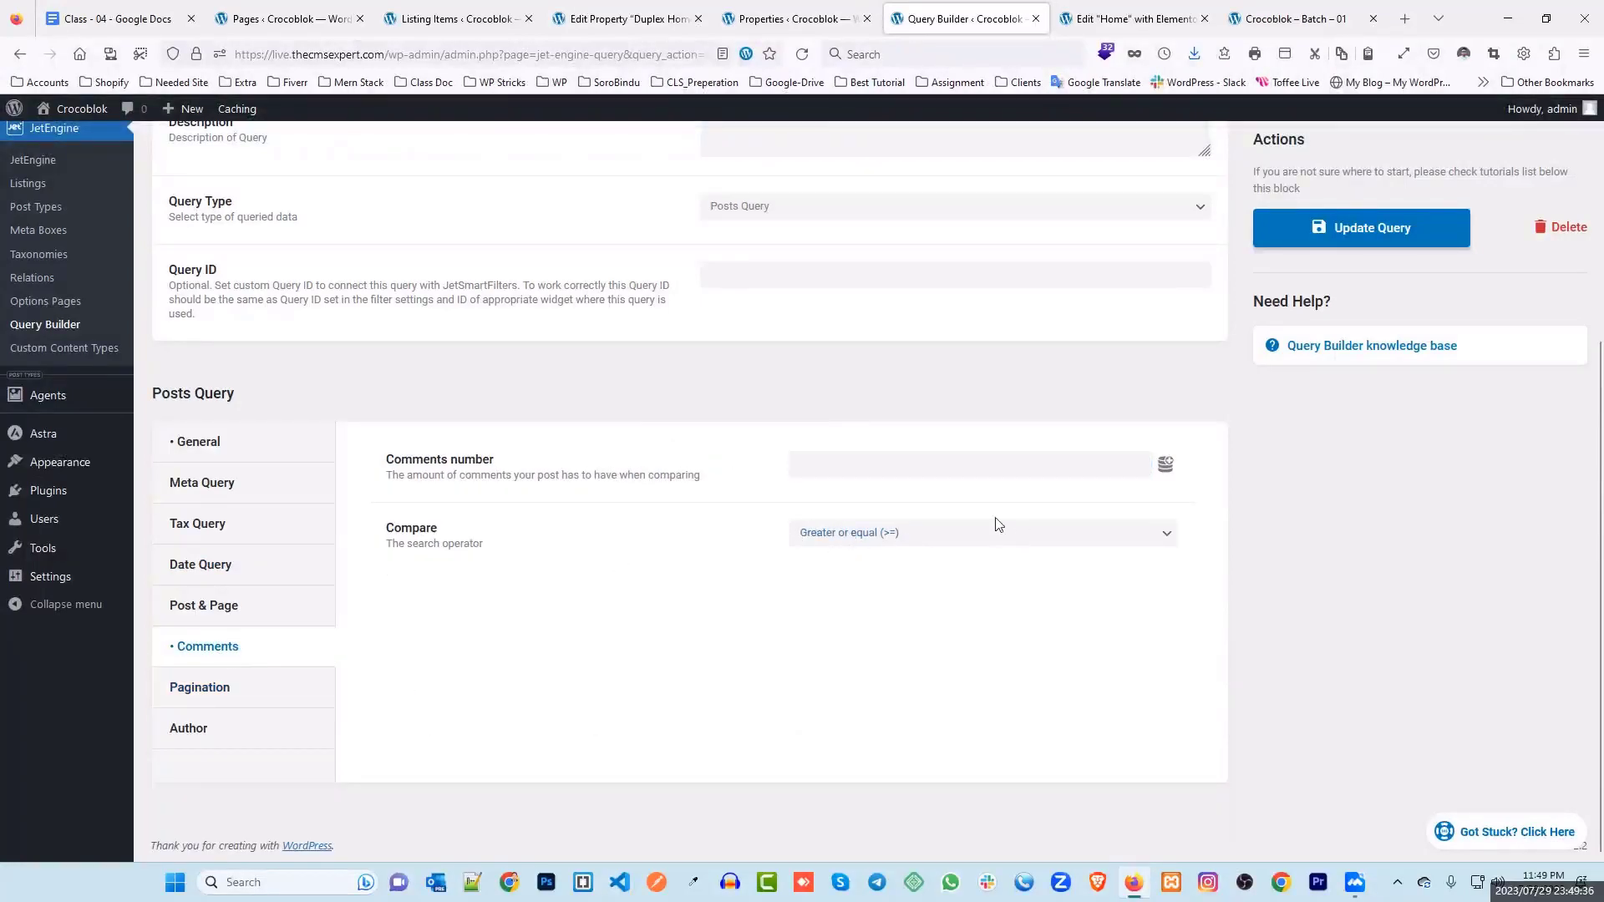
# Step: Delete the existing Custom Query from the Query Builder
pyautogui.scroll(3, 1056, 490)
pyautogui.click(1543, 346)
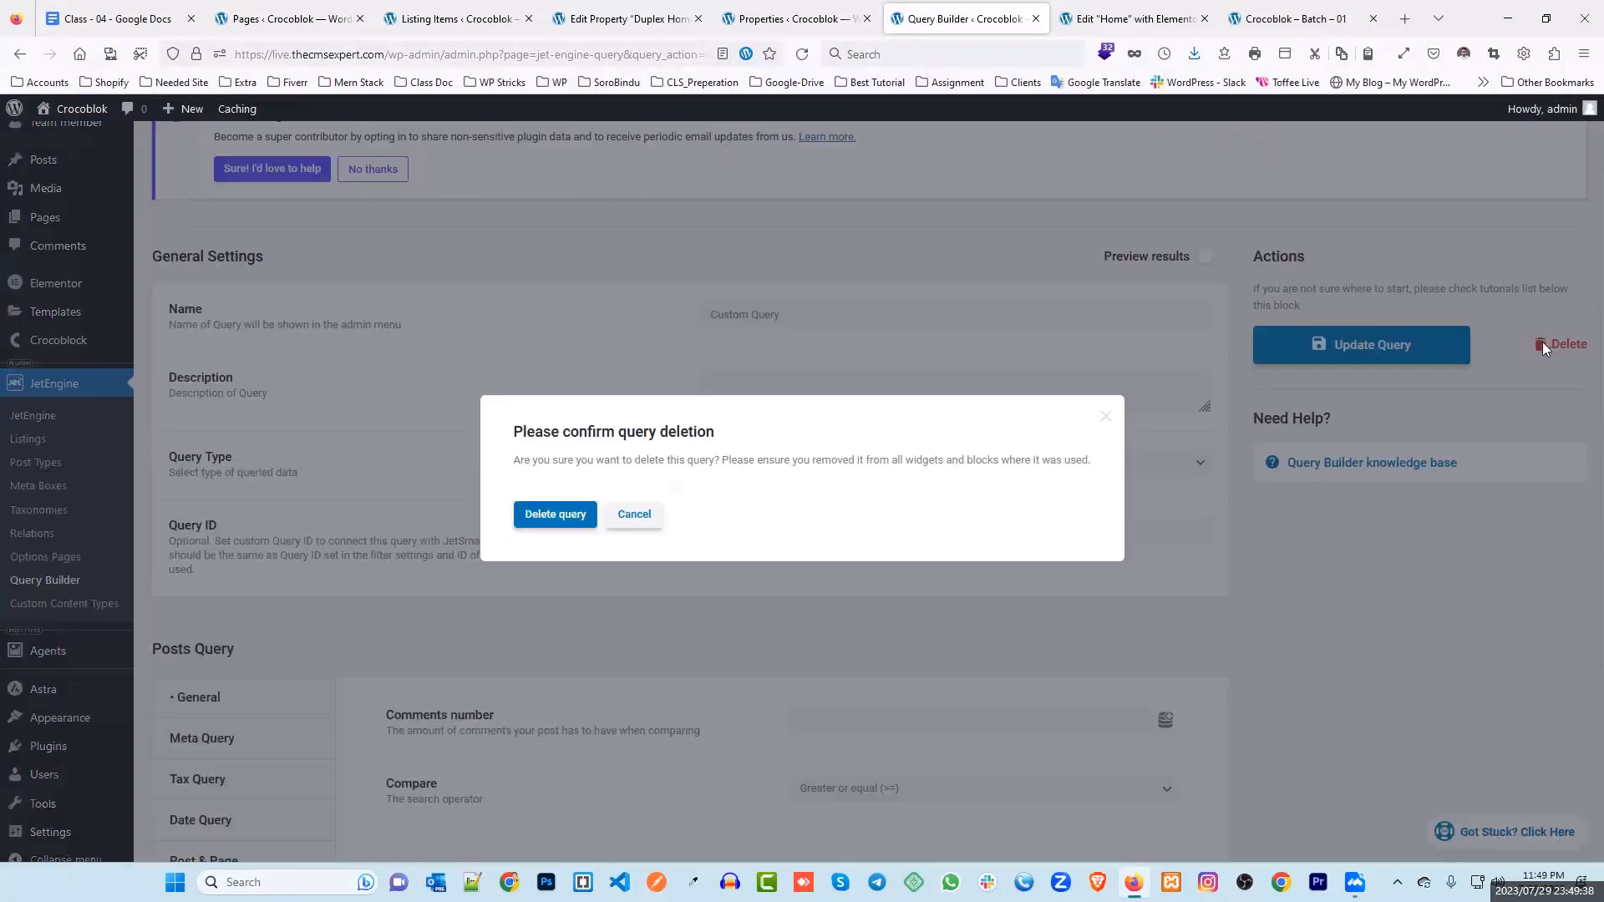
pyautogui.click(583, 514)
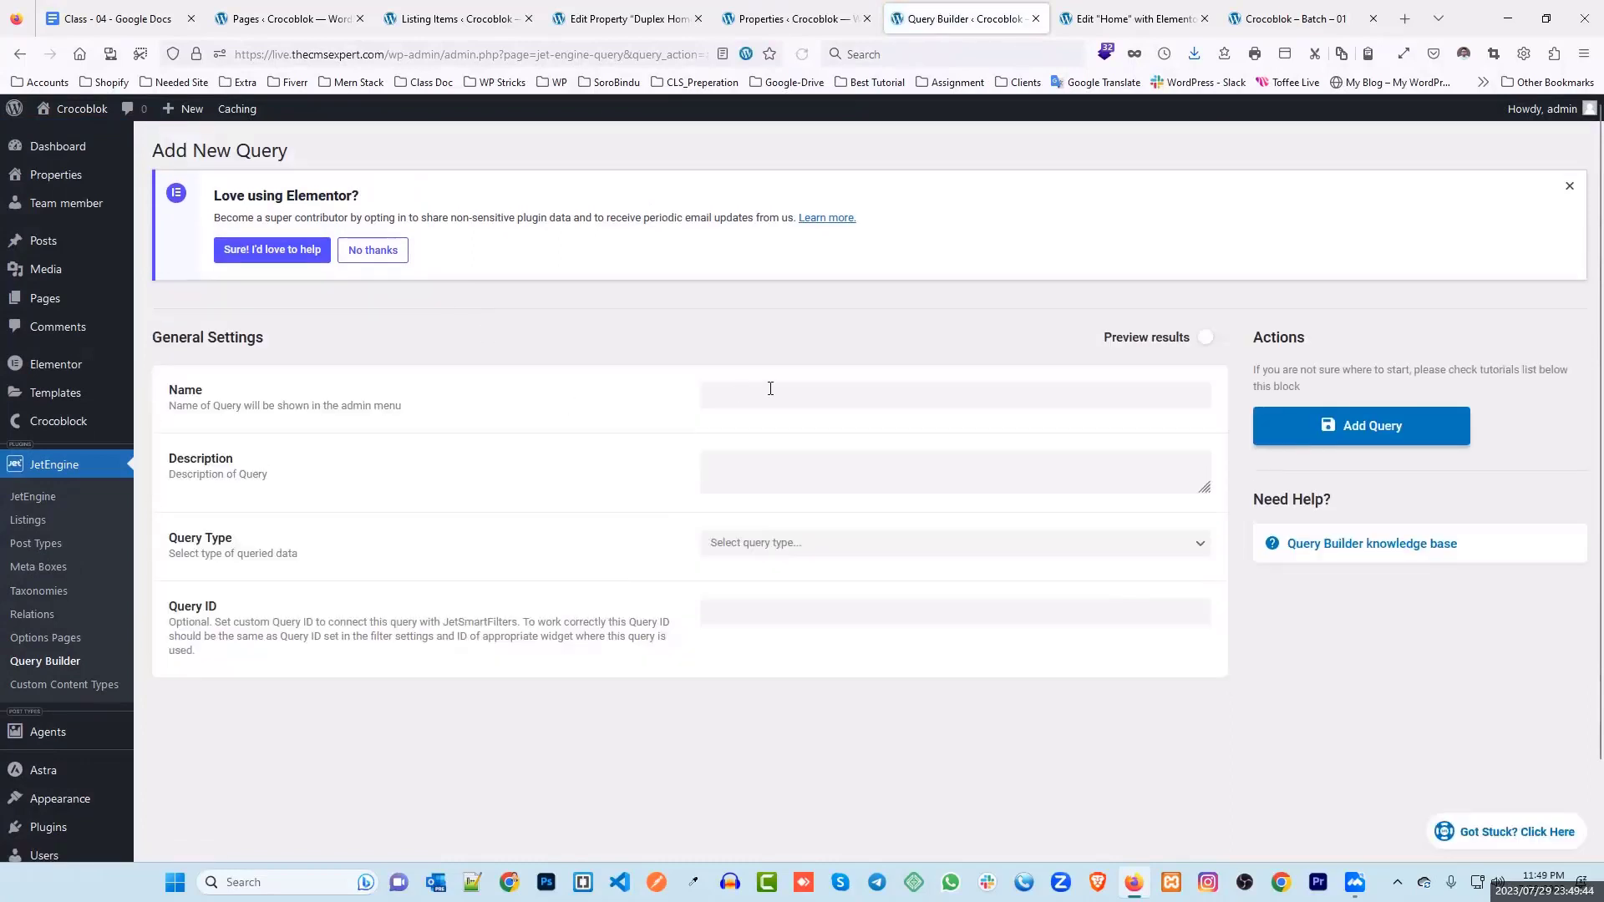
# Step: Create a new query named Custom Query with the query type Posts Query
pyautogui.click(771, 388)
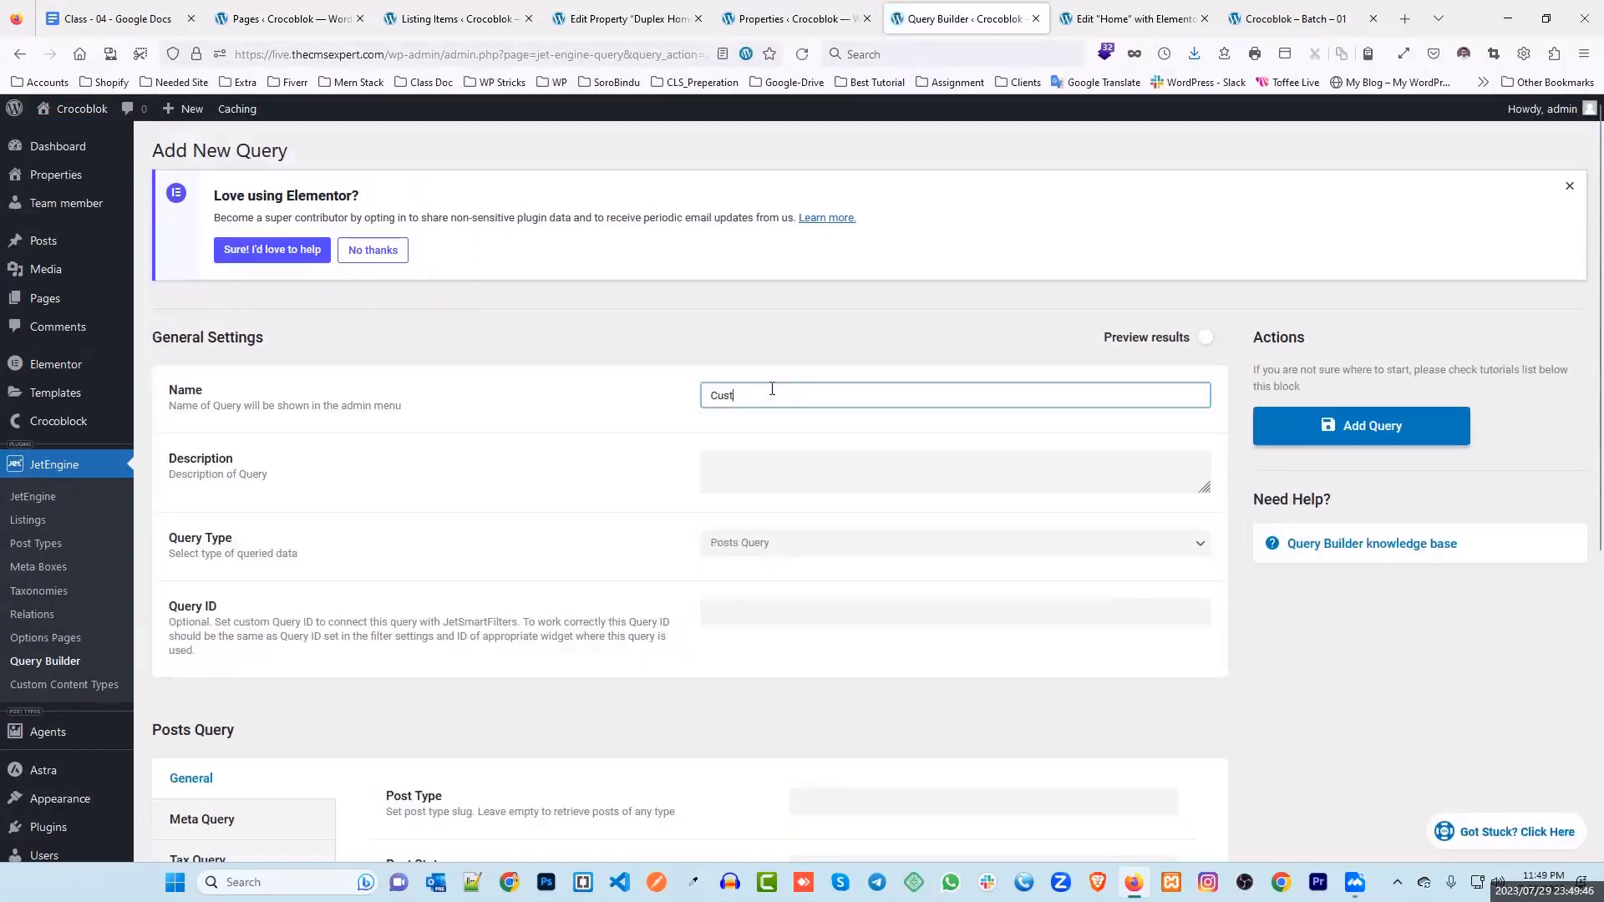
pyautogui.write('Query')
pyautogui.click(483, 440)
pyautogui.scroll(-5, 558, 418)
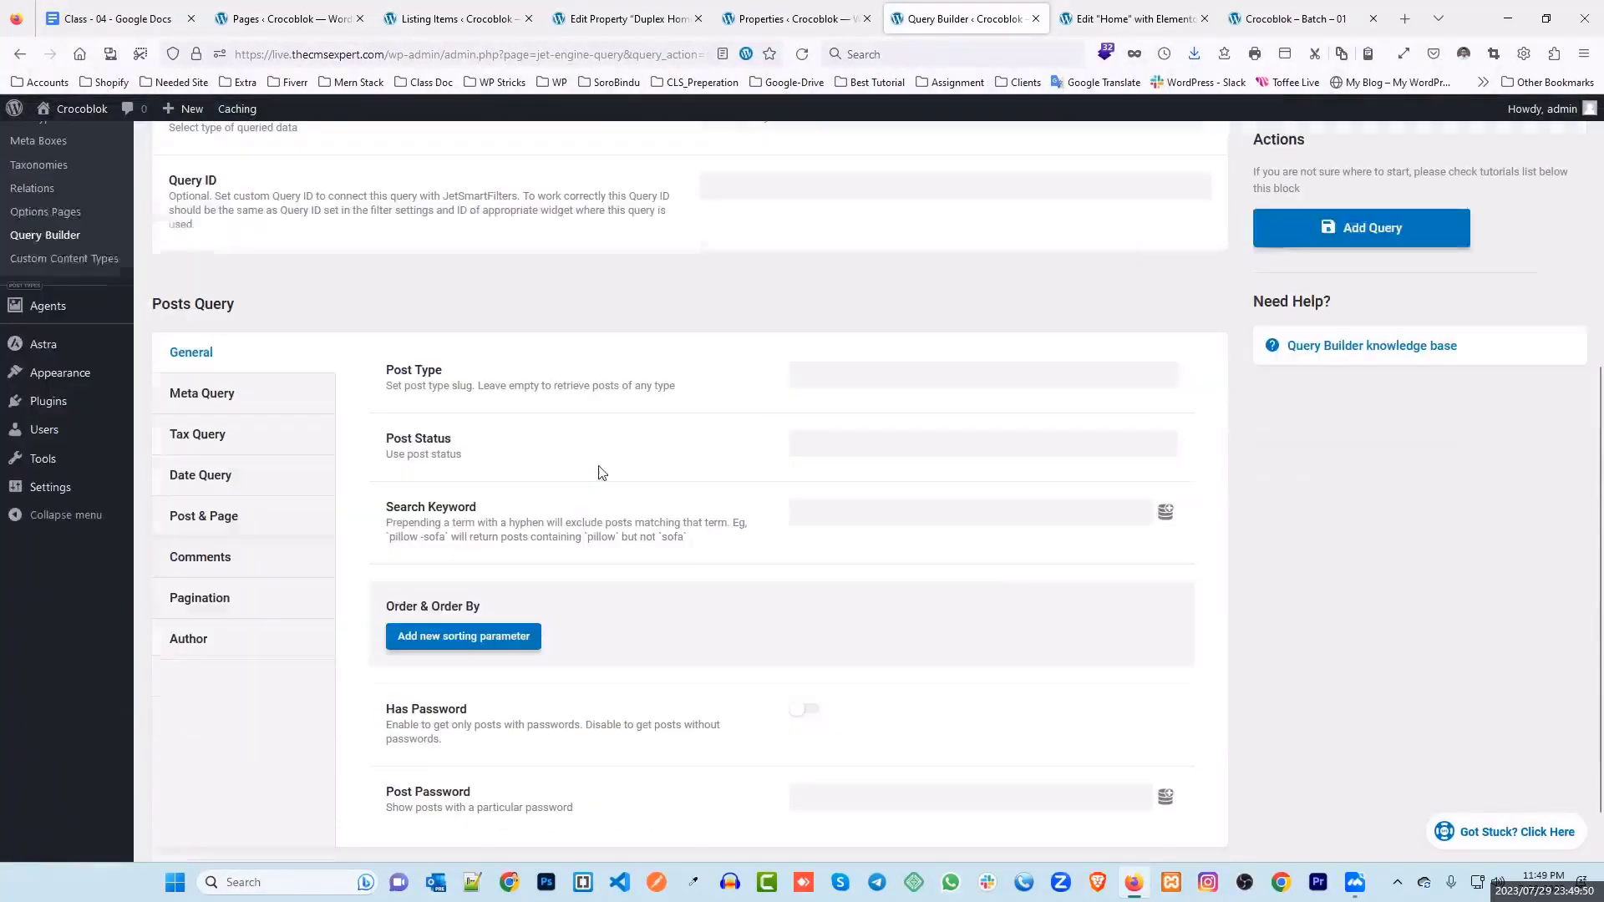
pyautogui.click(1408, 229)
pyautogui.scroll(5, 748, 401)
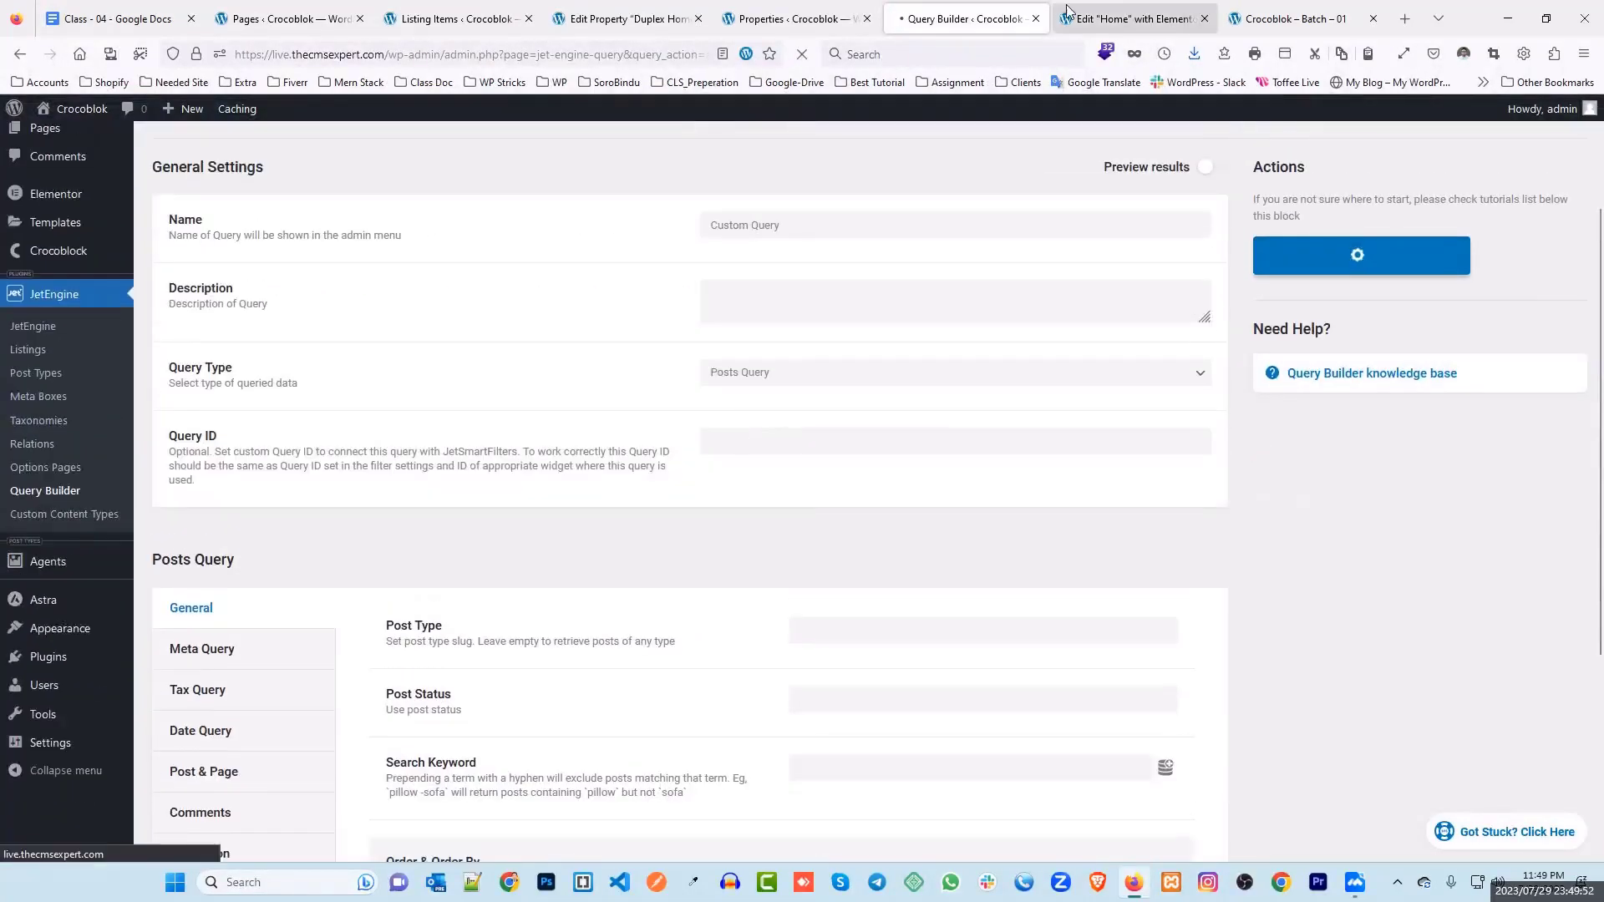
pyautogui.click(1119, 10)
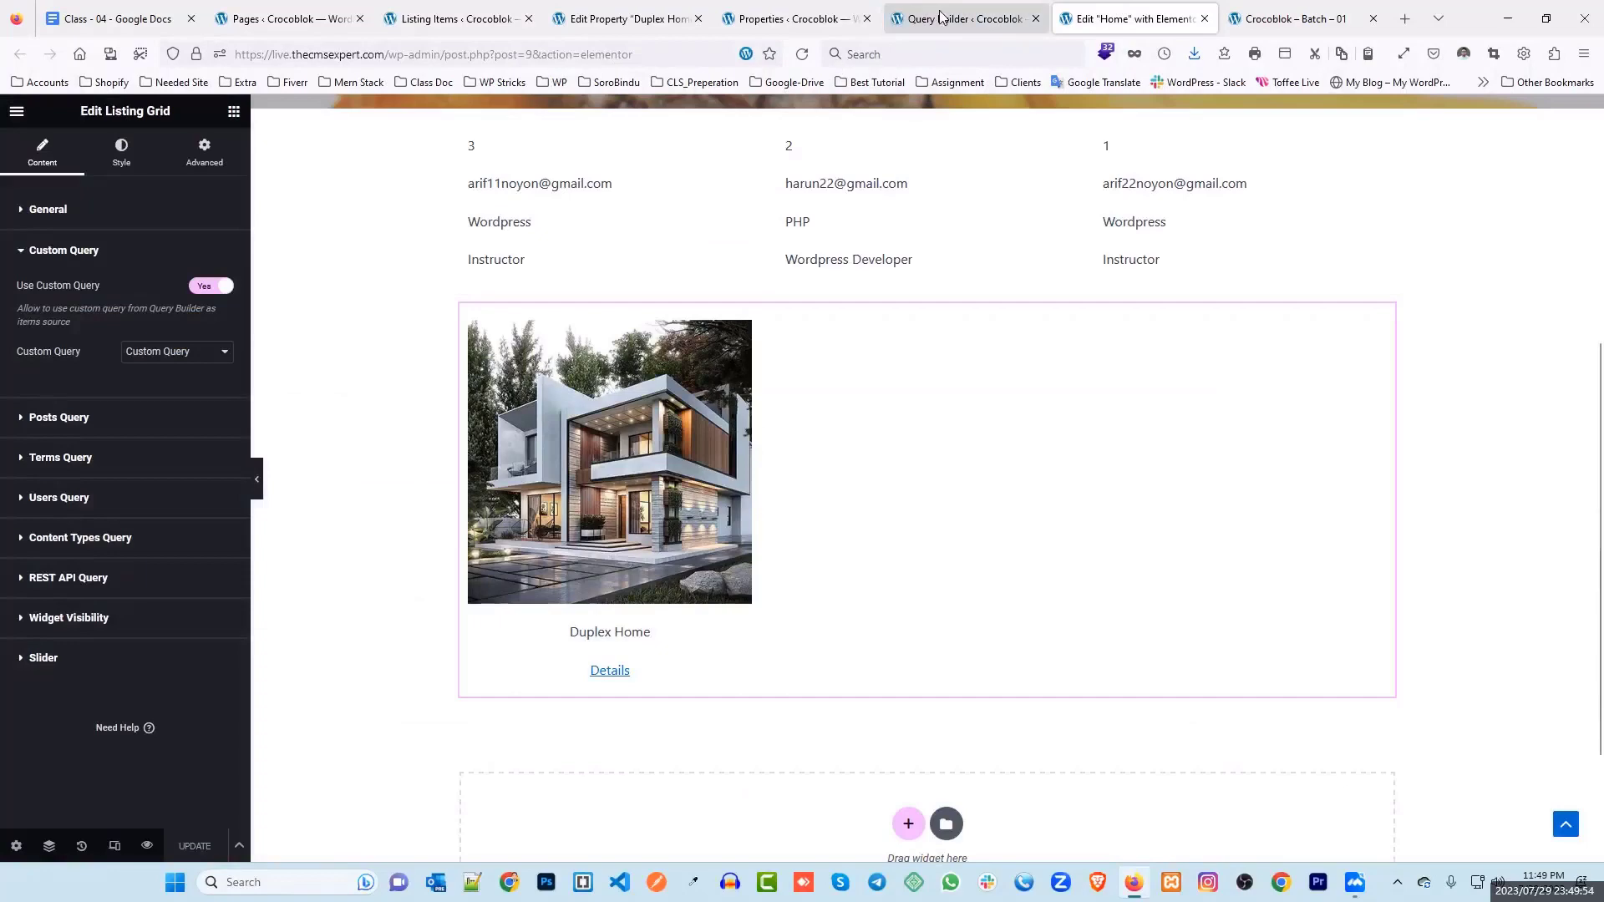
pyautogui.click(960, 18)
# Step: Add a meta query clause to the Custom Query with the field key feature-property, checking the name against the Duplex Home property
pyautogui.scroll(-4, 740, 384)
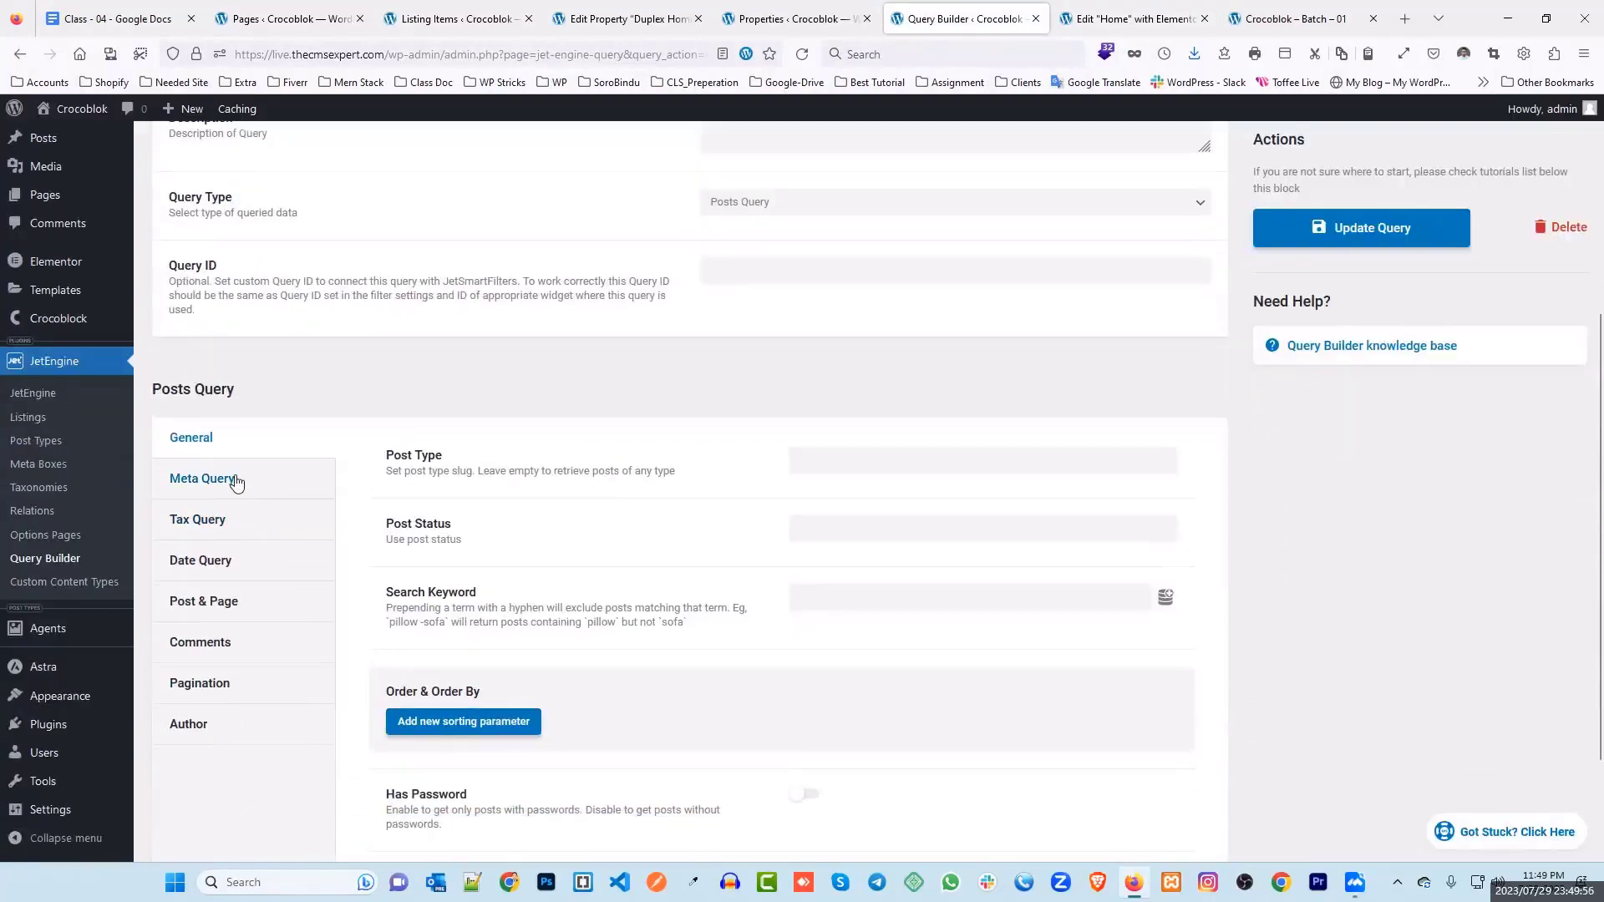
pyautogui.click(234, 480)
pyautogui.click(418, 506)
pyautogui.scroll(-2, 516, 501)
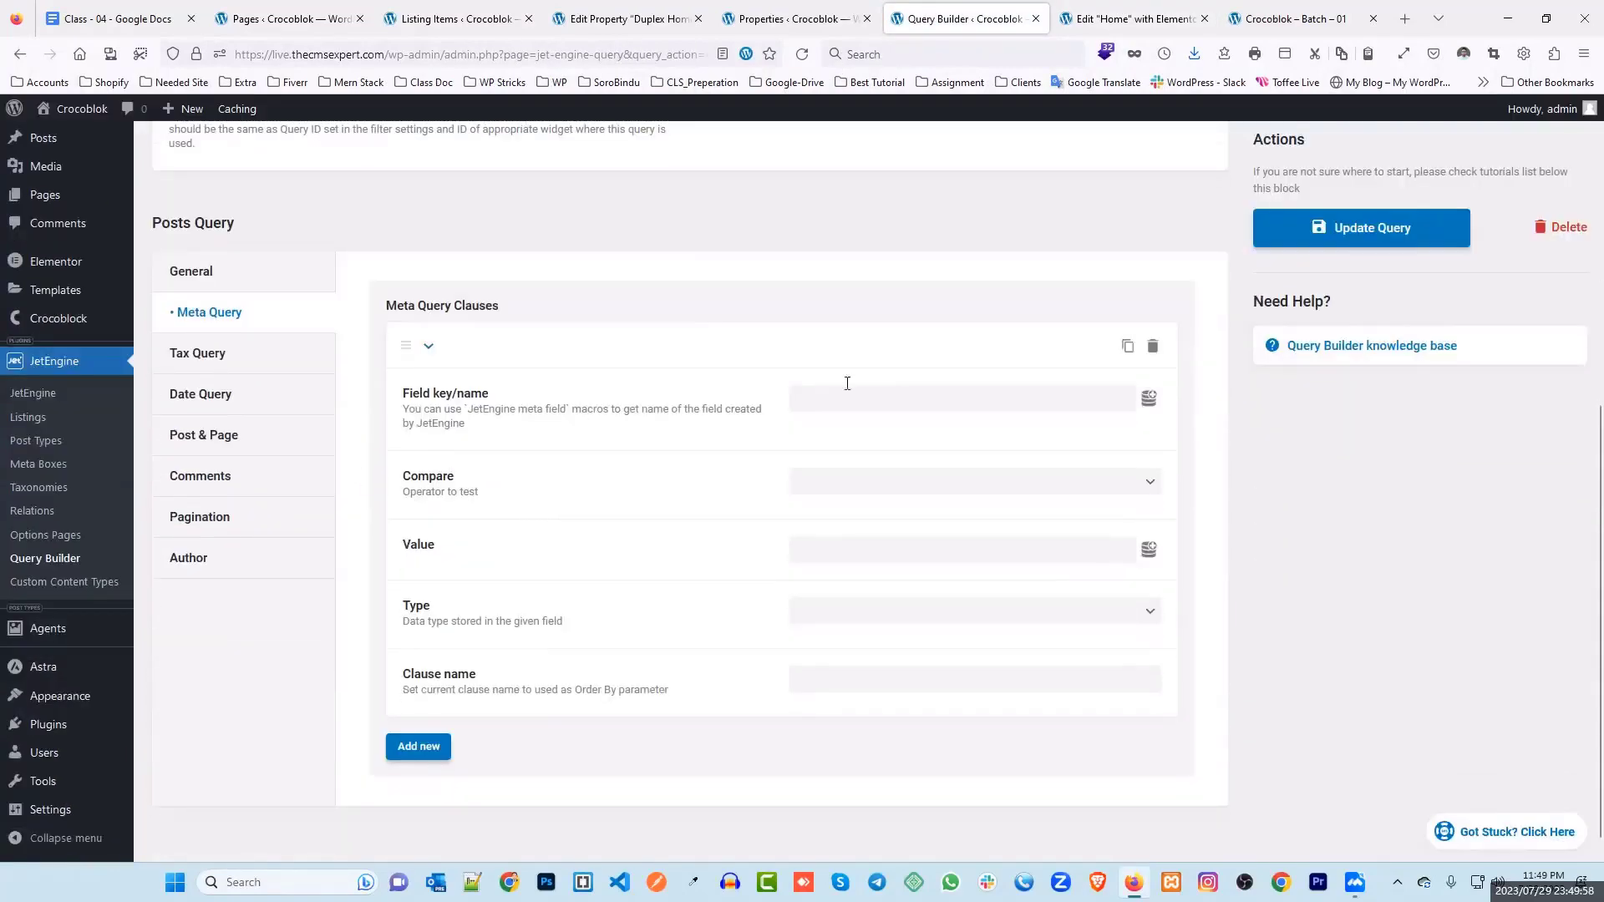
pyautogui.click(876, 400)
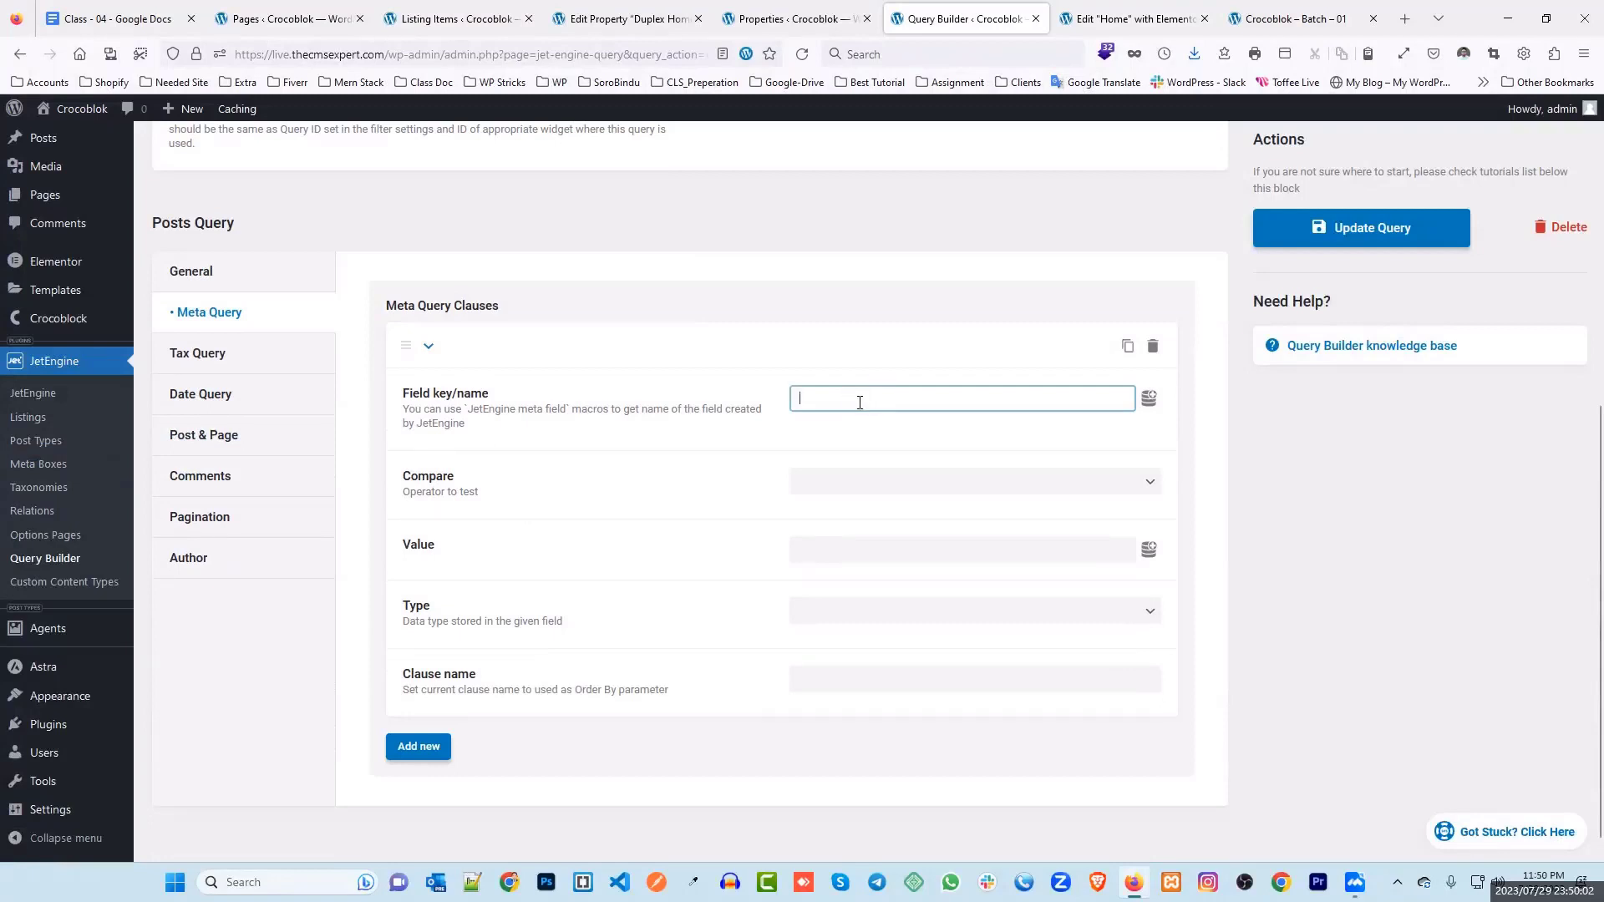
pyautogui.click(643, 16)
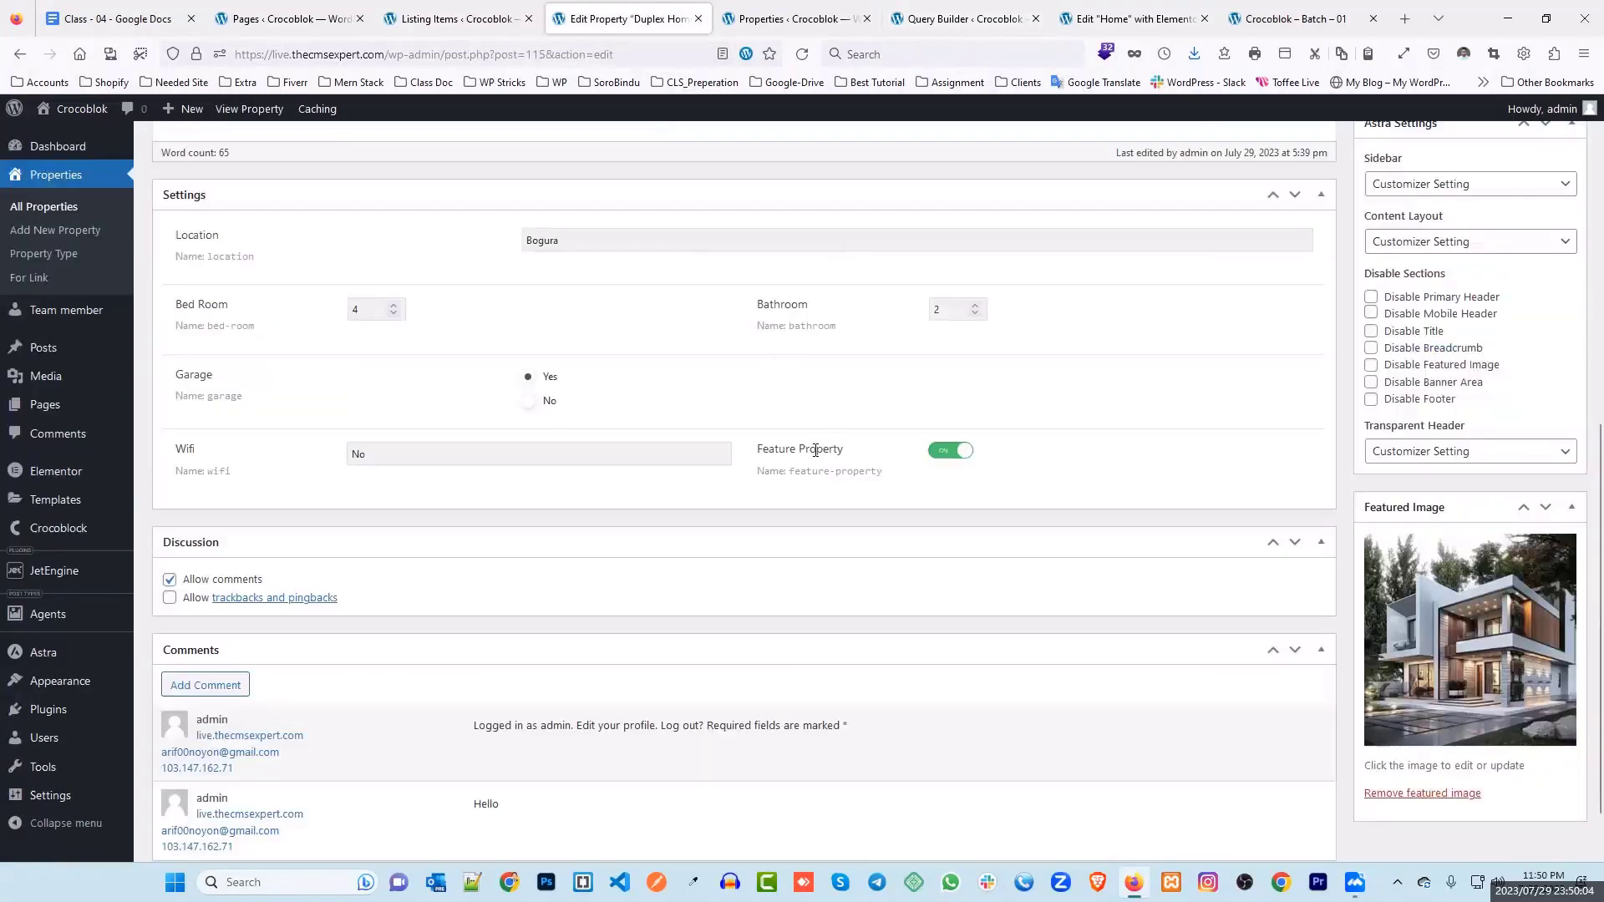
pyautogui.click(789, 18)
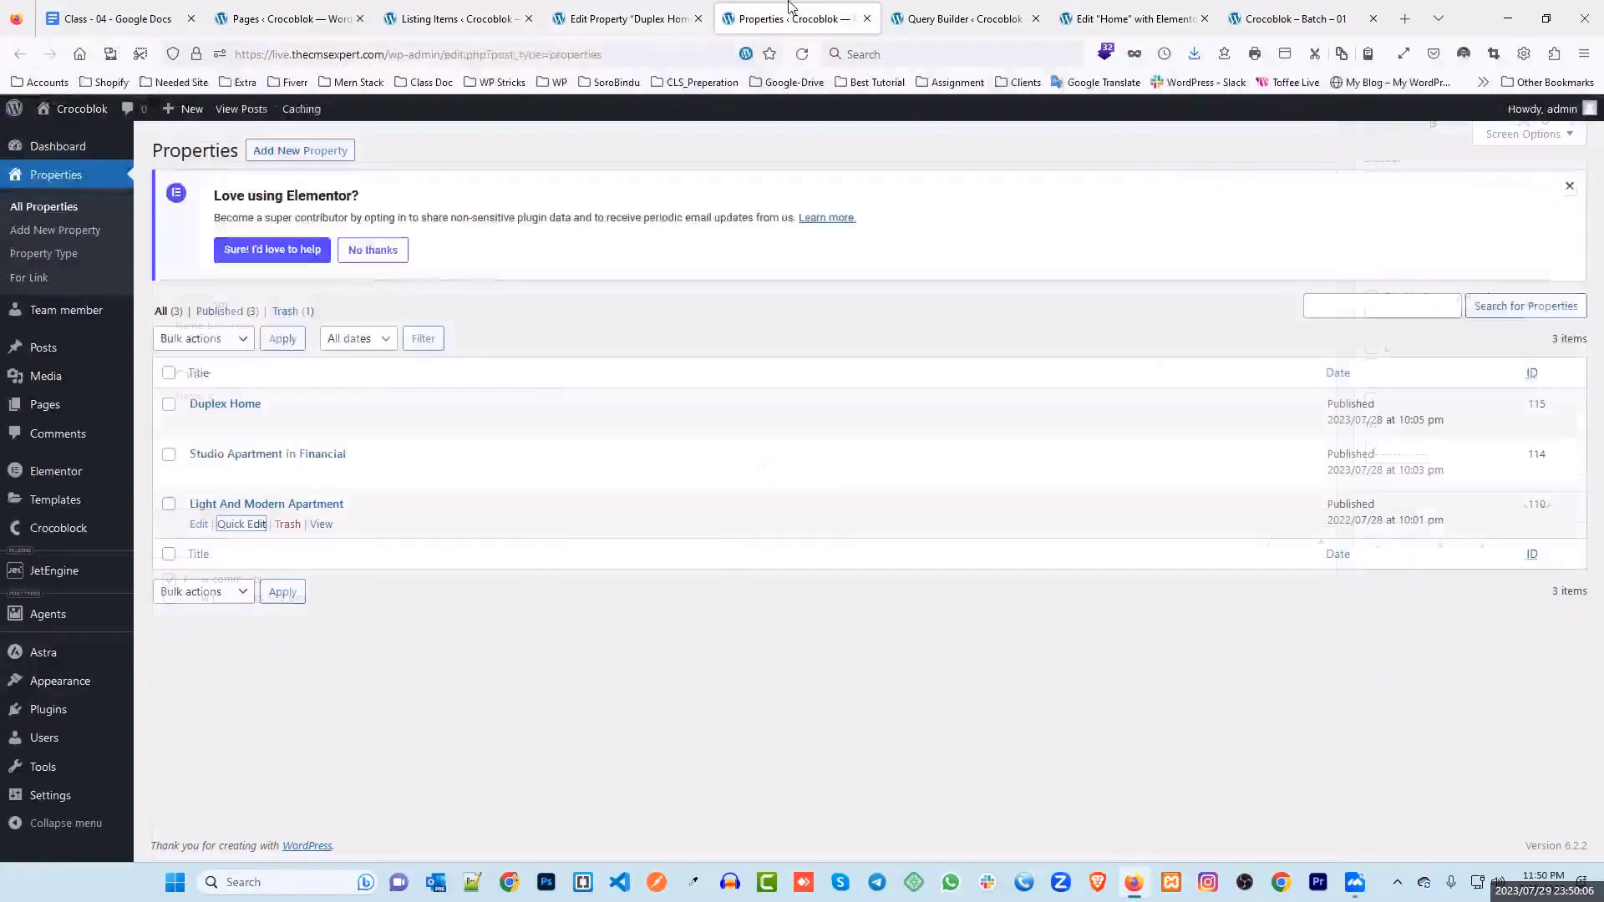
pyautogui.click(948, 8)
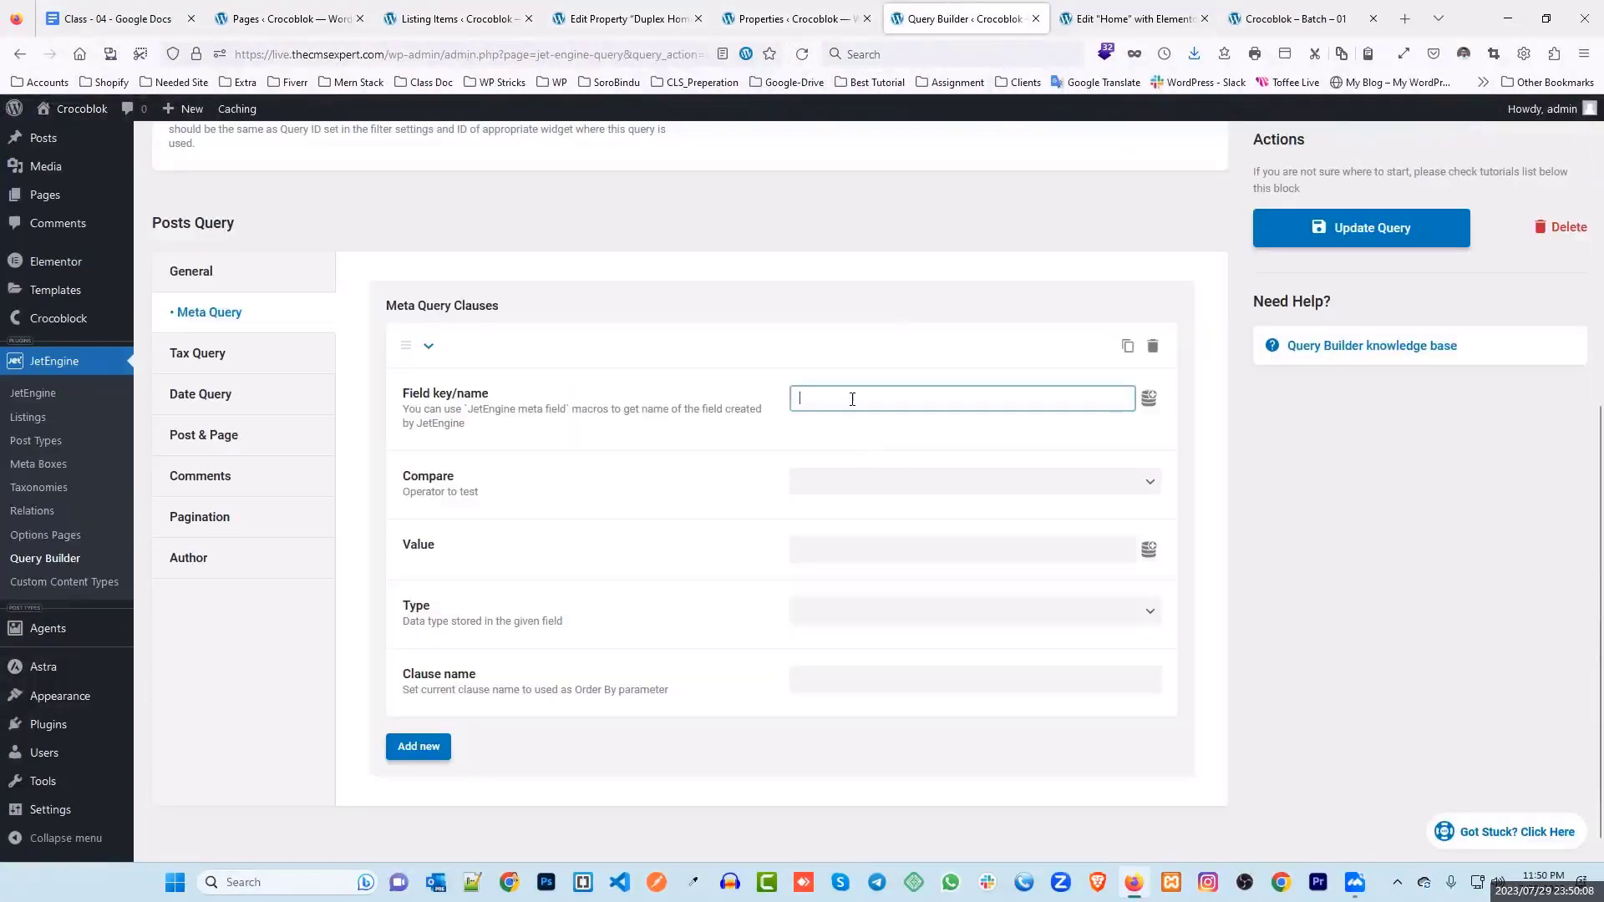
pyautogui.write('feature-property')
pyautogui.click(655, 472)
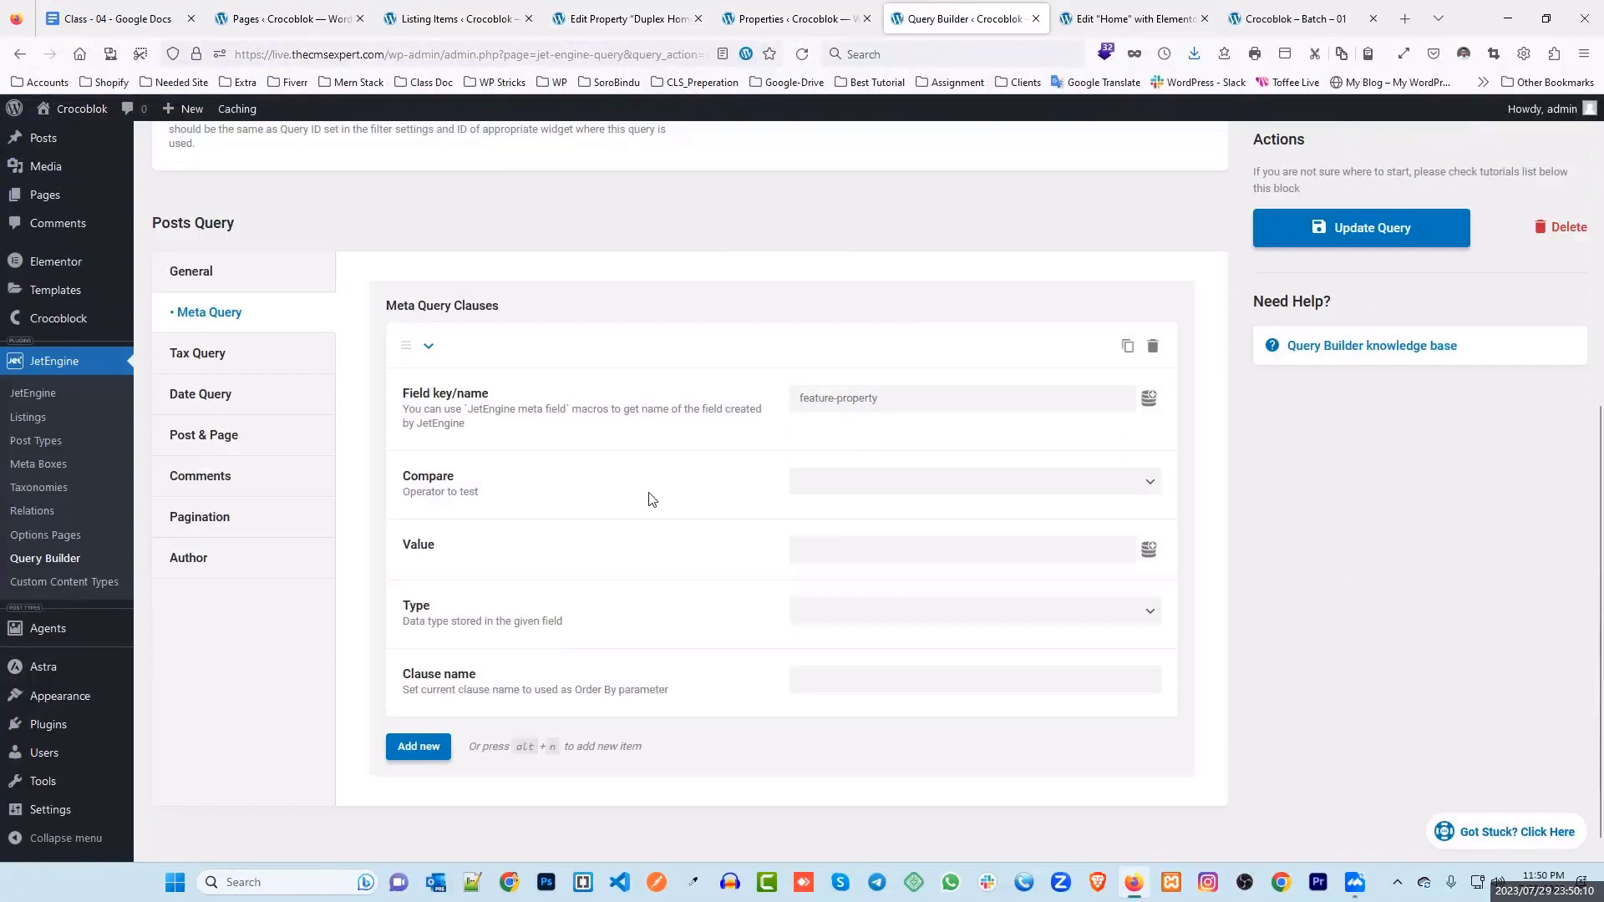
# Step: Set the feature-property clause's value to true and its compare operator to Equal (=)
pyautogui.click(802, 483)
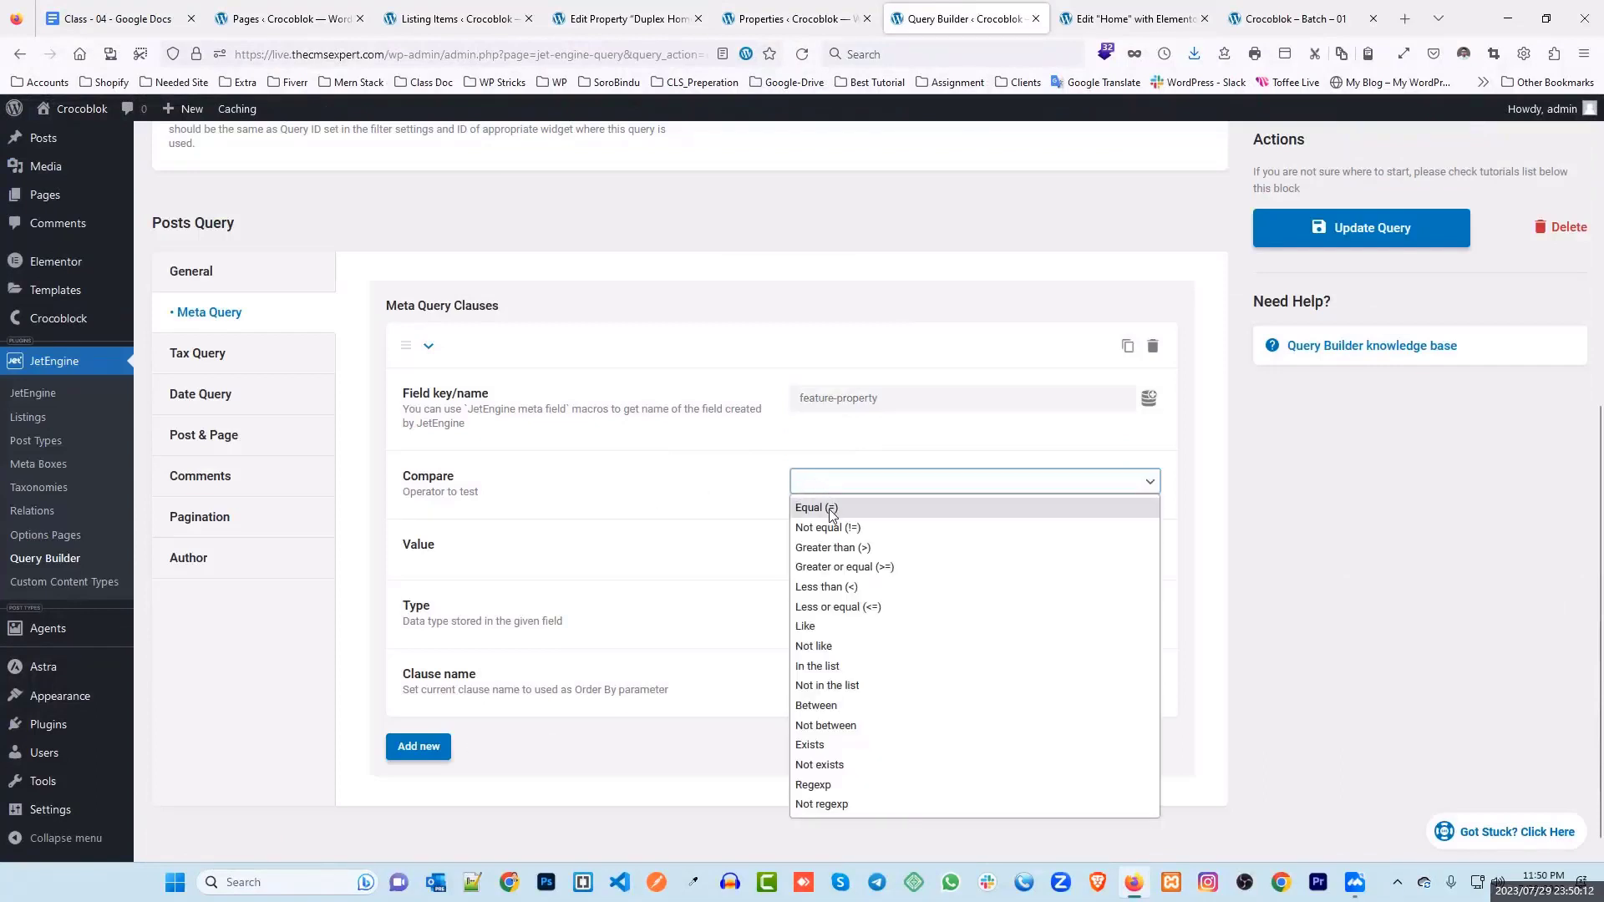
pyautogui.click(835, 629)
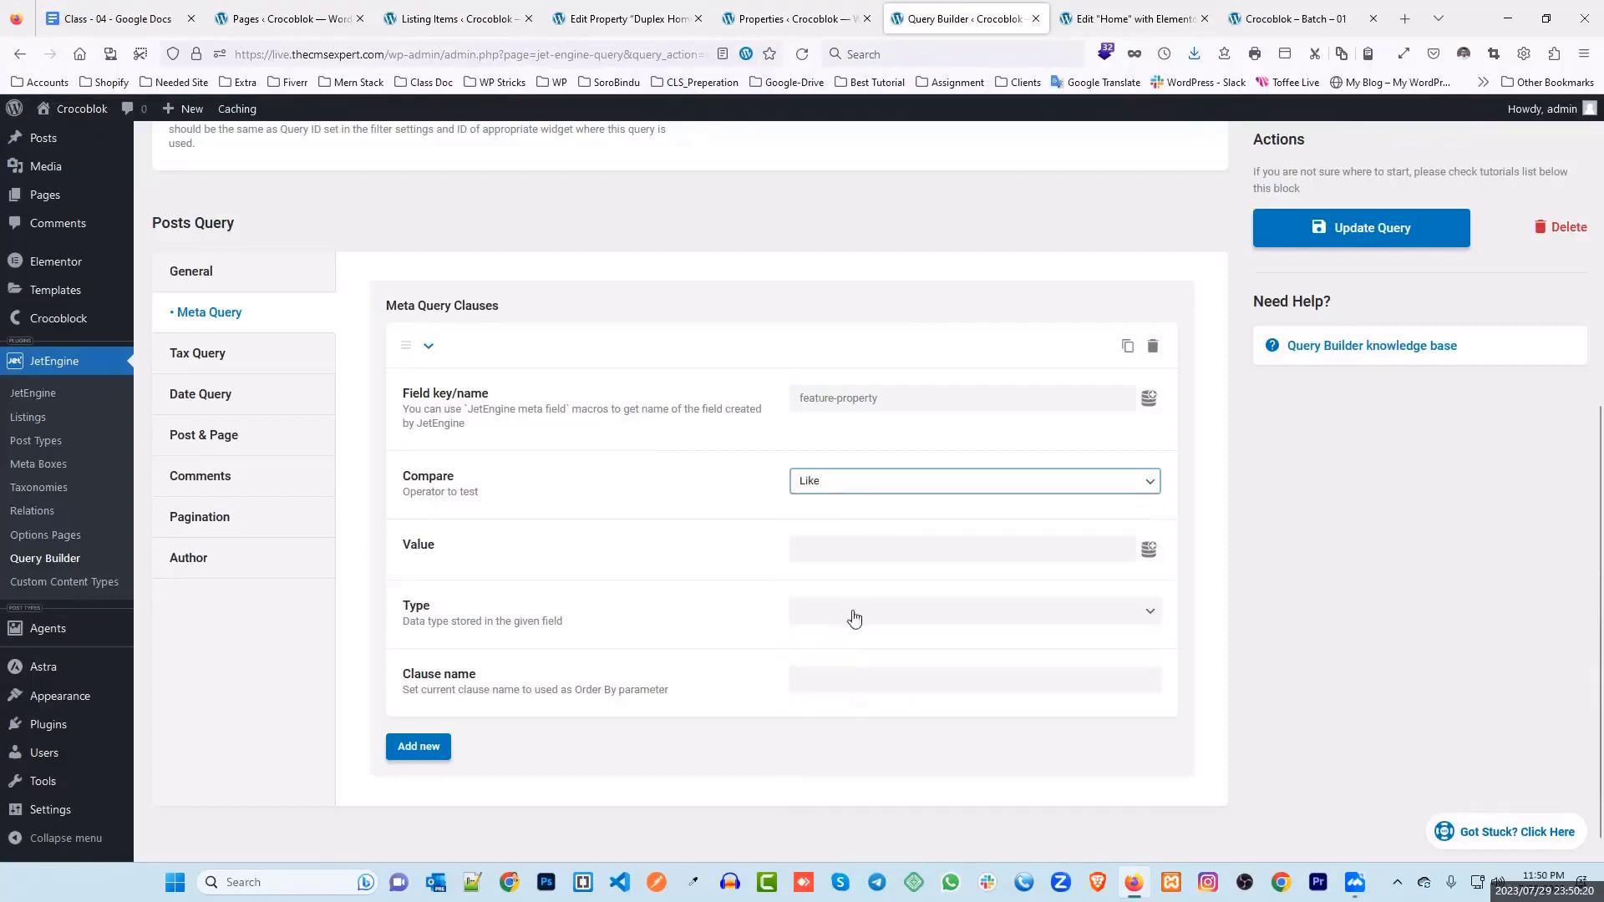
pyautogui.click(846, 551)
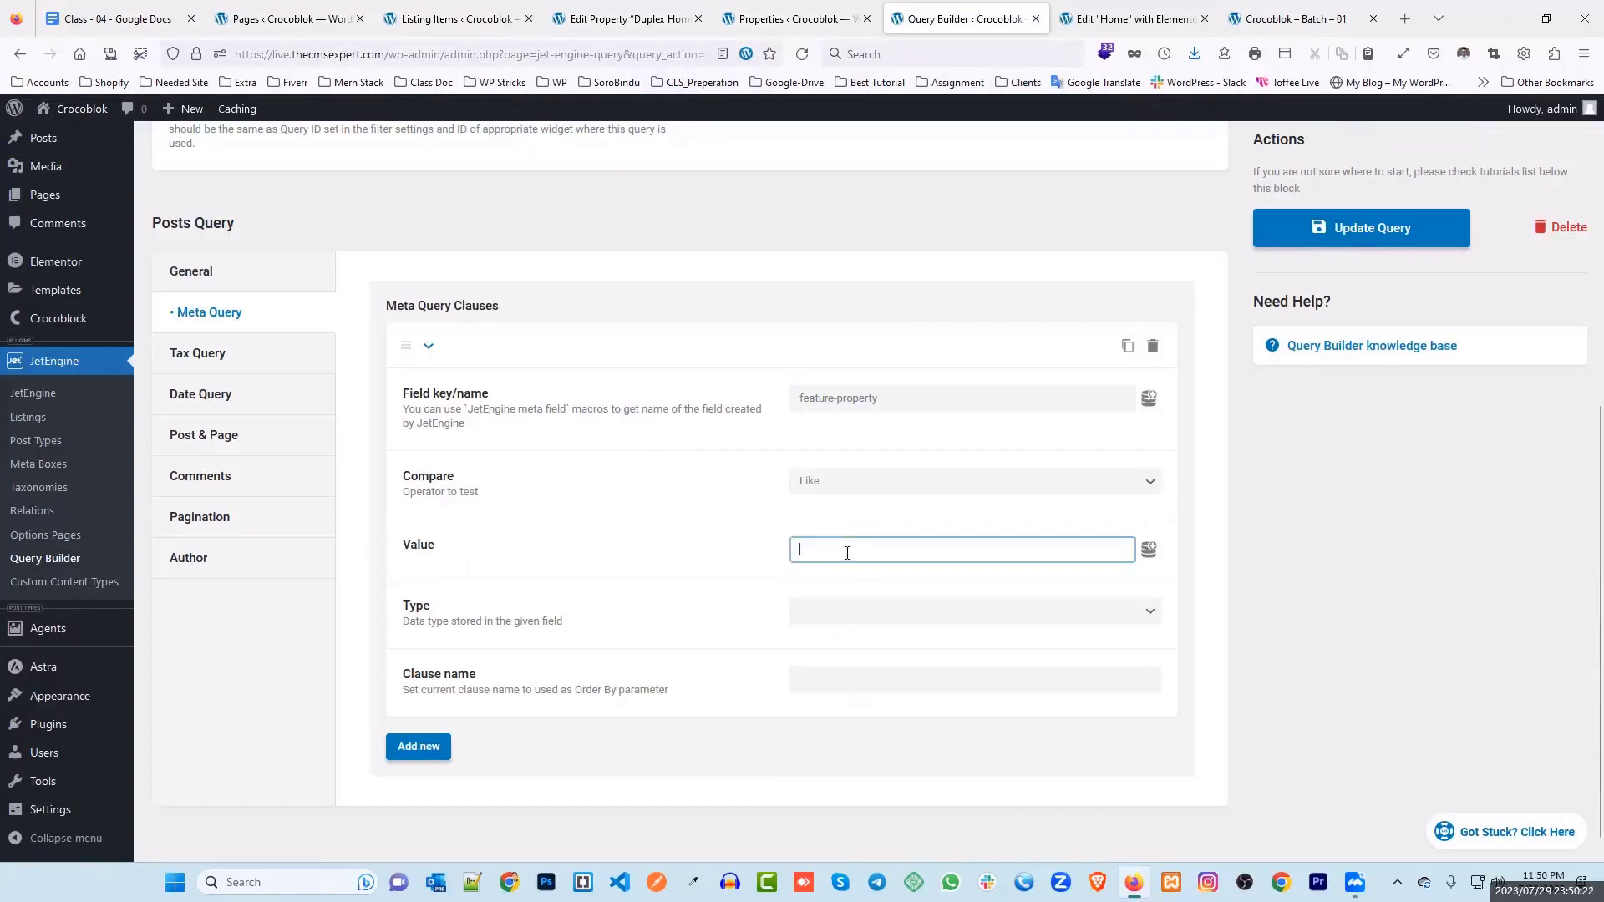
pyautogui.write('true')
pyautogui.click(692, 547)
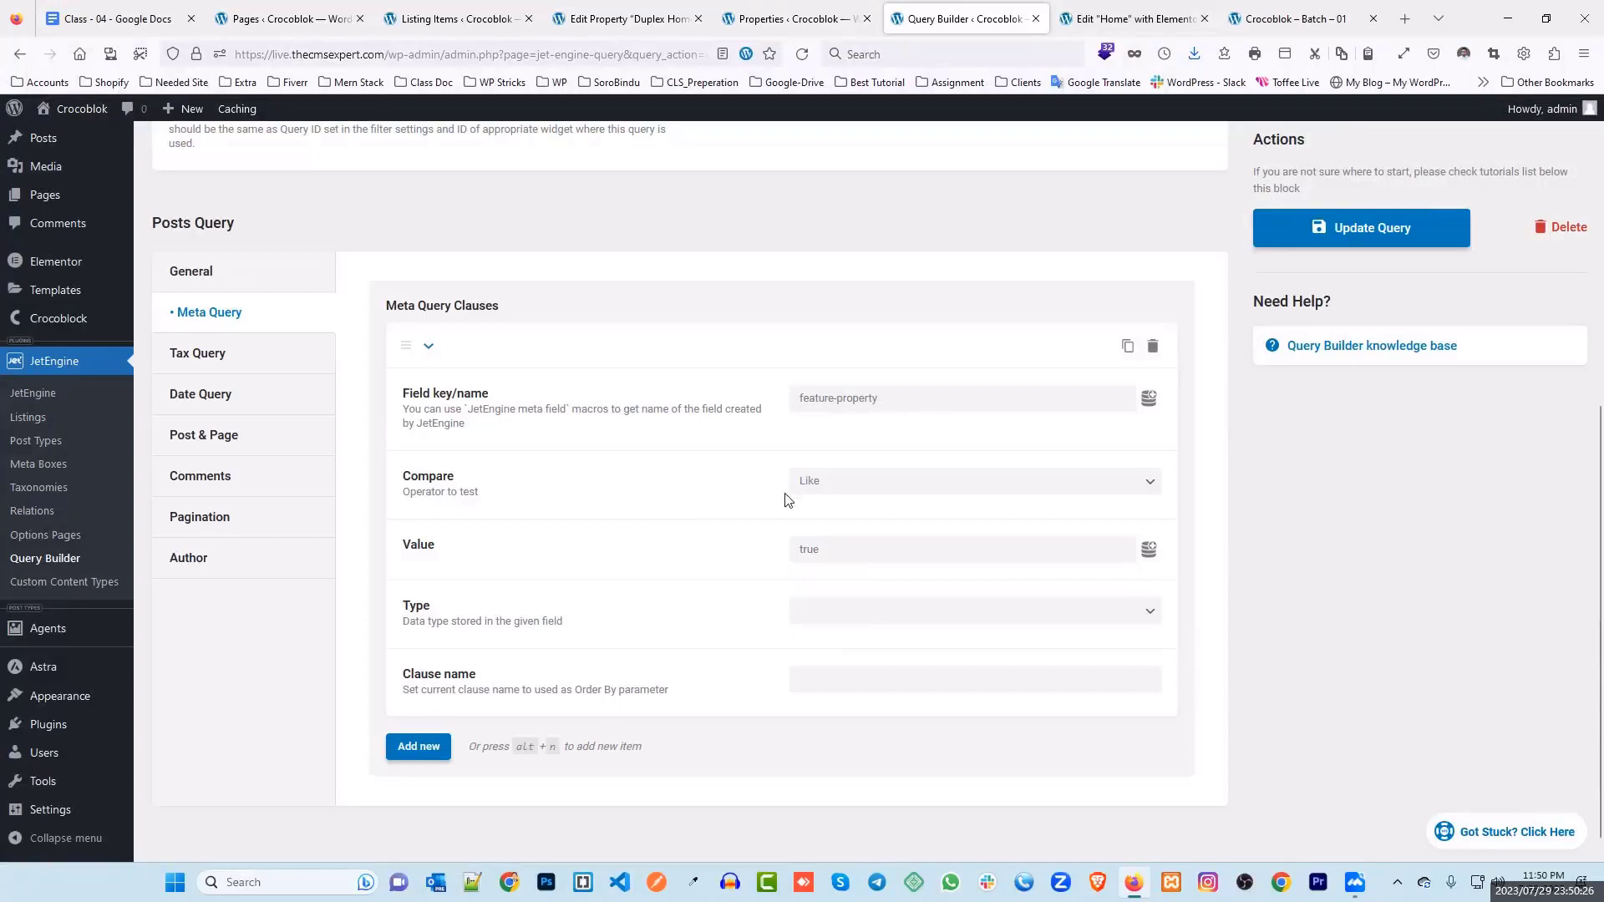
pyautogui.click(840, 488)
pyautogui.click(836, 505)
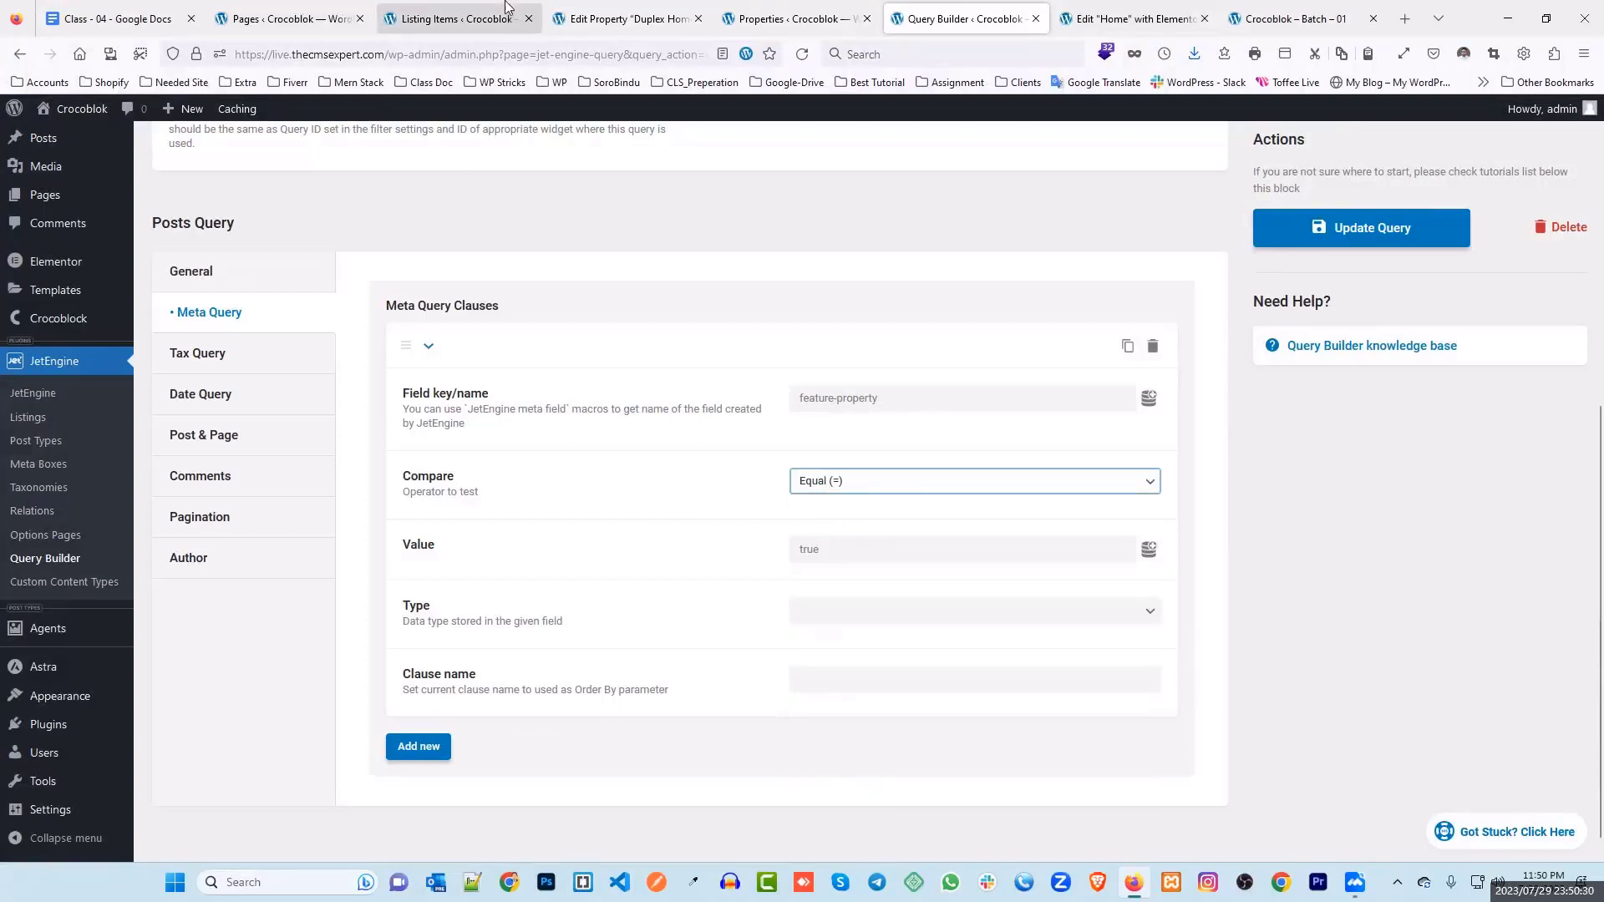
# Step: Toggle Duplex Home's Feature Property switch off and on again, and return to the Custom Query's meta clause
pyautogui.click(652, 8)
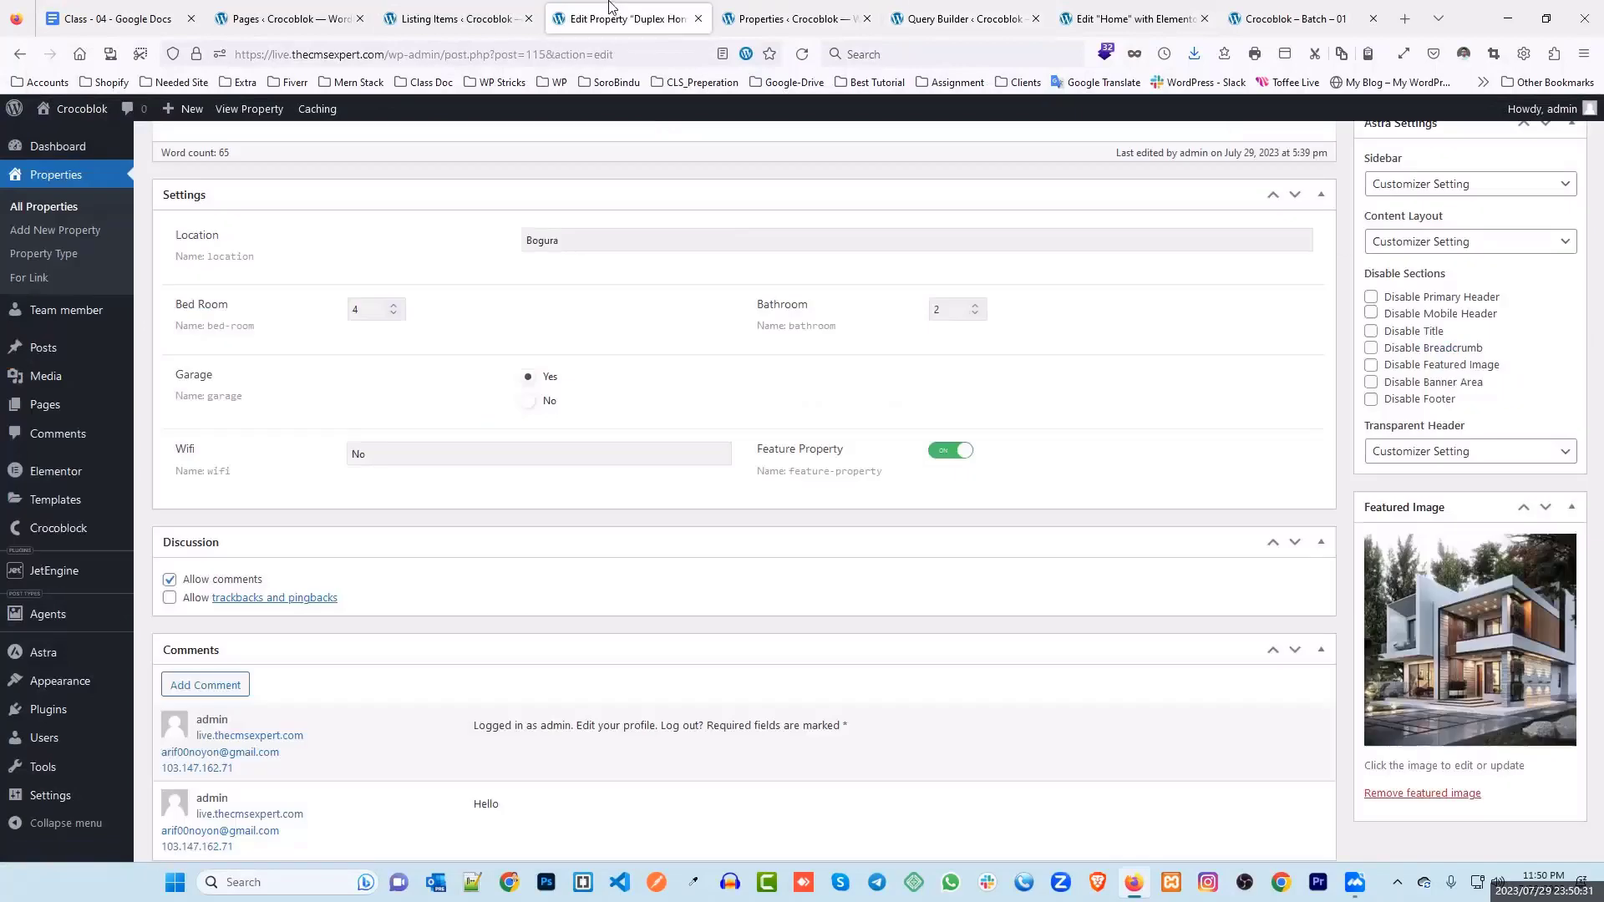
pyautogui.click(940, 458)
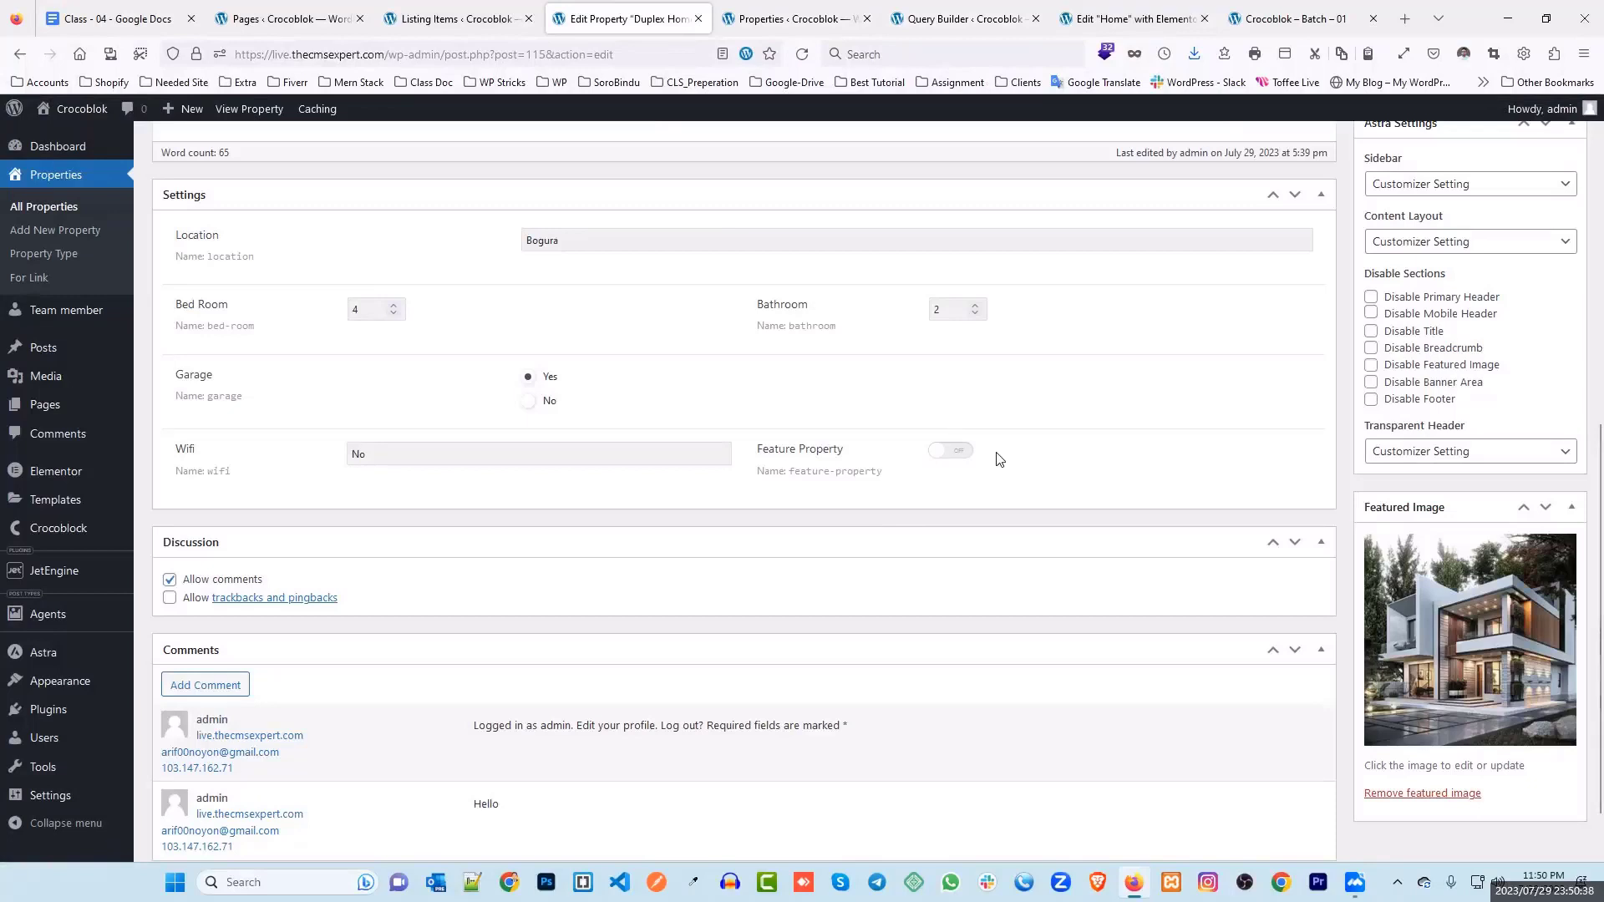
pyautogui.click(952, 455)
pyautogui.hotkey('ctrl', '3')
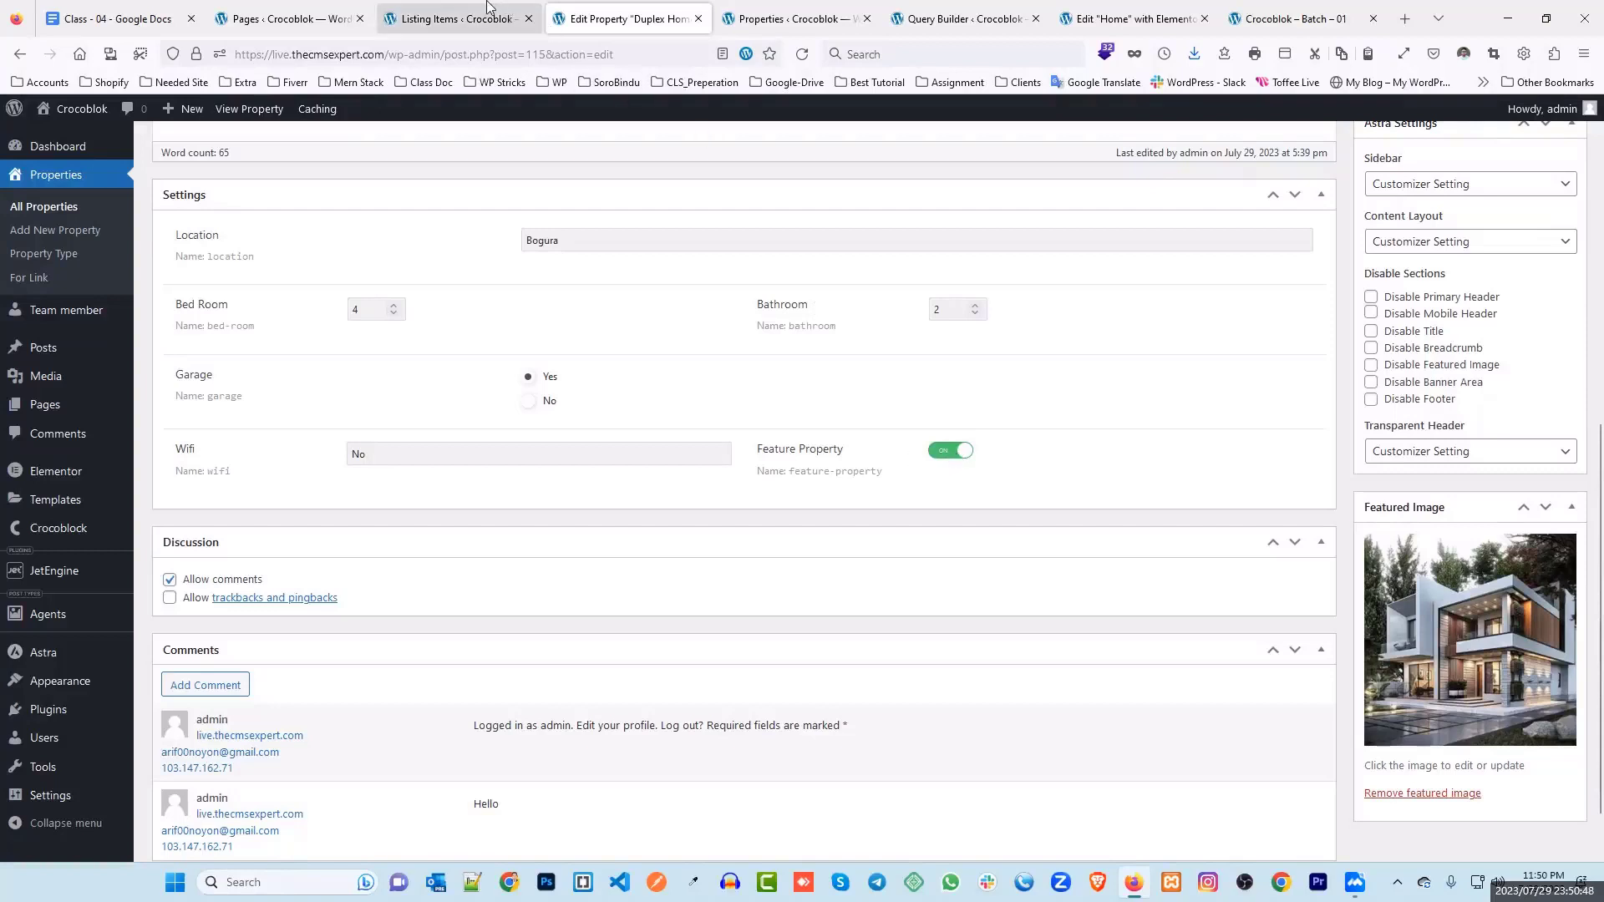
pyautogui.hotkey('ctrl', '6')
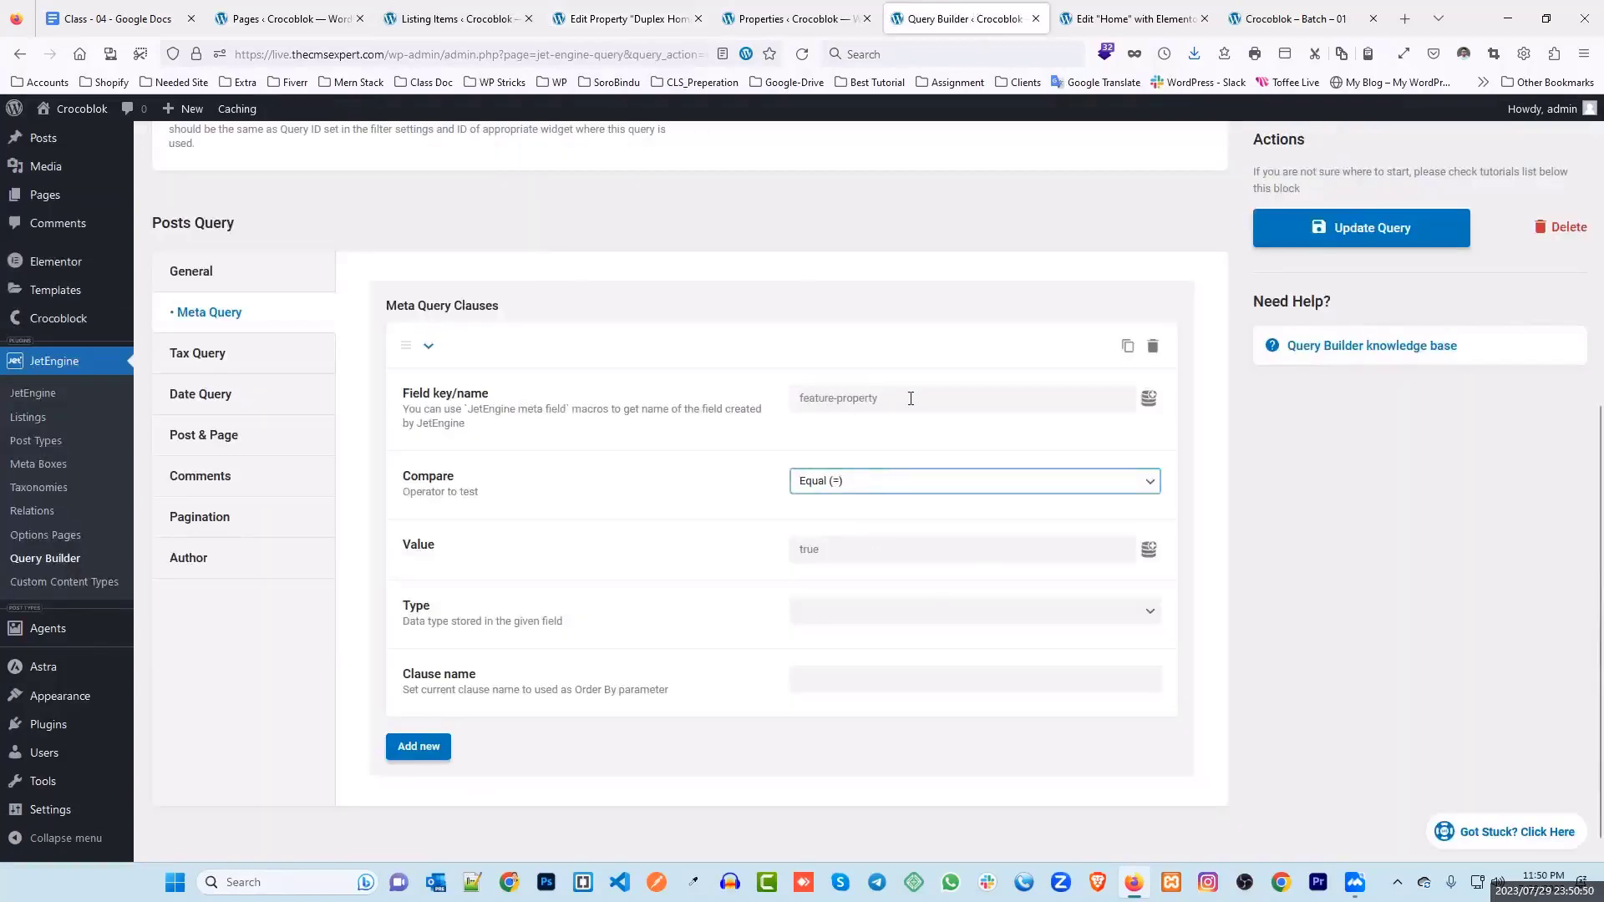
# Step: Save the query with the meta clause's data type set to Char, and reload the live homepage to check the listing
pyautogui.moveTo(910, 398); pyautogui.dragTo(777, 399)
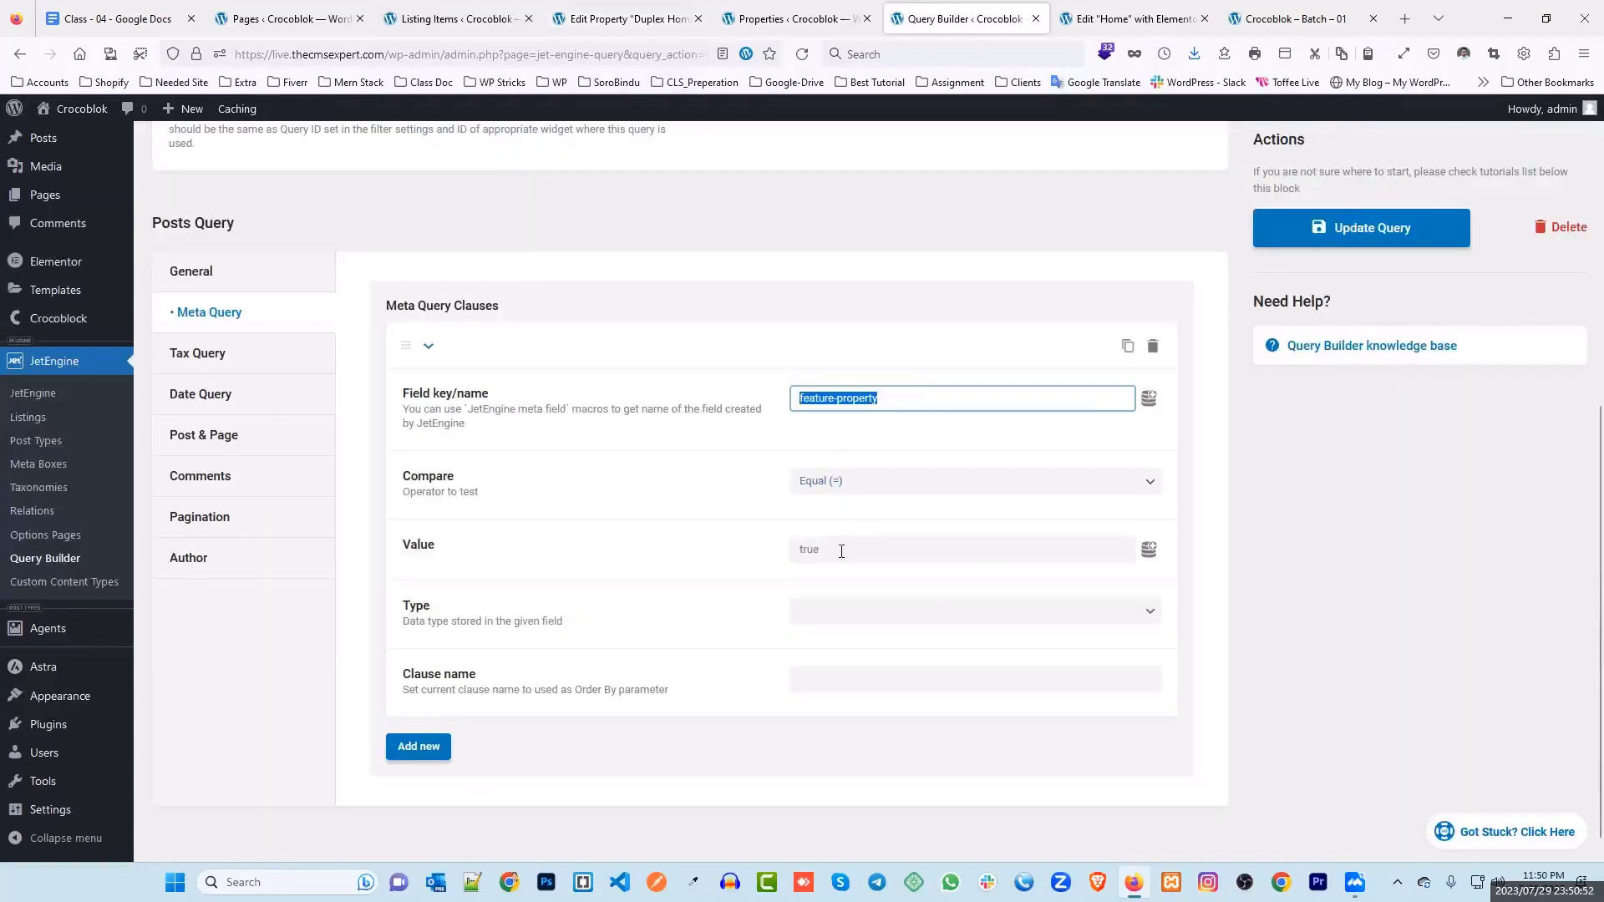
pyautogui.moveTo(841, 551); pyautogui.dragTo(748, 548)
pyautogui.click(812, 616)
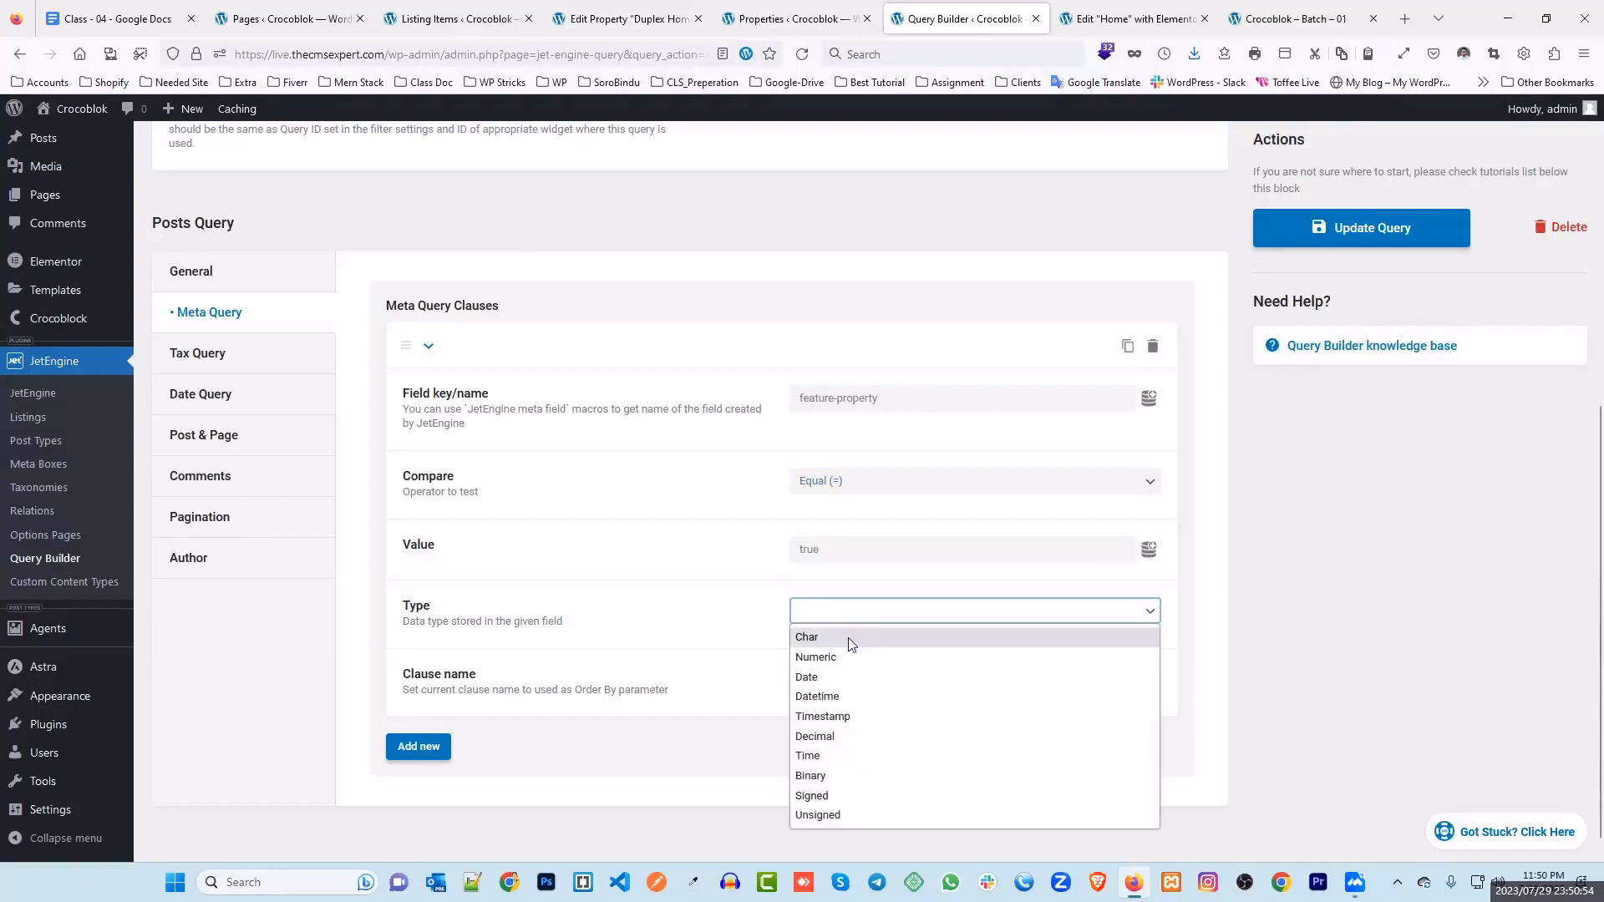
pyautogui.click(845, 638)
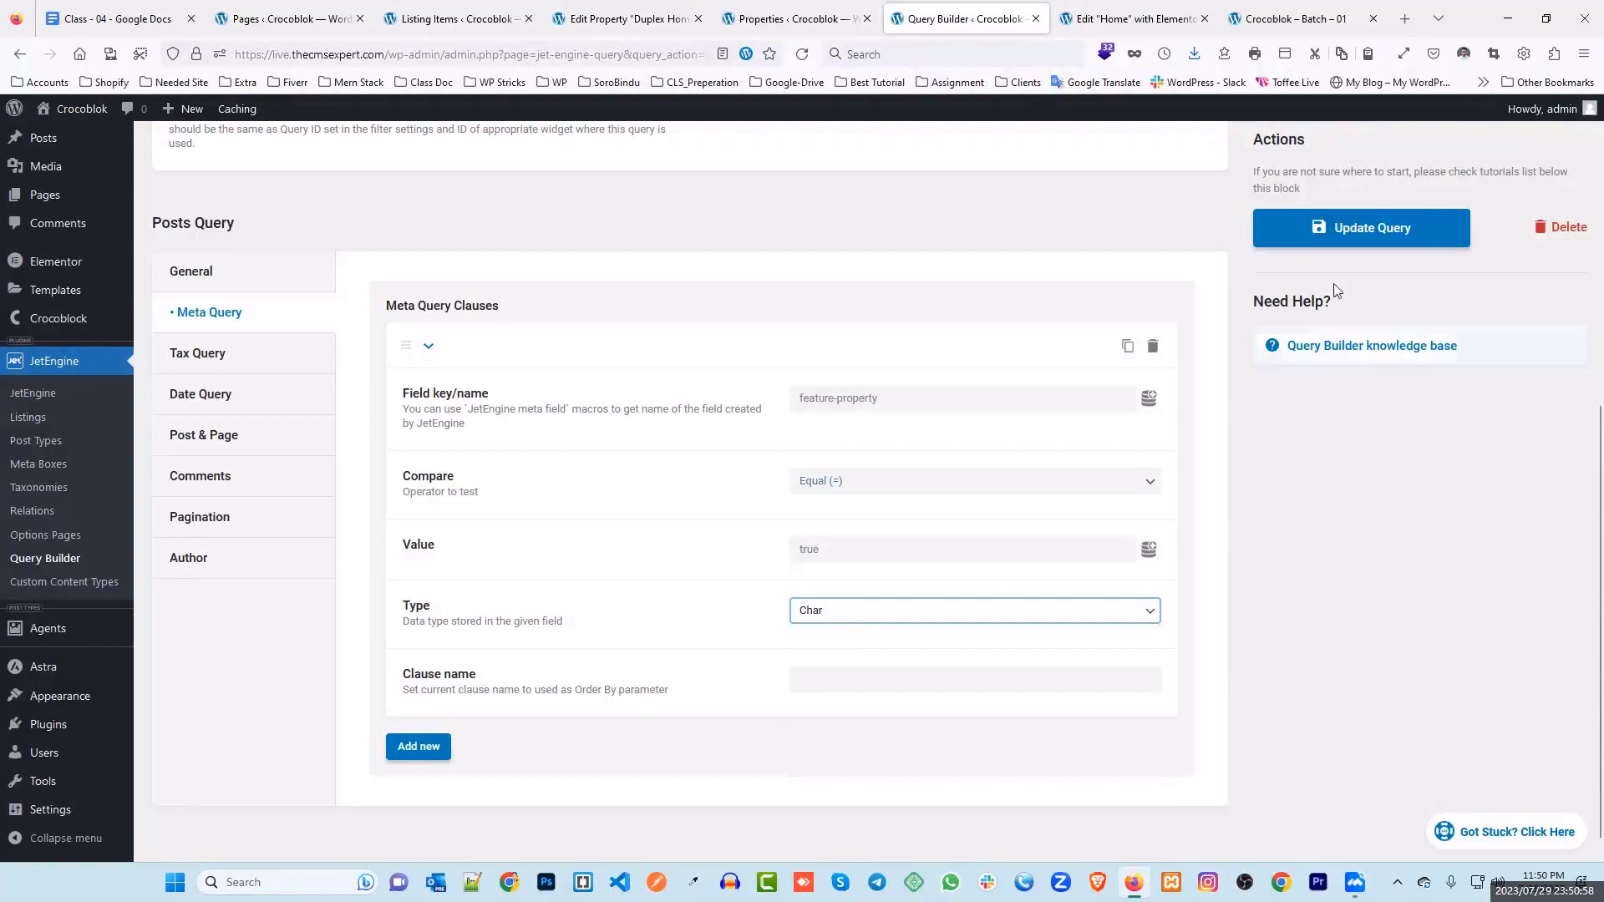
pyautogui.click(1353, 228)
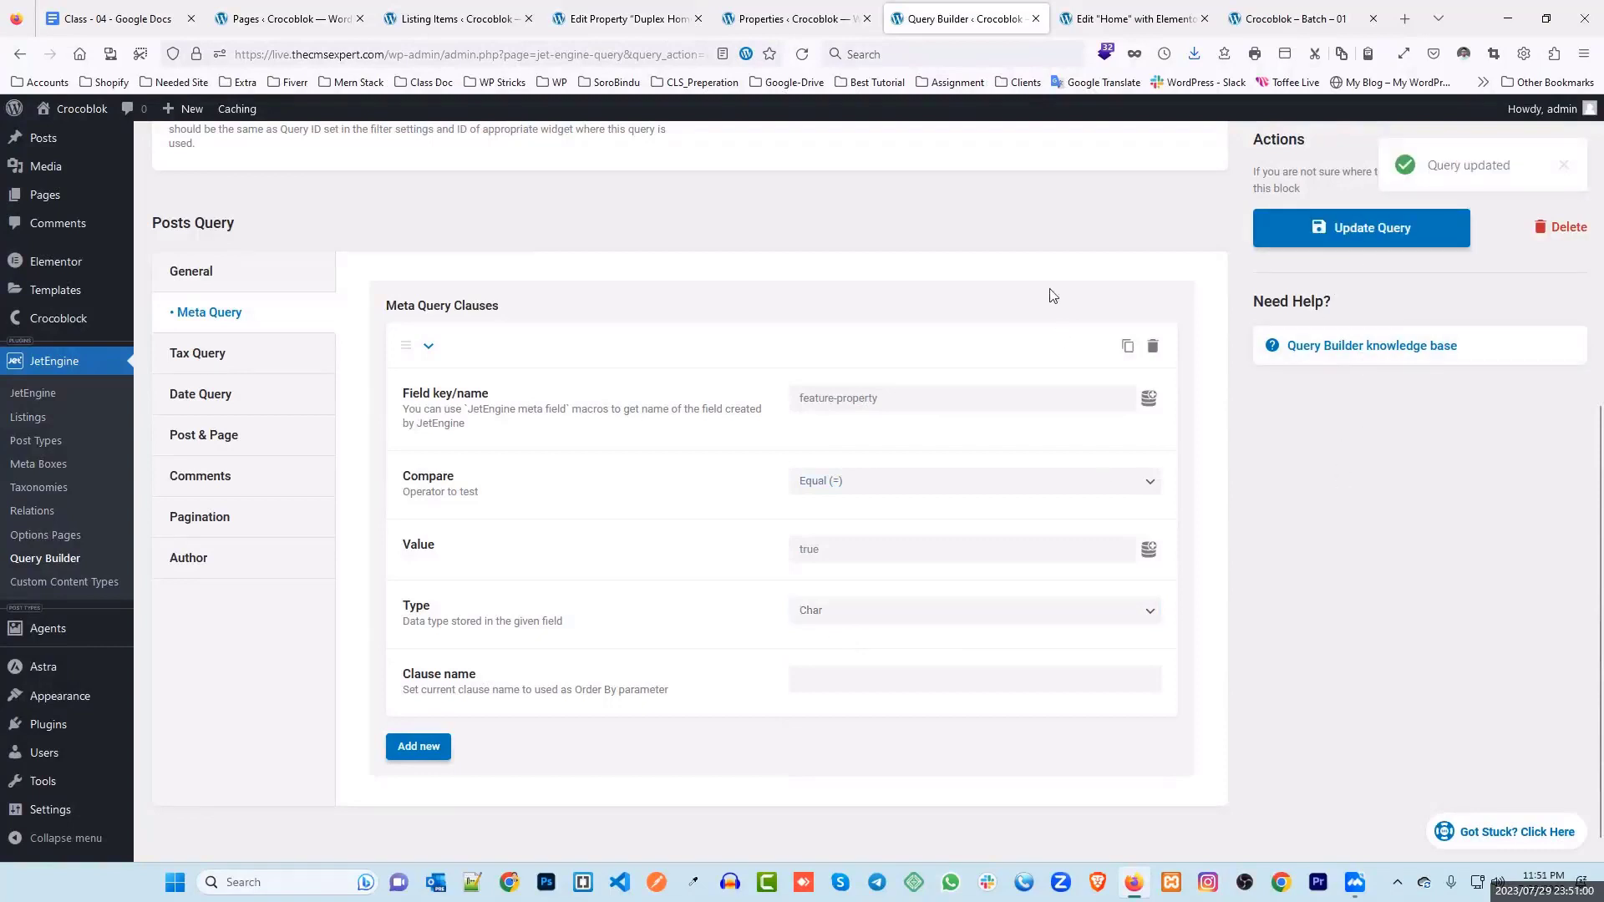
pyautogui.click(1295, 18)
pyautogui.press('F5')
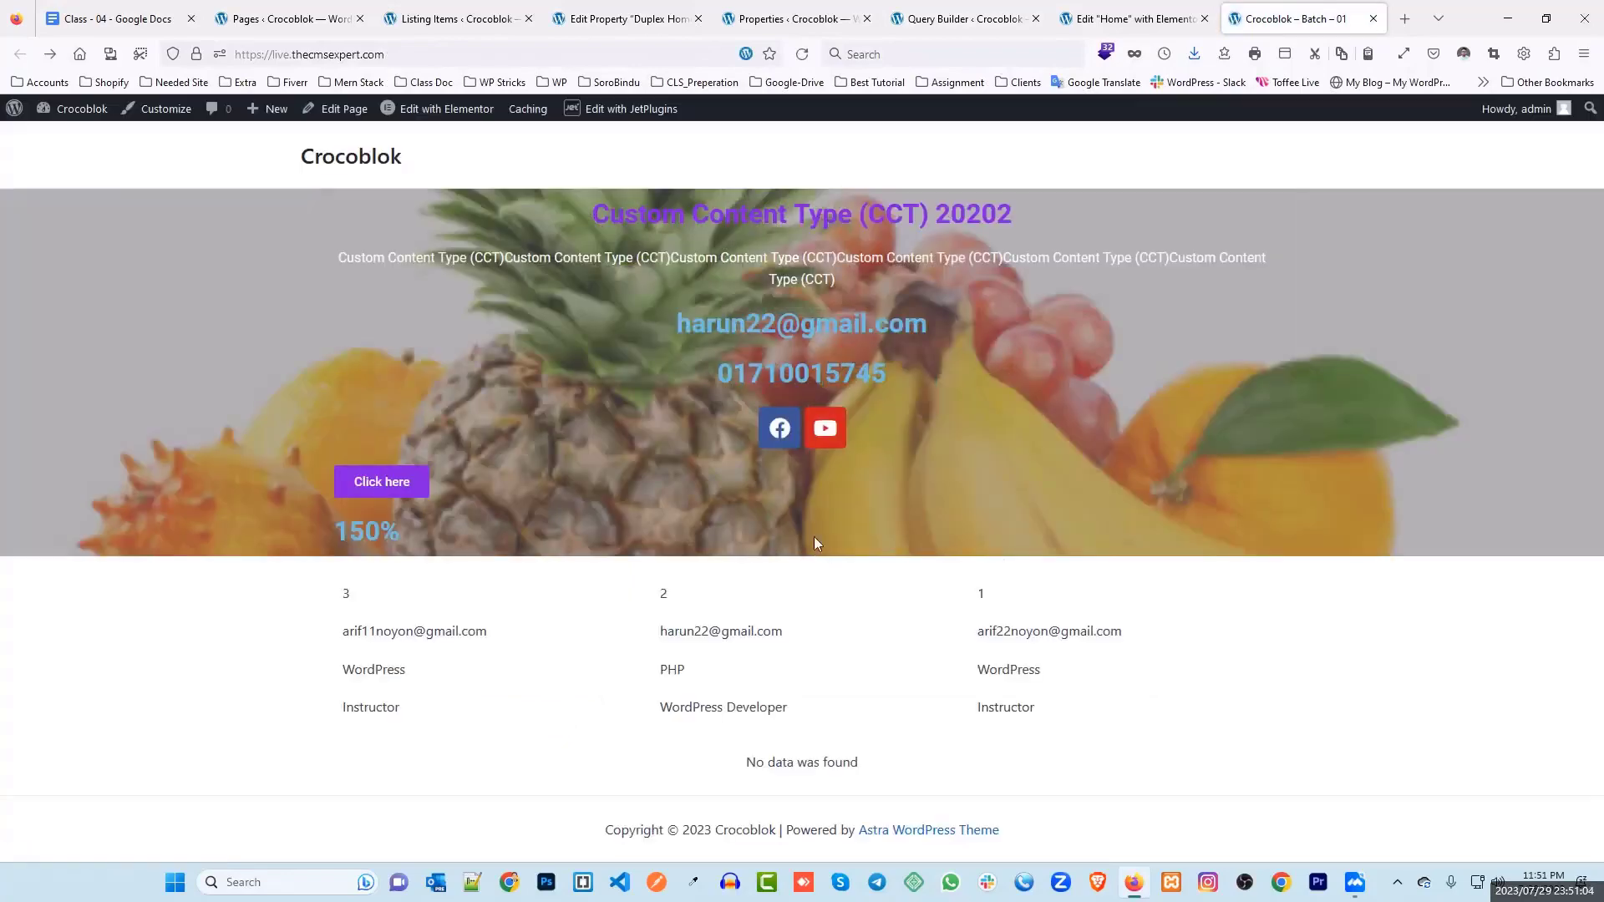
# Step: Switch to the Home page's Elementor editor and reload it to refresh the listing grid
pyautogui.click(1132, 18)
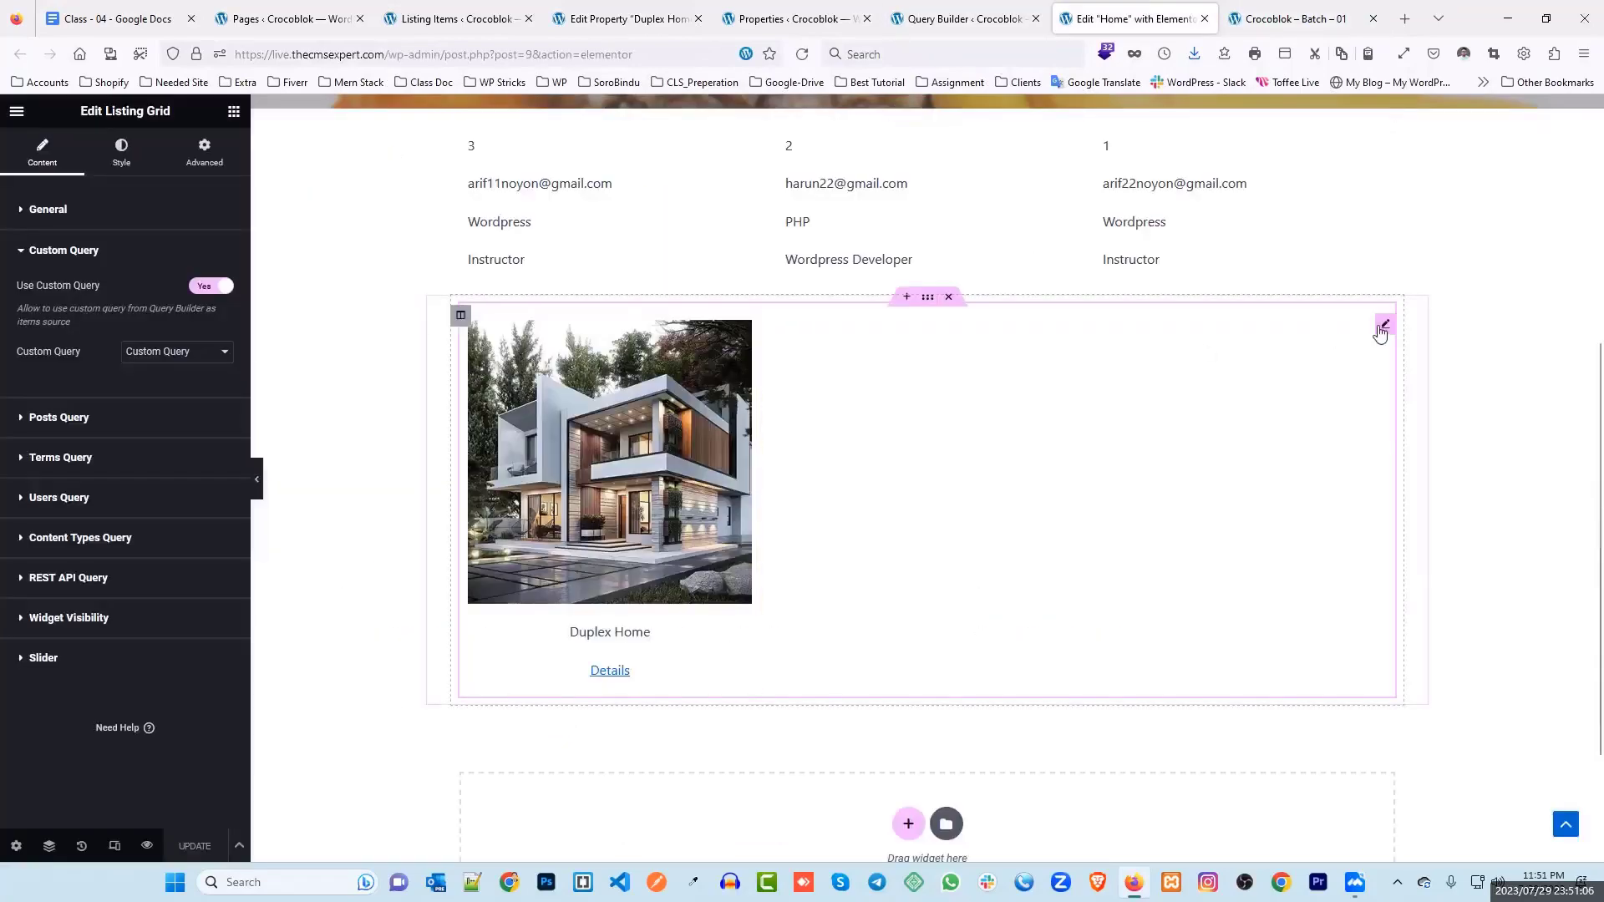
pyautogui.click(809, 56)
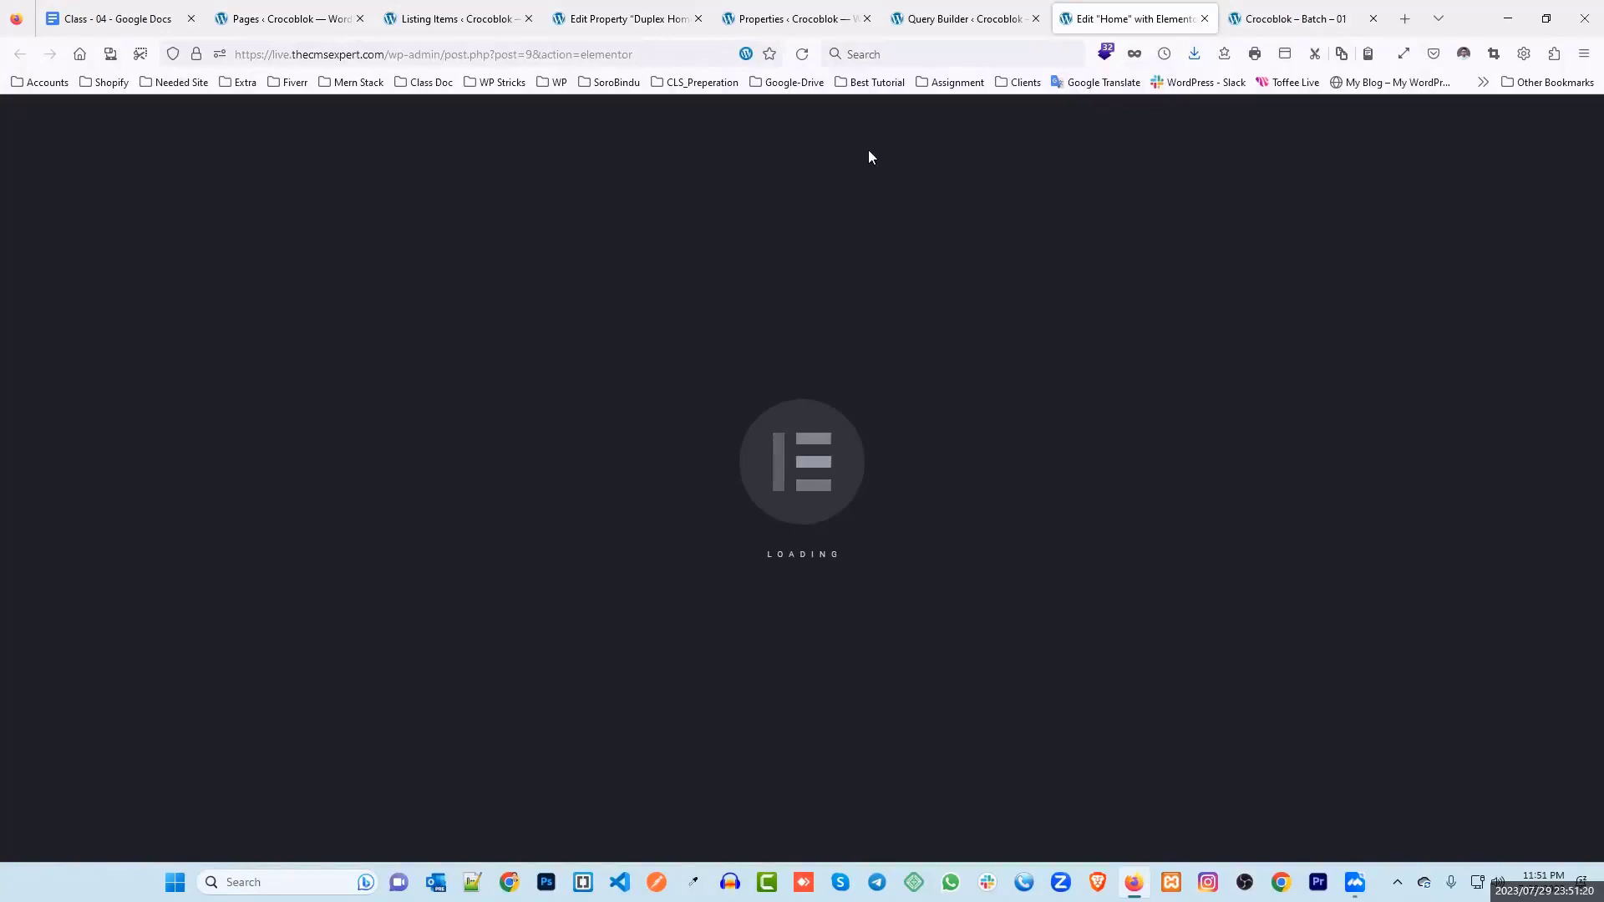
# Step: Look at the subfolders of the Class-04 Image folder on the desktop and return to Firefox
pyautogui.click(1508, 18)
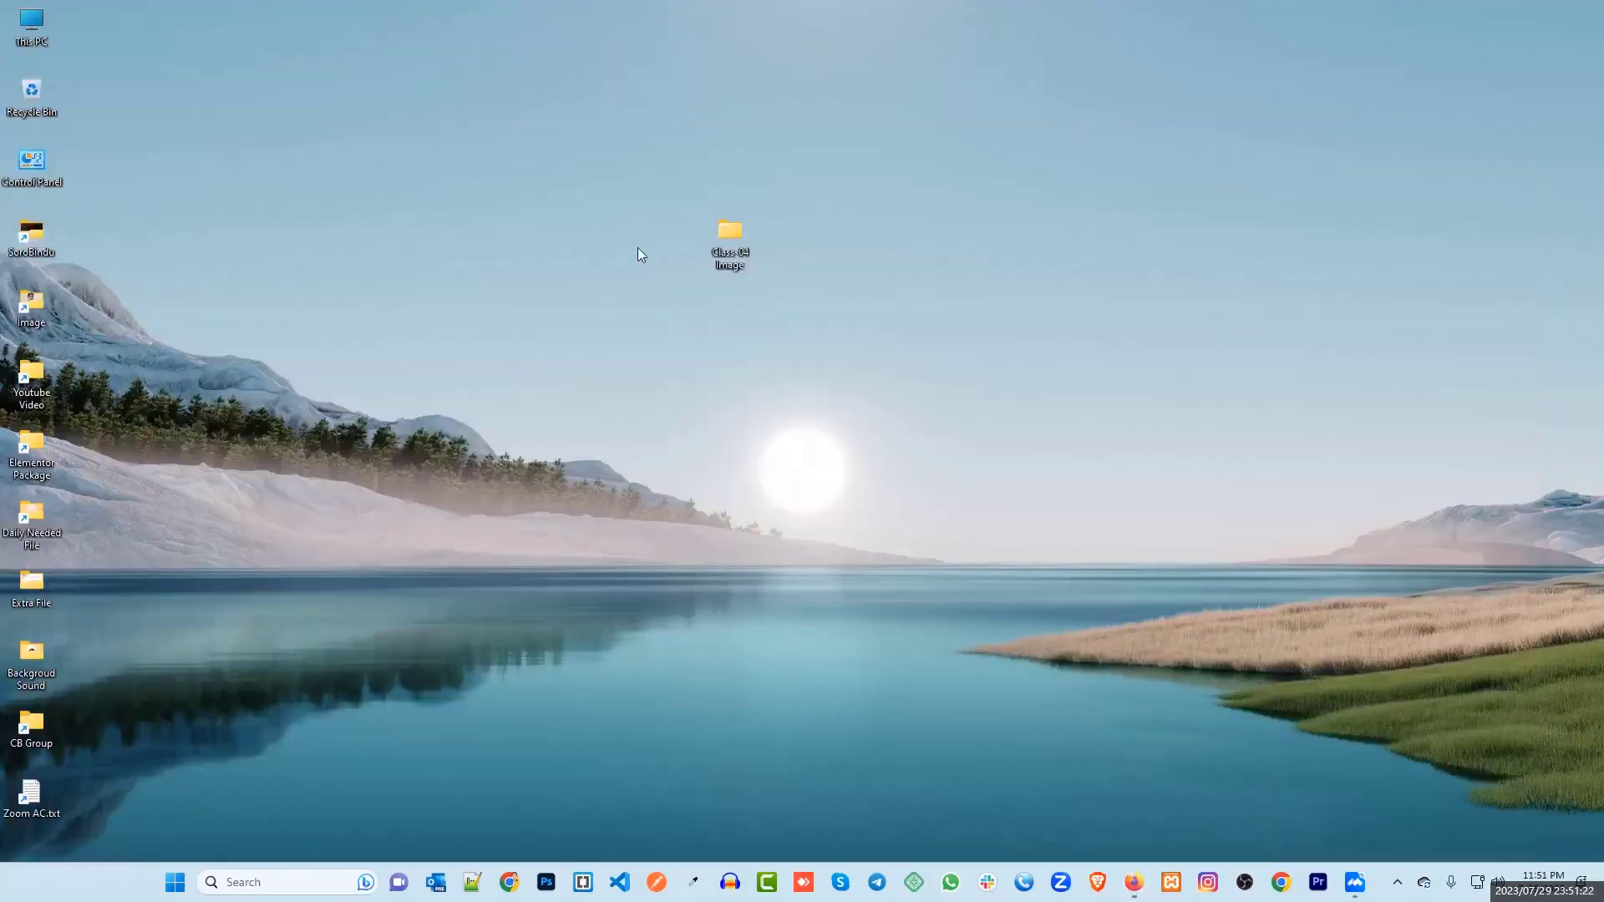
pyautogui.doubleClick(716, 234)
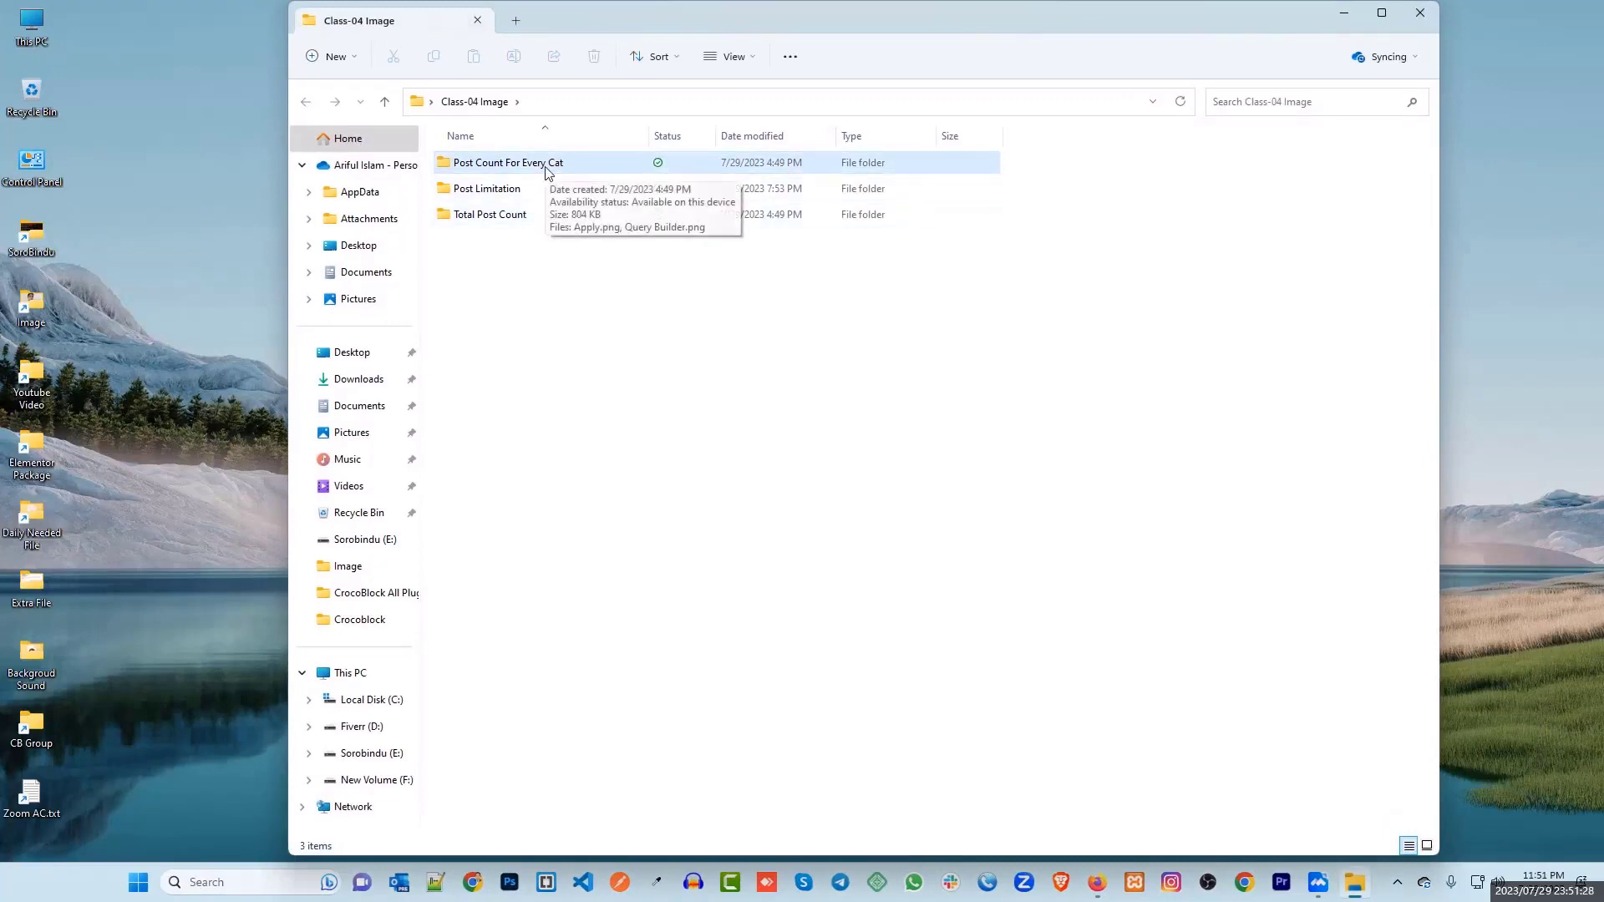
pyautogui.click(1343, 12)
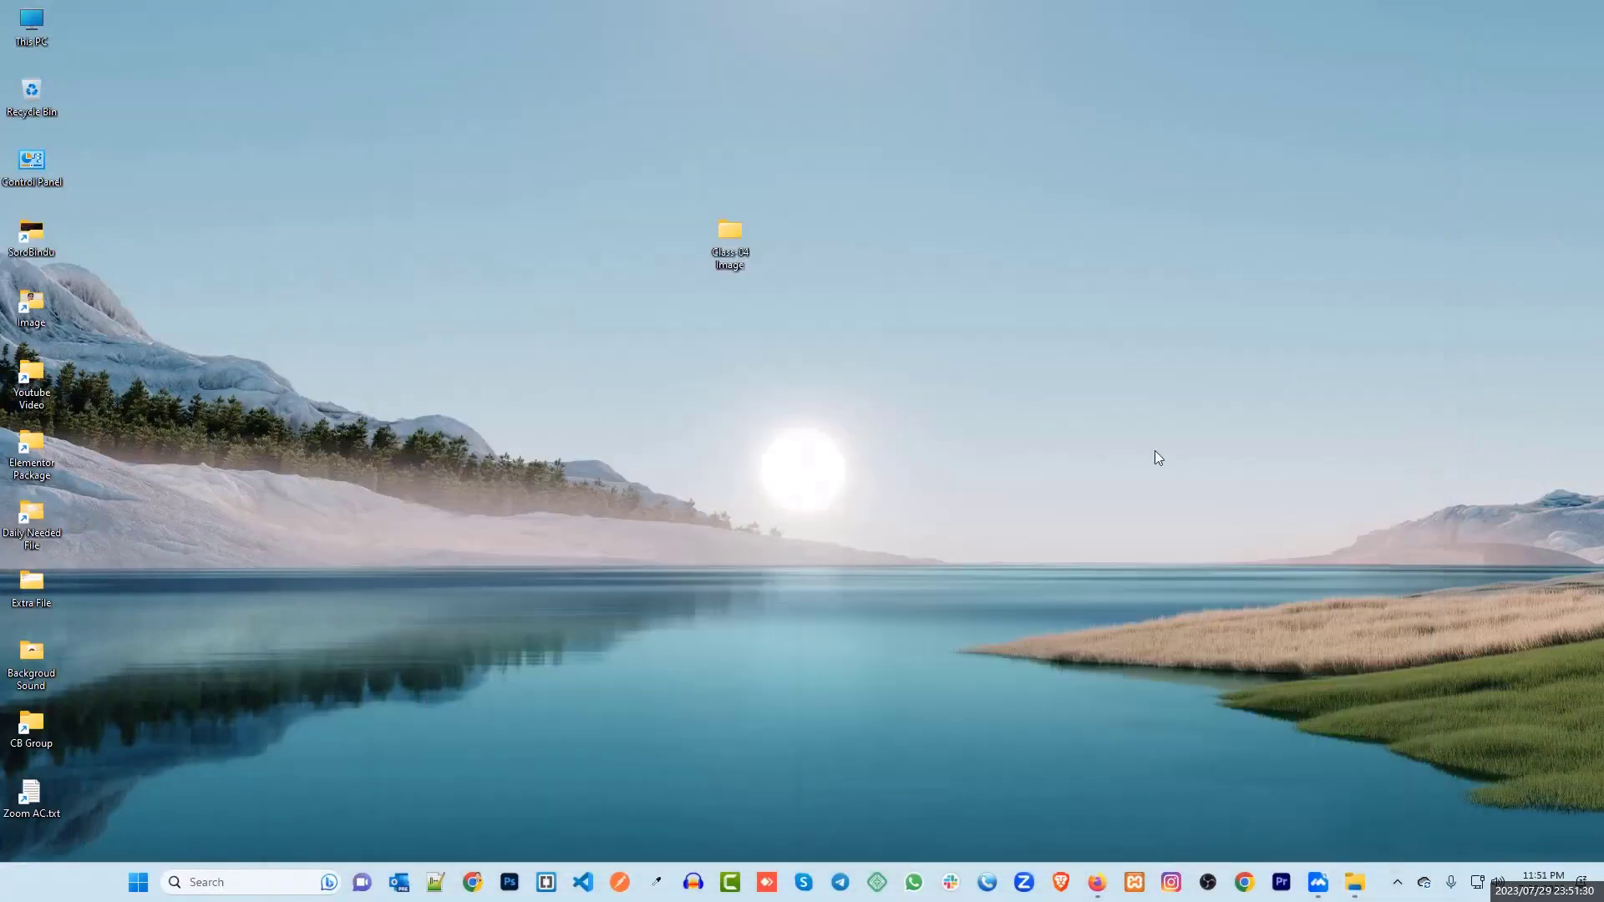
pyautogui.click(1096, 882)
# Step: Assign Custom Query as the query of the empty Listing Grid on the reloaded Home page and update the page
pyautogui.click(801, 55)
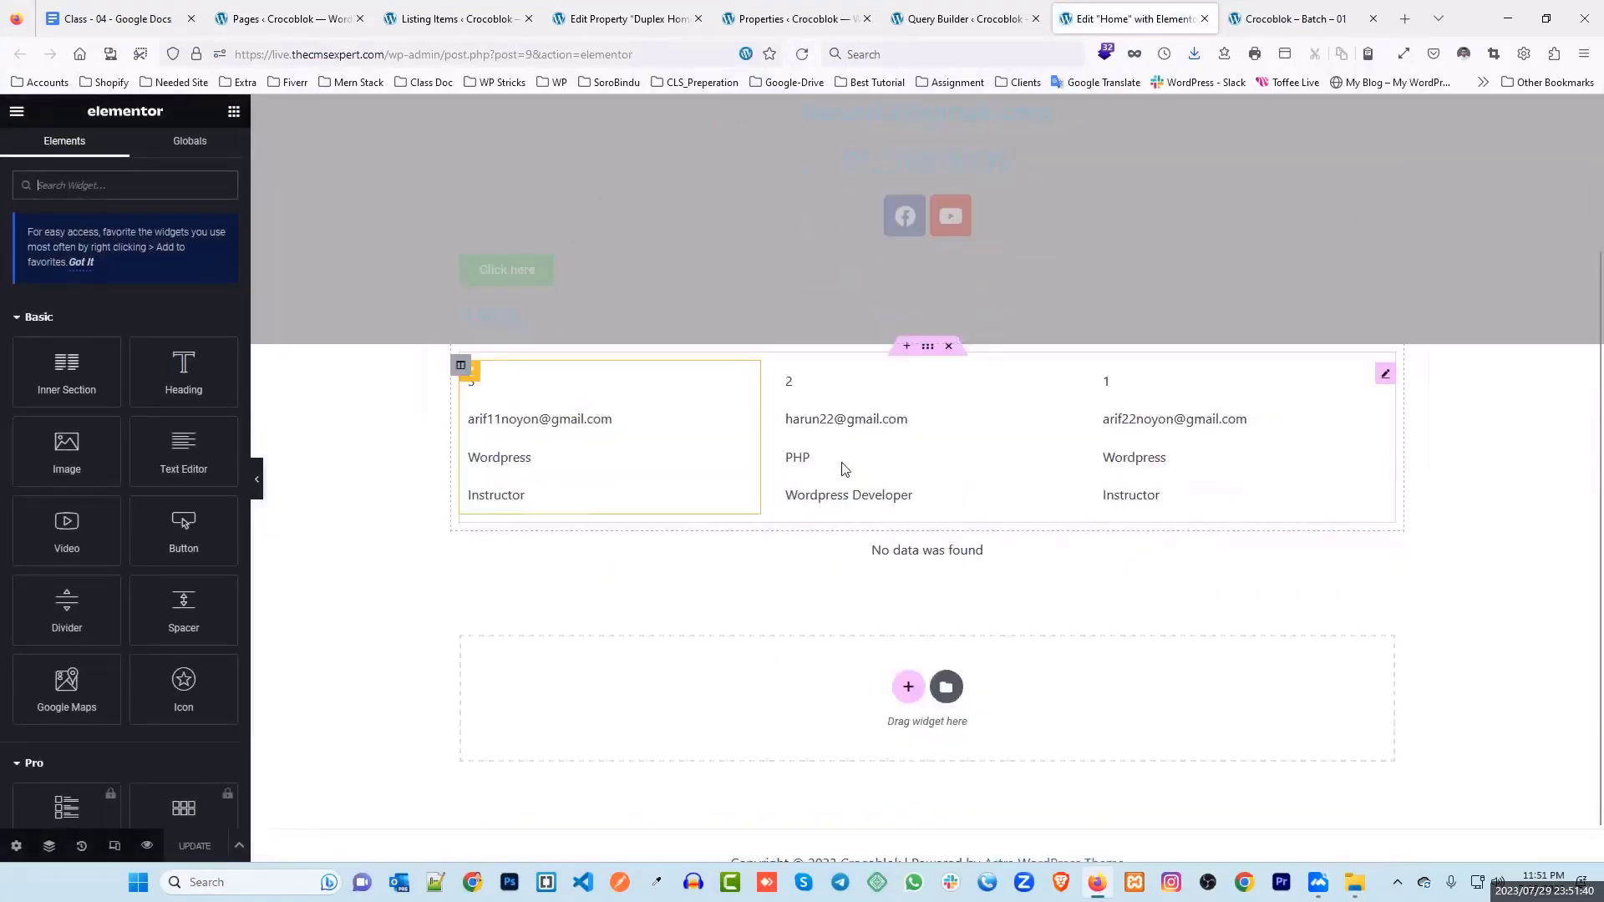
pyautogui.scroll(-3, 916, 611)
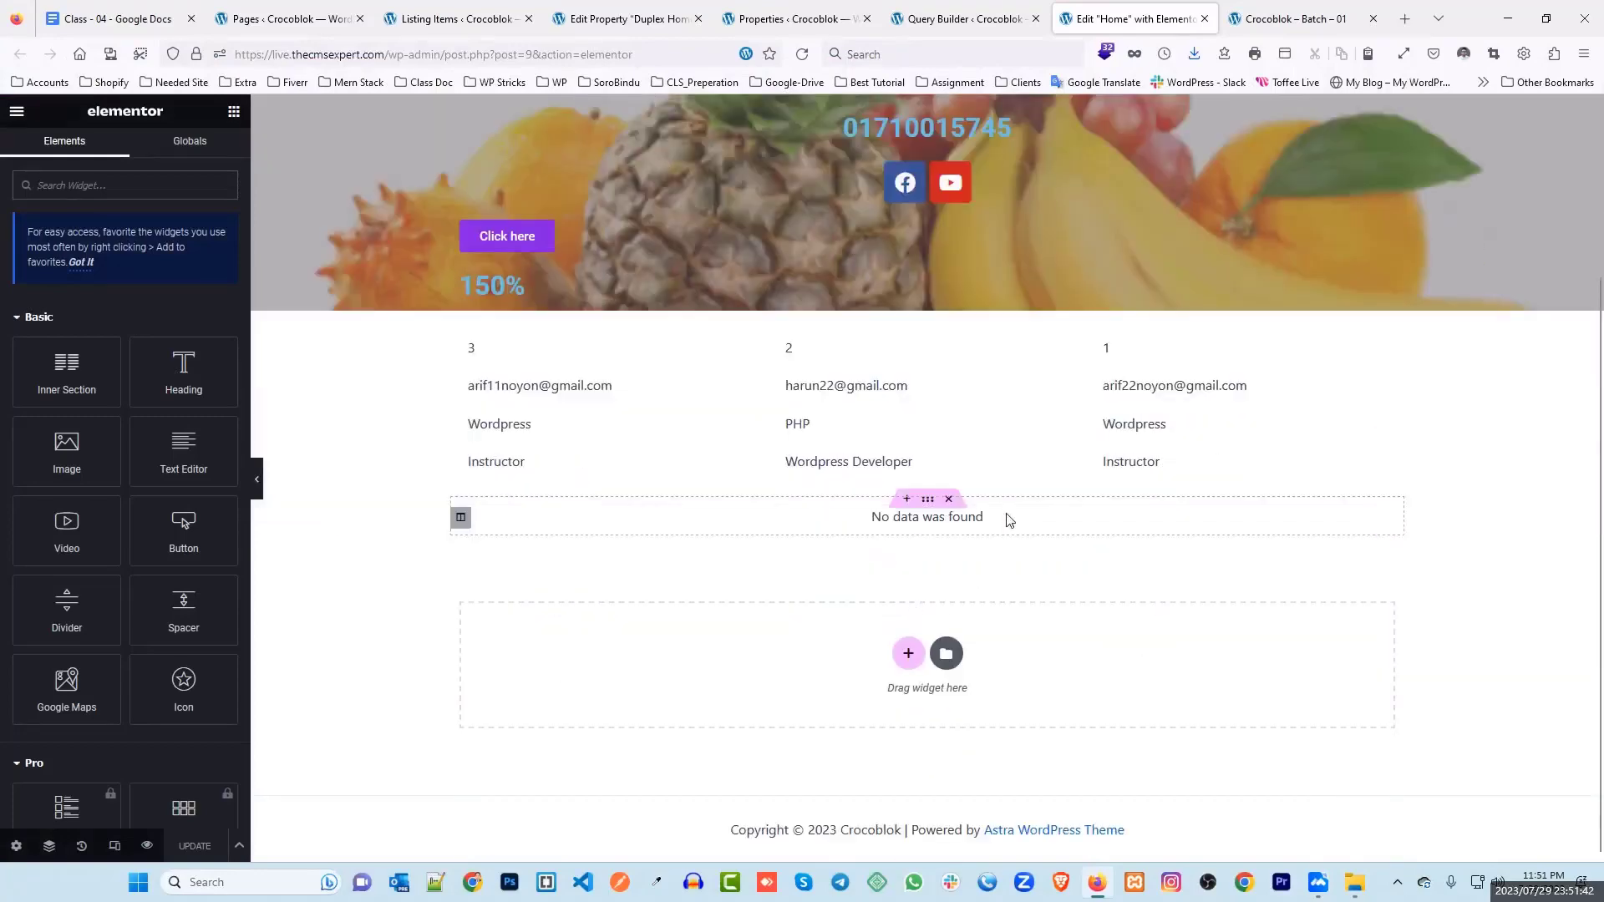
pyautogui.click(602, 518)
pyautogui.scroll(-5, 153, 301)
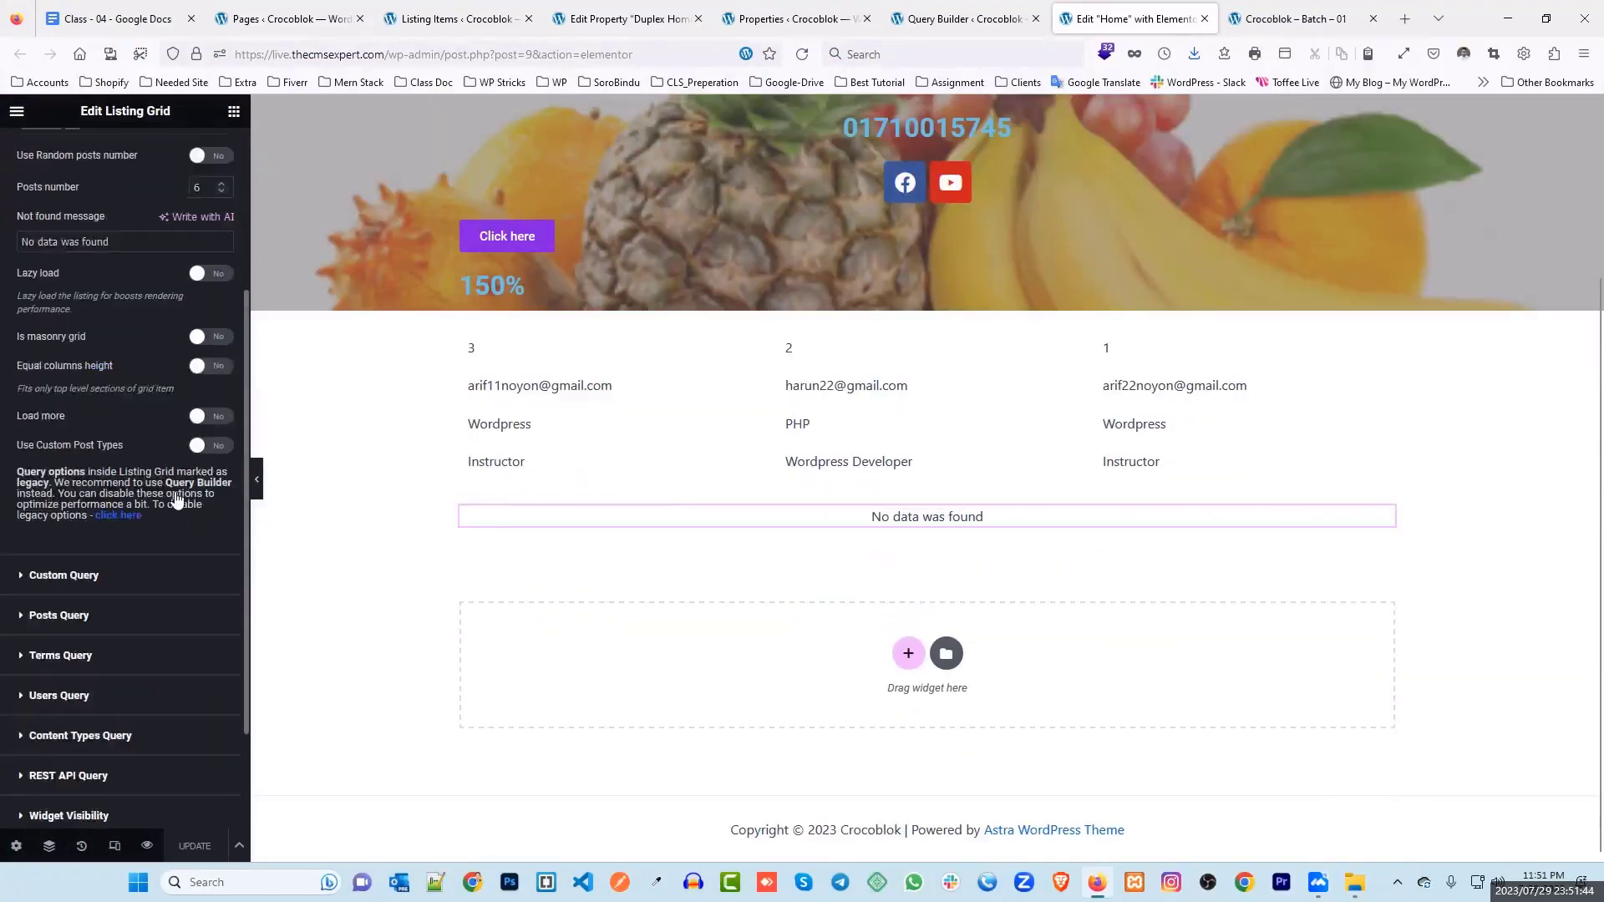
pyautogui.click(98, 425)
pyautogui.click(168, 357)
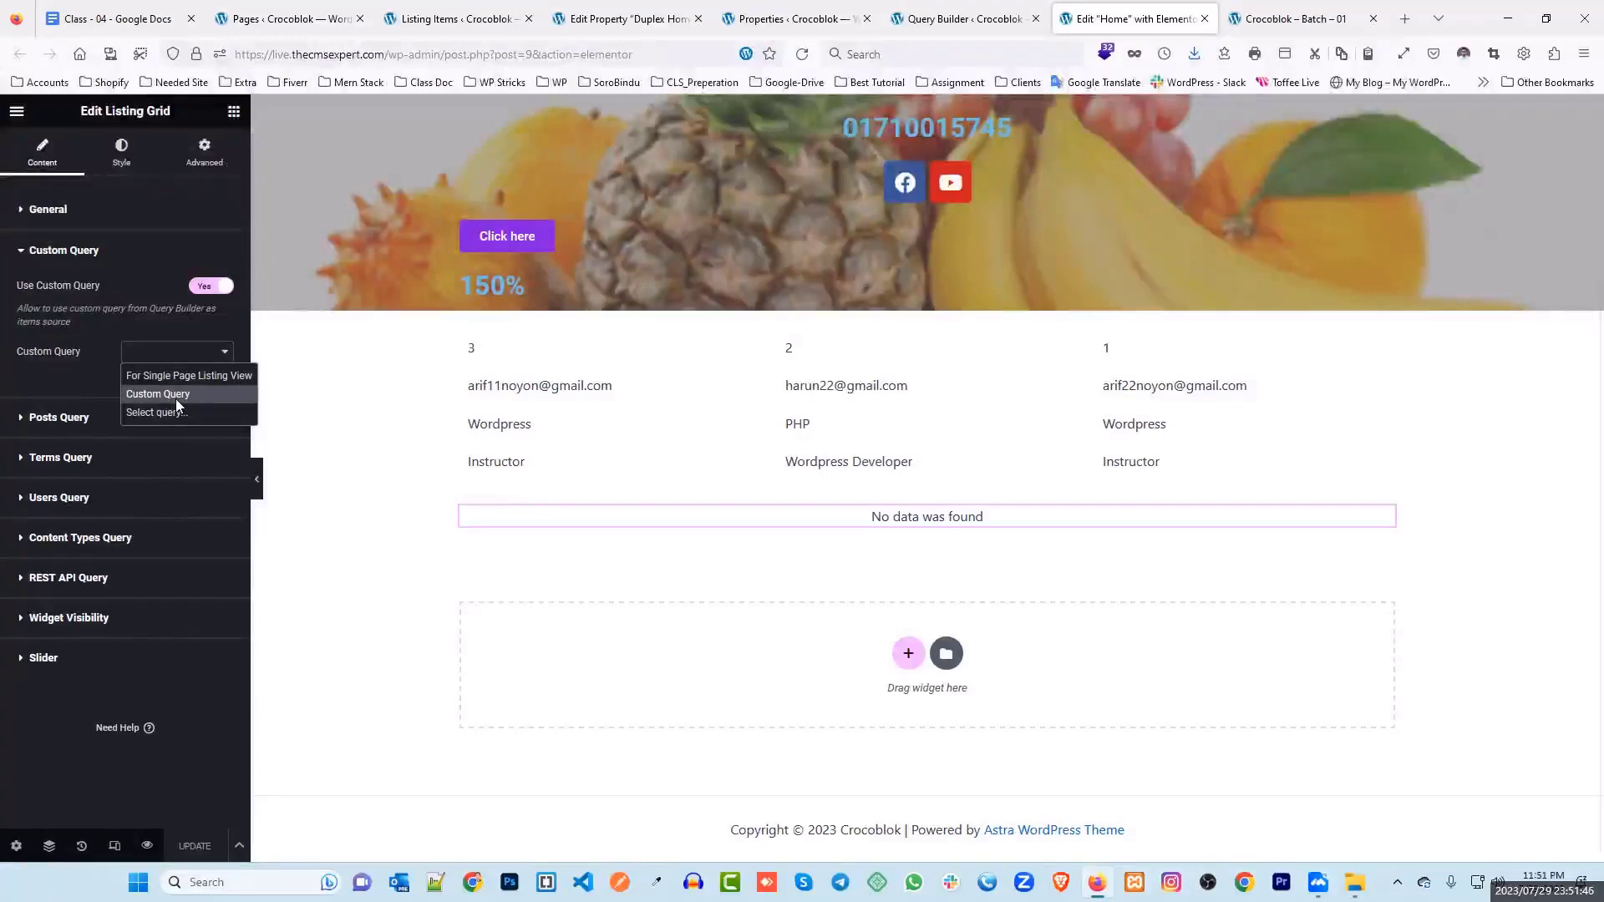
pyautogui.click(175, 396)
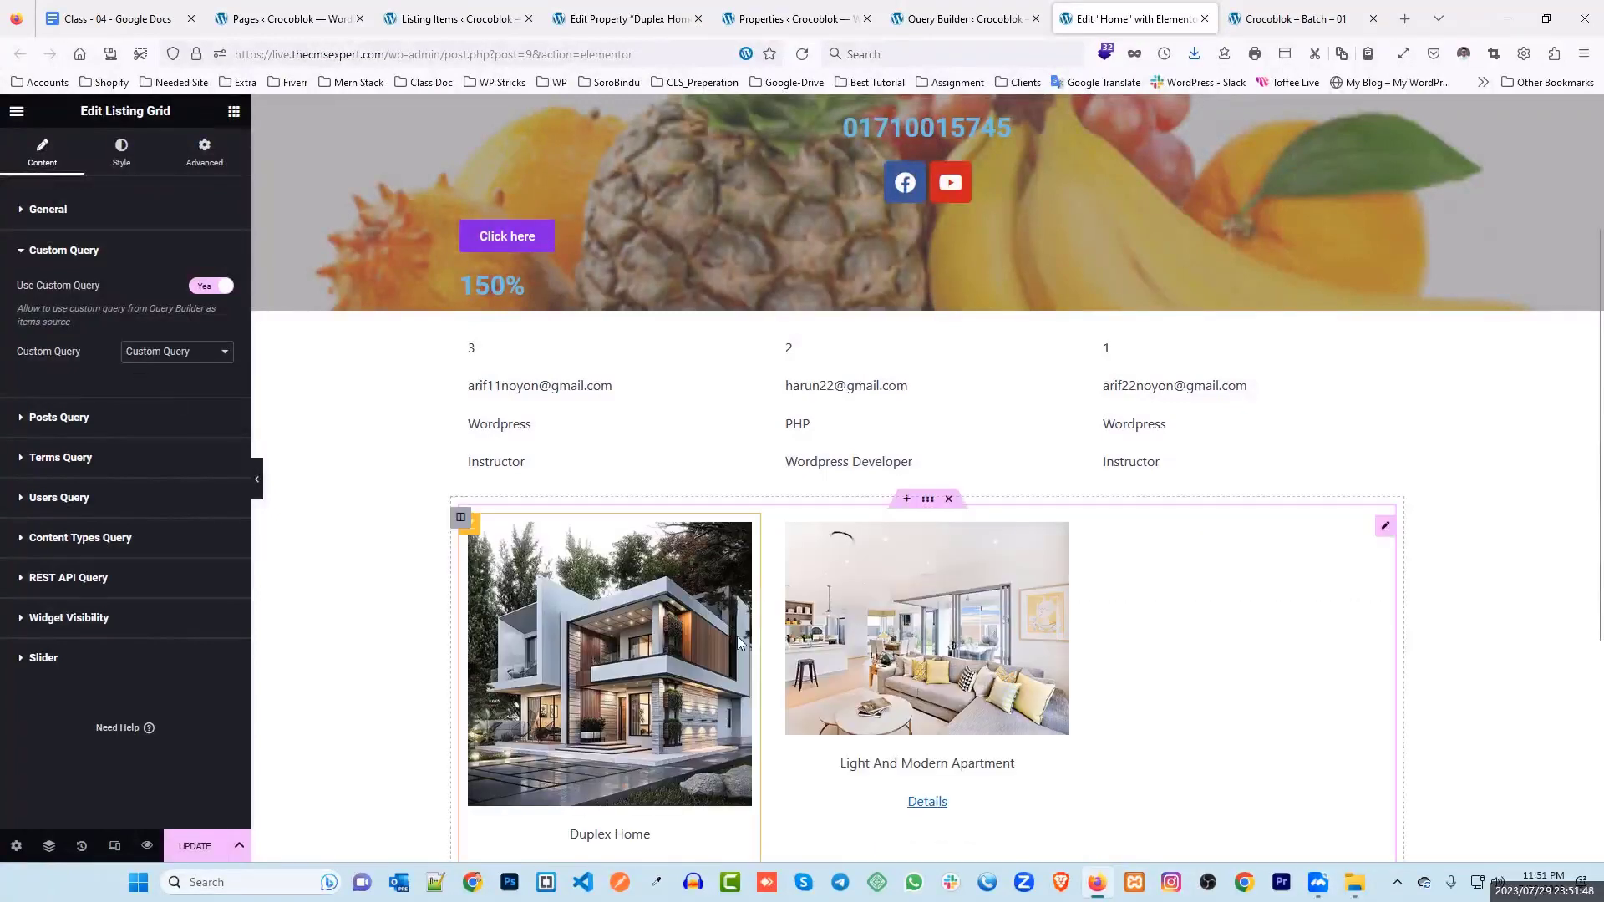
pyautogui.scroll(-3, 805, 601)
pyautogui.click(195, 846)
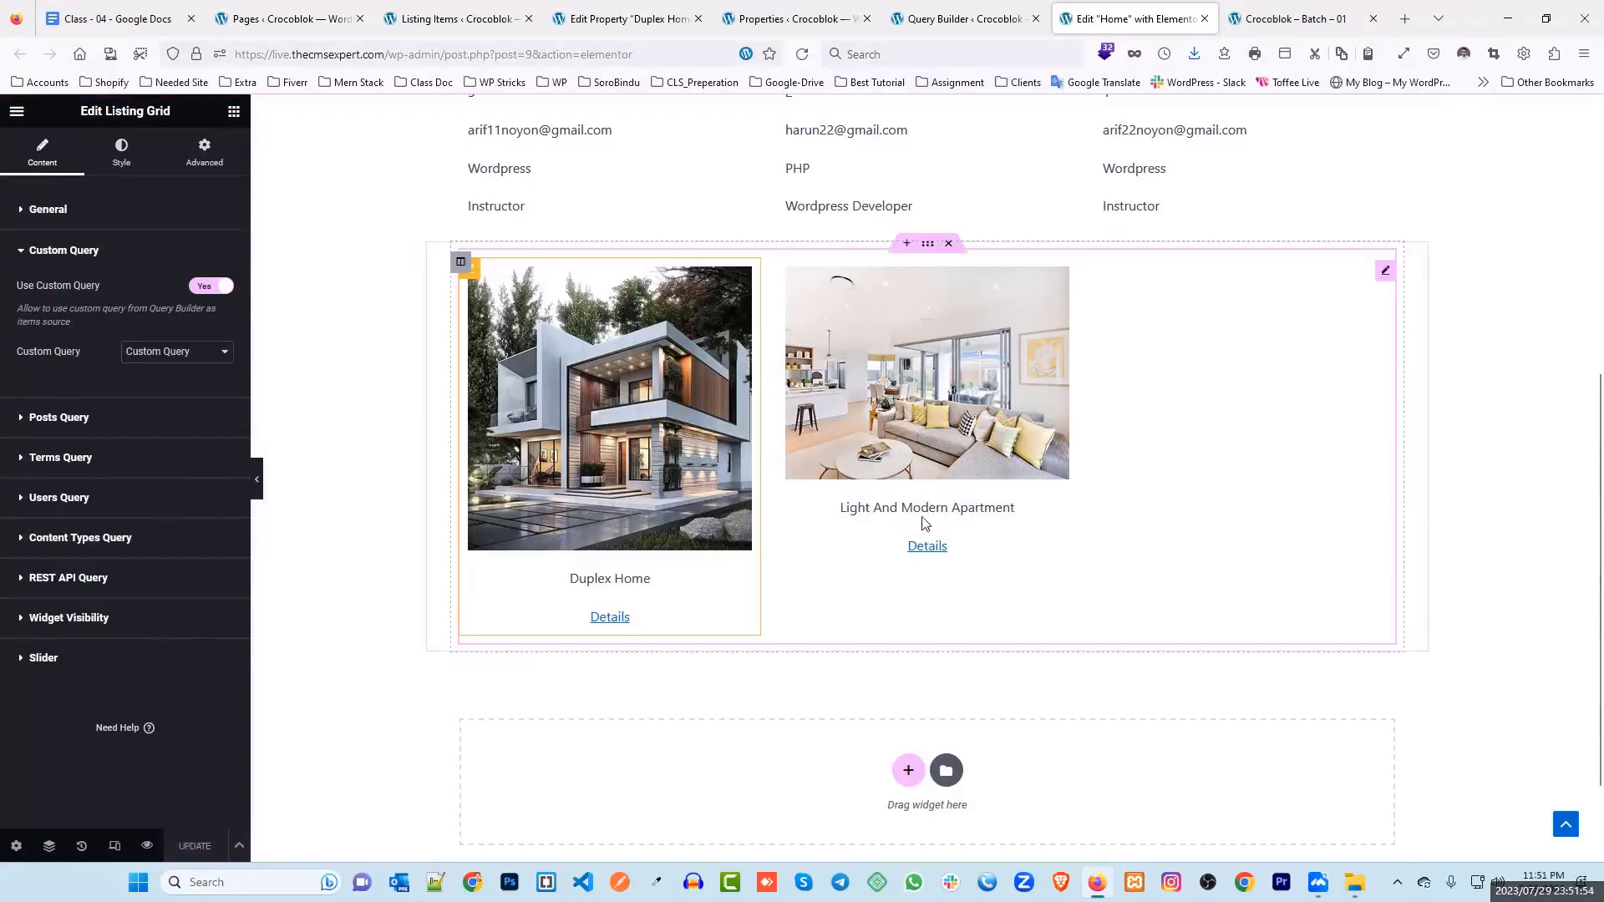
# Step: Reload the live homepage and check which properties the listing shows
pyautogui.hotkey('ctrl', 'Tab')
pyautogui.press('F5')
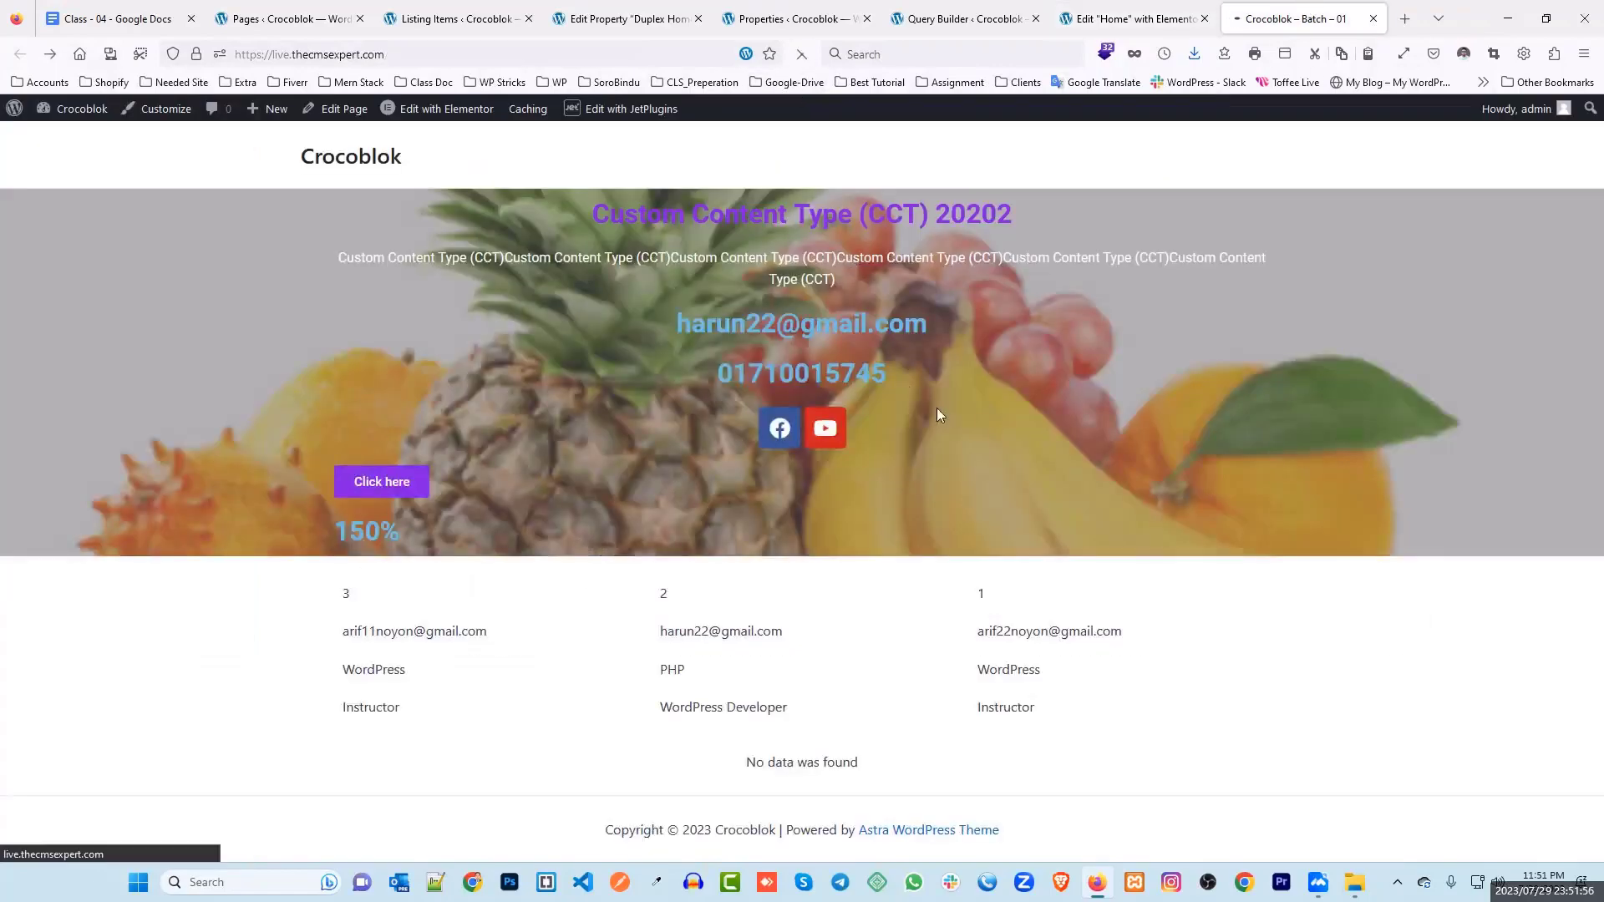
pyautogui.scroll(-4, 751, 518)
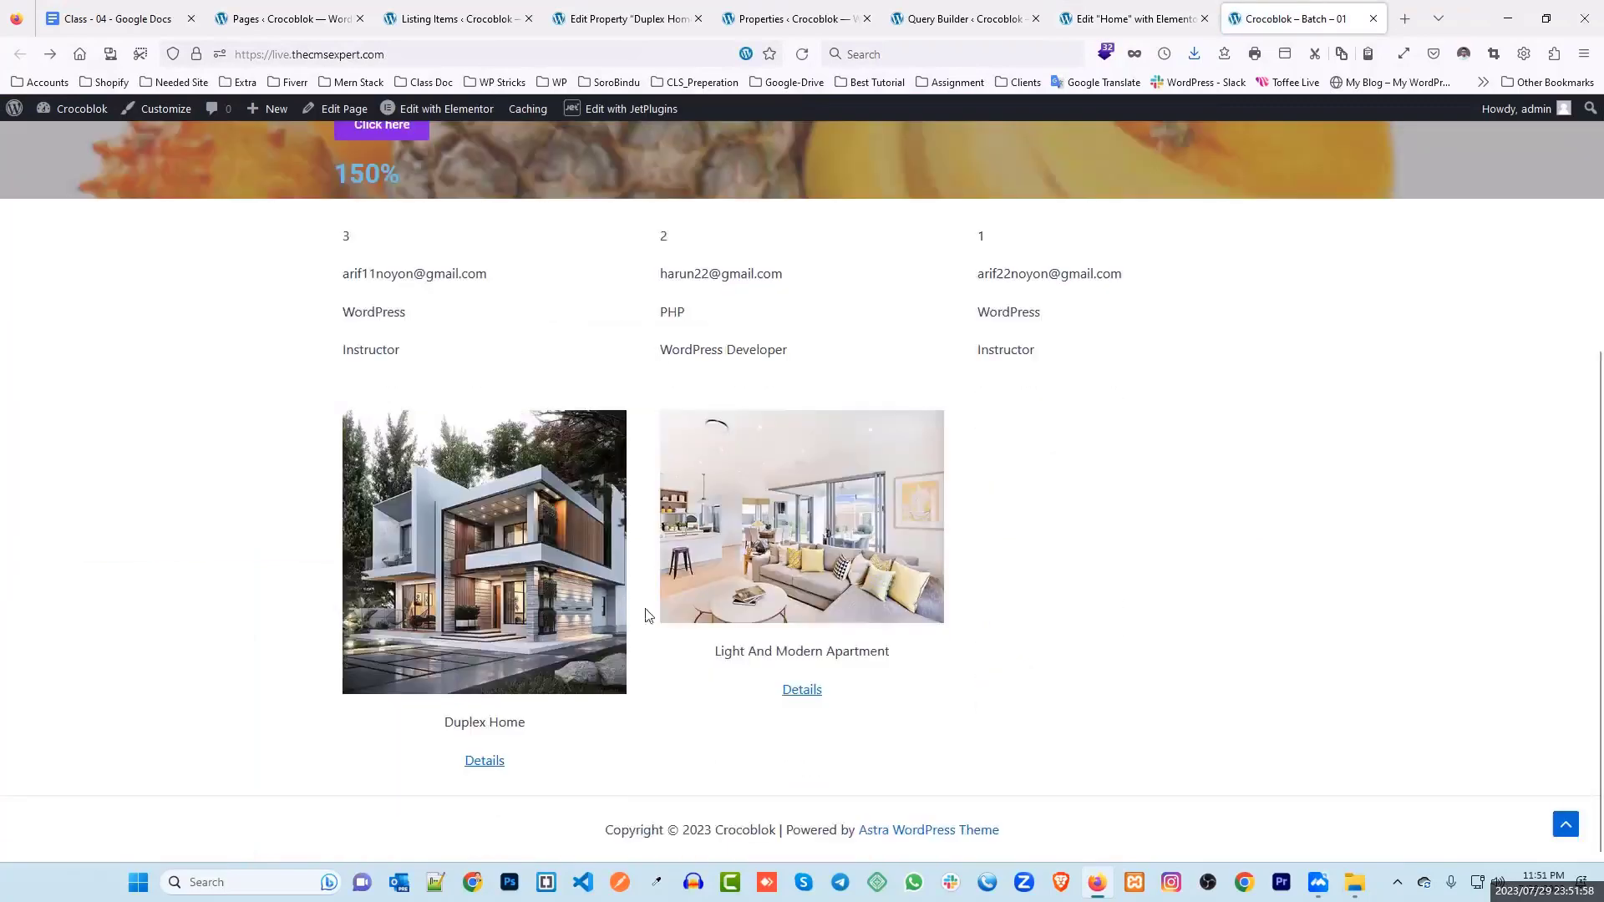
# Step: Add a Heading widget with the title Featured above the property listing on the Home page and update the page
pyautogui.hotkey('ctrl', 'shift', 'Tab')
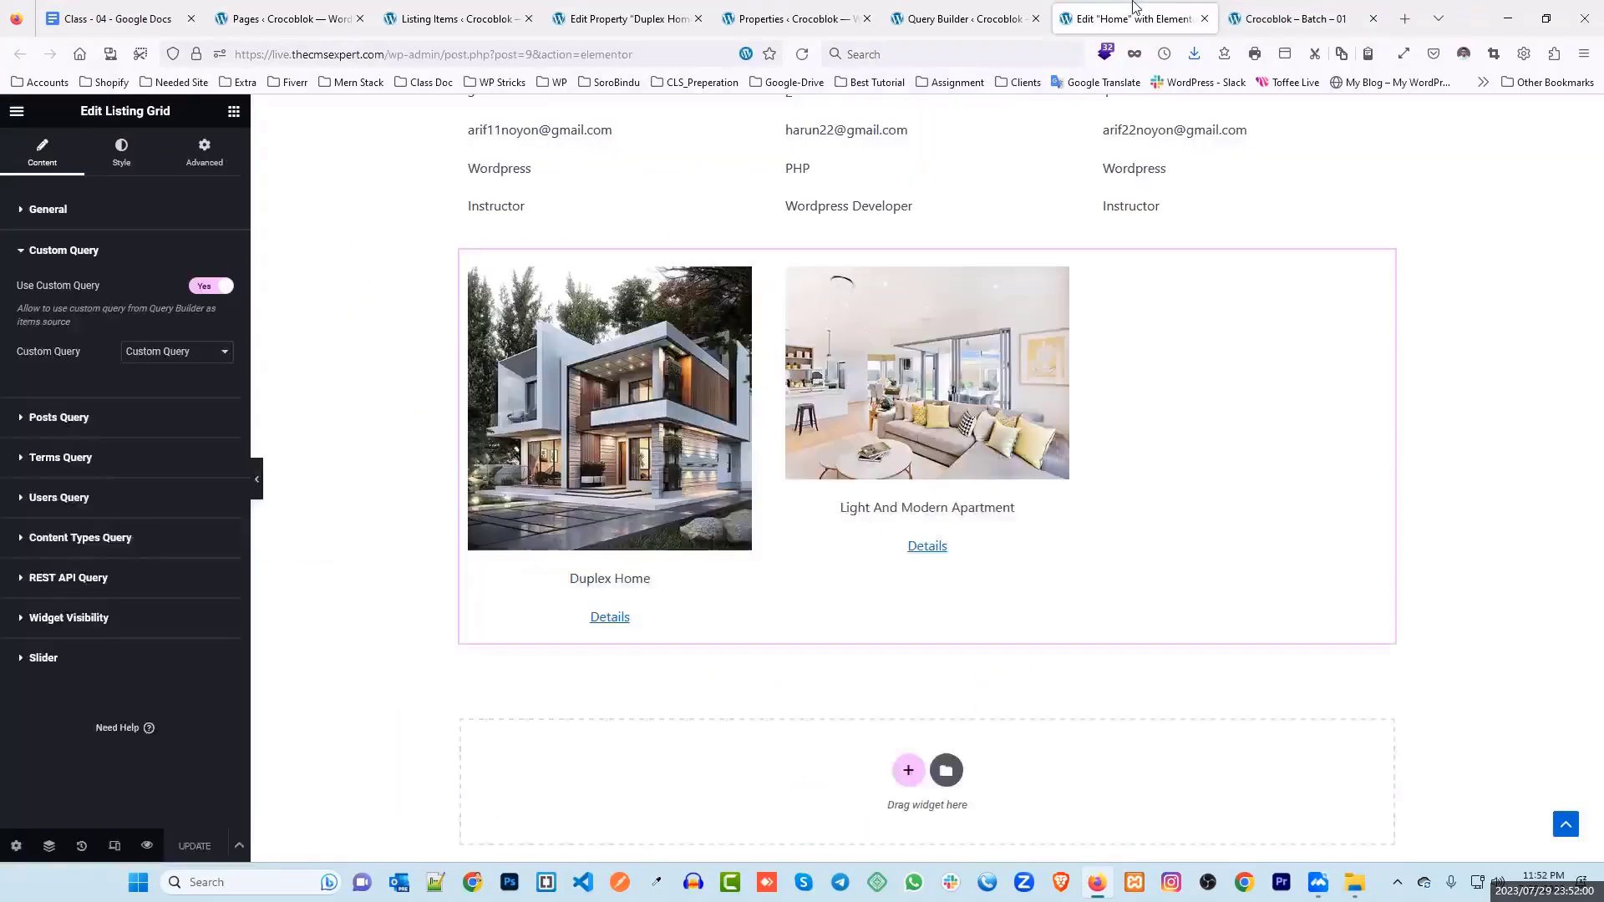
pyautogui.scroll(1, 669, 303)
pyautogui.click(233, 111)
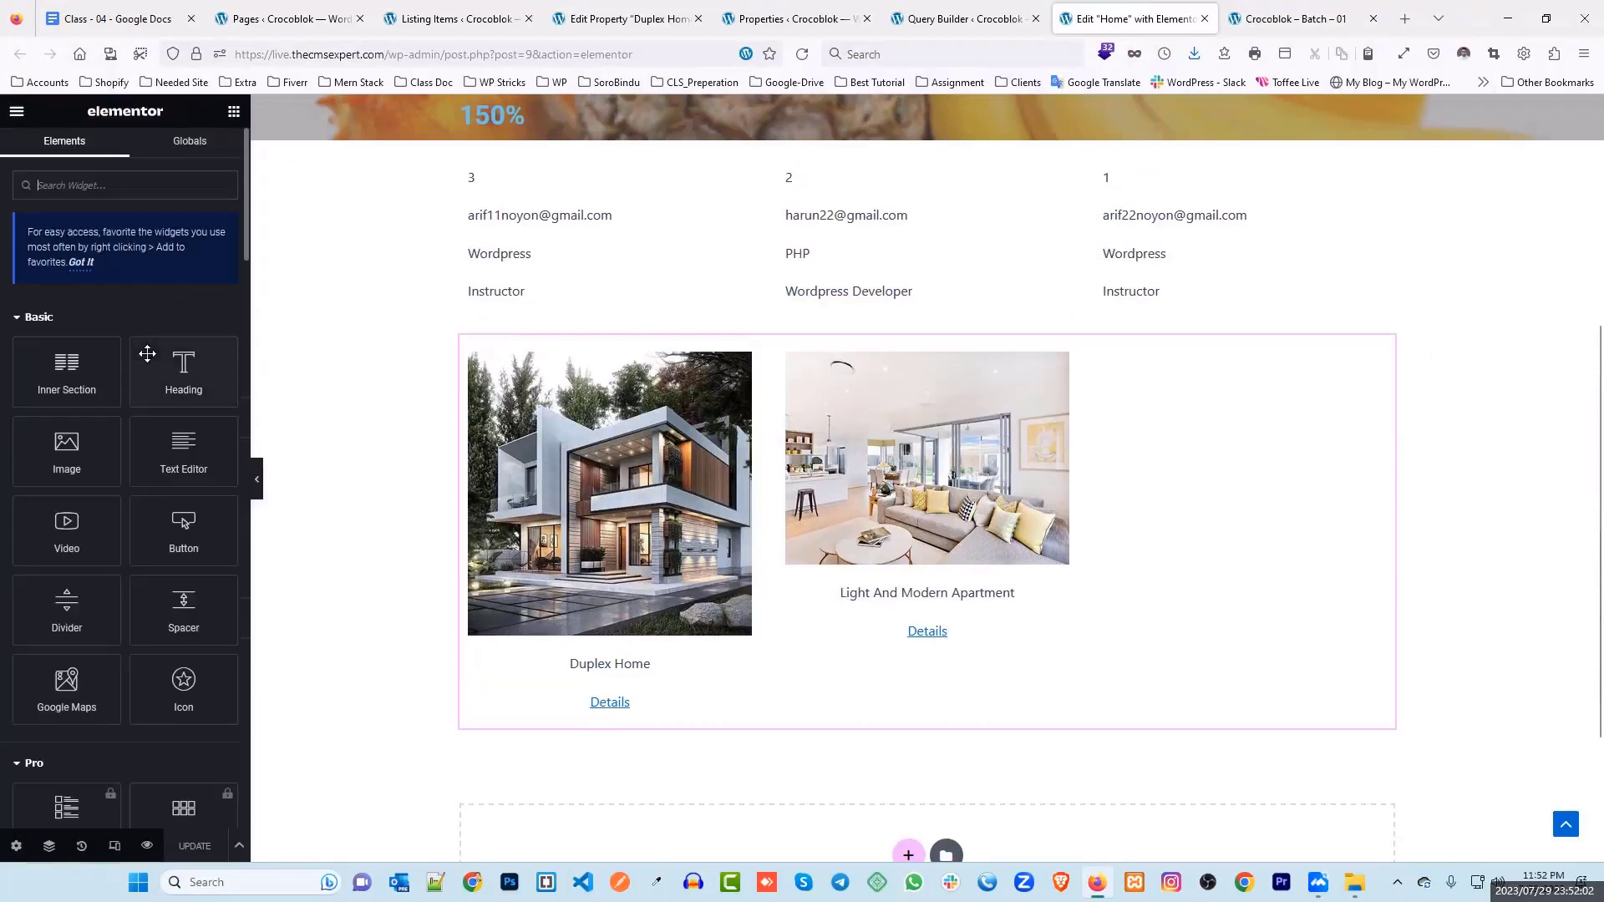
pyautogui.moveTo(184, 368); pyautogui.dragTo(822, 368)
pyautogui.moveTo(152, 269); pyautogui.dragTo(3, 287)
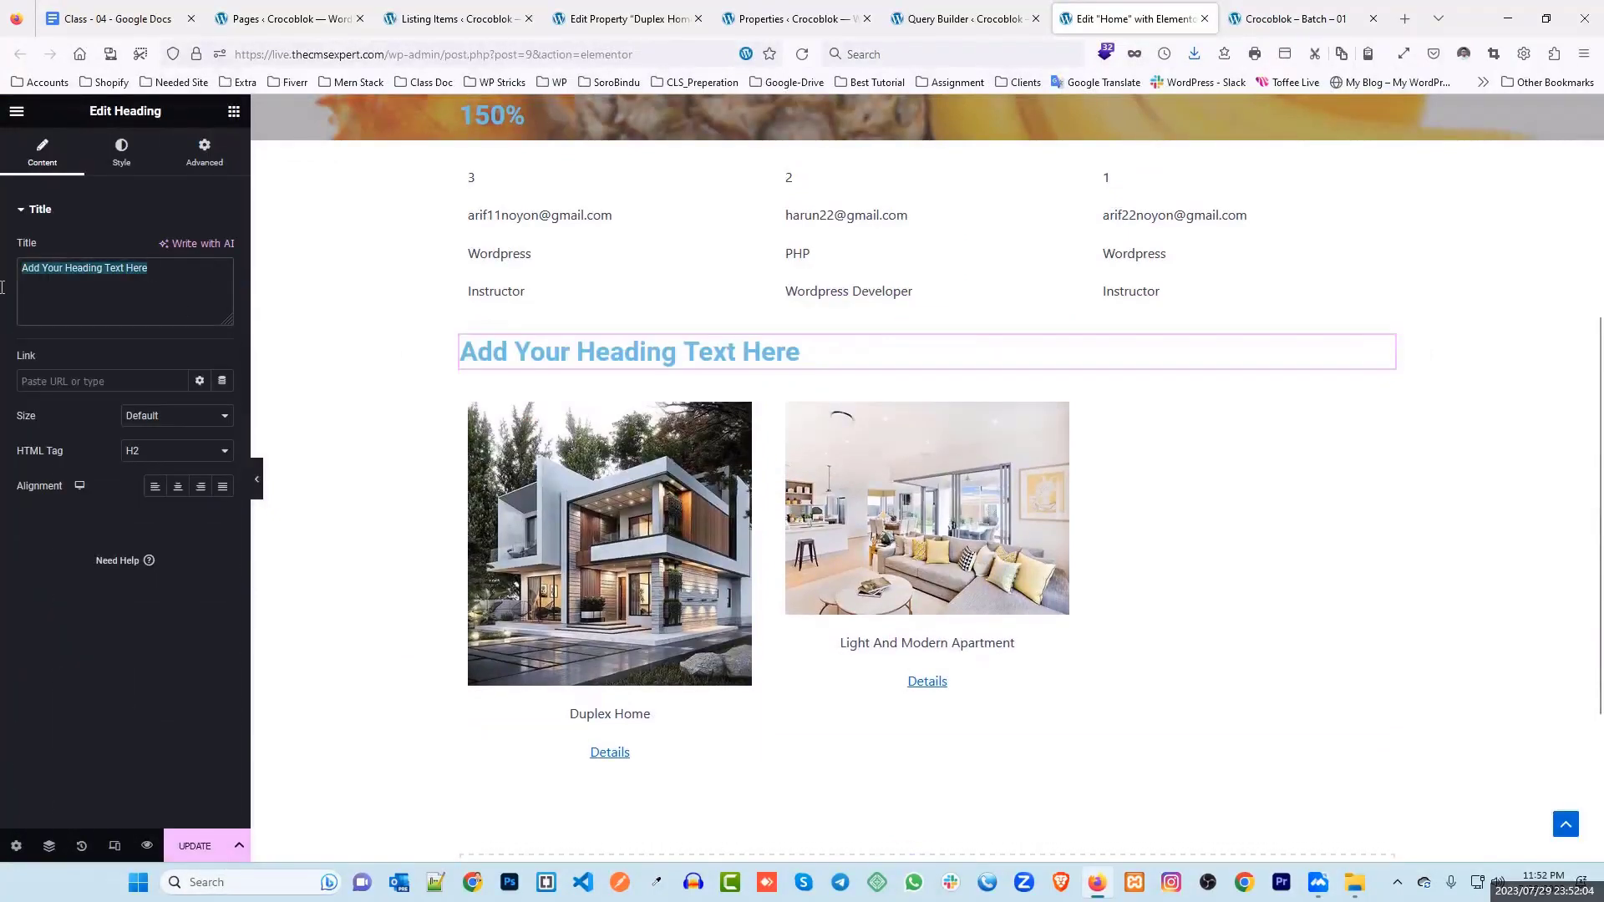
pyautogui.write('Fea')
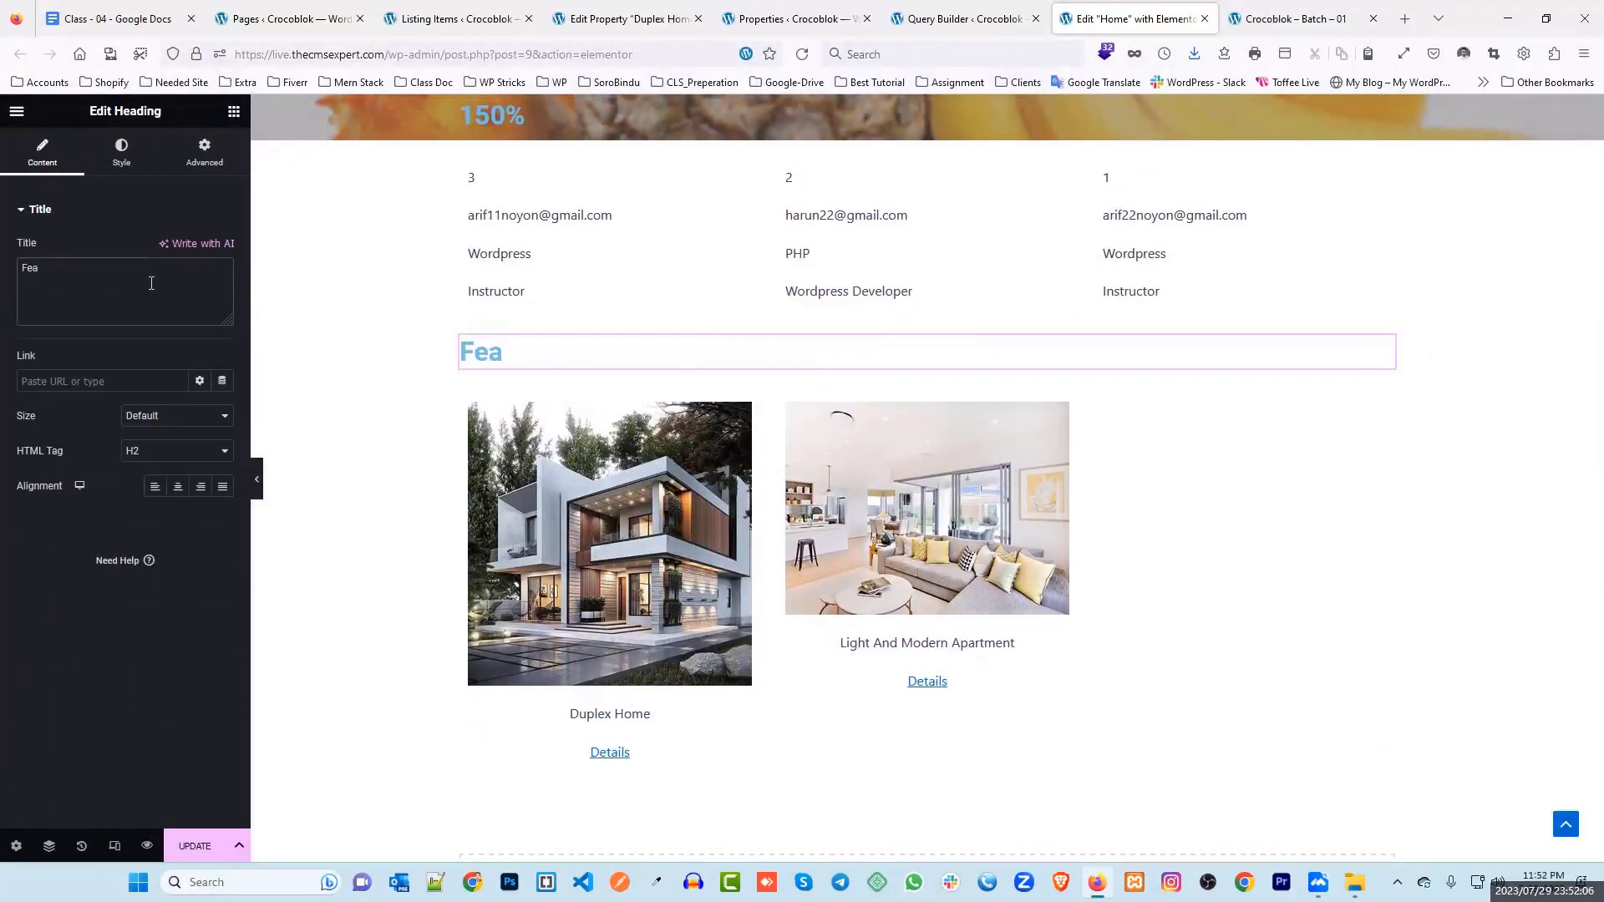
pyautogui.write('tured')
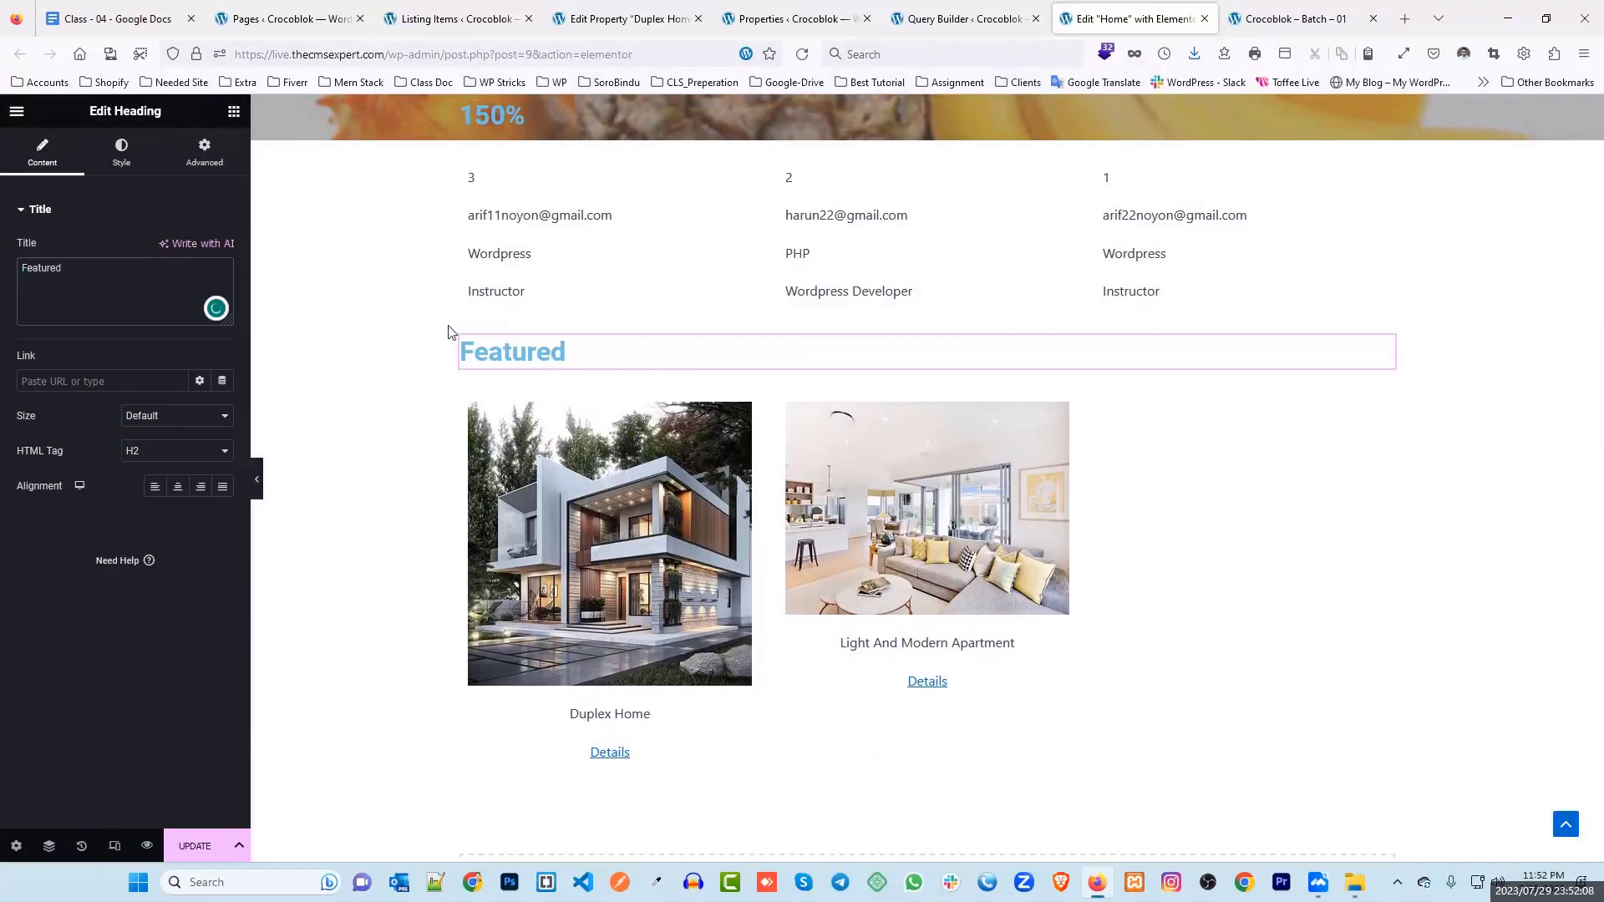
pyautogui.click(195, 845)
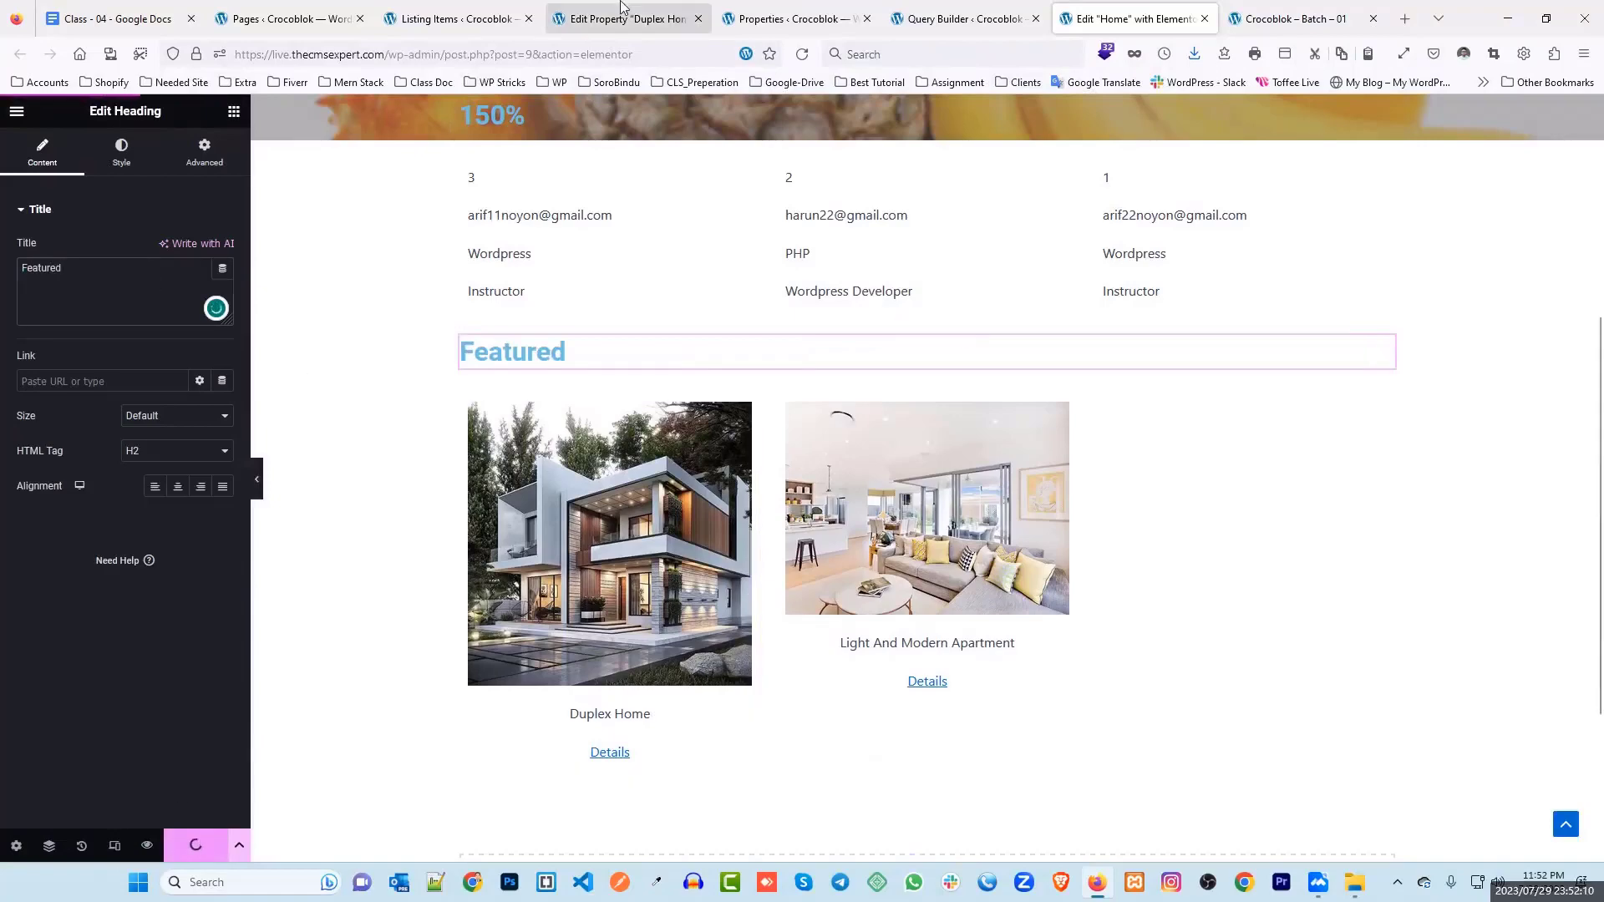
# Step: Switch off Feature Property for the Duplex Home property and update it
pyautogui.click(620, 6)
pyautogui.click(948, 452)
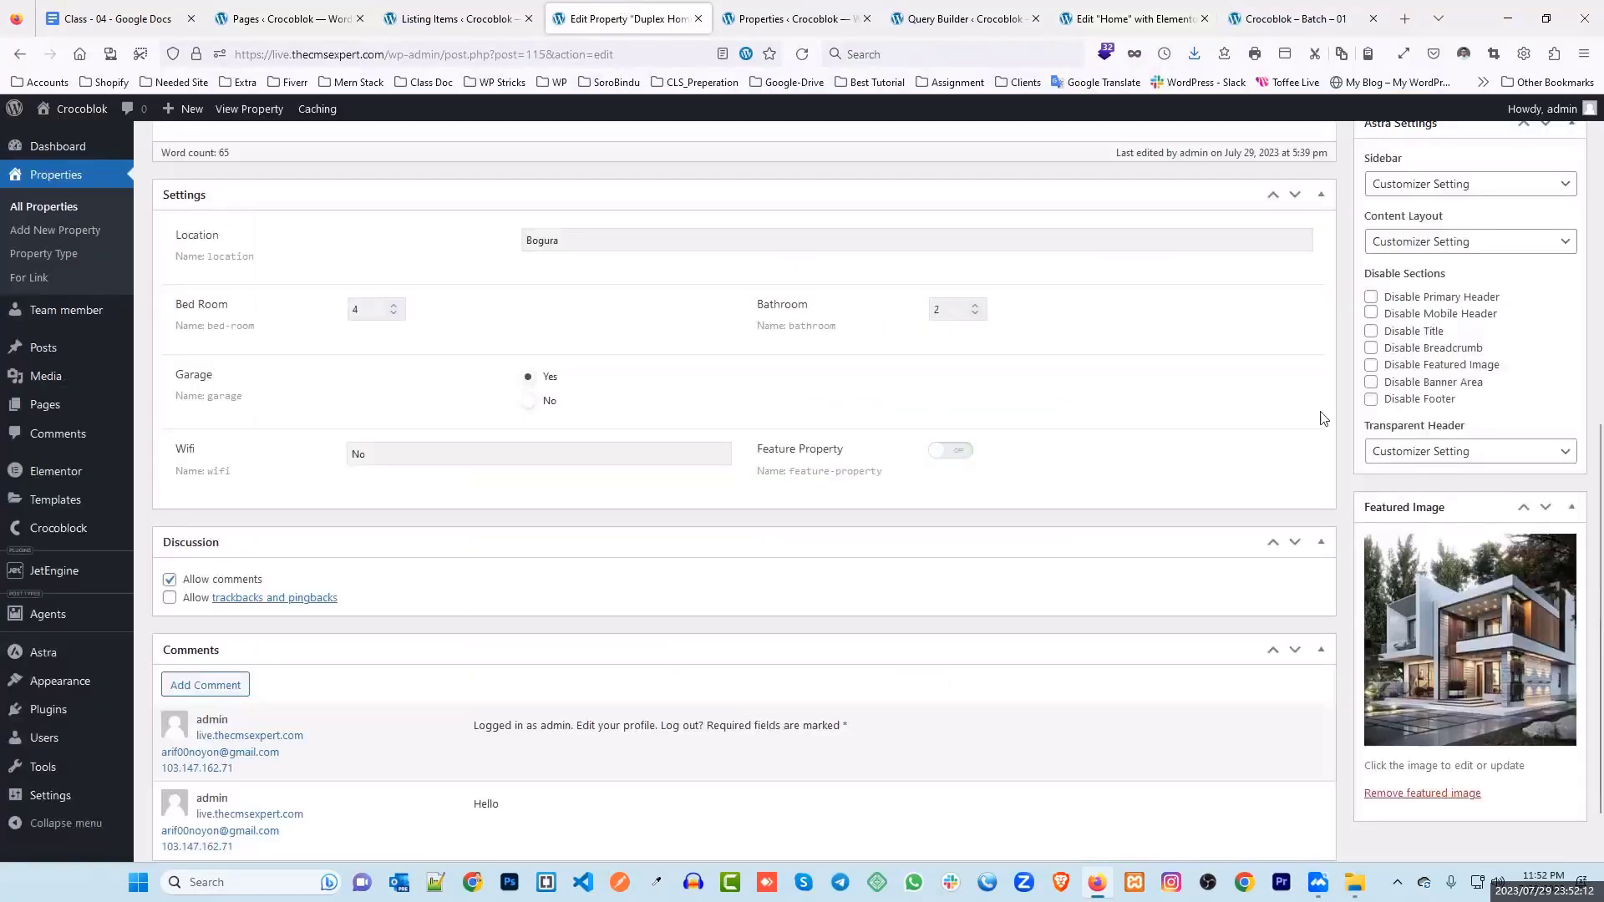
pyautogui.scroll(3, 1321, 418)
pyautogui.scroll(3, 259, 386)
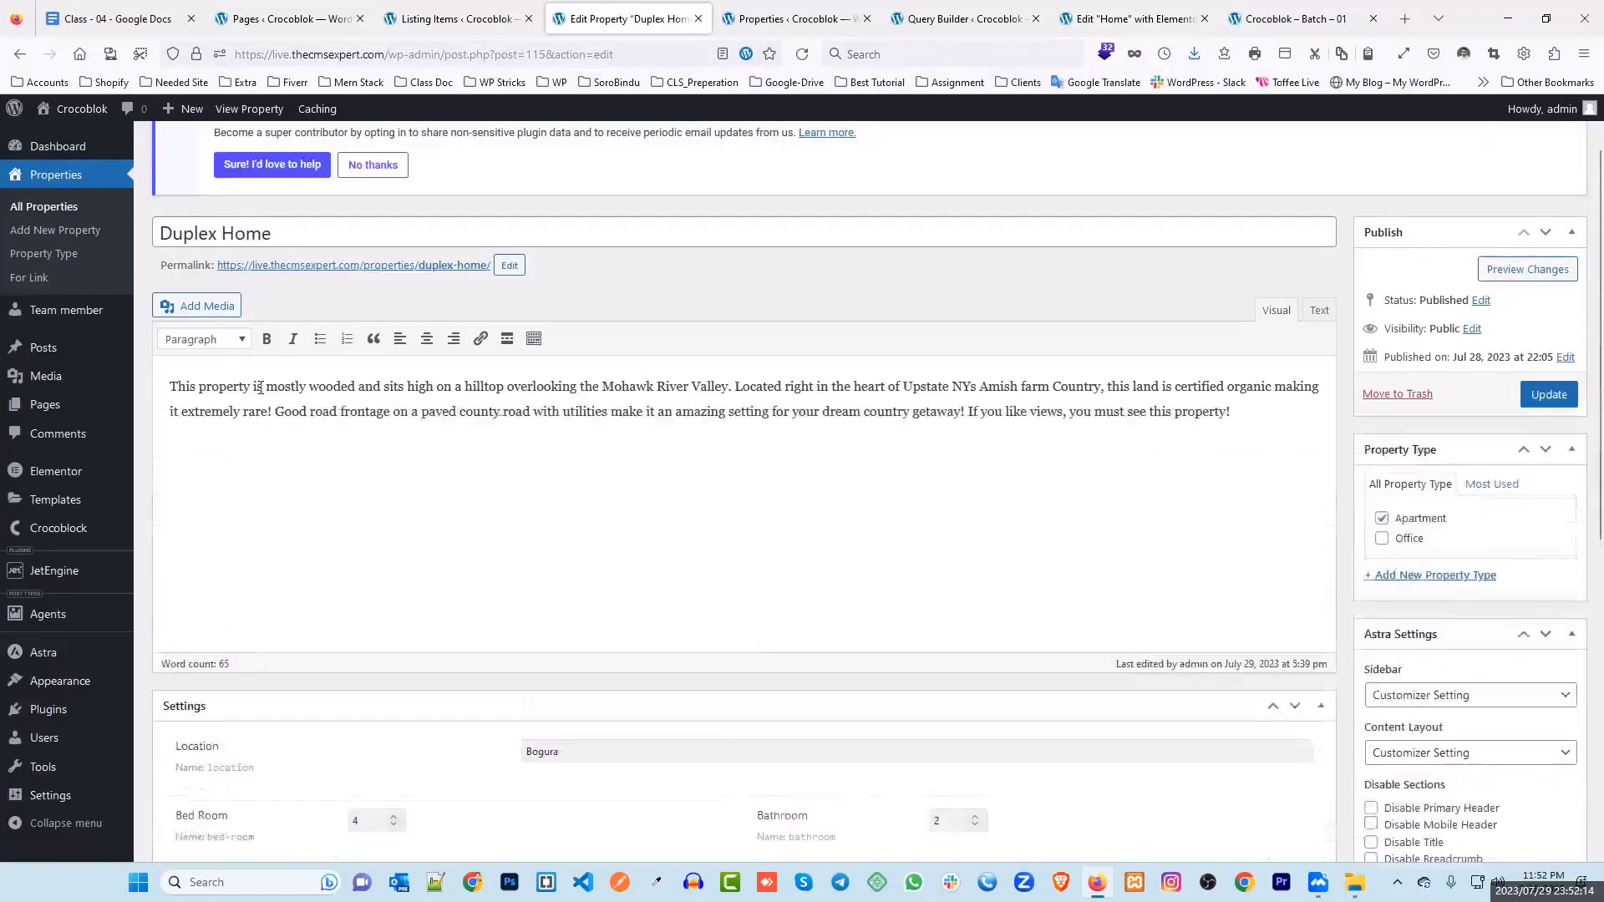
pyautogui.click(1546, 395)
# Step: Reload the live homepage and check the listing under the Featured heading without Duplex Home marked as featured
pyautogui.click(1294, 19)
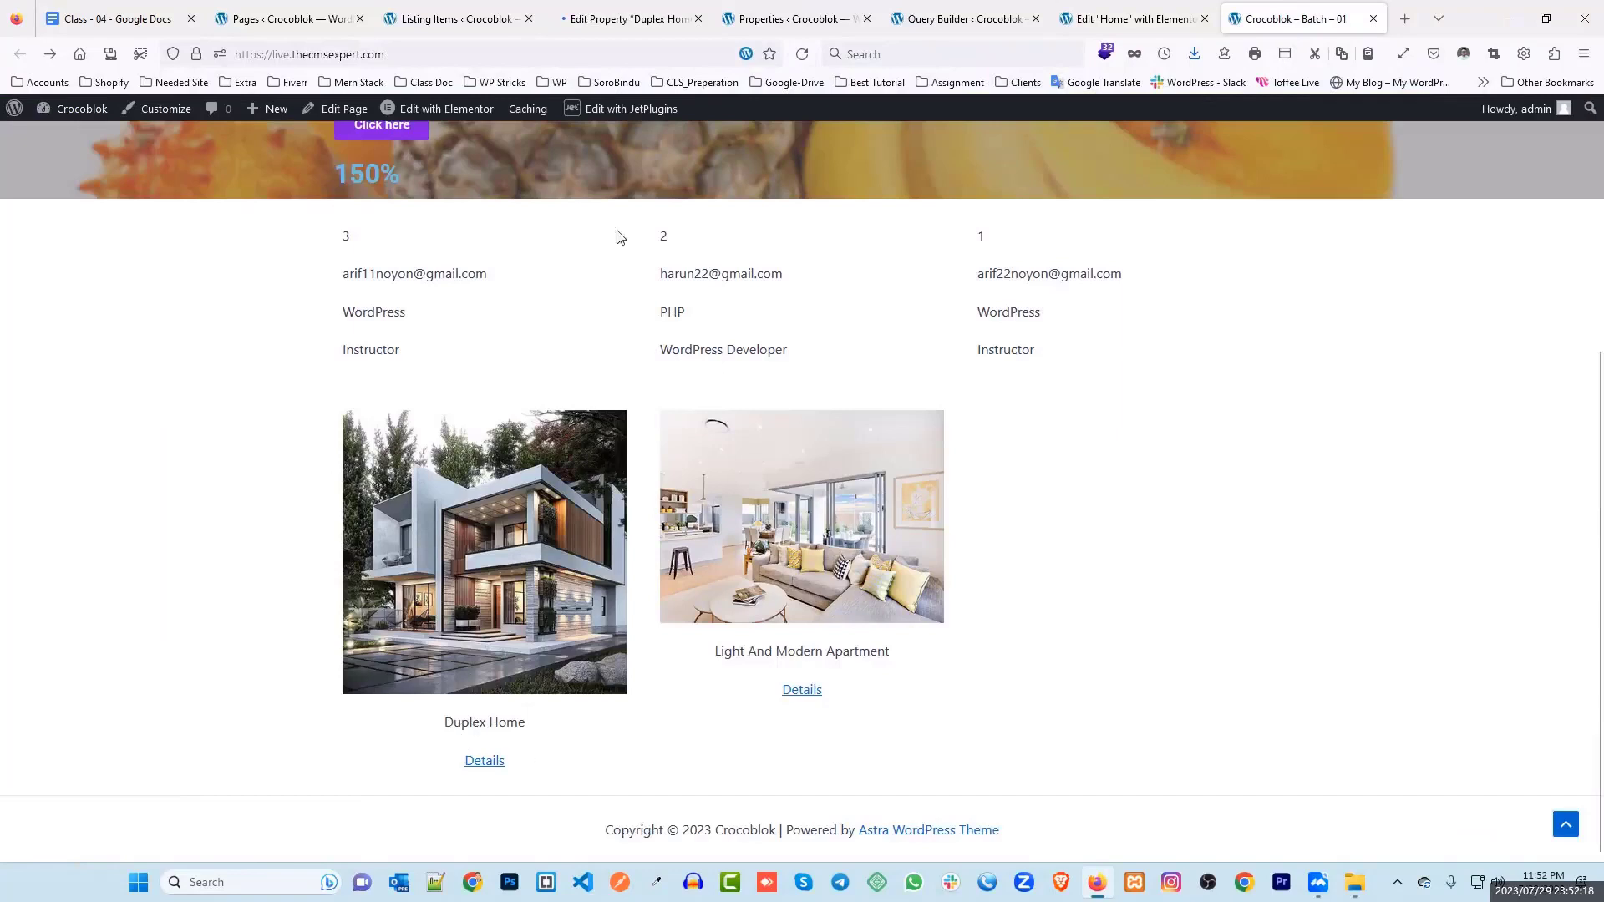
pyautogui.click(801, 54)
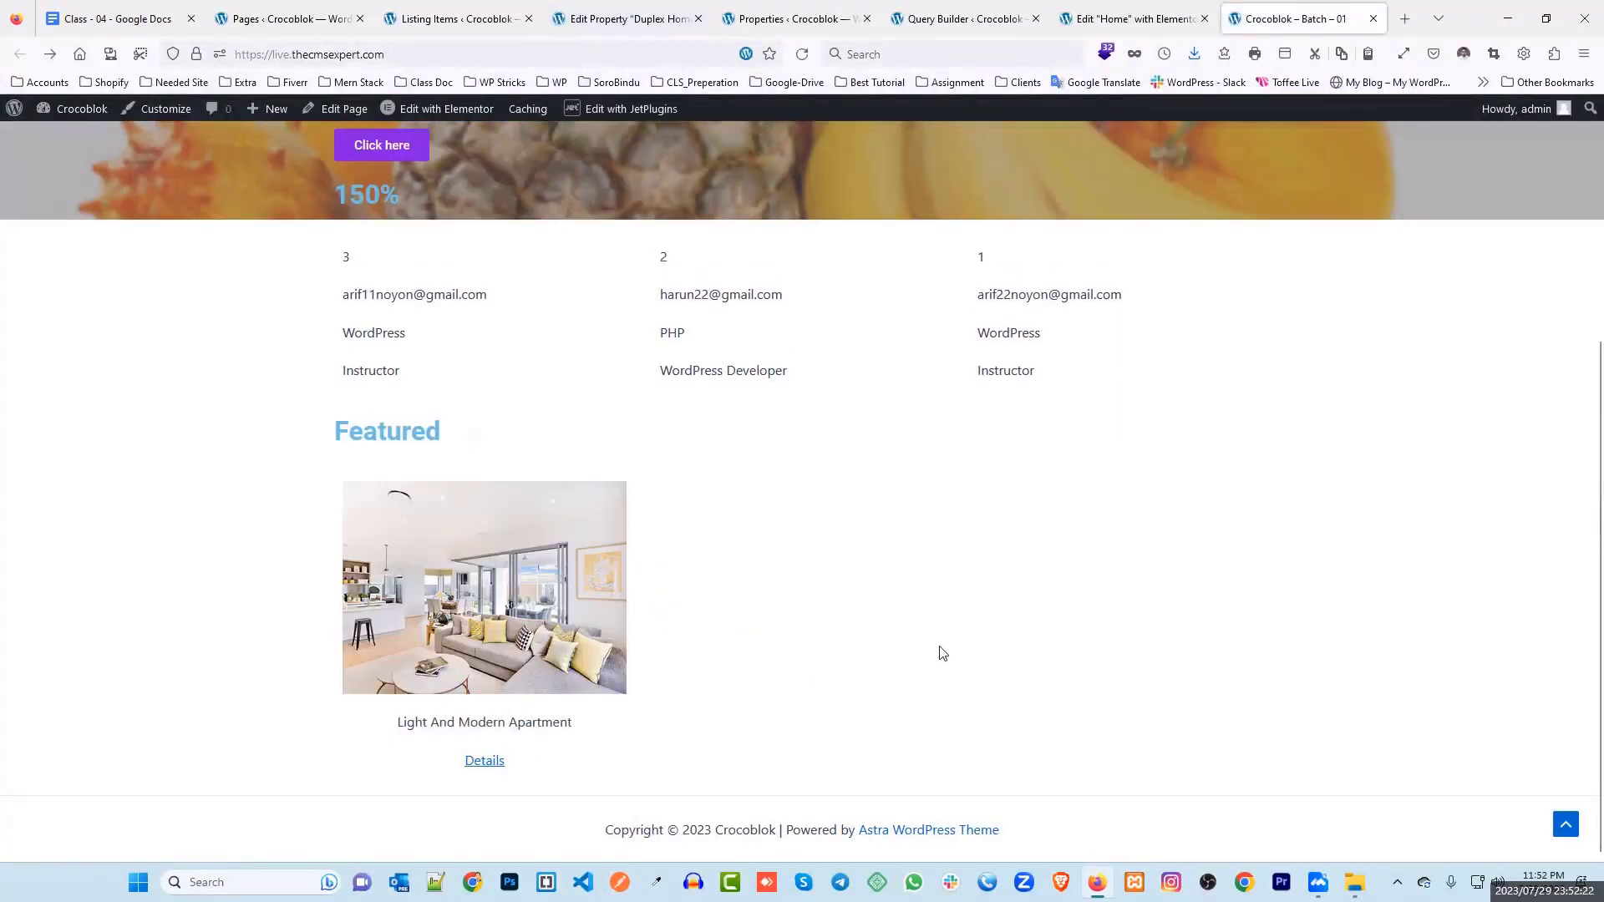
pyautogui.doubleClick(534, 720)
pyautogui.click(740, 724)
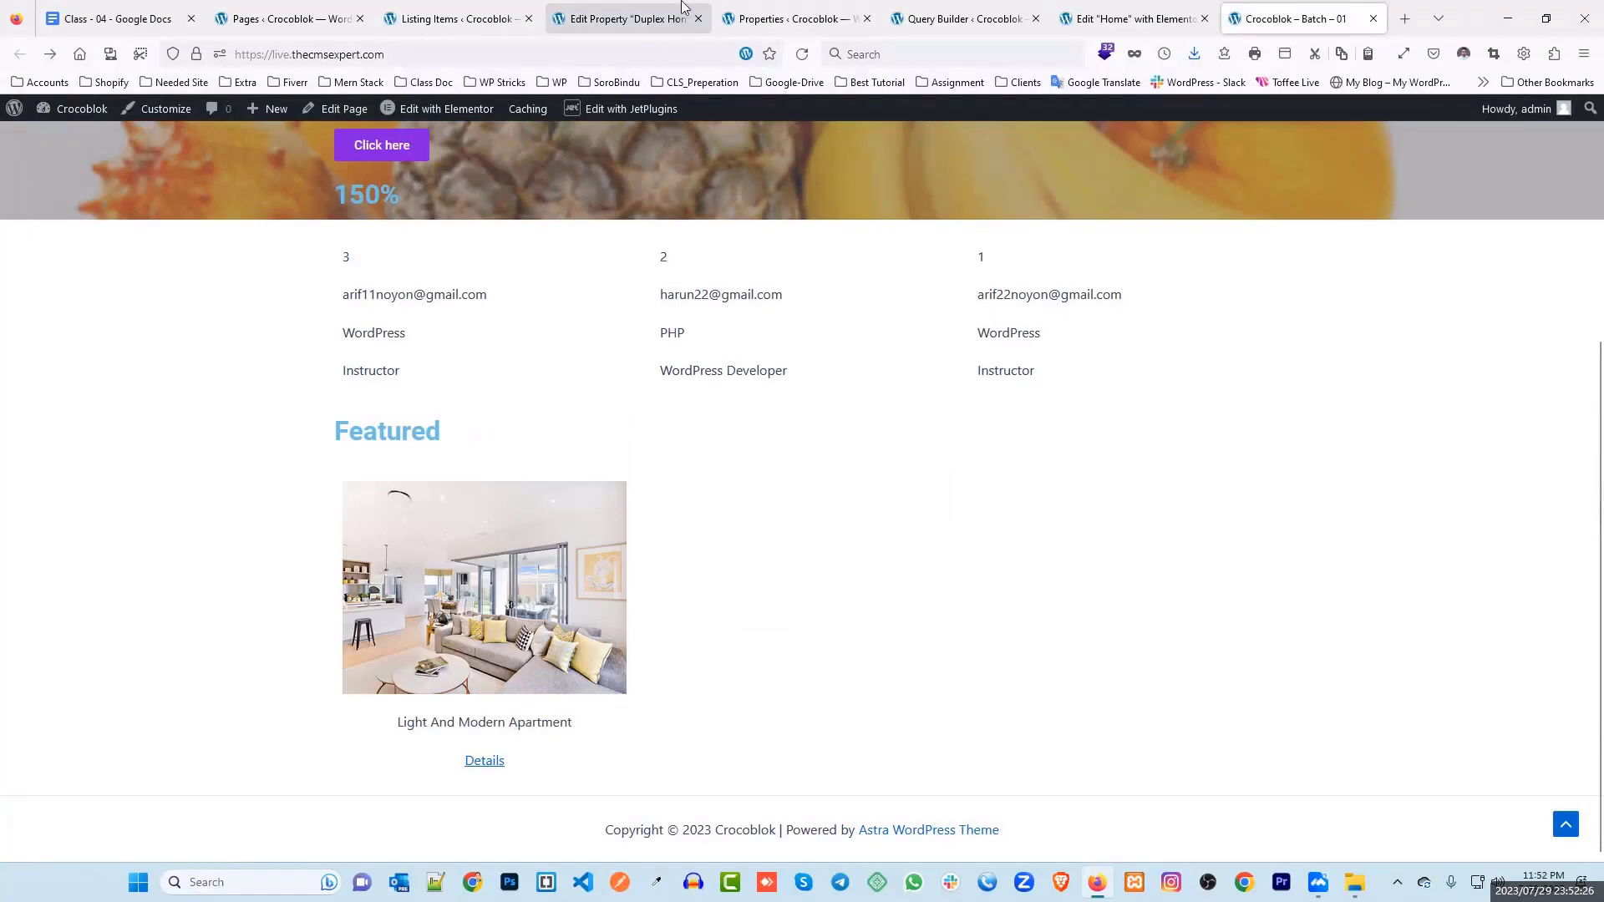
# Step: Switch Duplex Home's Feature Property back on and update the property
pyautogui.click(625, 18)
pyautogui.scroll(-8, 947, 420)
pyautogui.click(947, 414)
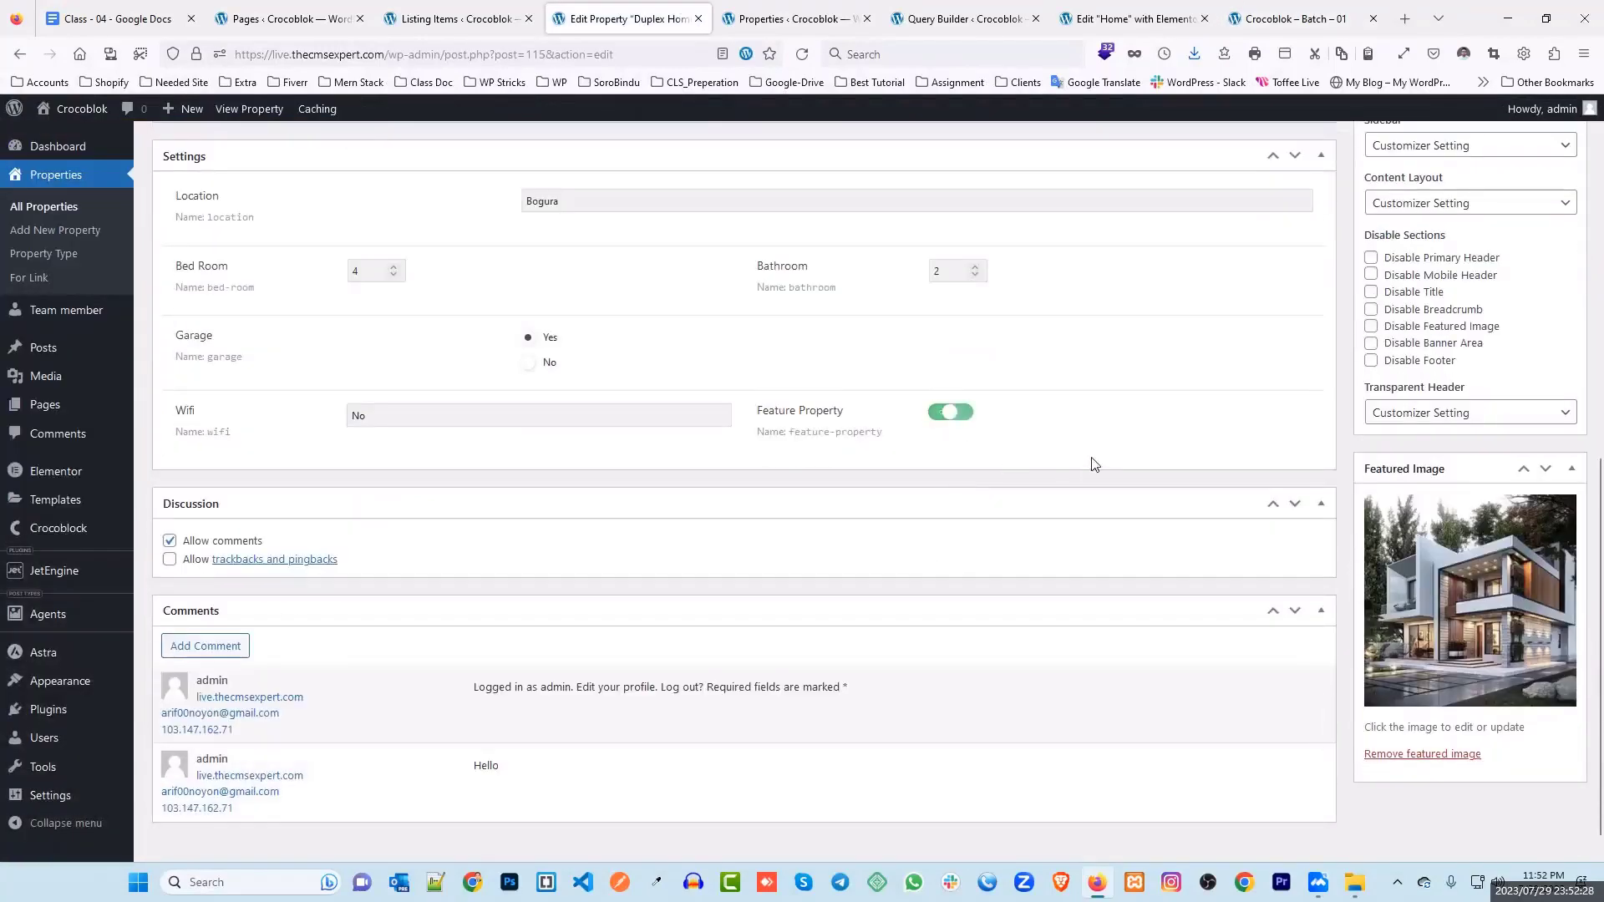
pyautogui.scroll(5, 1094, 456)
pyautogui.click(1558, 272)
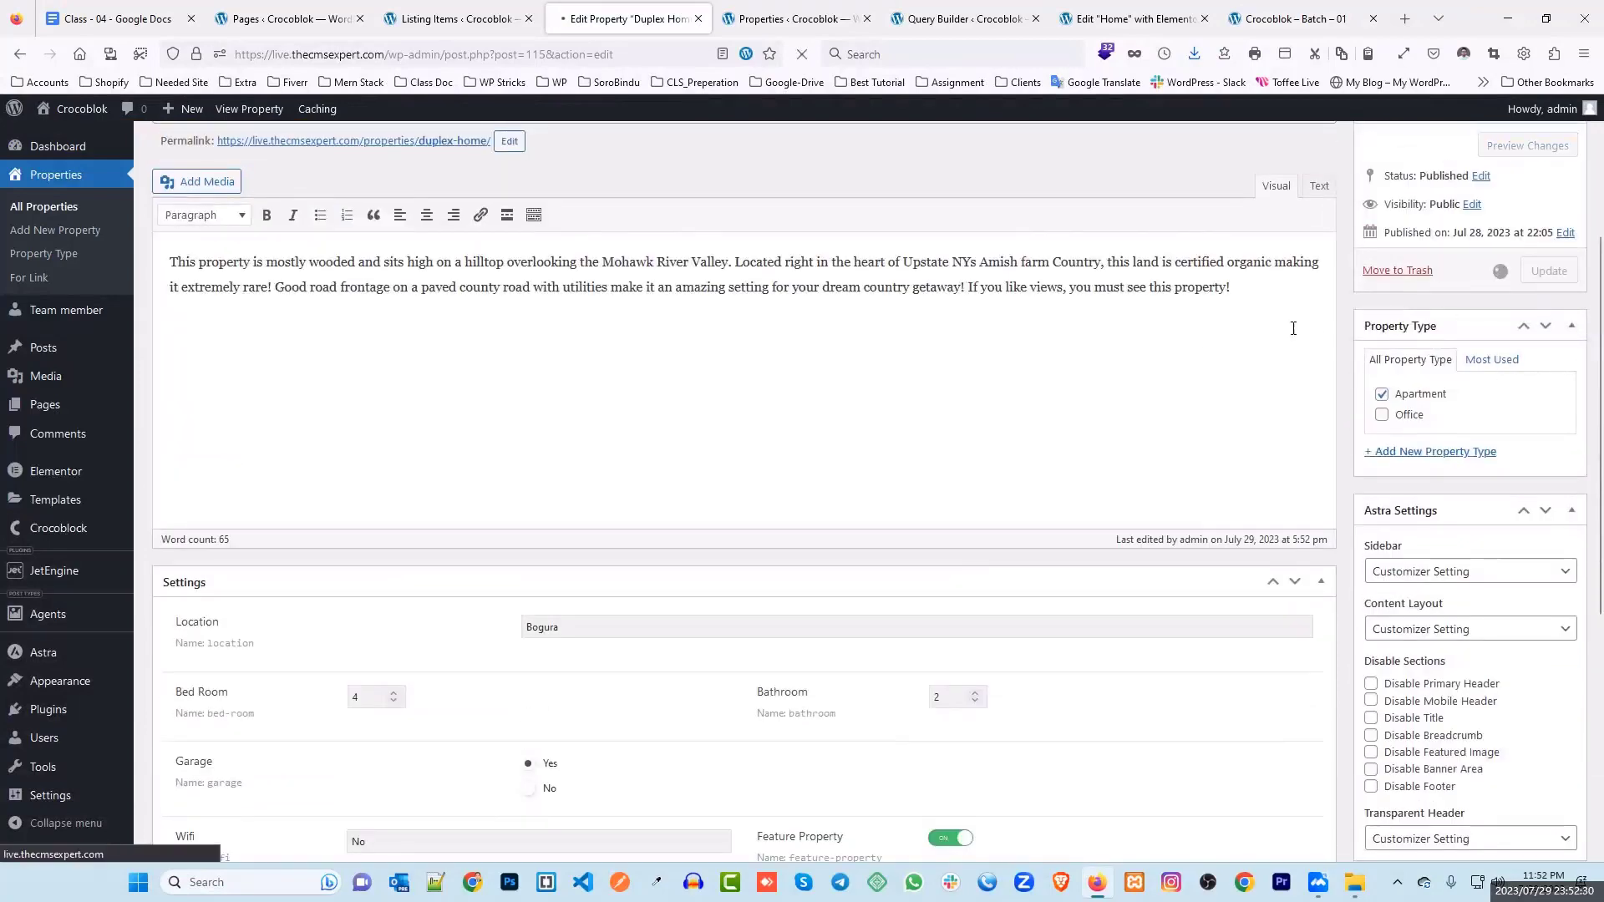
# Step: Reload the live homepage to recheck the Featured listing, and look at the Project list in the Class - 04 document
pyautogui.click(1294, 18)
pyautogui.click(803, 53)
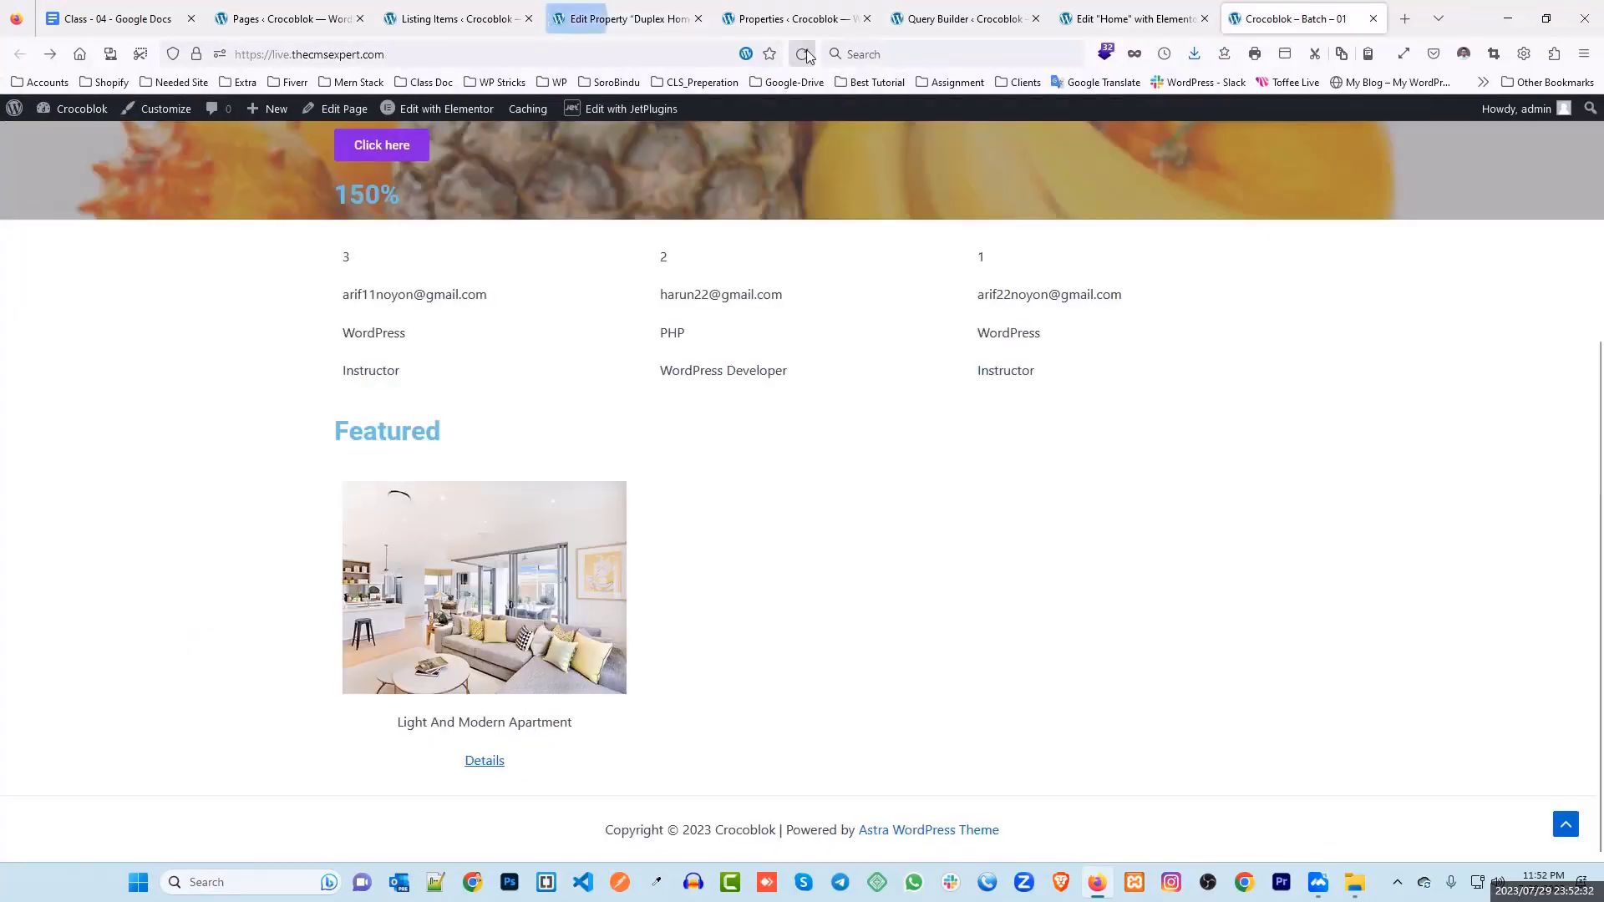
pyautogui.scroll(-1, 560, 713)
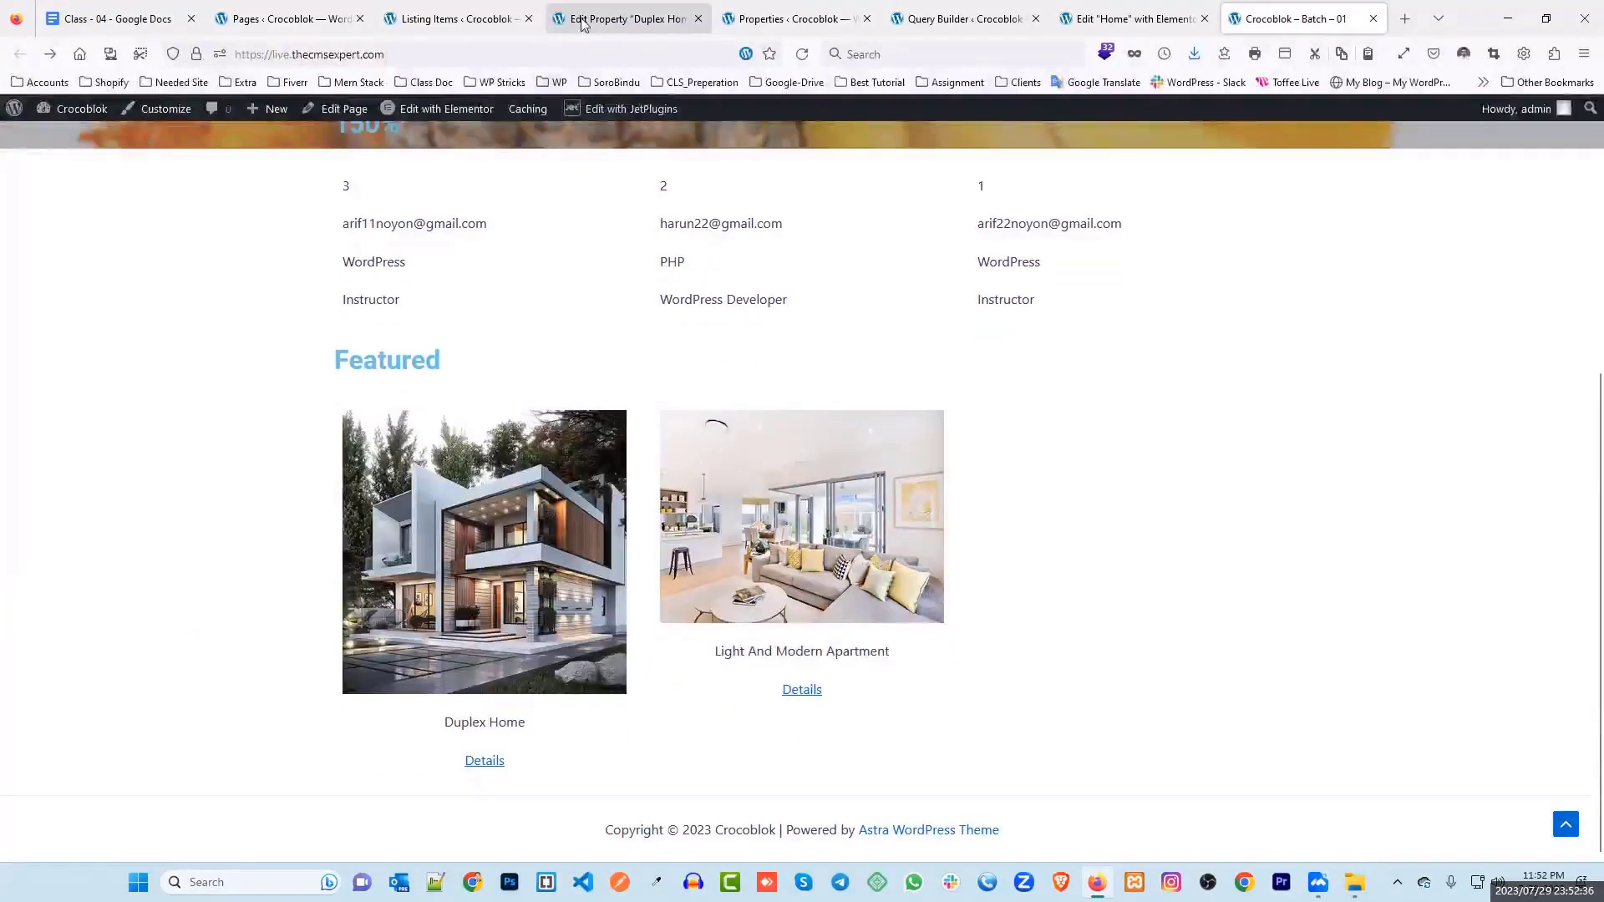
pyautogui.click(117, 18)
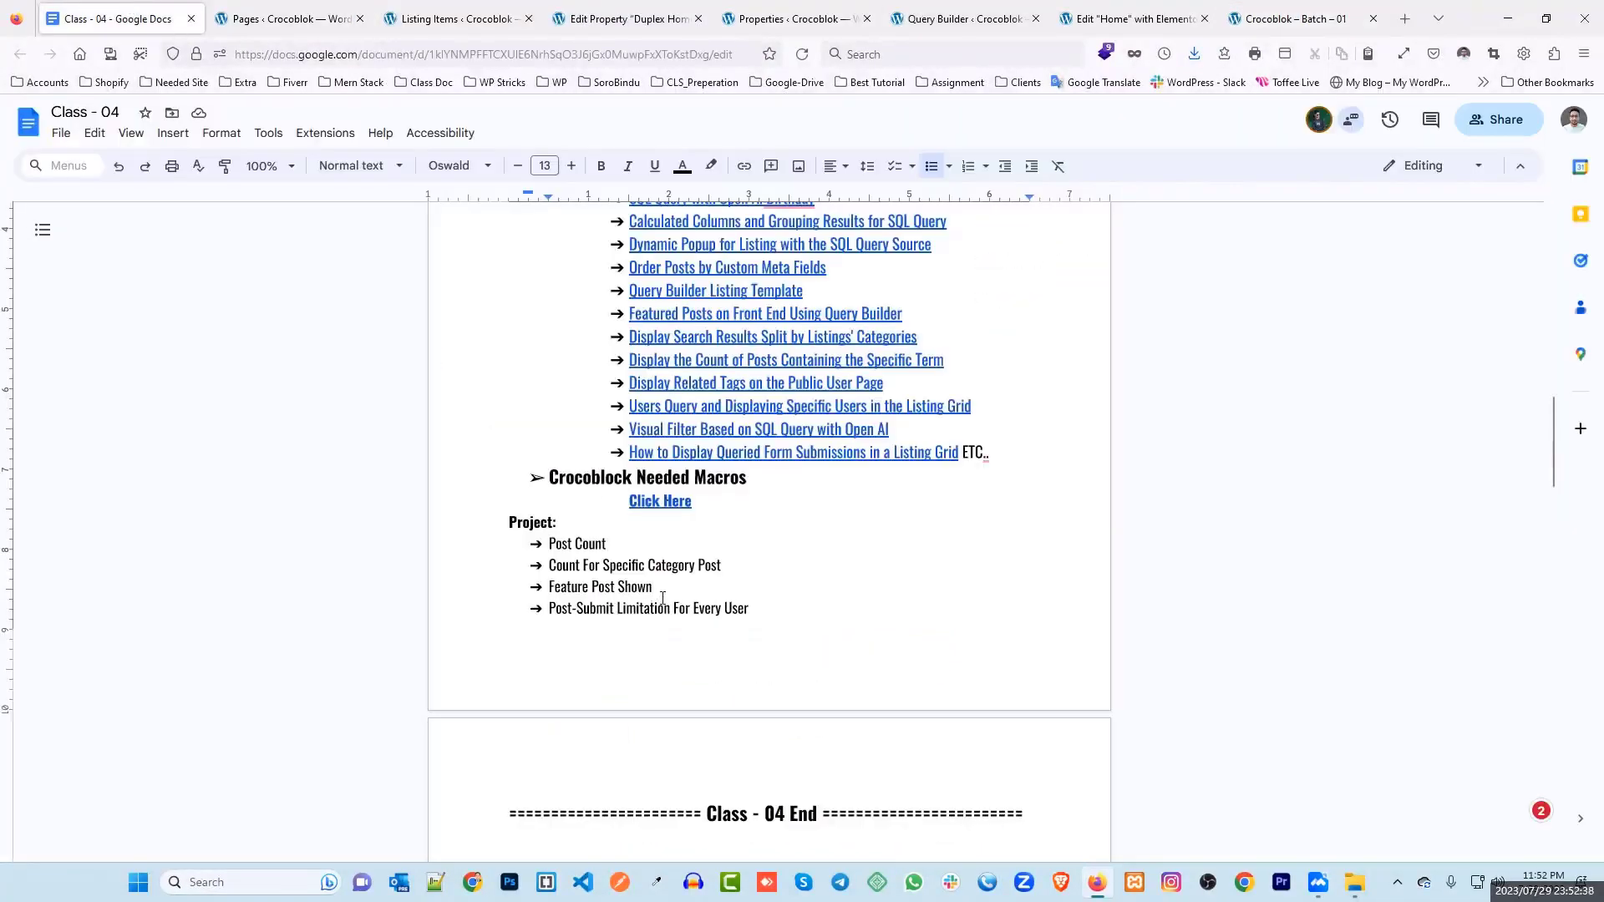
# Step: Review the comparison operators of the feature-property meta query clause, trying Not like and restoring Equal (=)
pyautogui.click(986, 18)
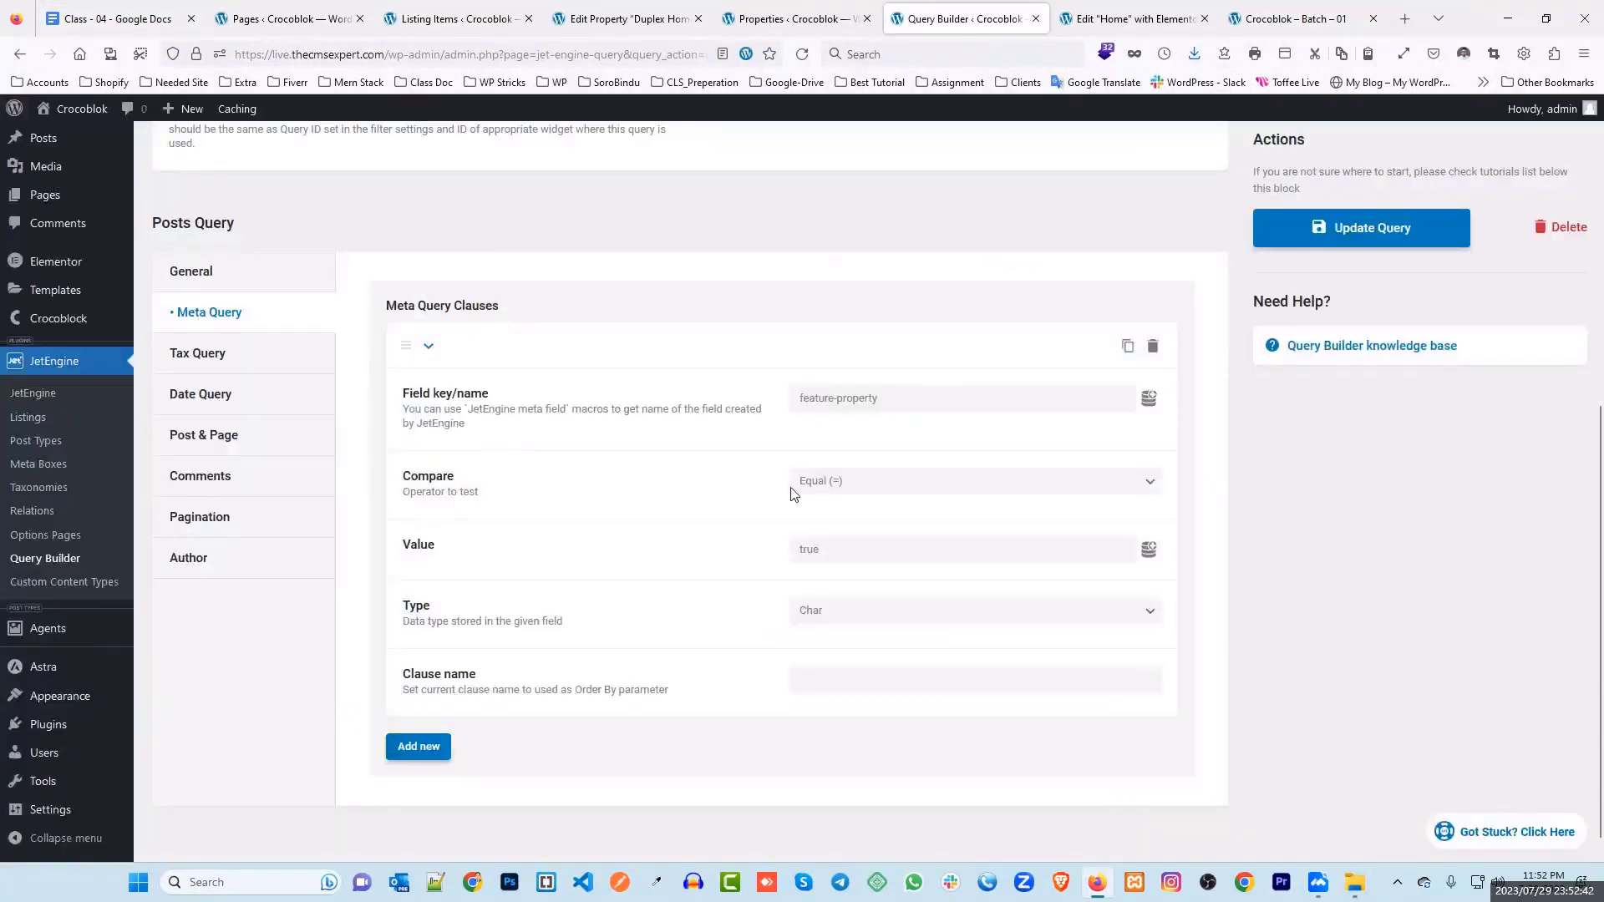
pyautogui.click(839, 490)
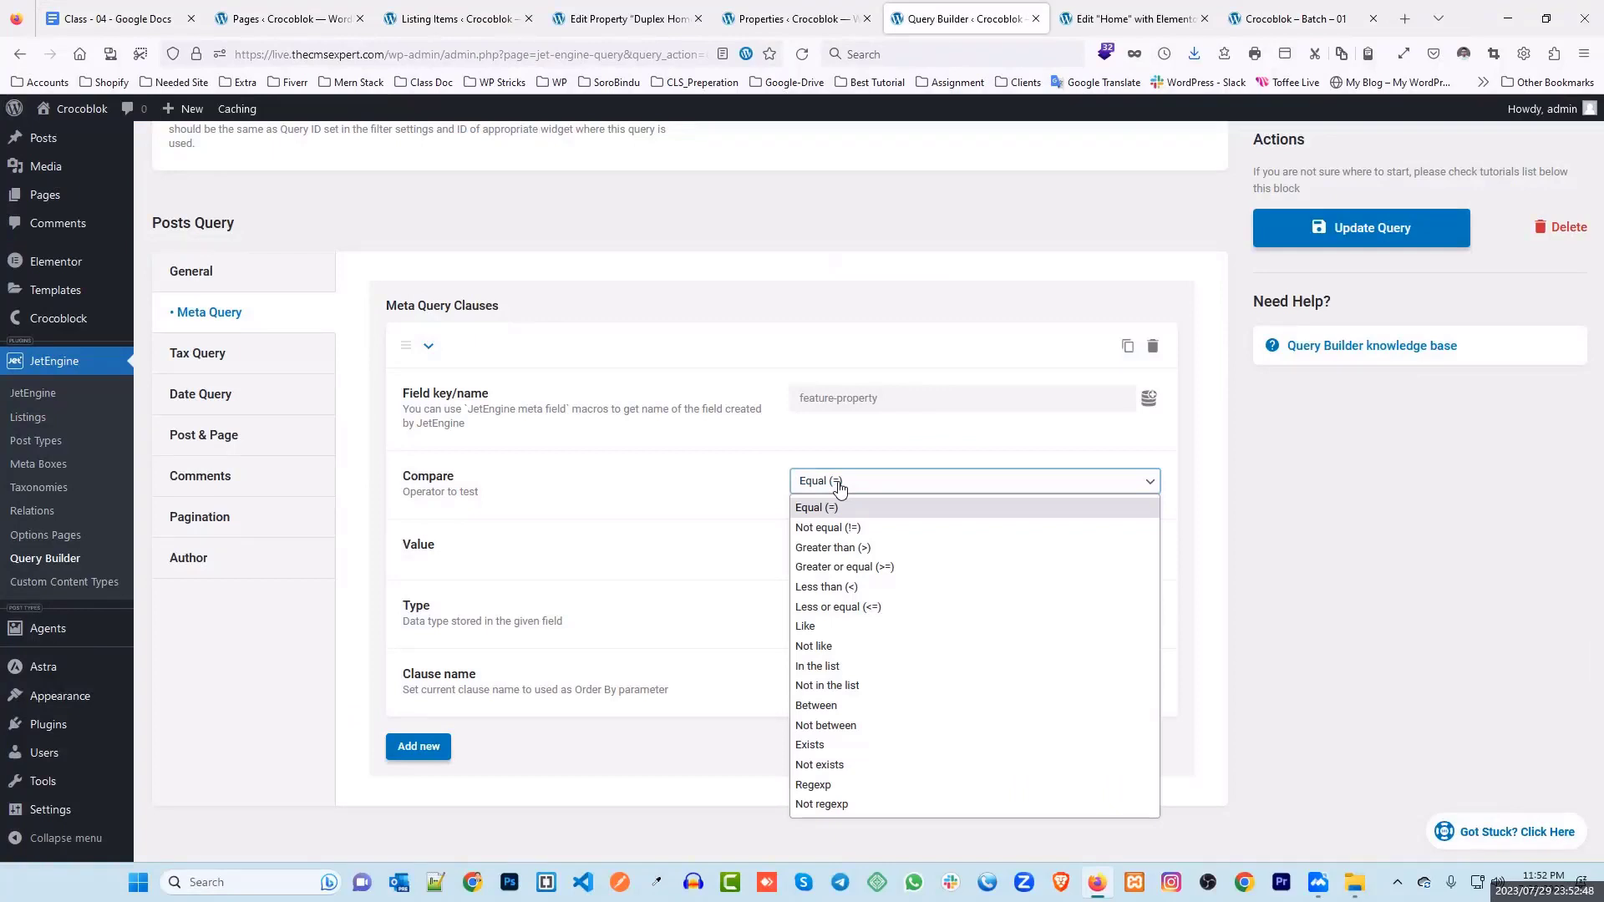
pyautogui.click(690, 501)
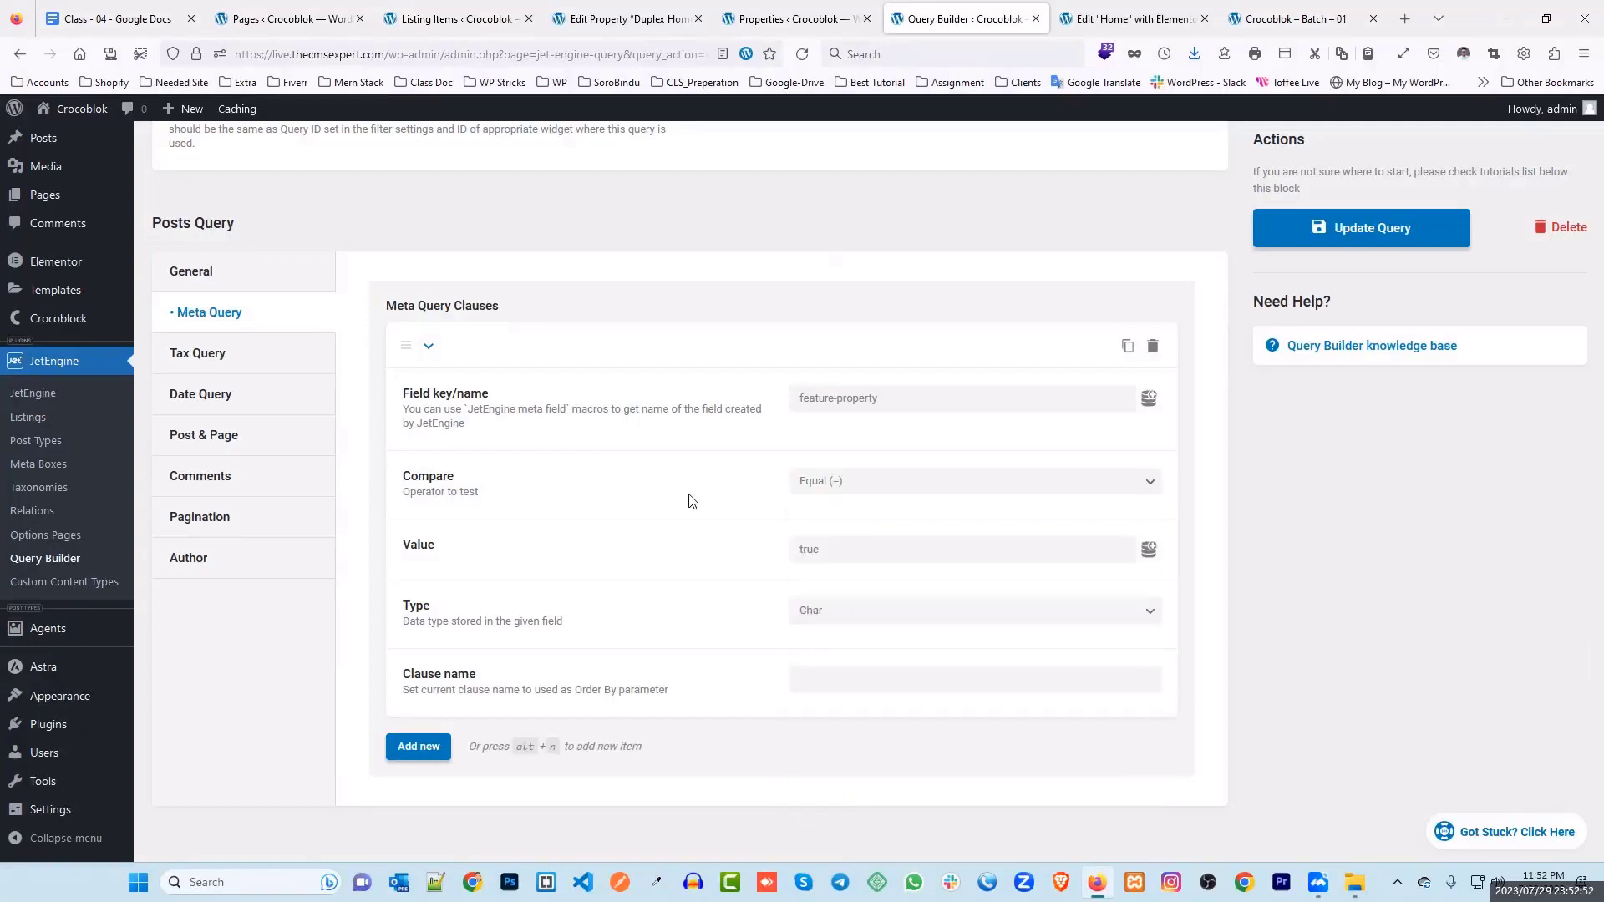
pyautogui.click(854, 491)
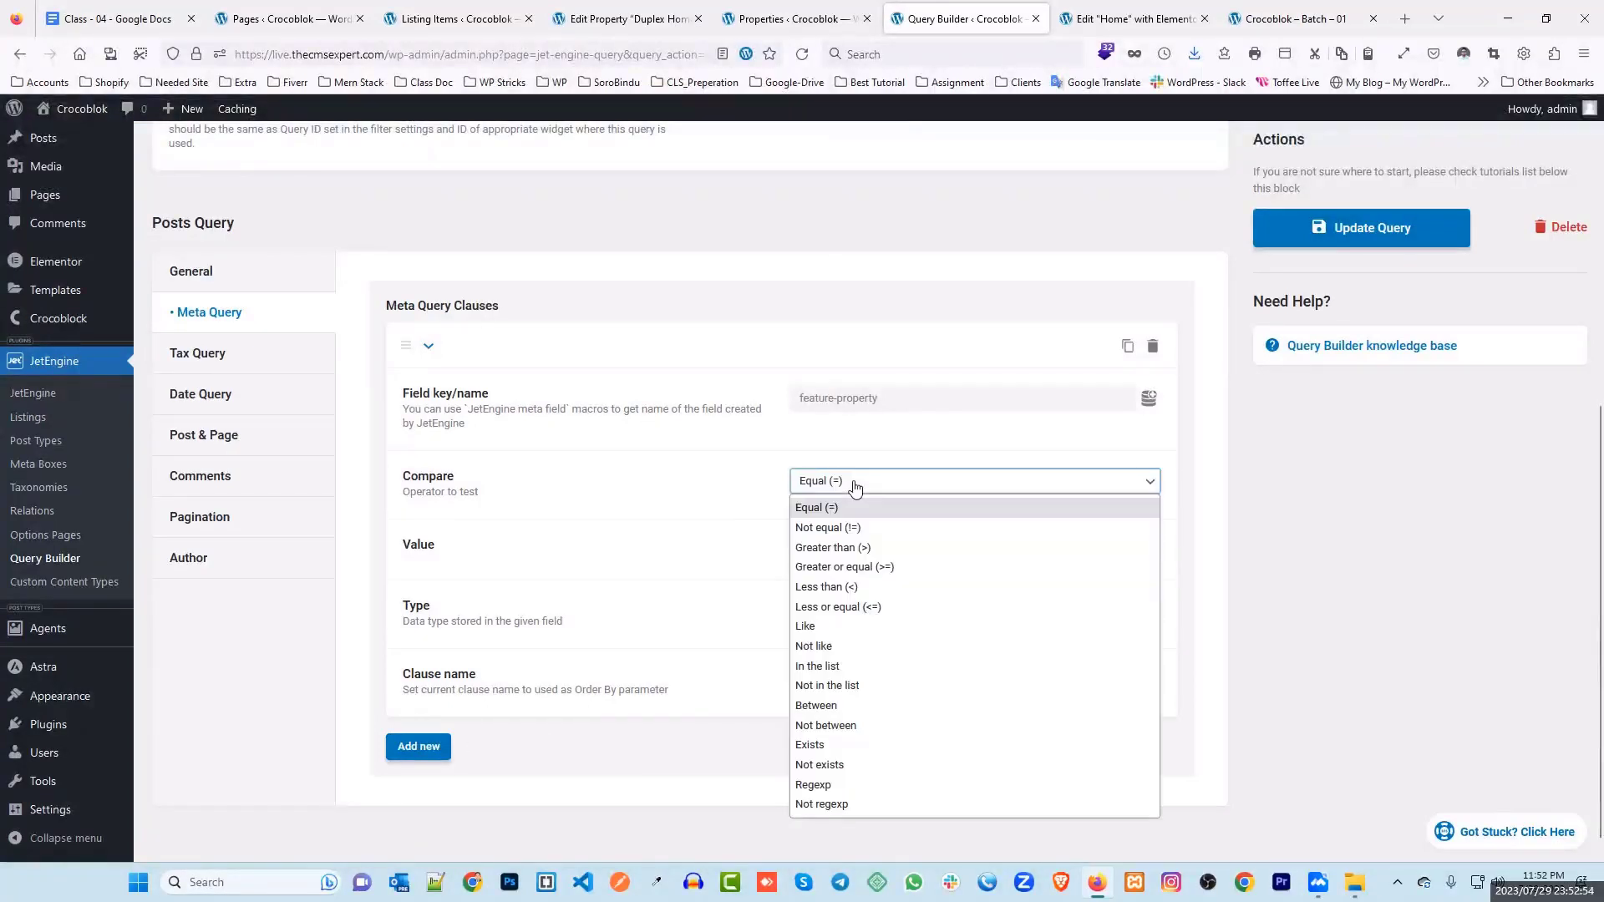
pyautogui.click(840, 647)
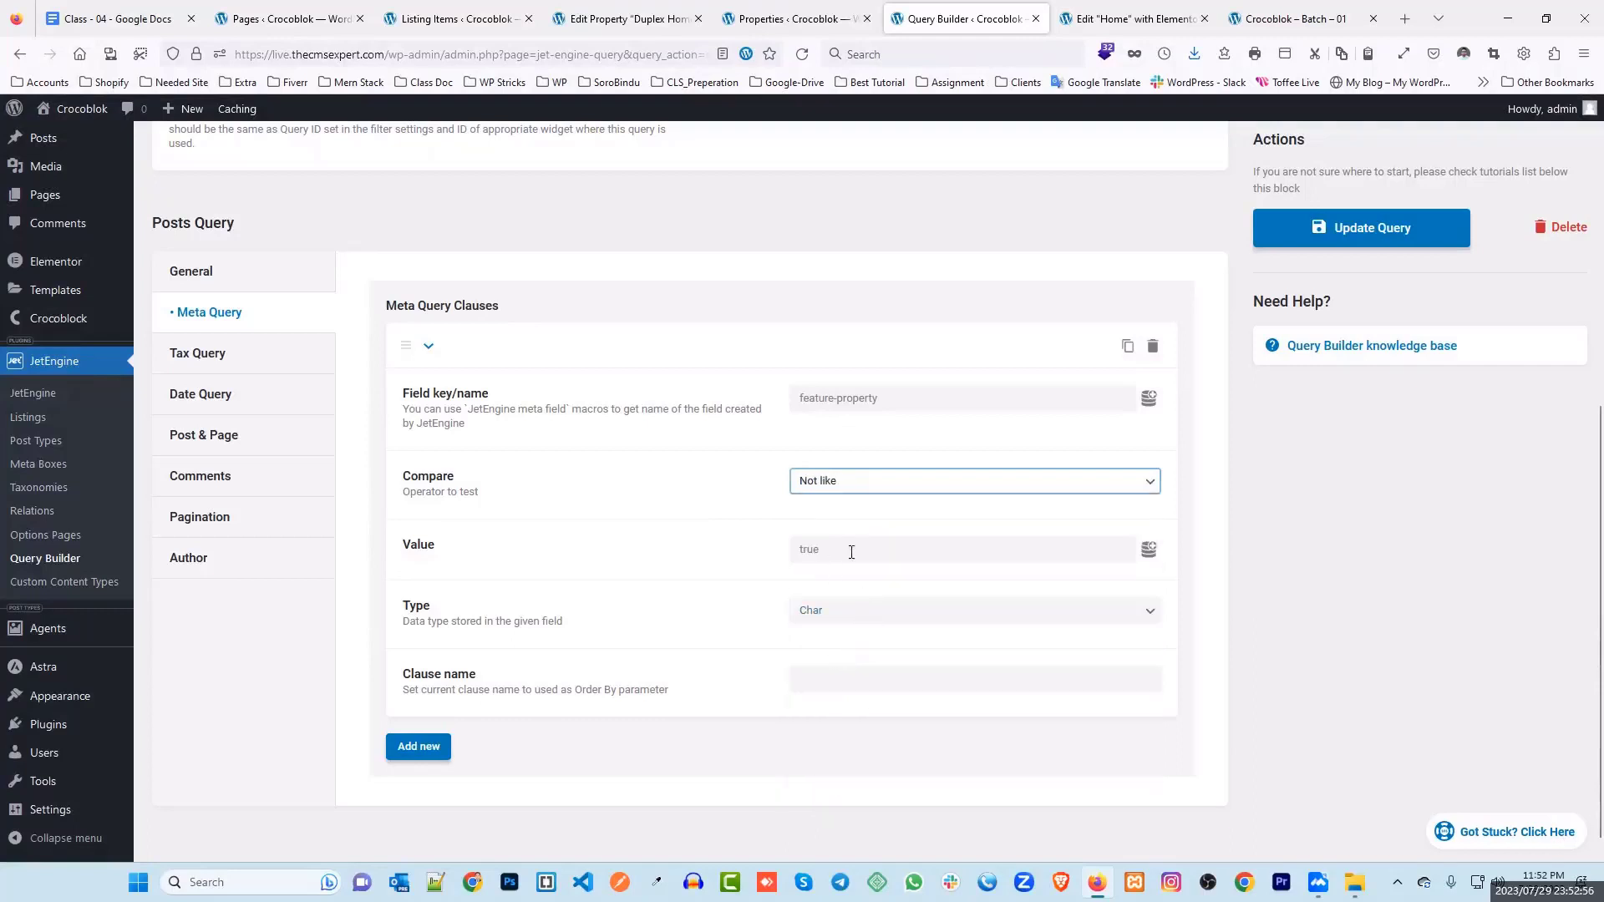
pyautogui.click(860, 497)
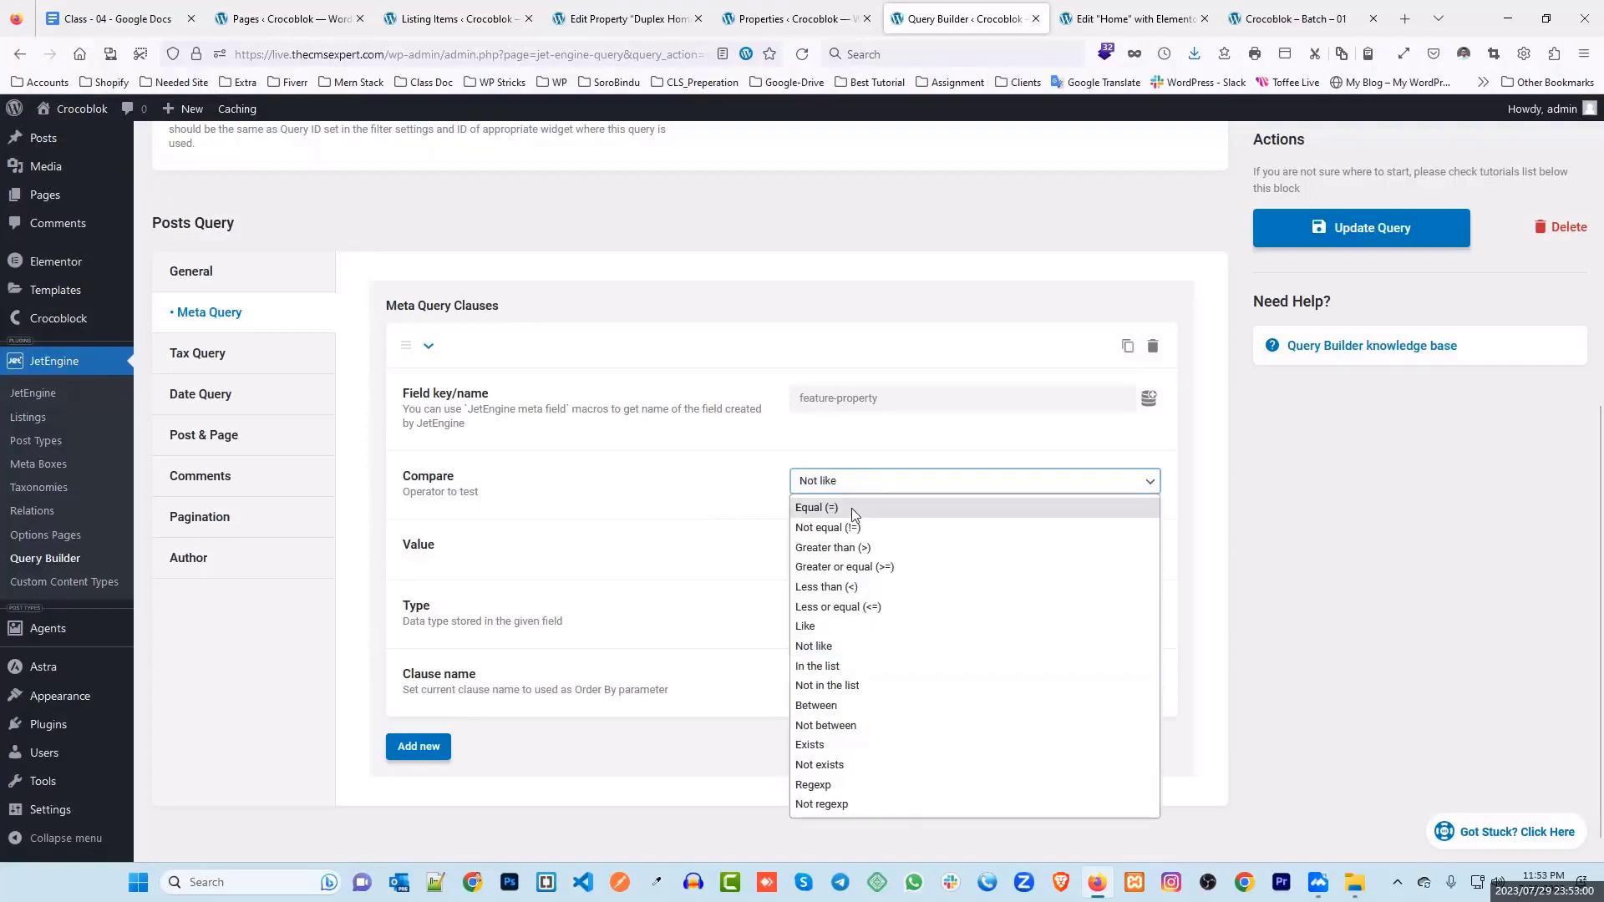
pyautogui.click(850, 508)
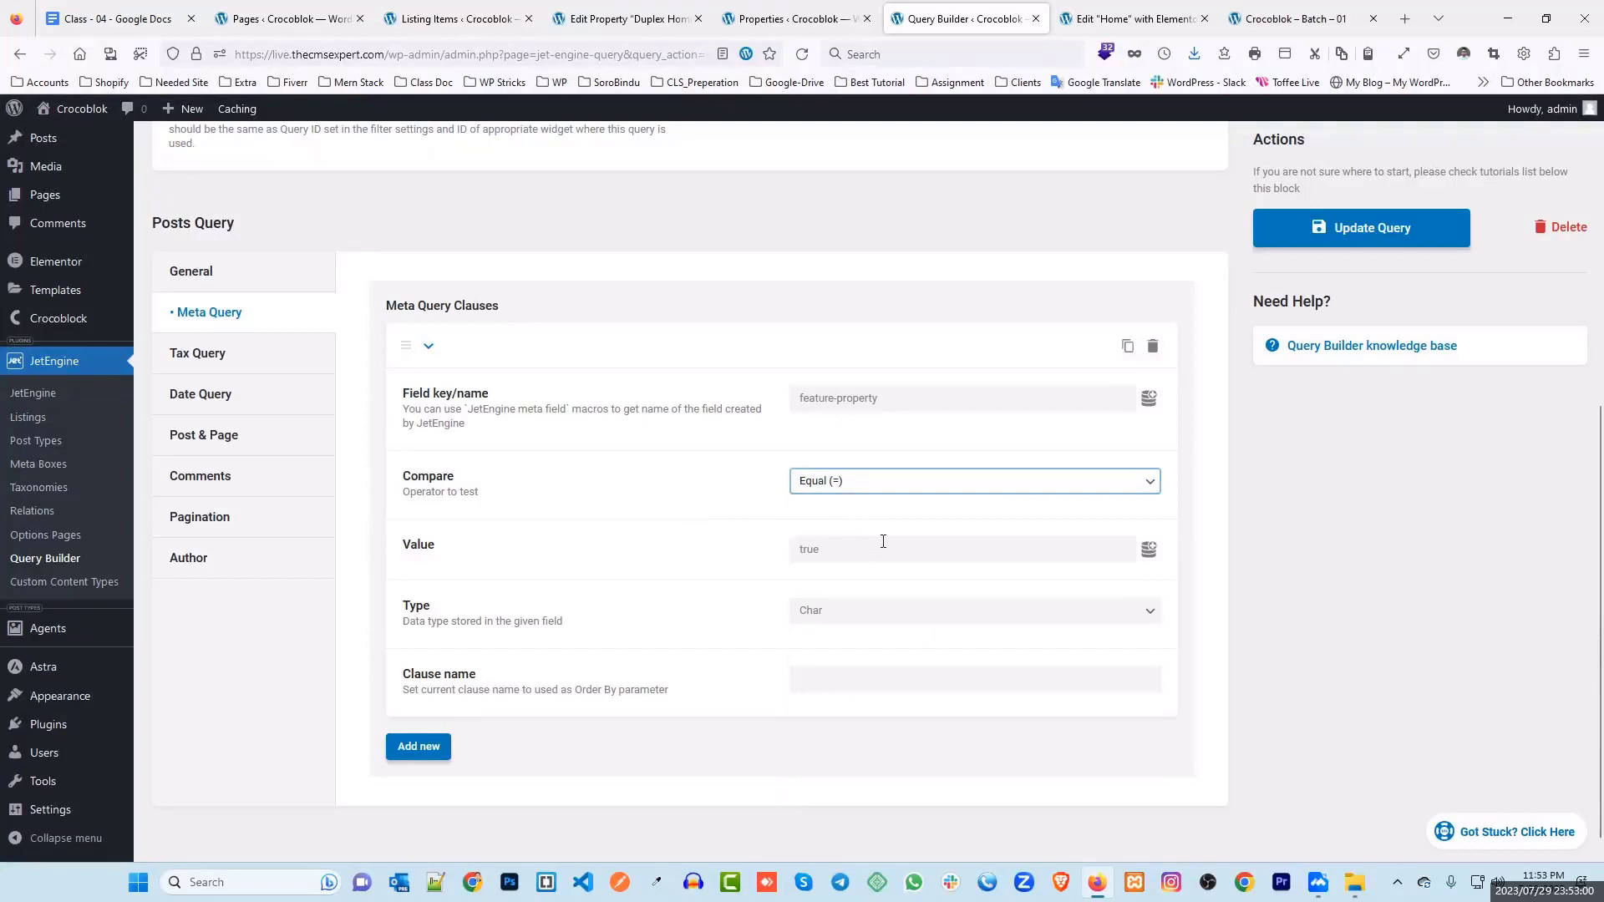
pyautogui.click(859, 477)
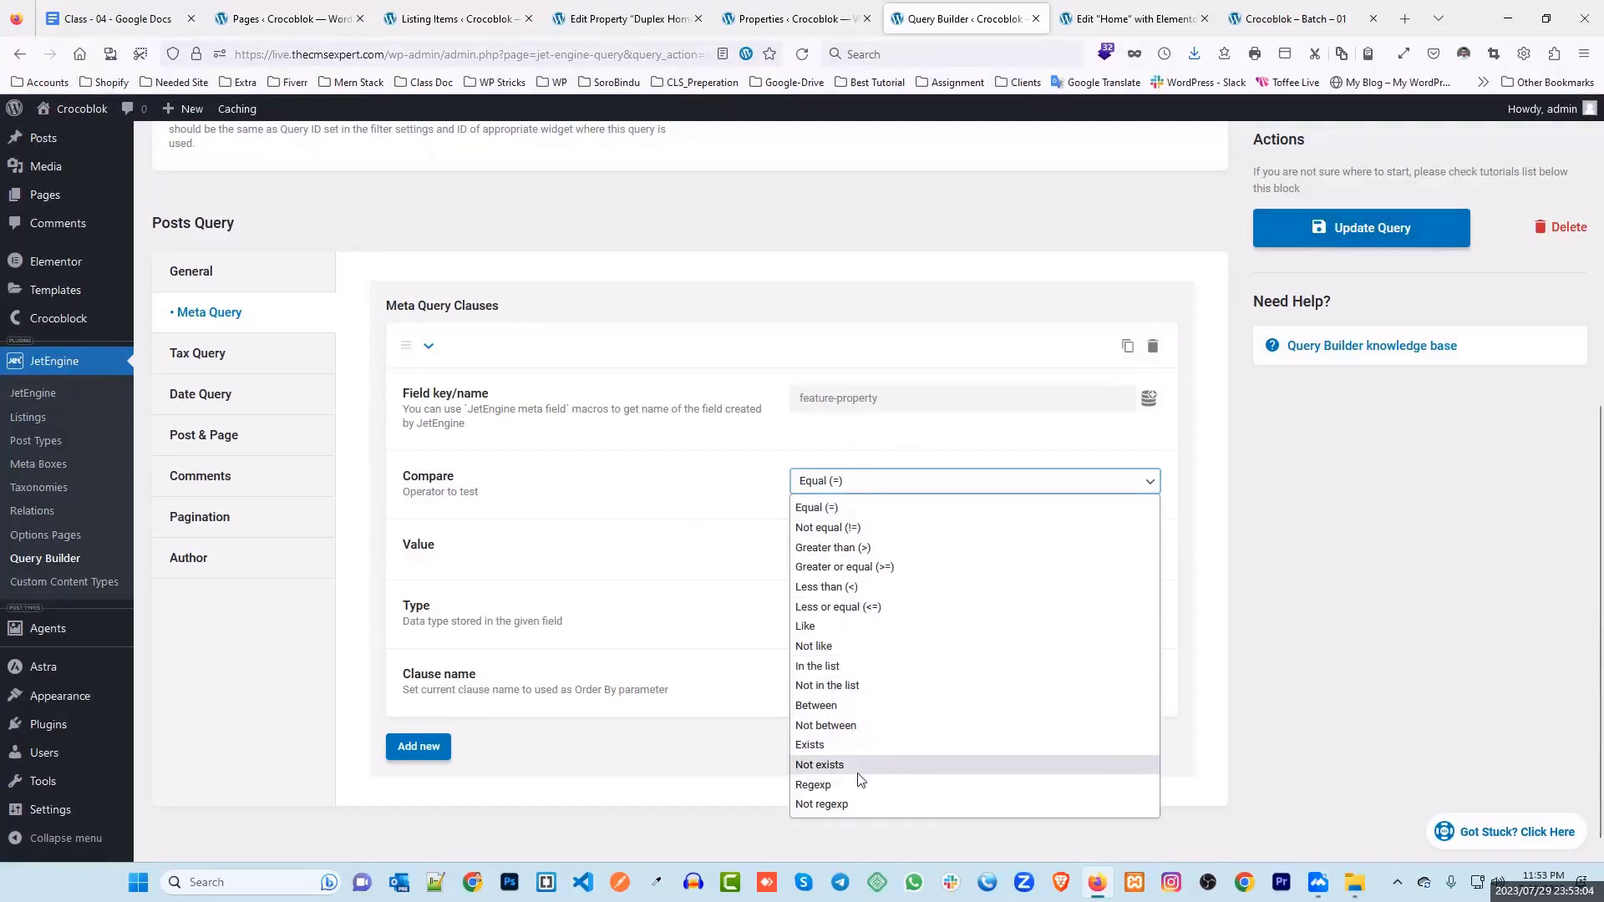
pyautogui.click(663, 612)
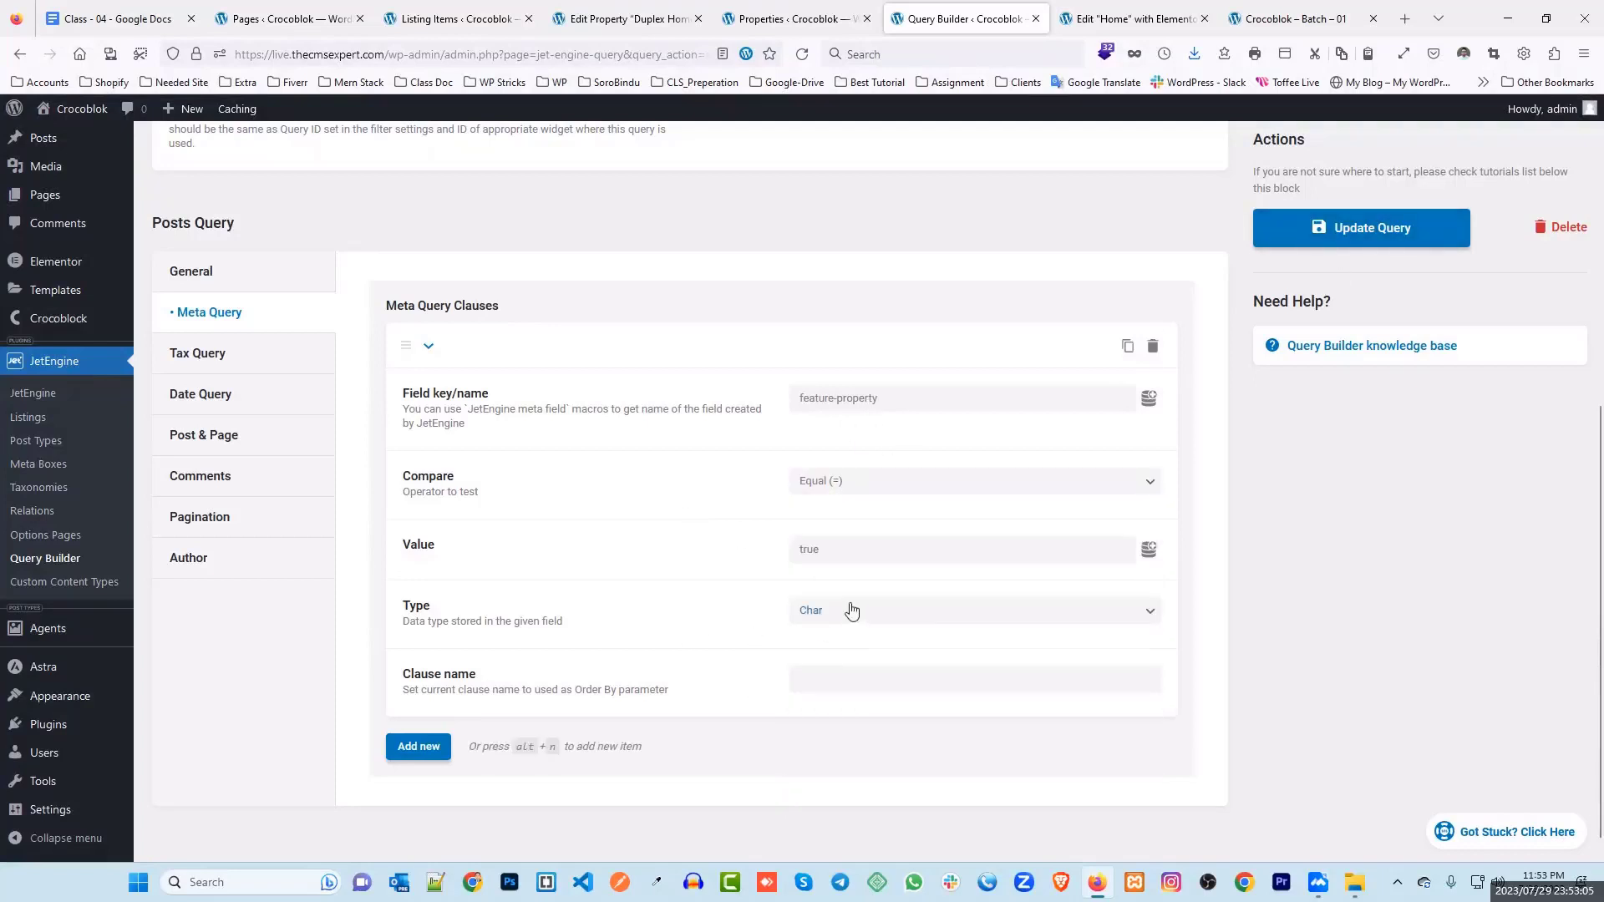
# Step: Try the Numeric type with a value of 2 in the feature-property clause and review the other data types
pyautogui.click(831, 548)
pyautogui.moveTo(831, 549); pyautogui.dragTo(759, 551)
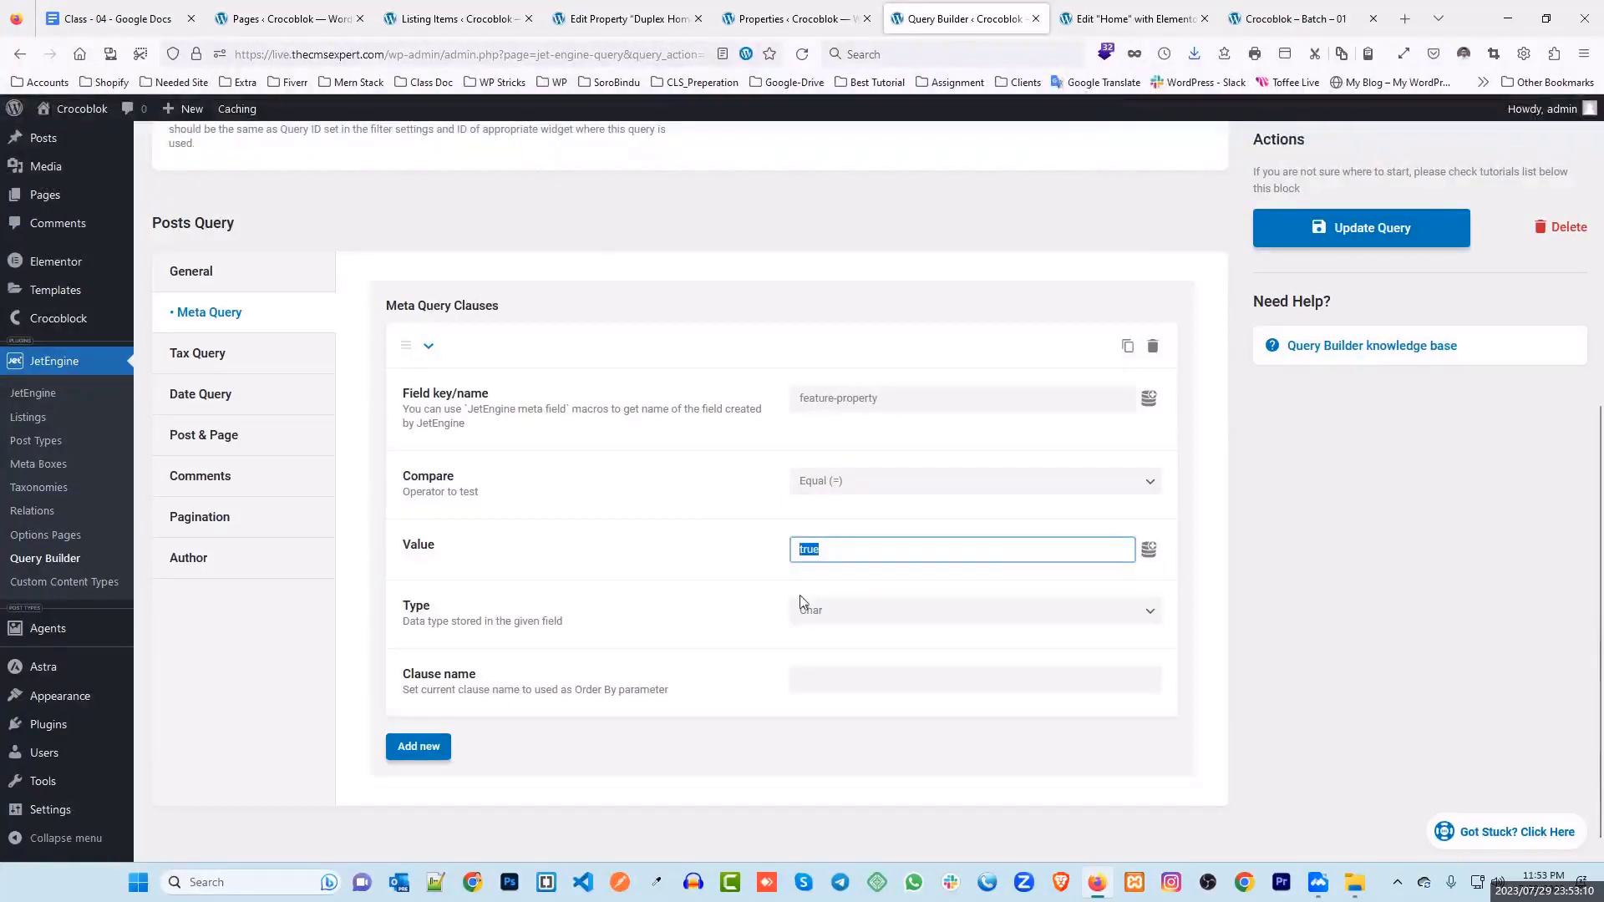
pyautogui.click(827, 611)
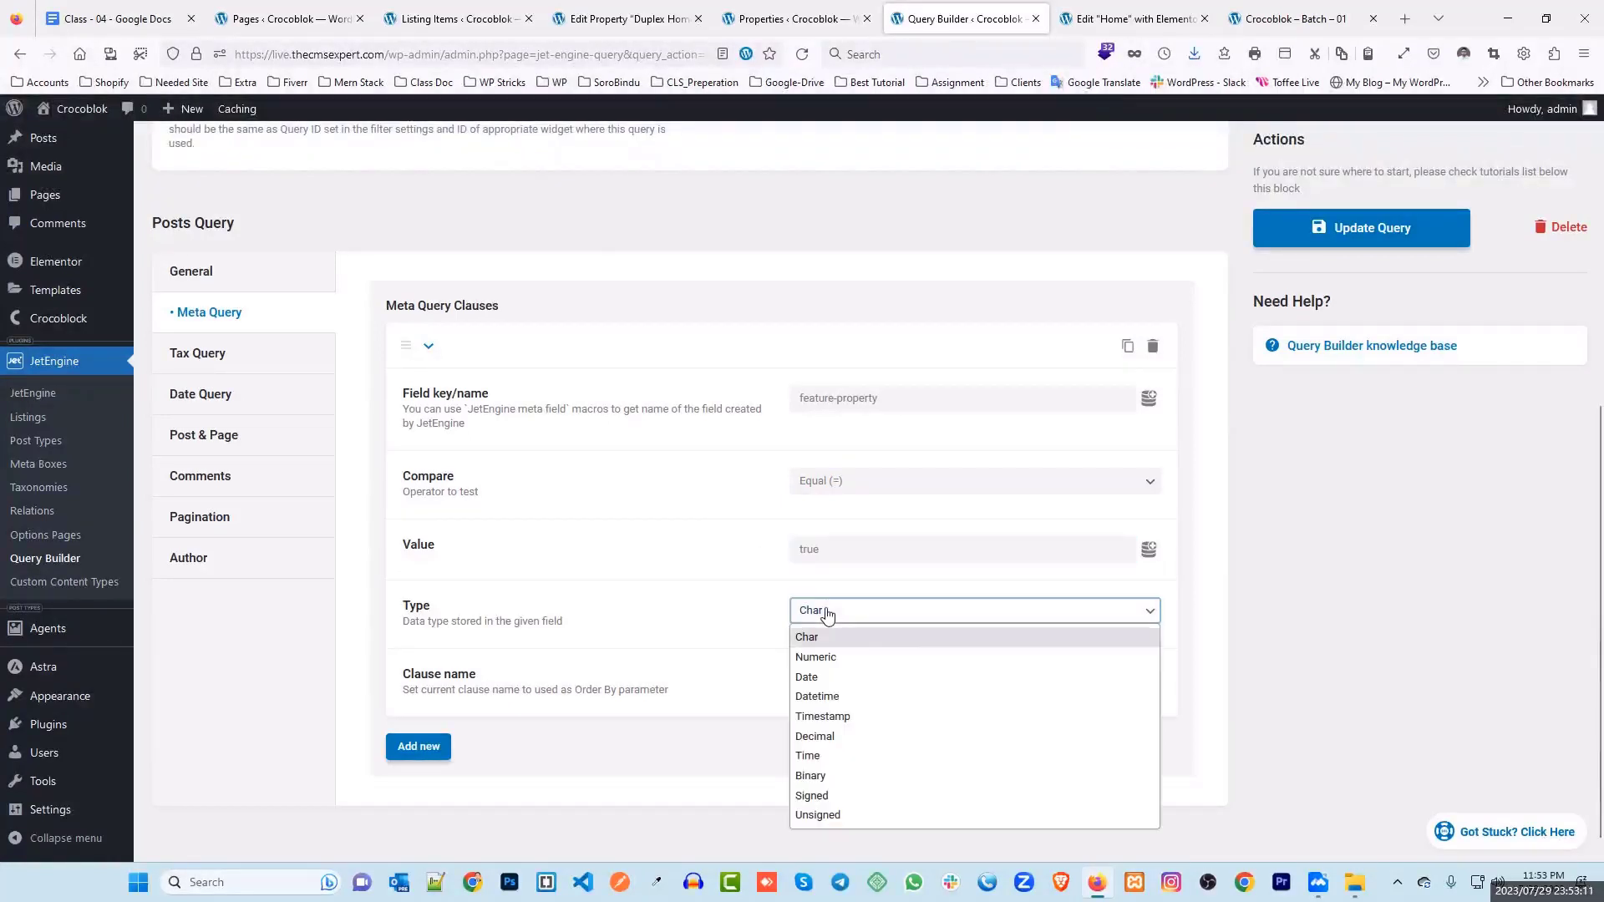
pyautogui.click(810, 659)
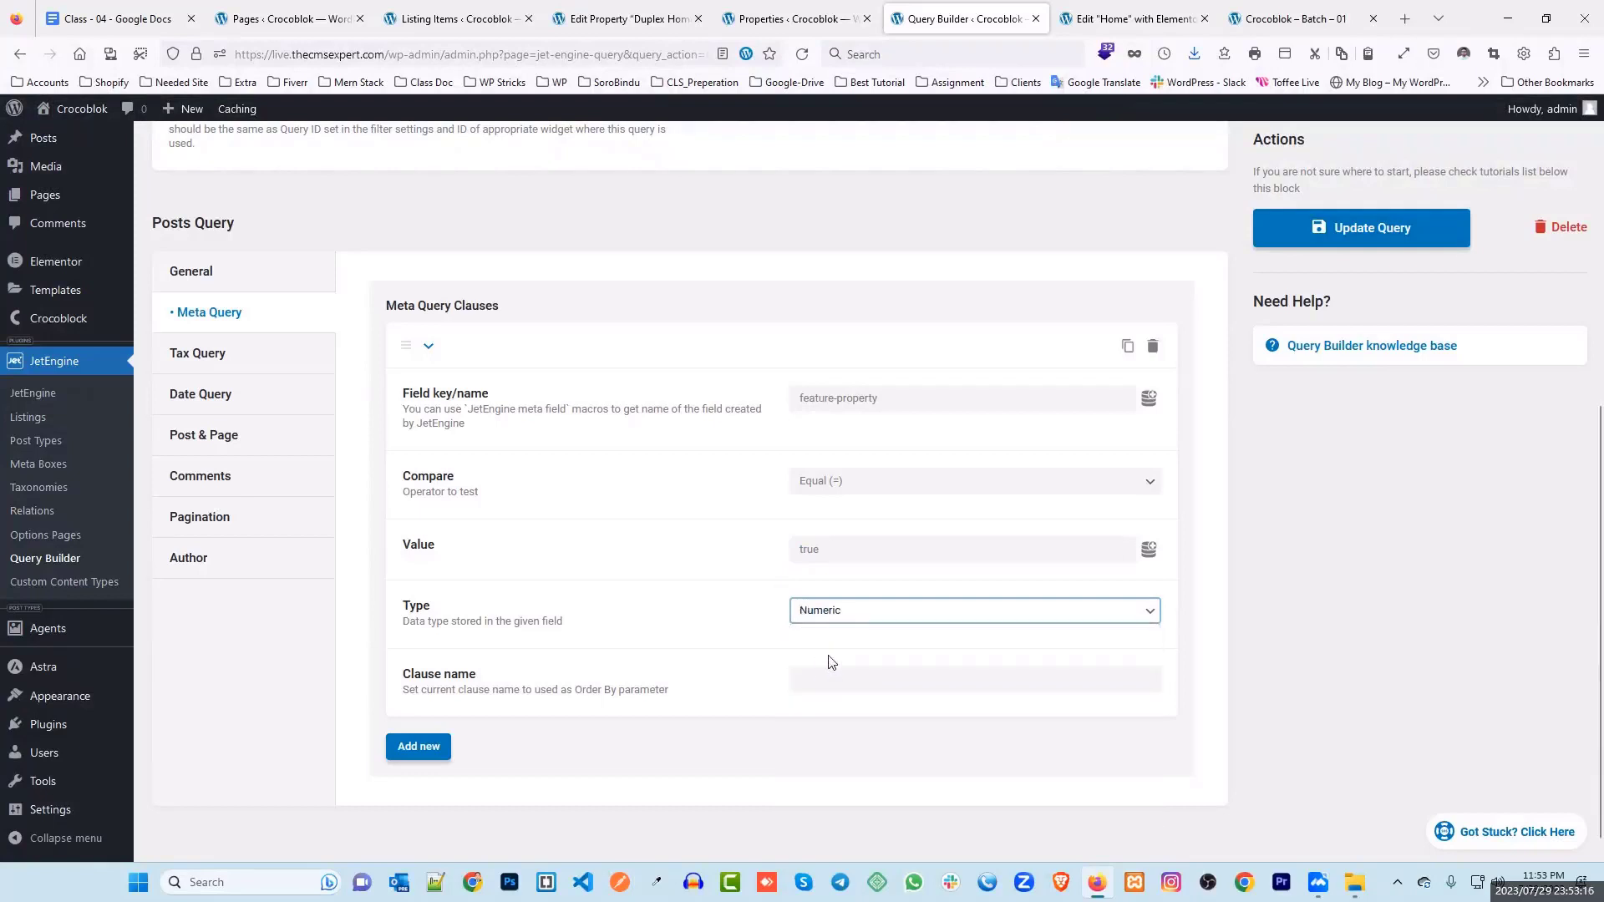
pyautogui.moveTo(845, 546); pyautogui.dragTo(777, 553)
pyautogui.write('2')
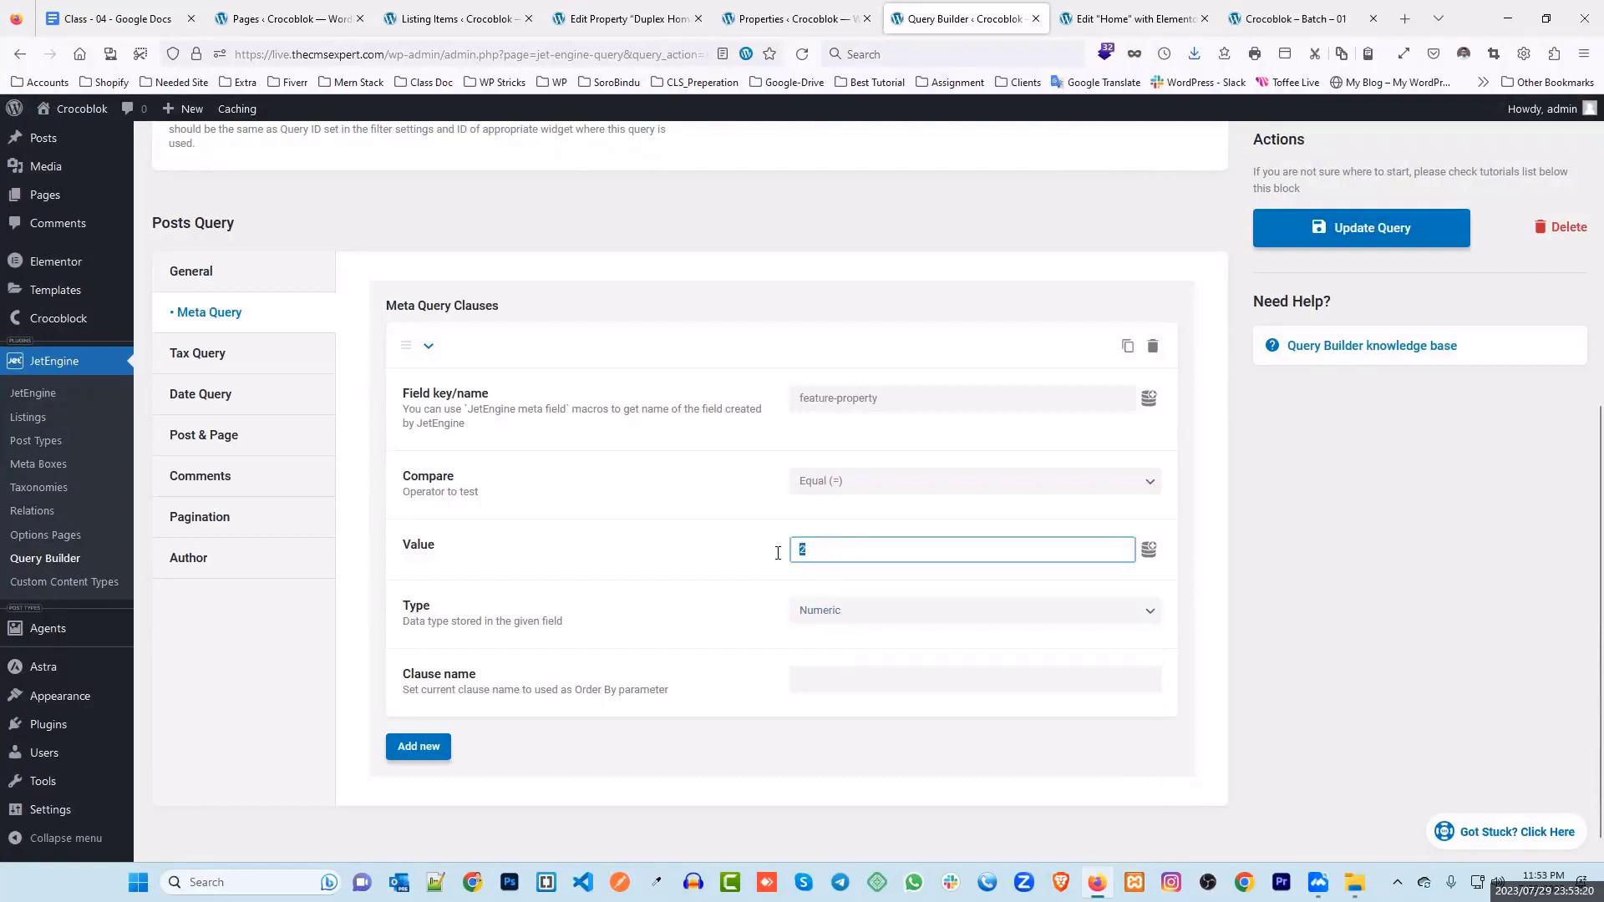
pyautogui.click(831, 612)
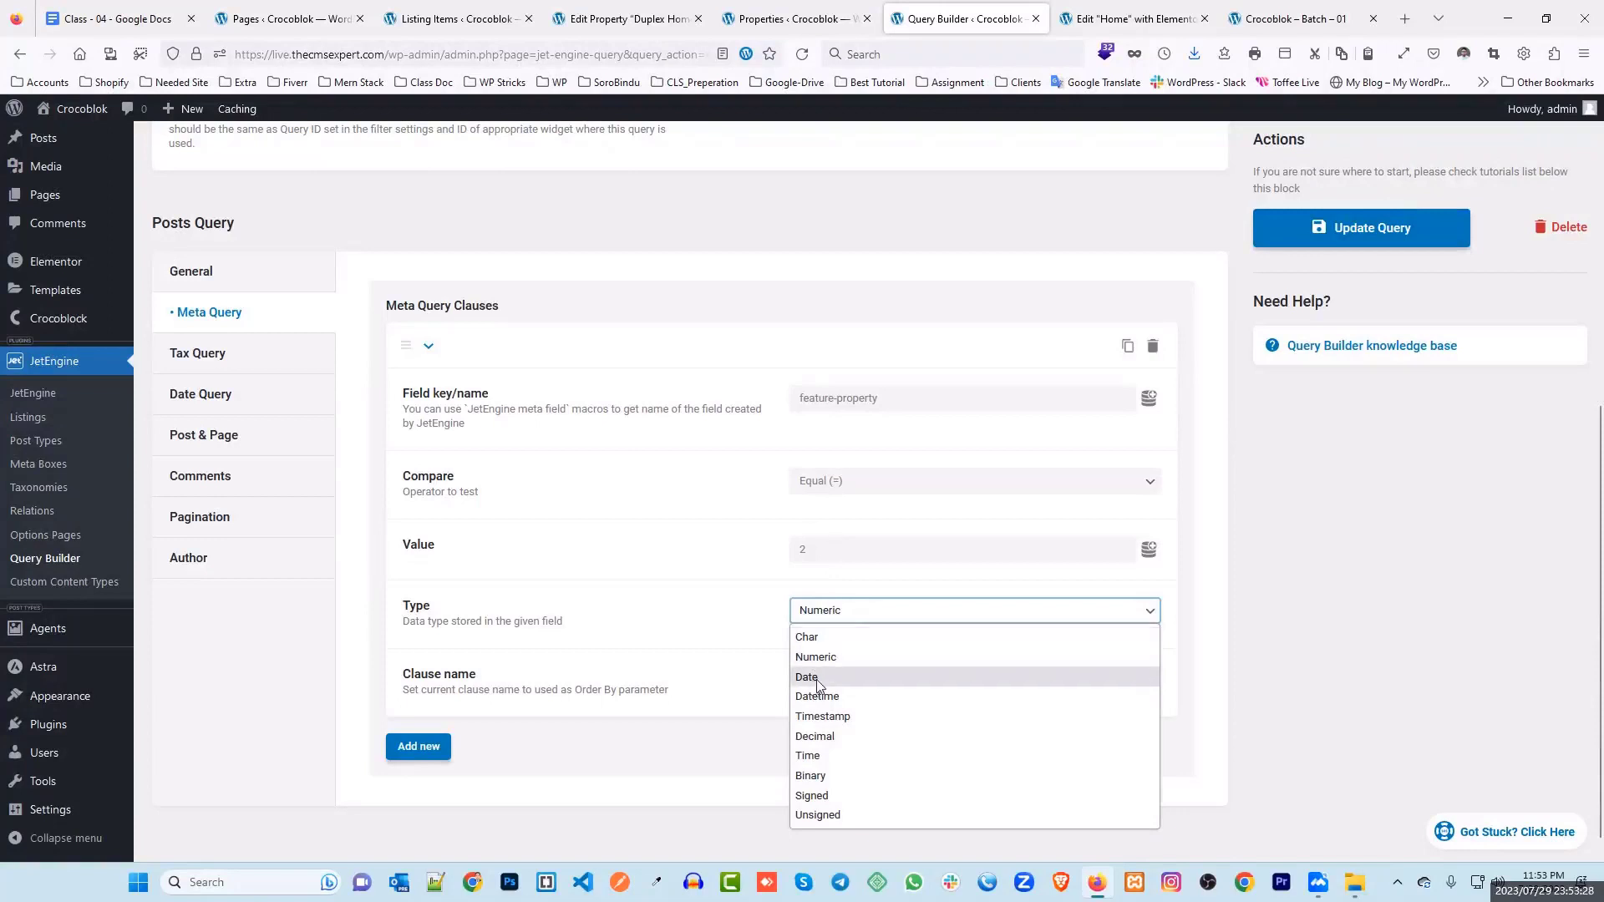
pyautogui.click(785, 571)
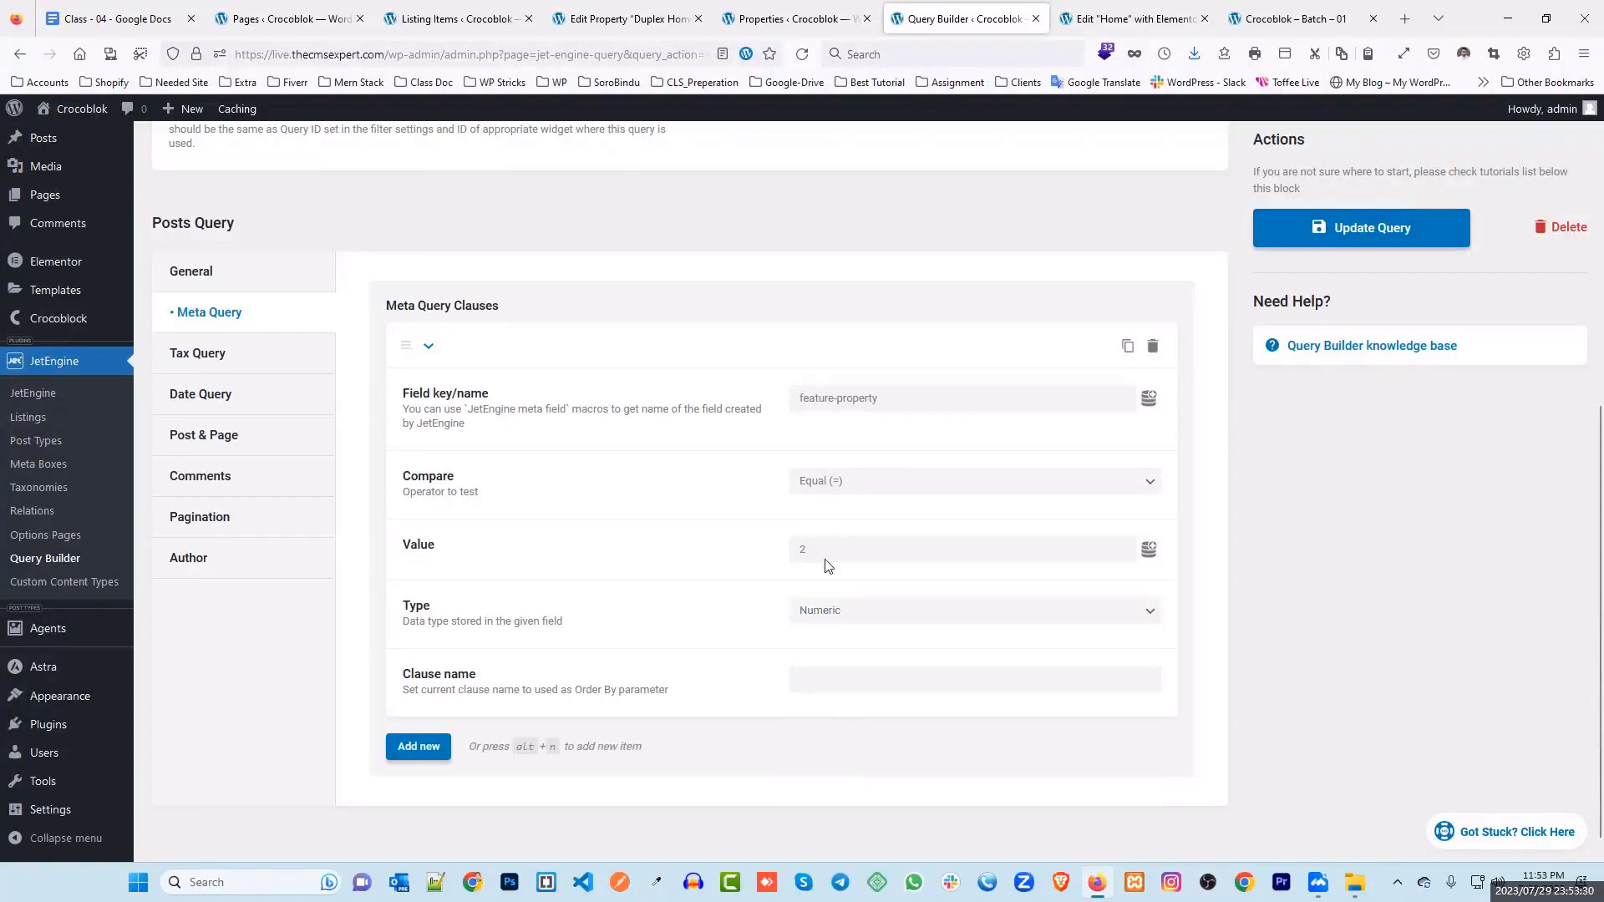
# Step: Delete the feature-property clause from the posts query's meta query
pyautogui.click(1152, 346)
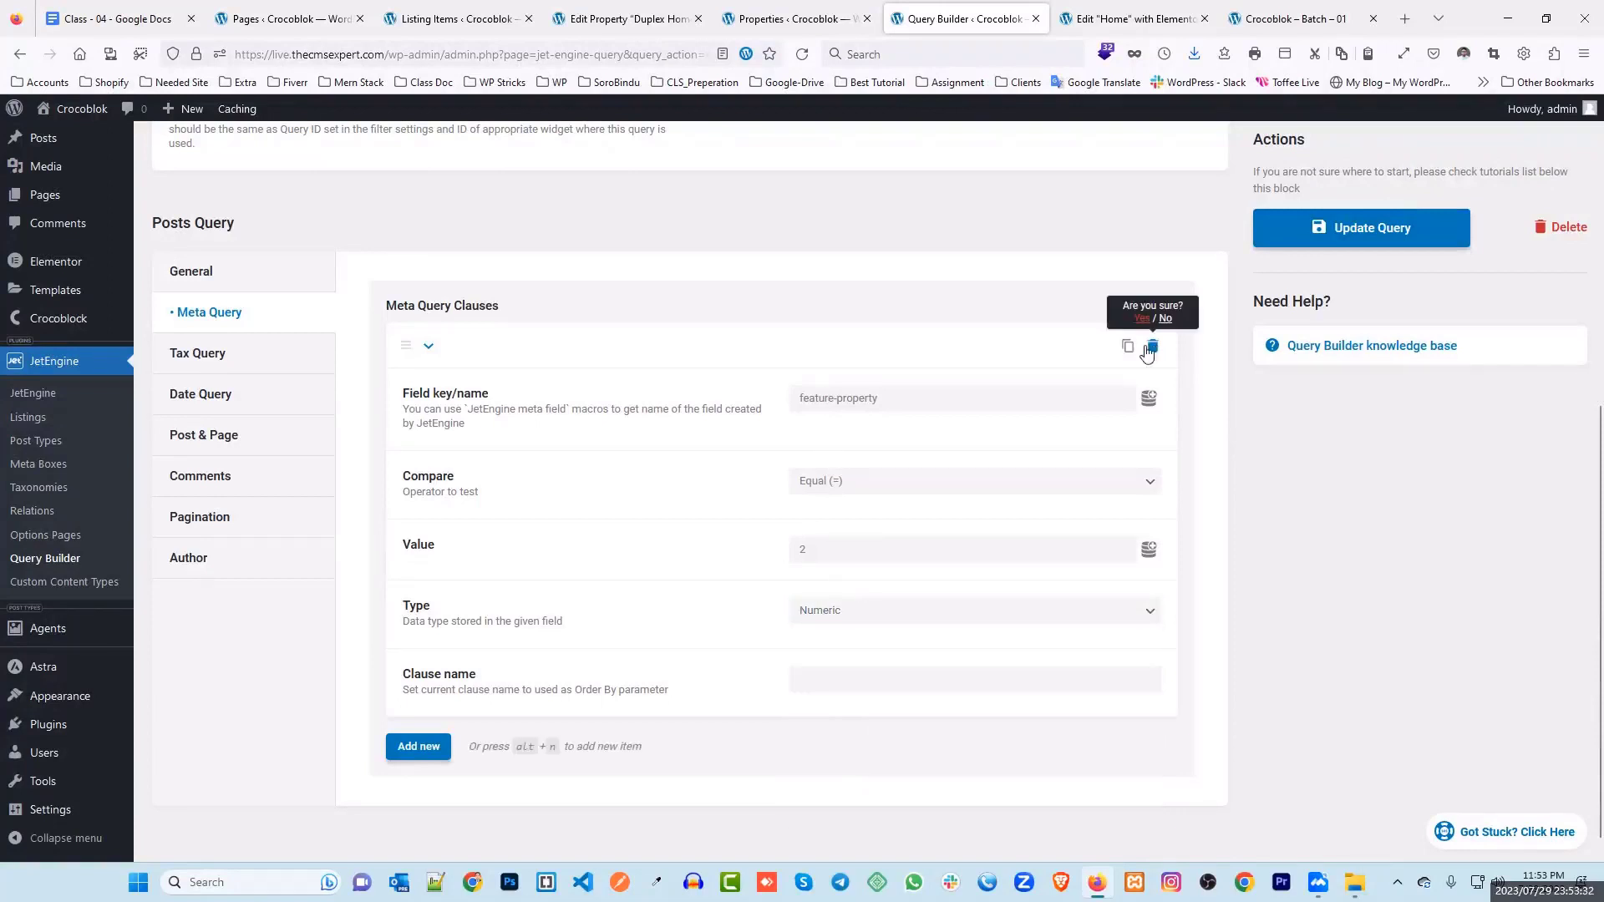
pyautogui.click(1119, 322)
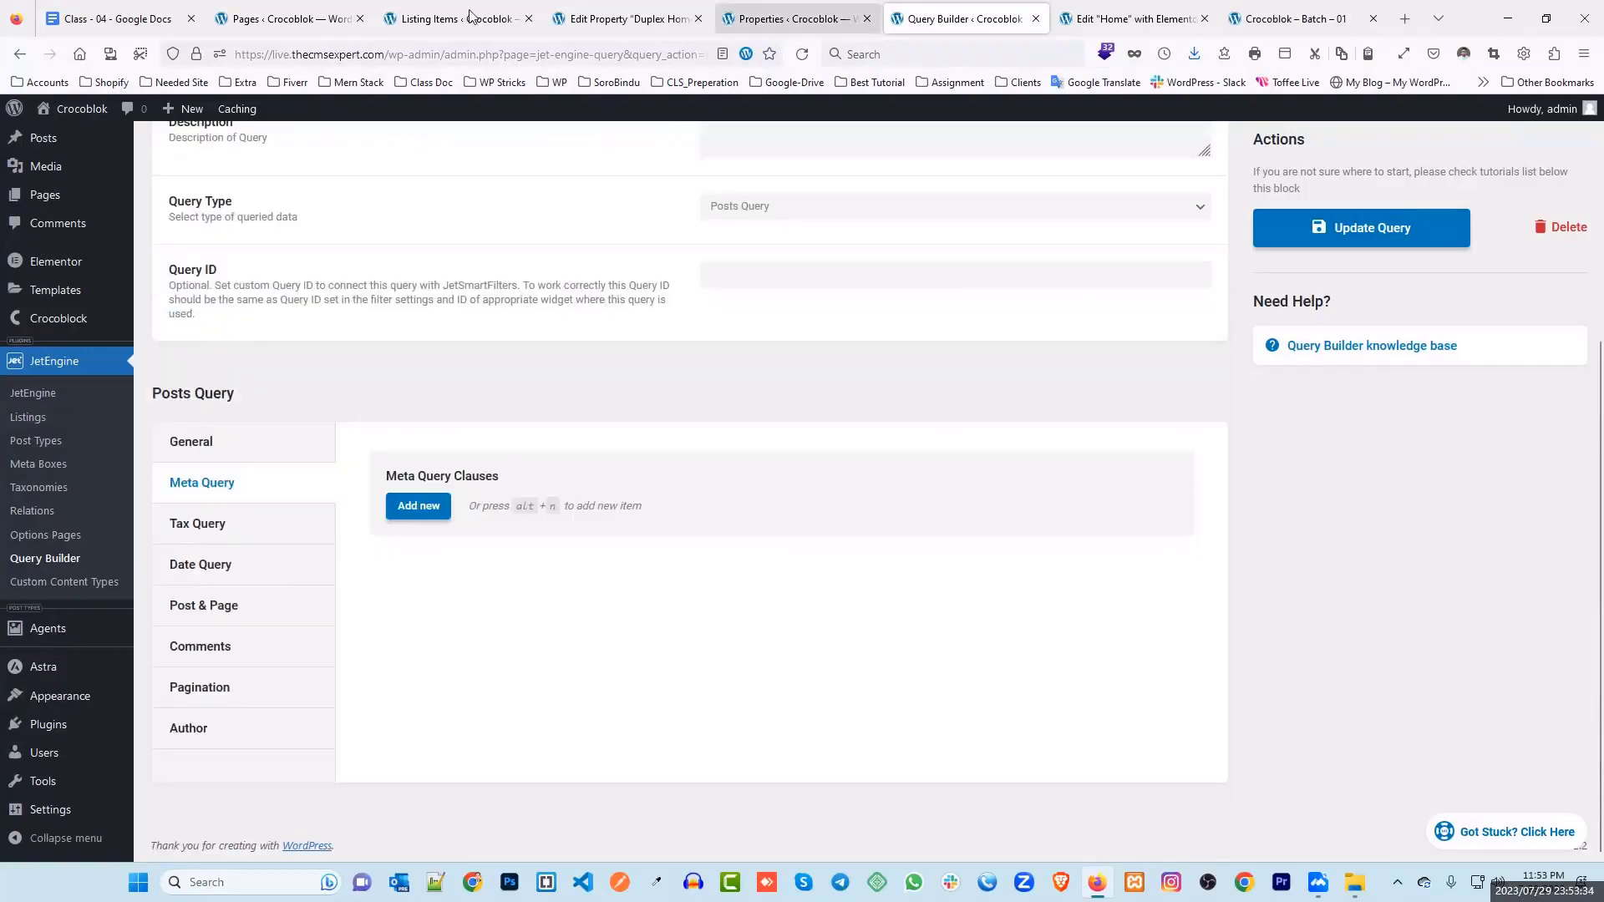
# Step: Look at the Post Count item in the Class - 04 project list and the Featured listing in the Home page editor
pyautogui.click(117, 18)
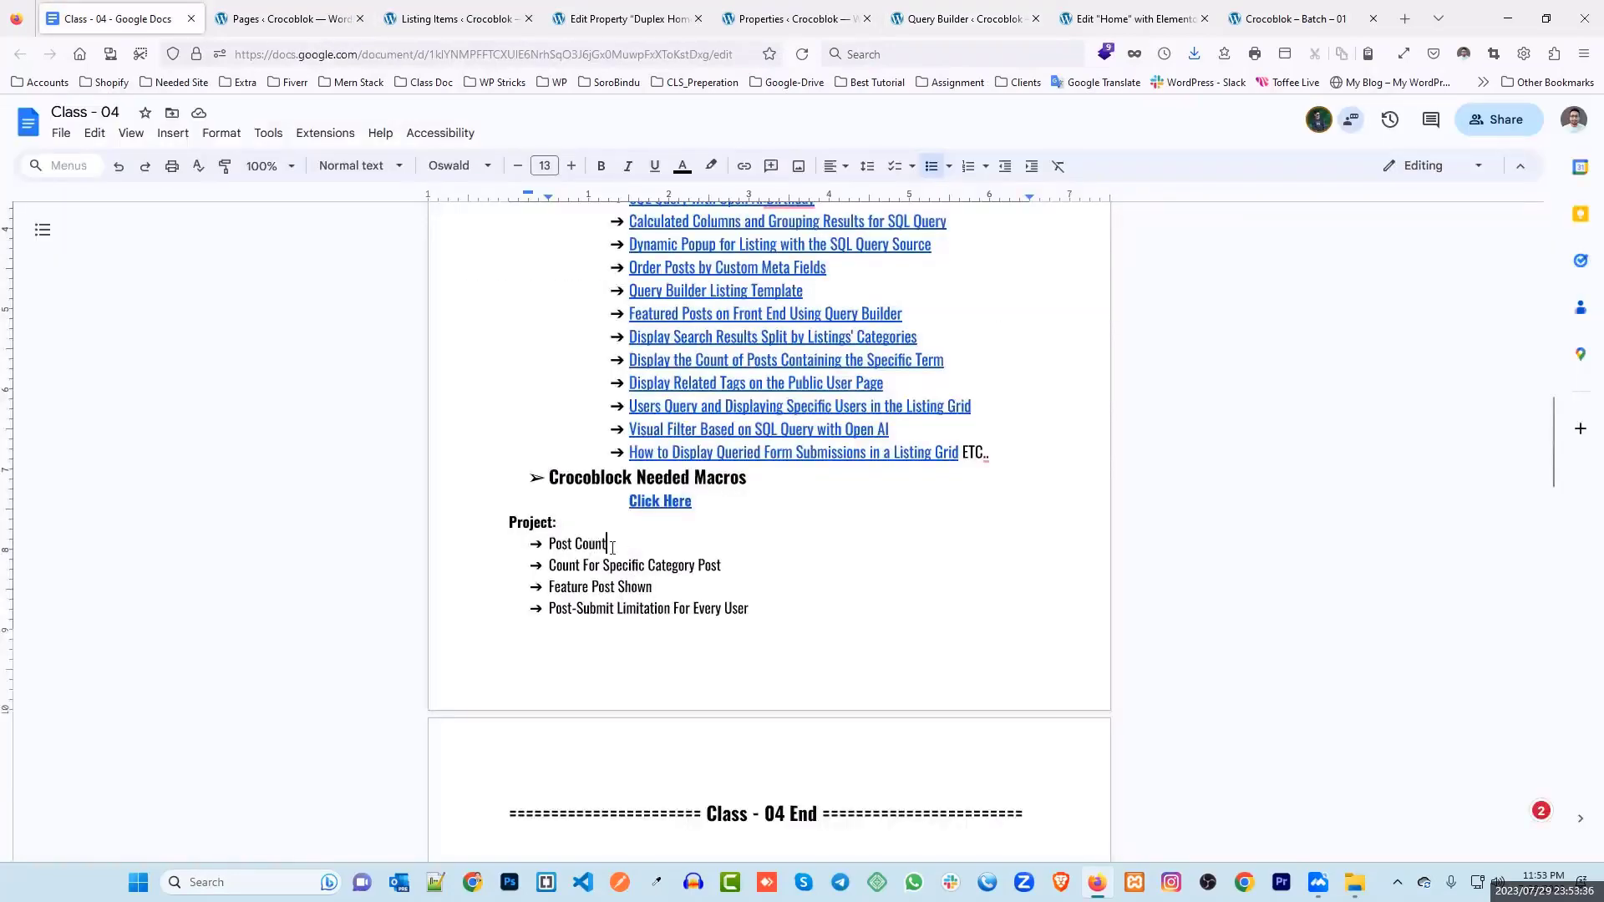
pyautogui.moveTo(612, 547); pyautogui.dragTo(549, 544)
pyautogui.click(1136, 18)
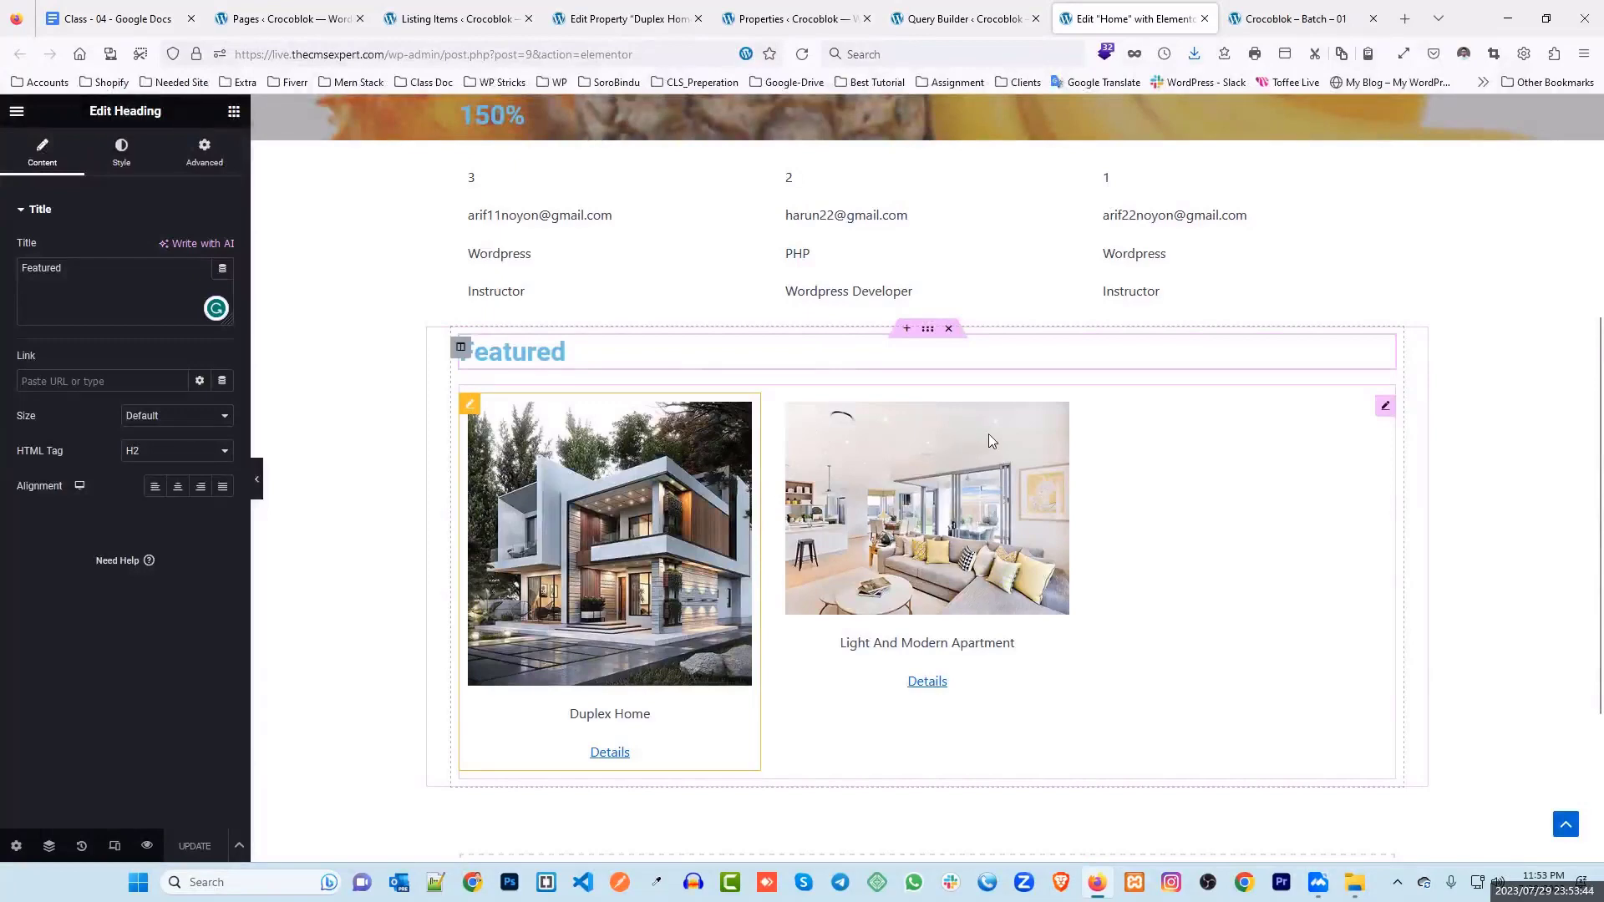
# Step: Set the post type of Custom Query's posts query to Properties in the Query Builder
pyautogui.click(965, 19)
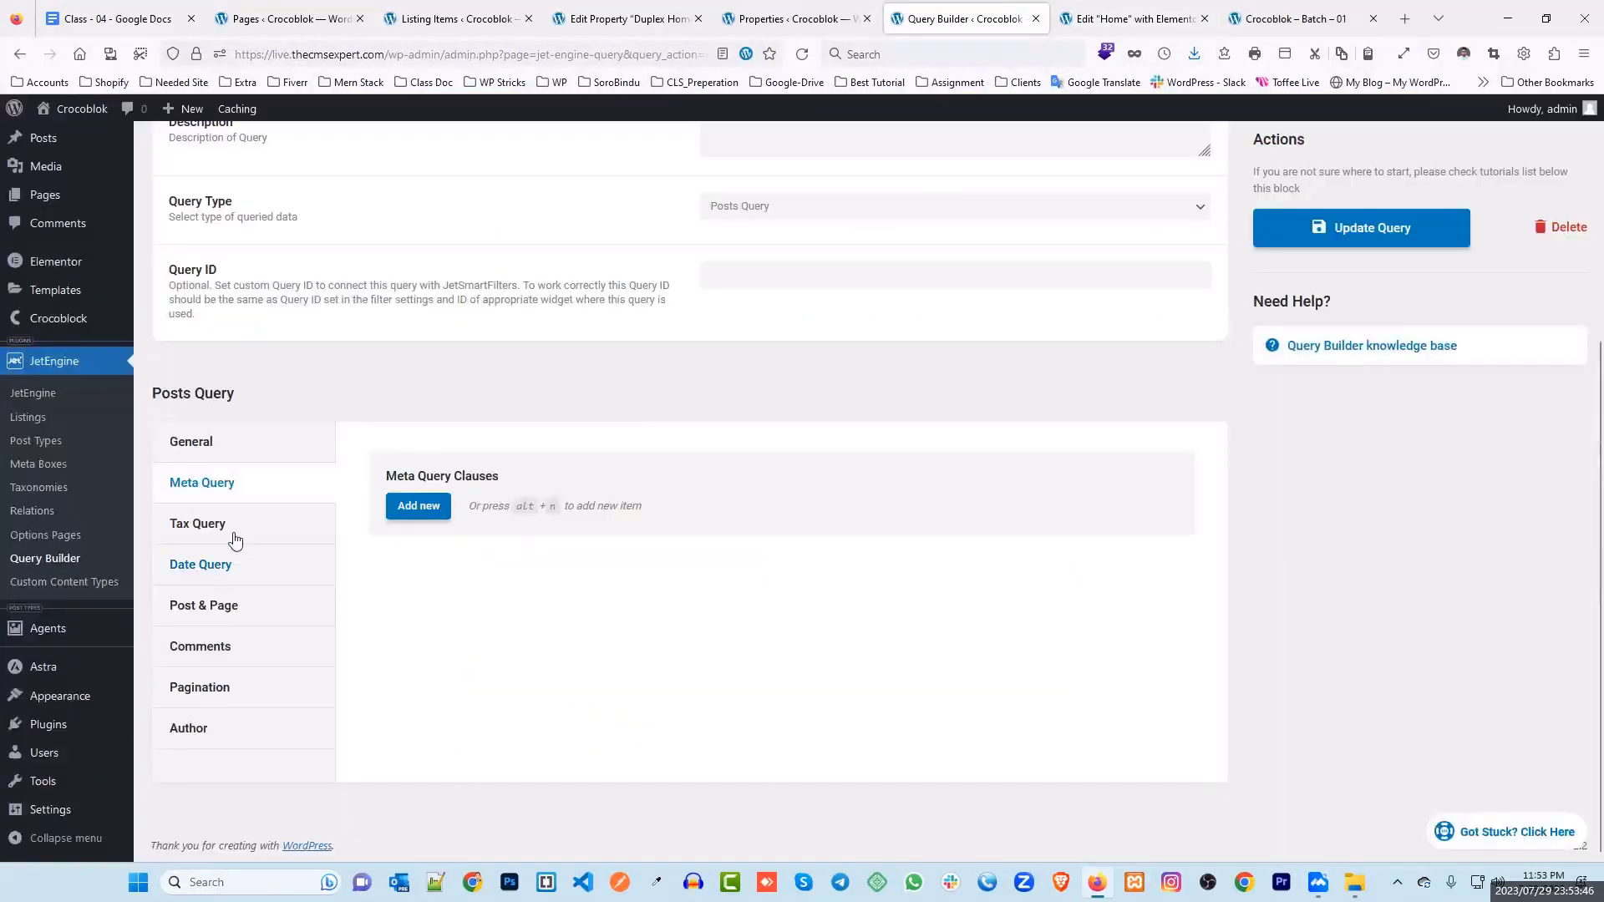
pyautogui.click(220, 442)
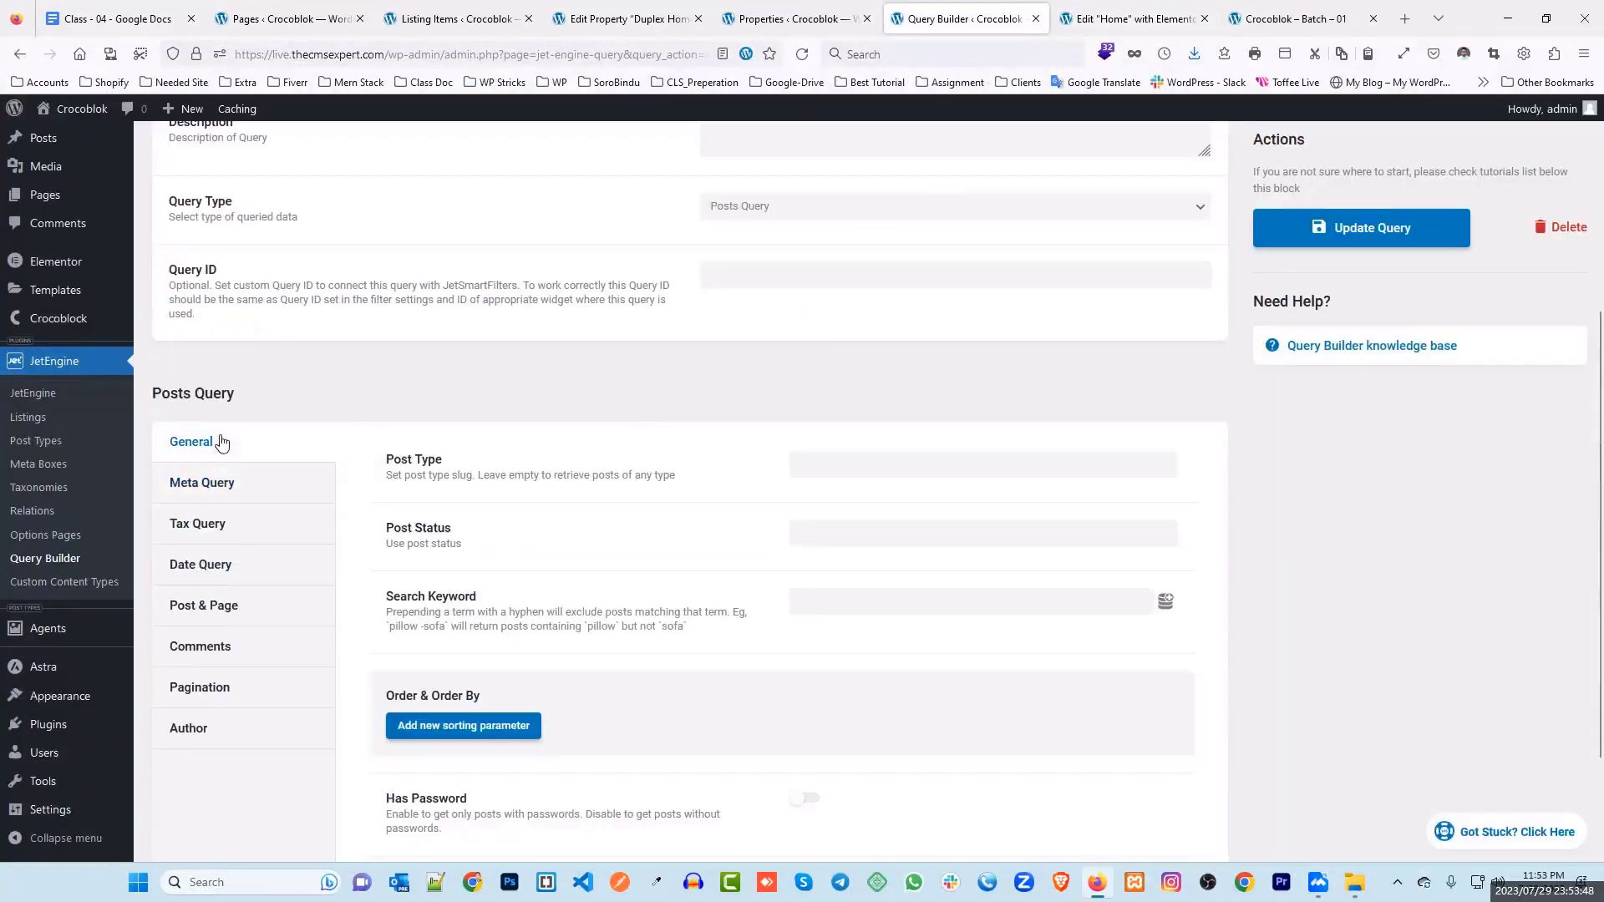
pyautogui.scroll(4, 716, 423)
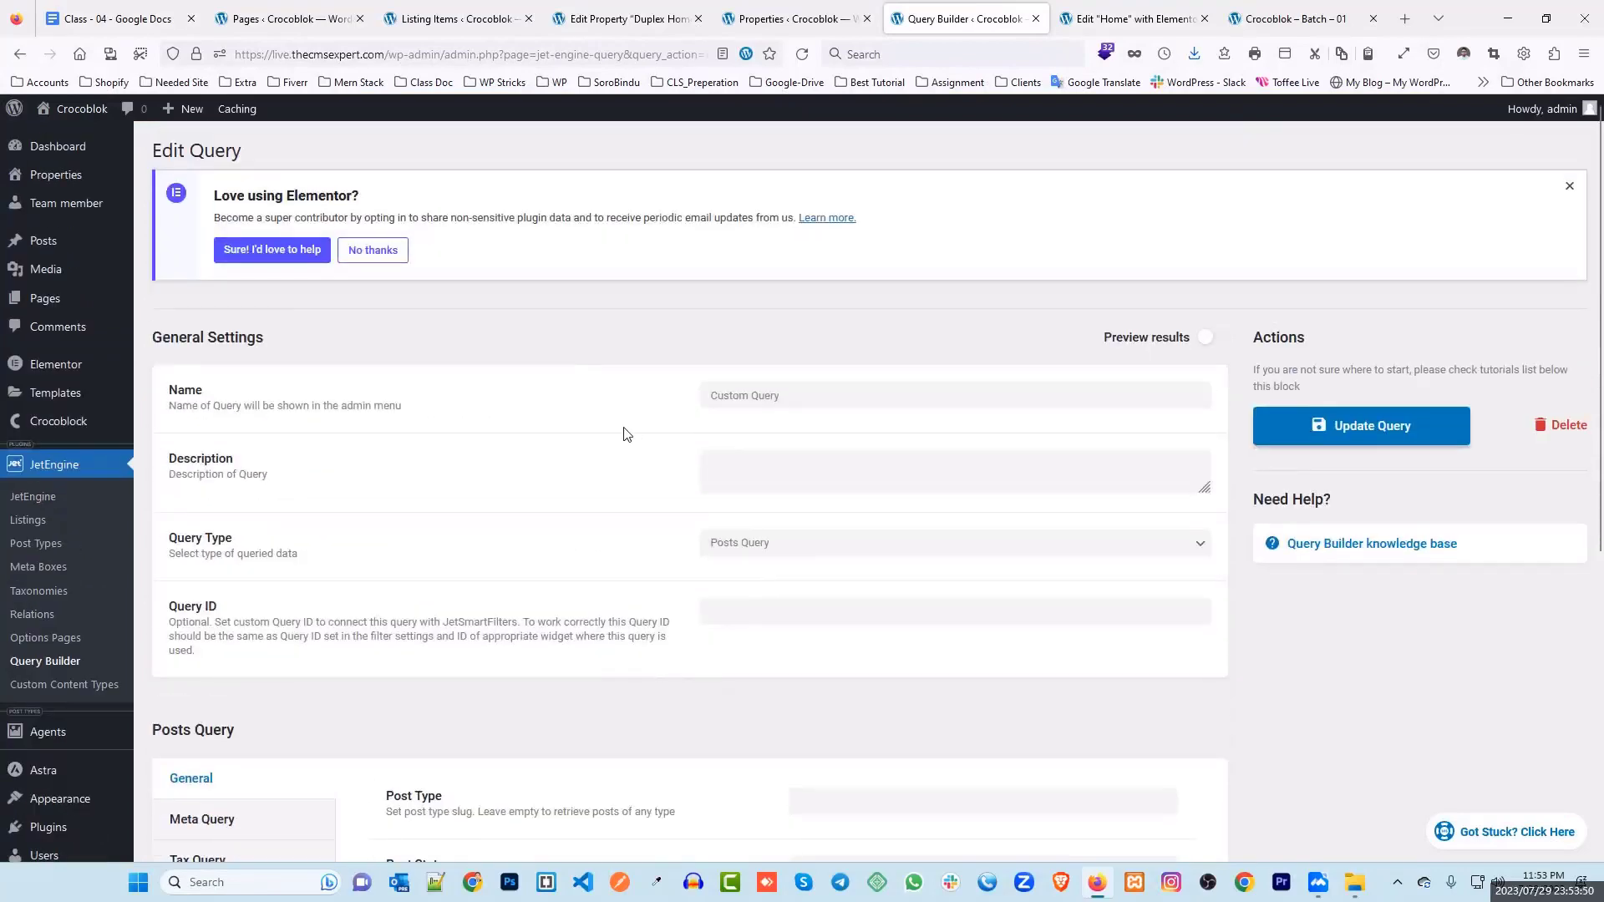
pyautogui.scroll(-5, 623, 433)
pyautogui.click(822, 373)
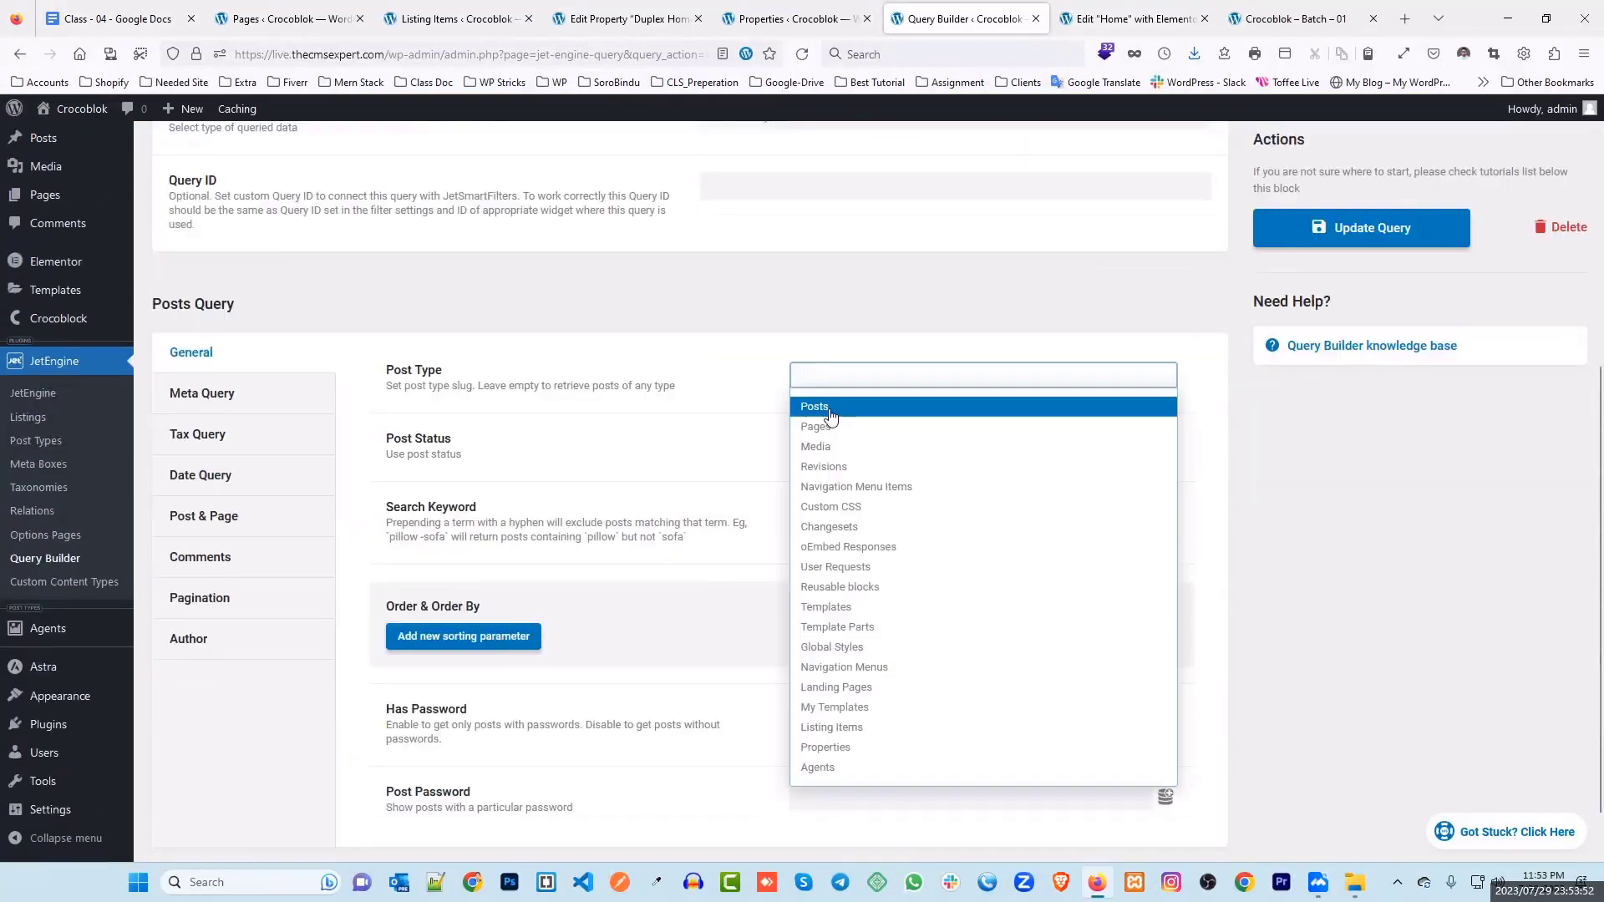
pyautogui.click(827, 406)
pyautogui.click(819, 378)
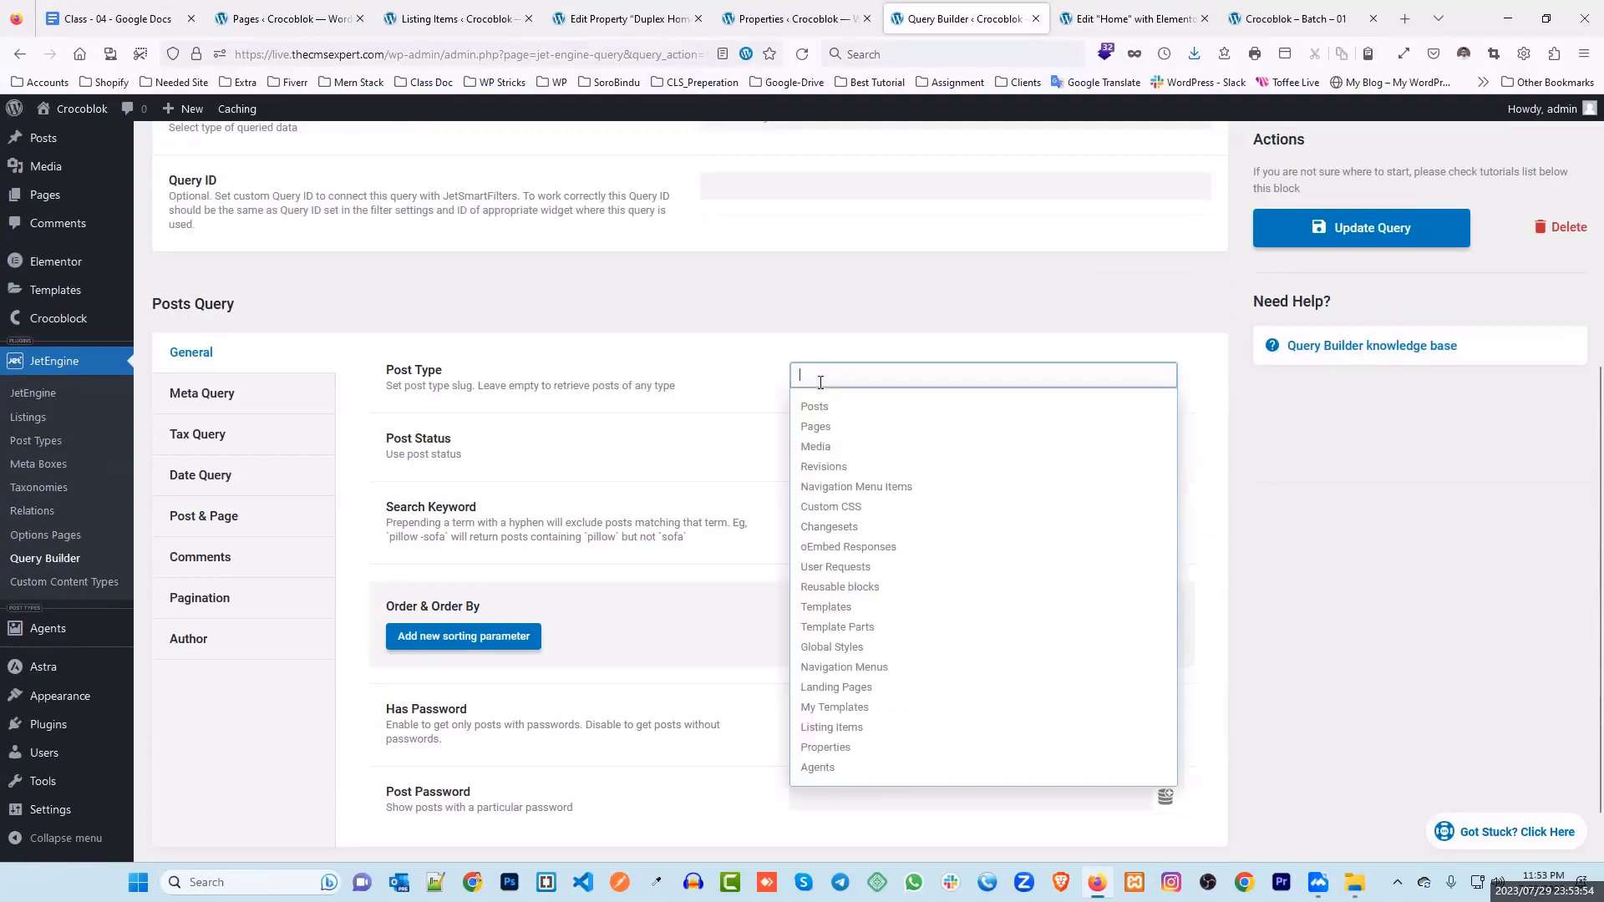
pyautogui.click(867, 751)
pyautogui.scroll(3, 1096, 401)
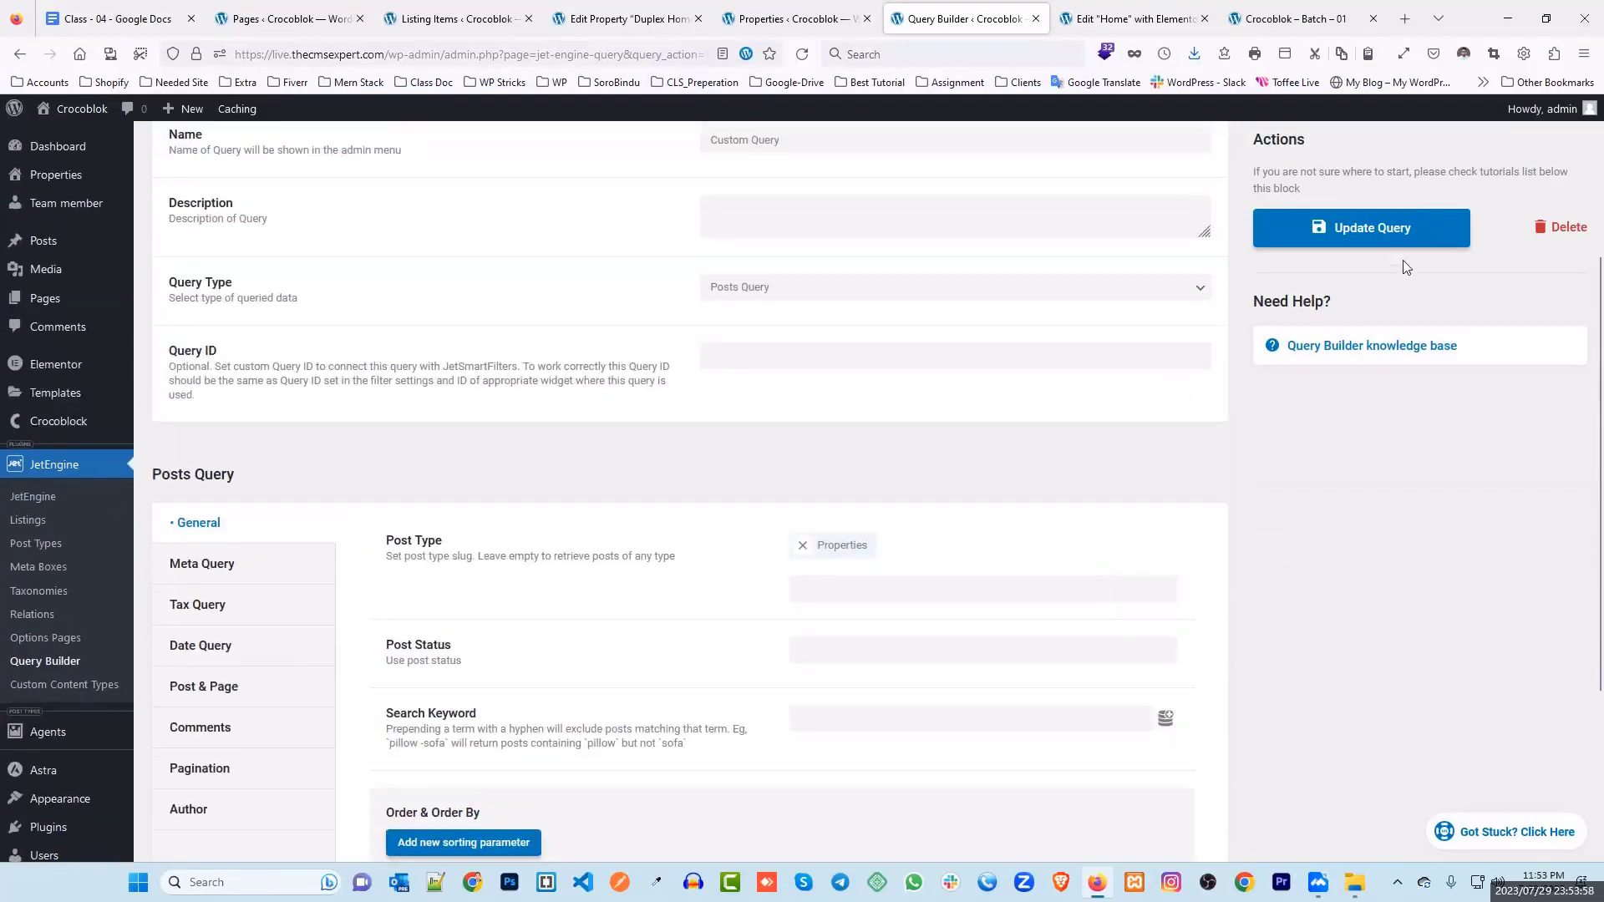
# Step: Set the query's post status to Publish and update the query
pyautogui.click(839, 646)
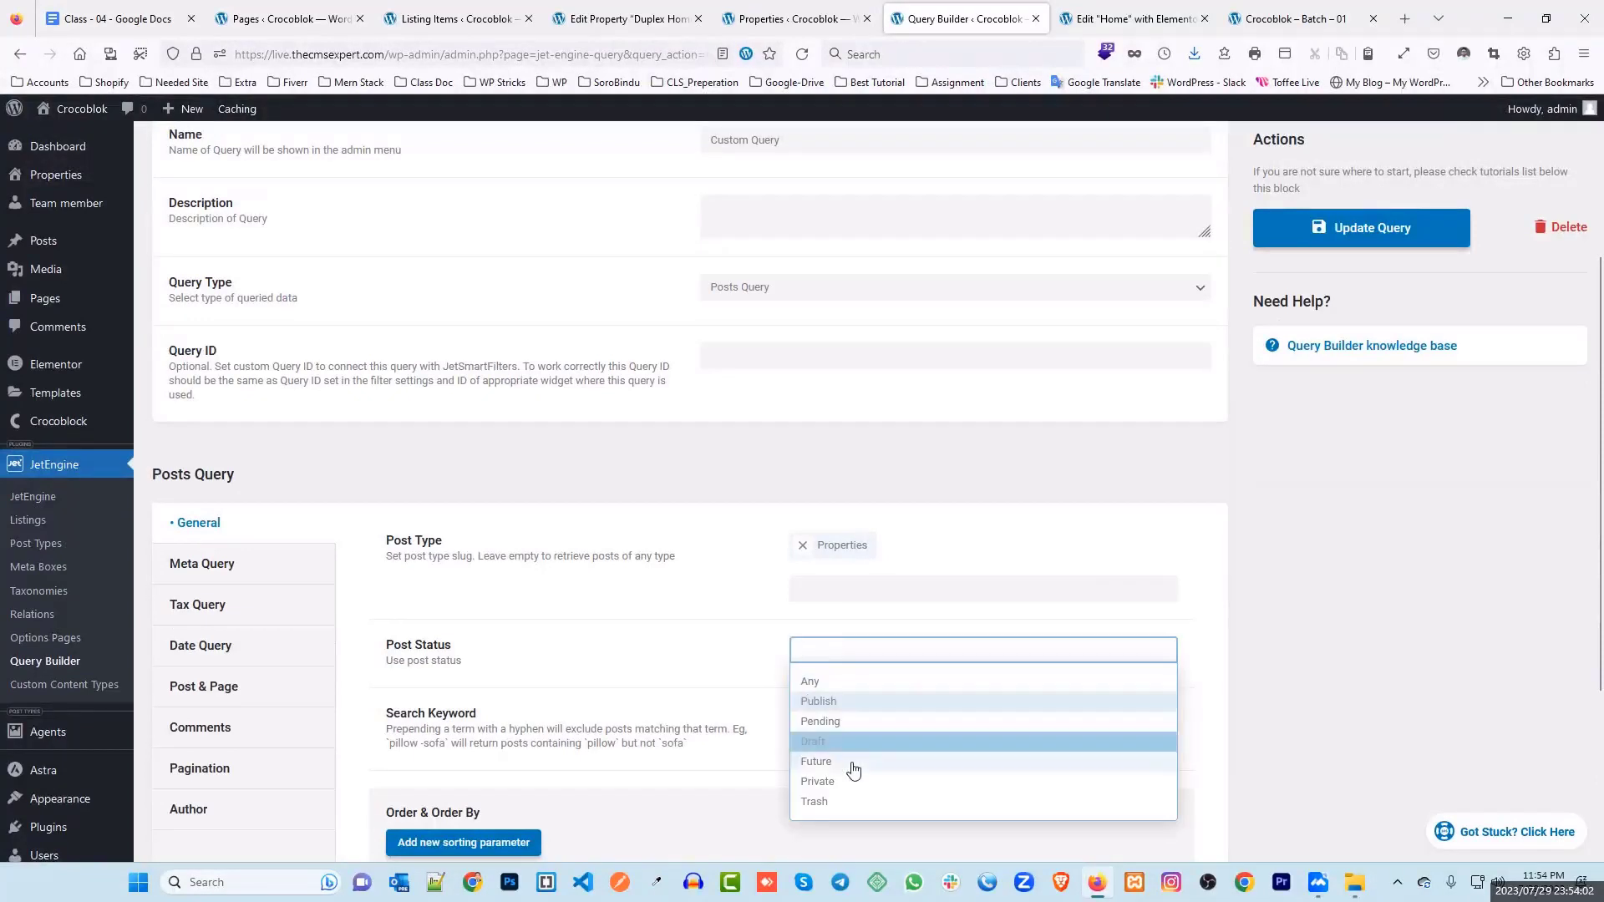
pyautogui.click(845, 702)
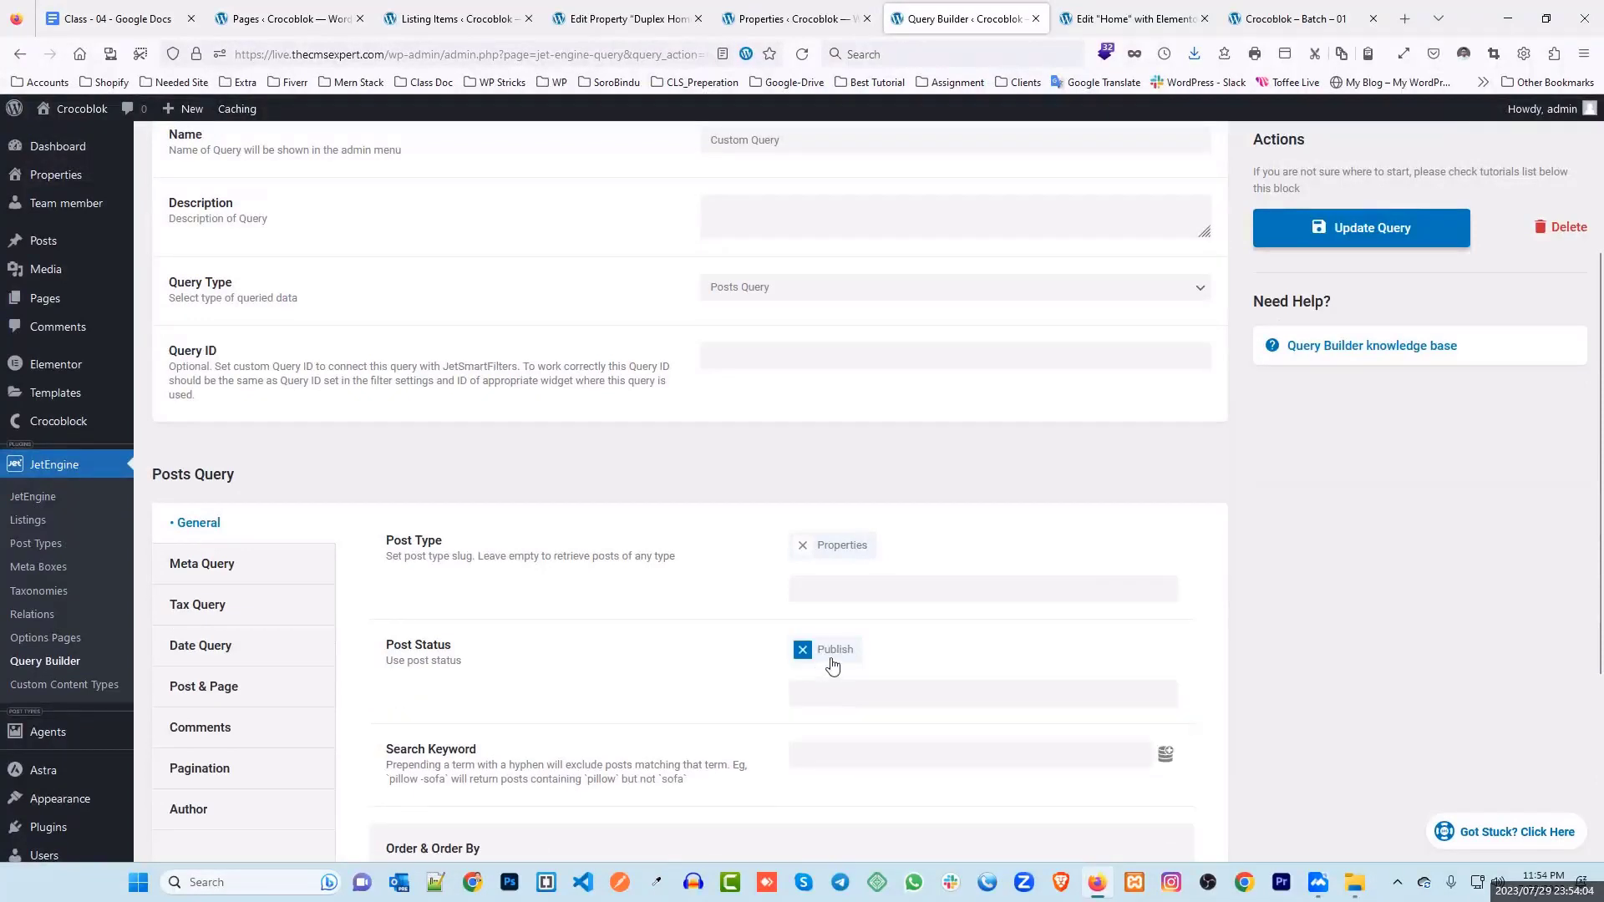
pyautogui.click(1362, 229)
# Step: Examine the query's Meta Query, Tax Query and Date Query sections, and review its general settings
pyautogui.scroll(-2, 912, 412)
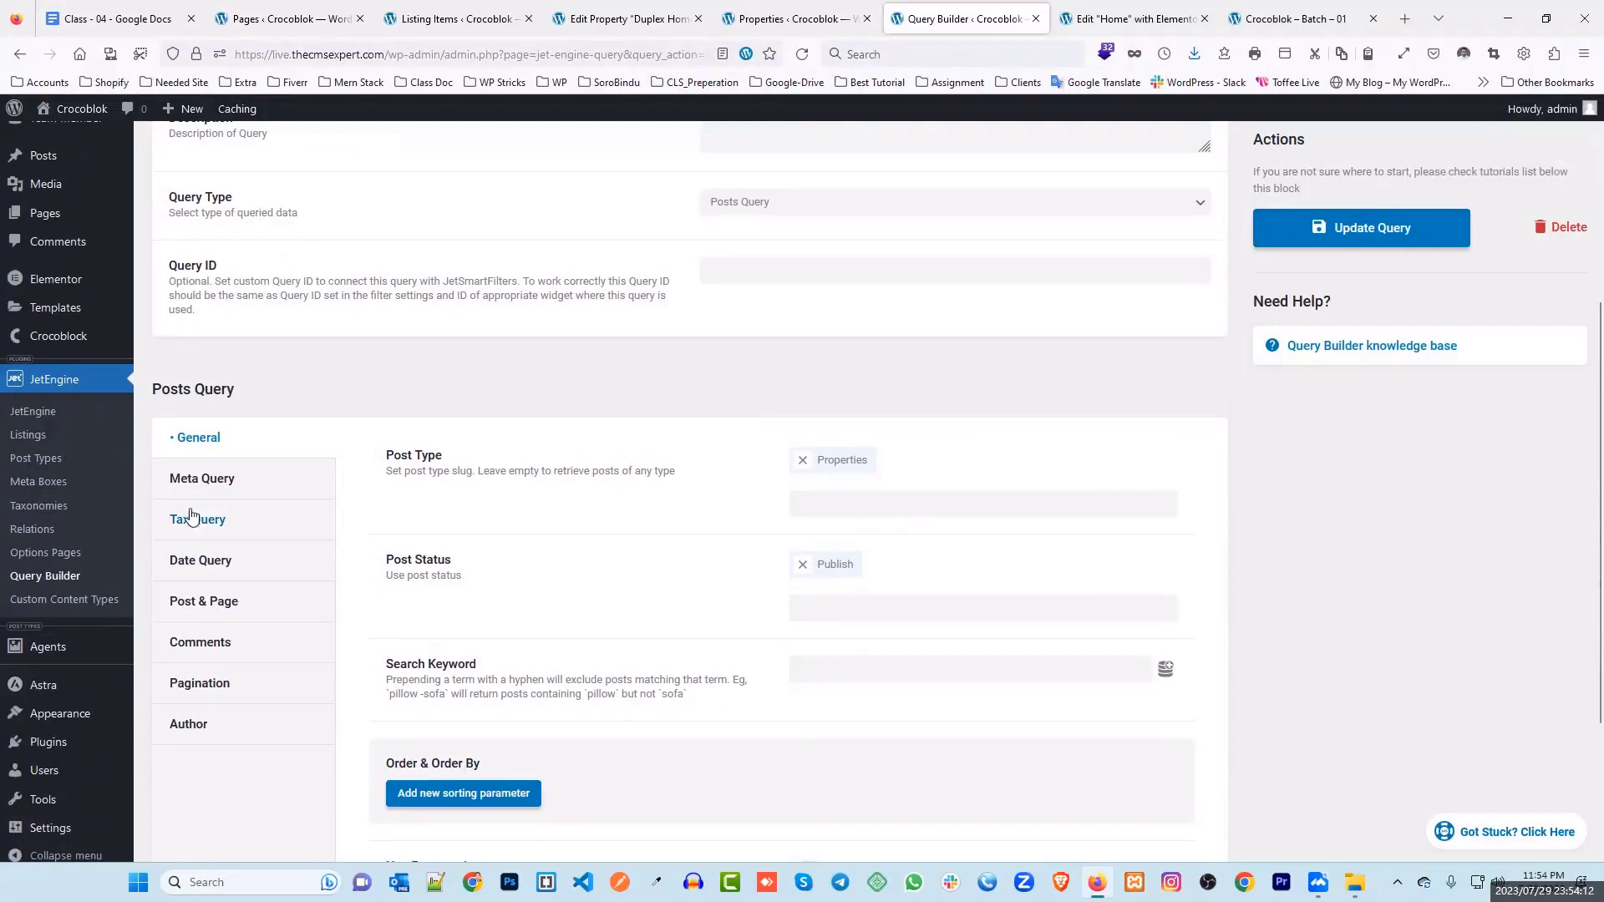
pyautogui.moveTo(219, 527)
pyautogui.click(218, 480)
pyautogui.click(214, 448)
pyautogui.click(229, 495)
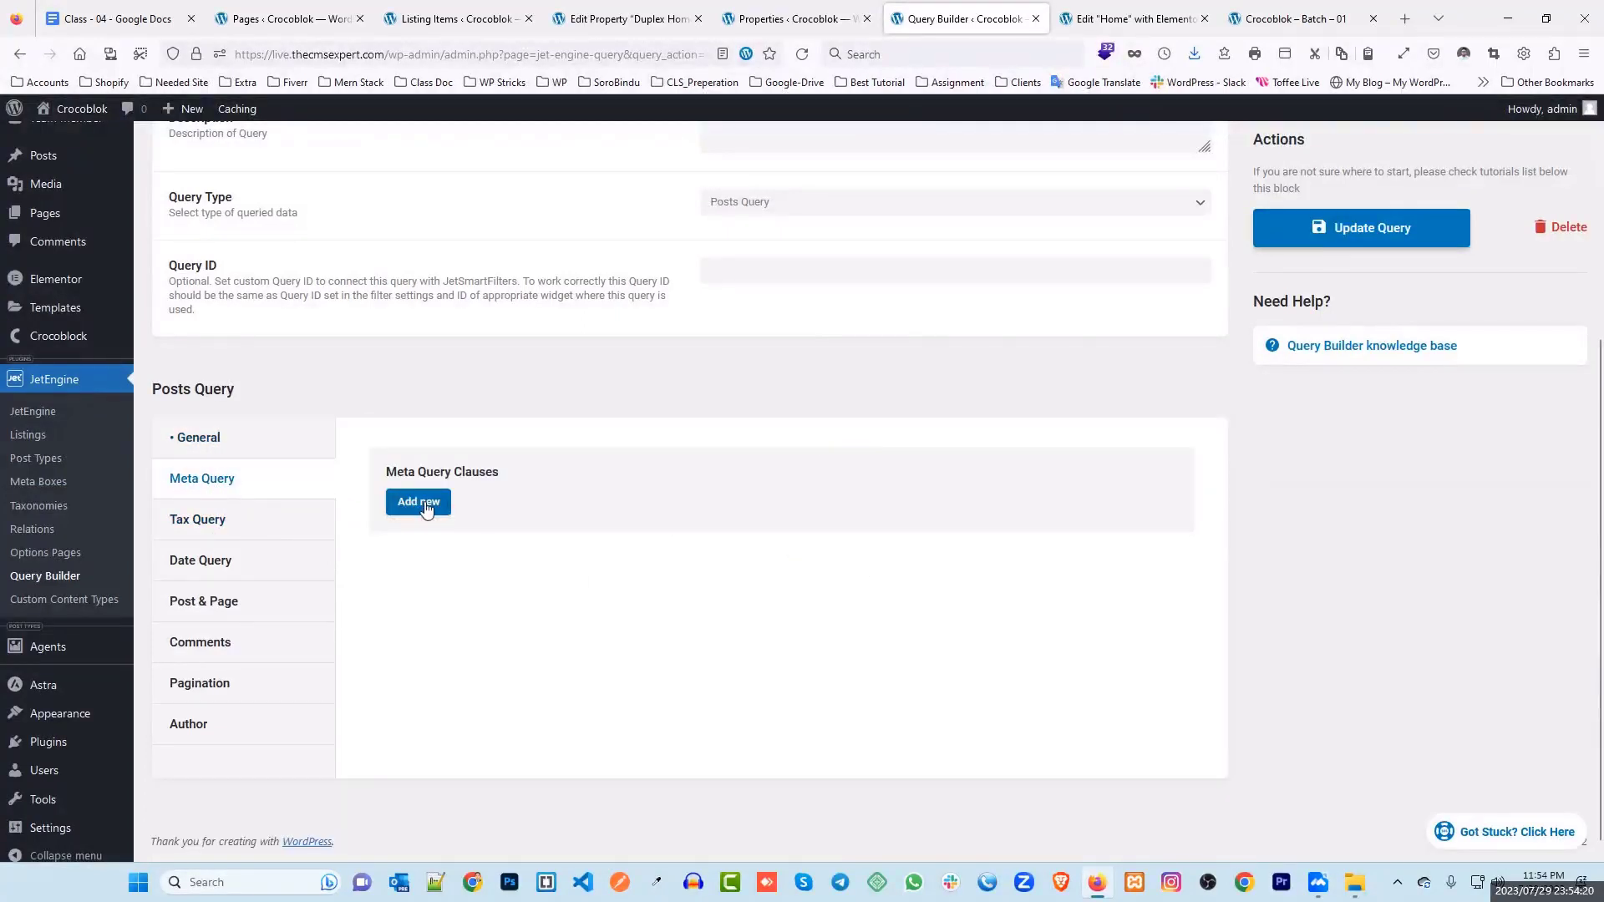
pyautogui.click(243, 529)
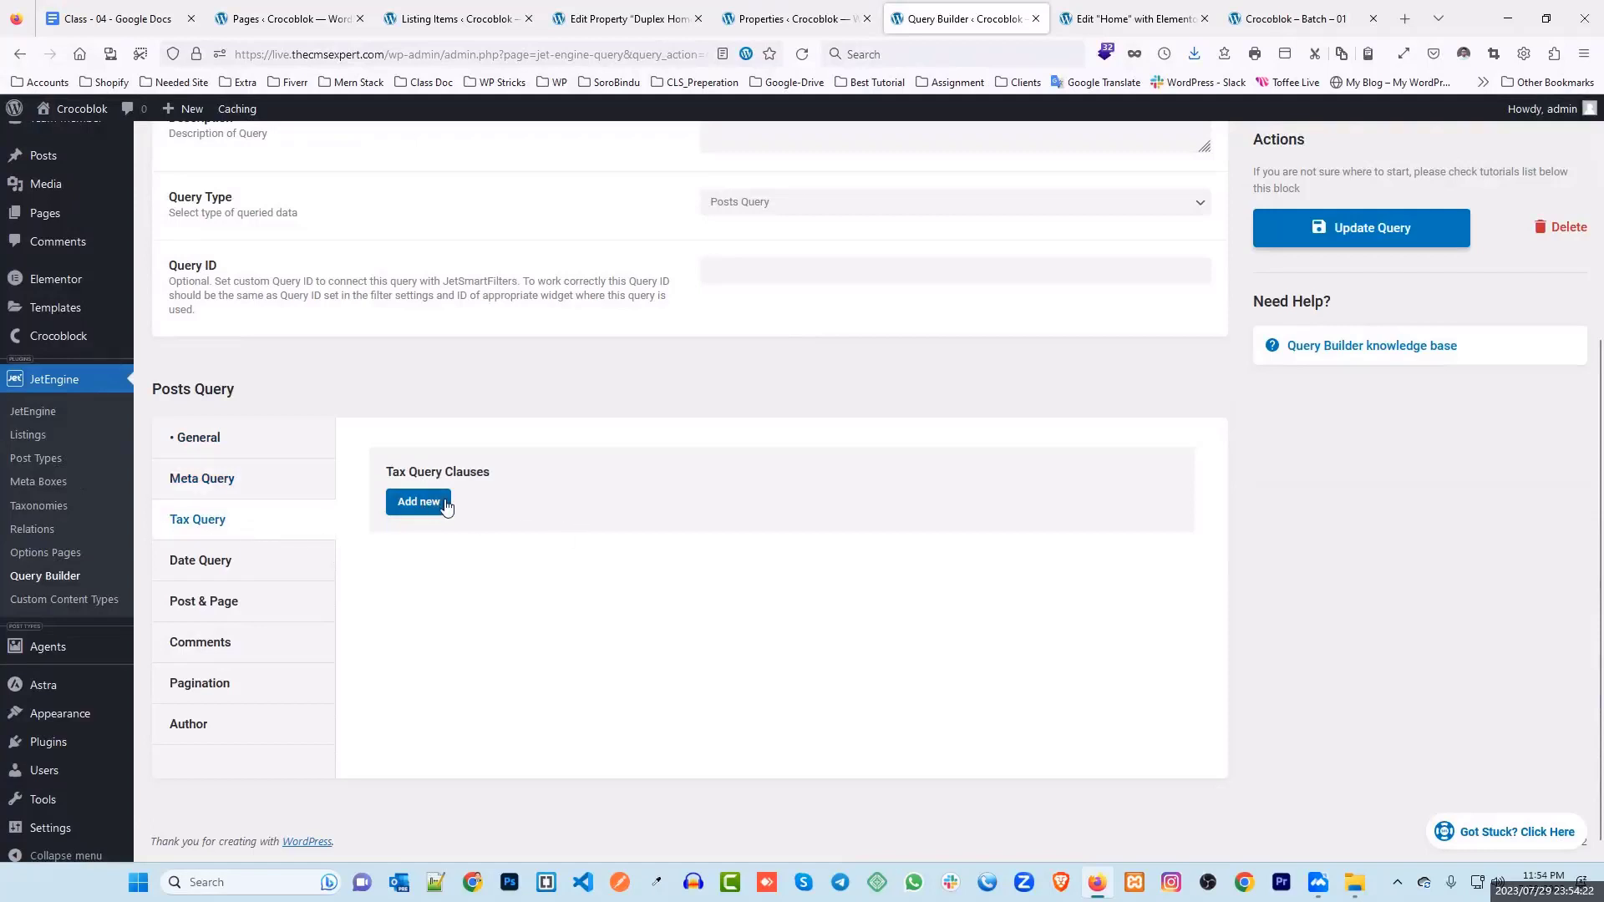
pyautogui.click(220, 568)
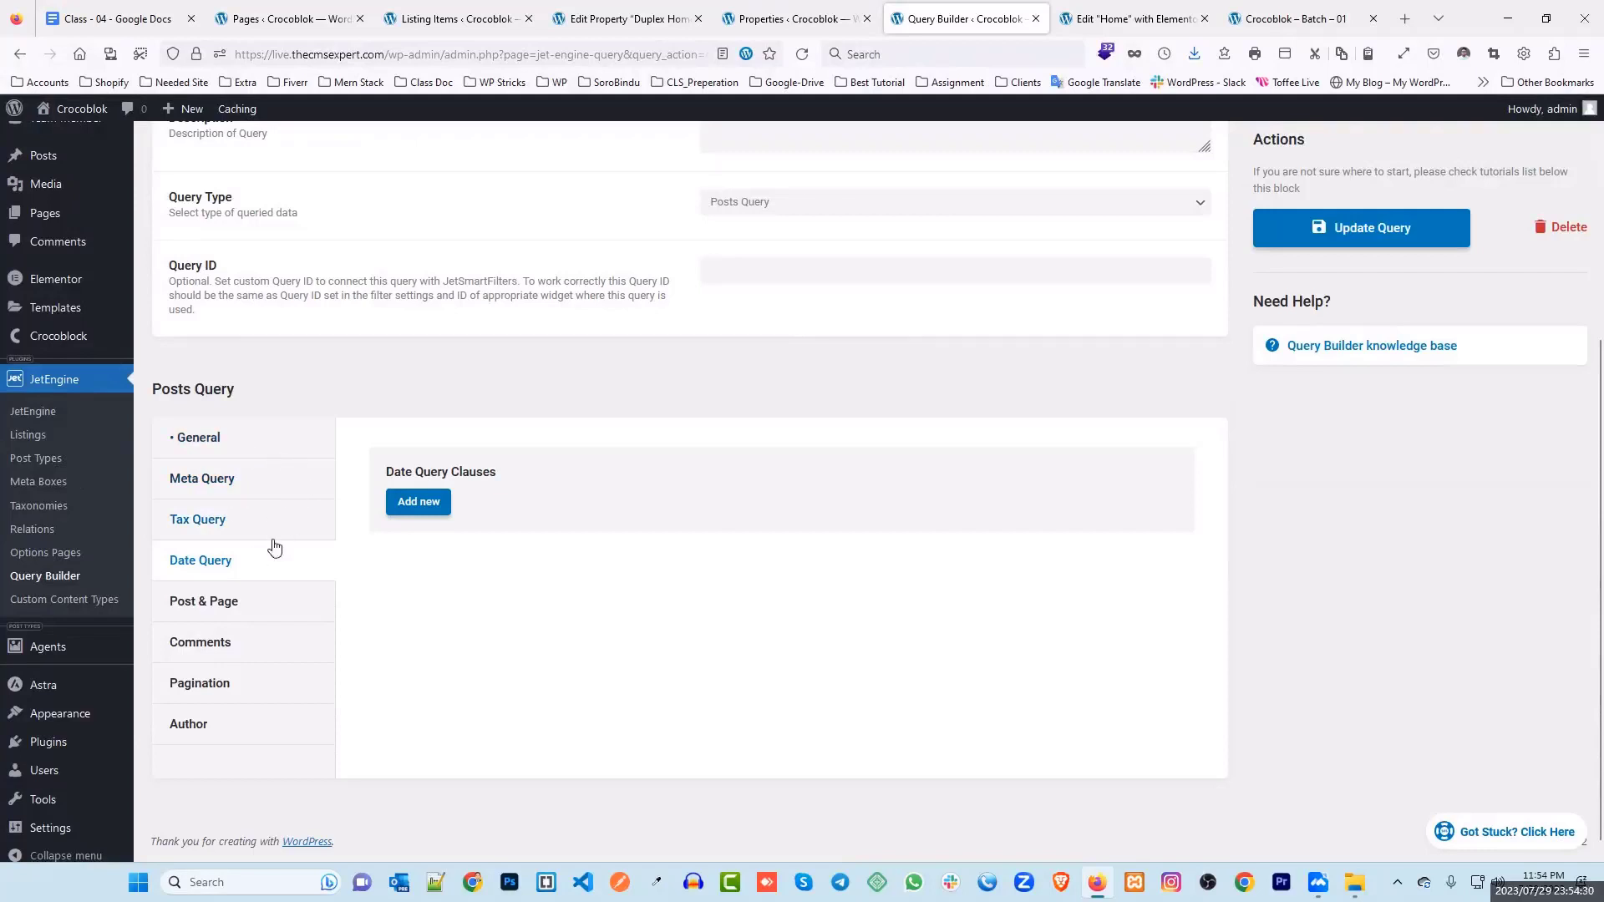
pyautogui.click(251, 444)
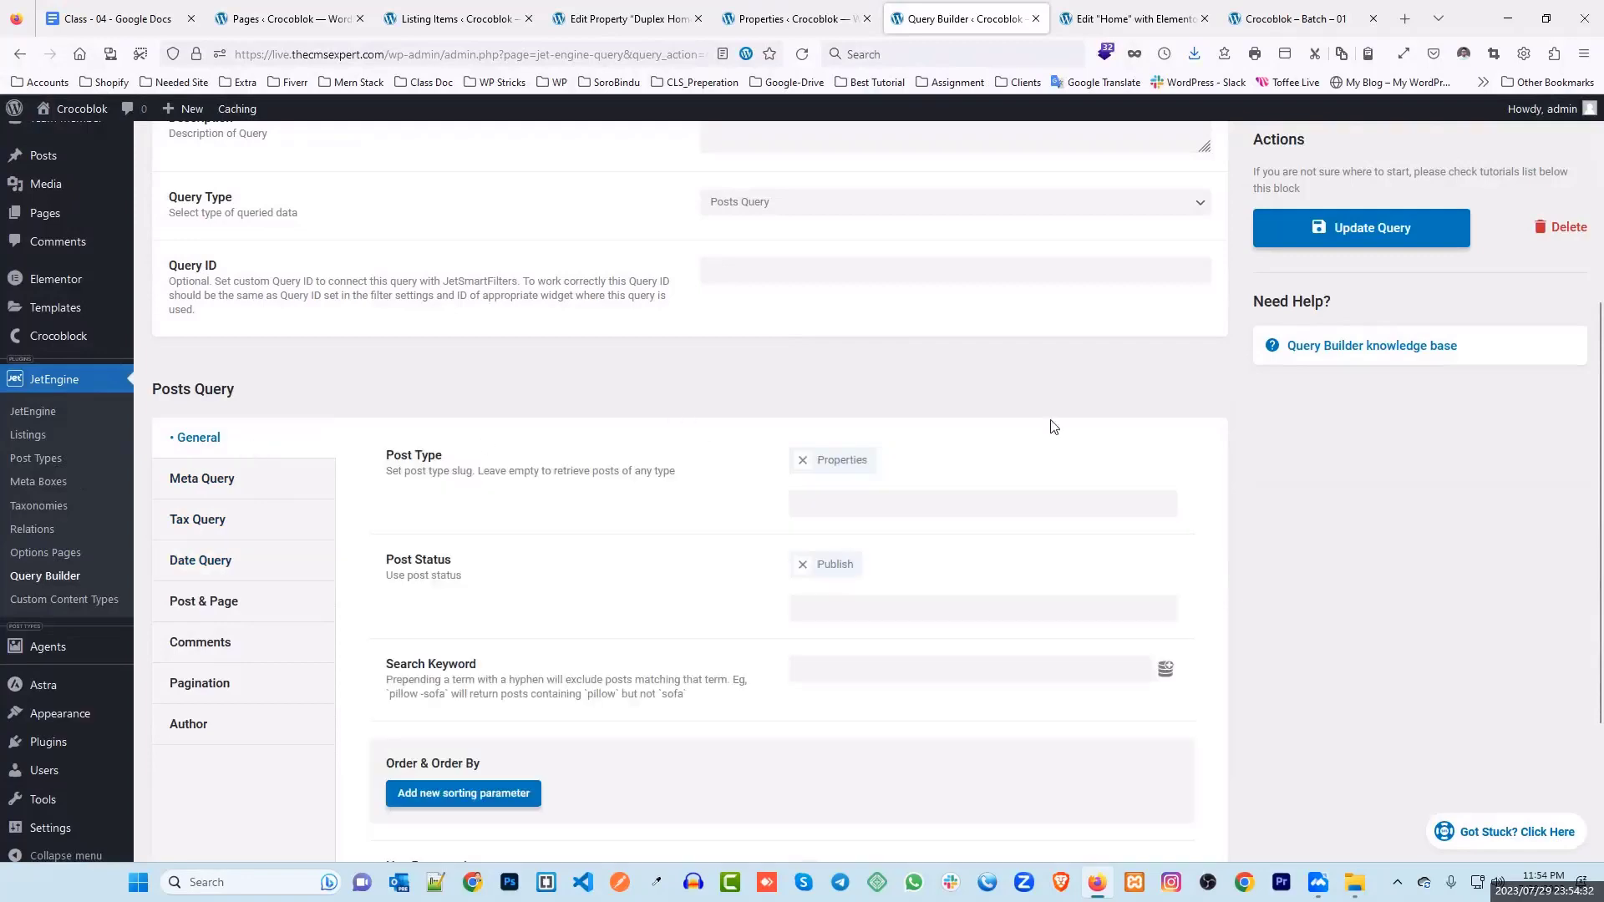
pyautogui.scroll(2, 1141, 402)
pyautogui.scroll(2, 1140, 402)
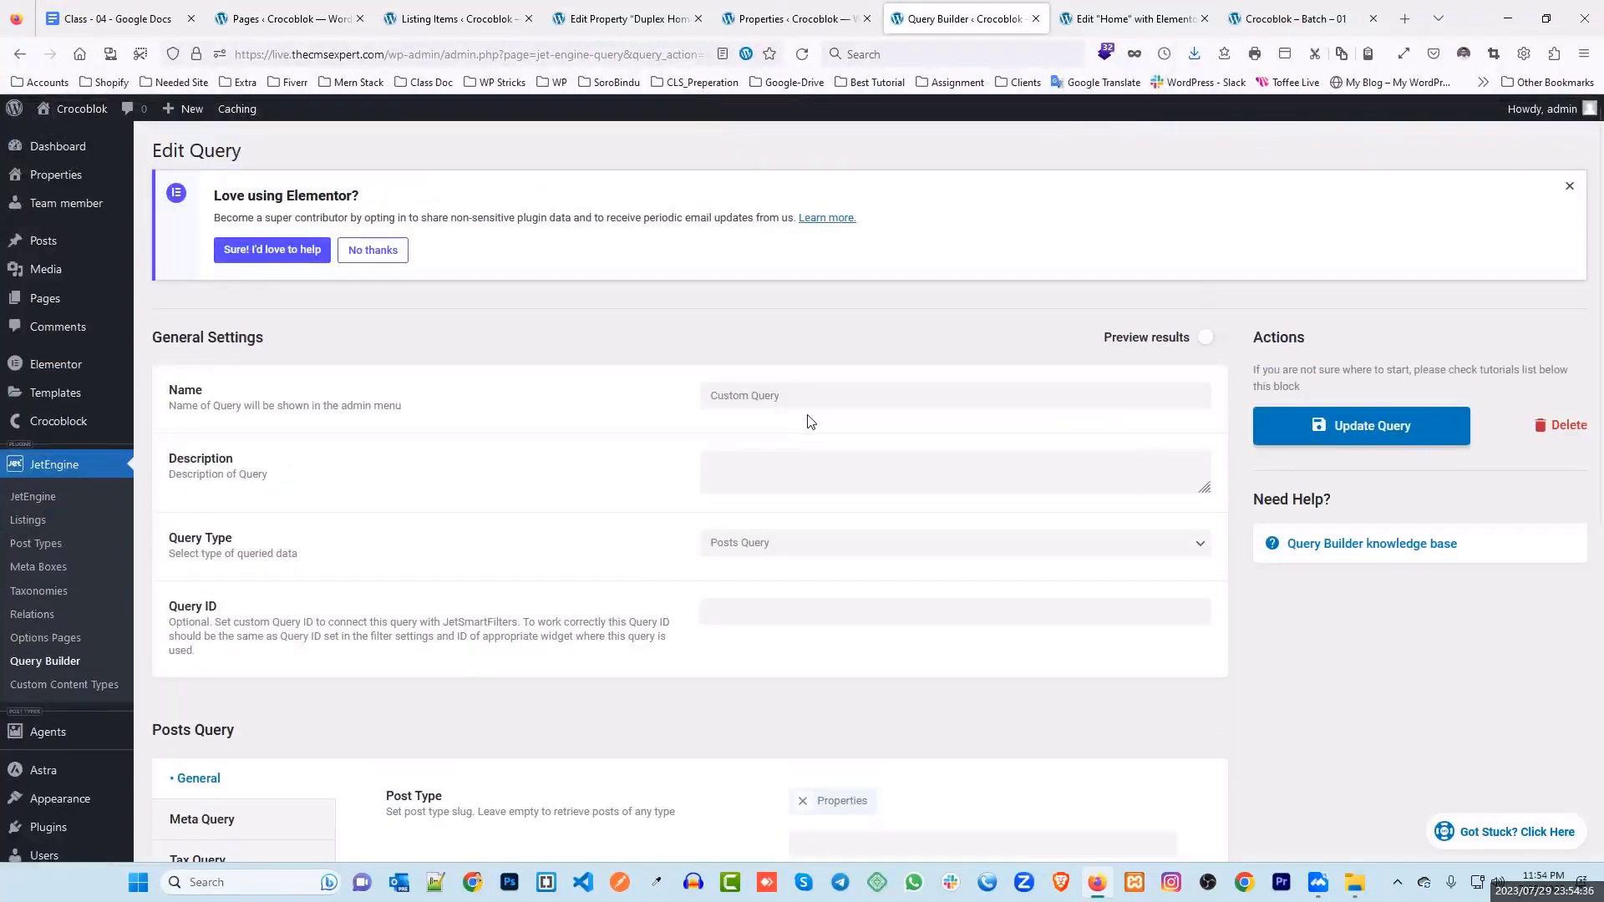
pyautogui.scroll(-4, 562, 505)
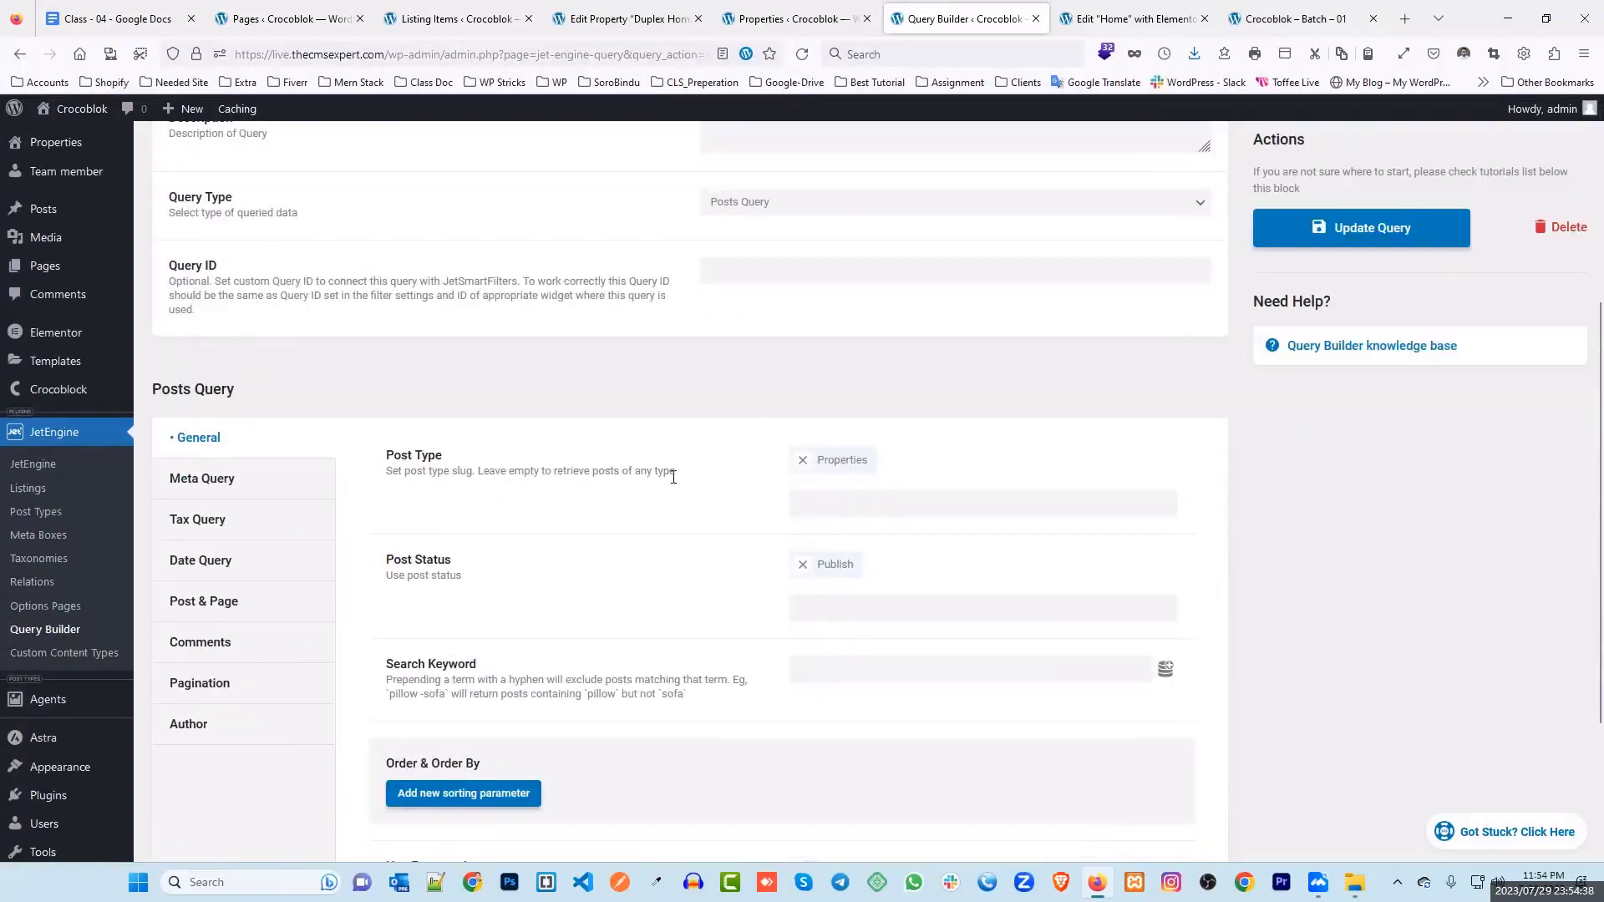
pyautogui.scroll(2, 654, 474)
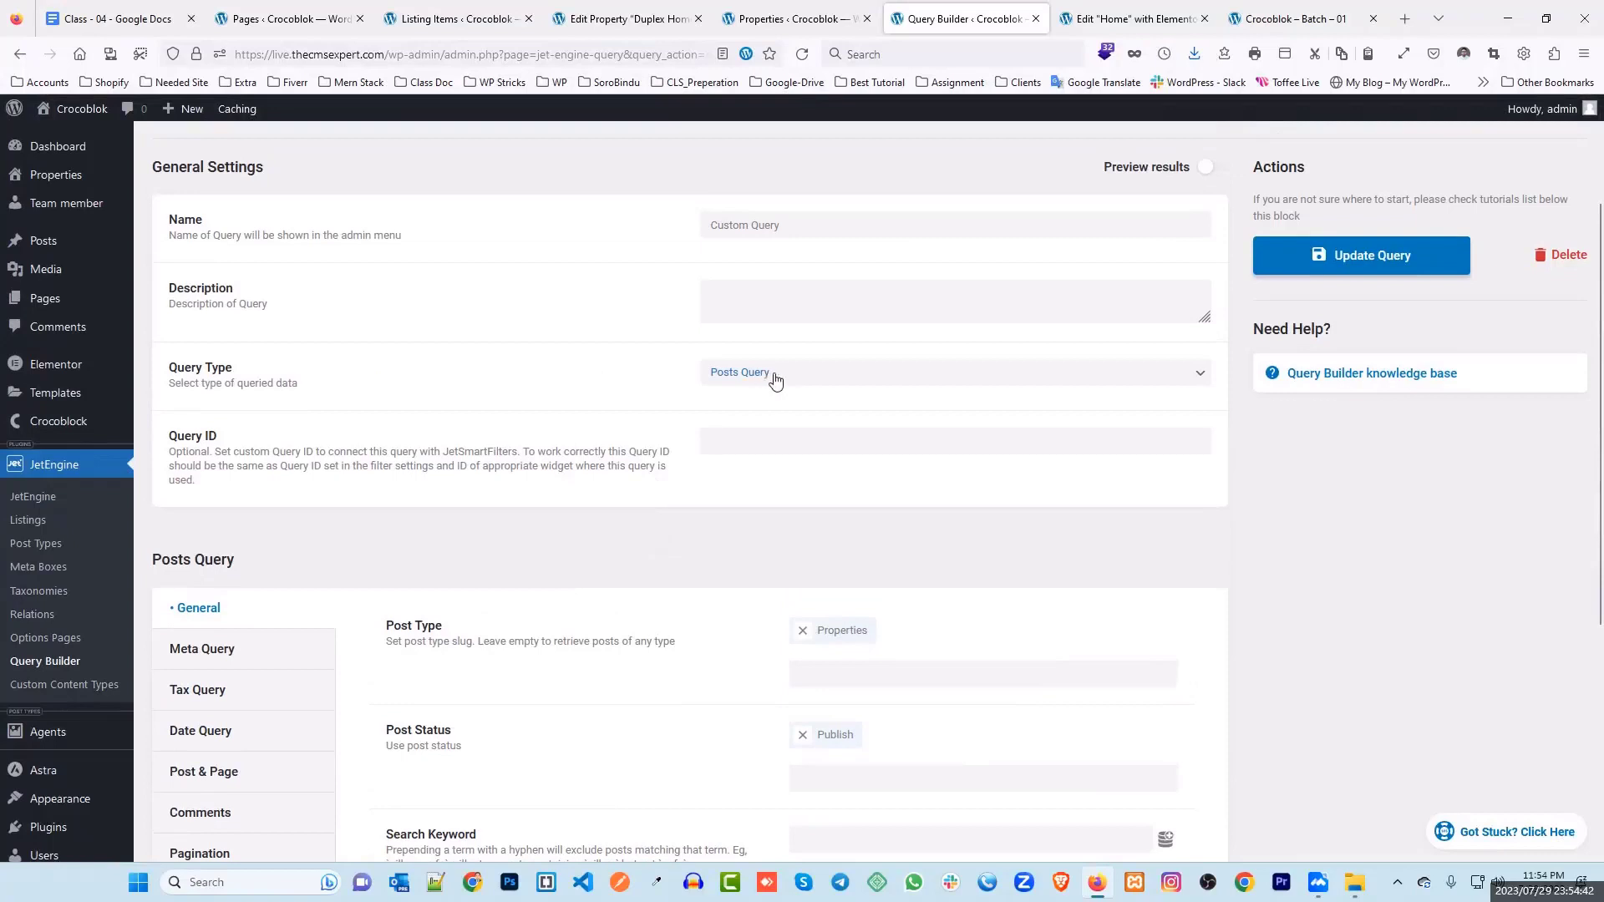
# Step: Examine the available query types and review Custom Query's name, post type, post status and other general settings
pyautogui.click(780, 376)
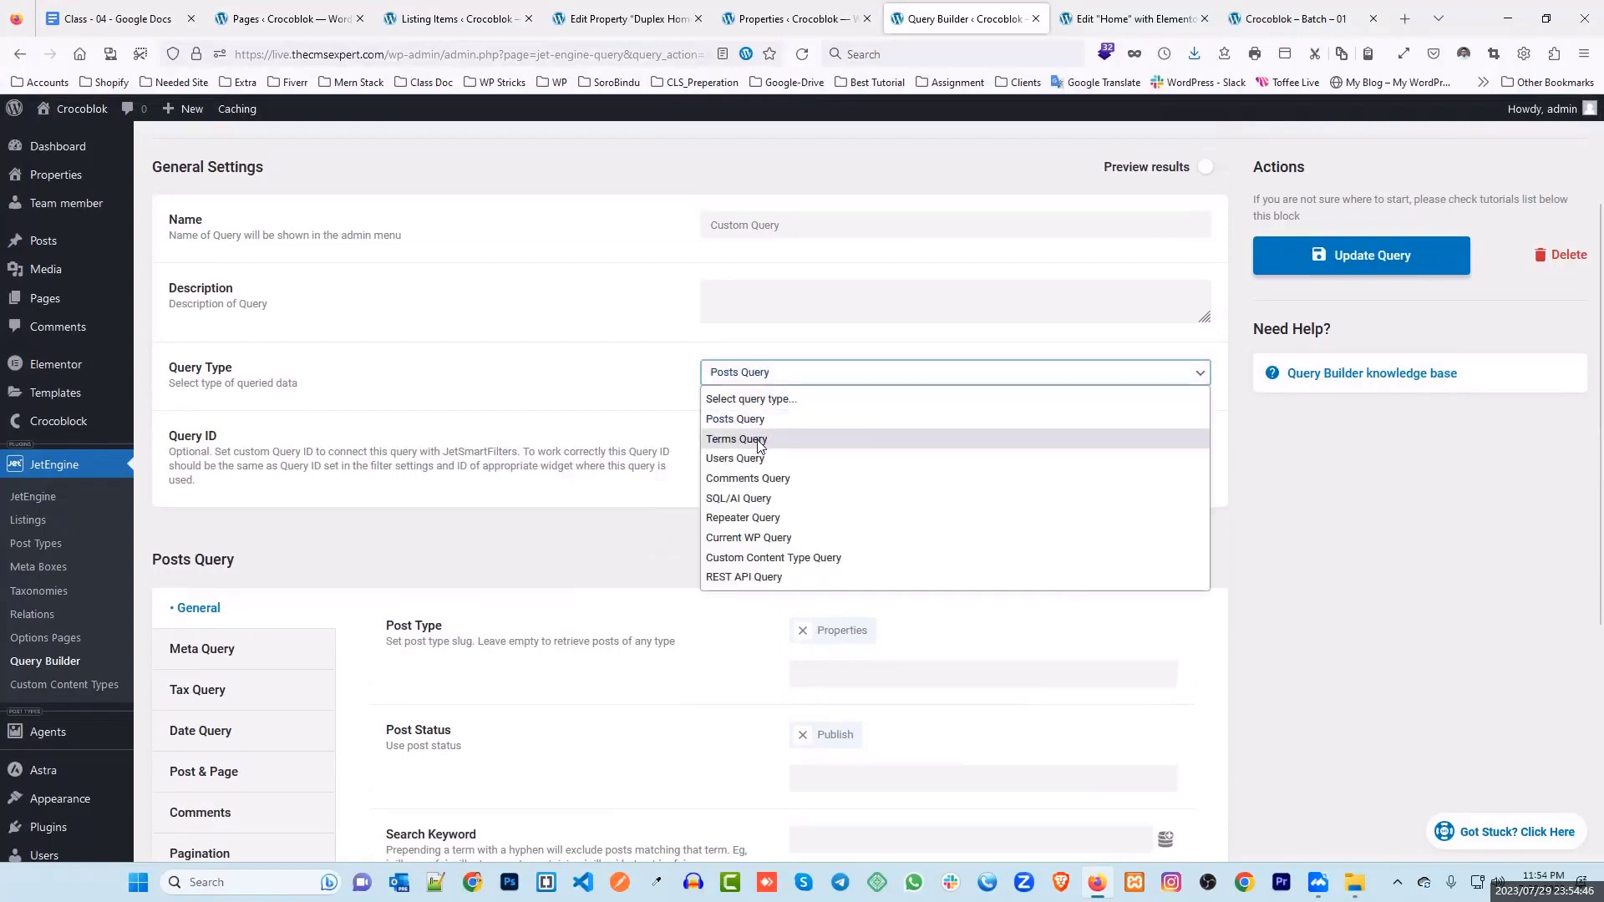
pyautogui.click(622, 413)
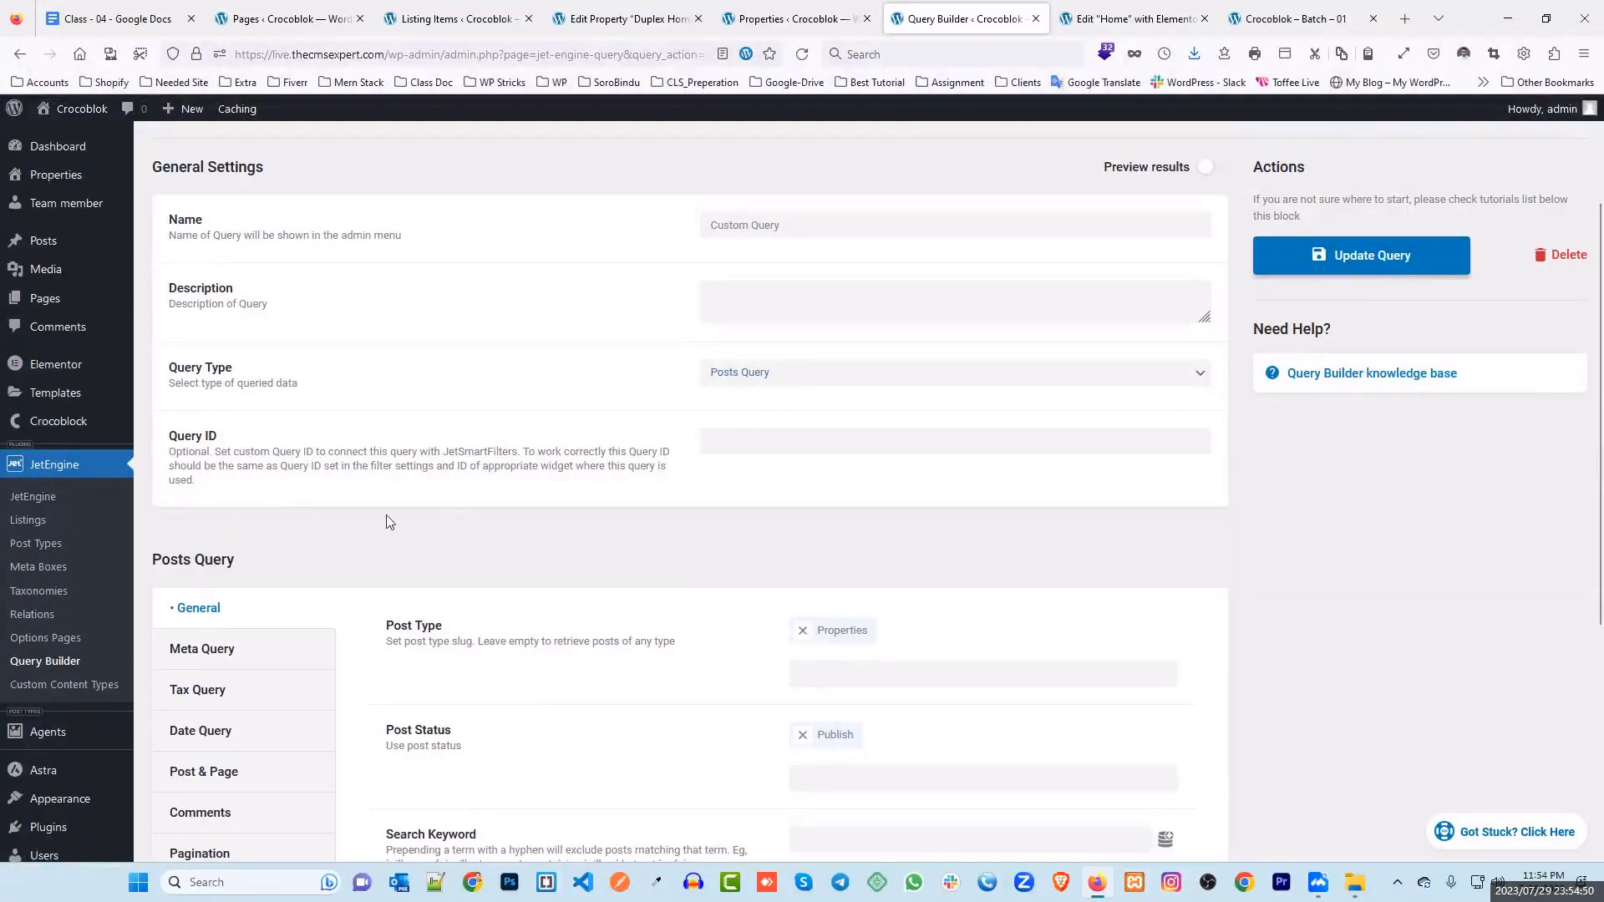
pyautogui.scroll(-2, 393, 526)
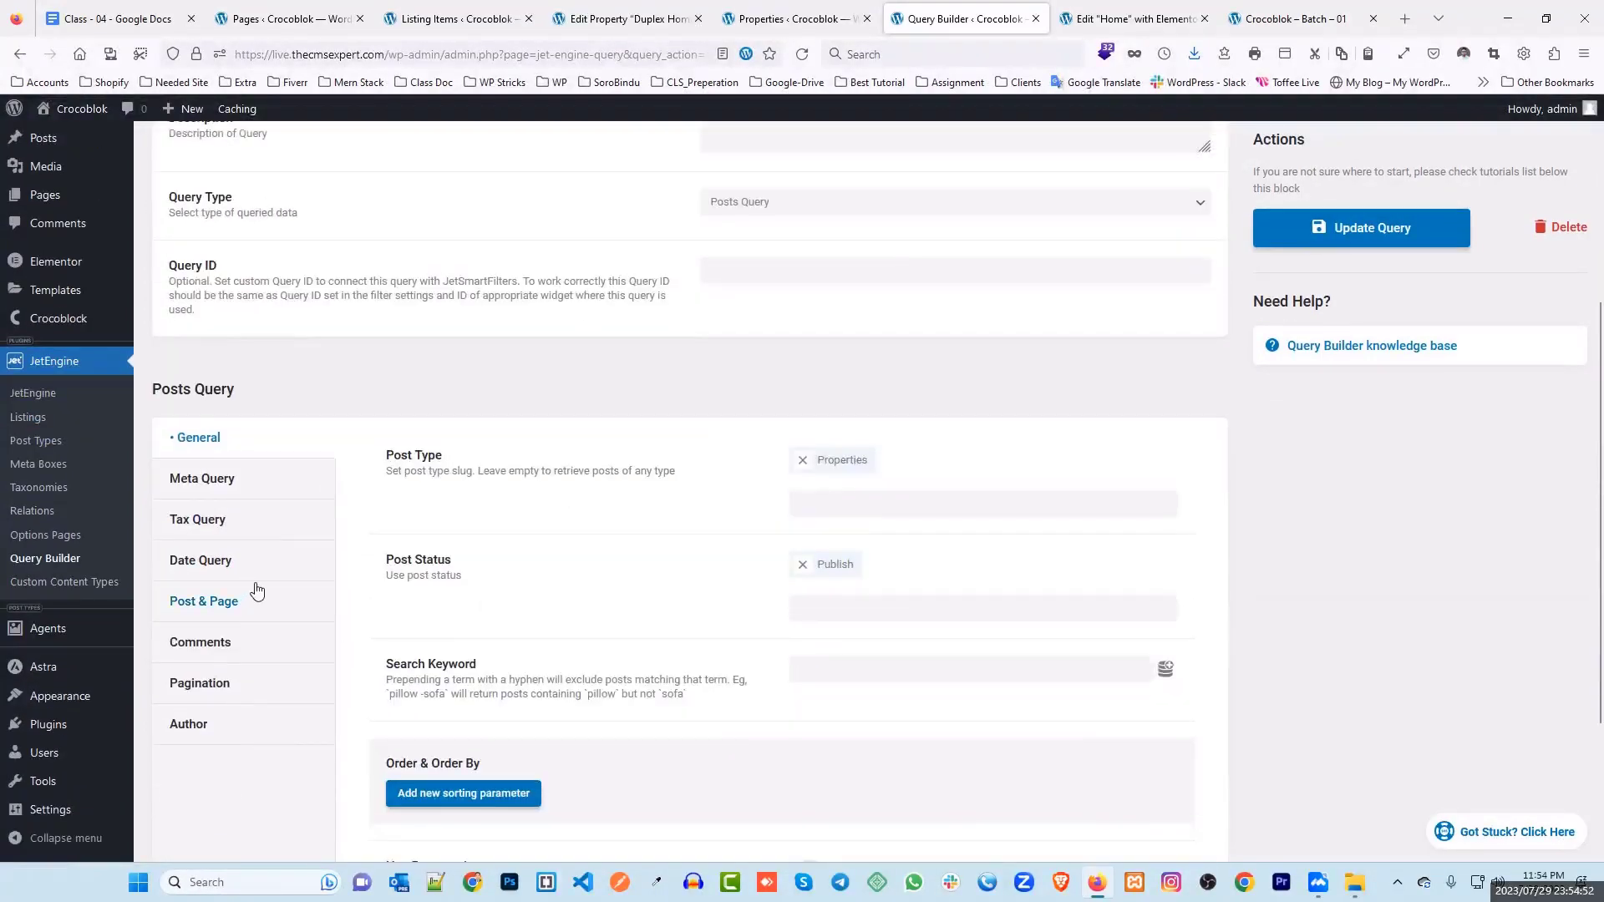
pyautogui.click(751, 205)
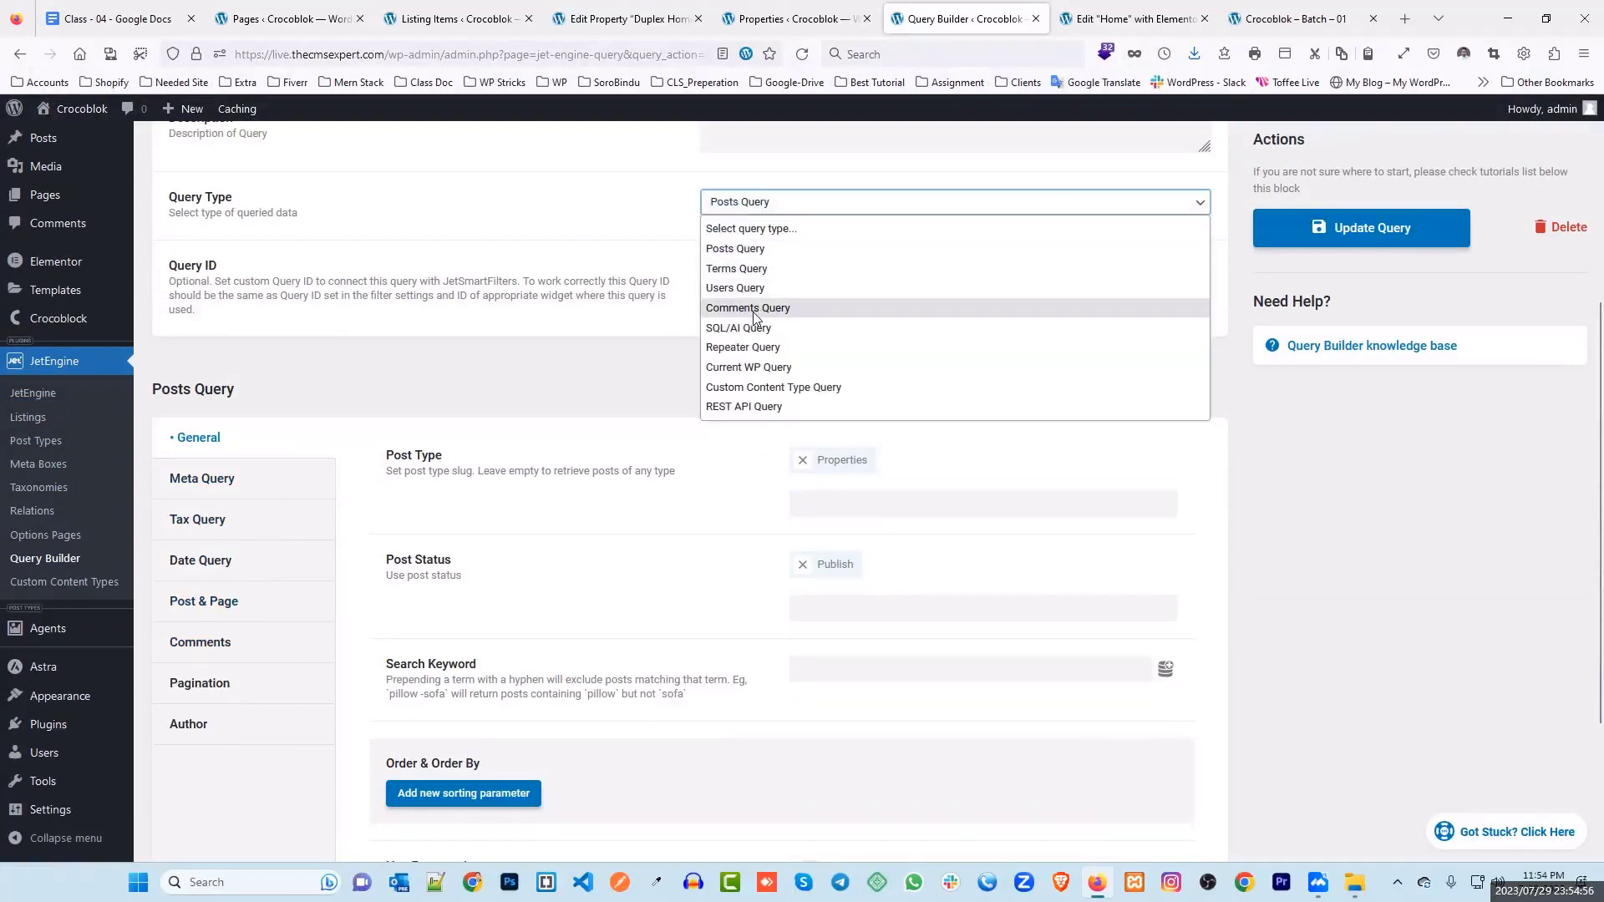
pyautogui.click(605, 400)
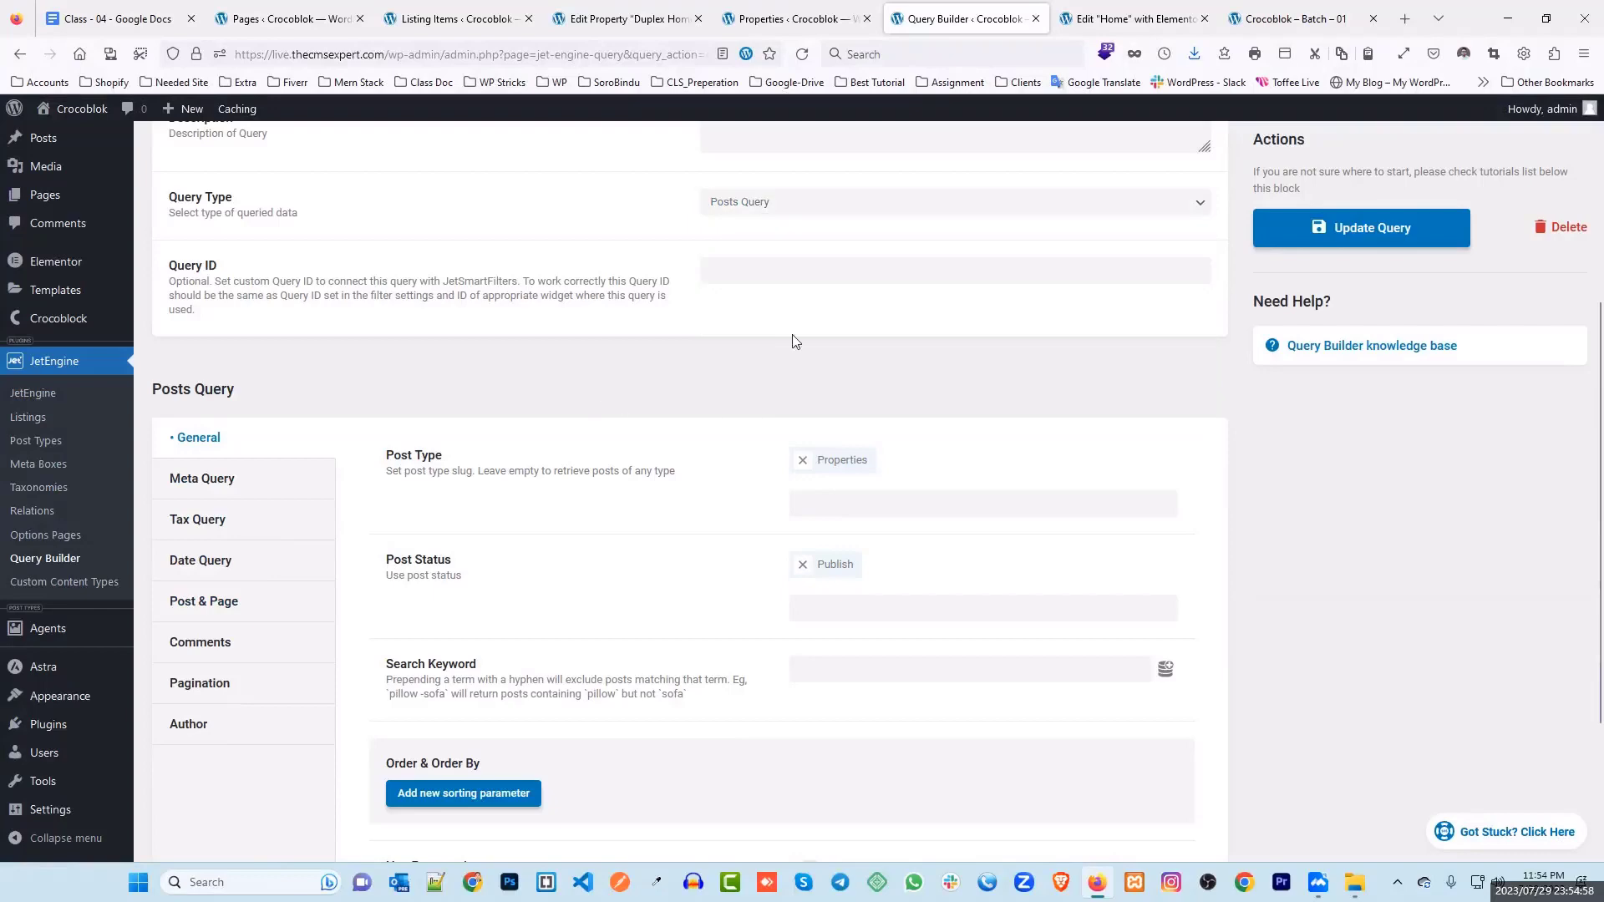
pyautogui.scroll(1, 641, 462)
pyautogui.scroll(-3, 655, 487)
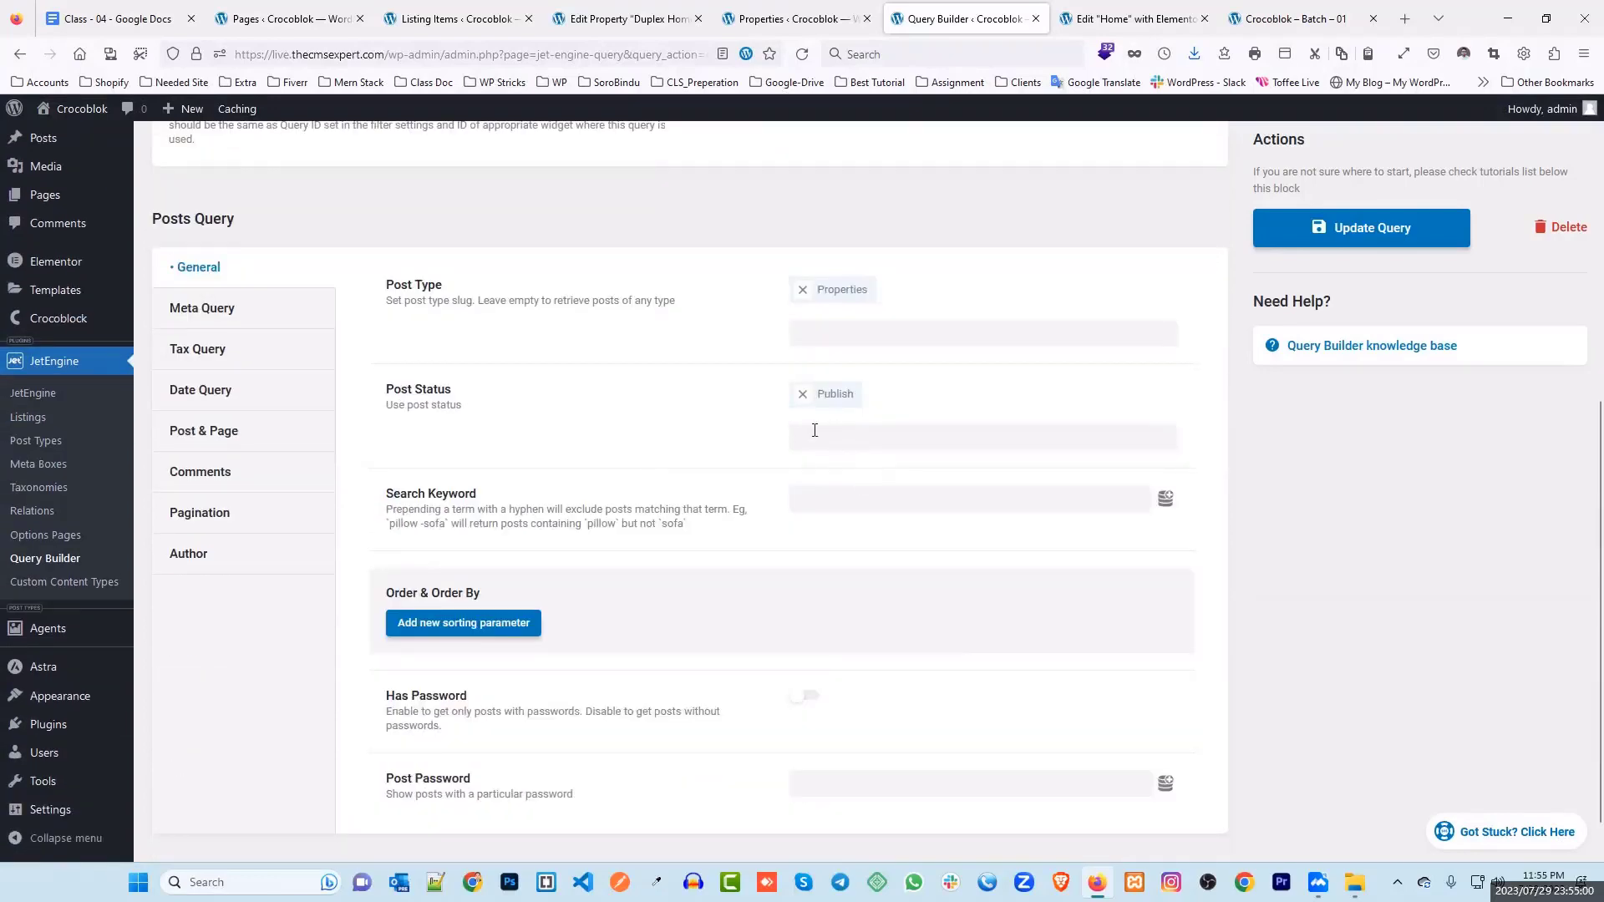
pyautogui.scroll(4, 719, 473)
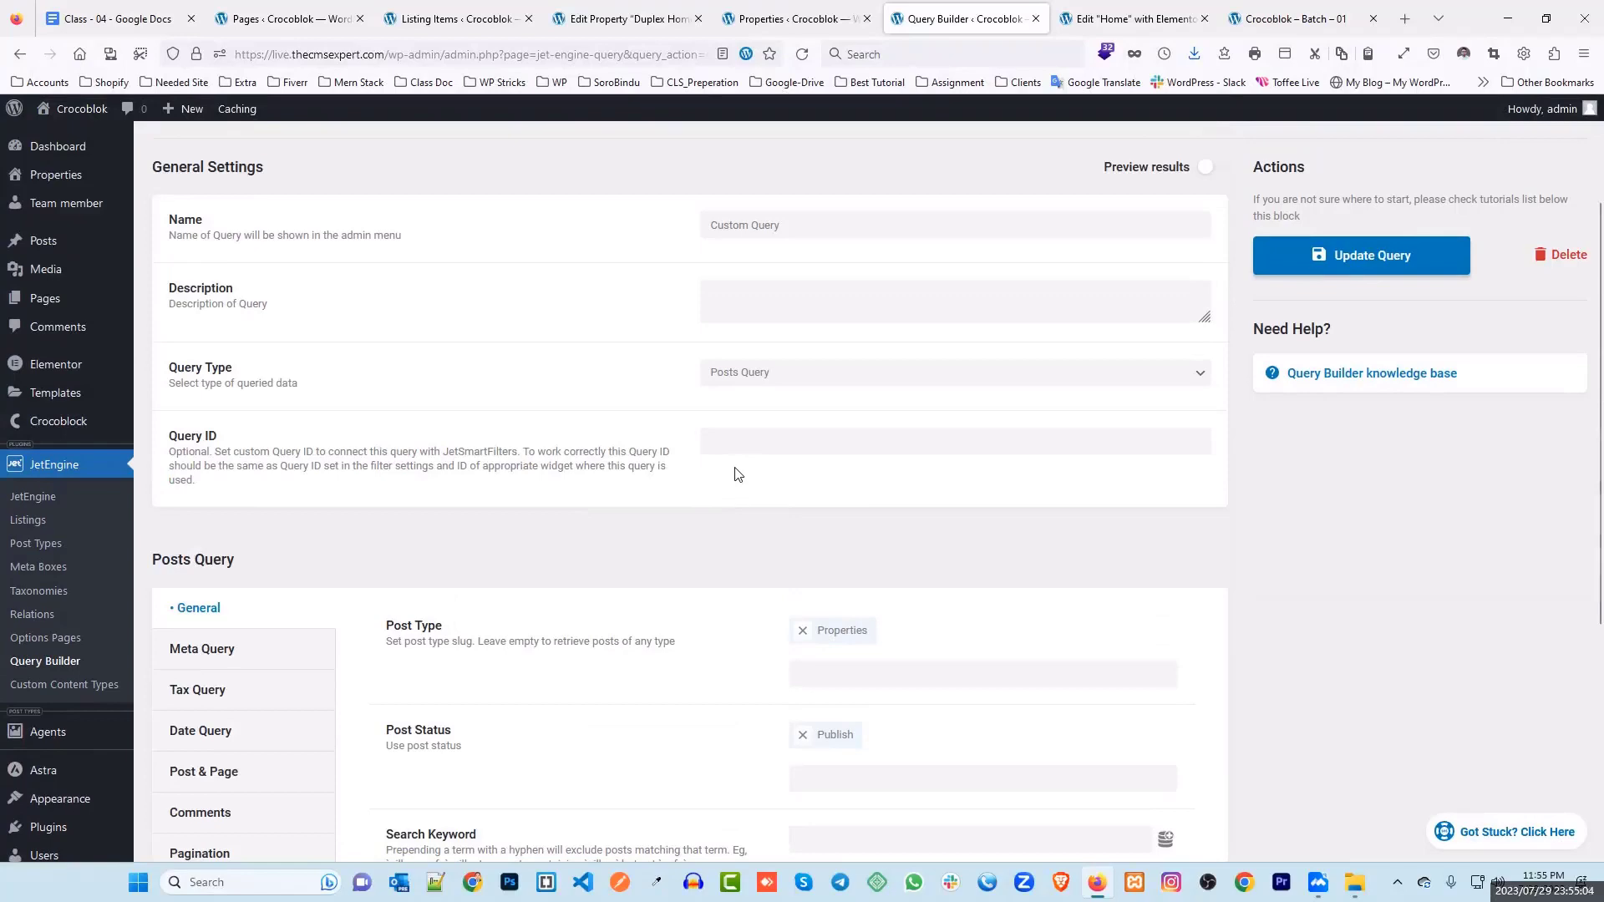
pyautogui.click(752, 224)
pyautogui.hotkey('ctrl', 'a')
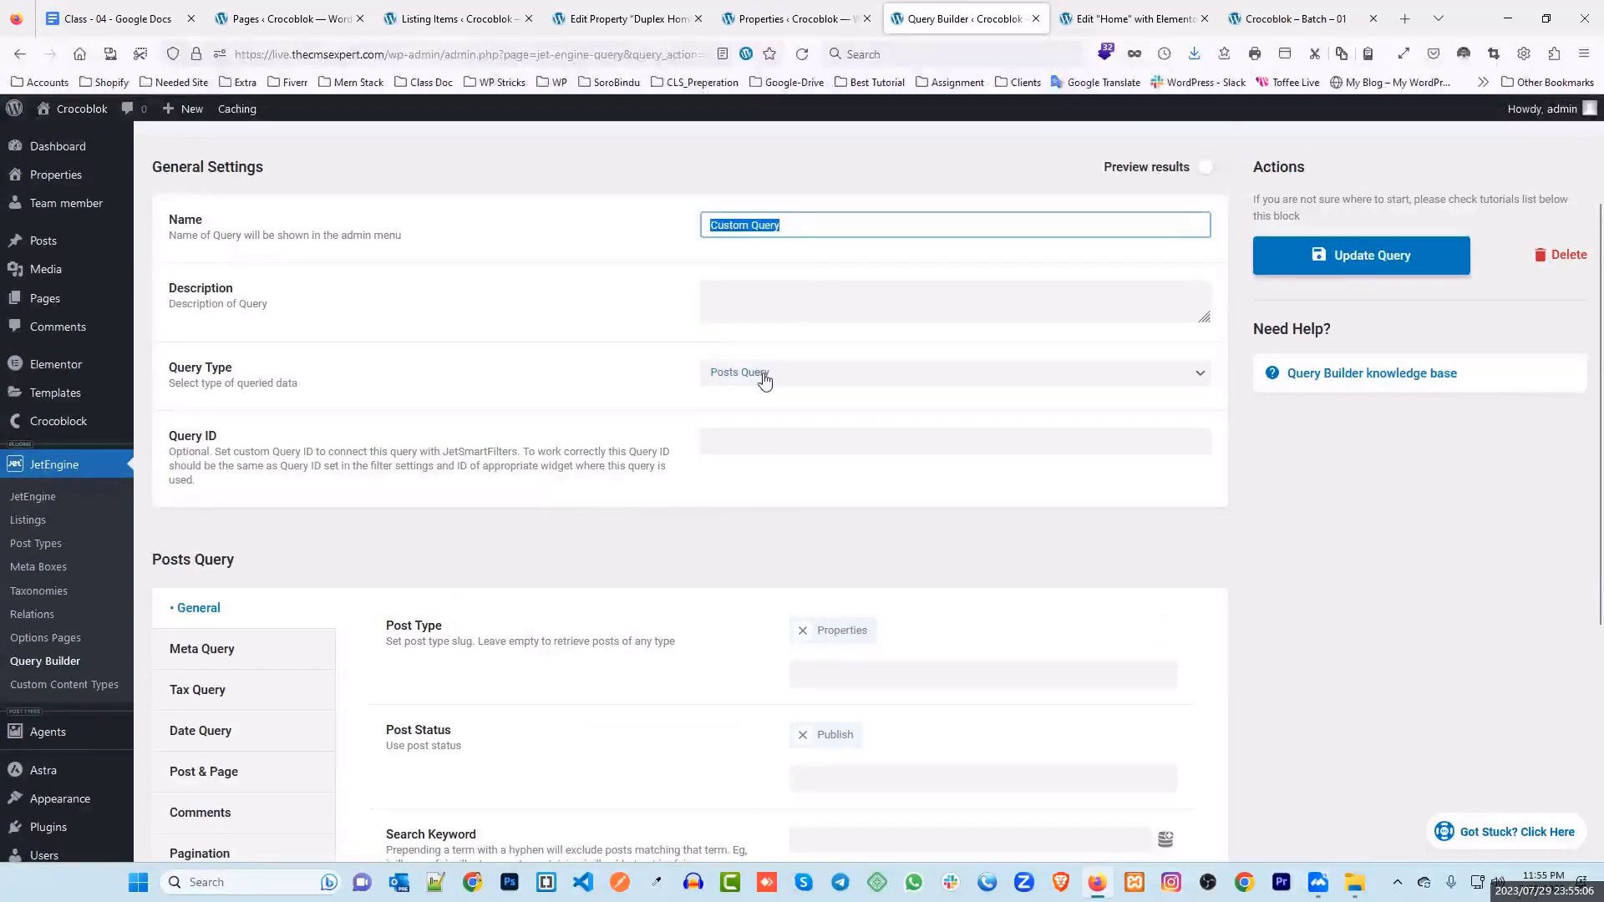
pyautogui.scroll(-3, 761, 380)
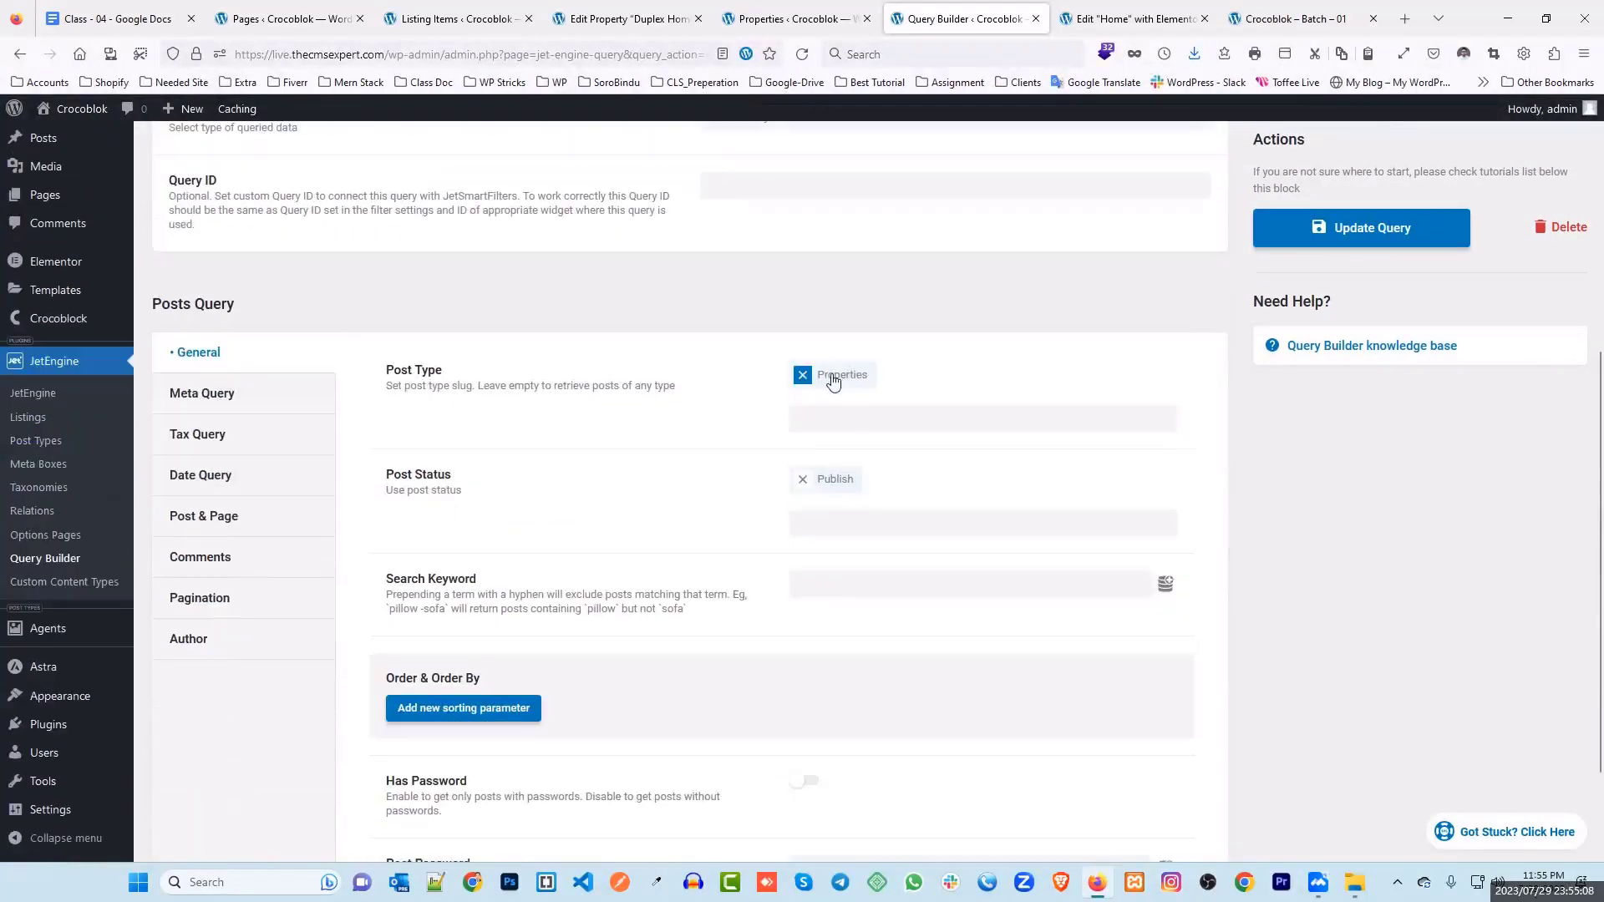
pyautogui.scroll(2, 830, 419)
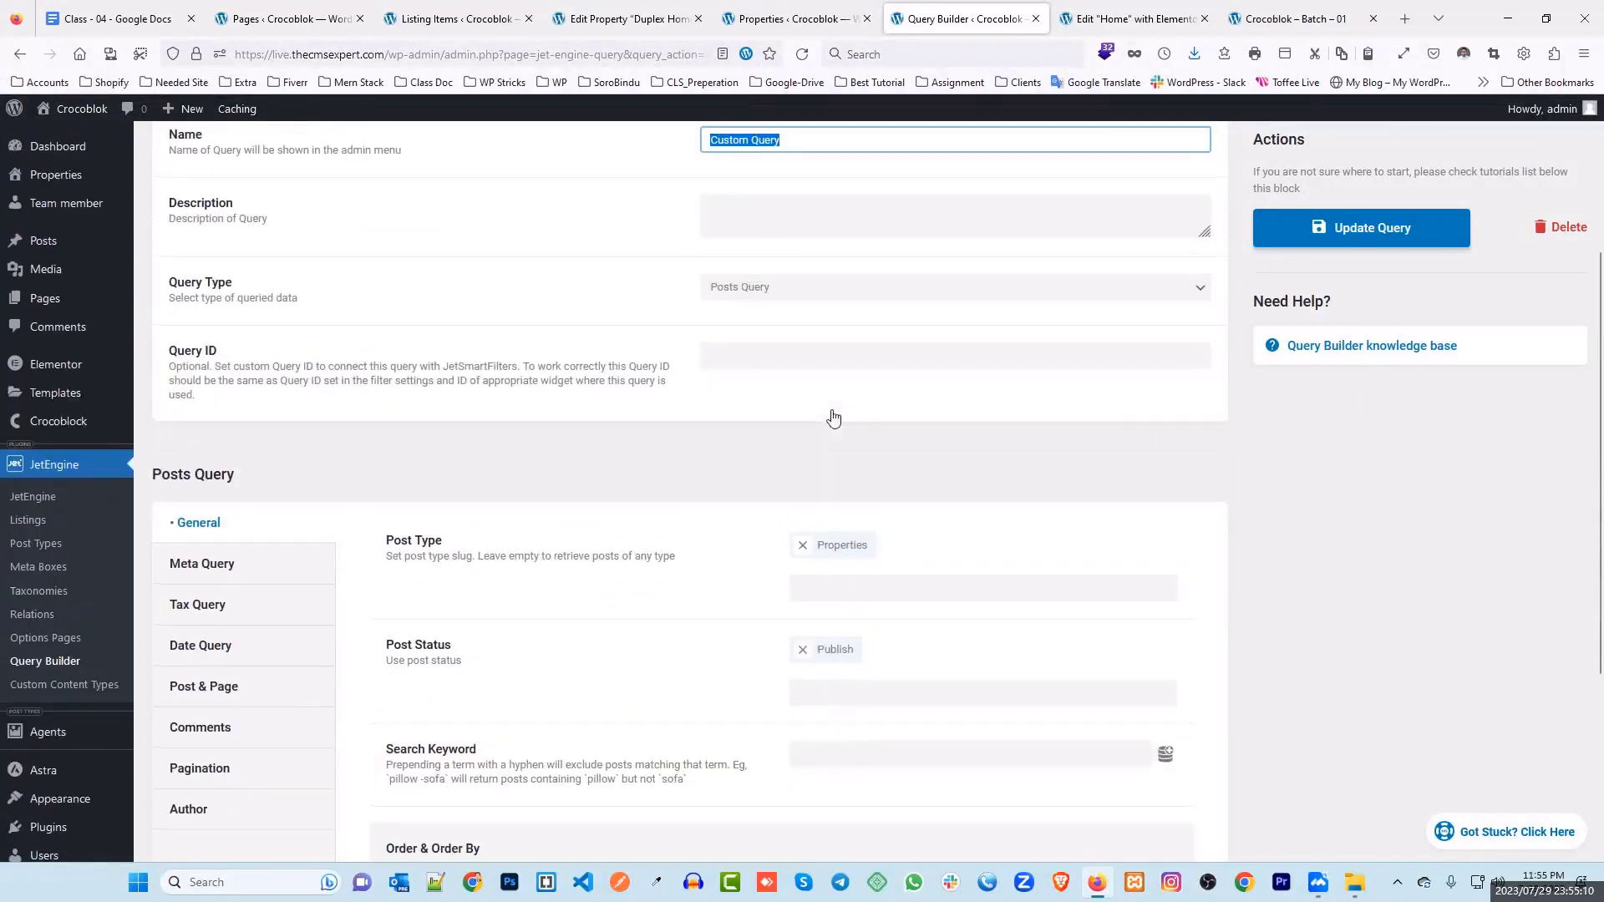
pyautogui.scroll(-2, 751, 451)
pyautogui.scroll(1, 770, 197)
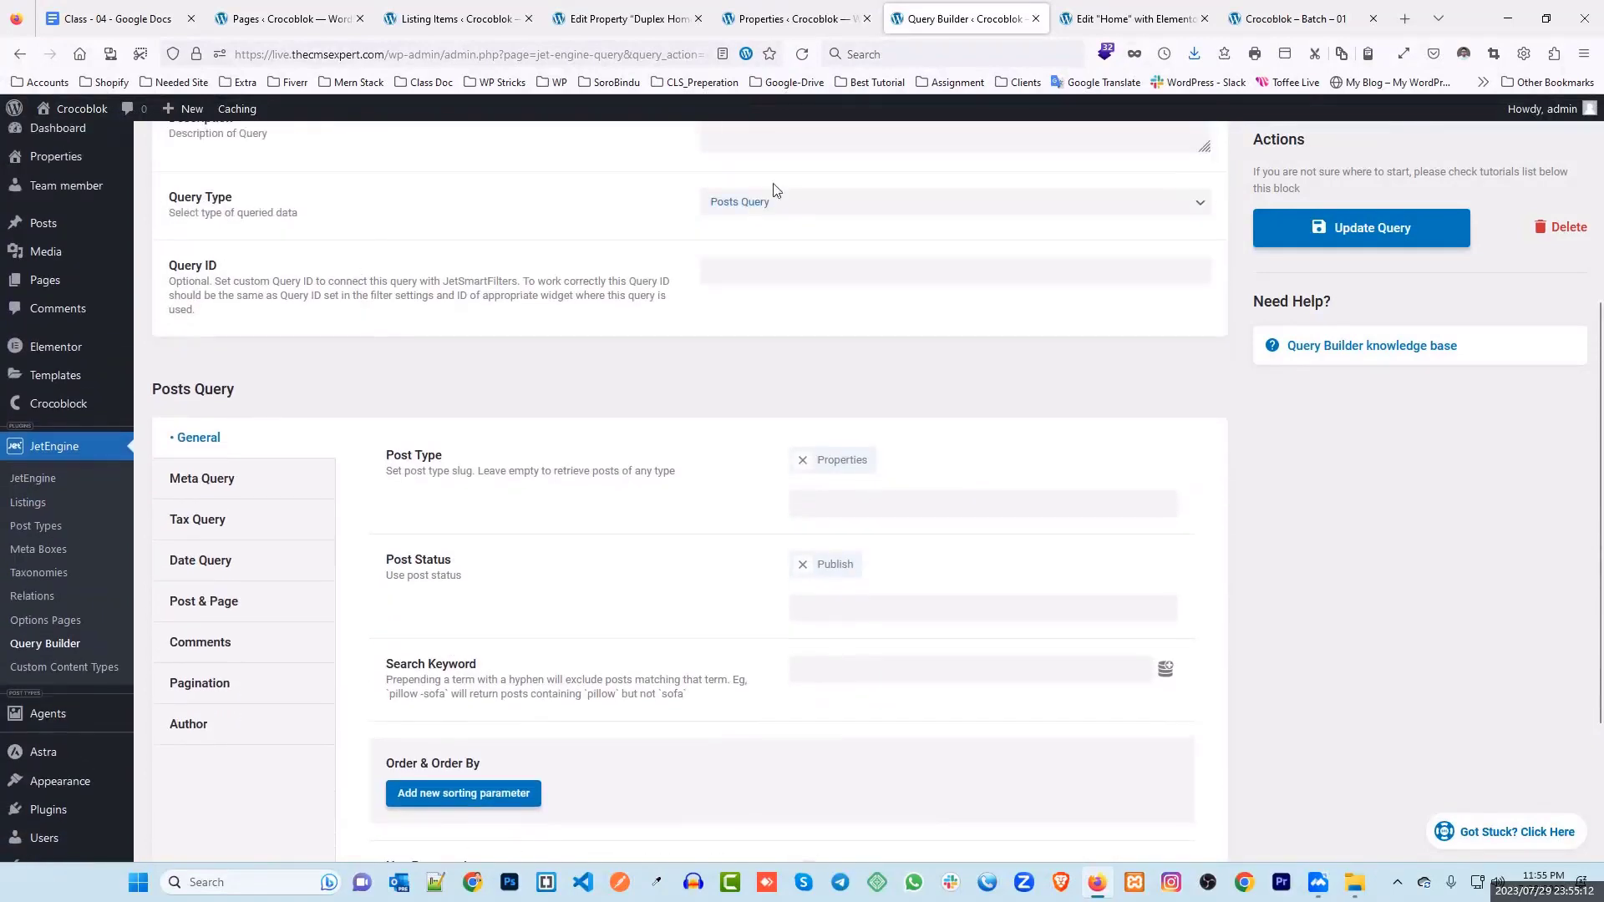
pyautogui.scroll(-2, 491, 378)
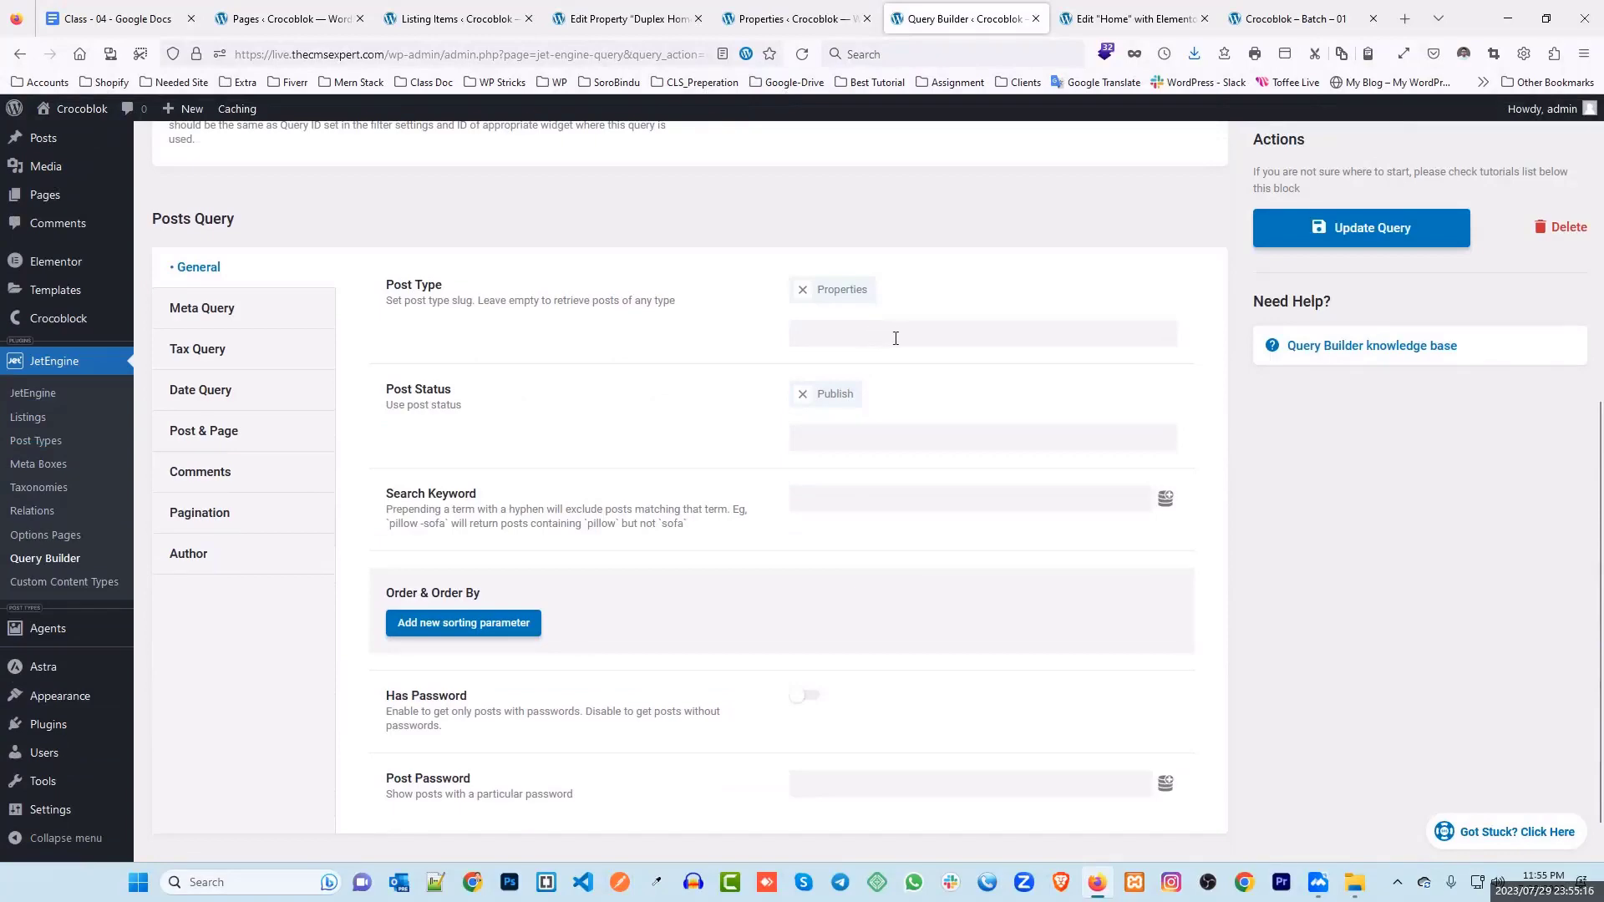
# Step: Reload the Home page's Elementor editor and set the Featured heading's width to Inline (auto)
pyautogui.click(1128, 17)
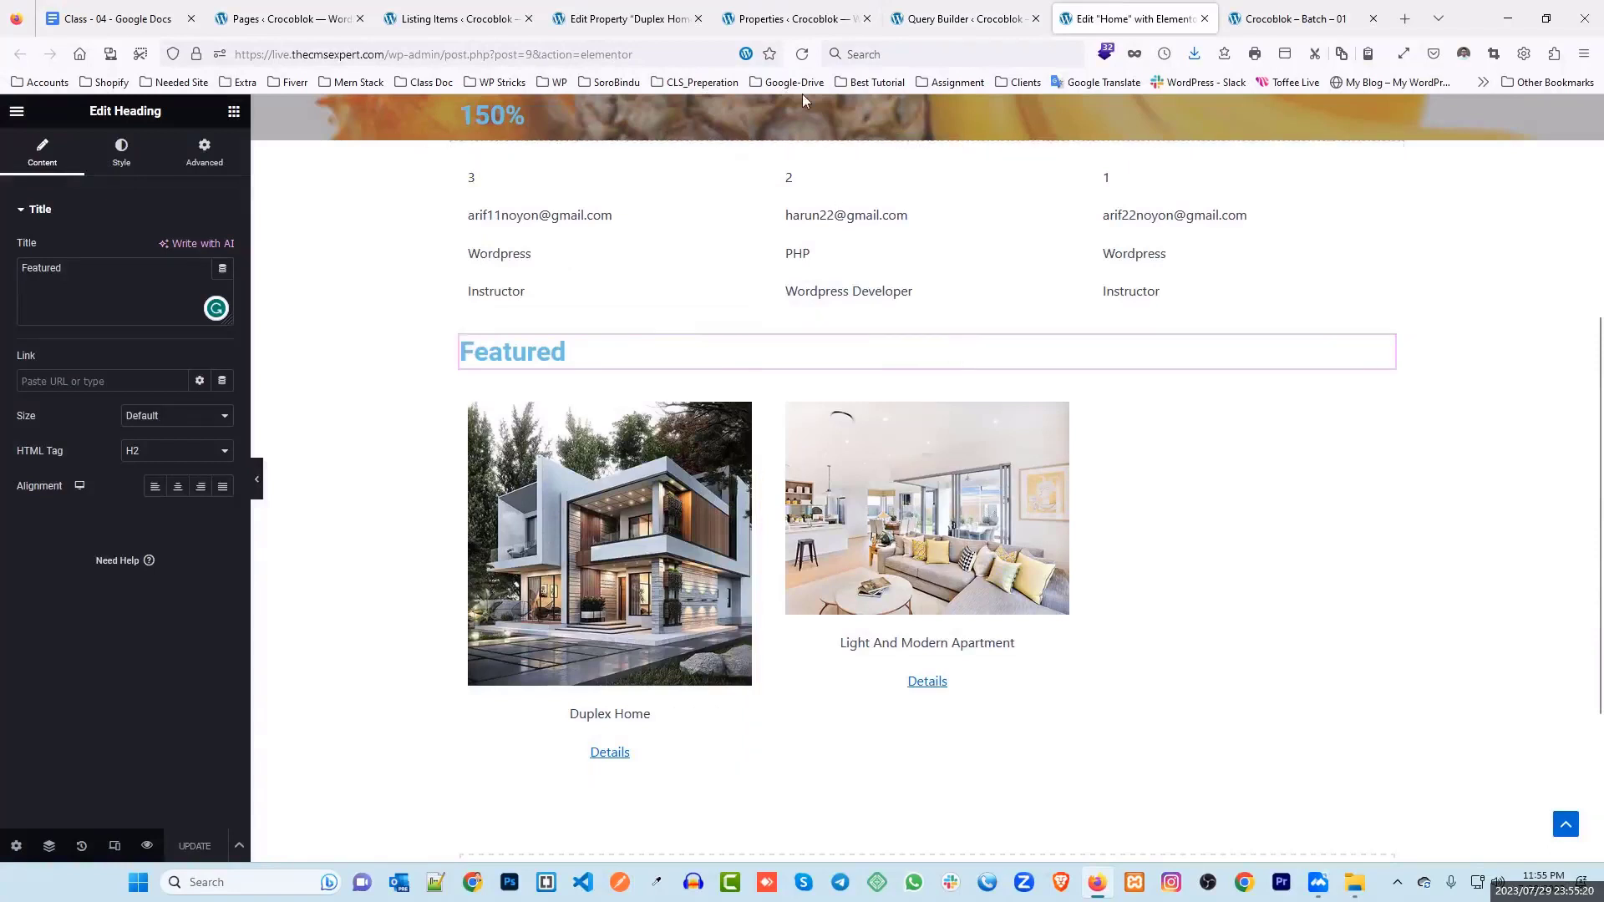
pyautogui.press('F5')
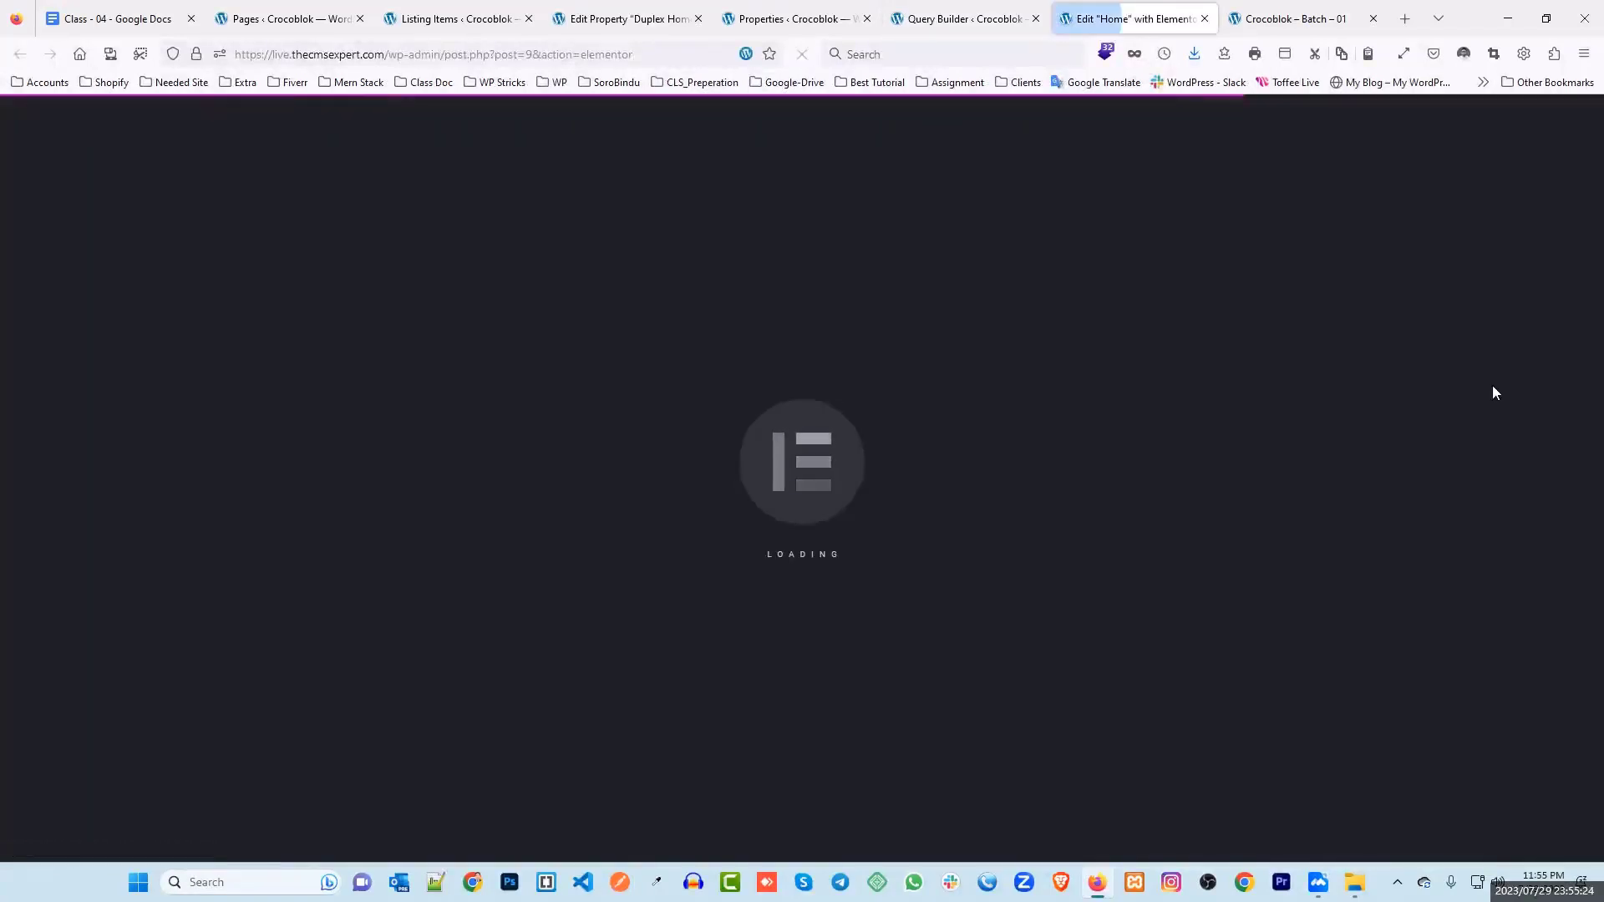
pyautogui.scroll(-5, 1386, 423)
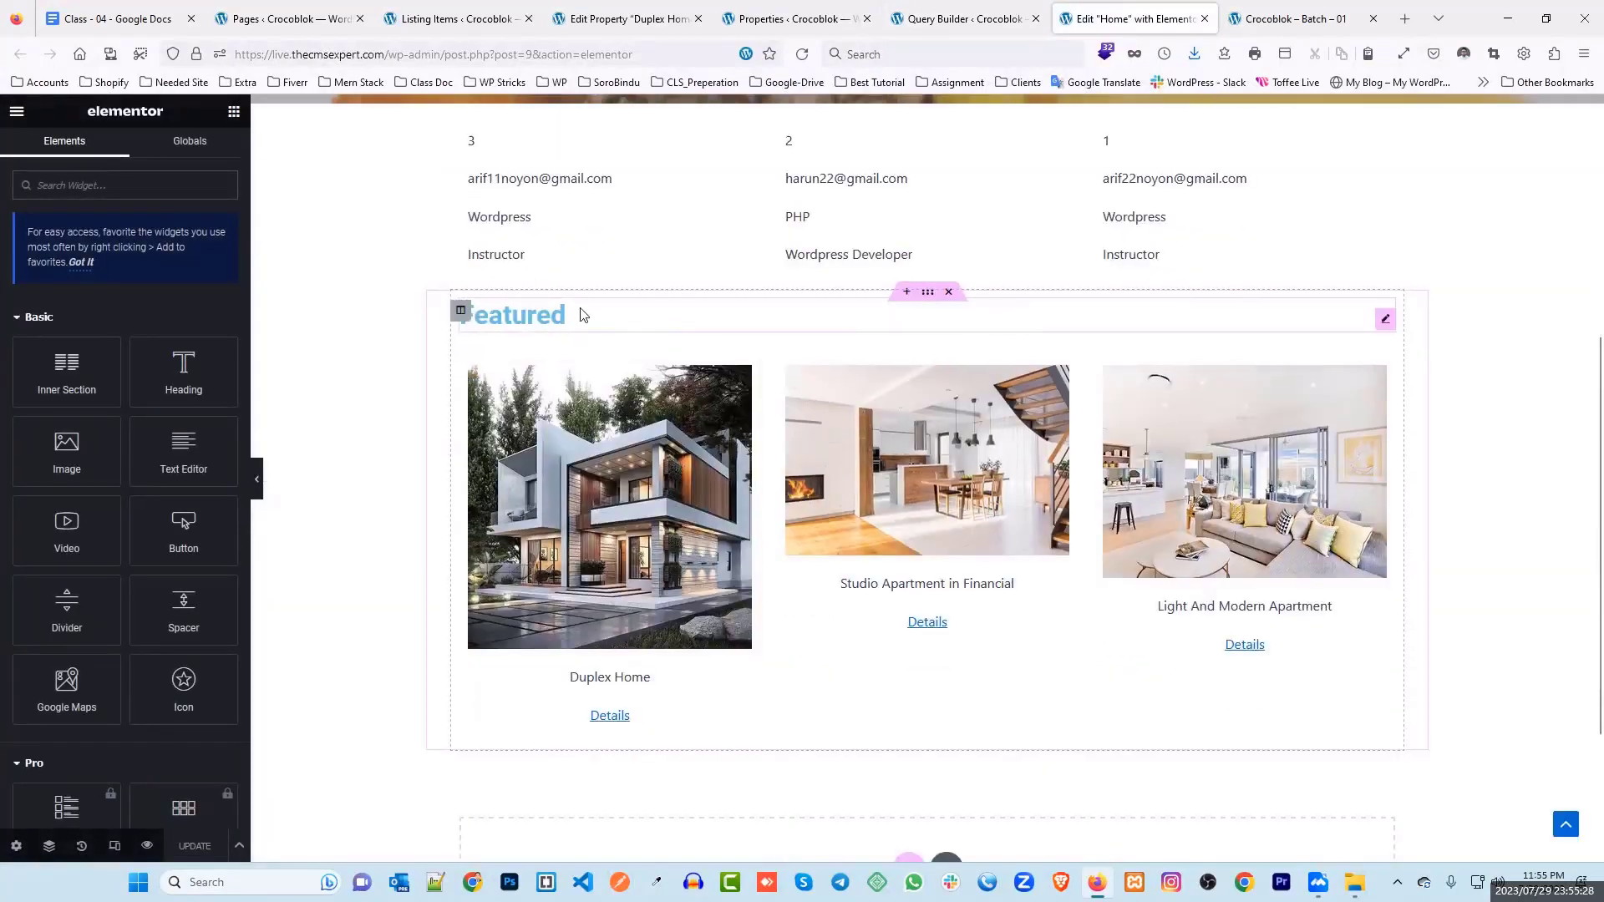
pyautogui.click(1387, 317)
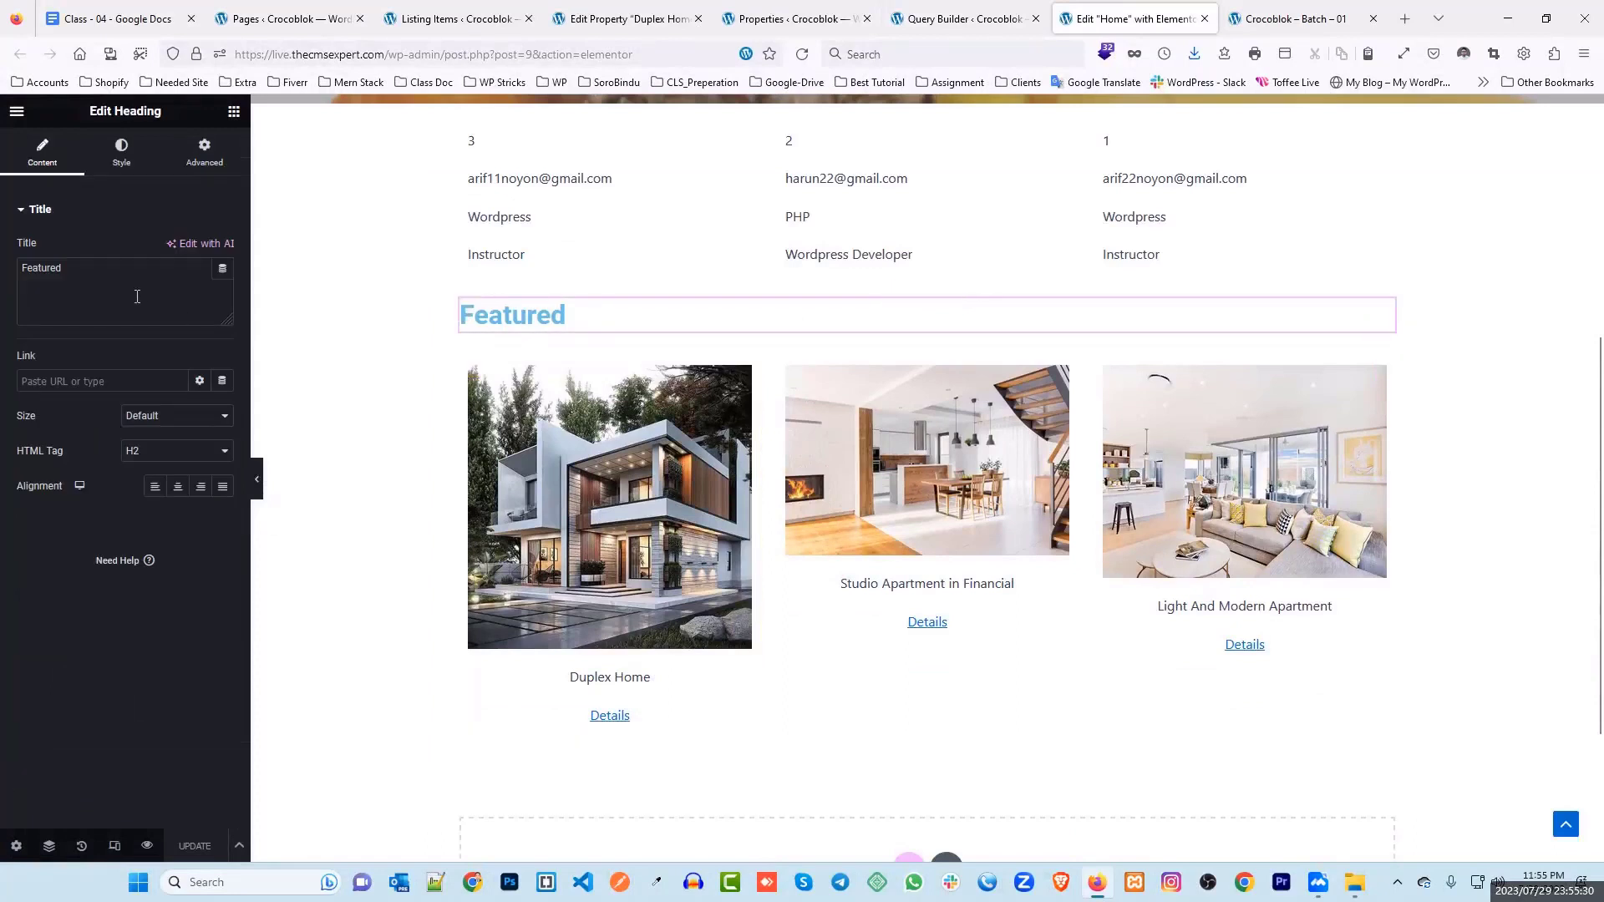
pyautogui.click(204, 152)
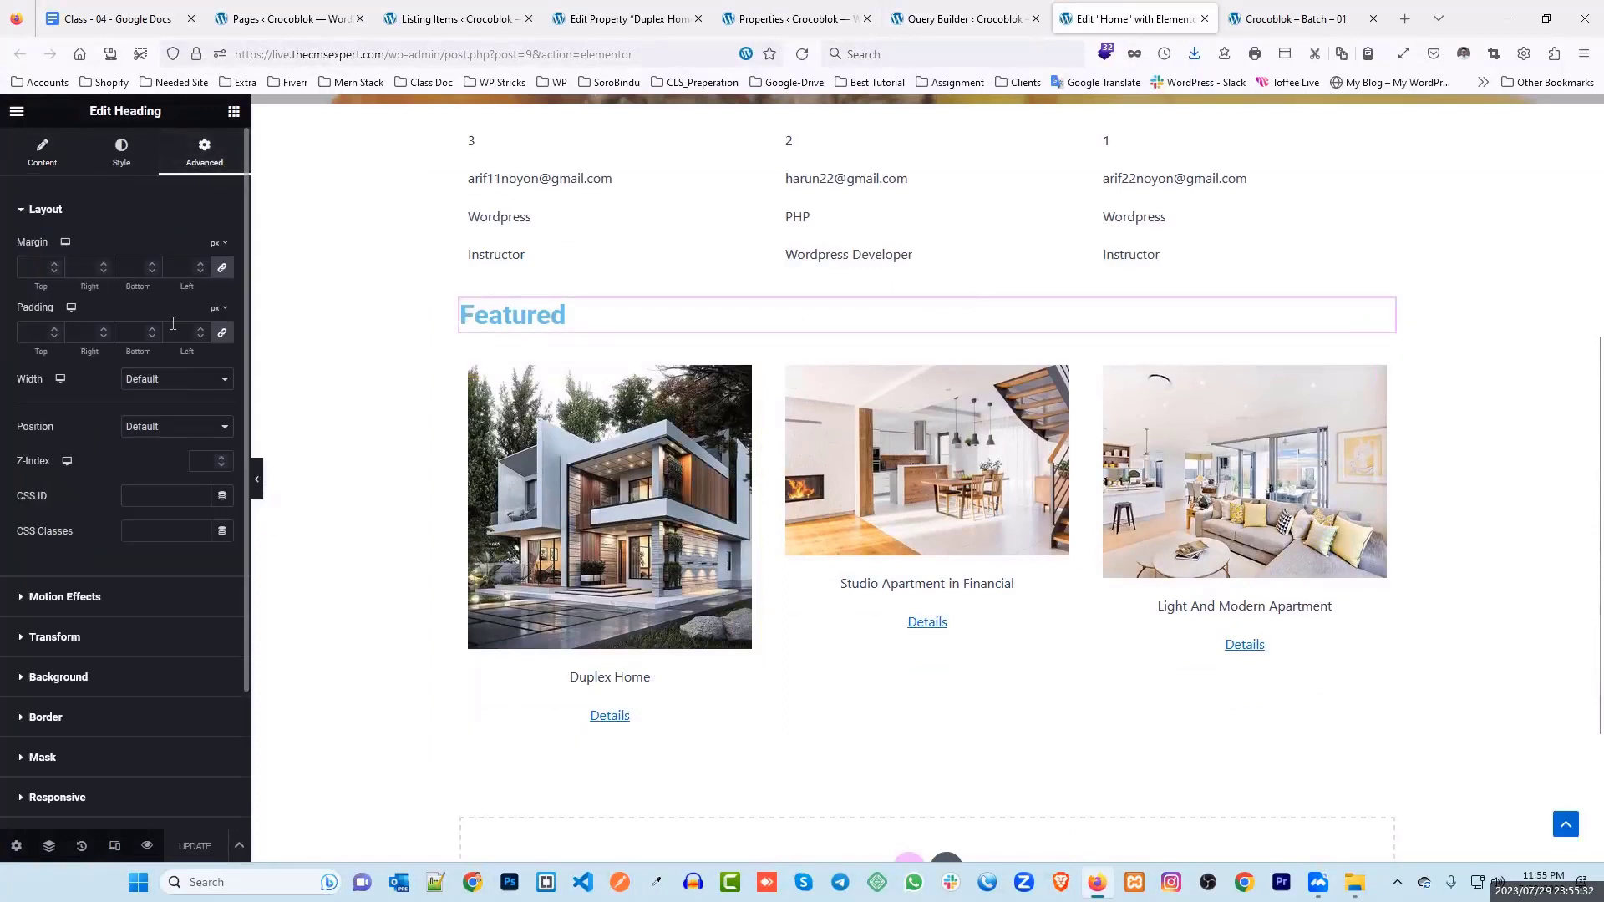
pyautogui.scroll(-2, 33, 460)
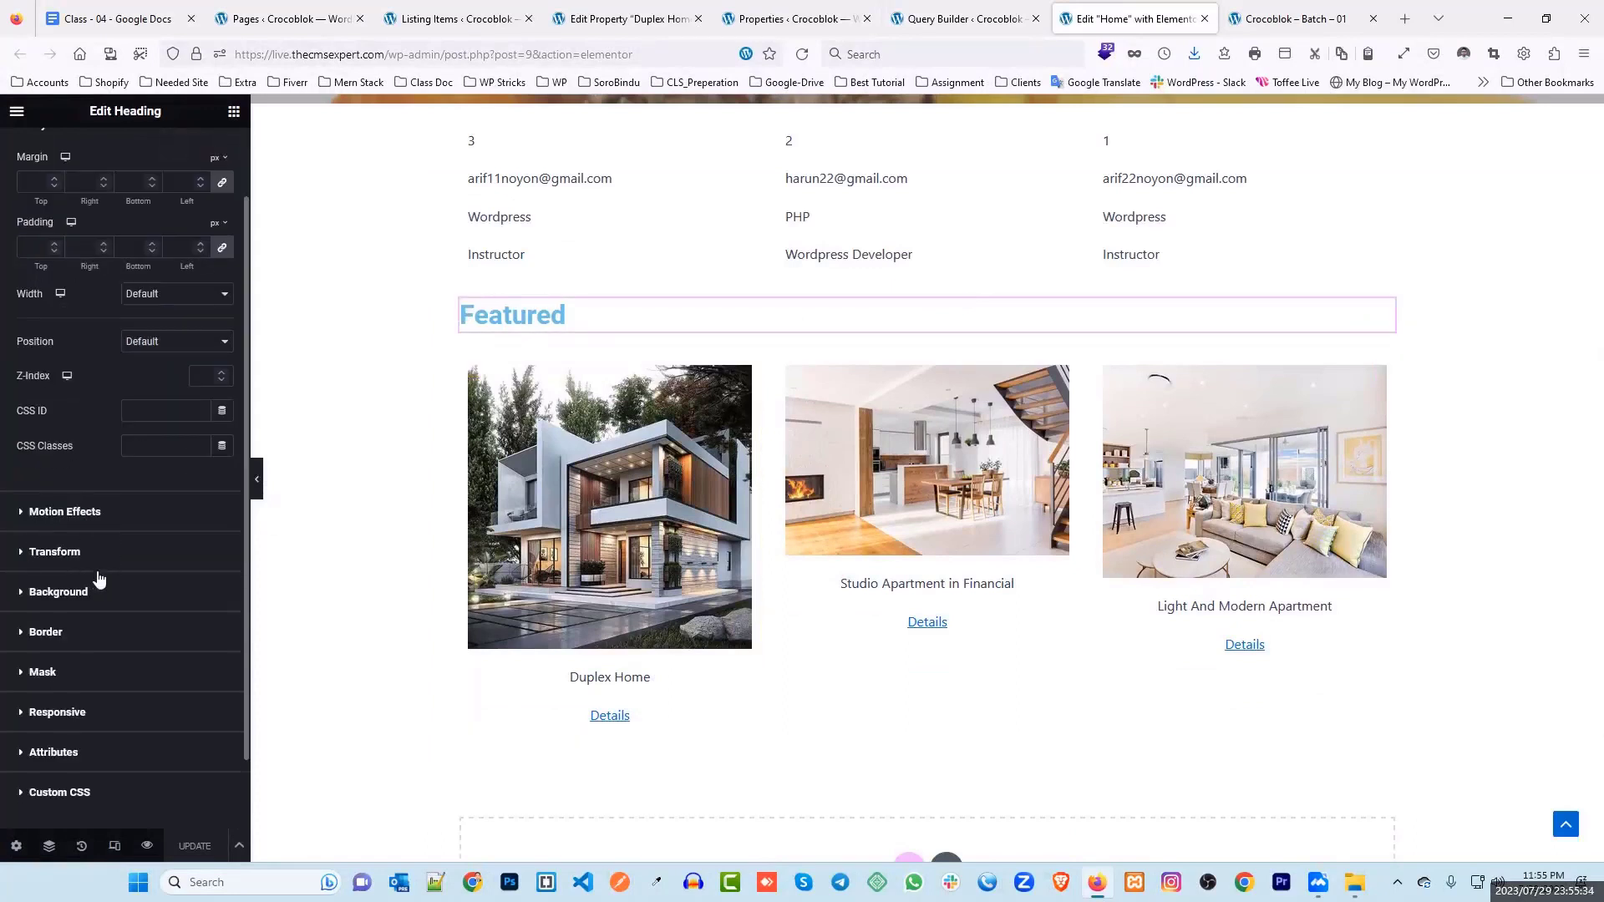
pyautogui.scroll(2, 54, 509)
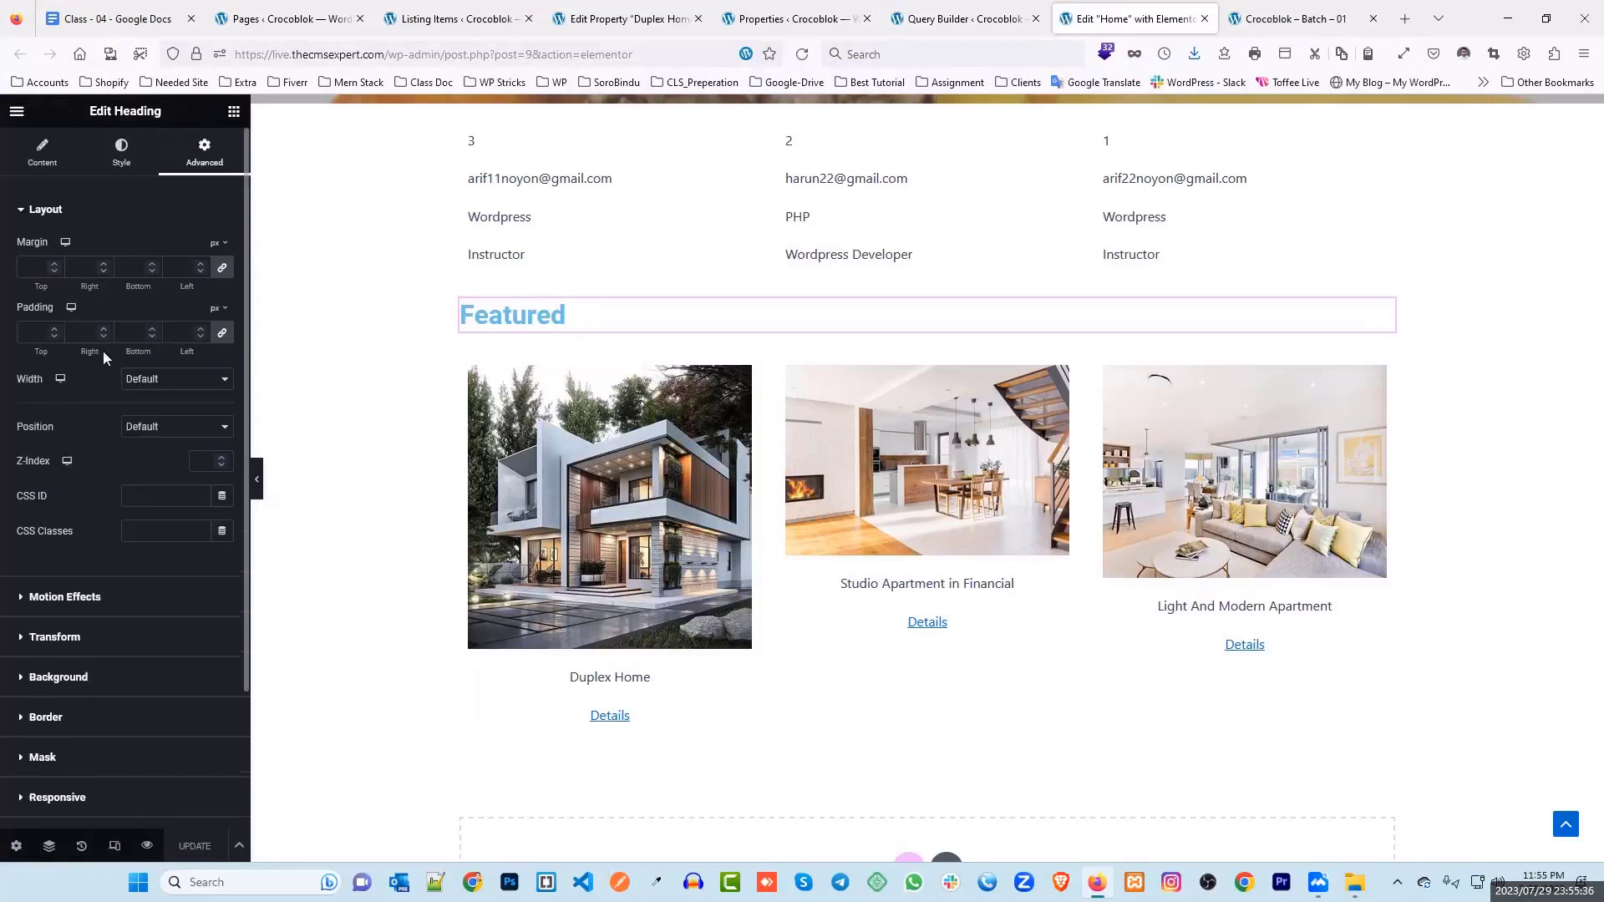
pyautogui.click(175, 380)
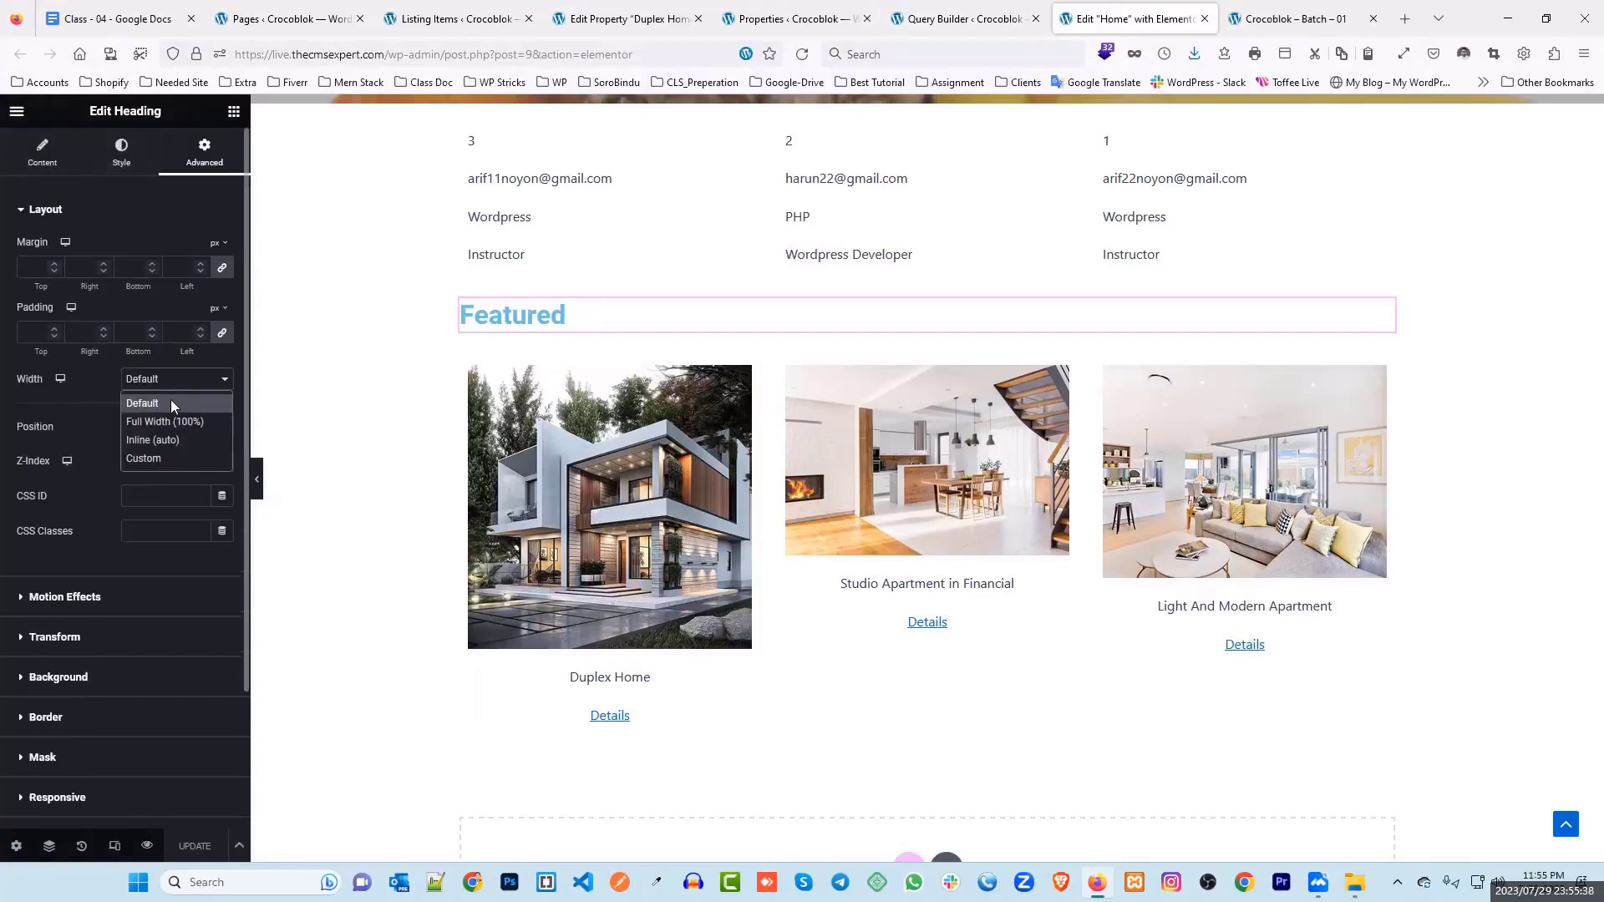
pyautogui.click(167, 438)
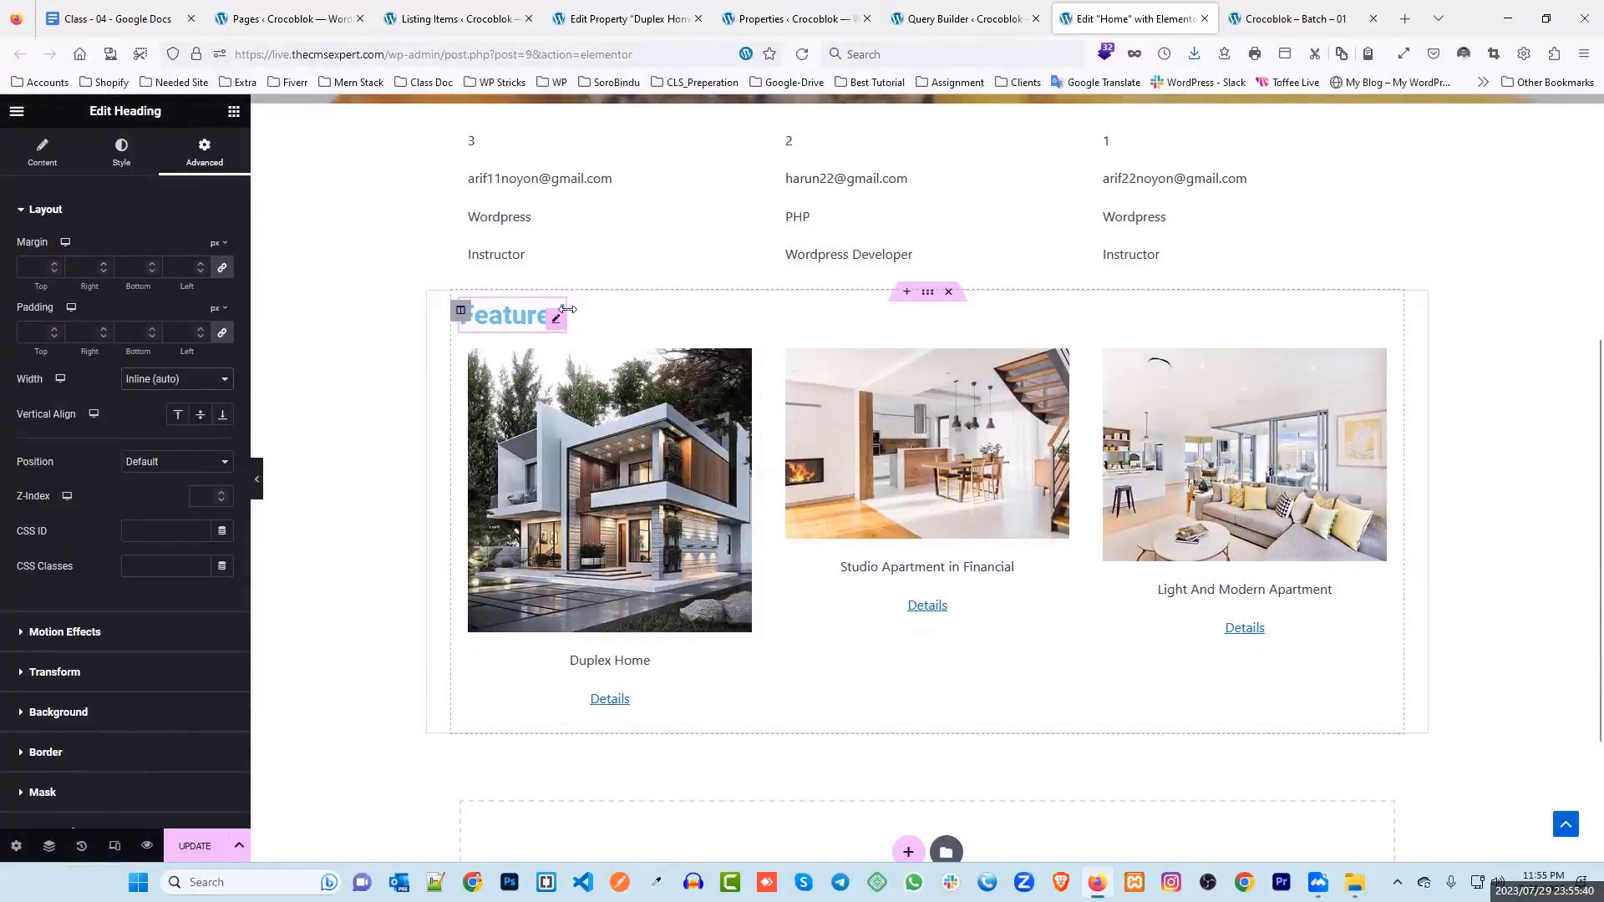
# Step: Duplicate the Featured heading and give the copy a left margin of 20 px, with the other margins at 0
pyautogui.rightClick(549, 324)
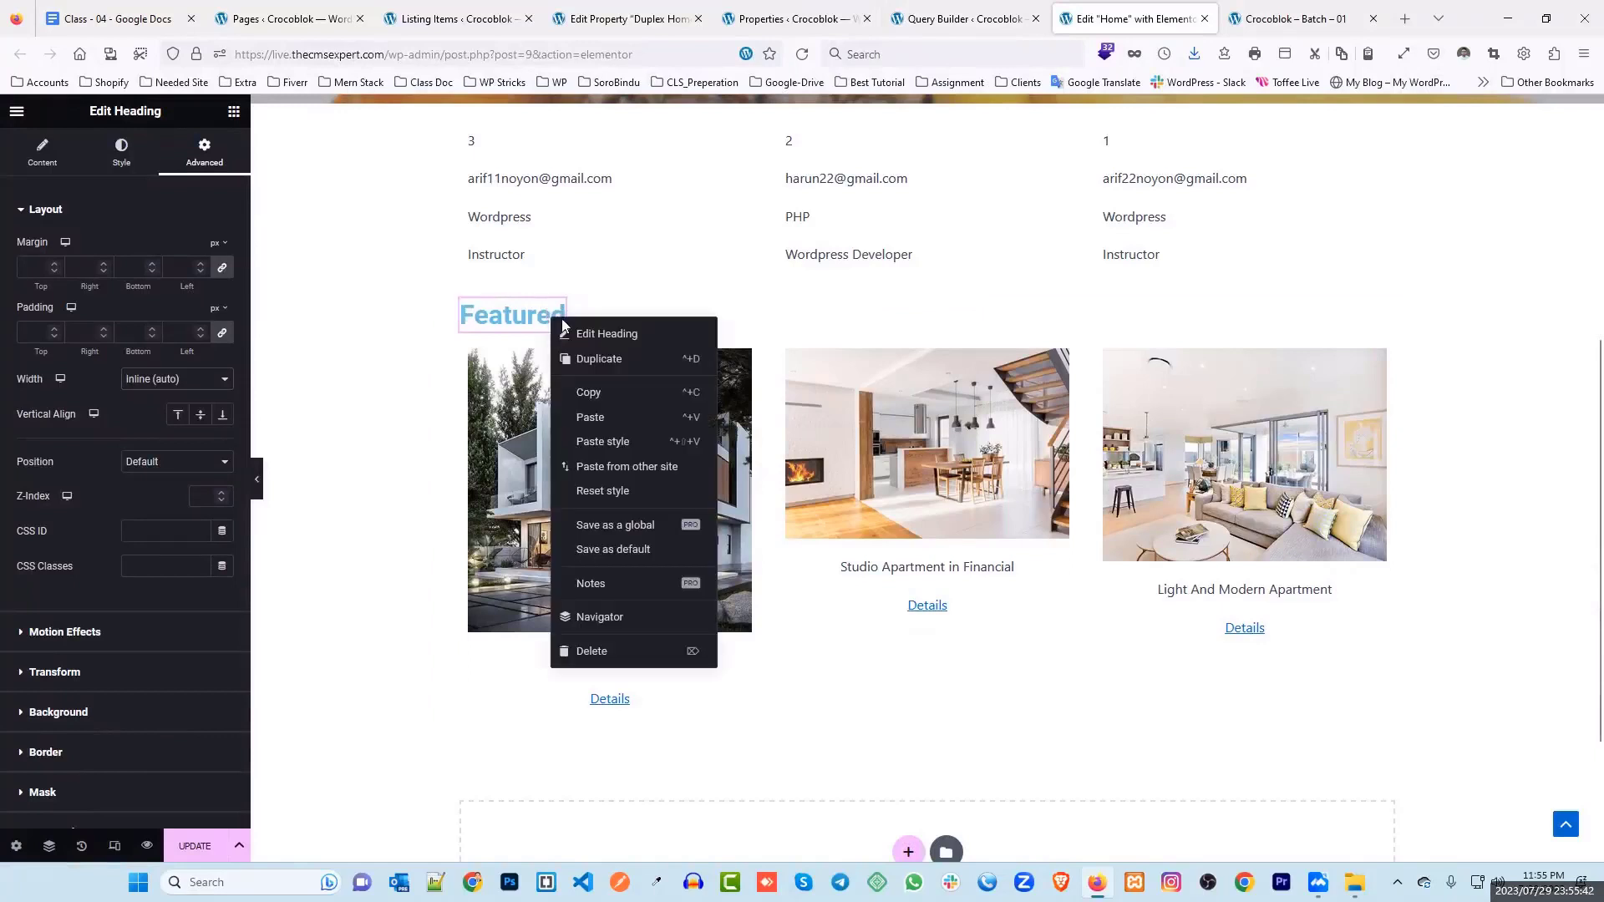
pyautogui.click(584, 356)
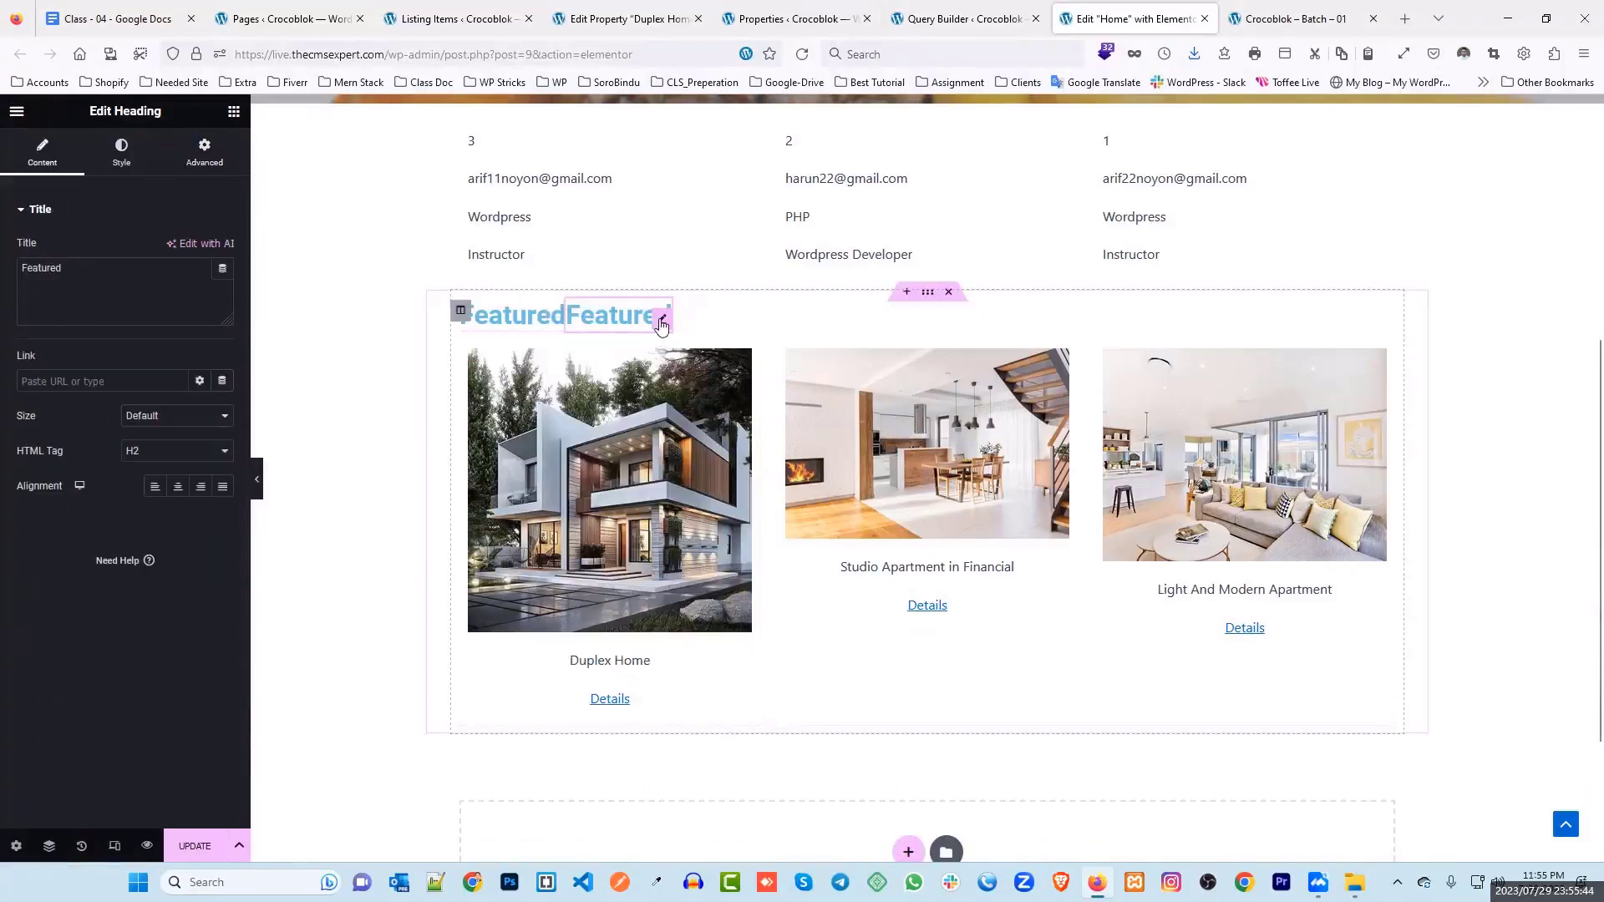
pyautogui.click(205, 152)
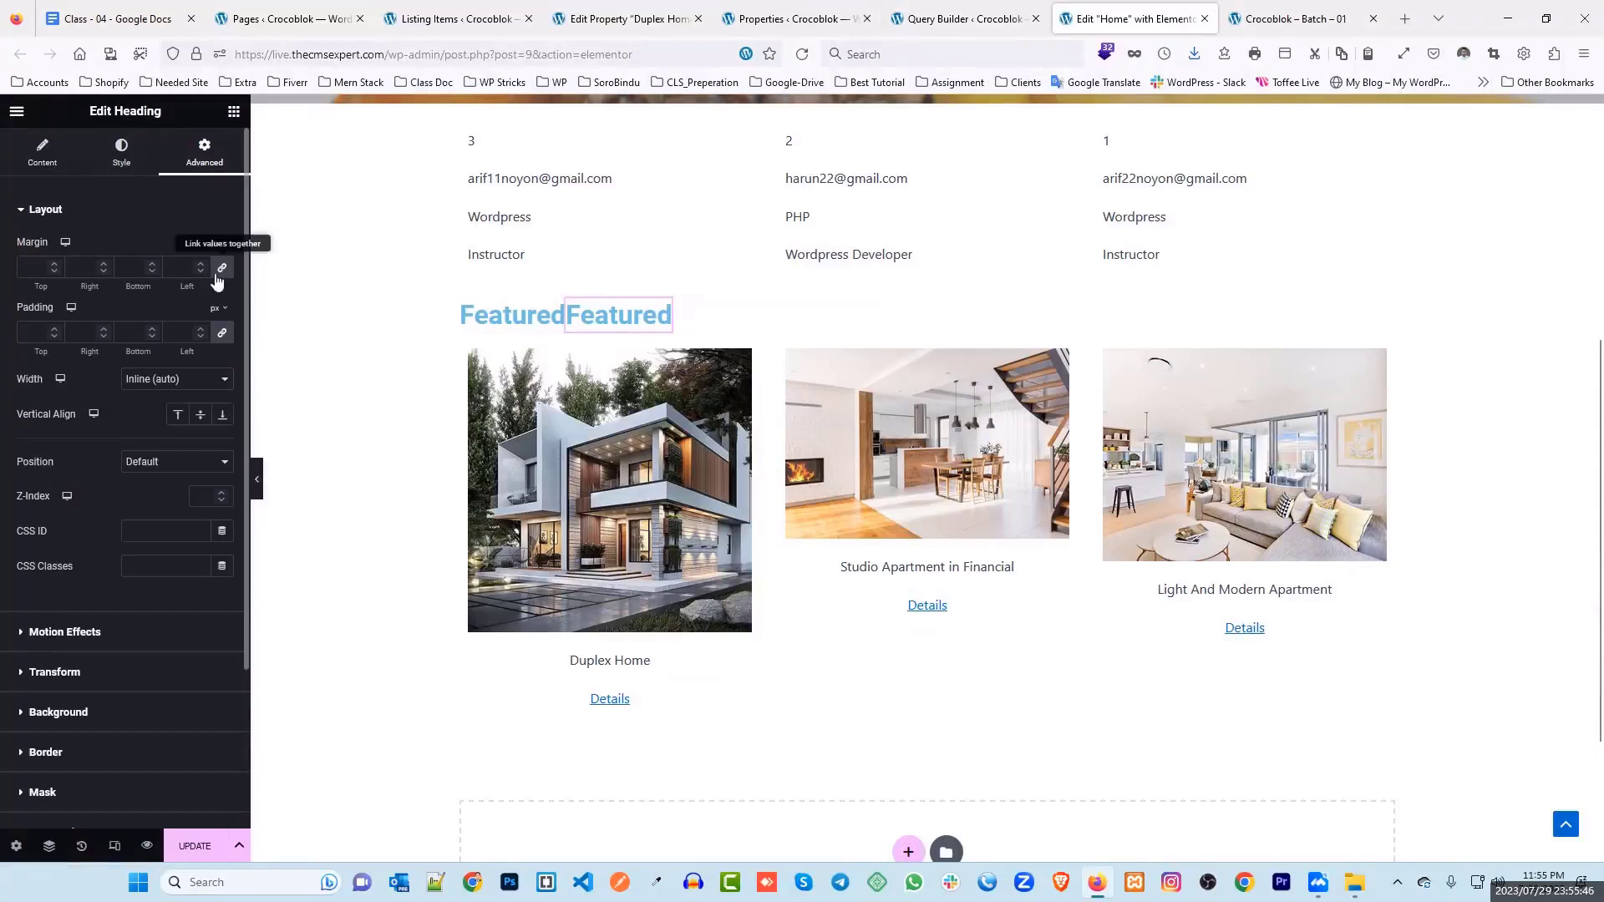
pyautogui.click(181, 267)
pyautogui.write('20')
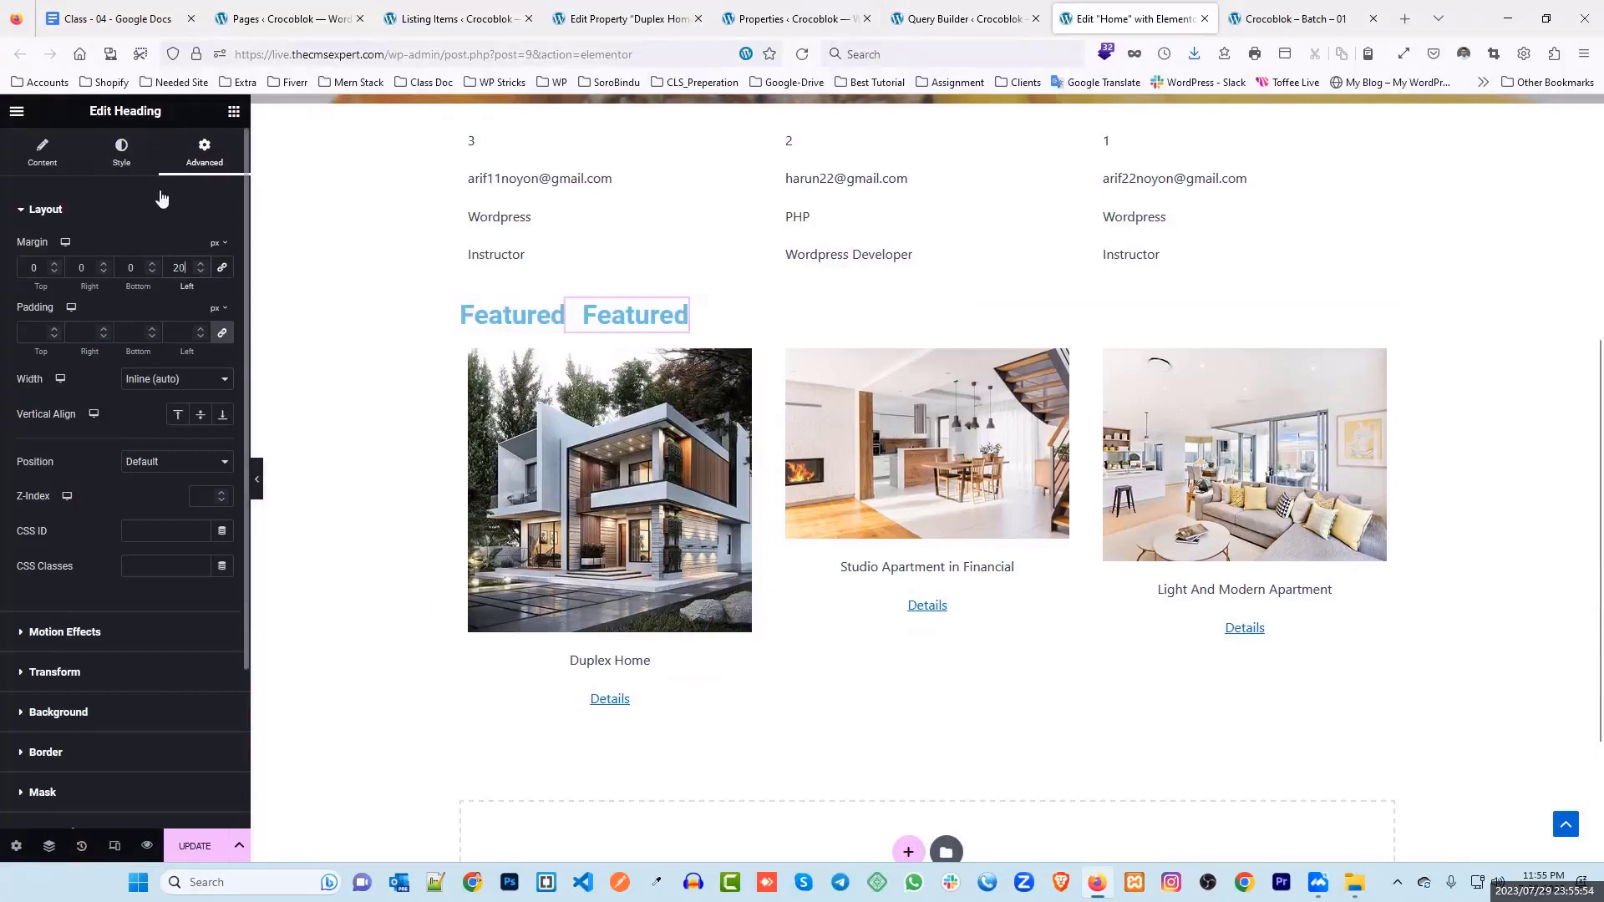
# Step: Replace the duplicate heading's title with the Query Results Count dynamic tag based on Custom Query, and update the page
pyautogui.click(46, 157)
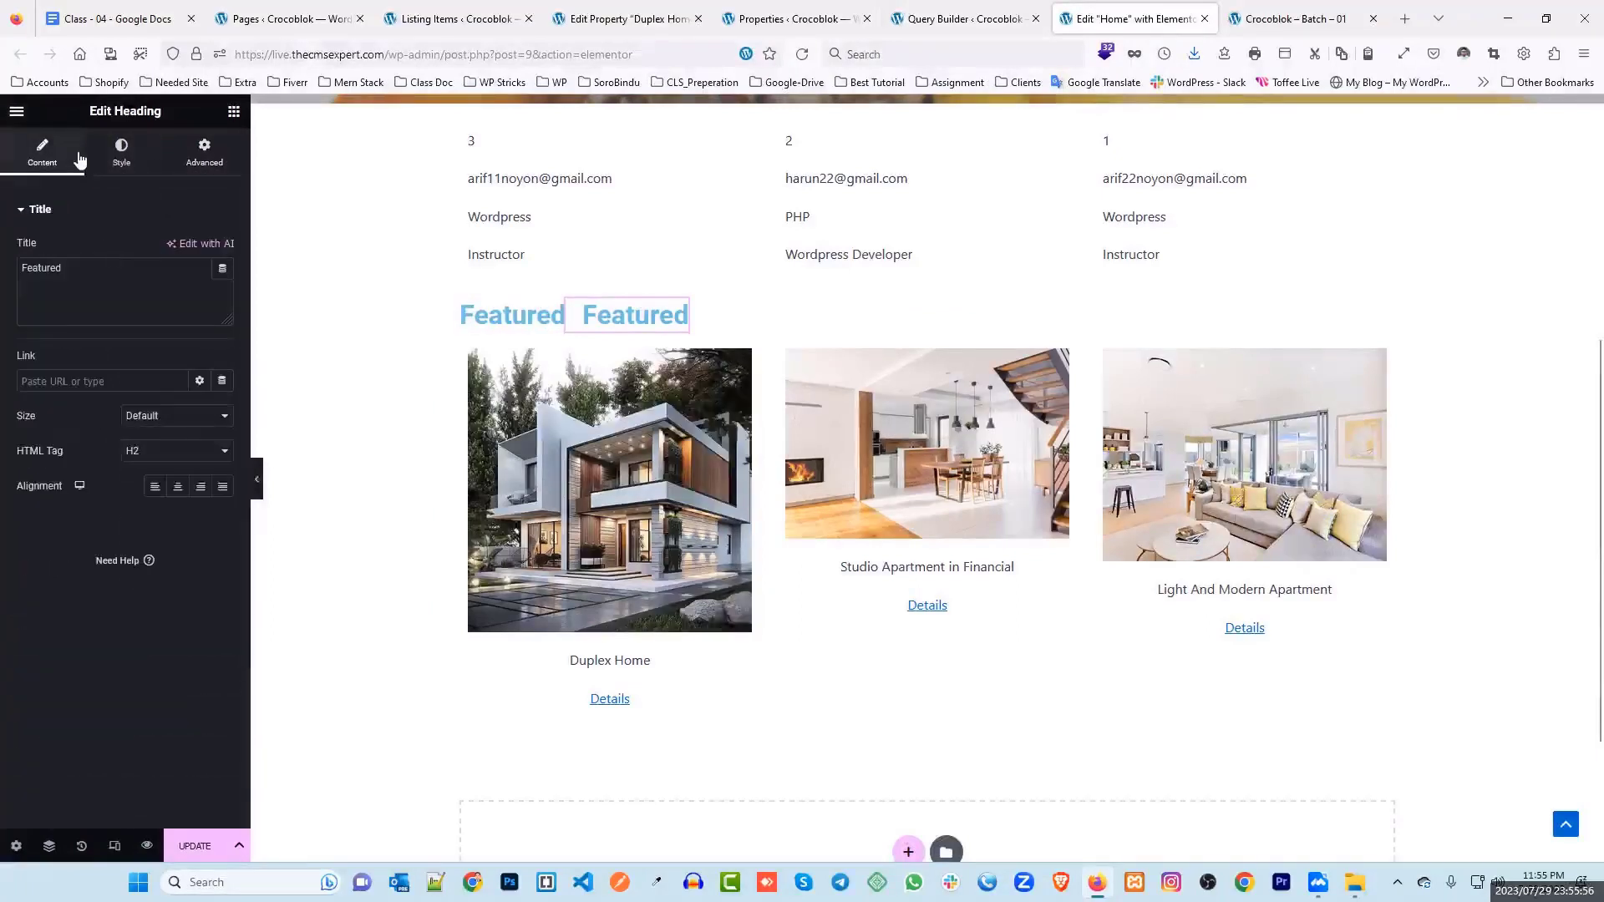
pyautogui.click(222, 269)
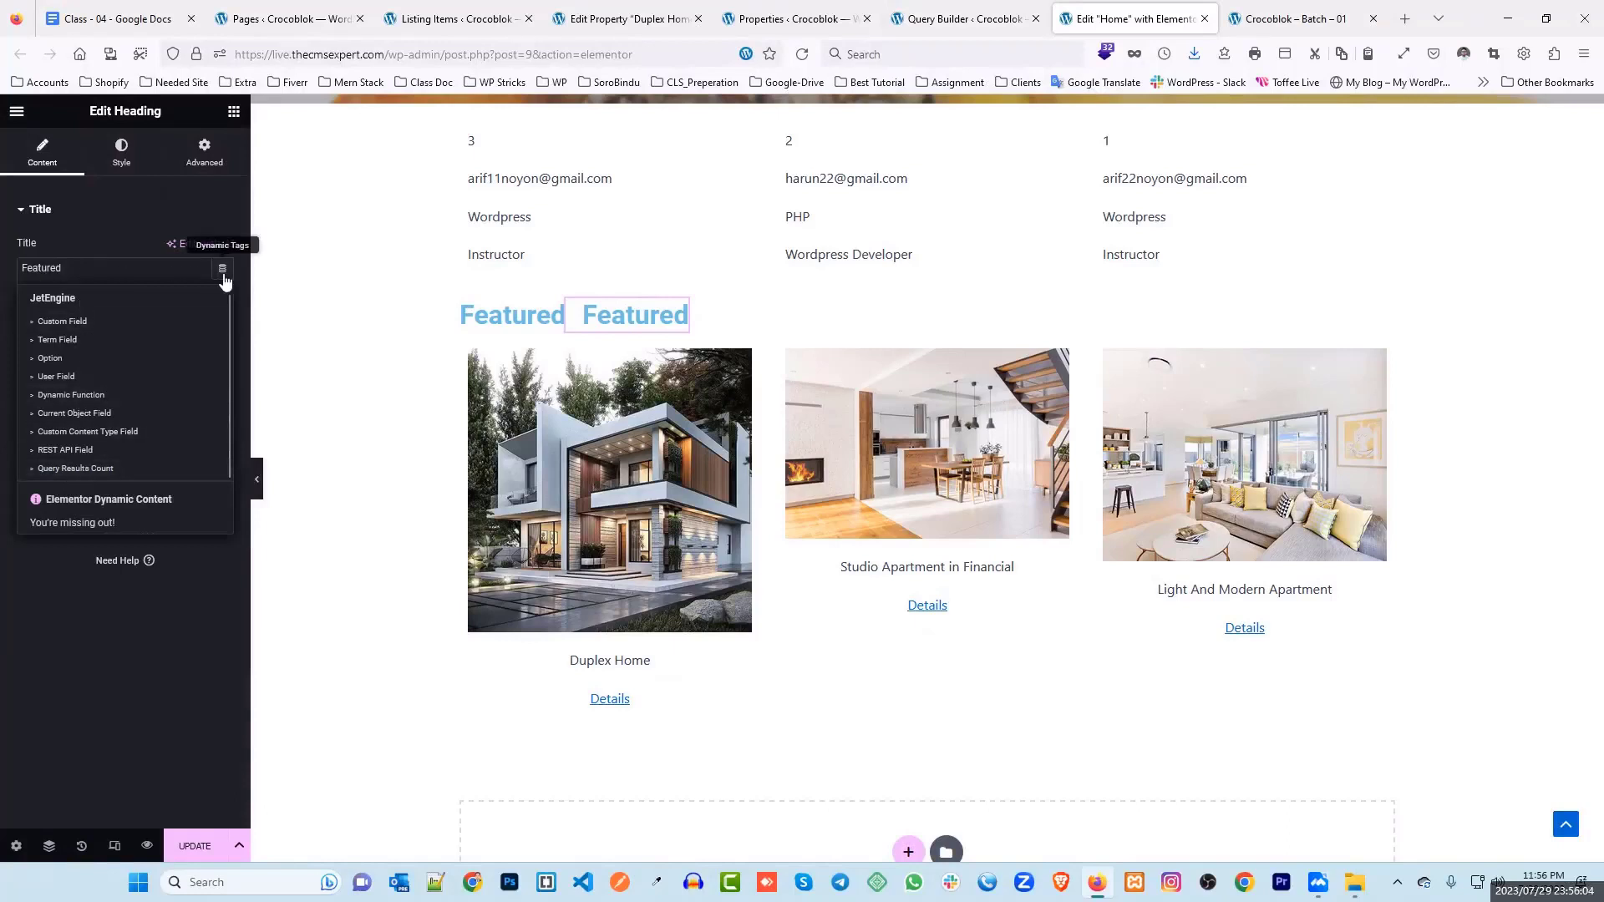
pyautogui.click(98, 470)
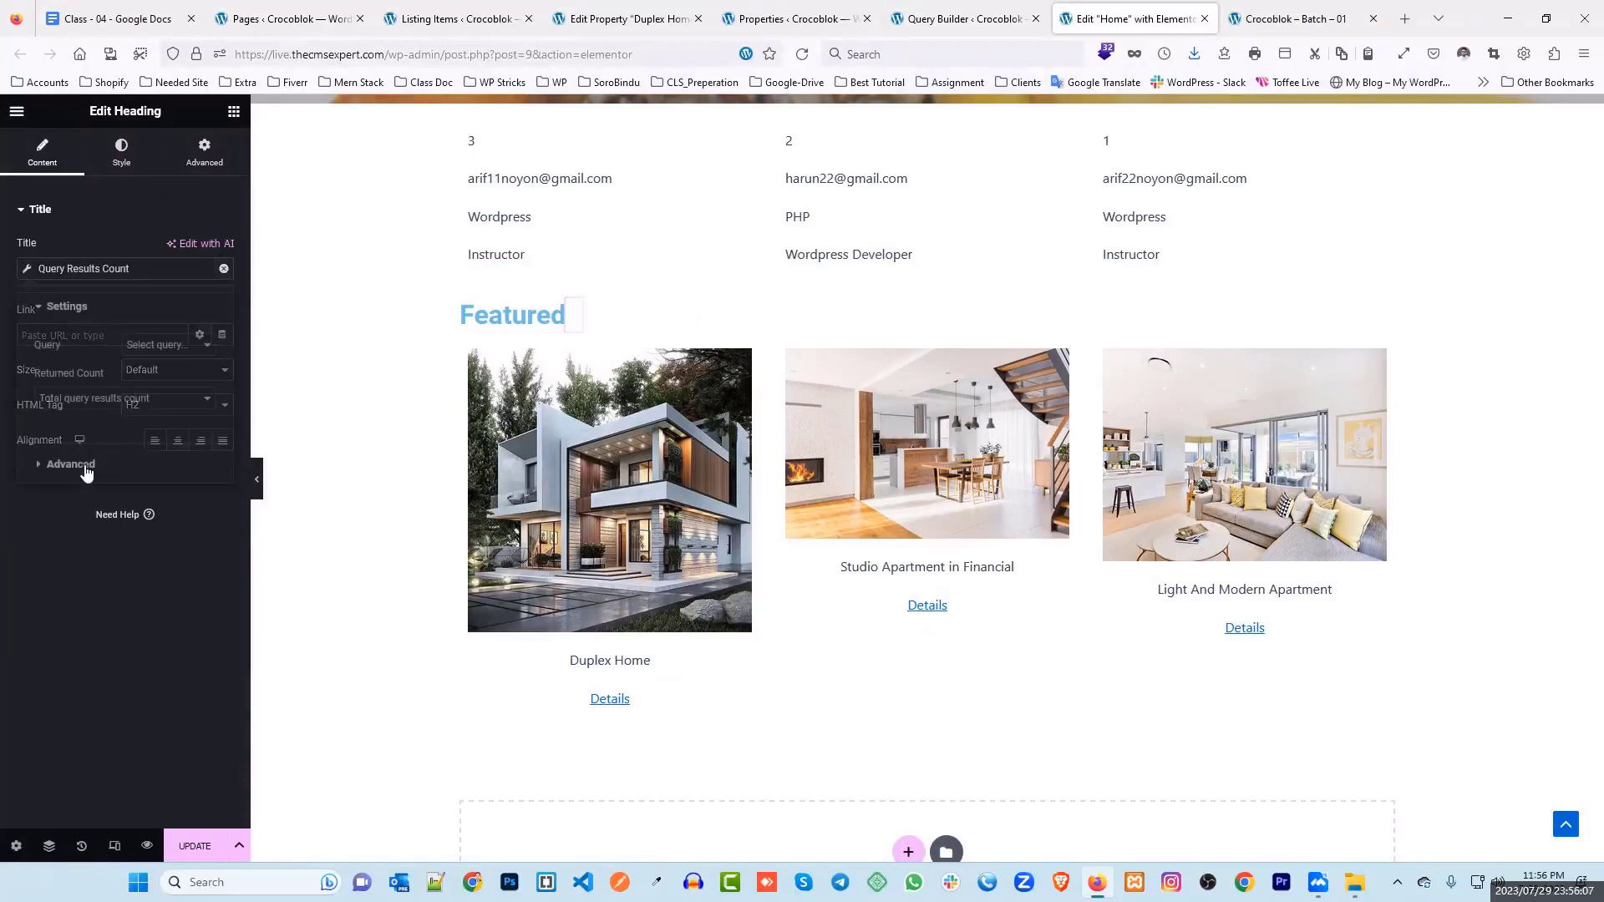
pyautogui.click(167, 344)
pyautogui.click(173, 389)
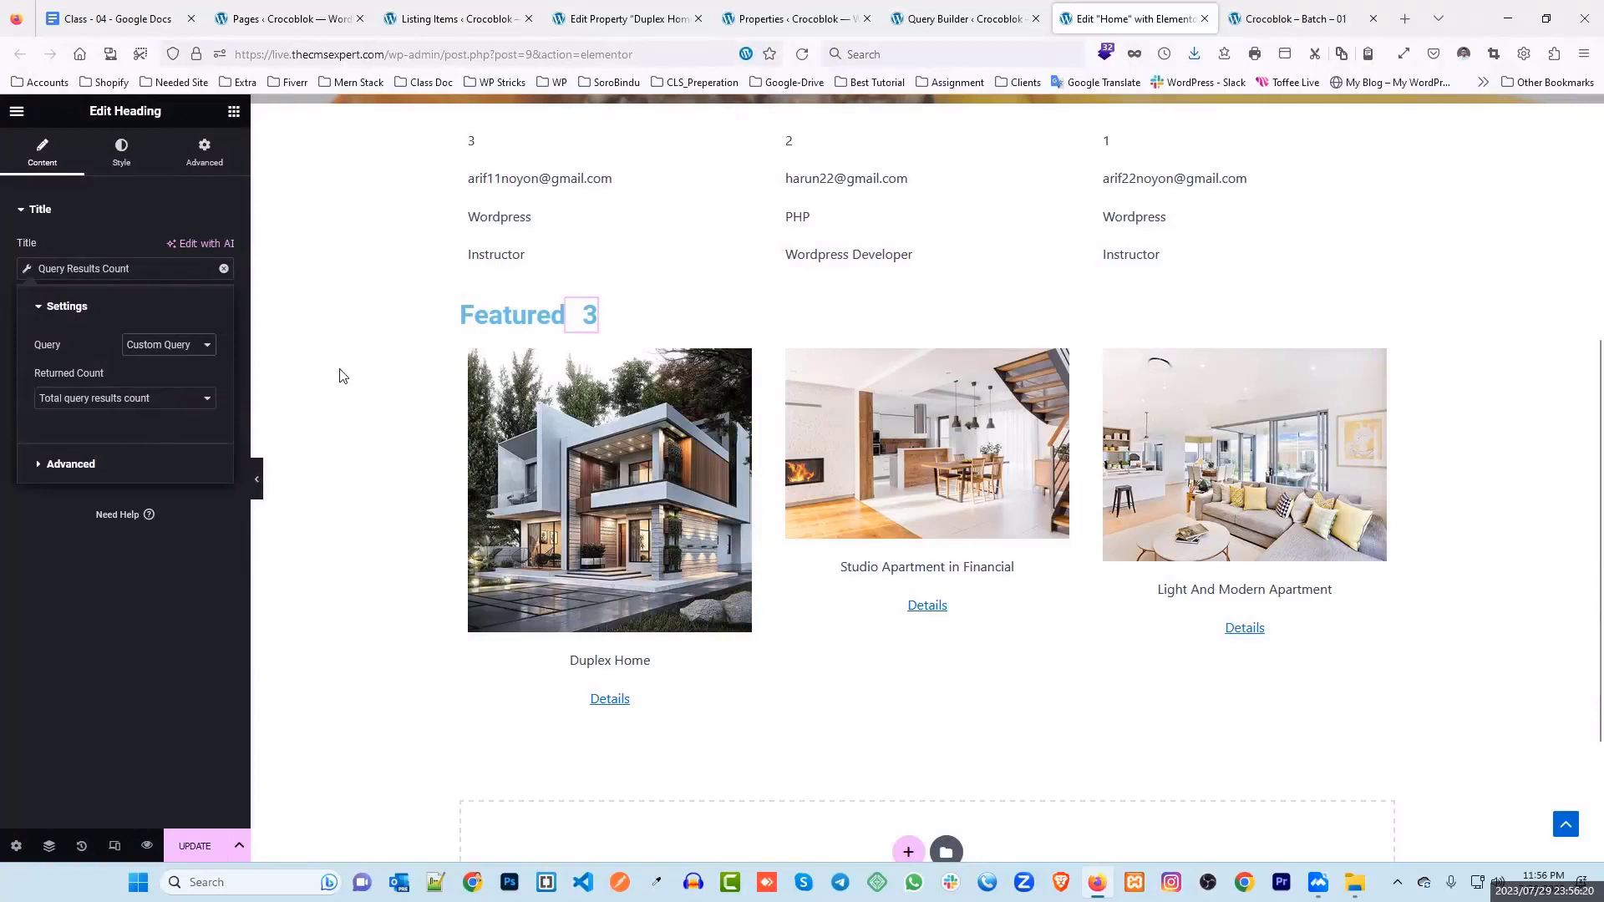
pyautogui.click(2, 358)
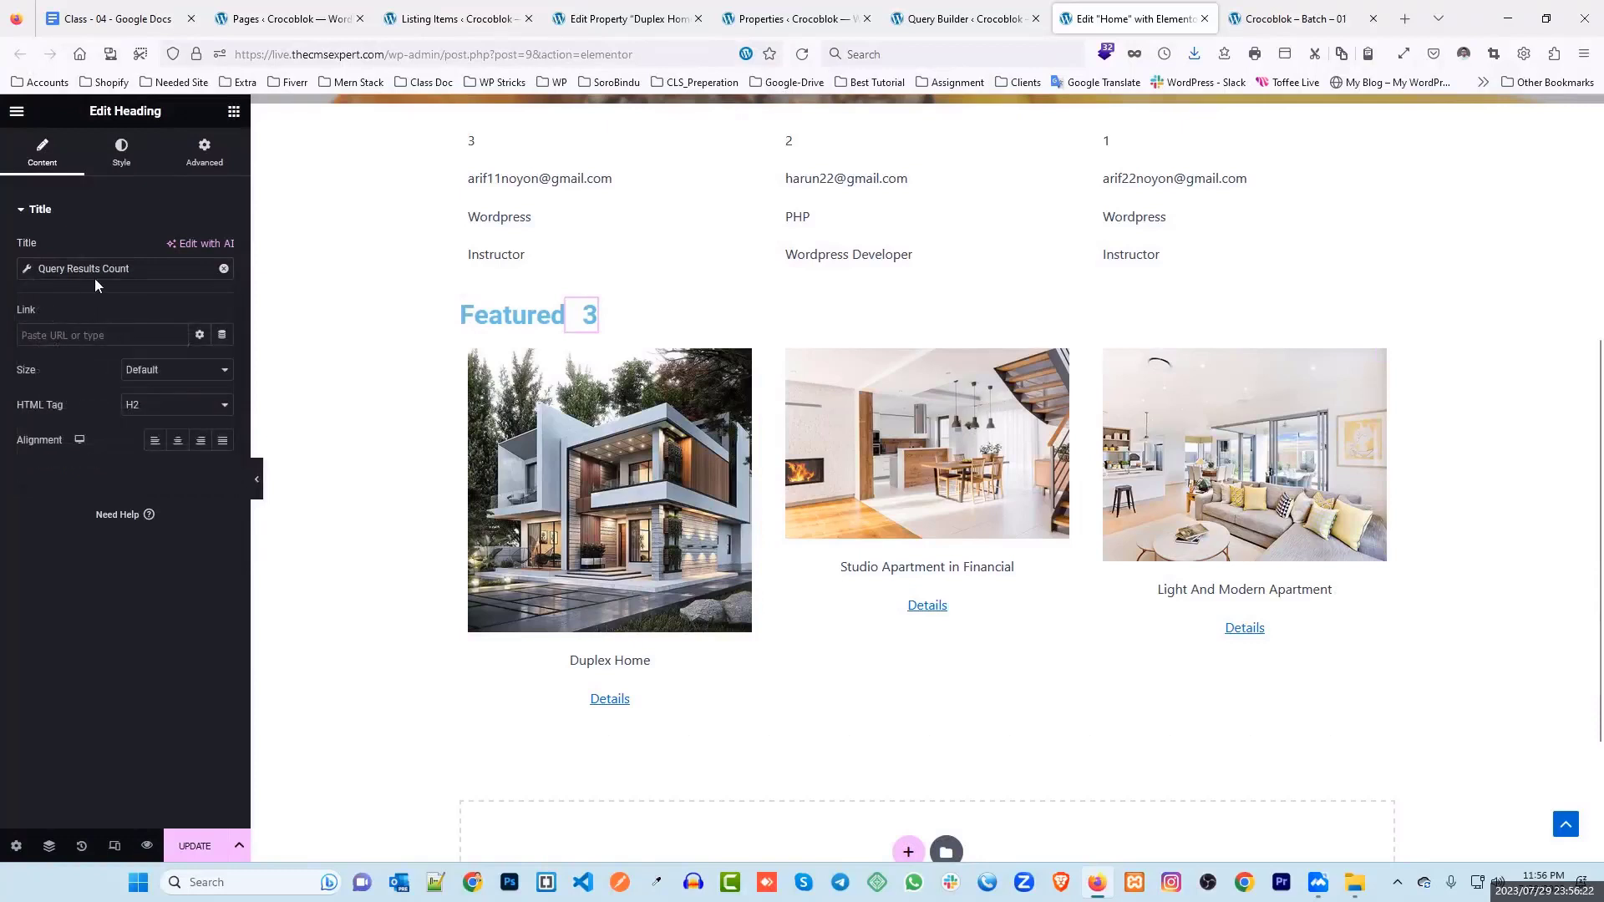
pyautogui.click(195, 846)
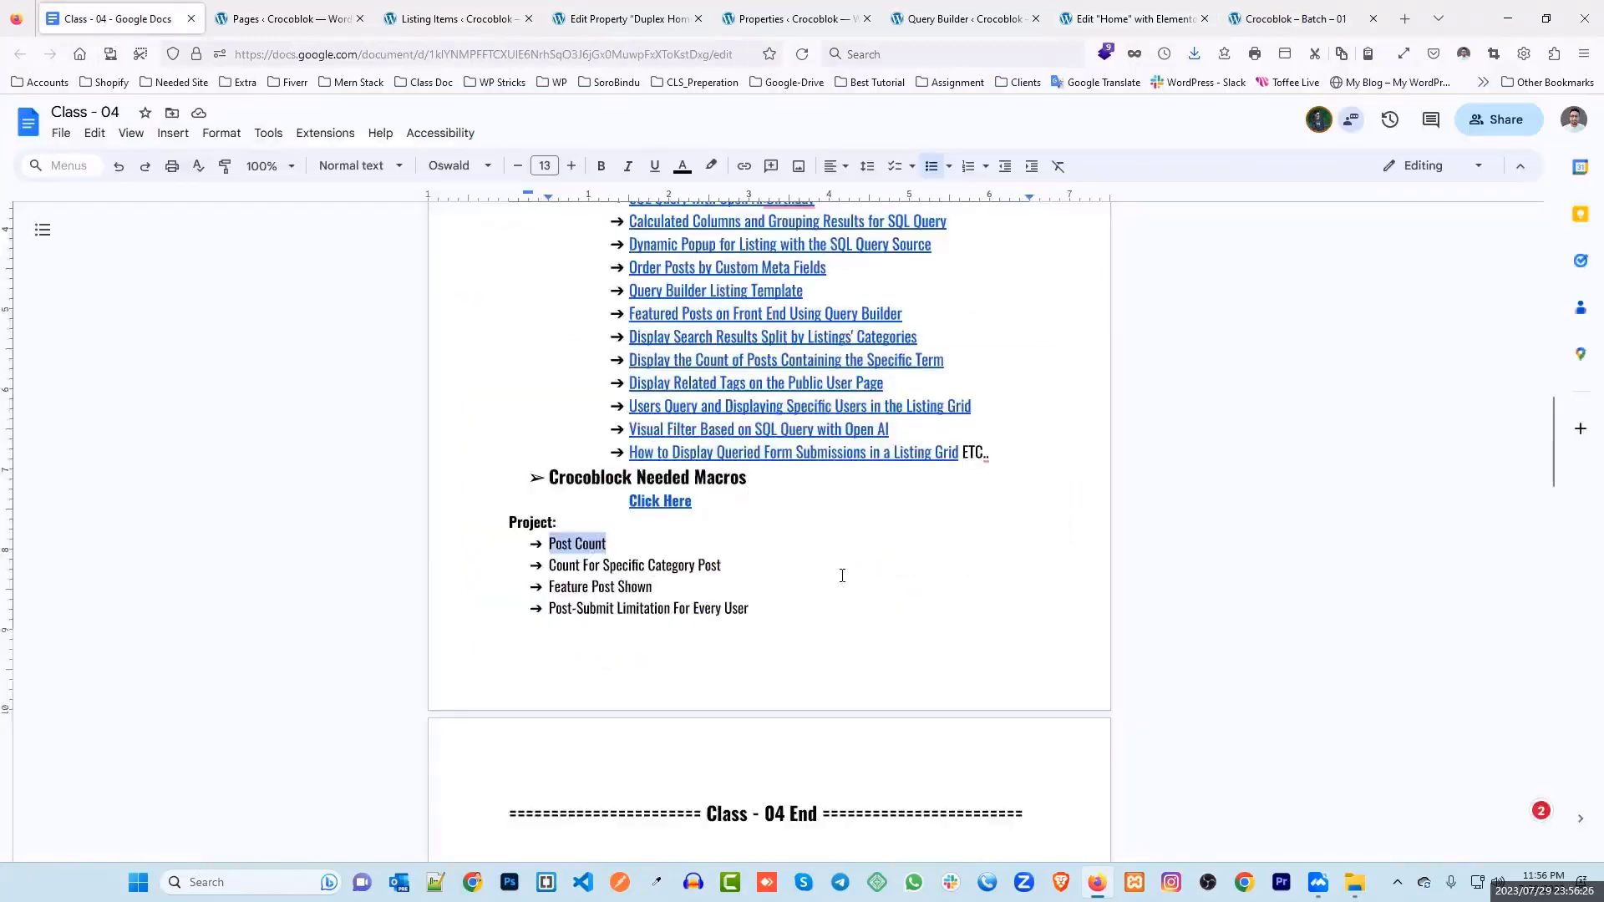
# Step: Look at the Count For Specific Category Post item in the Class - 04 project list and the Featured section on the live home page
pyautogui.moveTo(735, 565); pyautogui.dragTo(549, 575)
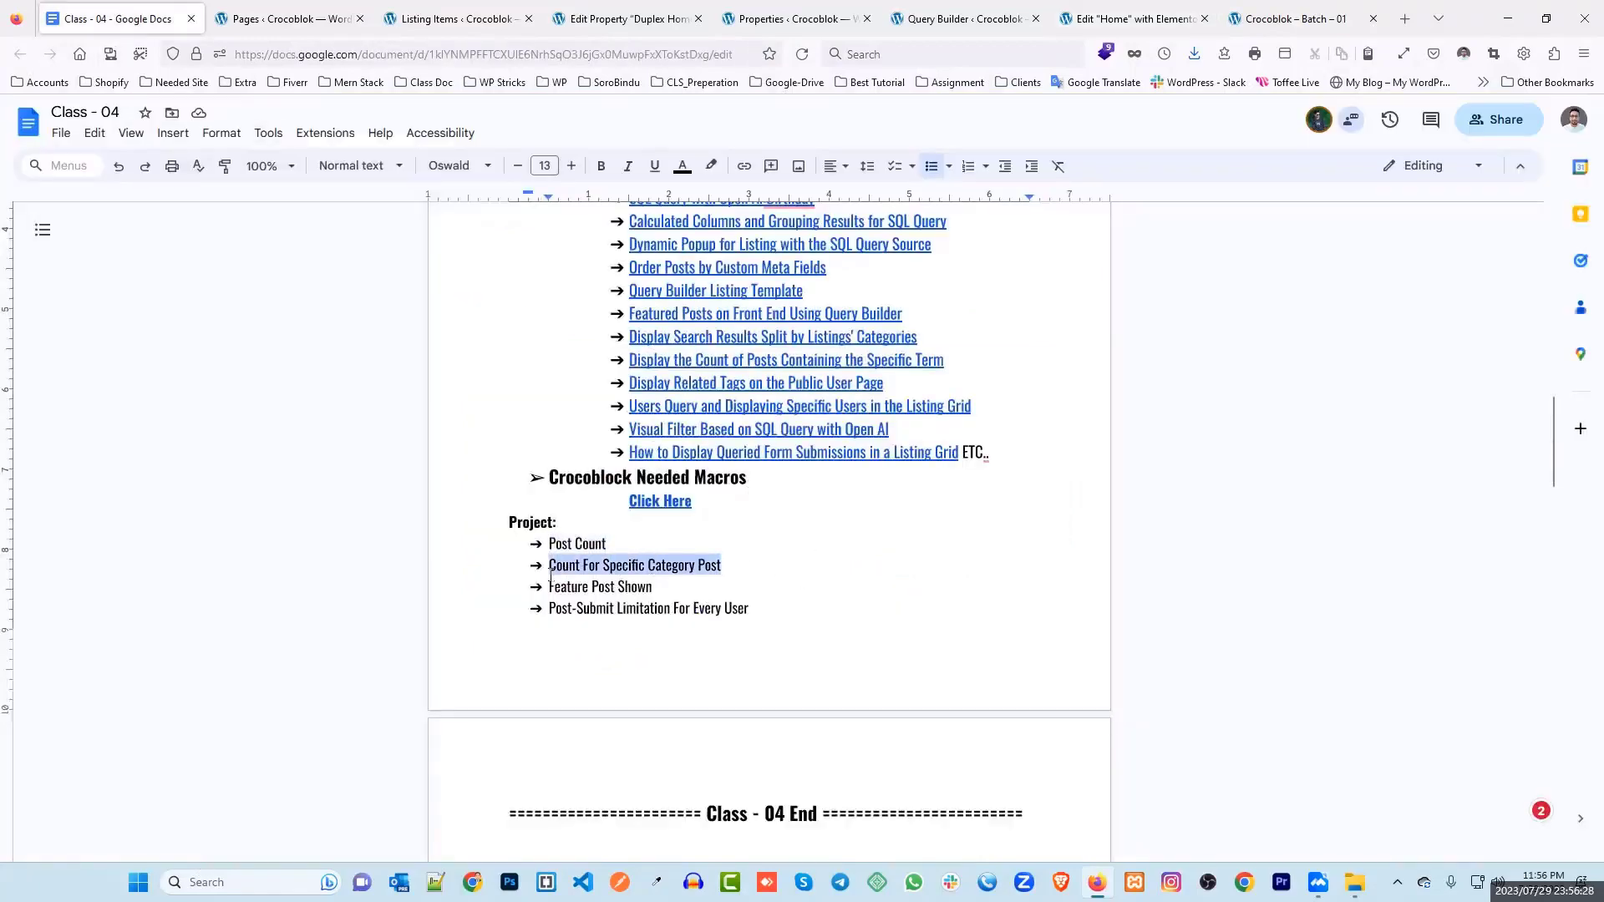
pyautogui.hotkey('ctrl', 'c')
pyautogui.click(760, 574)
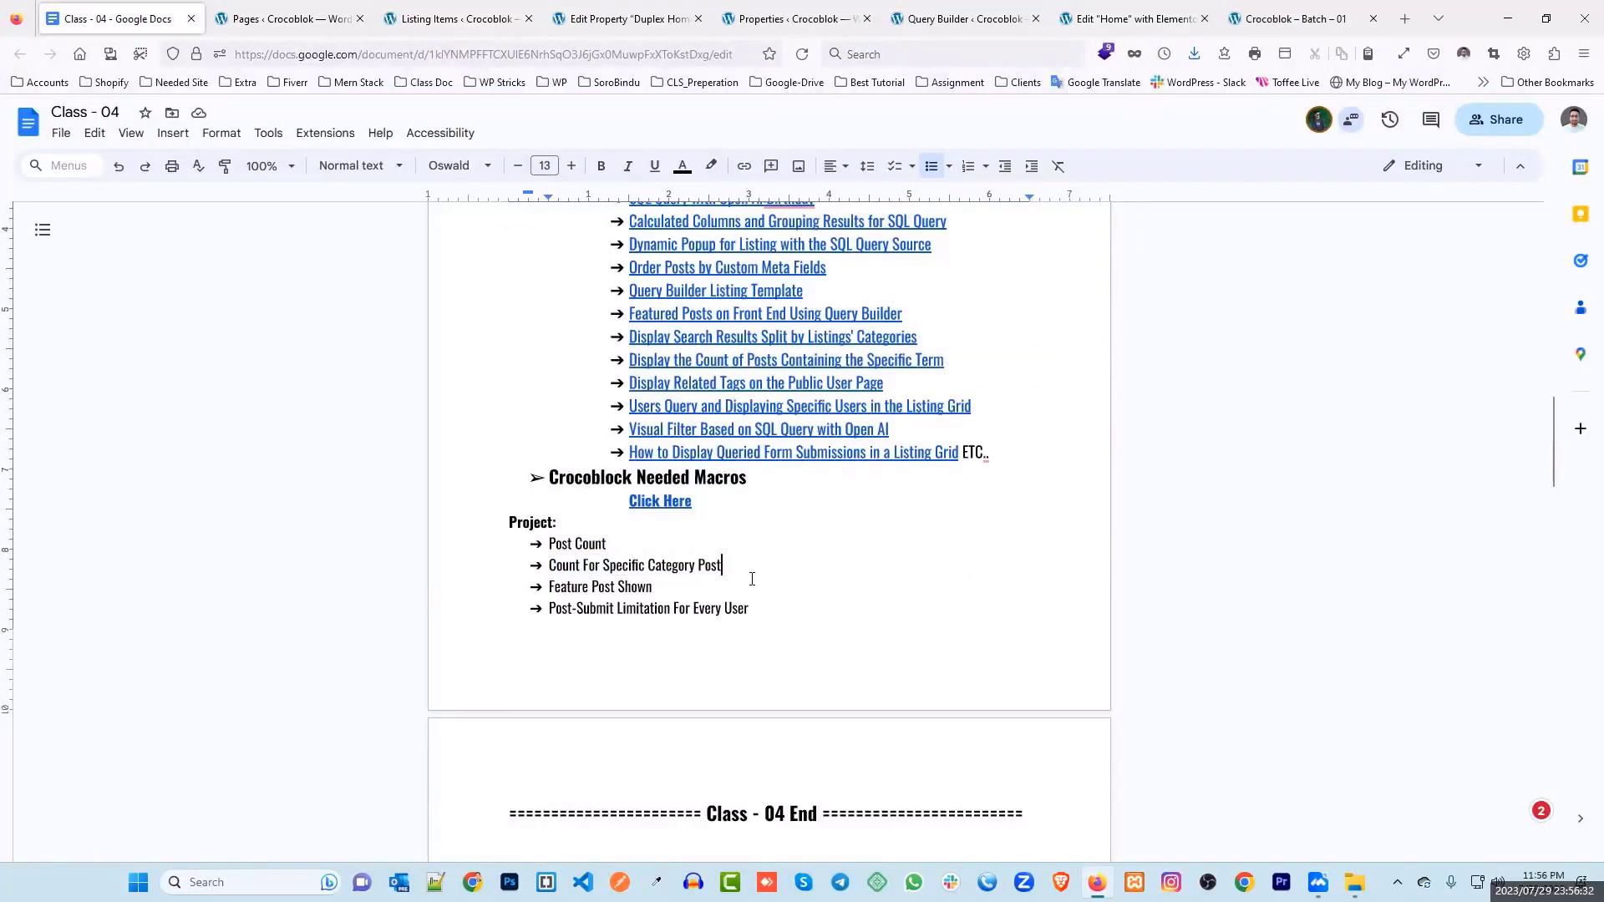
pyautogui.click(1282, 19)
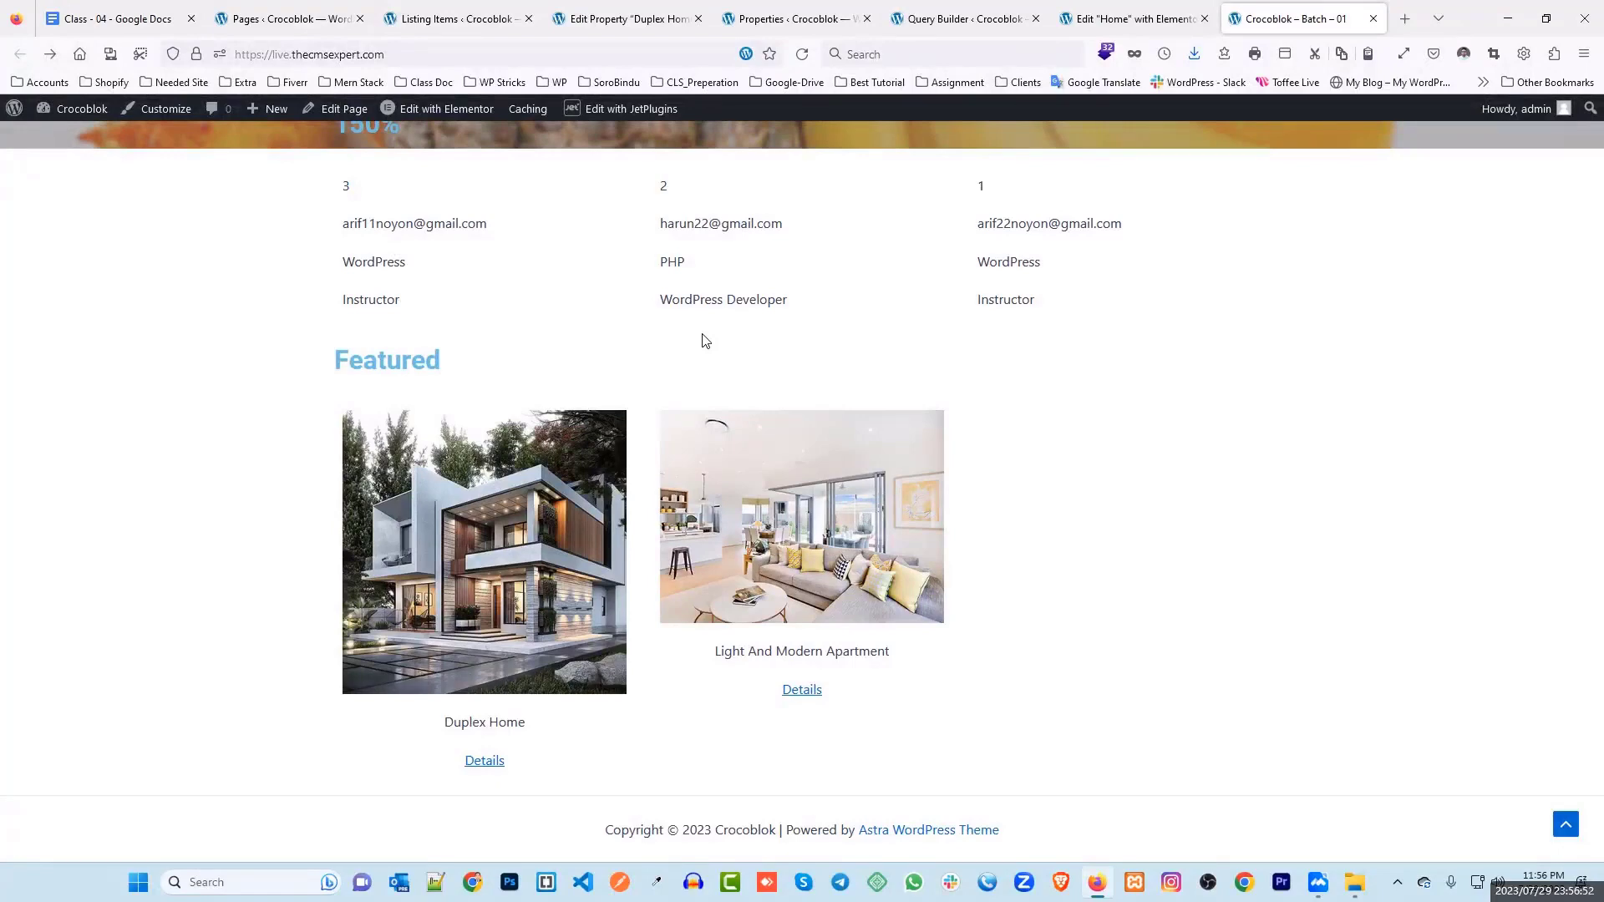
pyautogui.hotkey('ctrl', 'Tab')
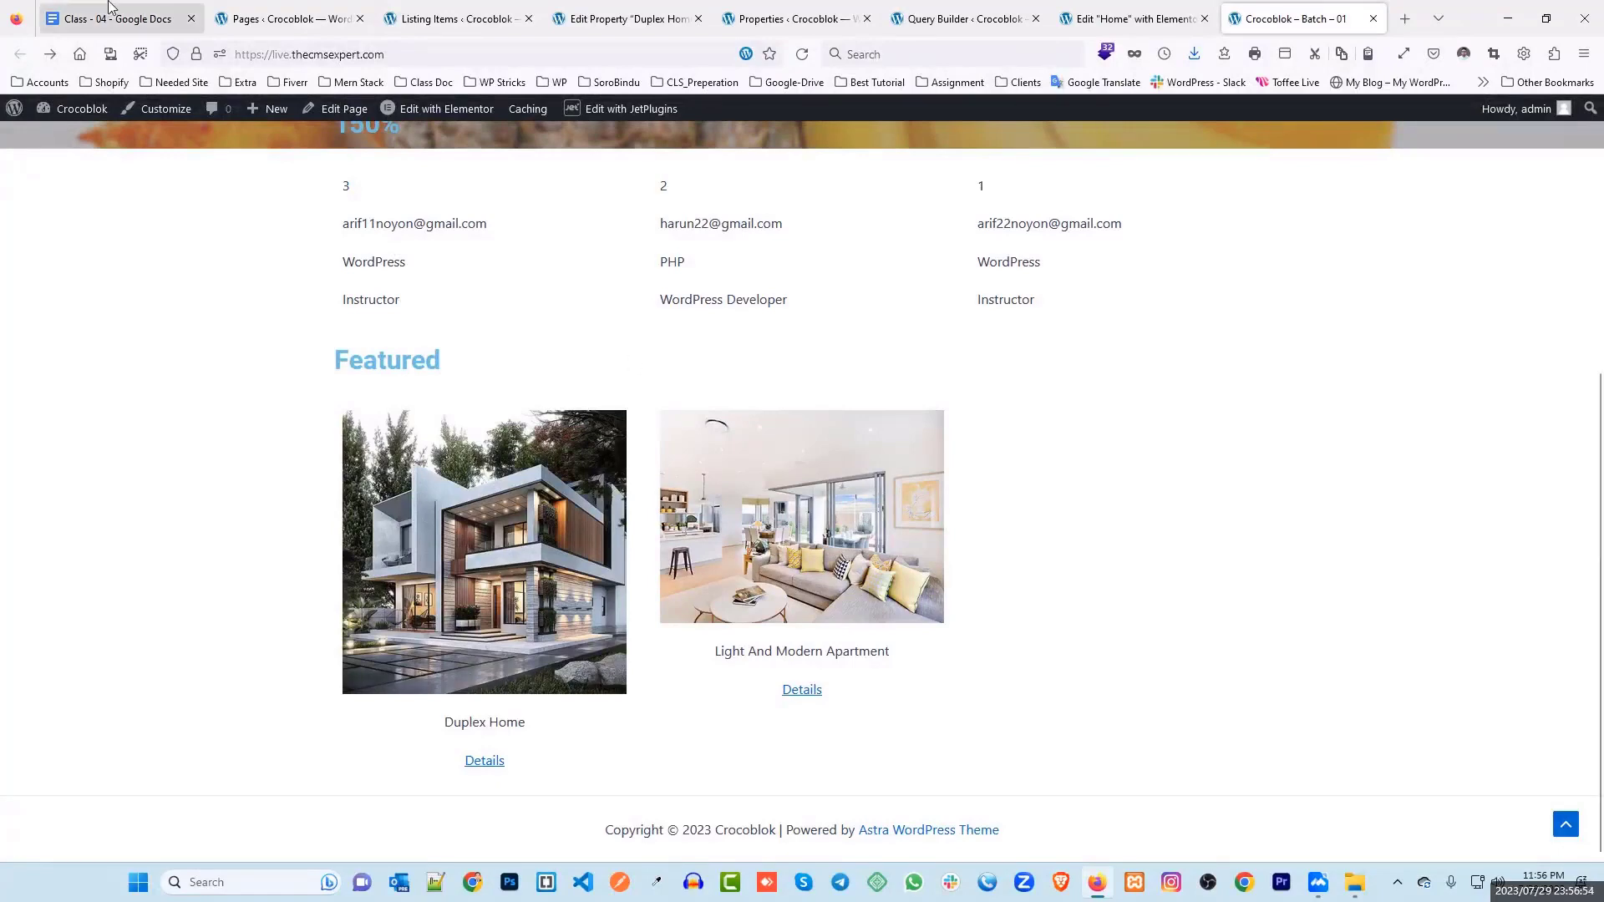
# Step: Highlight the Count For Specific Category Post item in the Class - 04 document's project list
pyautogui.keyDown('shift'); pyautogui.click(509, 573); pyautogui.keyUp('shift')
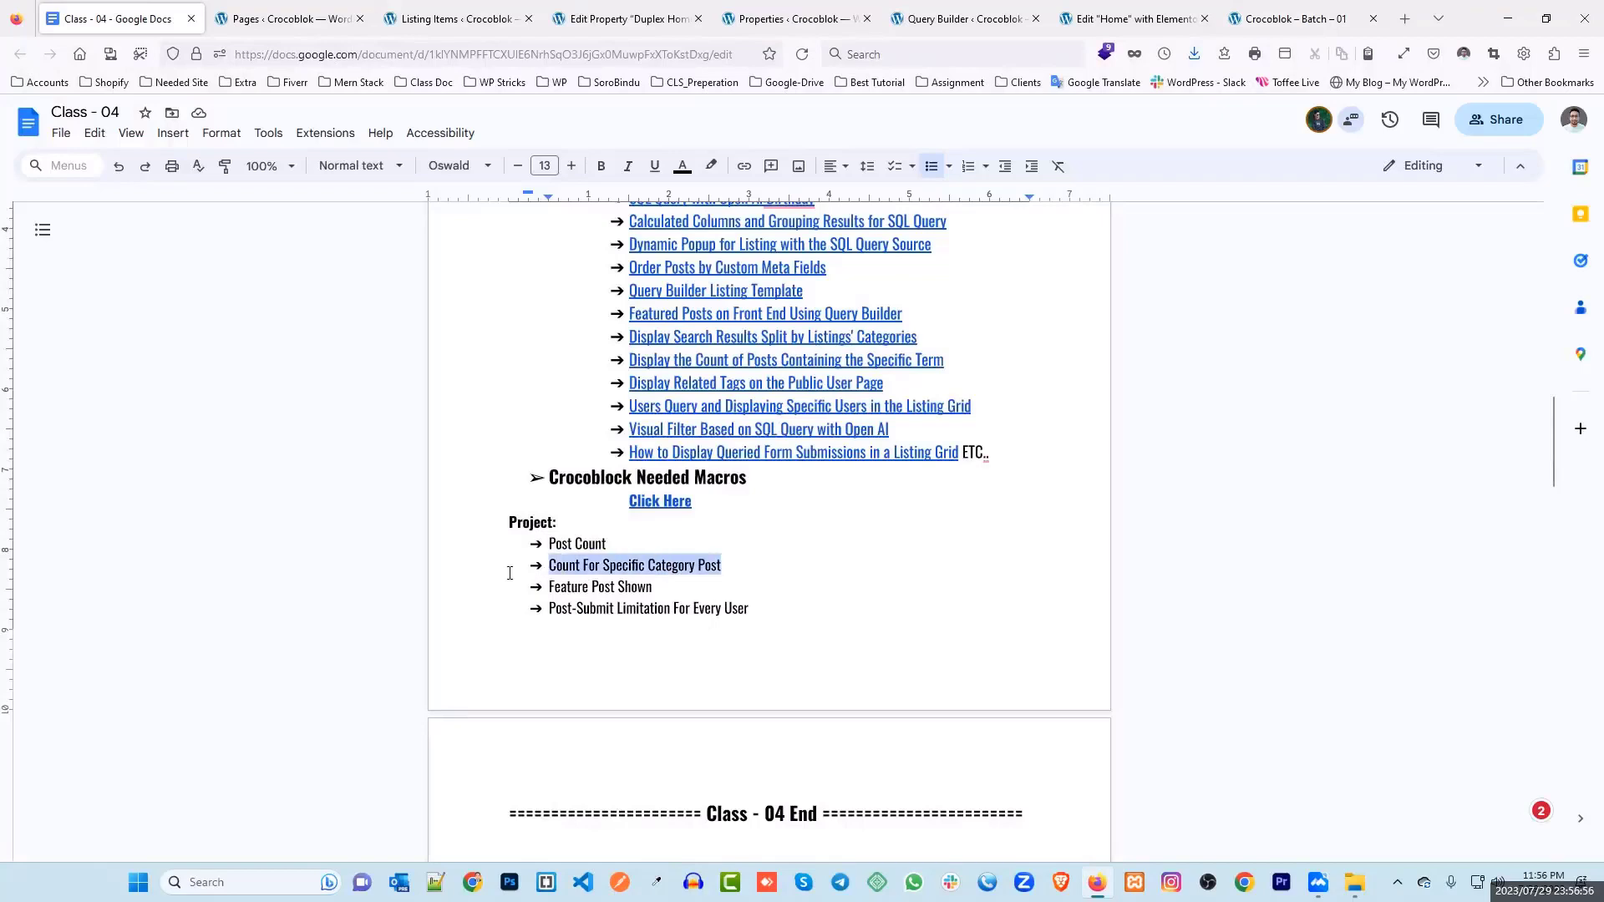
pyautogui.moveTo(742, 566); pyautogui.dragTo(527, 577)
pyautogui.click(809, 566)
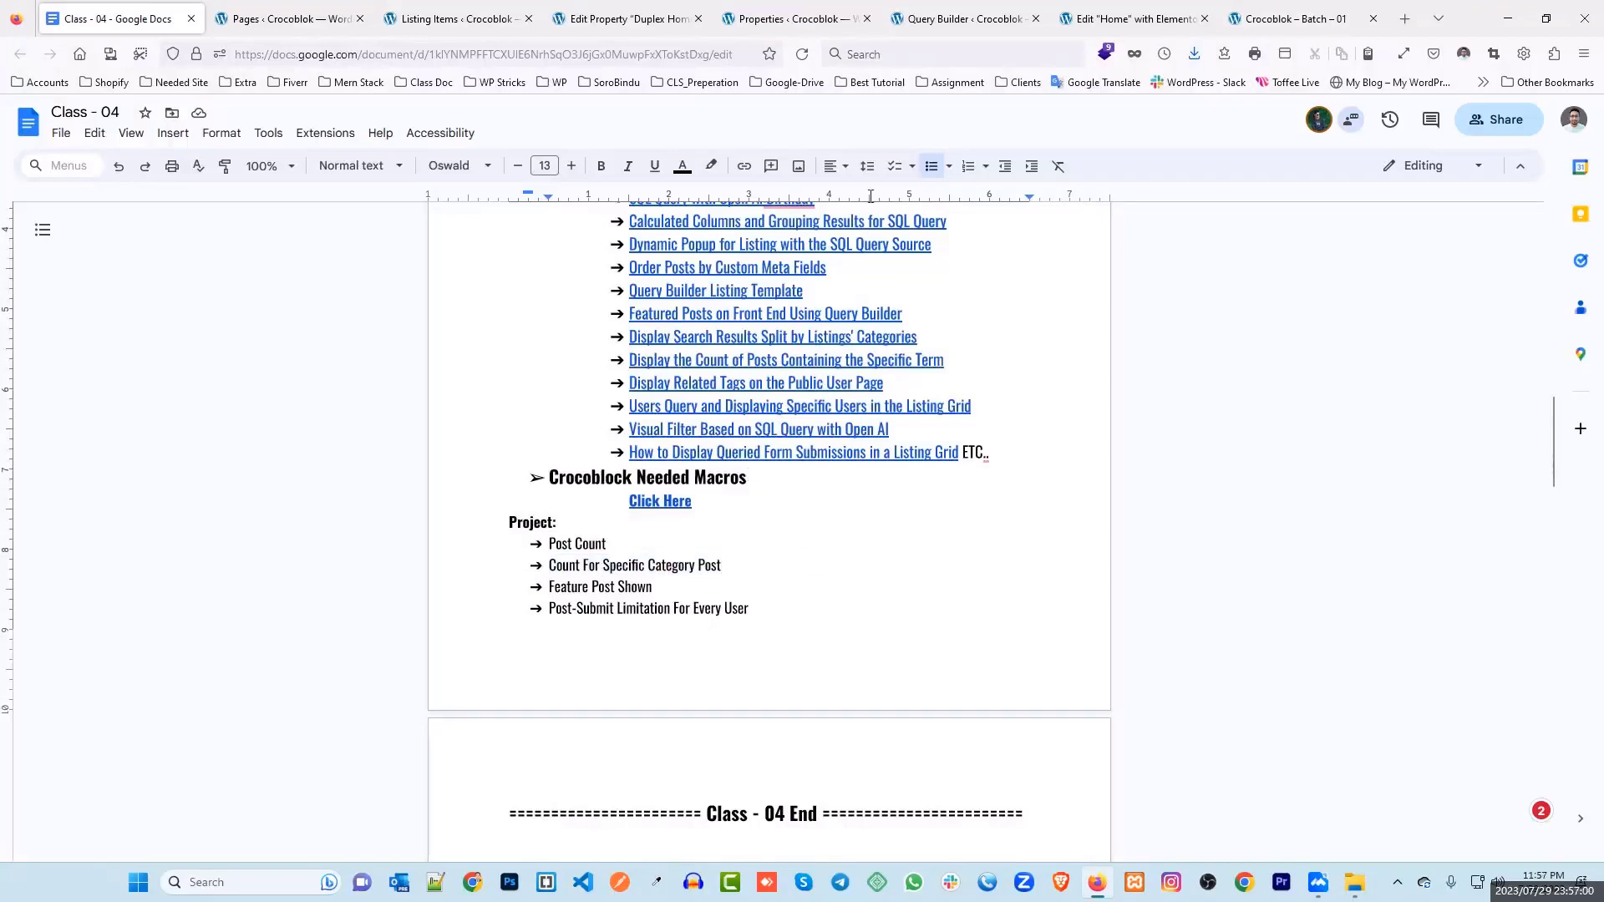
# Step: Start a new query in JetEngine's Query Builder
pyautogui.click(952, 18)
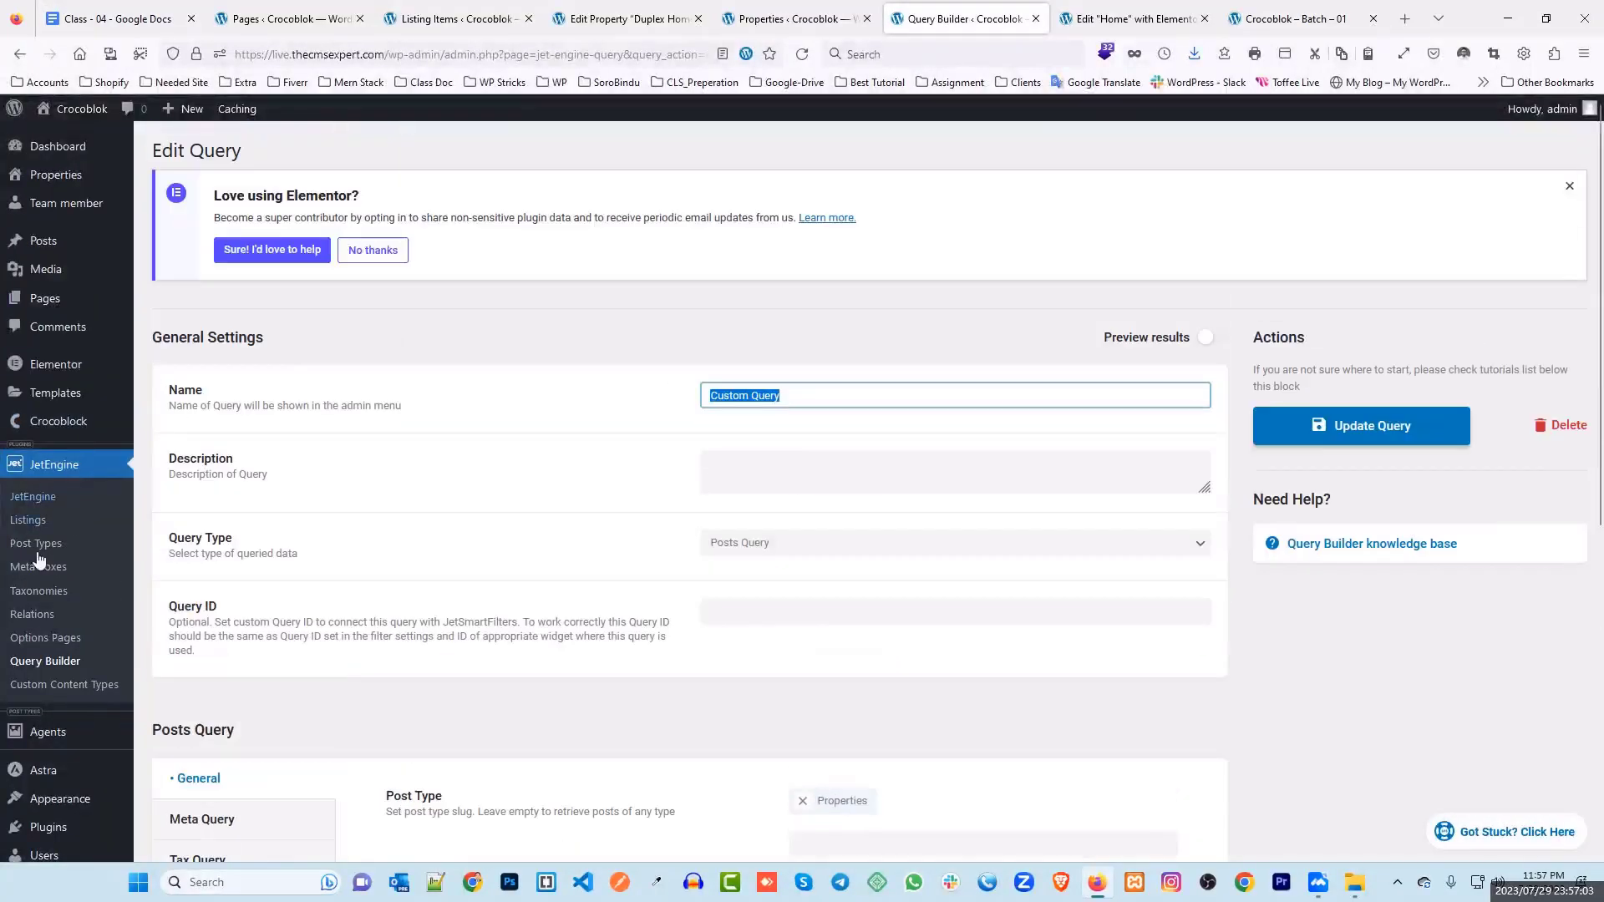
pyautogui.click(42, 662)
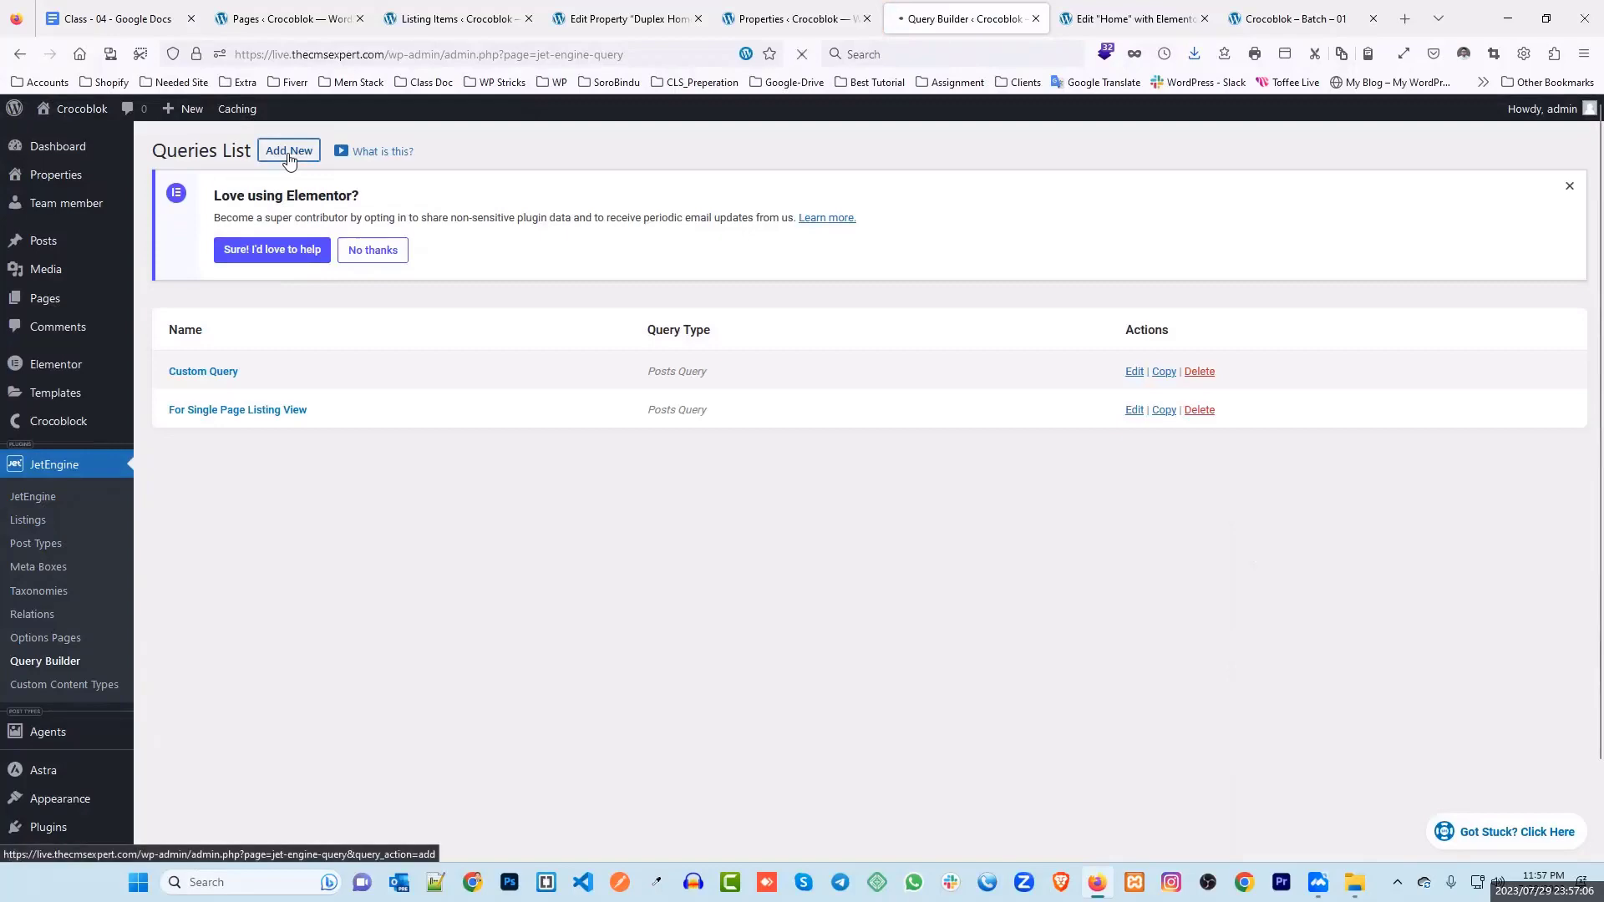
pyautogui.click(288, 151)
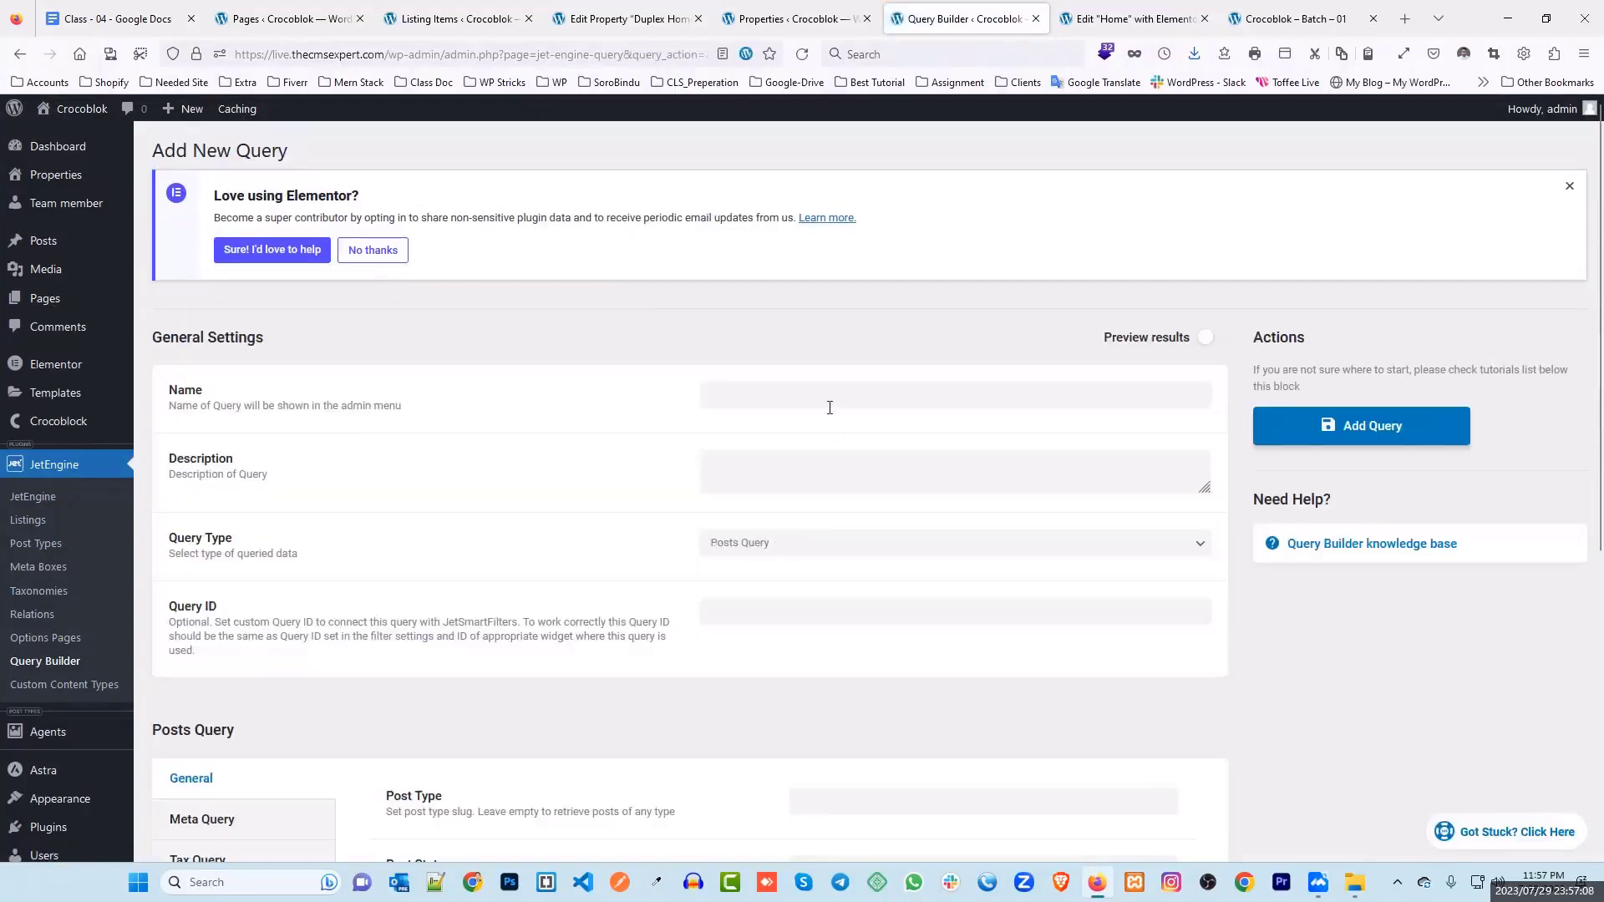
# Step: Copy the project item's title from the Class - 04 document and name the new query "Count For Specific Category Post"
pyautogui.click(750, 398)
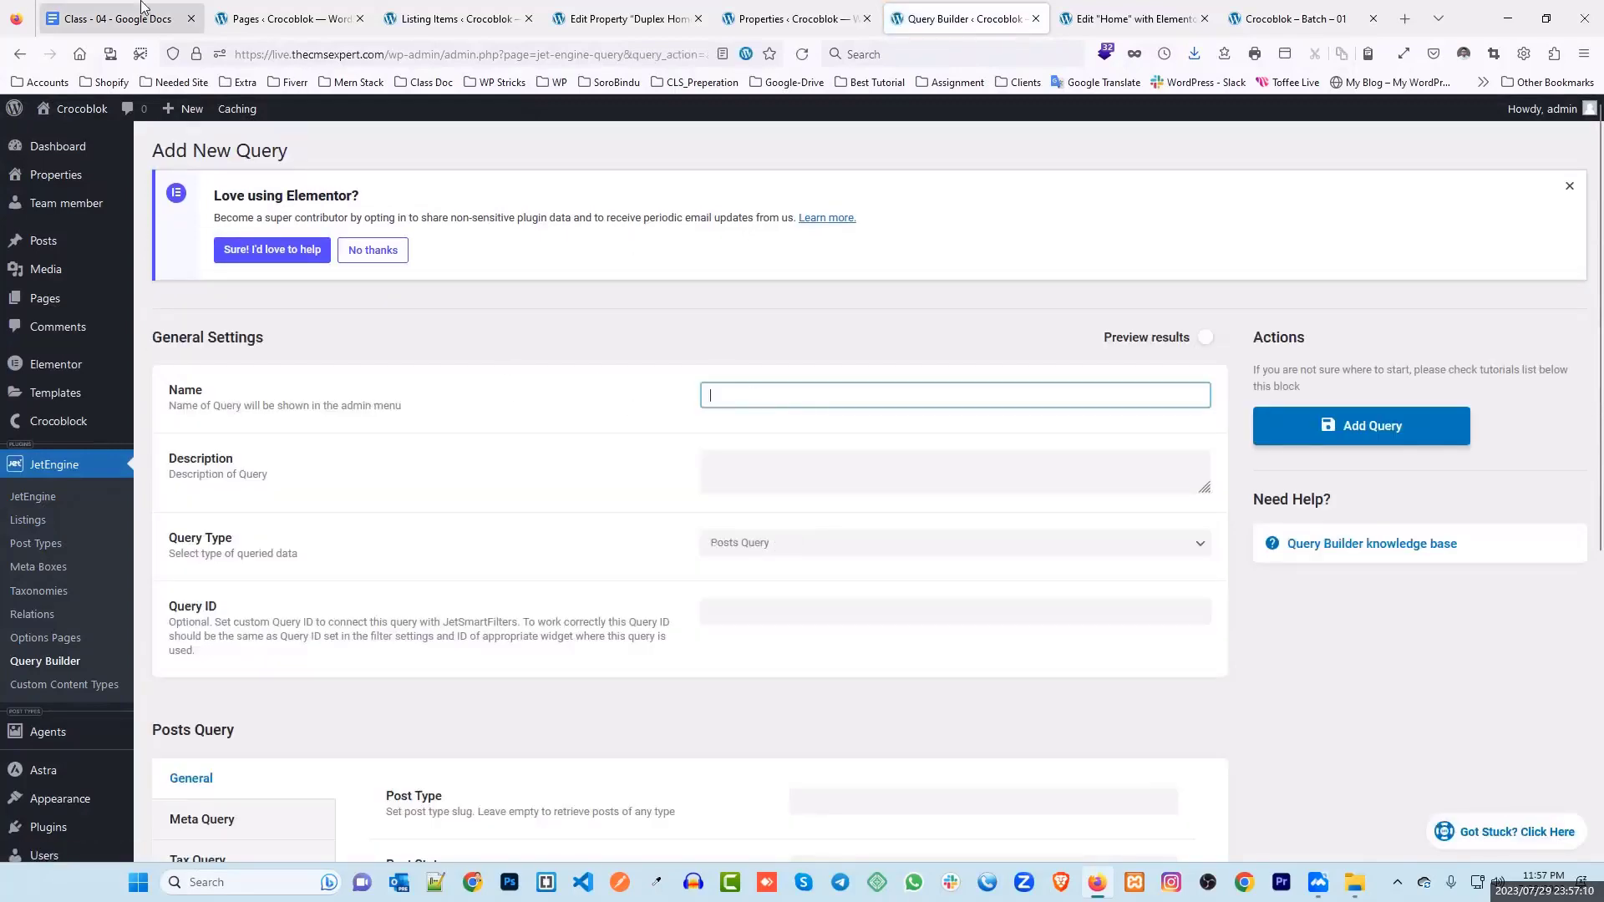
pyautogui.hotkey('ctrl', '1')
pyautogui.moveTo(734, 570); pyautogui.dragTo(542, 568)
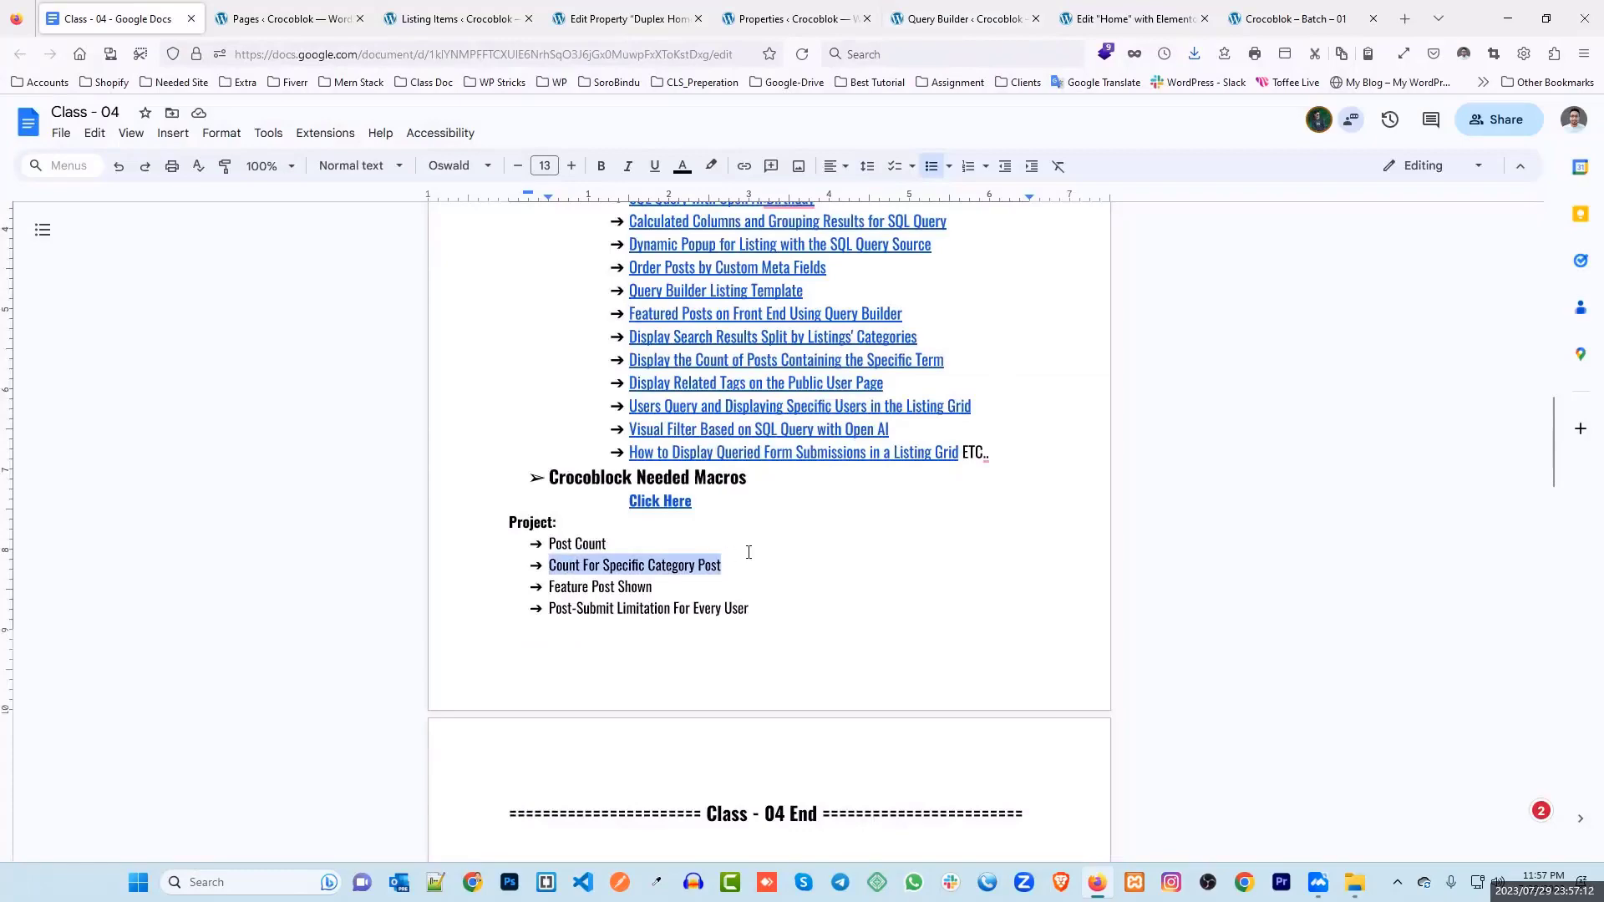
pyautogui.click(1295, 19)
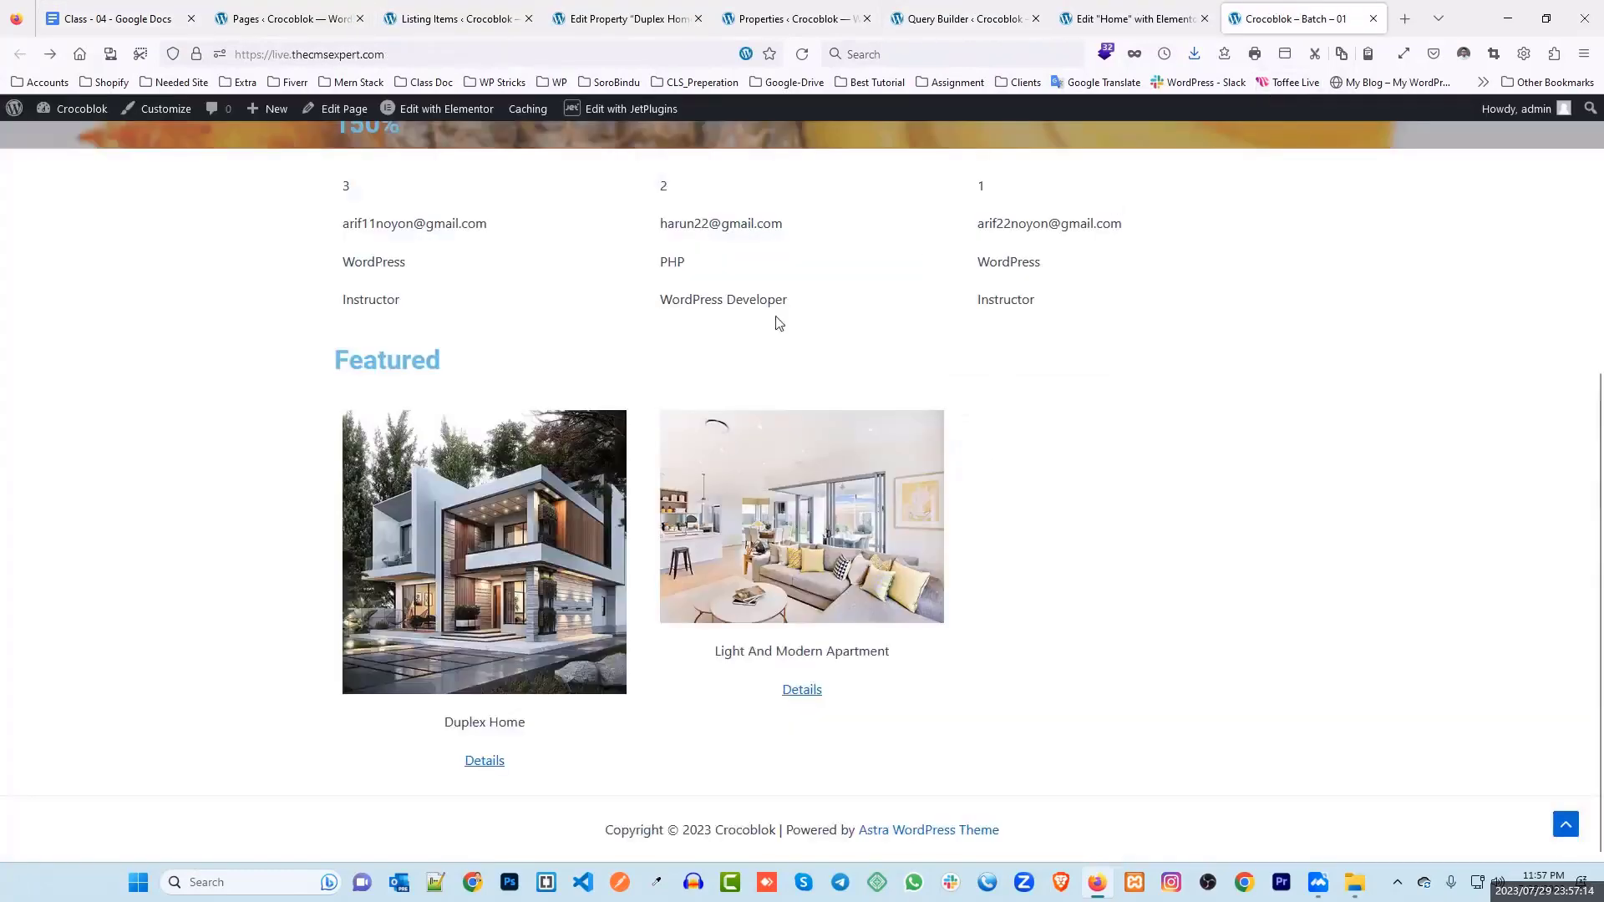
pyautogui.click(287, 12)
pyautogui.click(440, 12)
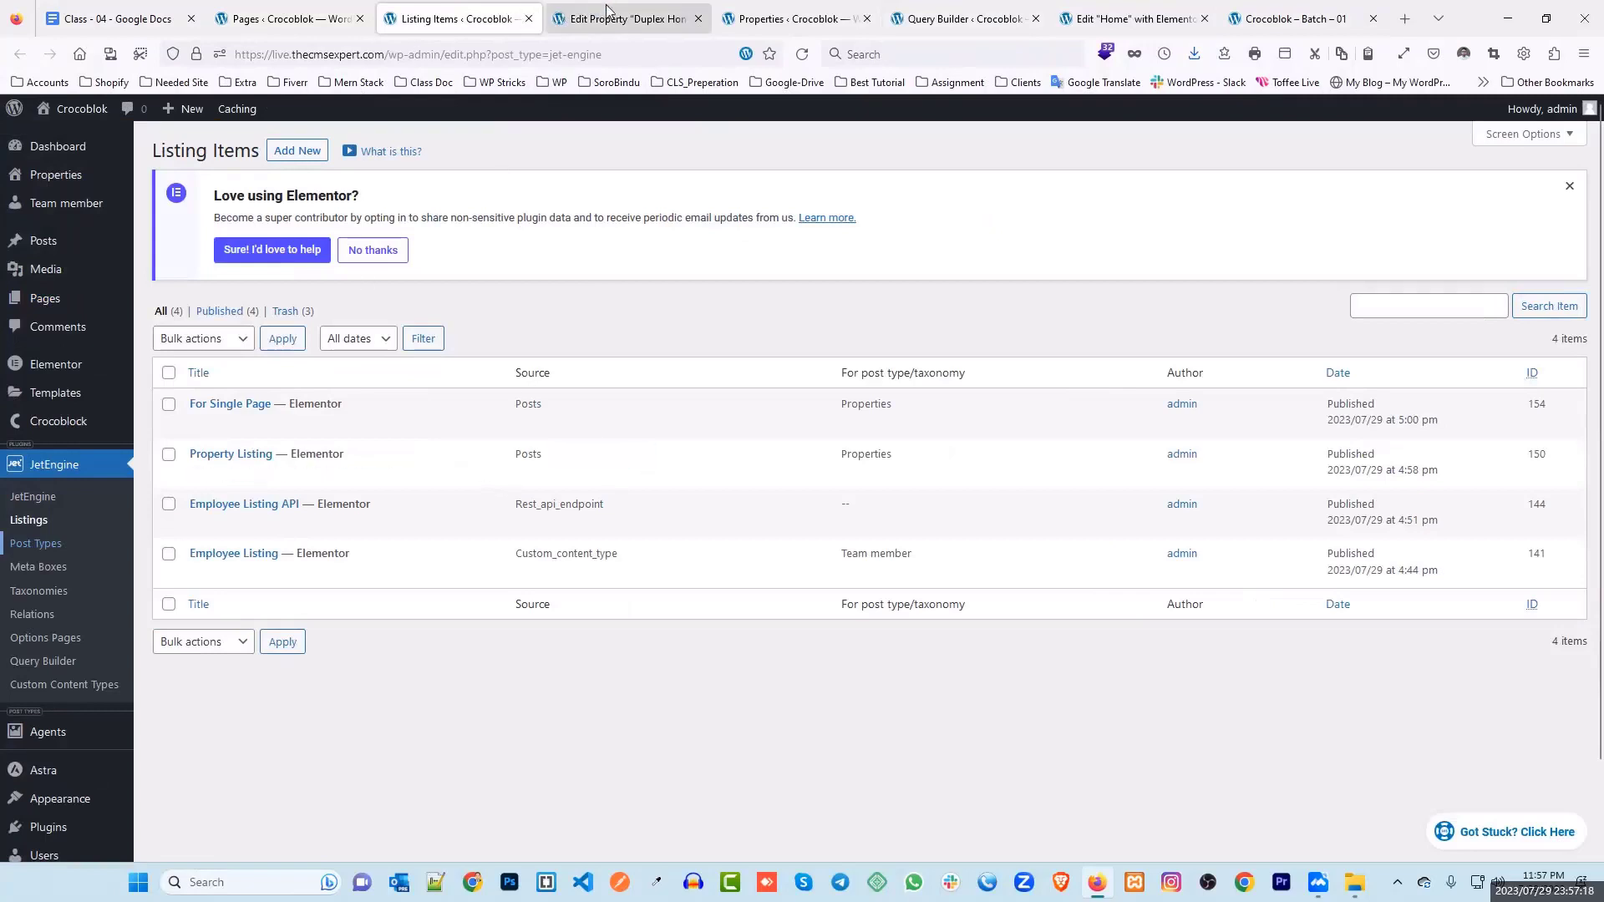
pyautogui.click(935, 12)
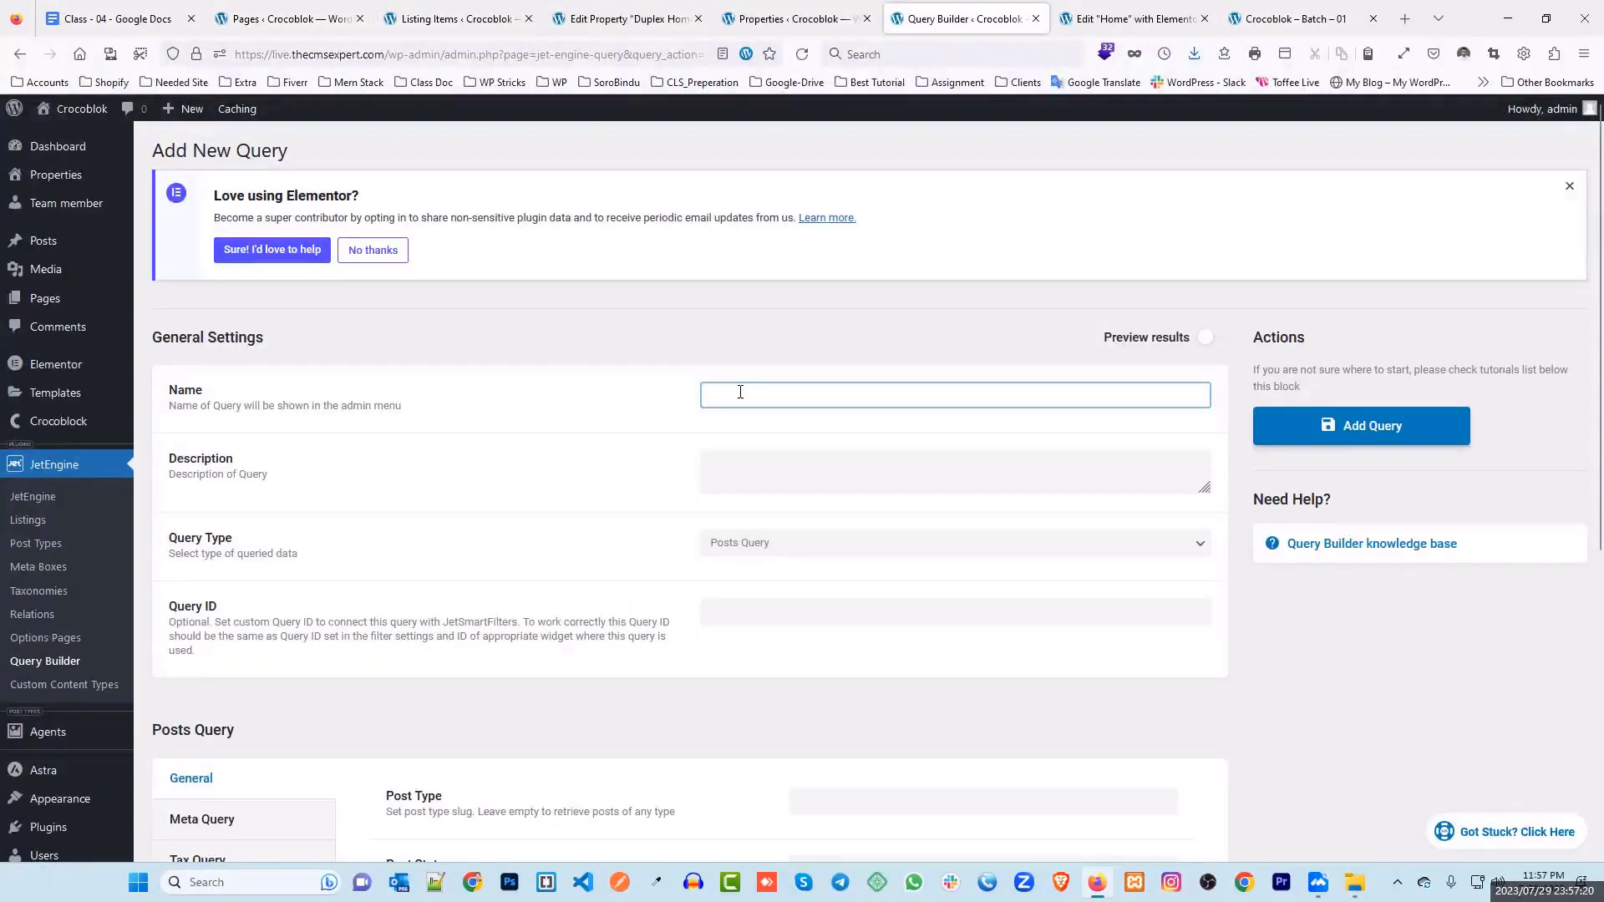
pyautogui.hotkey('ctrl', 'v')
pyautogui.click(629, 355)
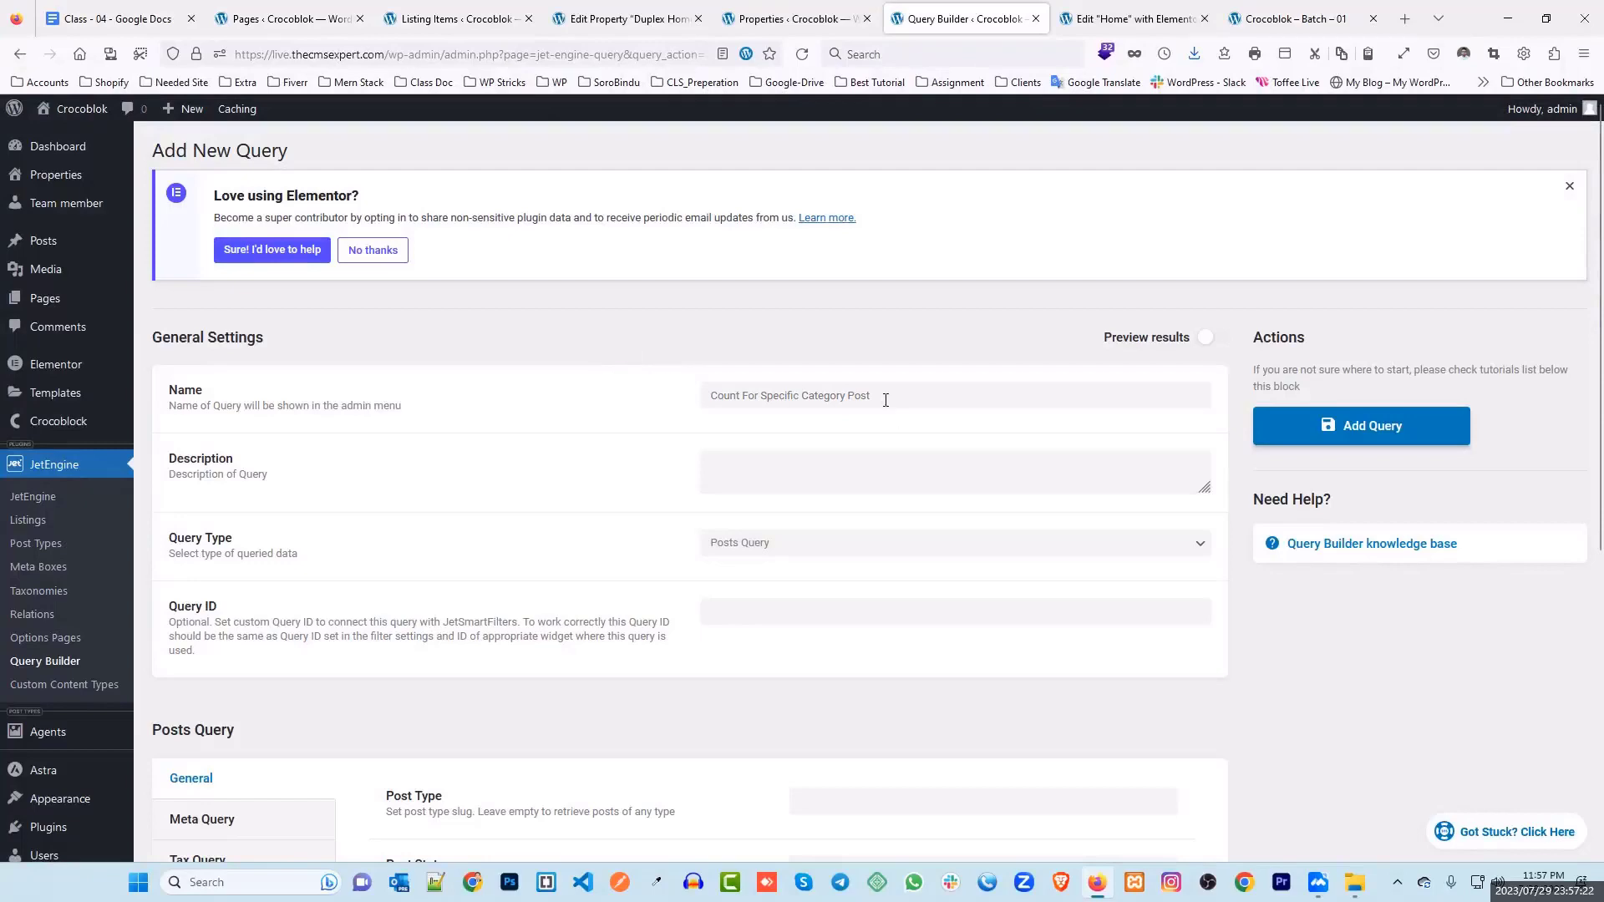
# Step: Examine the query settings in Query Builder.png from the Post Count For Every Cat folder inside Class-04 Image
pyautogui.click(1508, 19)
pyautogui.doubleClick(733, 243)
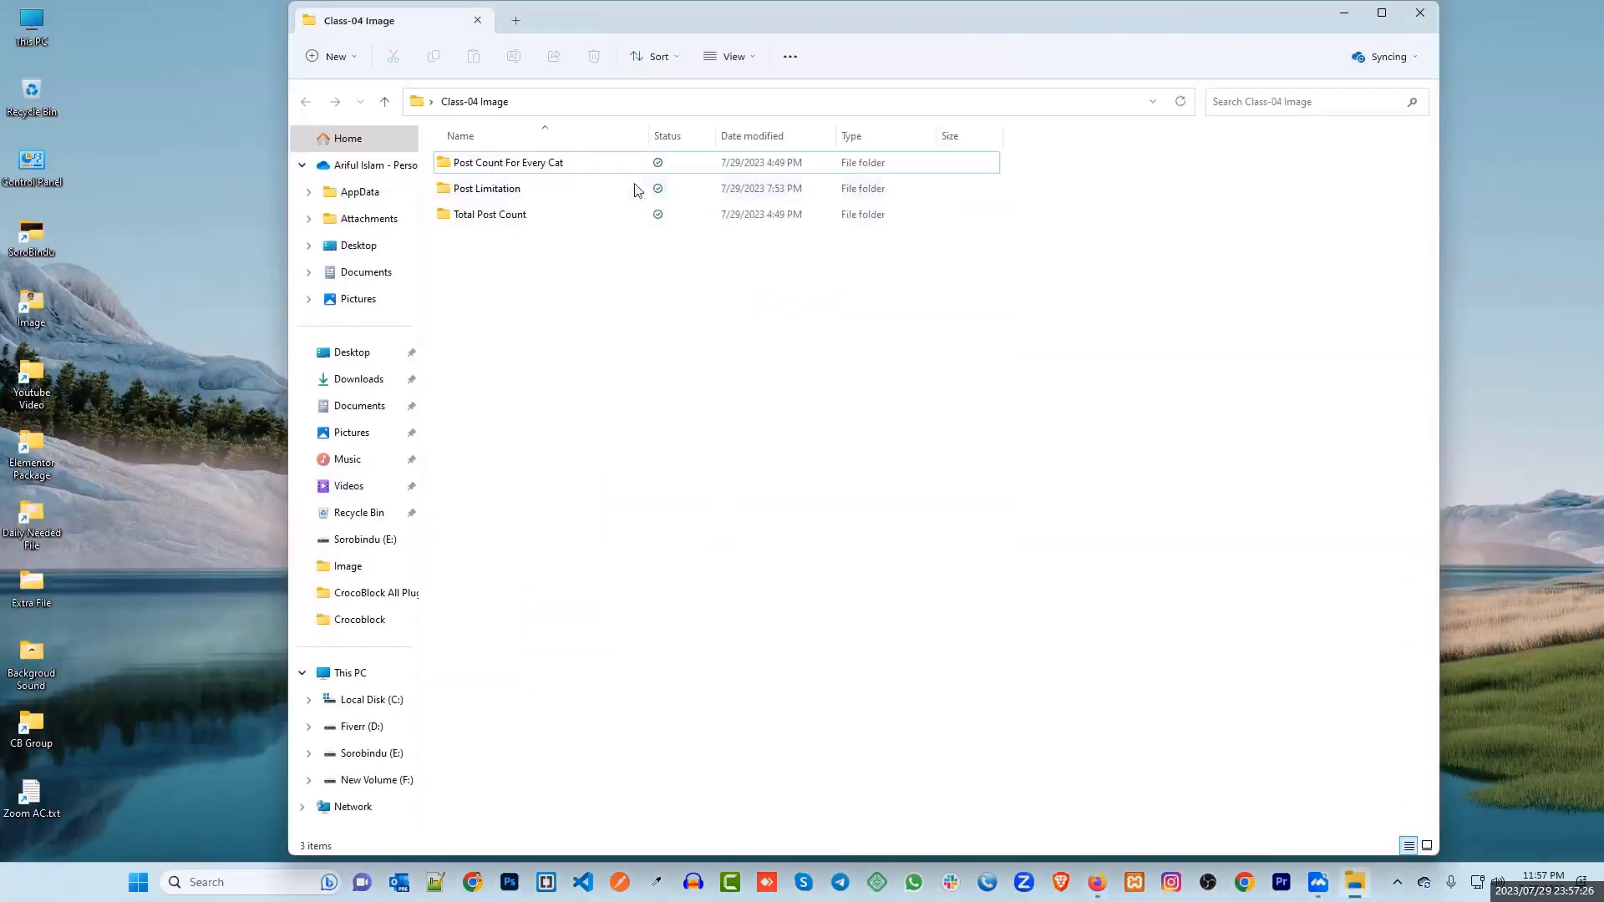
pyautogui.doubleClick(513, 169)
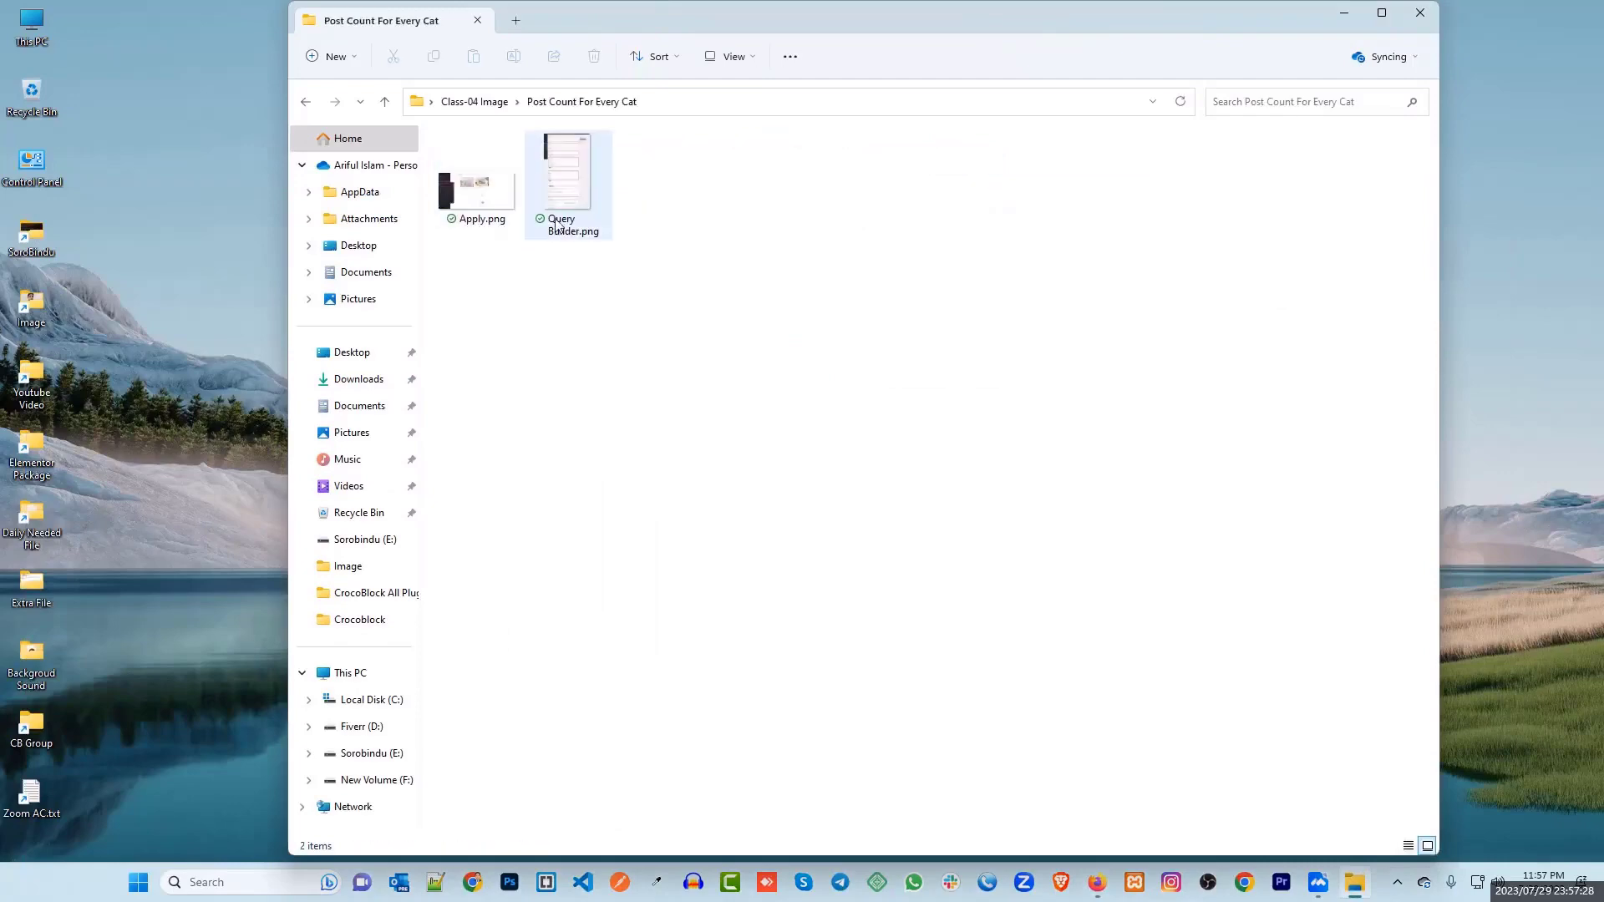
pyautogui.doubleClick(564, 174)
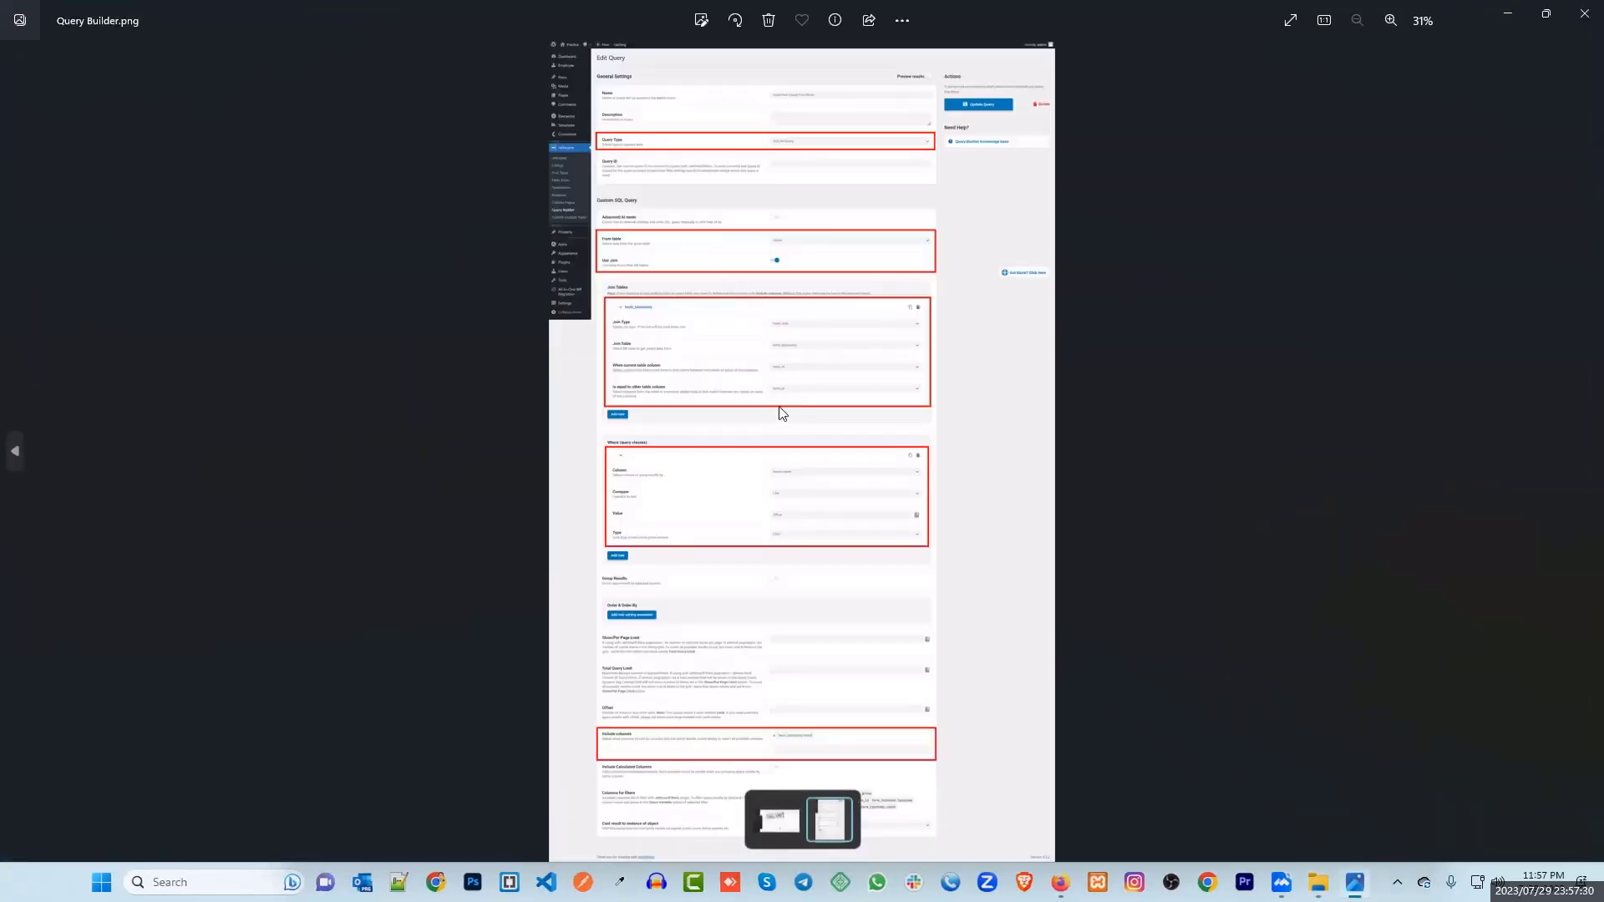
pyautogui.scroll(2, 767, 407)
pyautogui.moveTo(659, 269); pyautogui.dragTo(753, 465)
pyautogui.moveTo(630, 73); pyautogui.dragTo(630, 351)
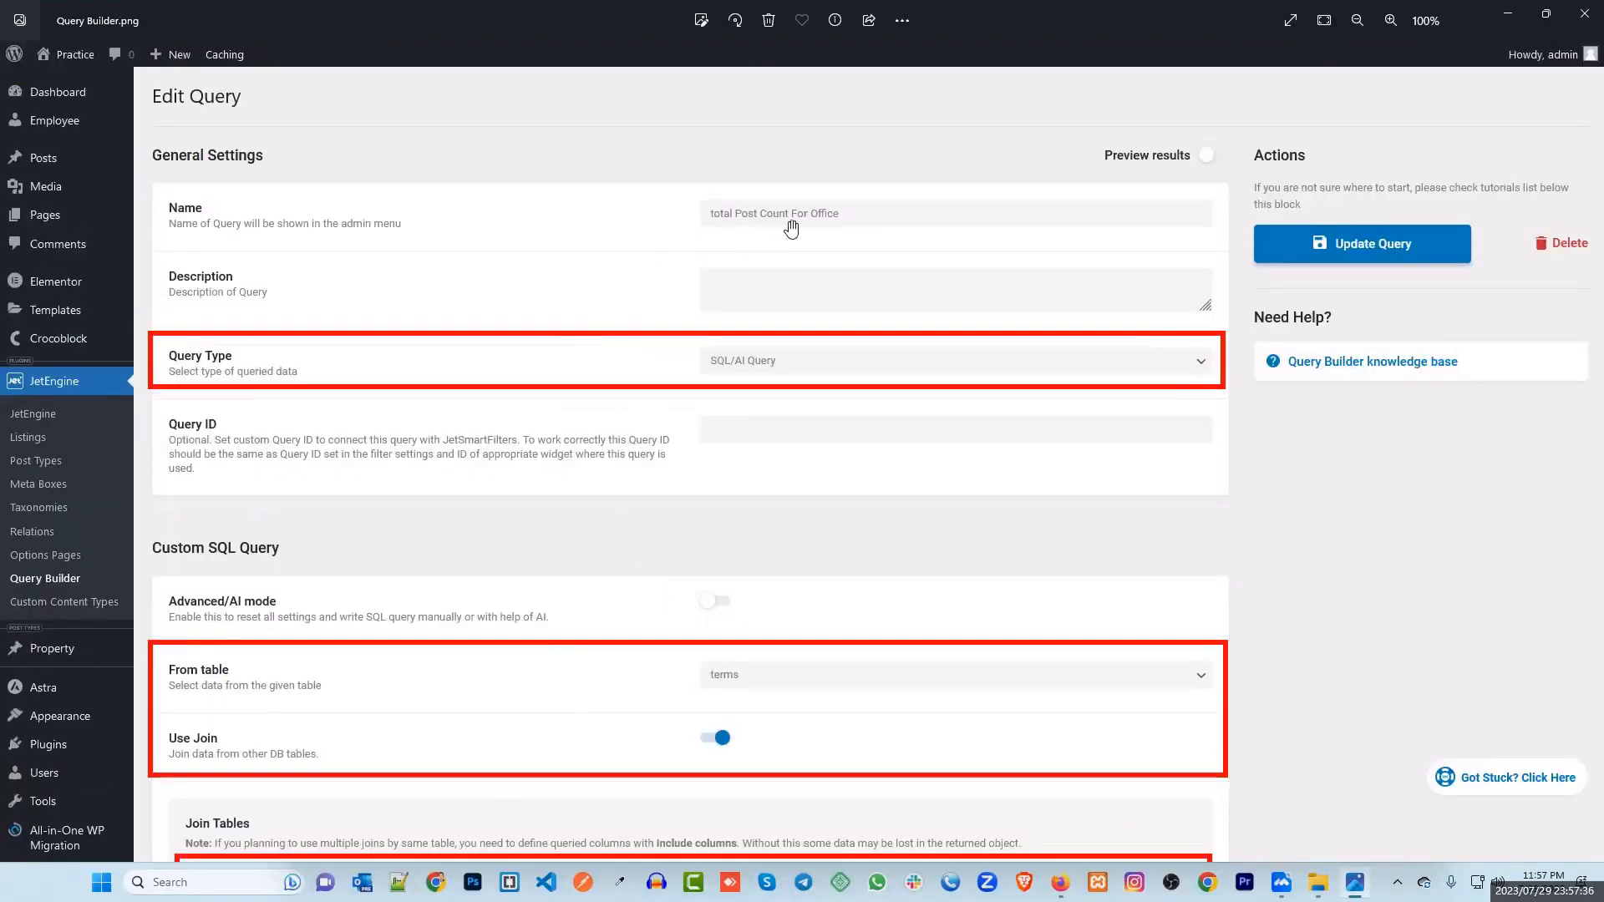
pyautogui.moveTo(632, 391); pyautogui.dragTo(181, 355)
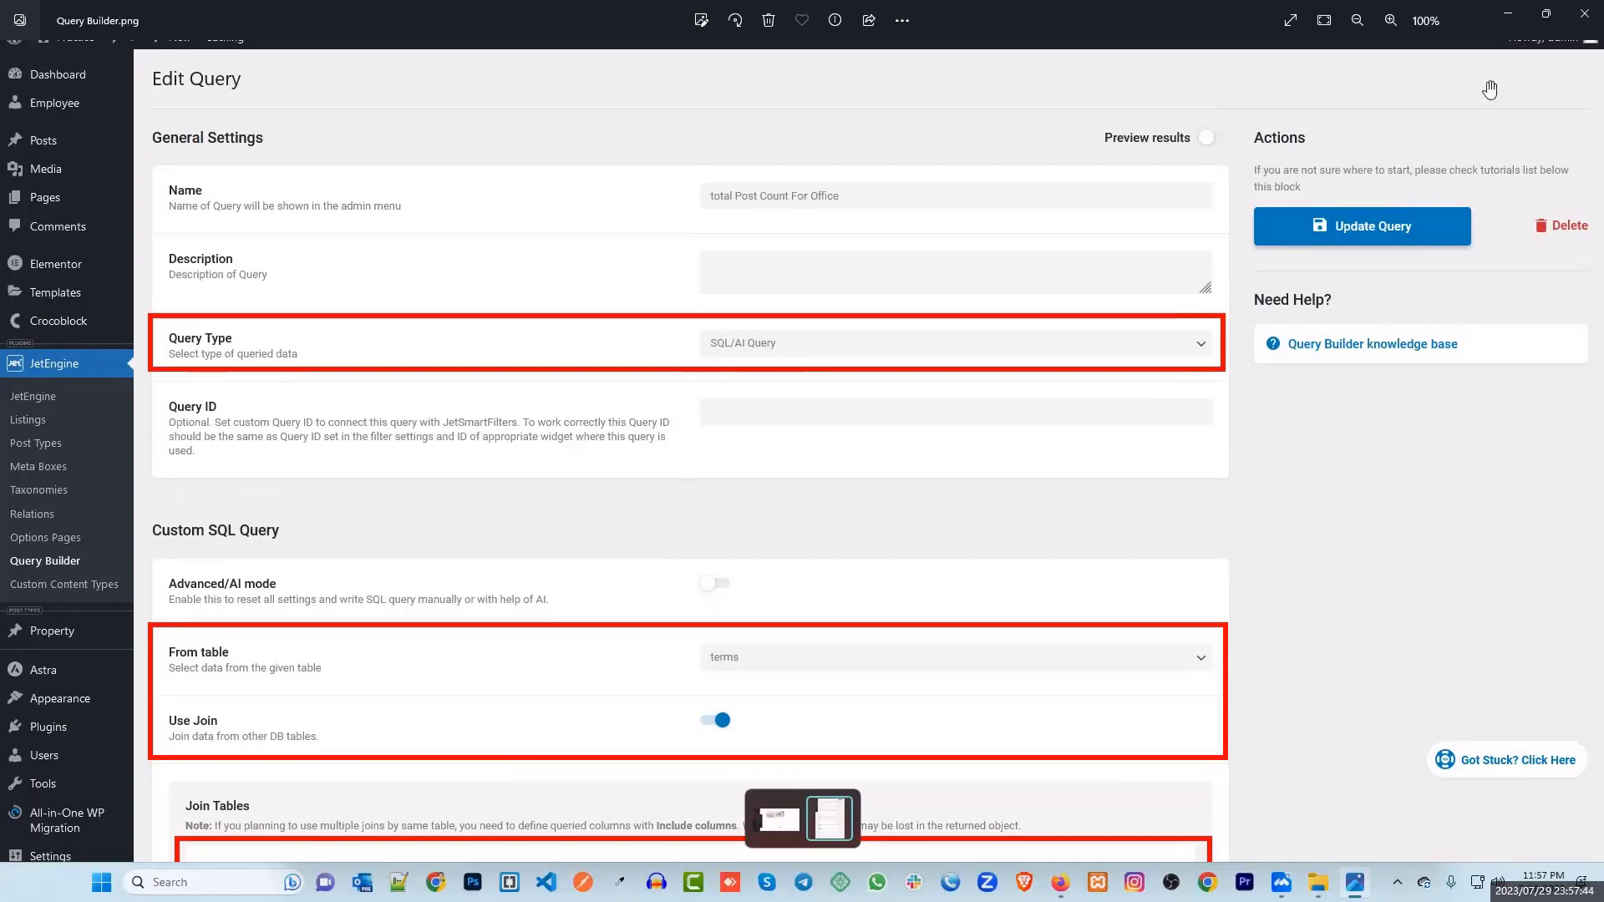
pyautogui.click(1506, 13)
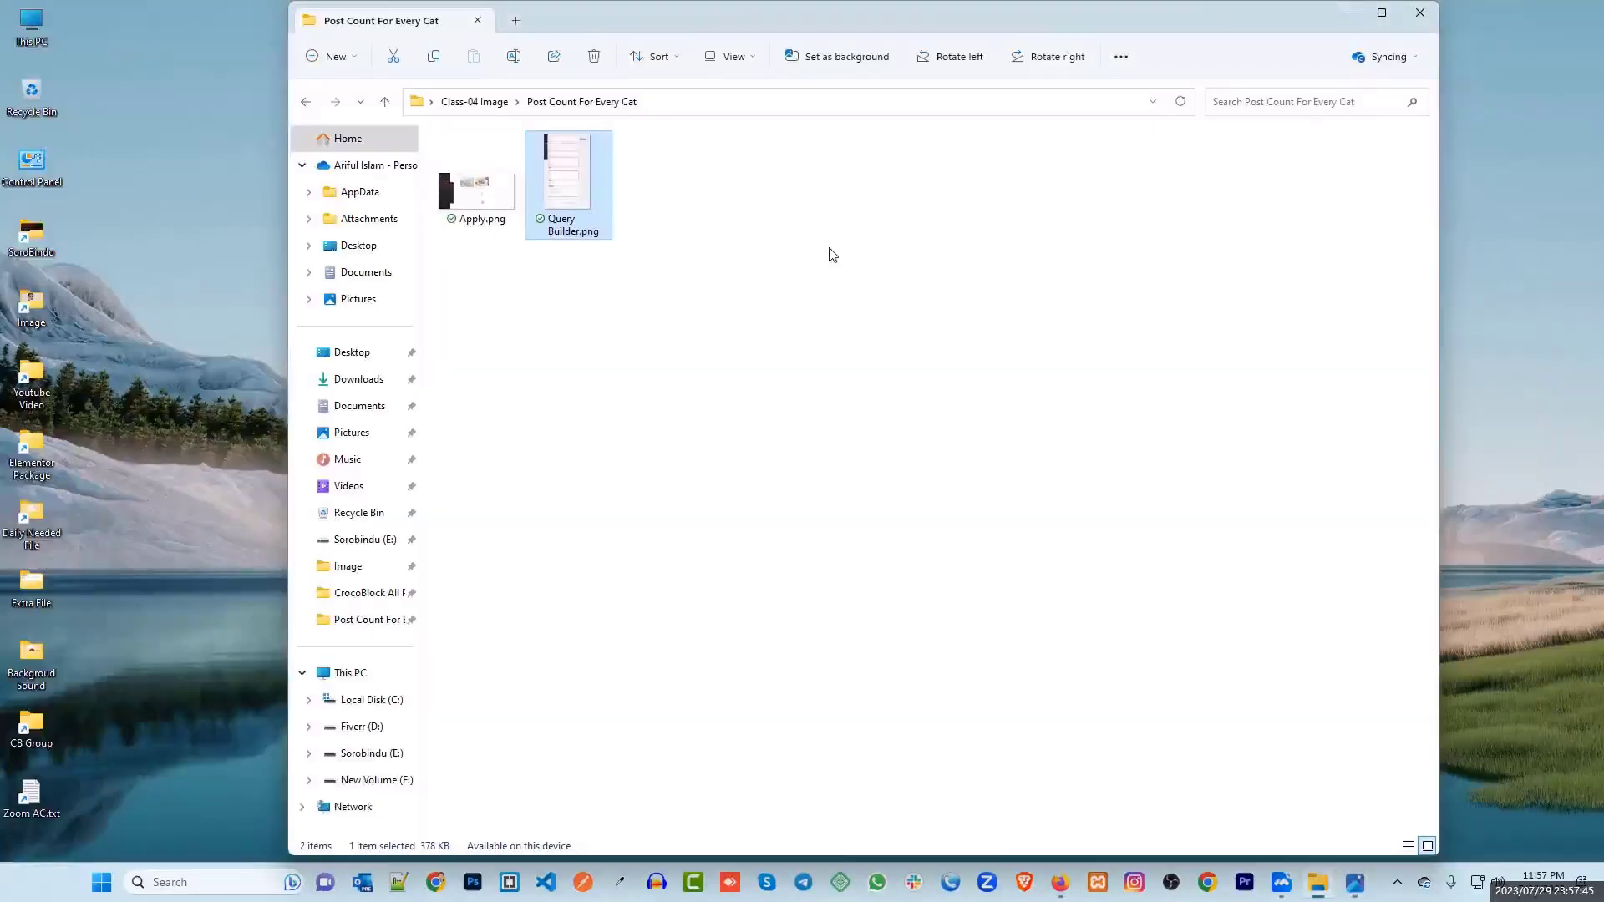
pyautogui.click(1344, 16)
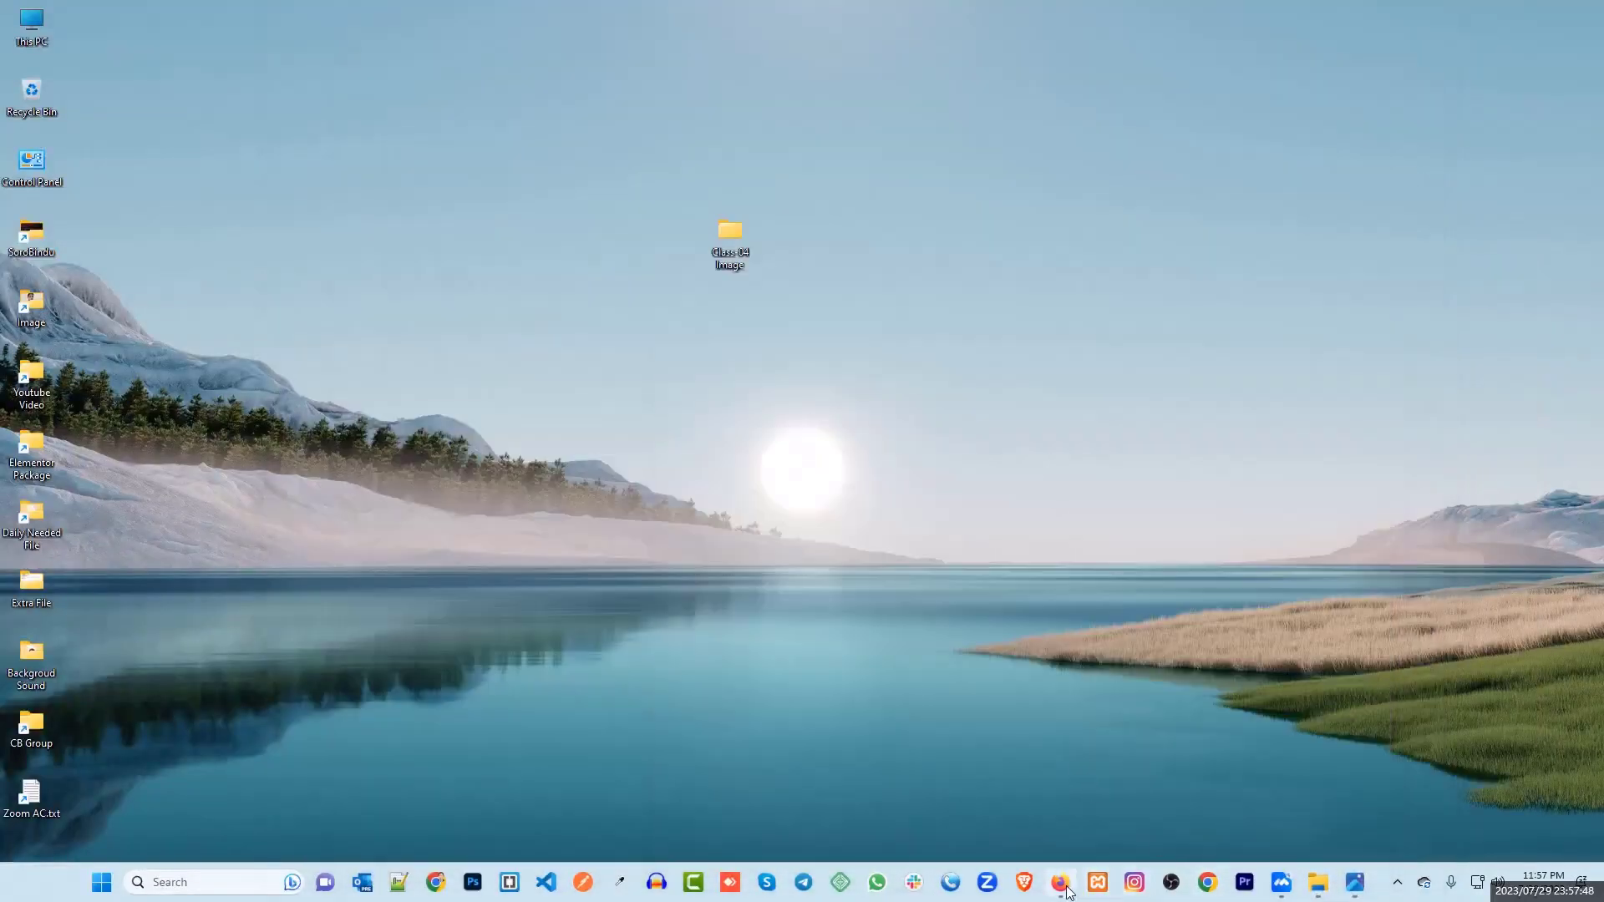
# Step: Switch back to Firefox and set the new query's type to SQL/AI Query
pyautogui.click(1067, 891)
pyautogui.scroll(-2, 801, 484)
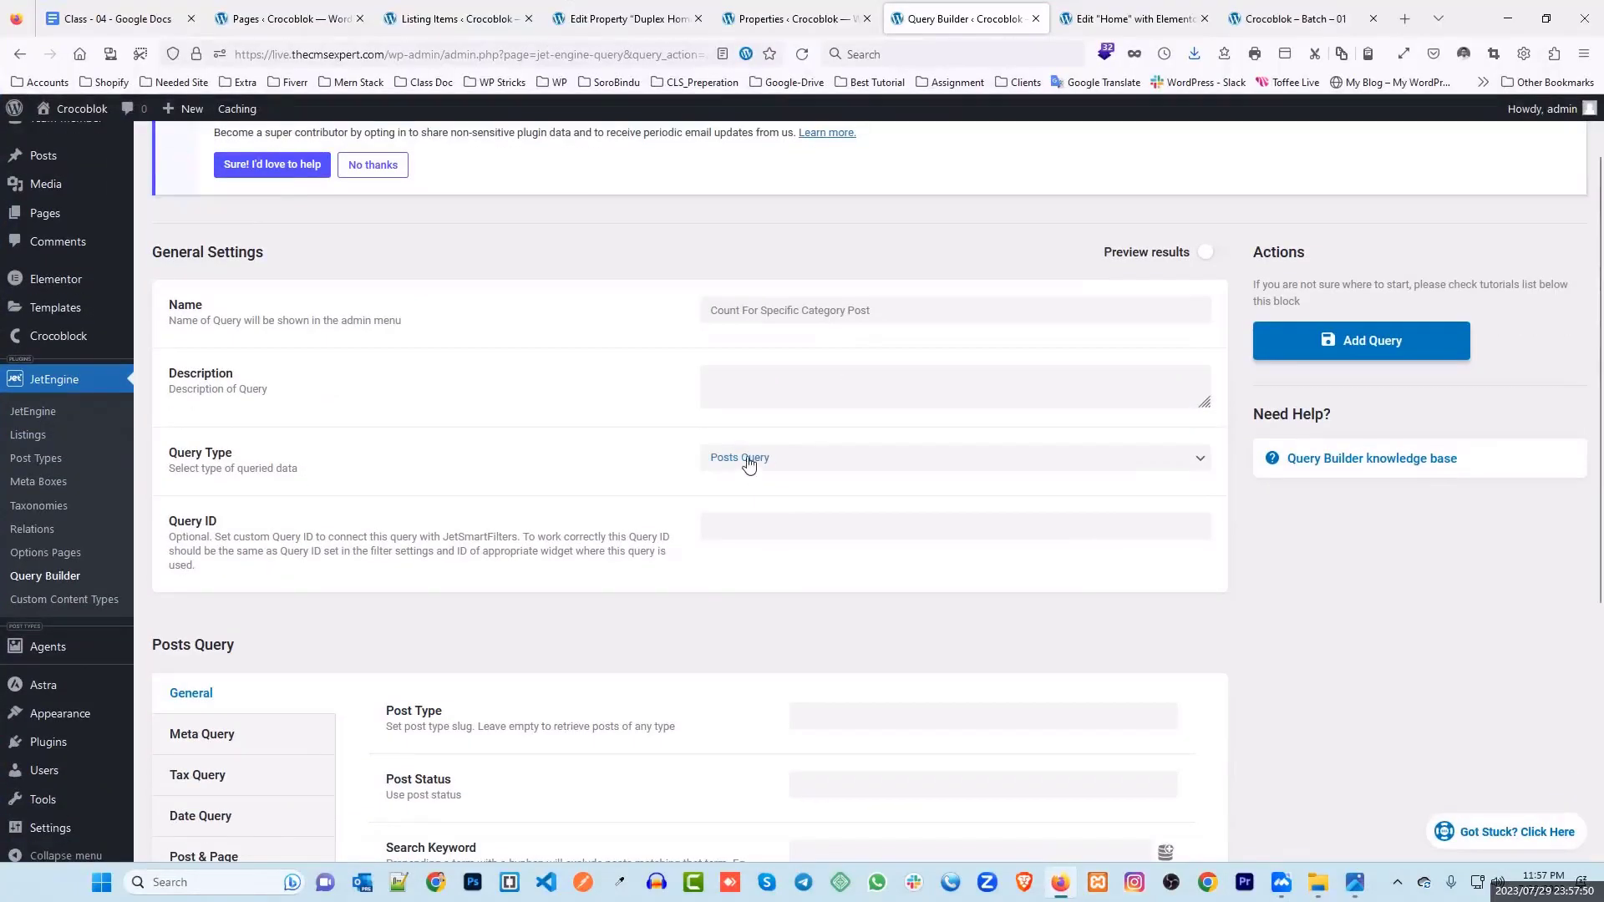
pyautogui.click(748, 465)
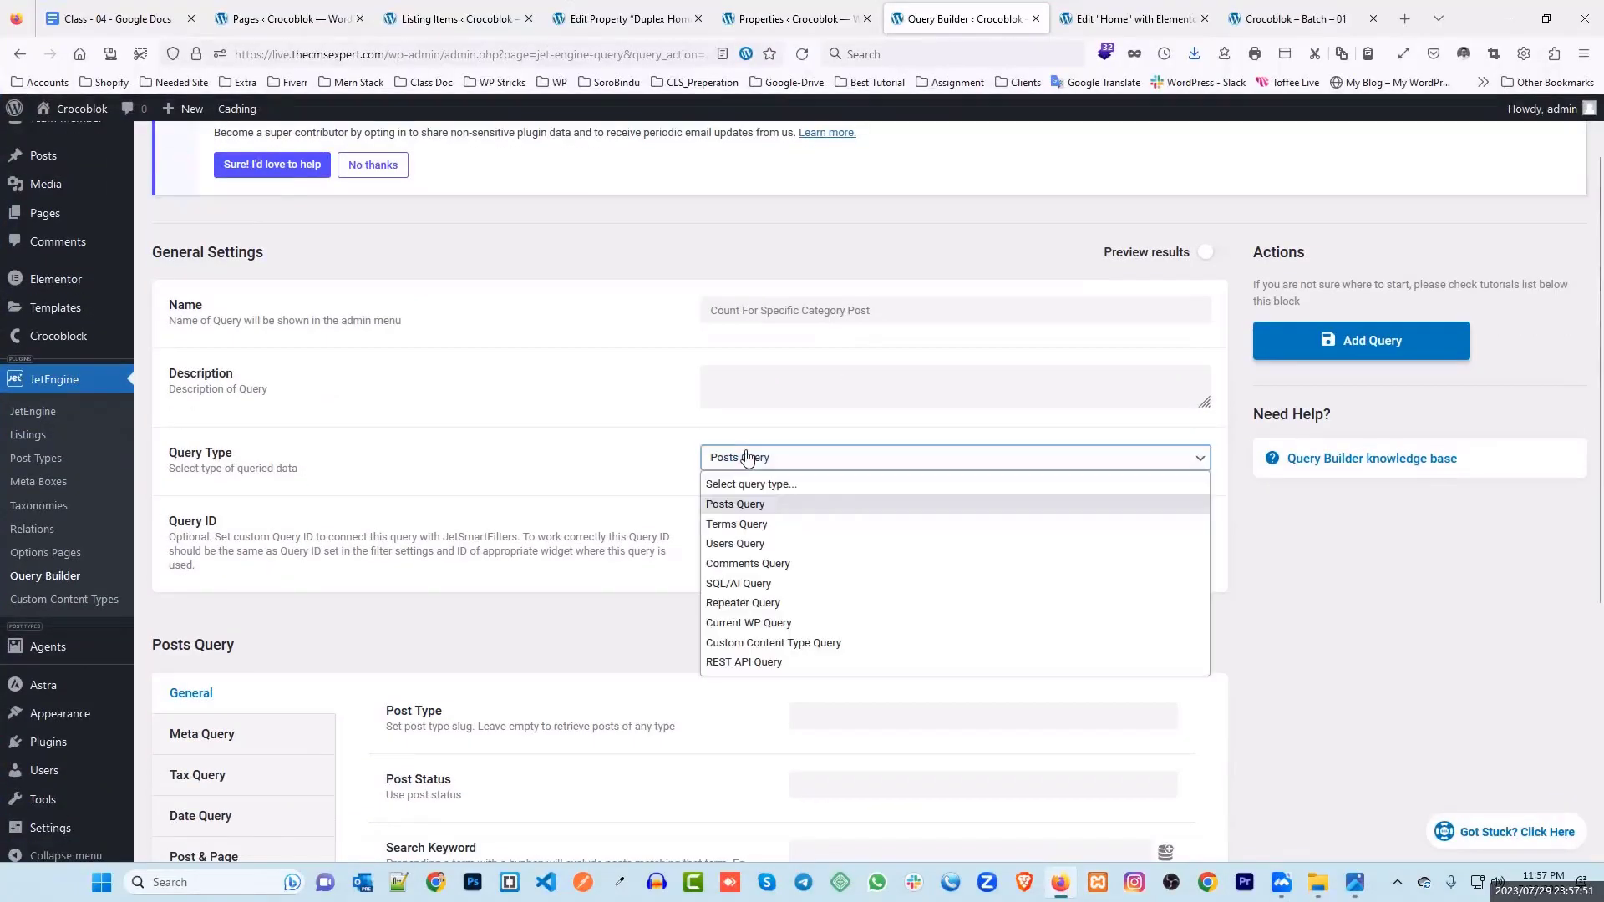
pyautogui.click(733, 584)
# Step: Set the custom SQL query's From table to term_taxonomy
pyautogui.scroll(-4, 632, 518)
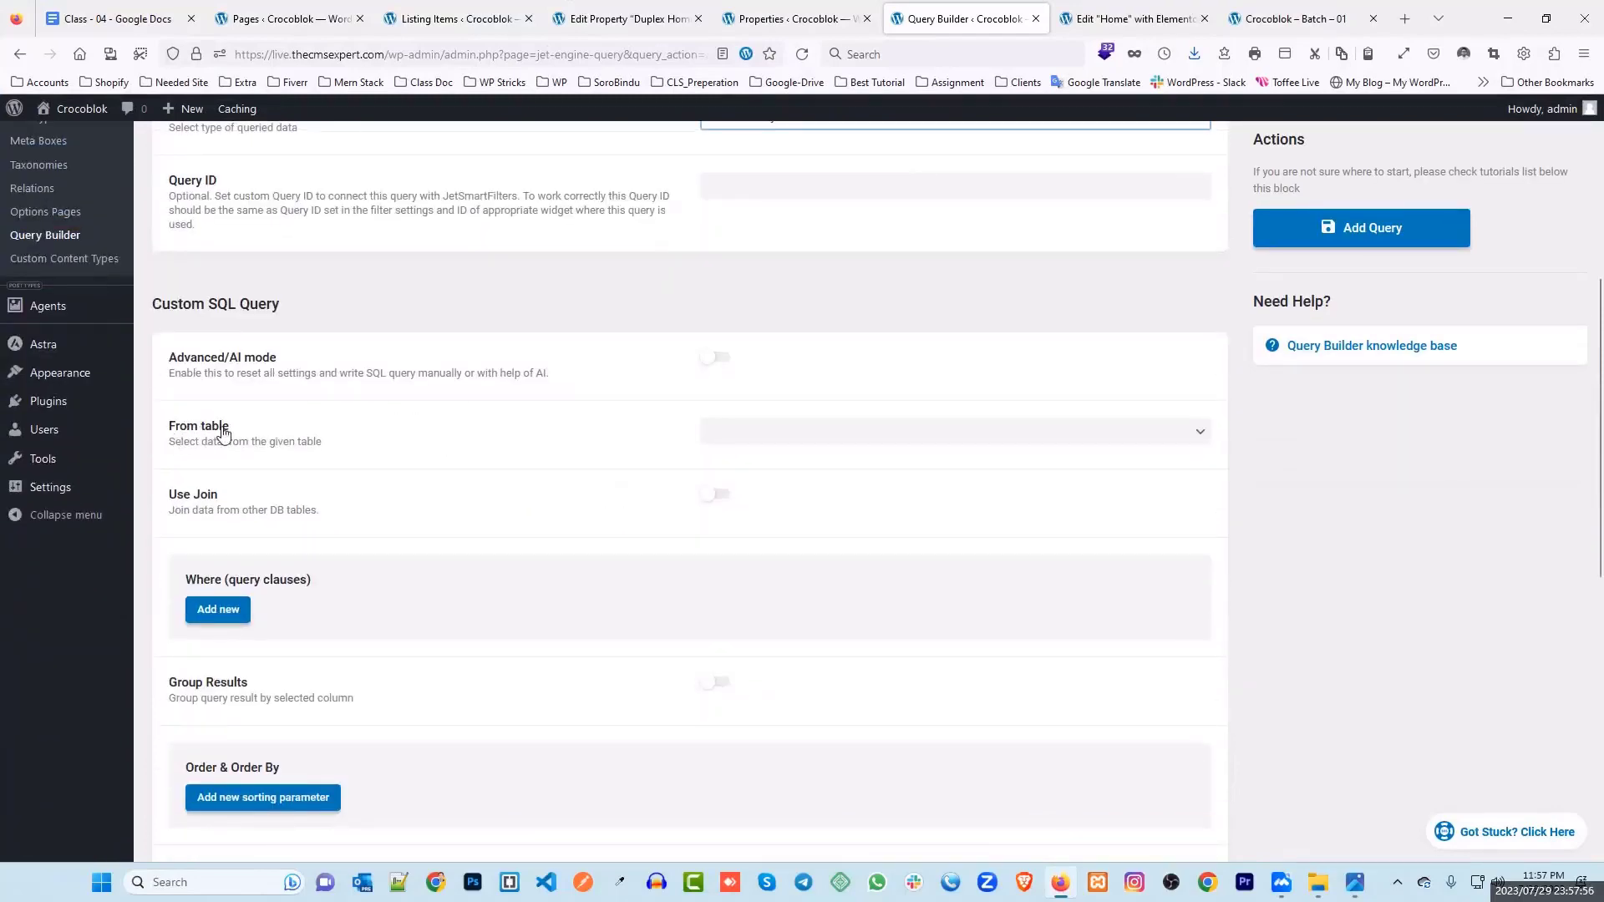
pyautogui.click(705, 429)
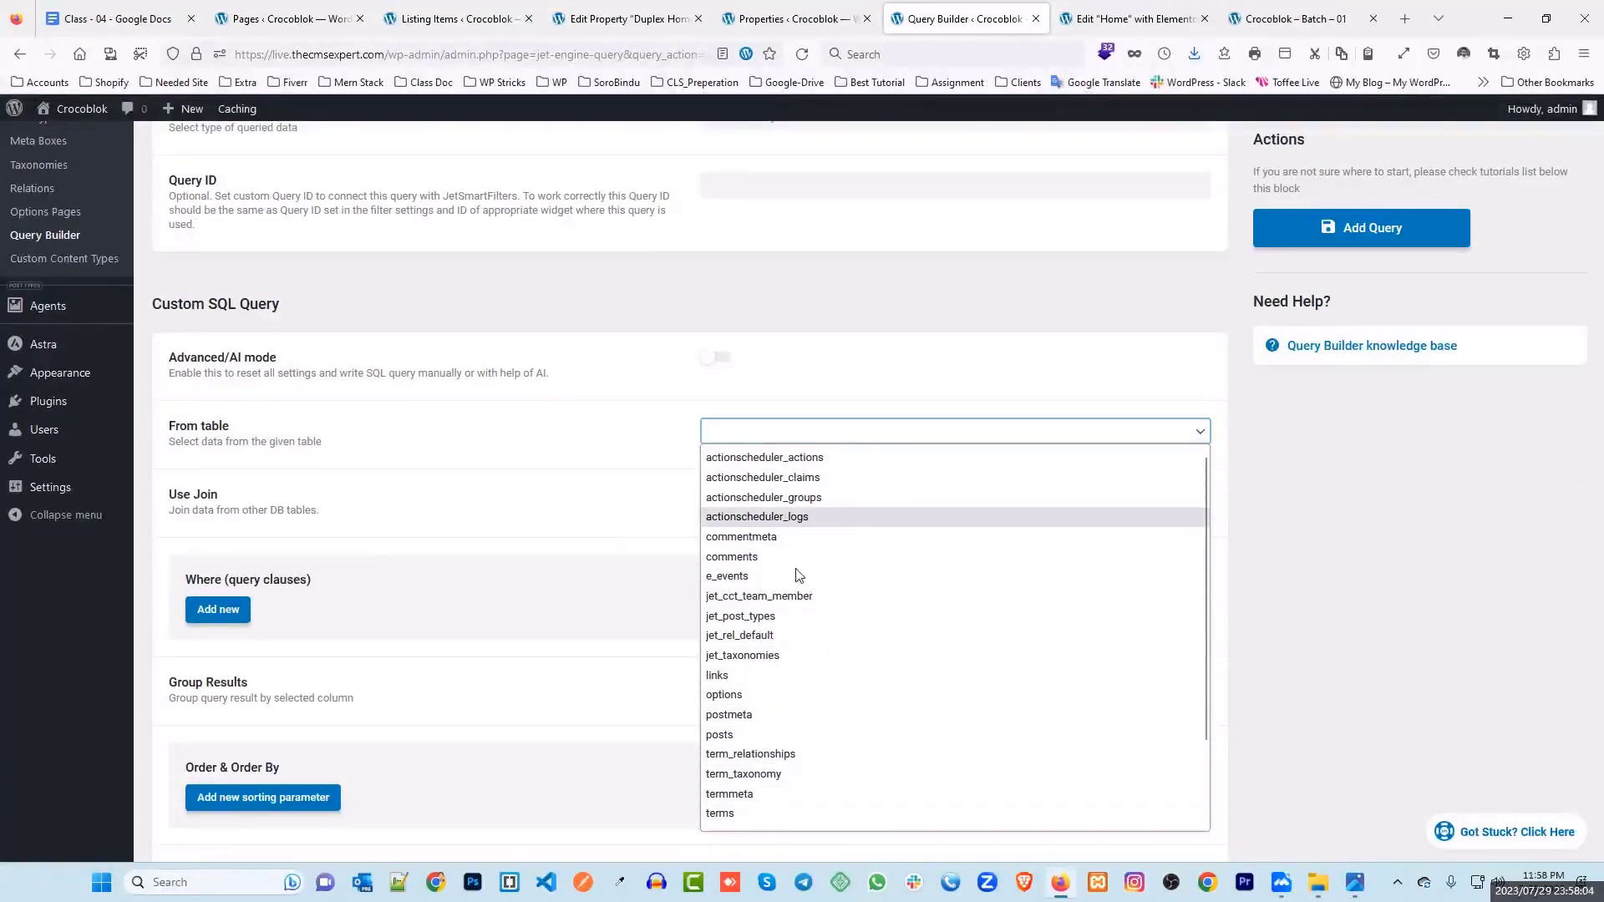
pyautogui.scroll(-2, 794, 584)
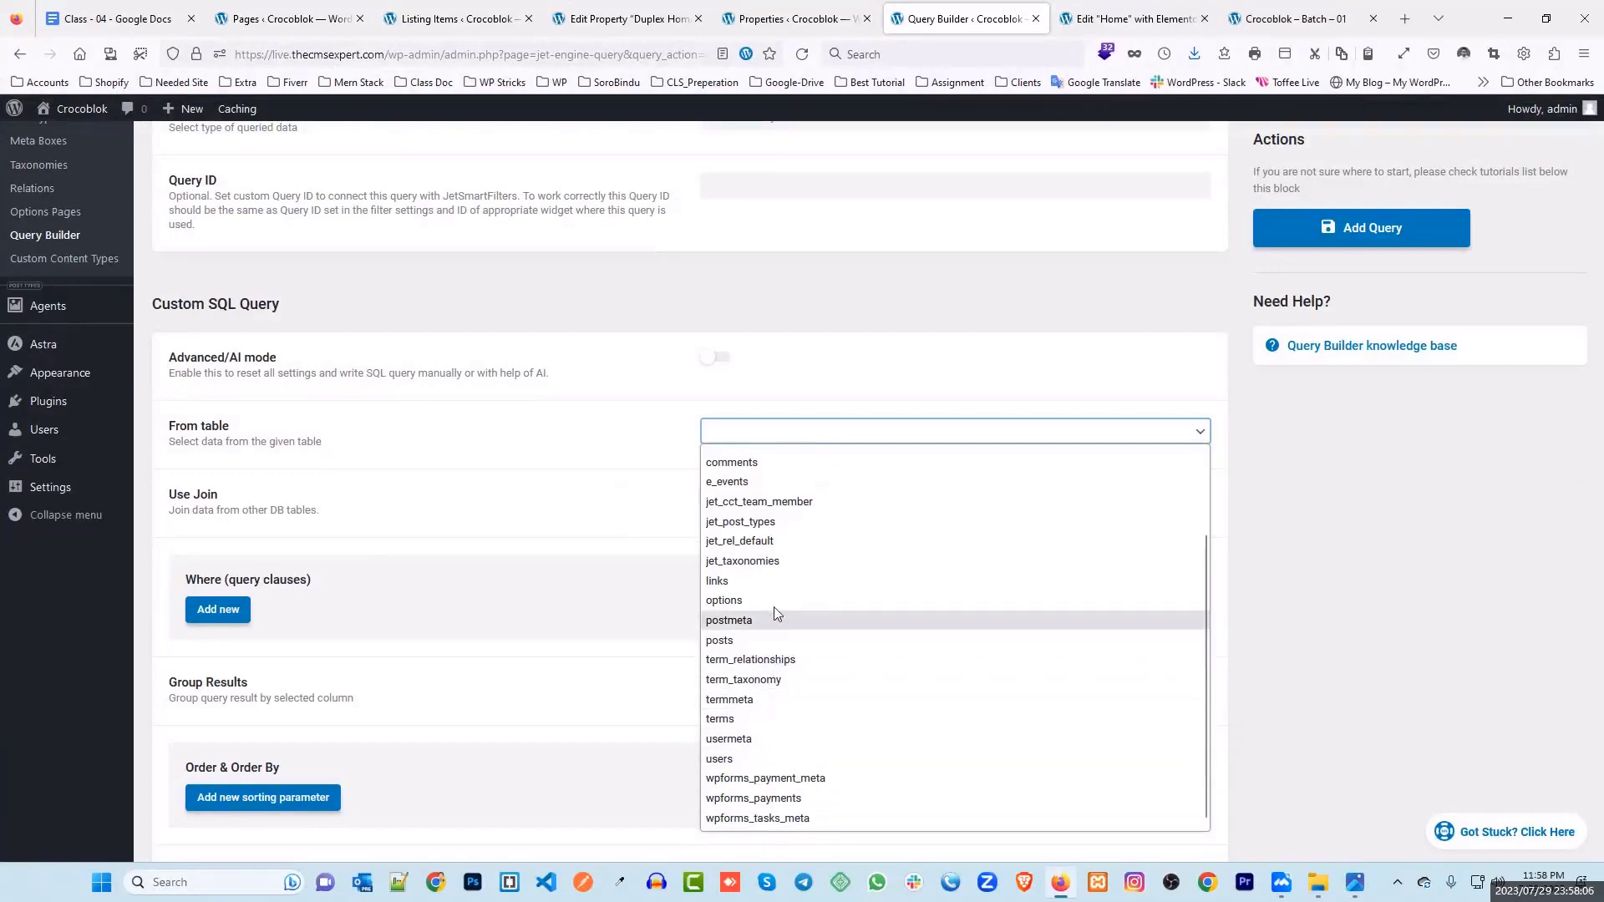
pyautogui.click(769, 680)
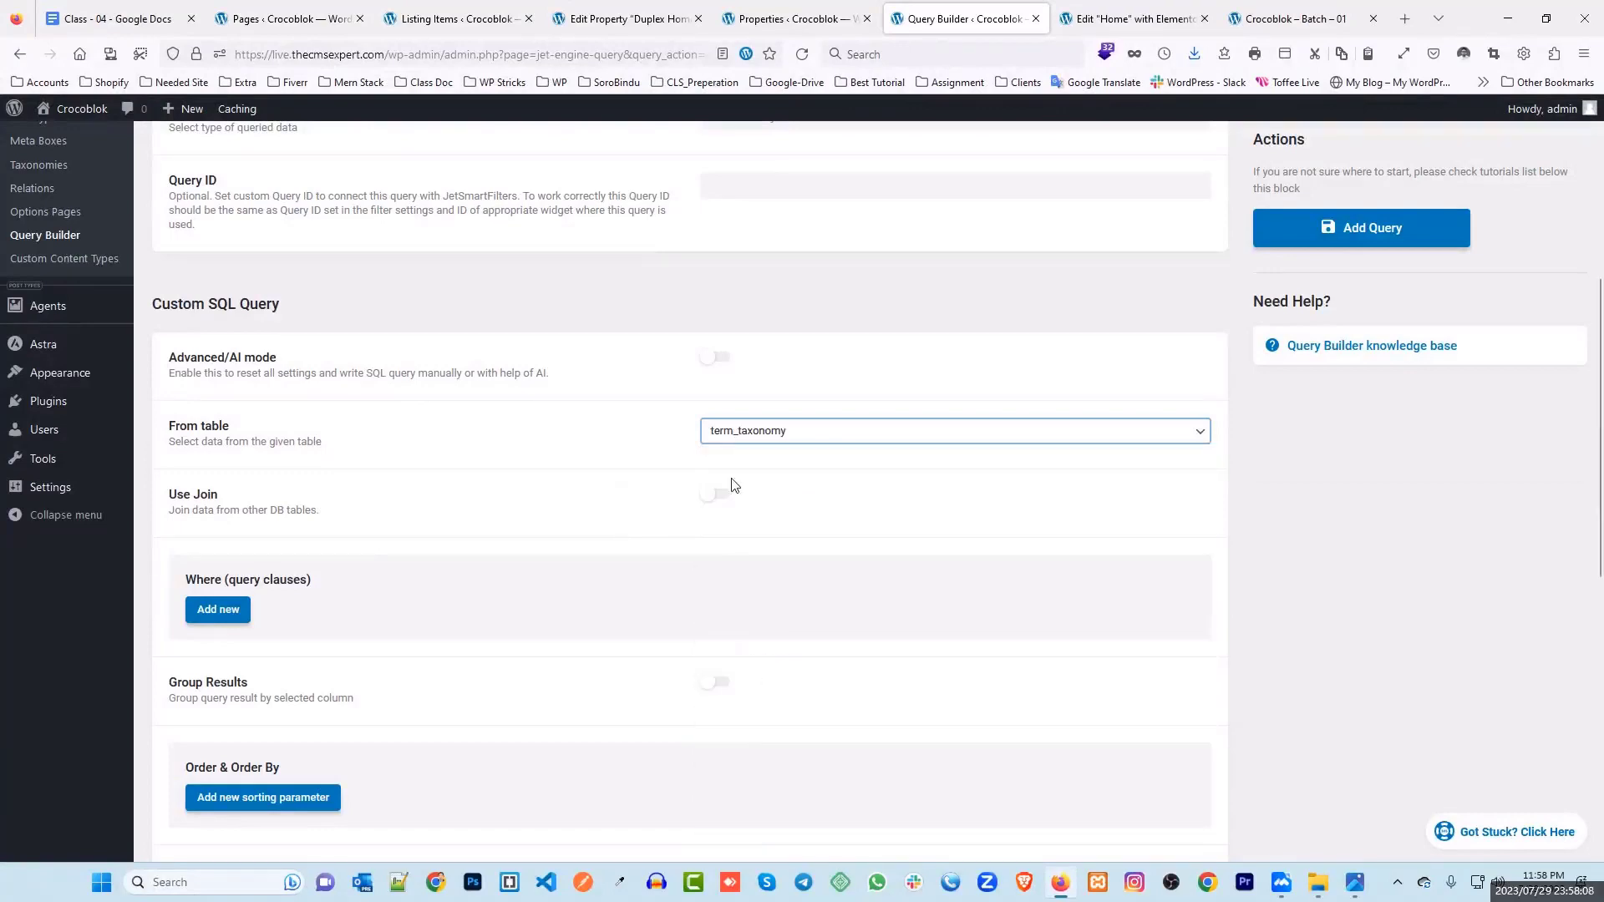
# Step: Check the From table setting in the Query Builder.png reference image and set the query's From table to terms
pyautogui.click(1355, 882)
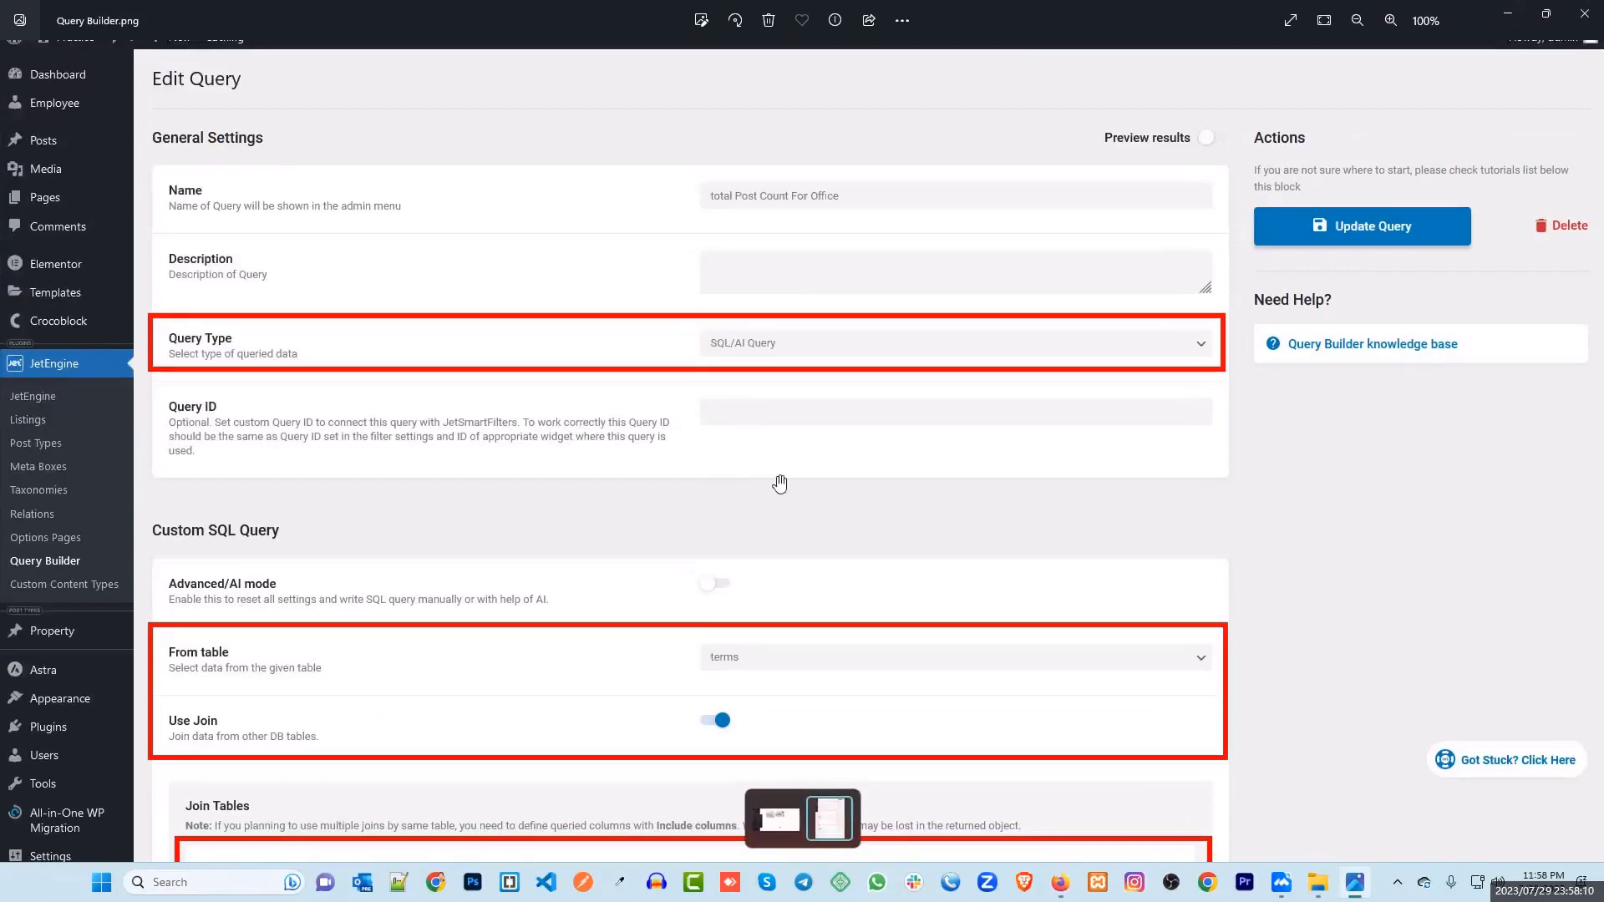
pyautogui.scroll(5, 762, 580)
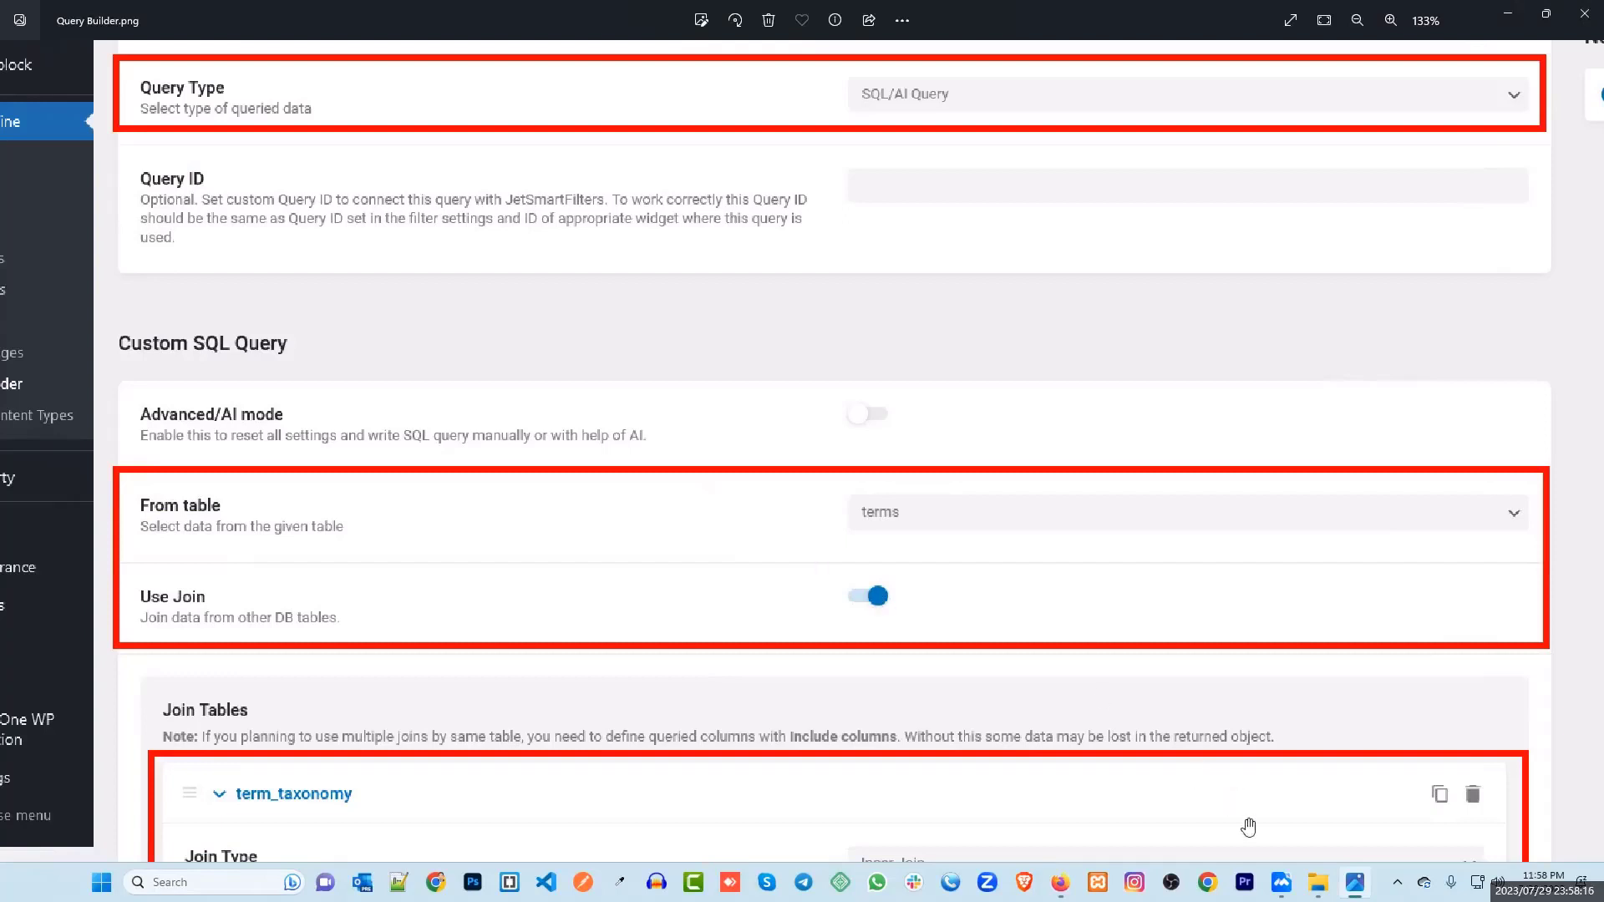
pyautogui.click(1060, 882)
pyautogui.click(791, 438)
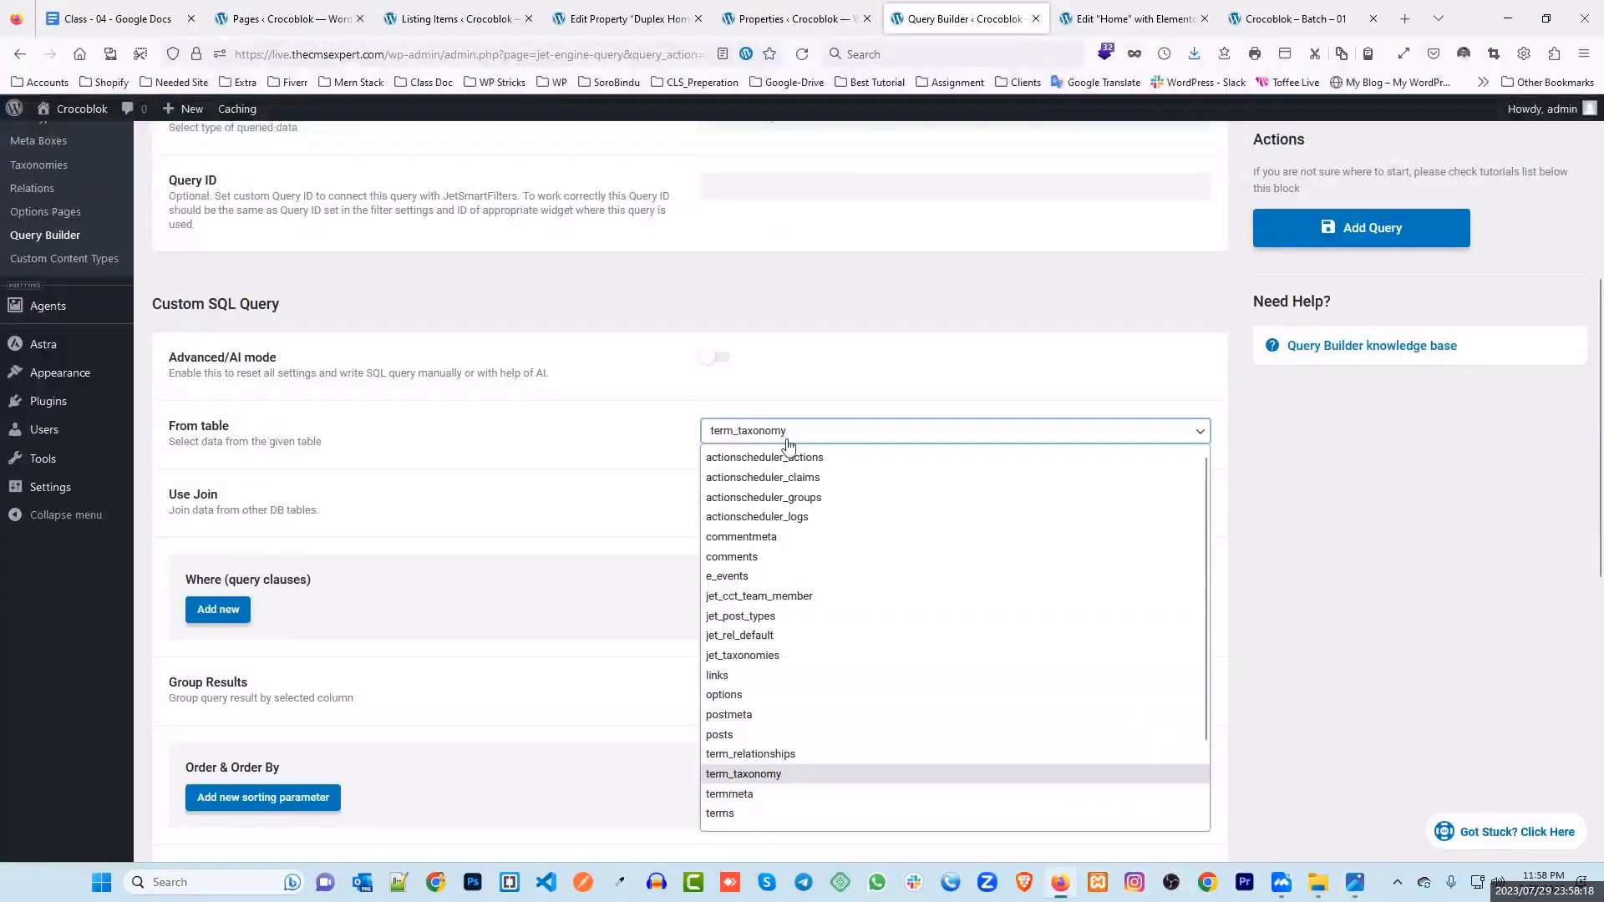
pyautogui.click(750, 811)
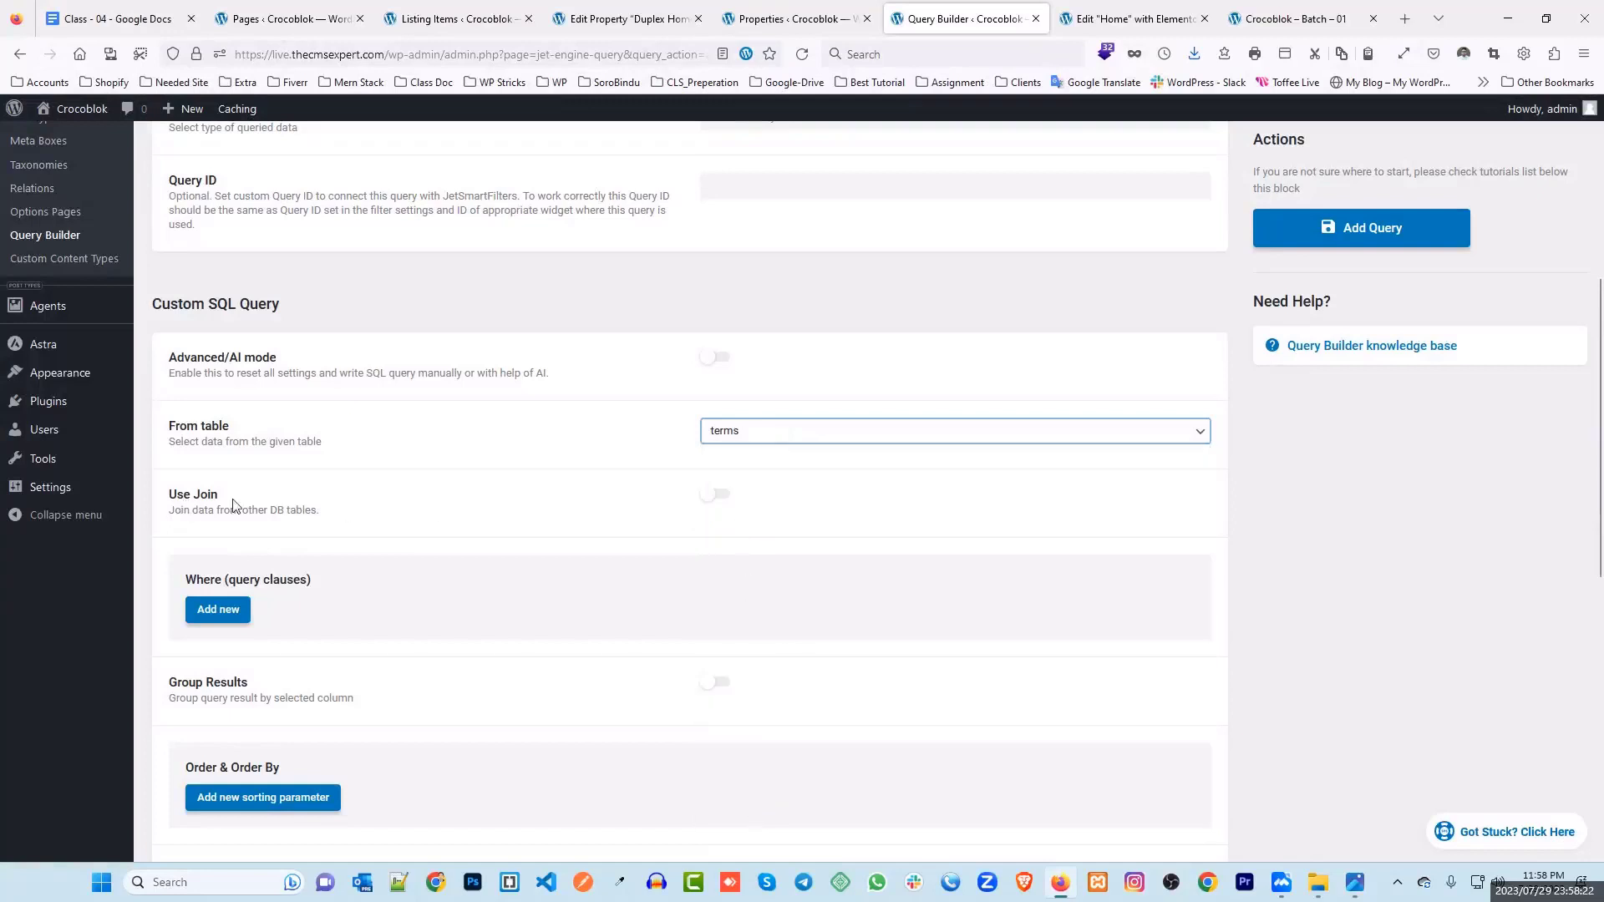
# Step: Enable Use Join for the query and add a join table entry with the join type Inner Join
pyautogui.click(702, 491)
pyautogui.scroll(-3, 448, 473)
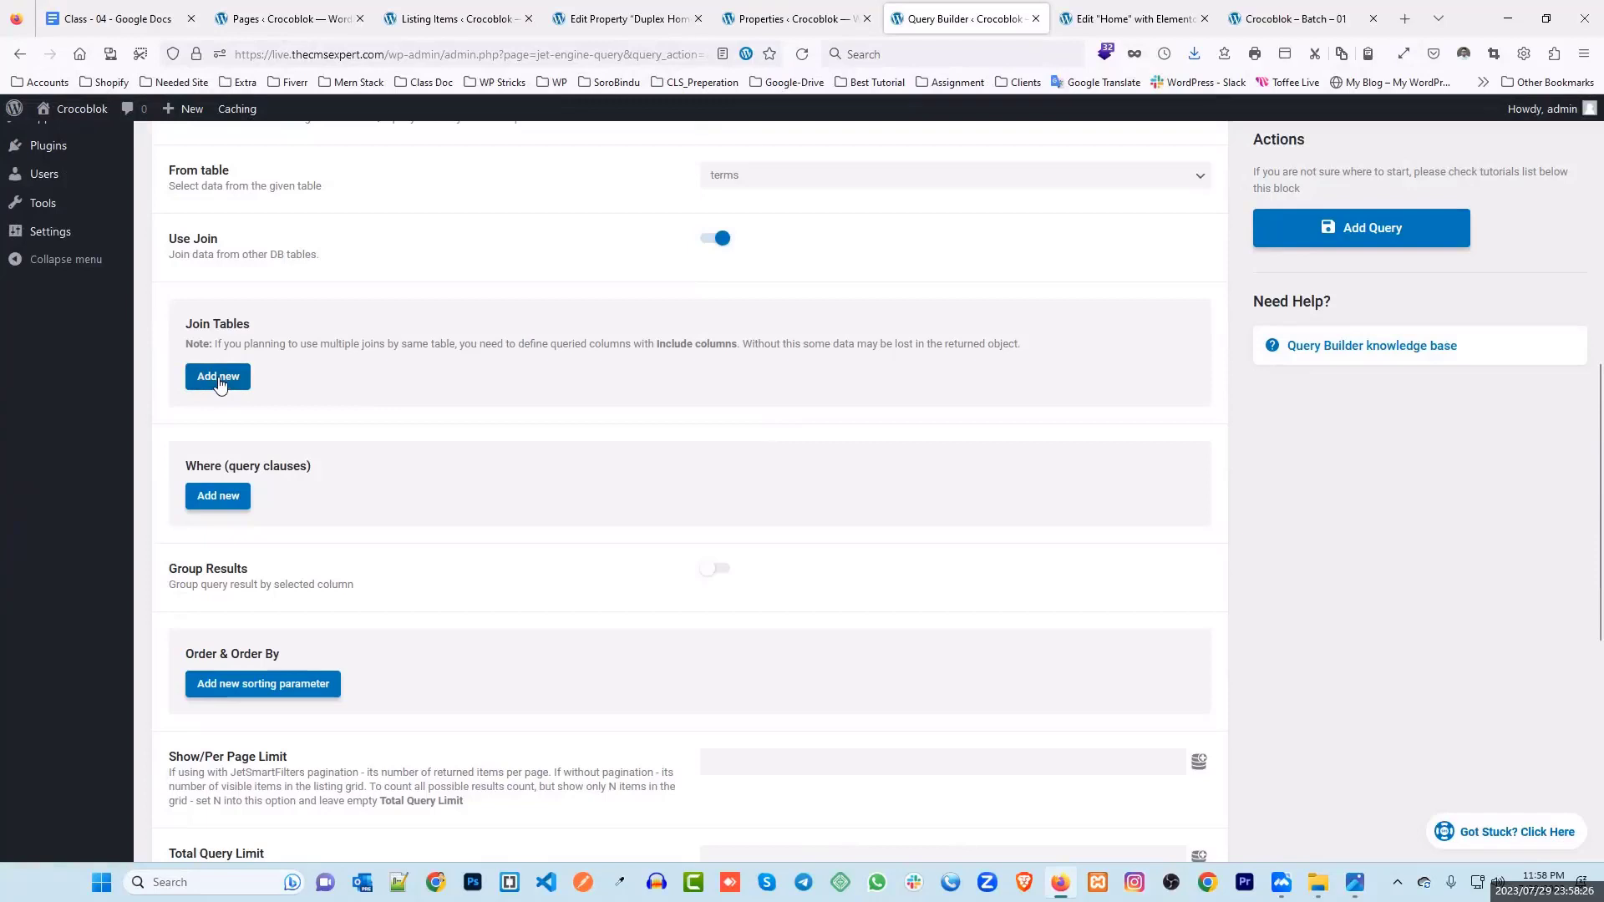
pyautogui.click(219, 378)
pyautogui.scroll(-2, 576, 338)
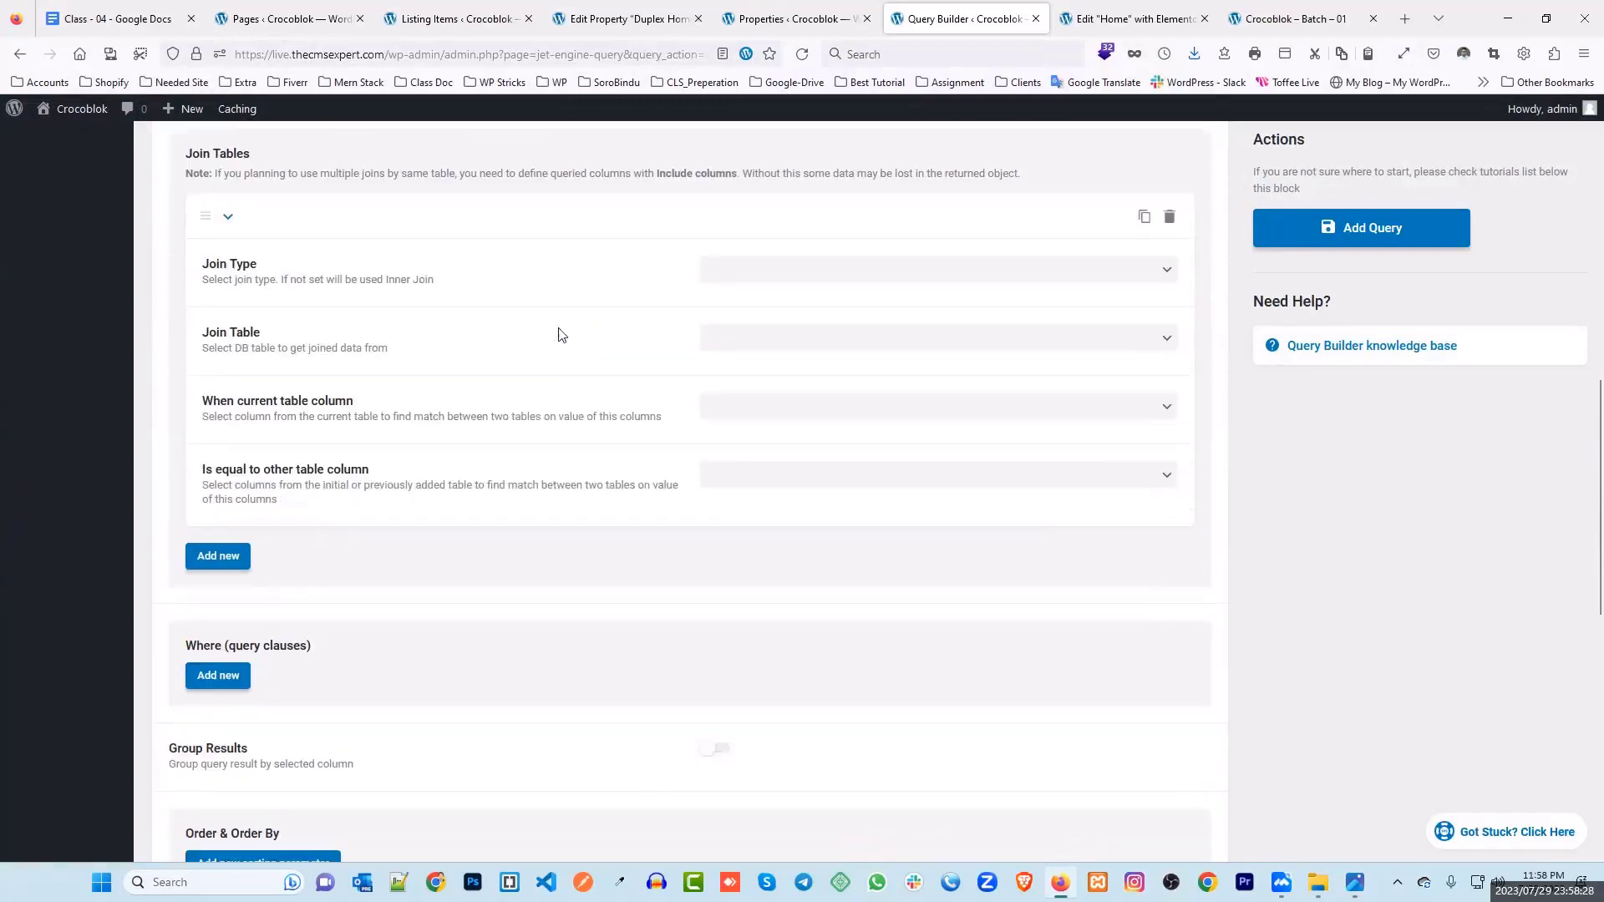
pyautogui.click(754, 269)
pyautogui.click(755, 296)
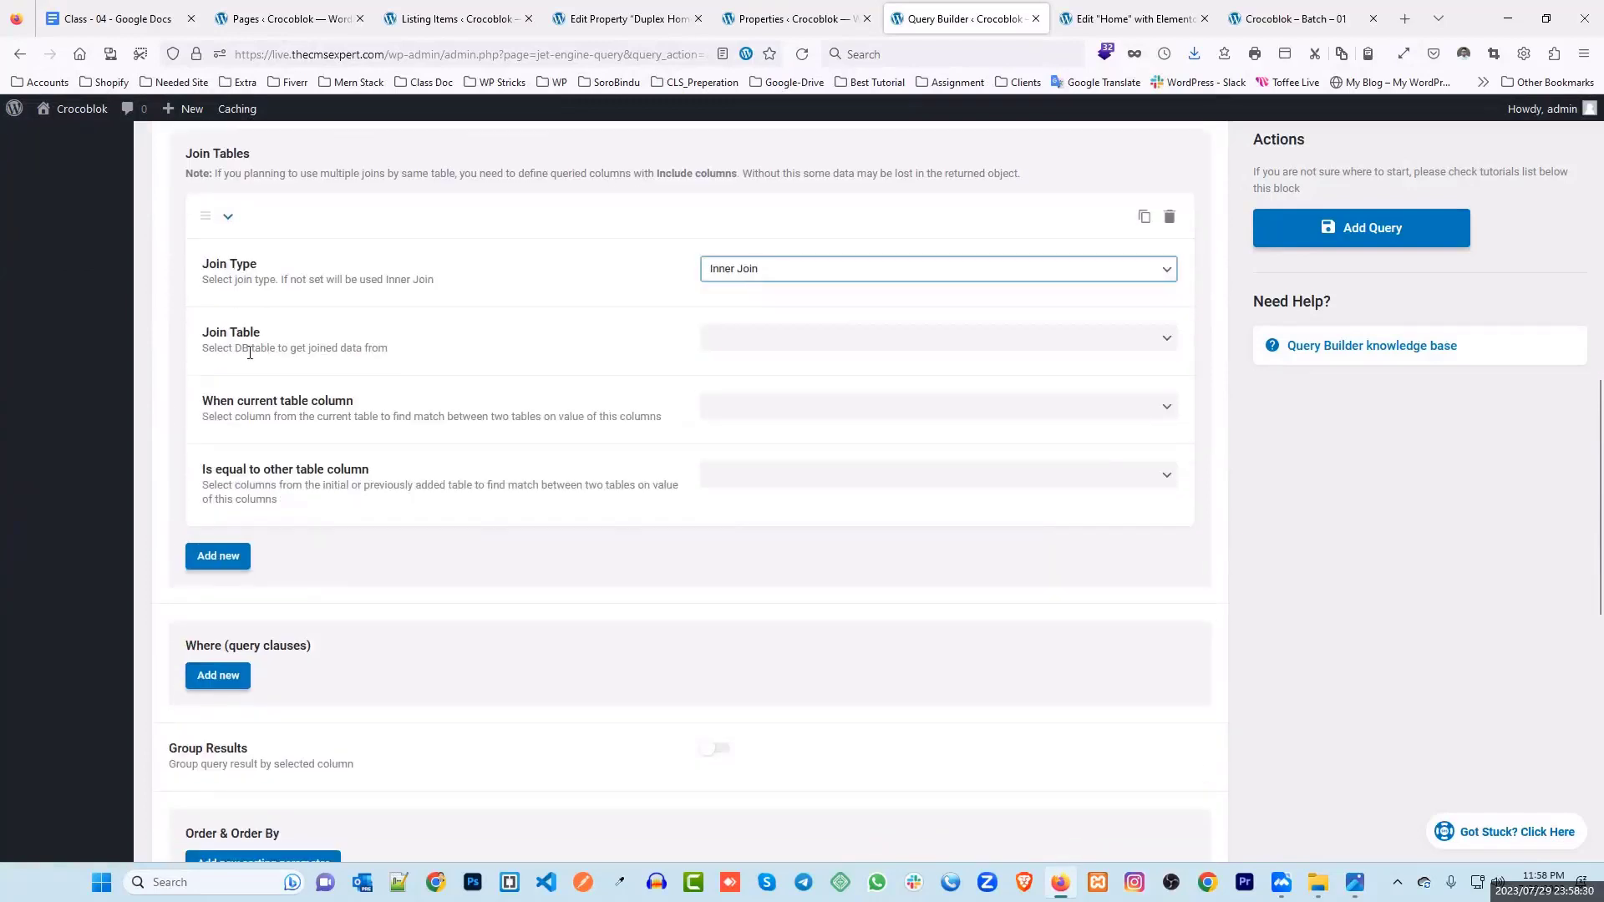
# Step: Check the Join Tables settings in the Query Builder.png reference image and set the query's Join Table to term_taxonomy
pyautogui.click(723, 343)
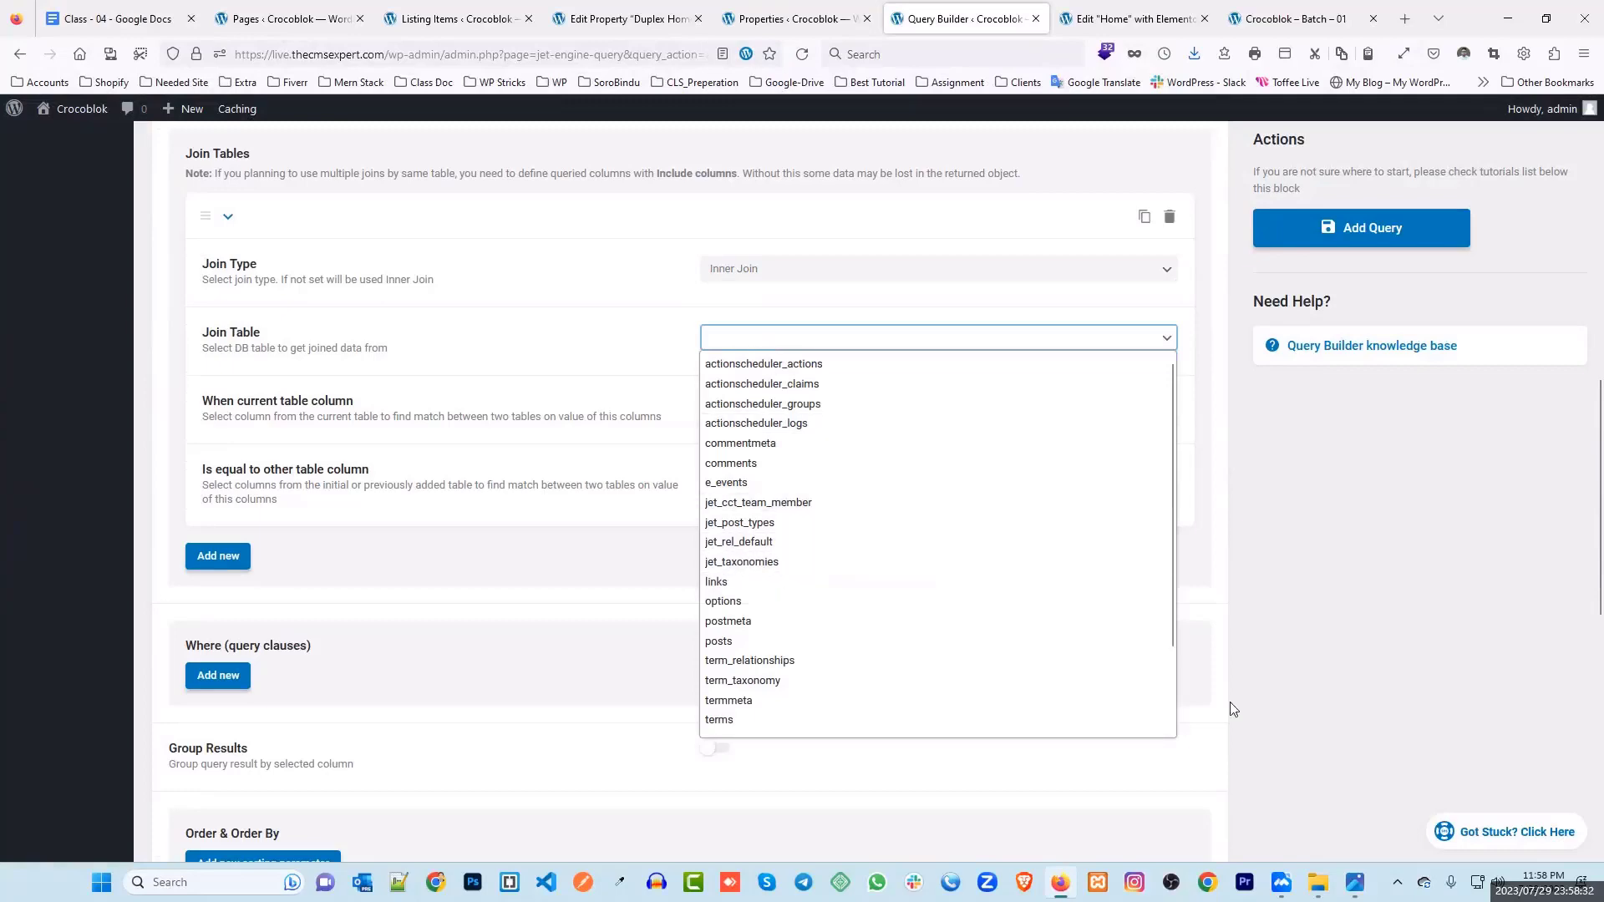
pyautogui.click(1357, 883)
pyautogui.scroll(2, 888, 498)
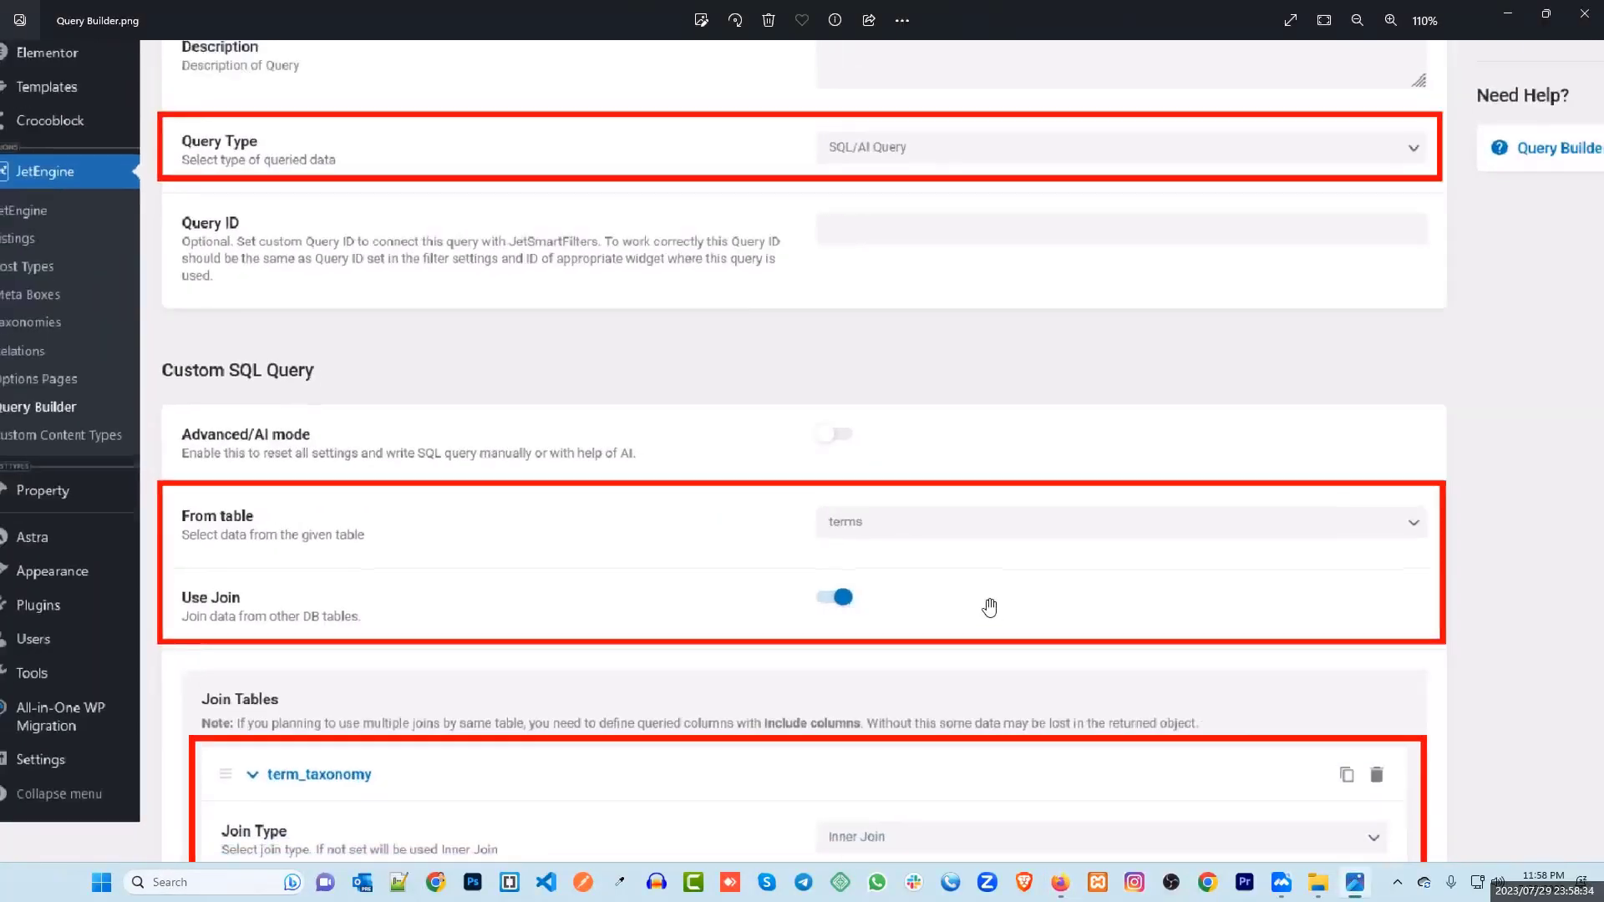
pyautogui.scroll(-5, 908, 679)
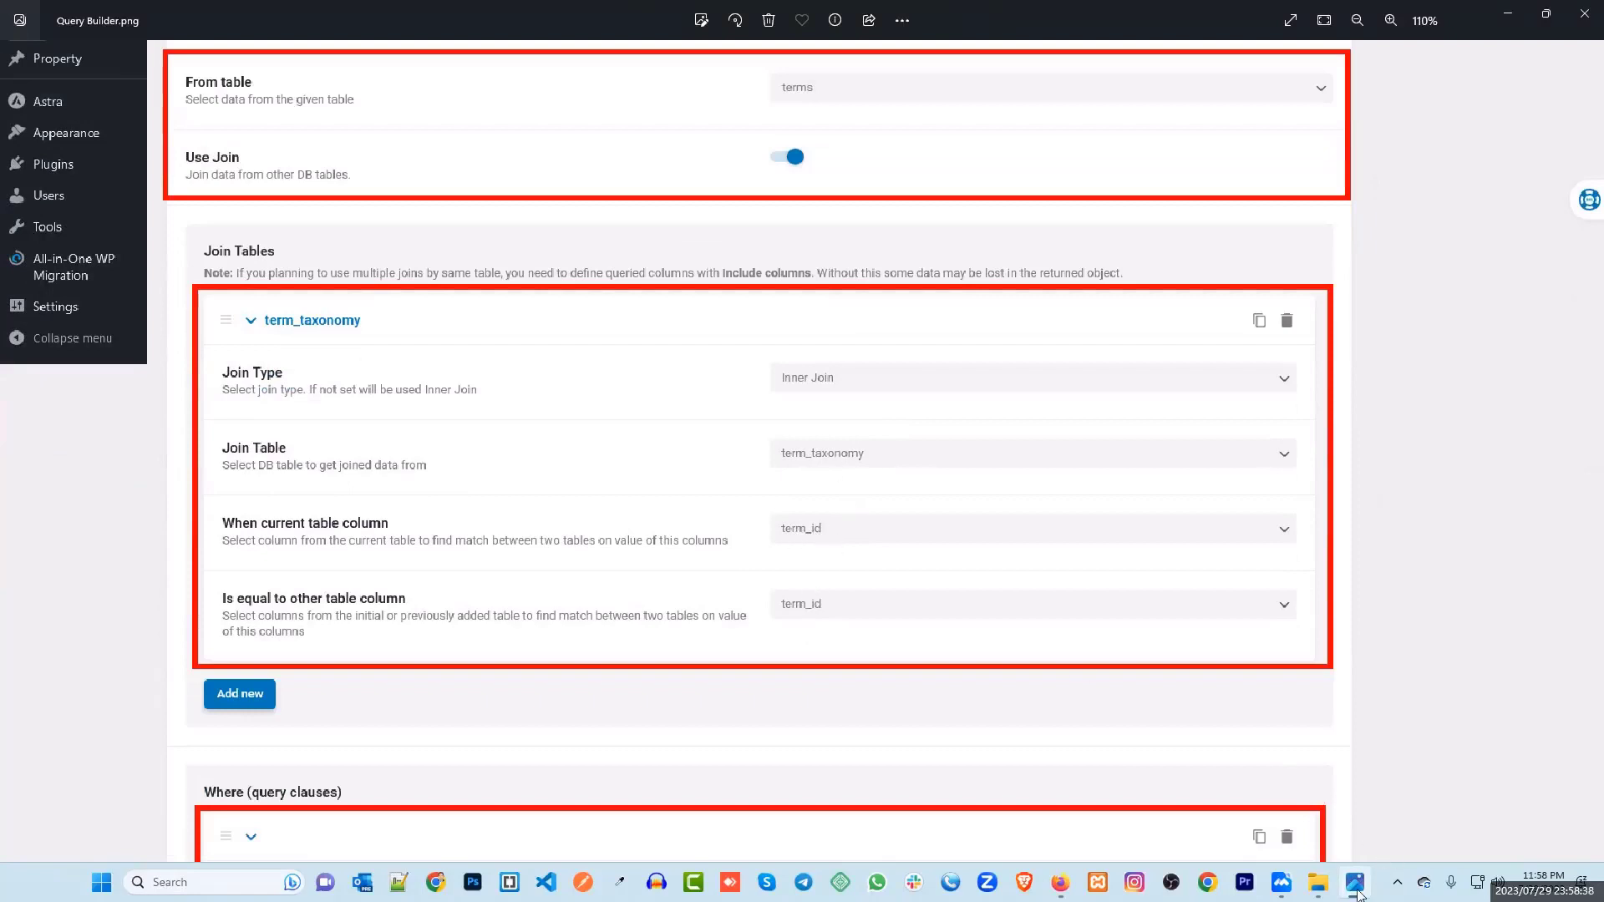
pyautogui.click(1062, 883)
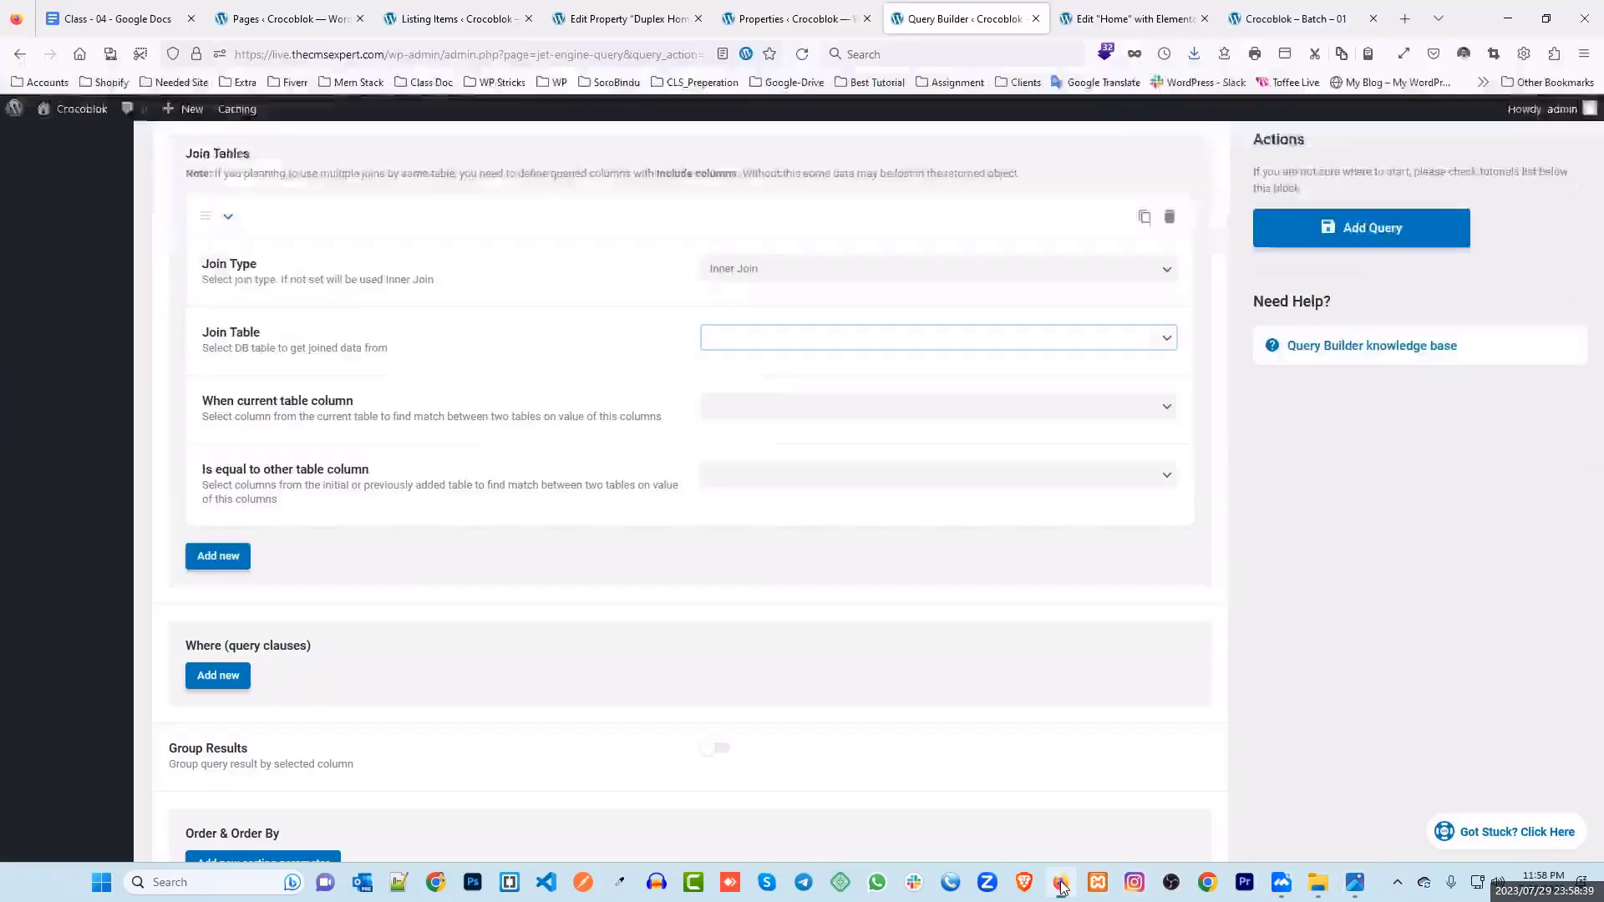
pyautogui.click(763, 334)
pyautogui.click(795, 681)
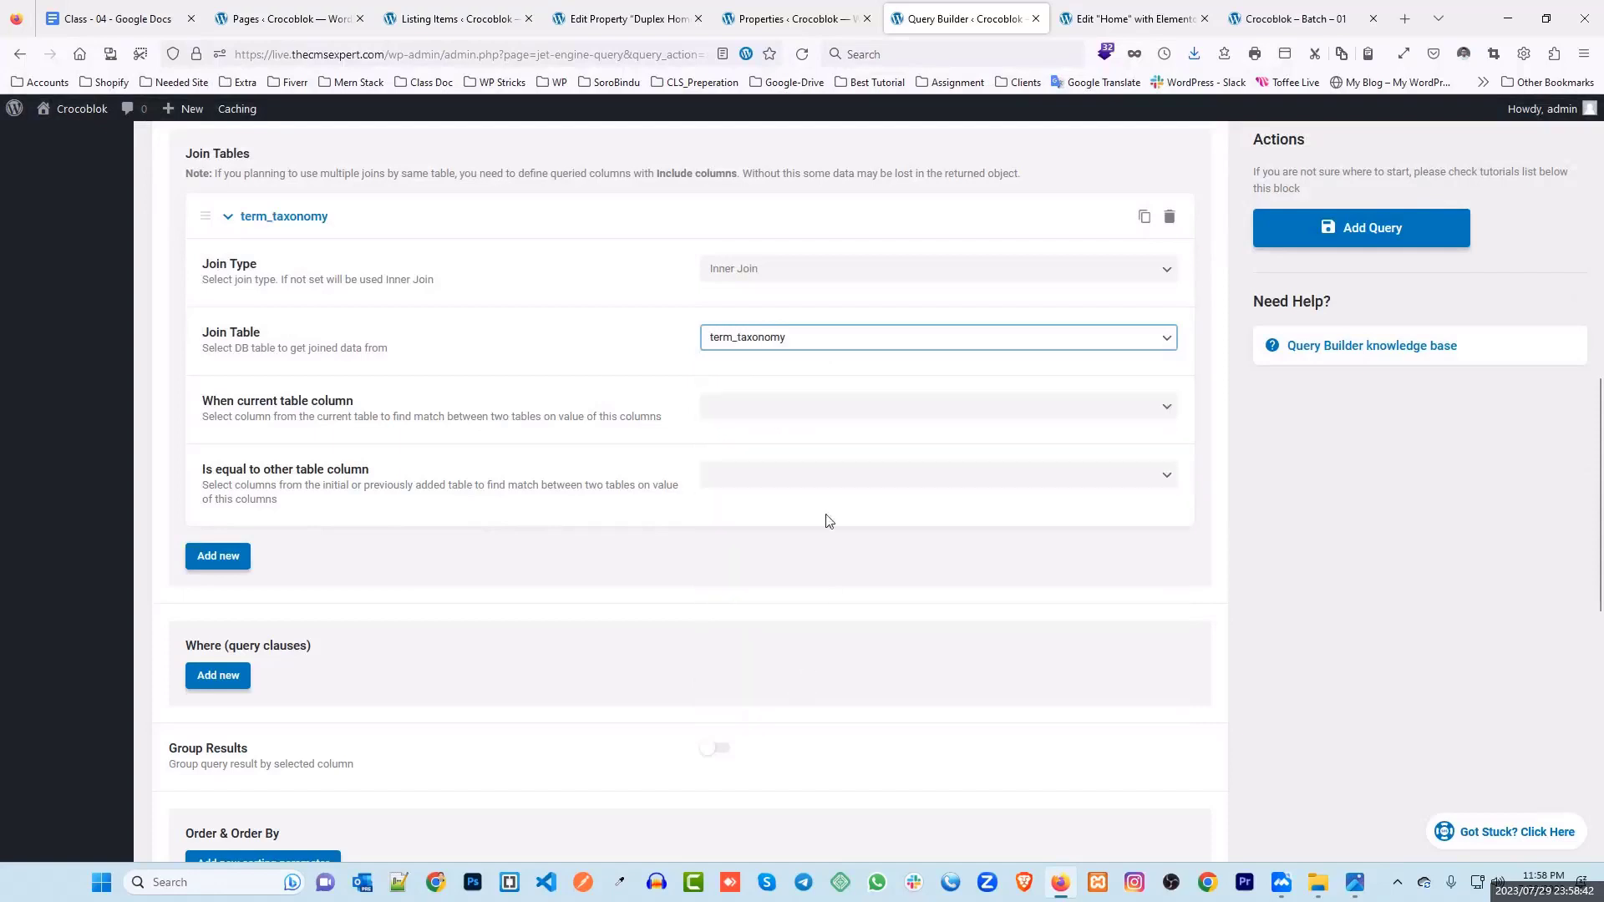
# Step: Match the term_taxonomy join on term_id for both the current table column and the other table column
pyautogui.click(766, 399)
pyautogui.click(768, 448)
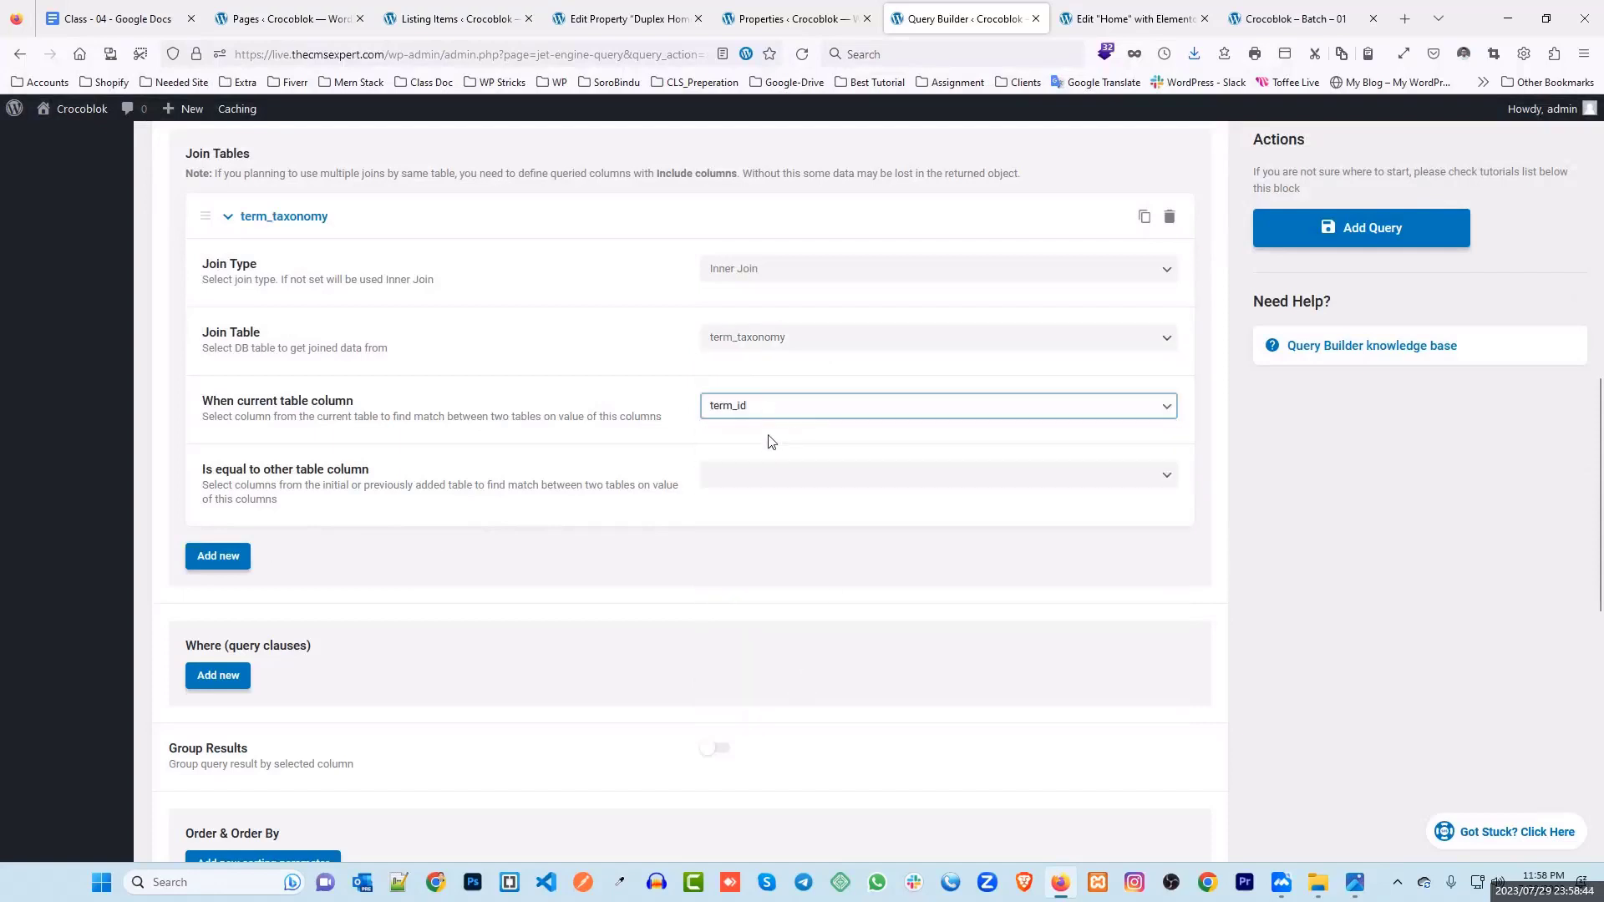
pyautogui.click(764, 476)
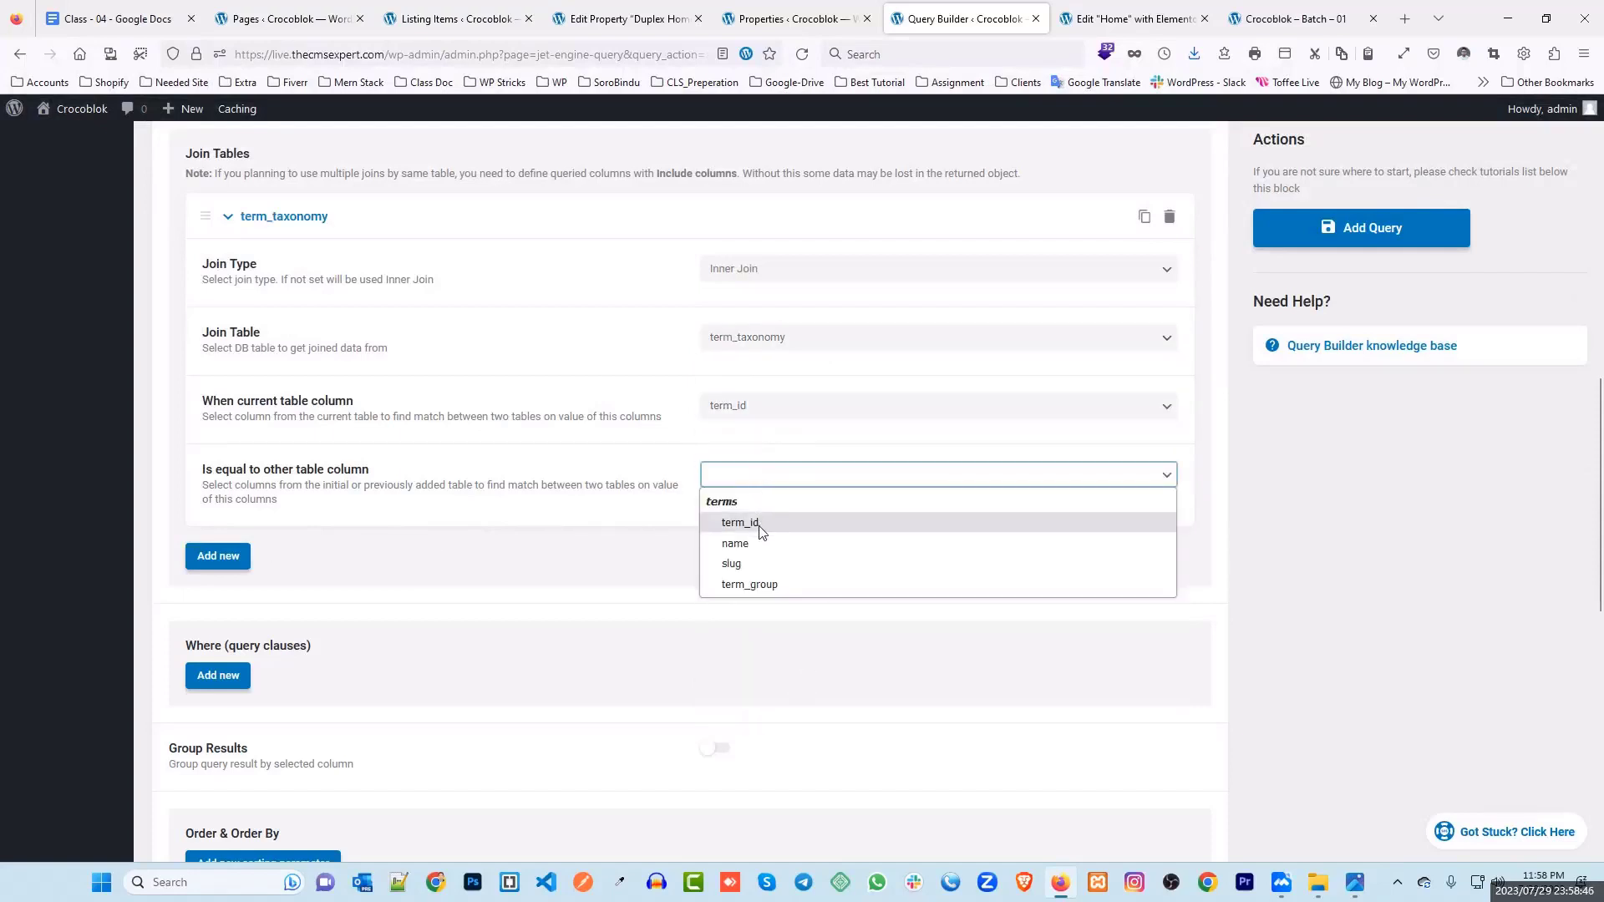
pyautogui.click(761, 525)
# Step: Review the query's name, query type, From table, Use Join and join table settings down to the Where section
pyautogui.scroll(10, 609, 468)
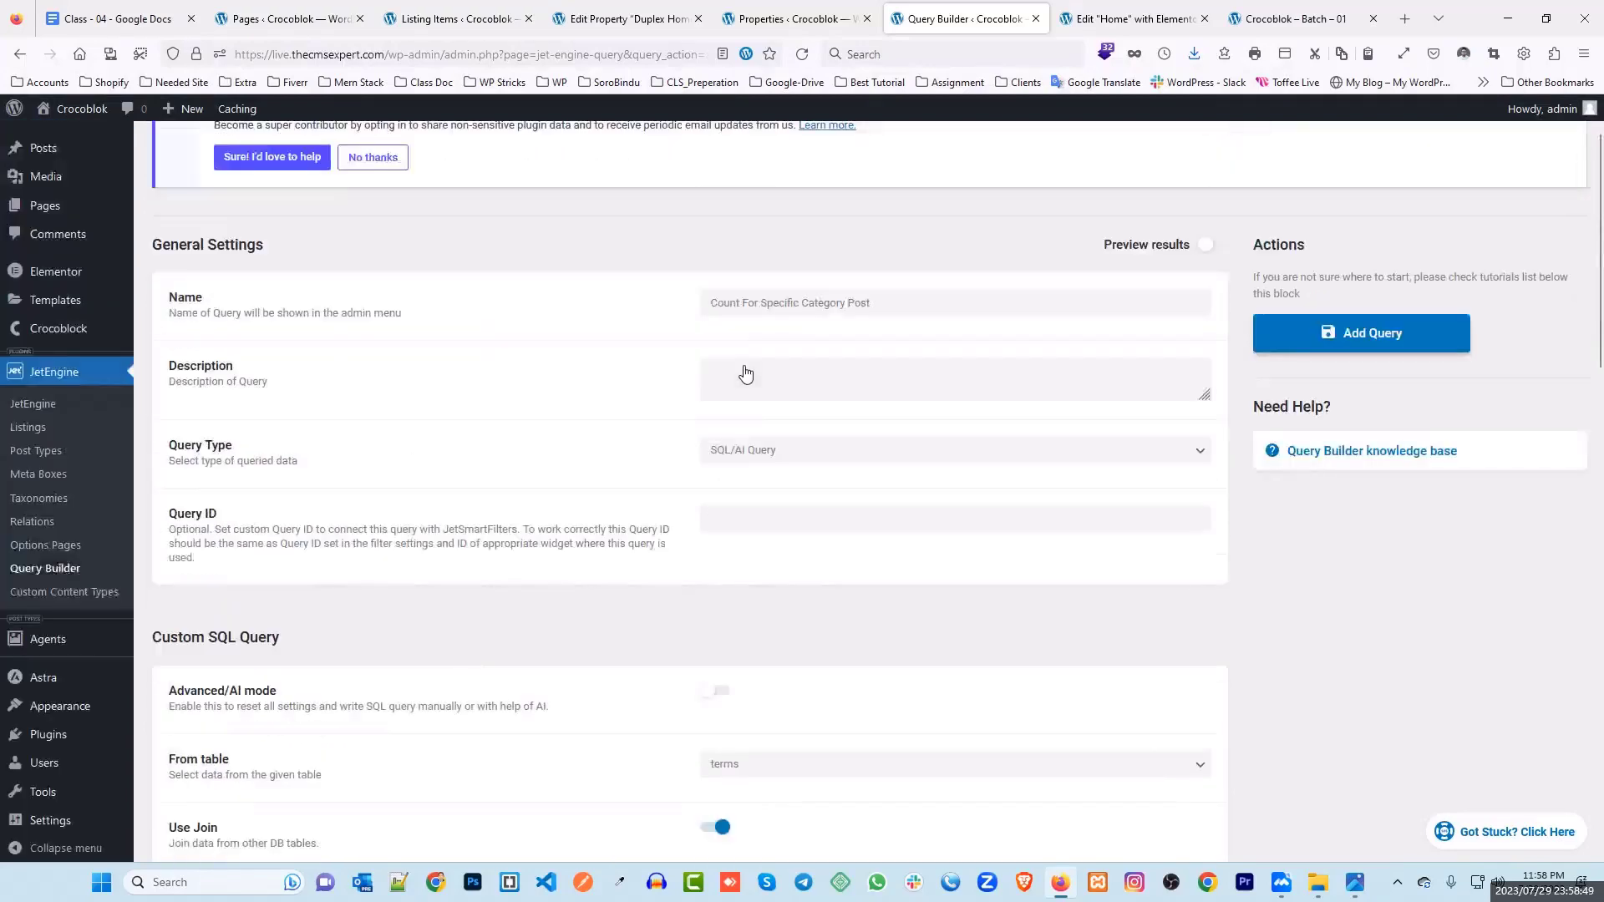
pyautogui.scroll(2, 746, 373)
pyautogui.moveTo(873, 394); pyautogui.dragTo(626, 411)
pyautogui.scroll(-2, 606, 434)
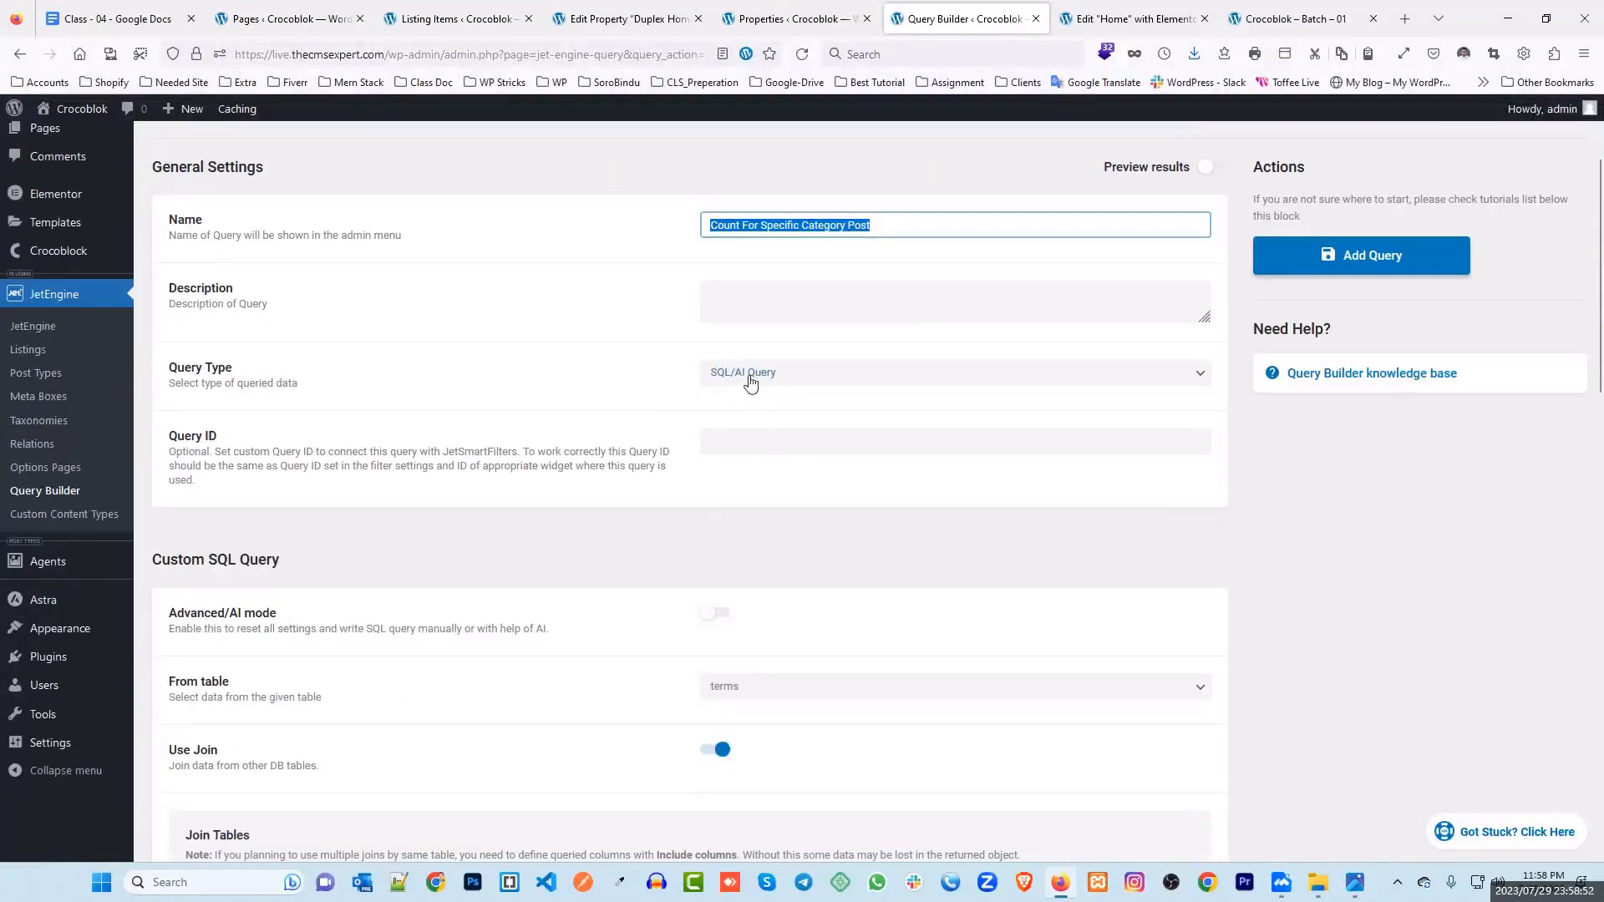
pyautogui.click(772, 374)
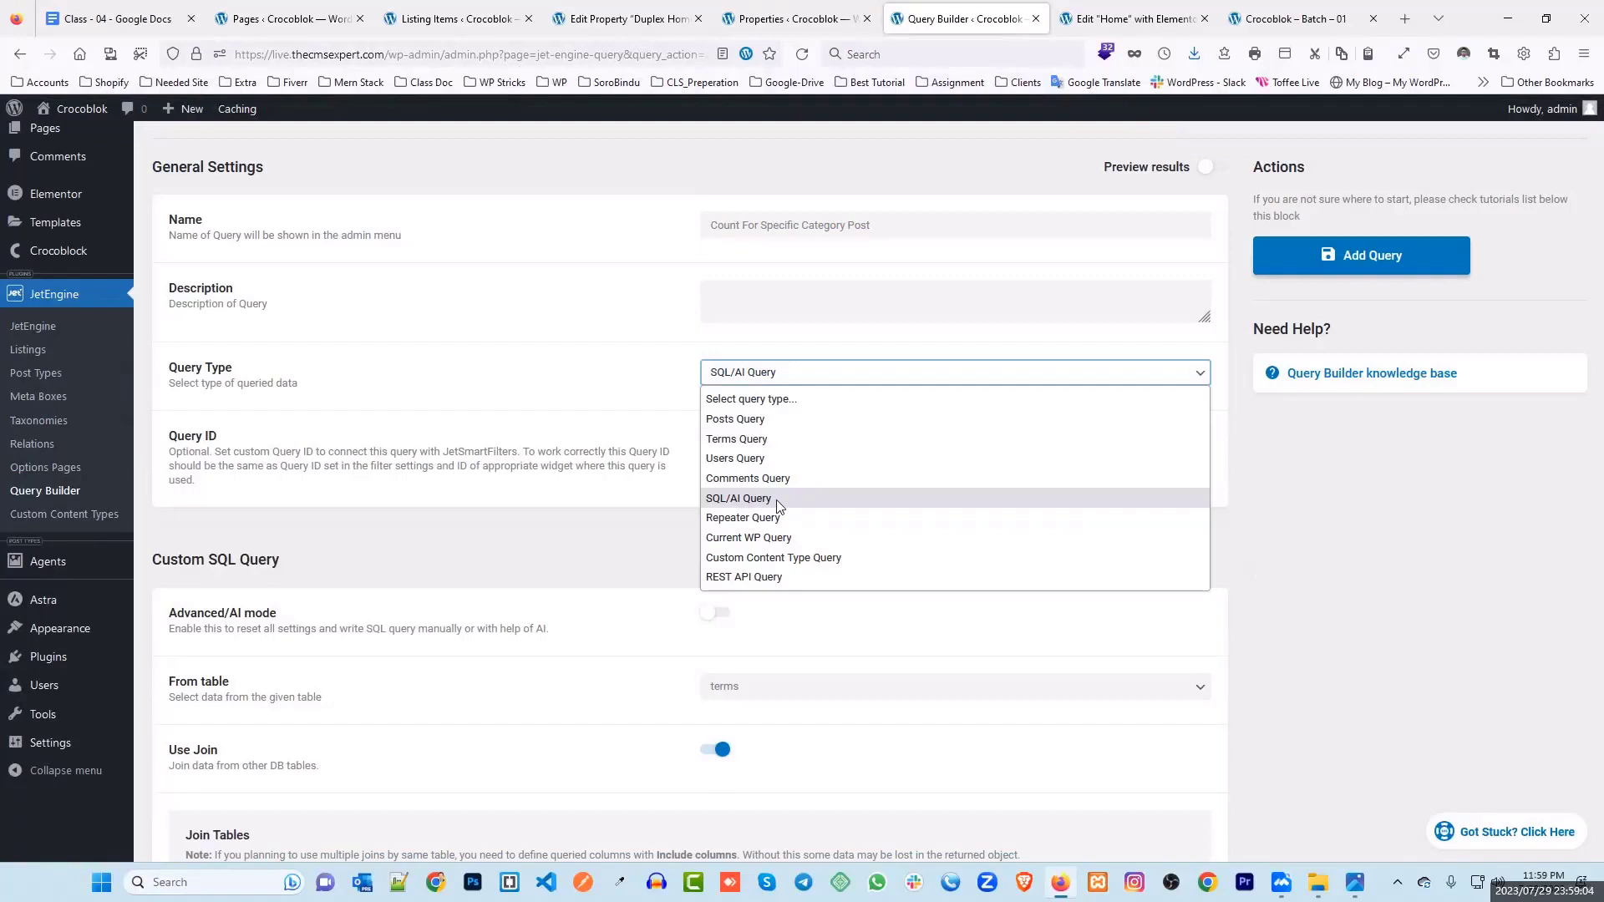
pyautogui.click(740, 499)
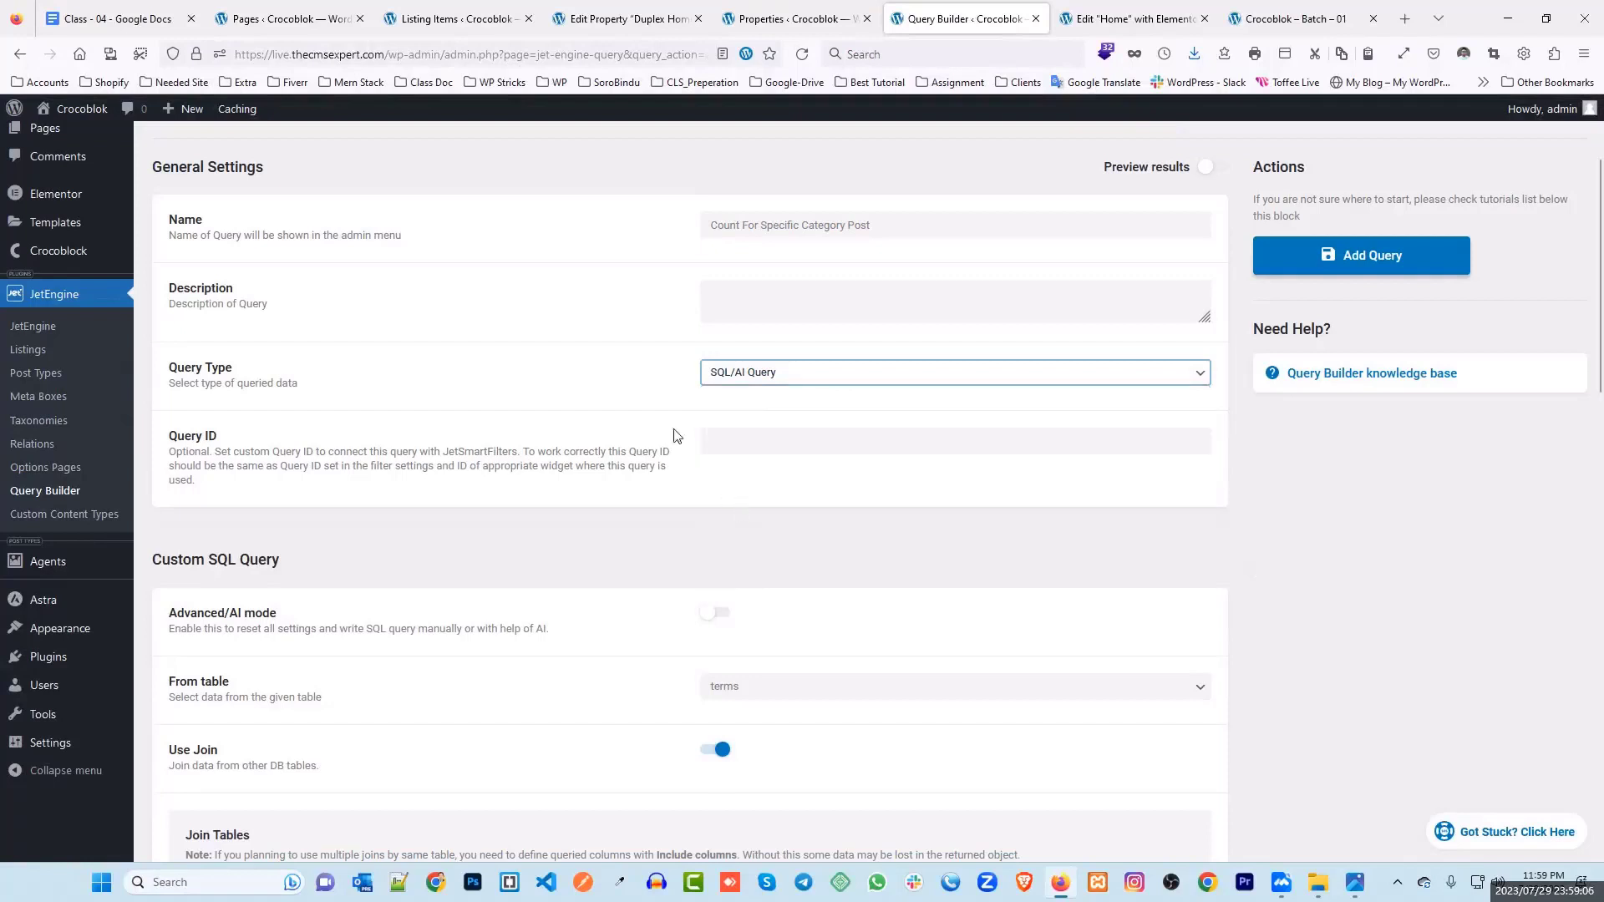
pyautogui.scroll(-3, 584, 430)
pyautogui.scroll(-2, 566, 441)
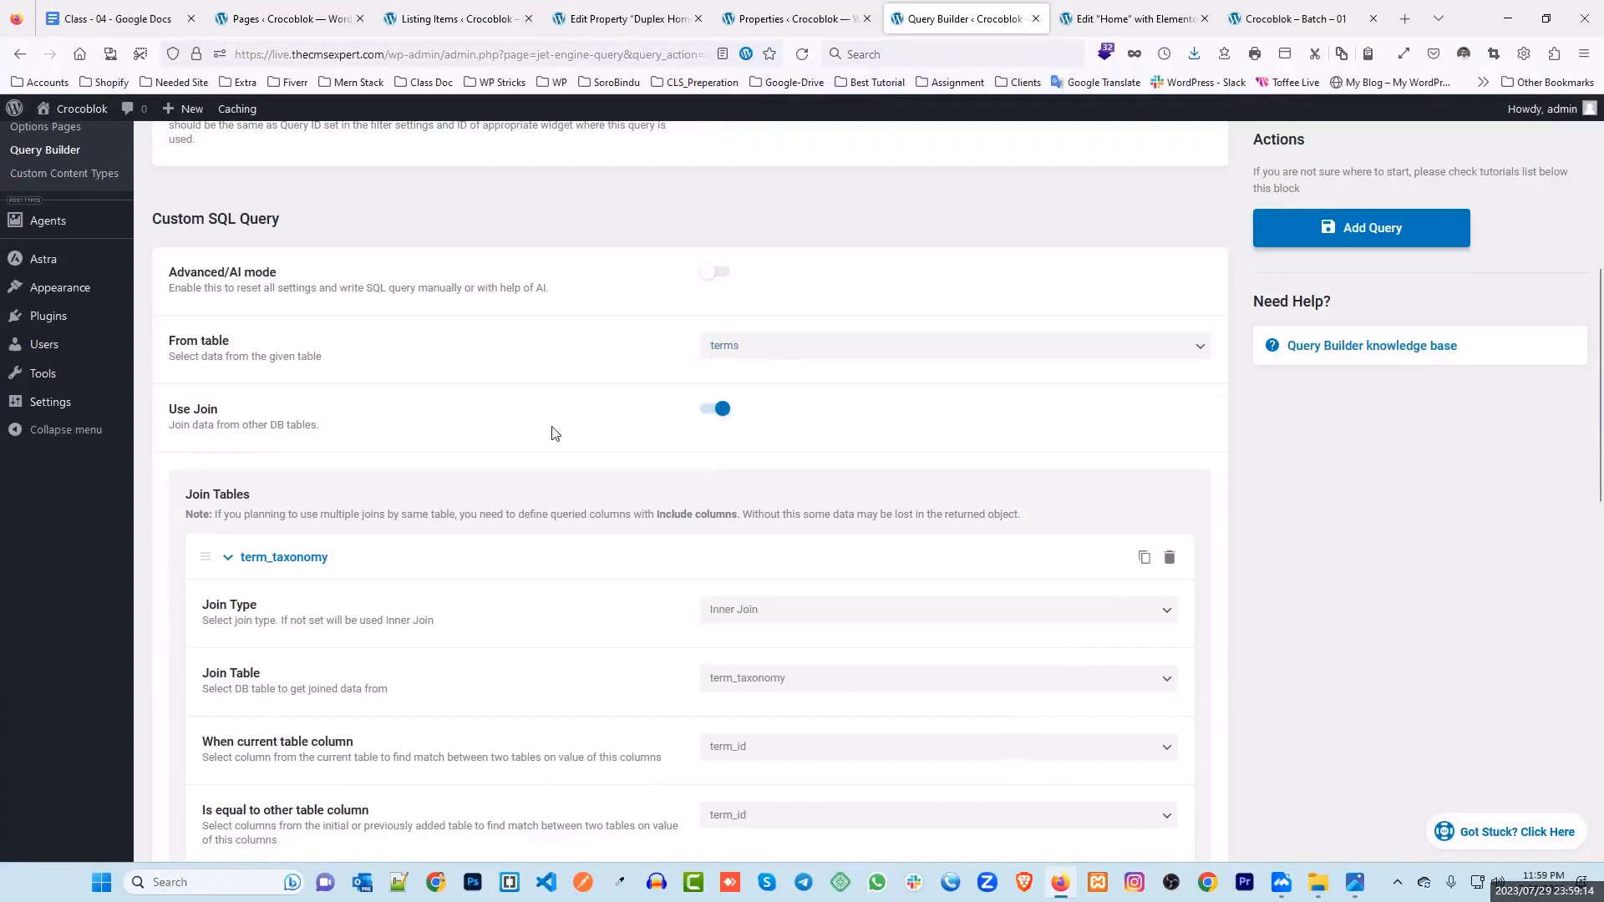
pyautogui.moveTo(552, 433); pyautogui.dragTo(576, 372)
pyautogui.click(436, 417)
pyautogui.moveTo(632, 545); pyautogui.dragTo(518, 584)
pyautogui.click(669, 547)
pyautogui.scroll(-3, 638, 544)
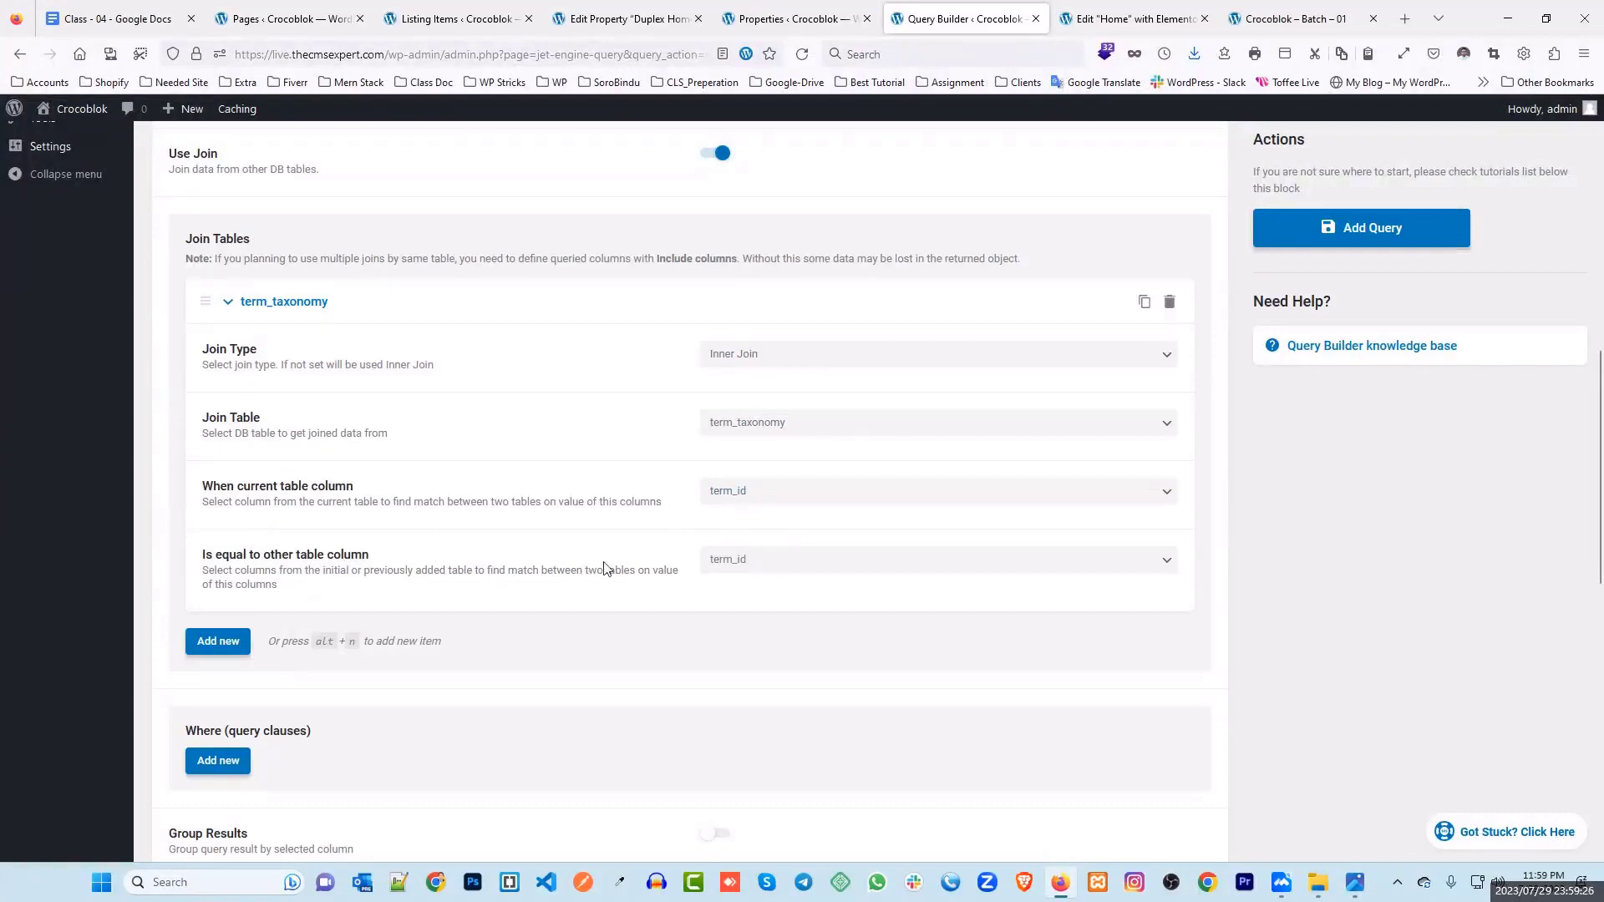
pyautogui.scroll(-3, 683, 618)
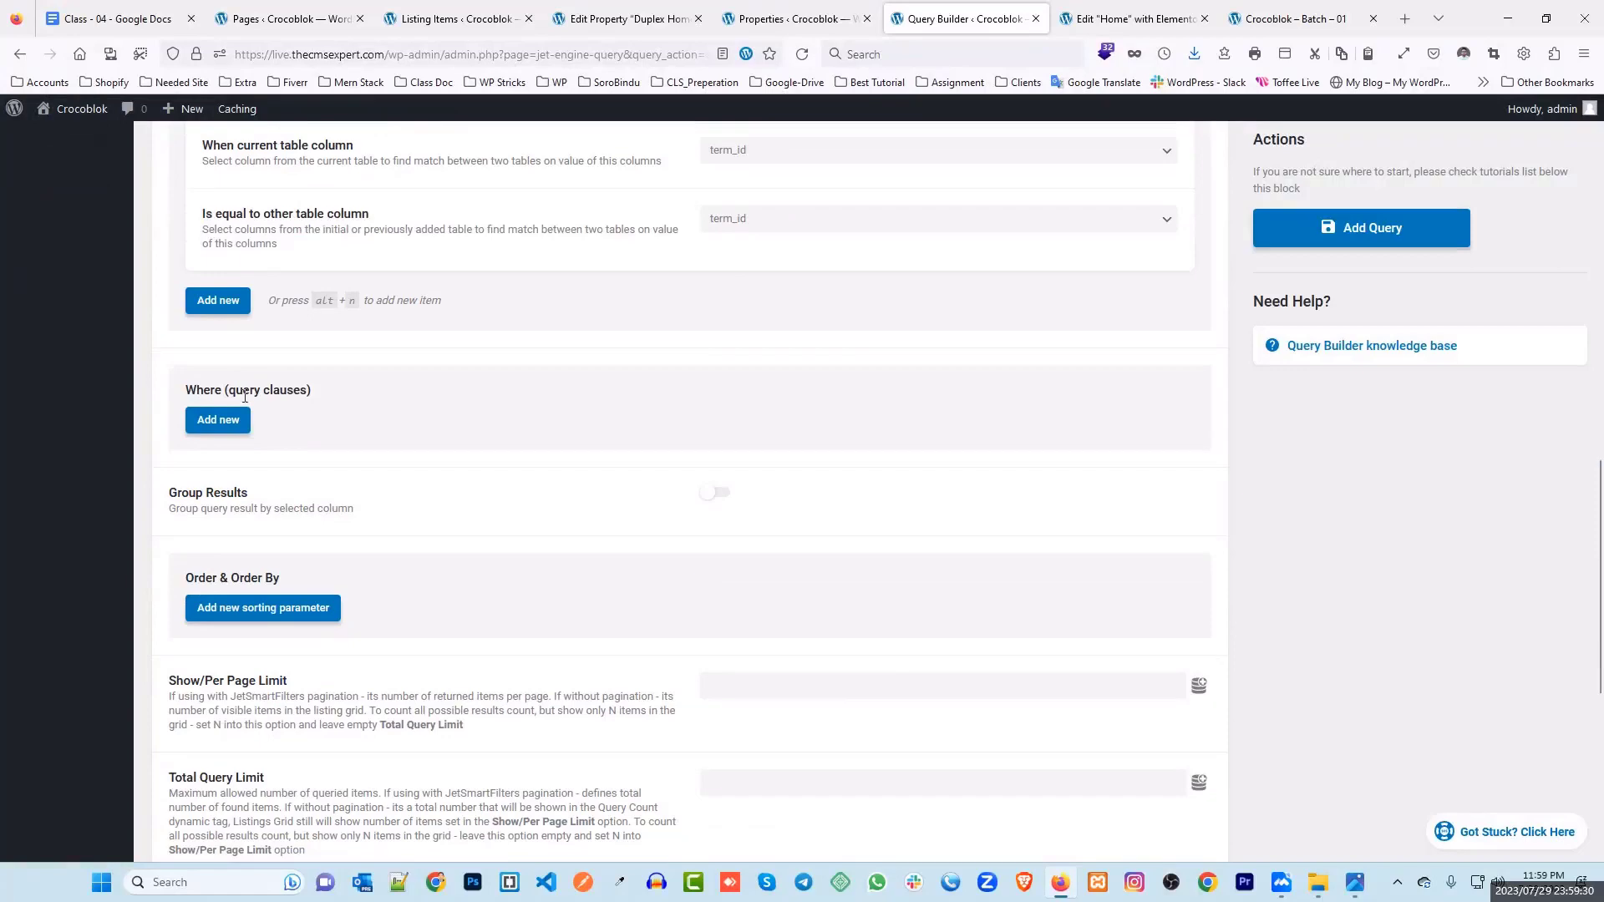
# Step: Check the Where settings in the reference image and add a Where clause with column terms.name and compare operator Like
pyautogui.hotkey('alt', 'Tab')
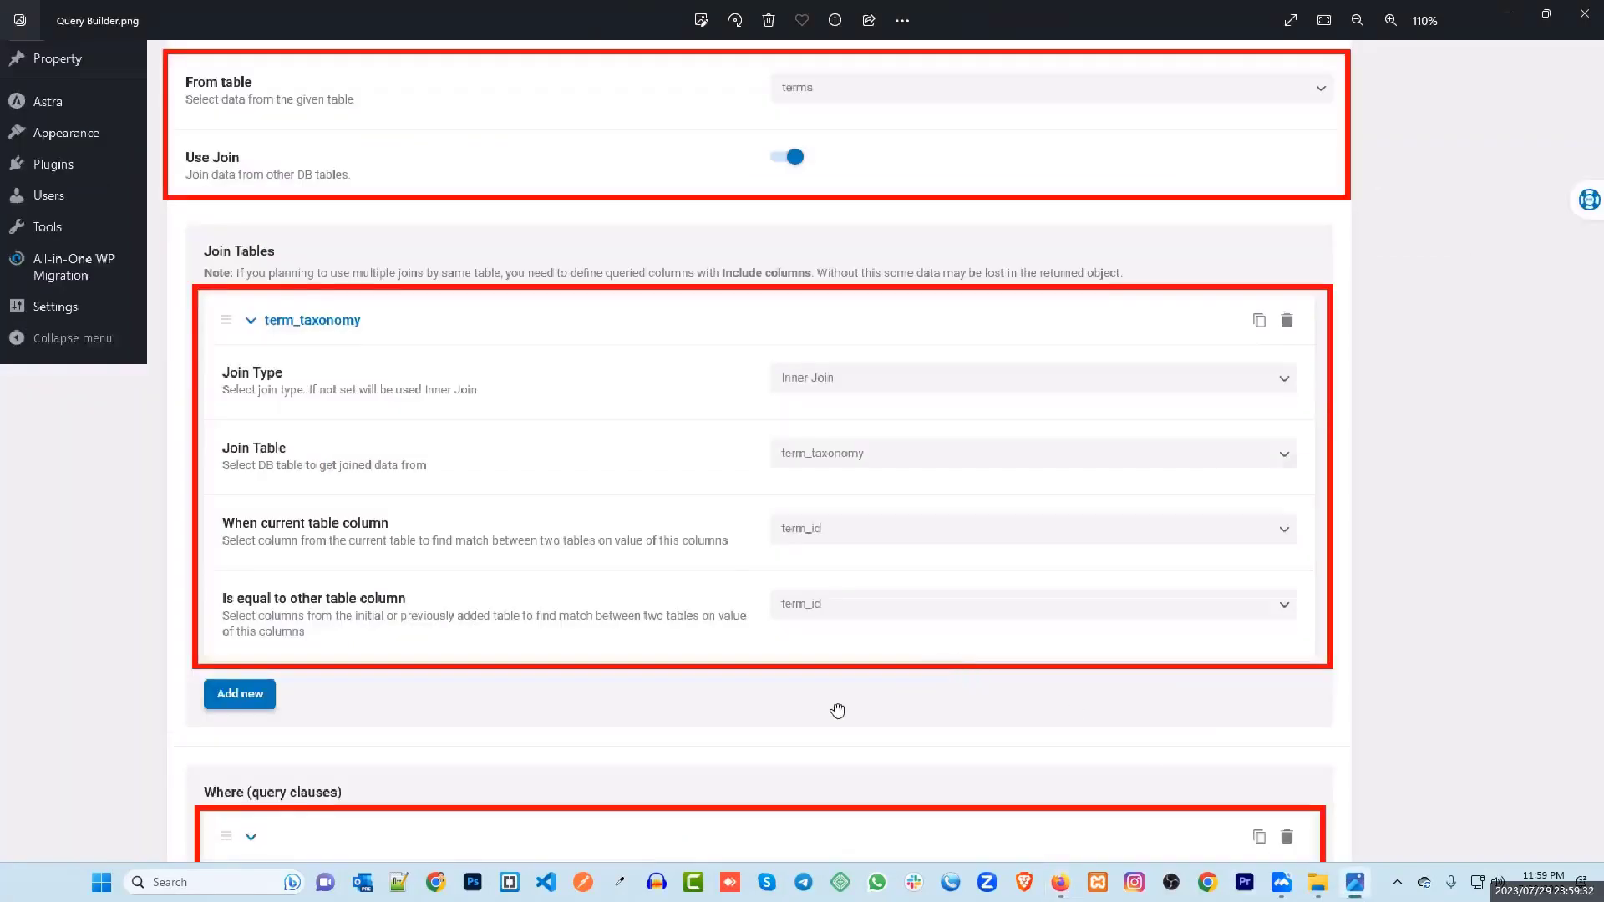
pyautogui.moveTo(834, 809); pyautogui.dragTo(856, 368)
pyautogui.scroll(-2, 835, 409)
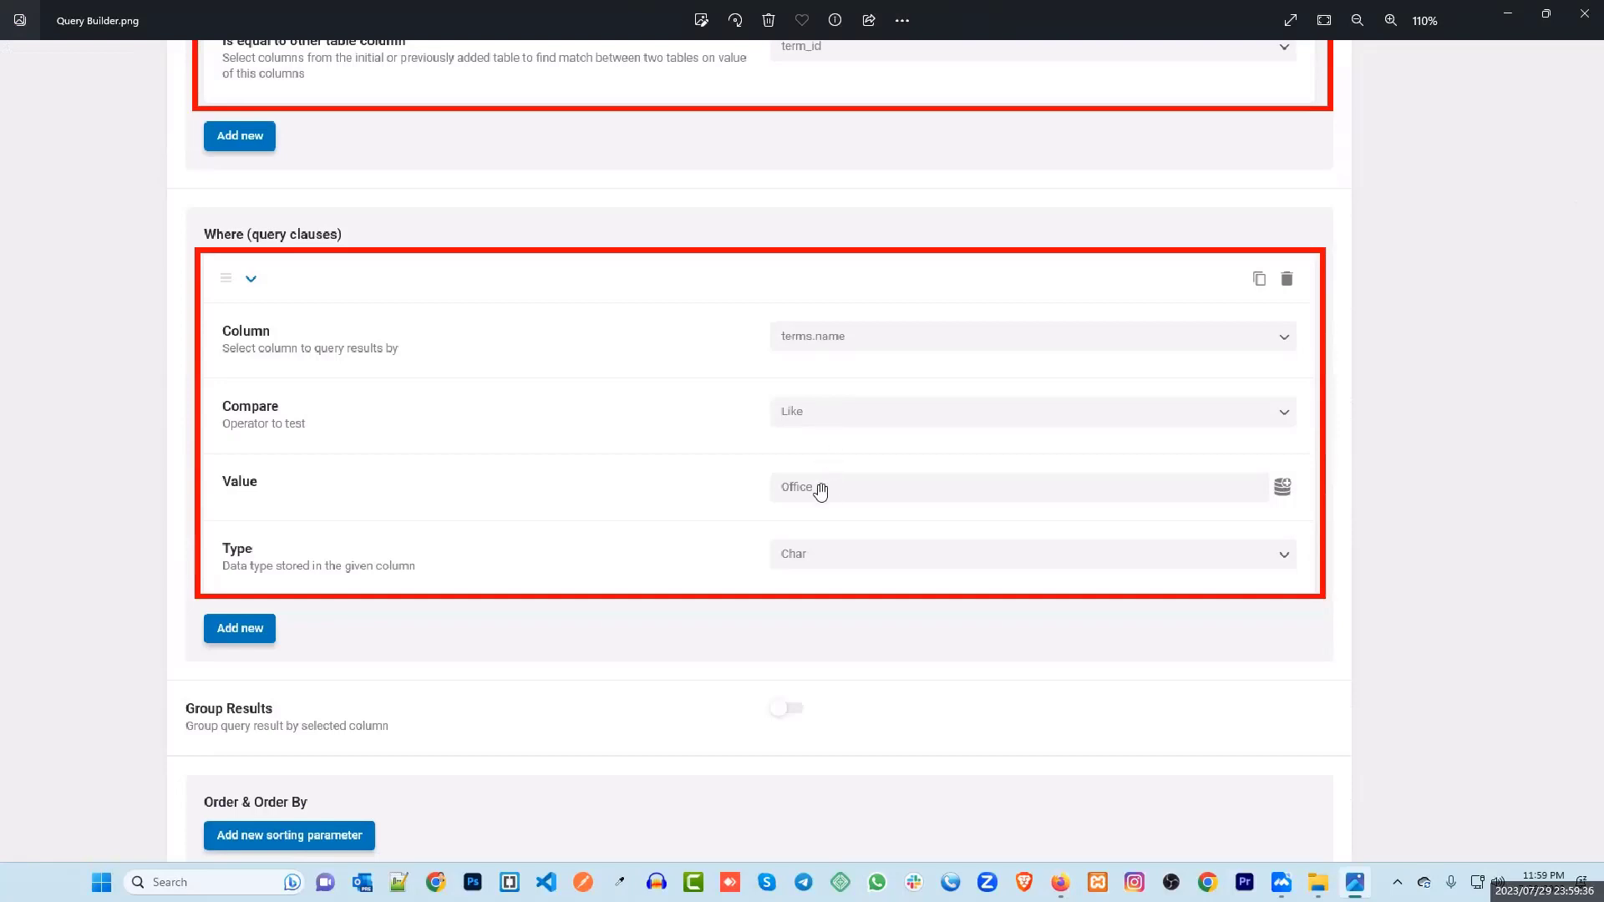
pyautogui.click(1507, 22)
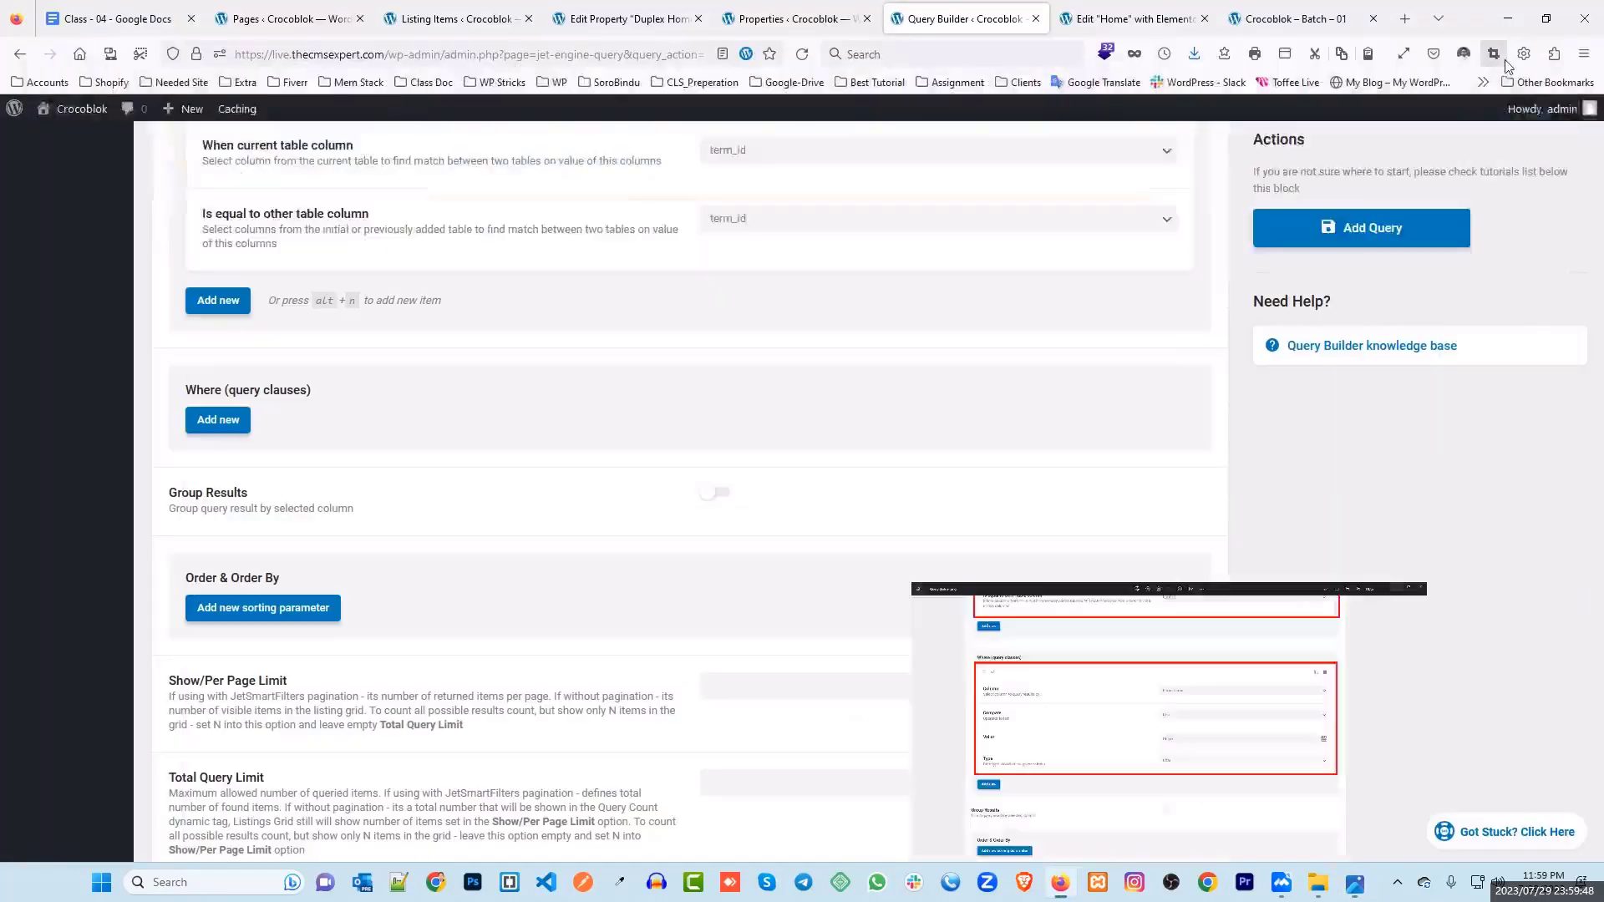
pyautogui.click(218, 421)
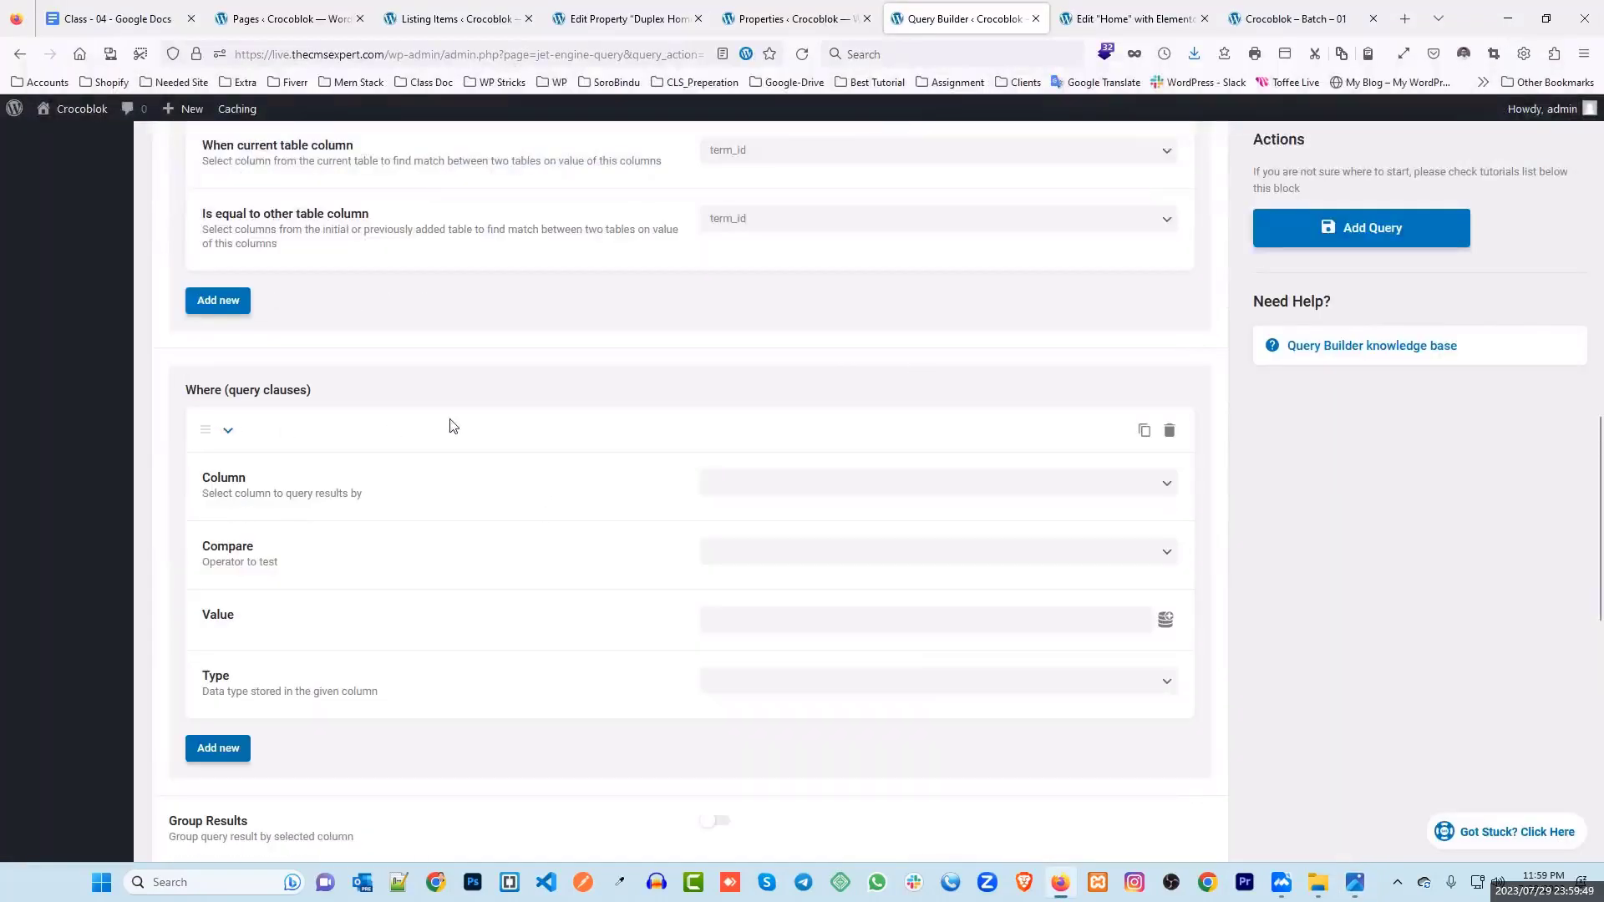
pyautogui.click(726, 496)
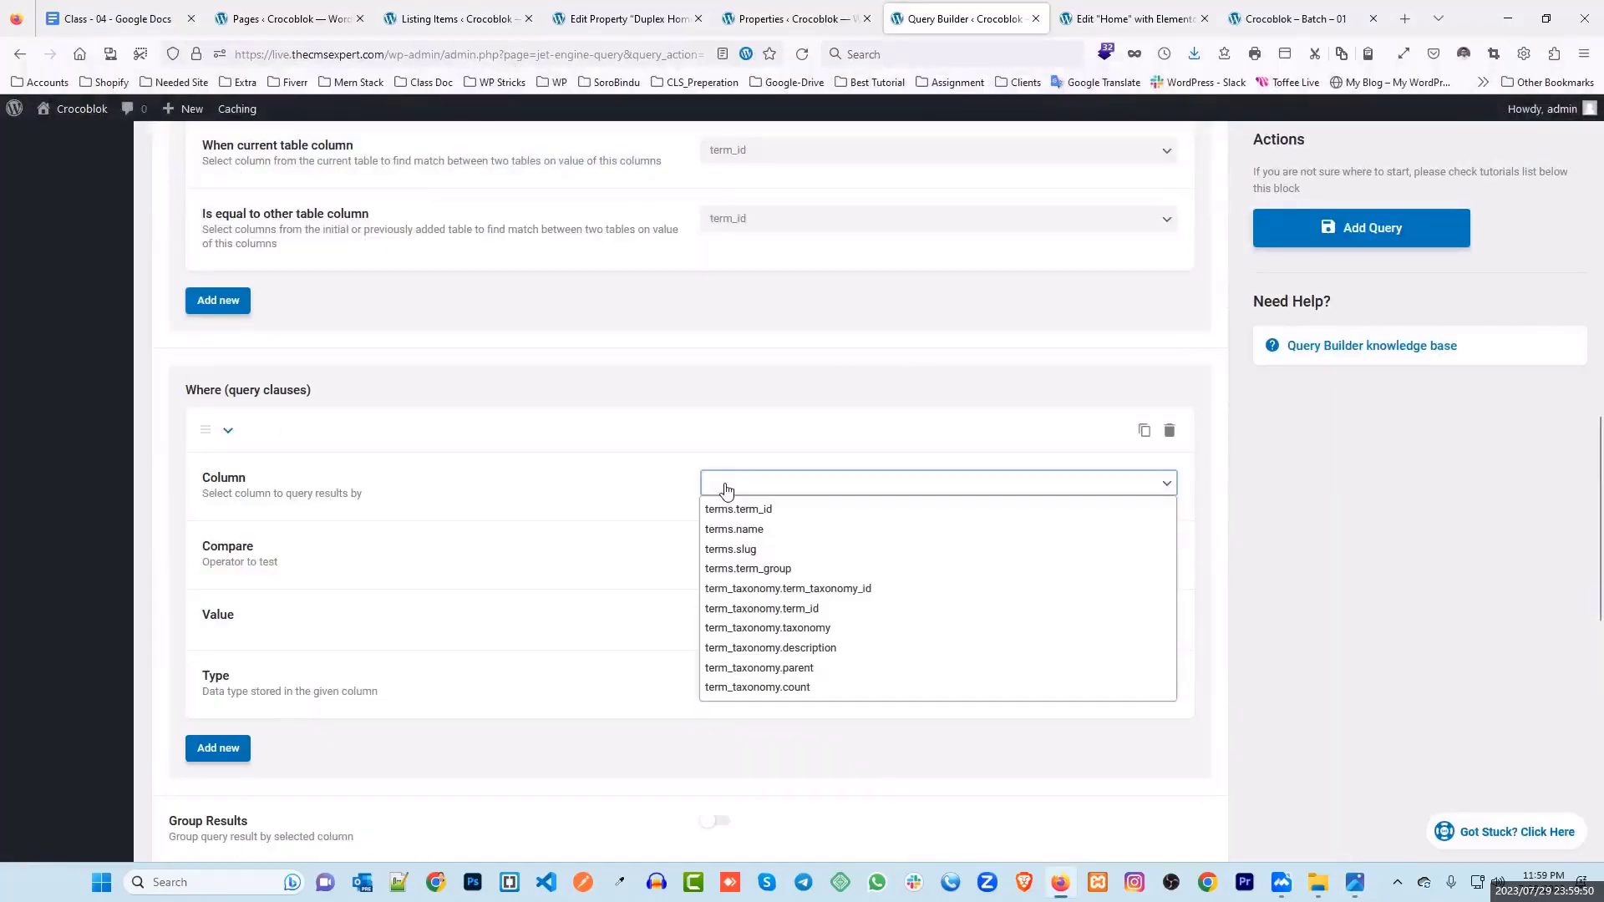
pyautogui.click(762, 532)
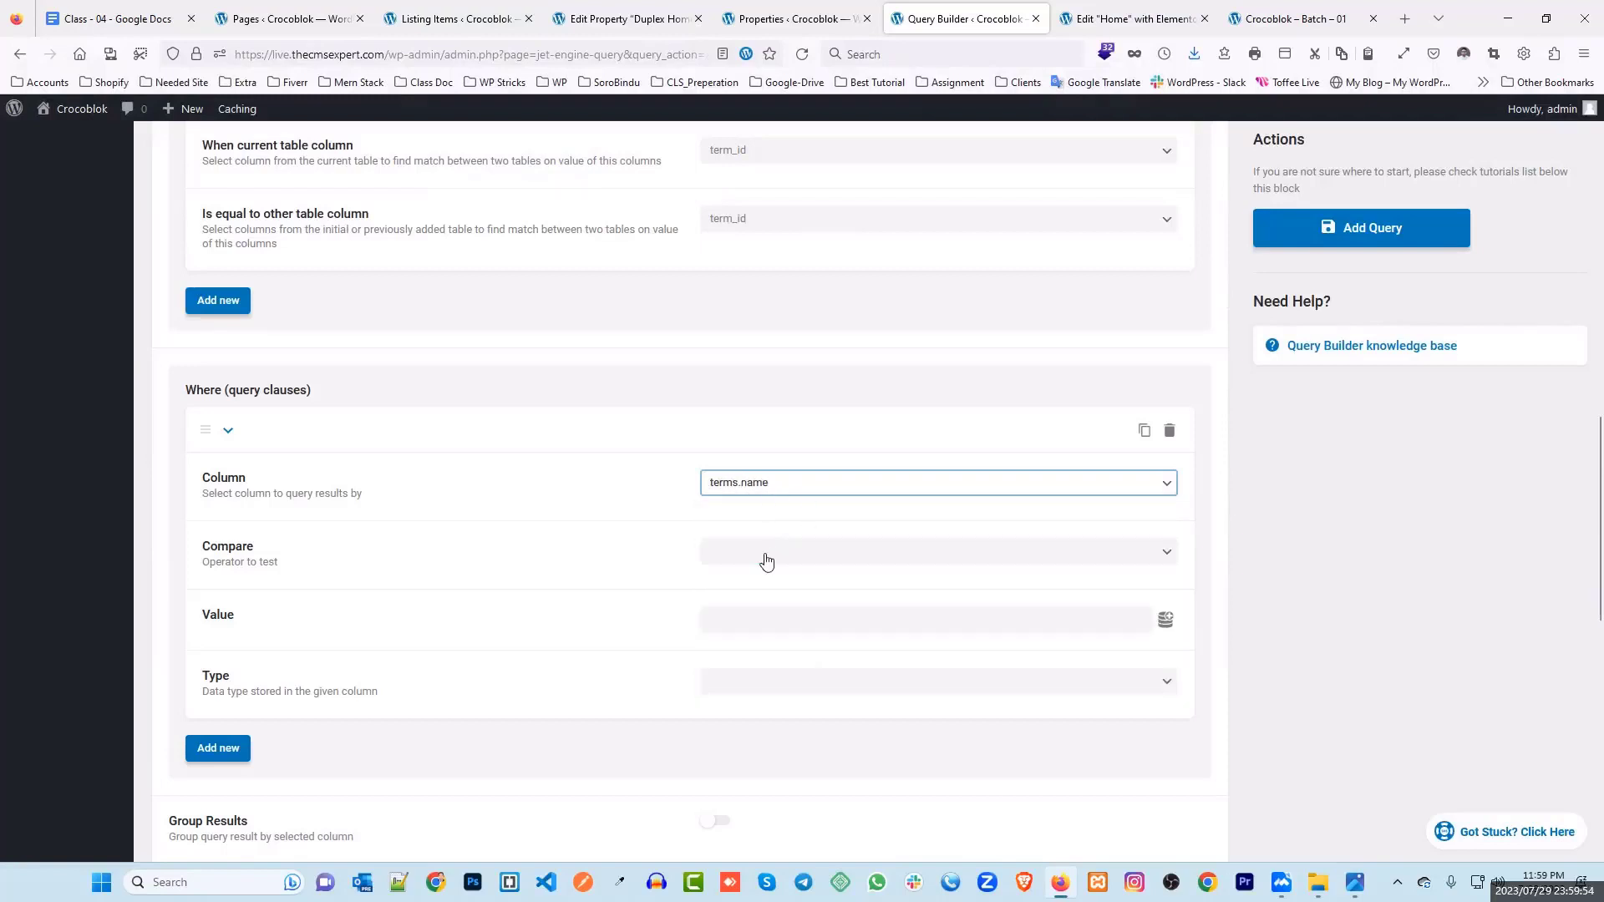
pyautogui.click(767, 553)
pyautogui.click(754, 355)
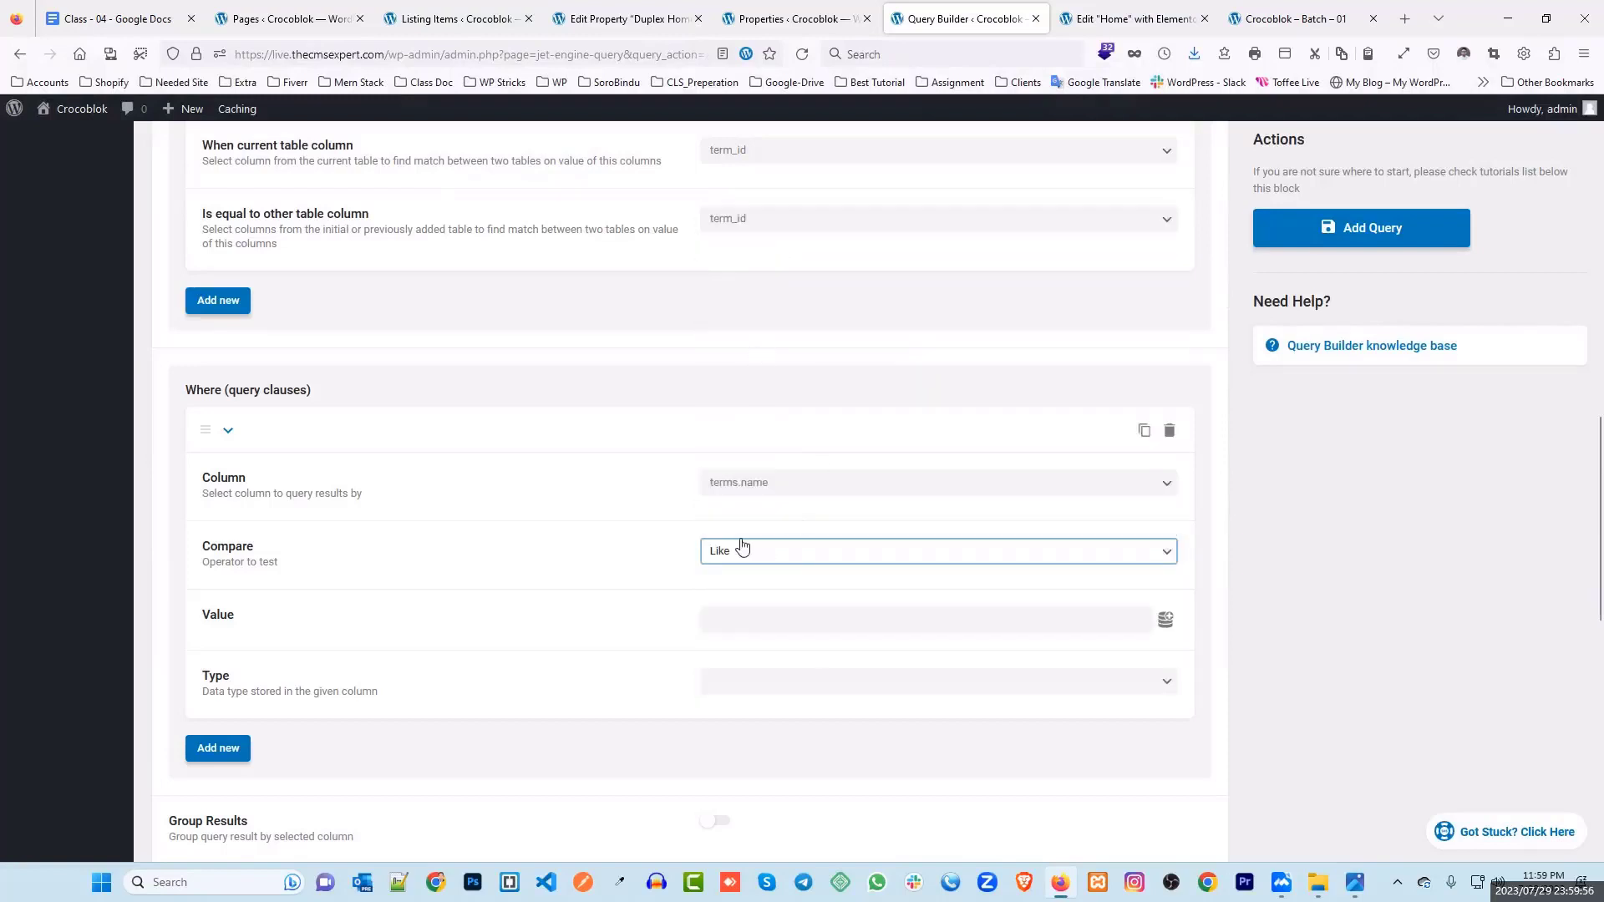
# Step: Set the Where clause's value to Office
pyautogui.click(735, 622)
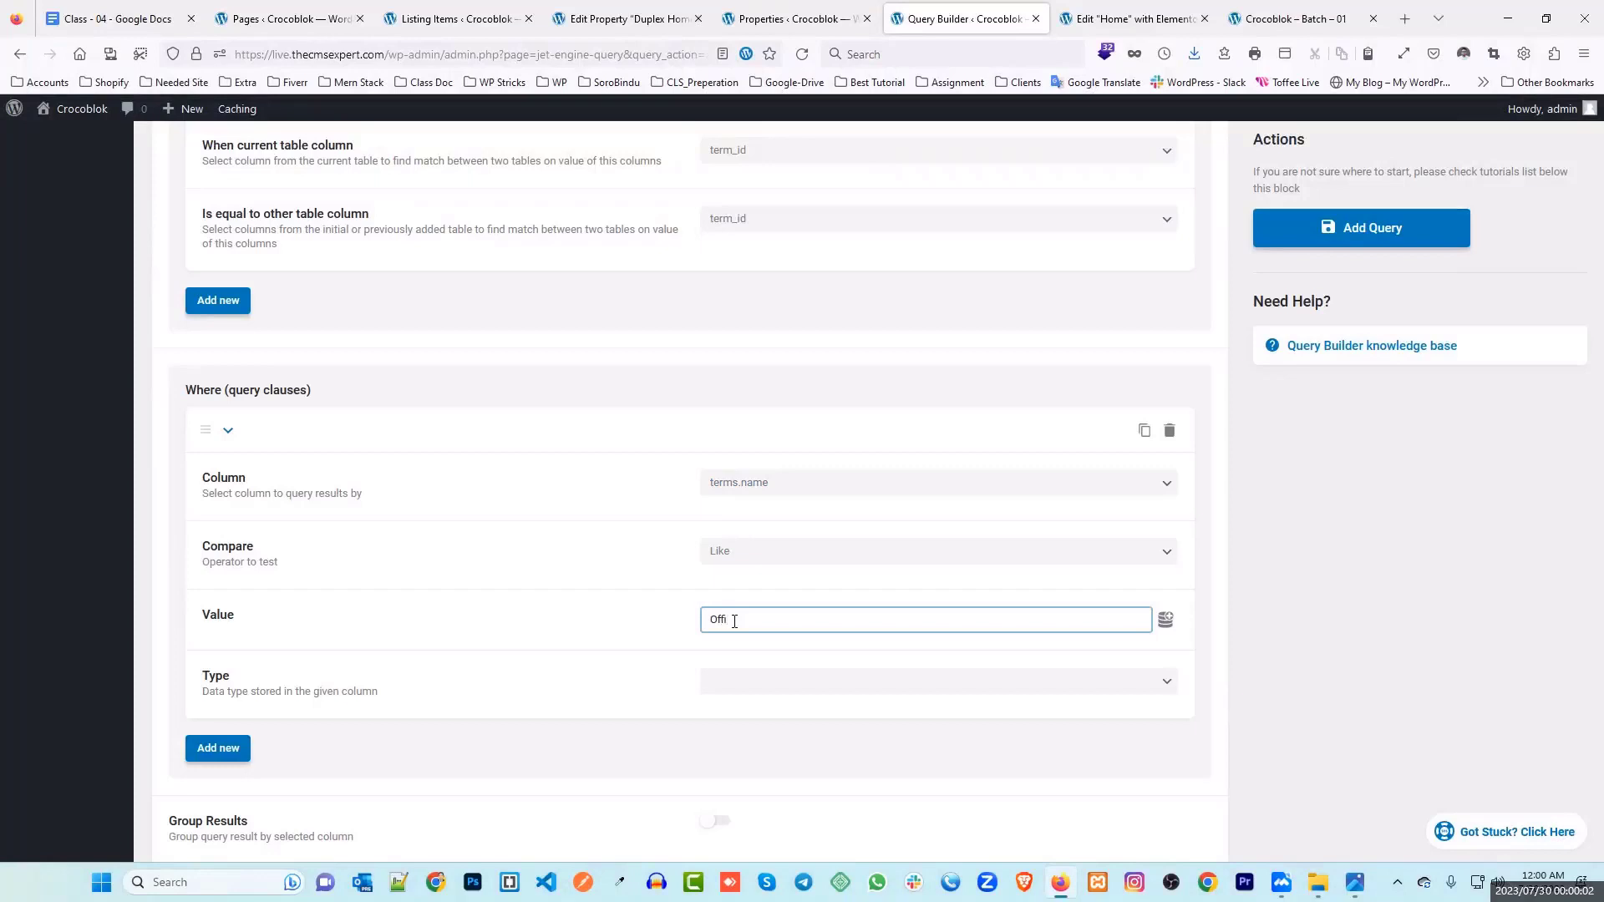
pyautogui.write('Office')
pyautogui.click(632, 628)
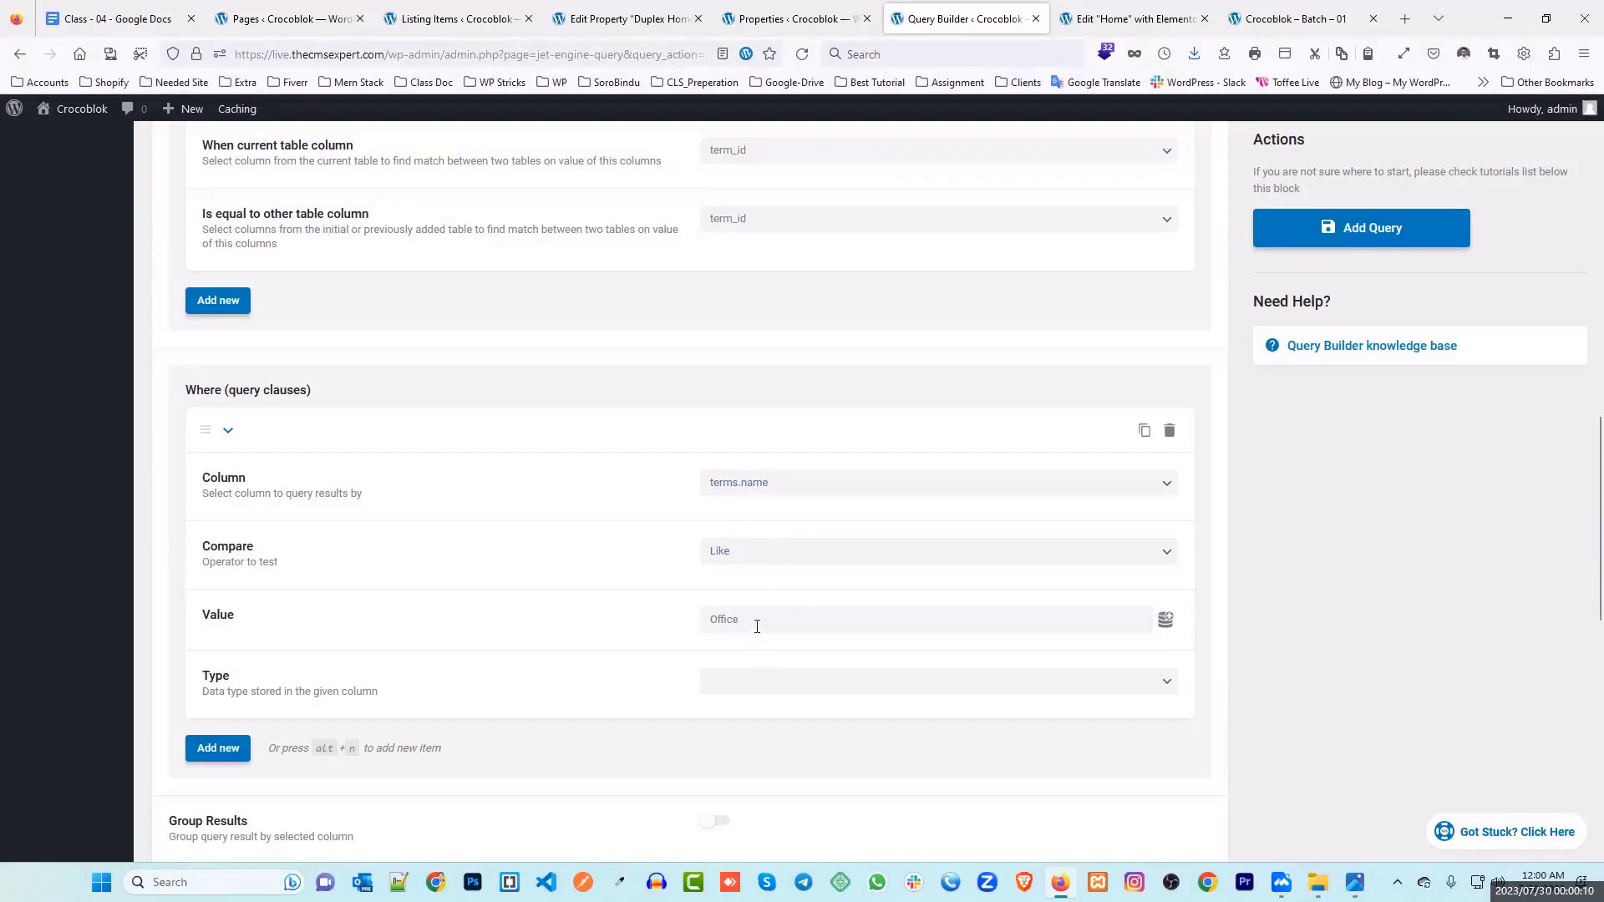
# Step: Check the Type setting in the reference image and set the Where clause's type to Char
pyautogui.click(1354, 894)
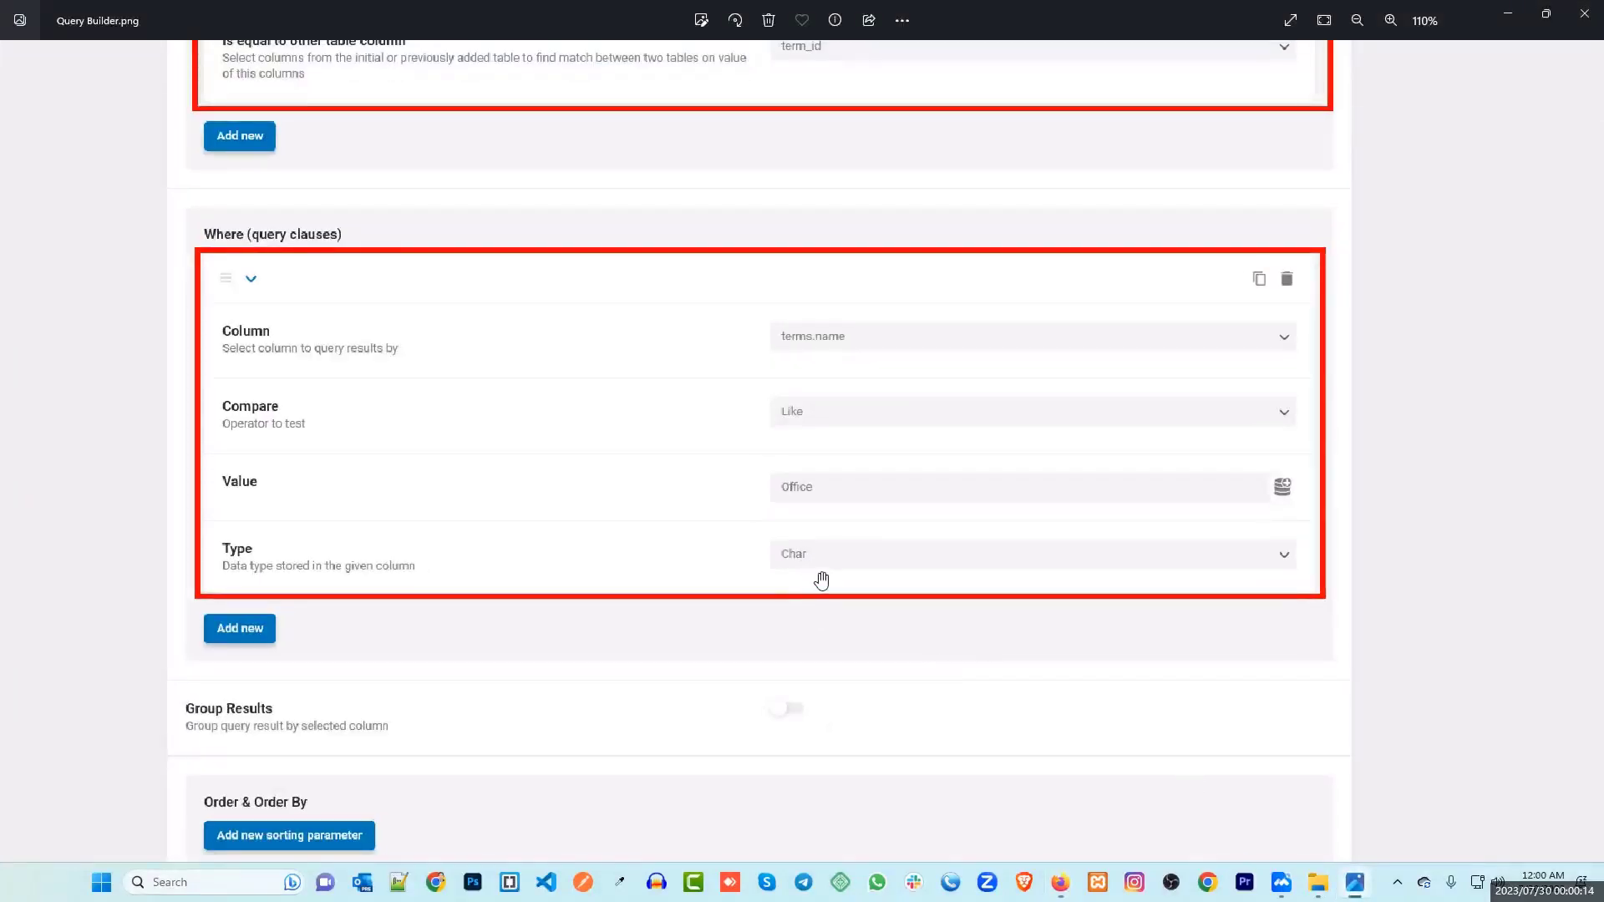
pyautogui.click(1507, 15)
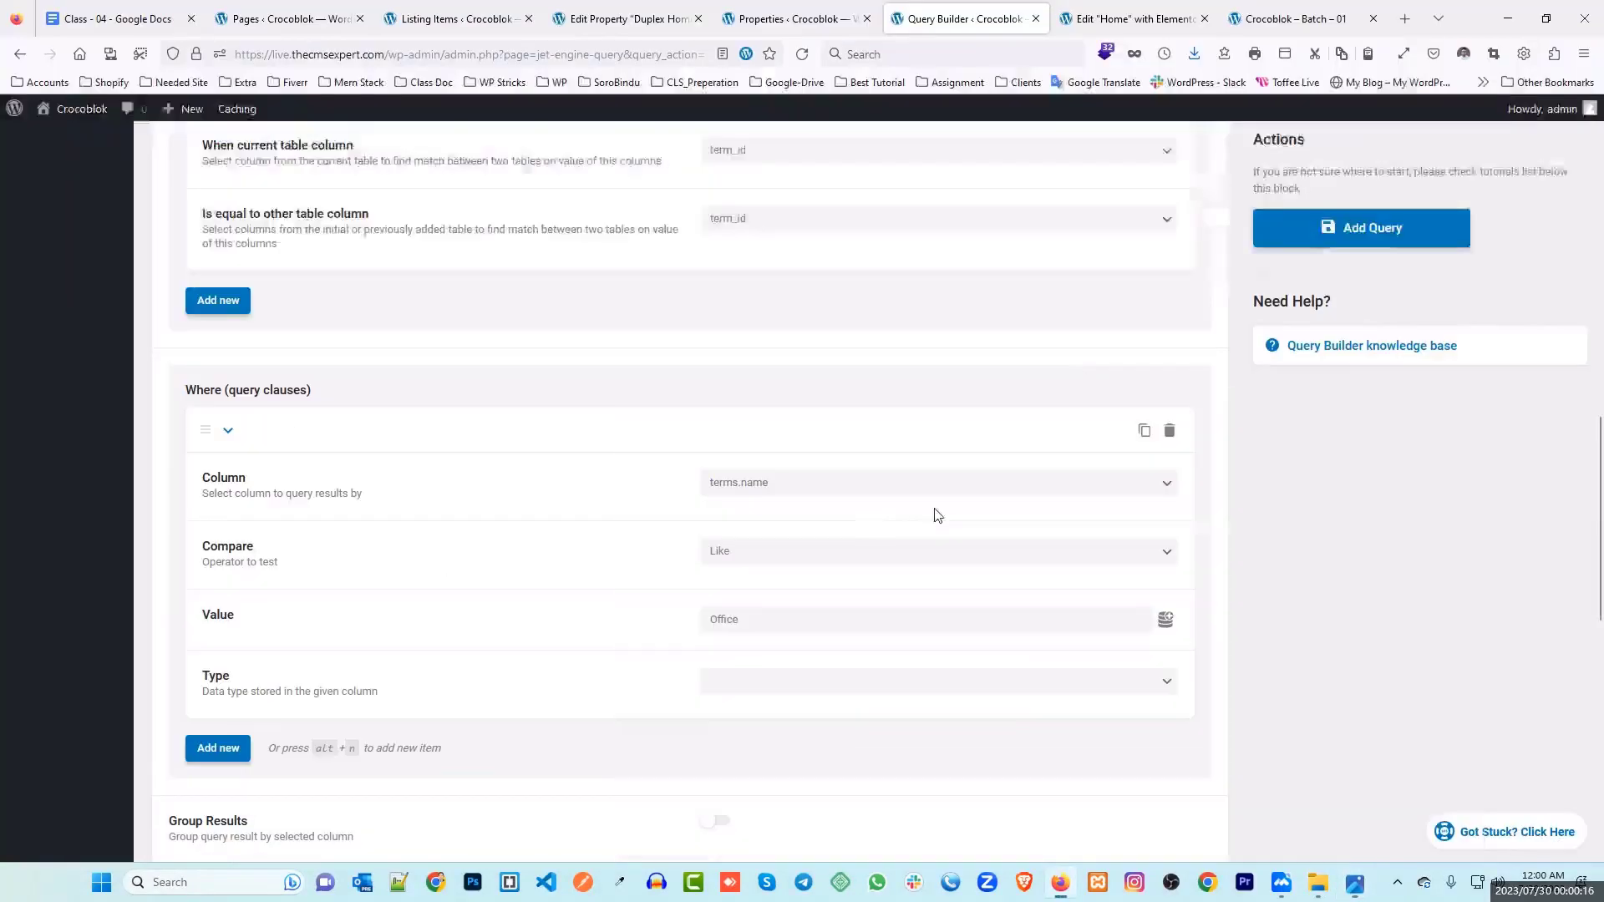
pyautogui.doubleClick(747, 618)
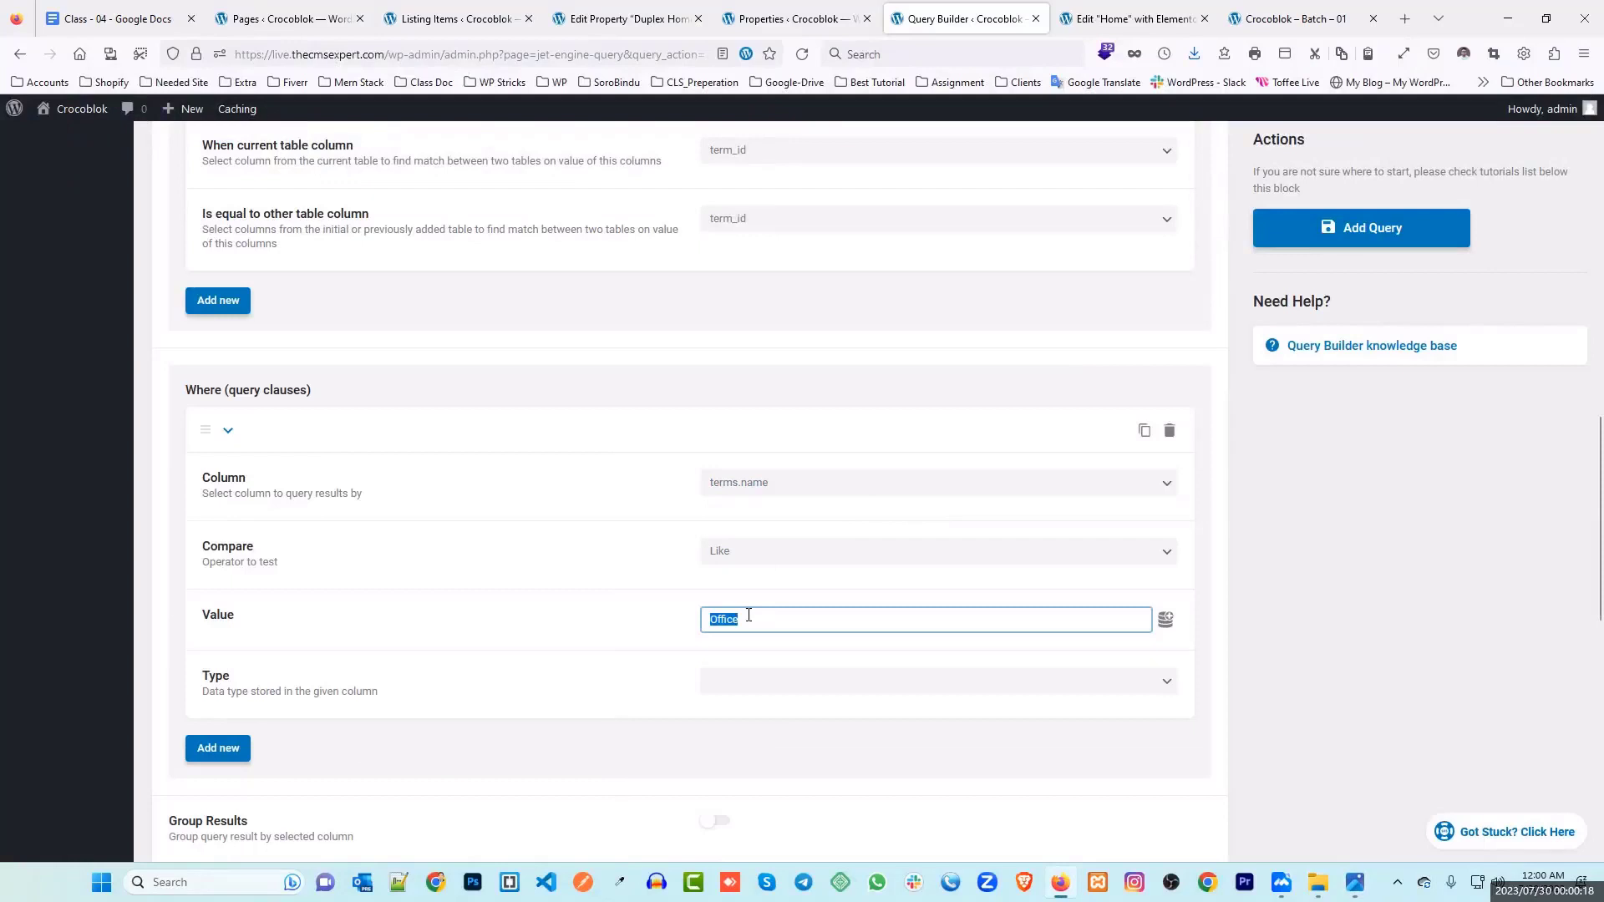
pyautogui.click(737, 619)
pyautogui.doubleClick(764, 618)
pyautogui.click(707, 621)
pyautogui.click(741, 680)
pyautogui.click(741, 472)
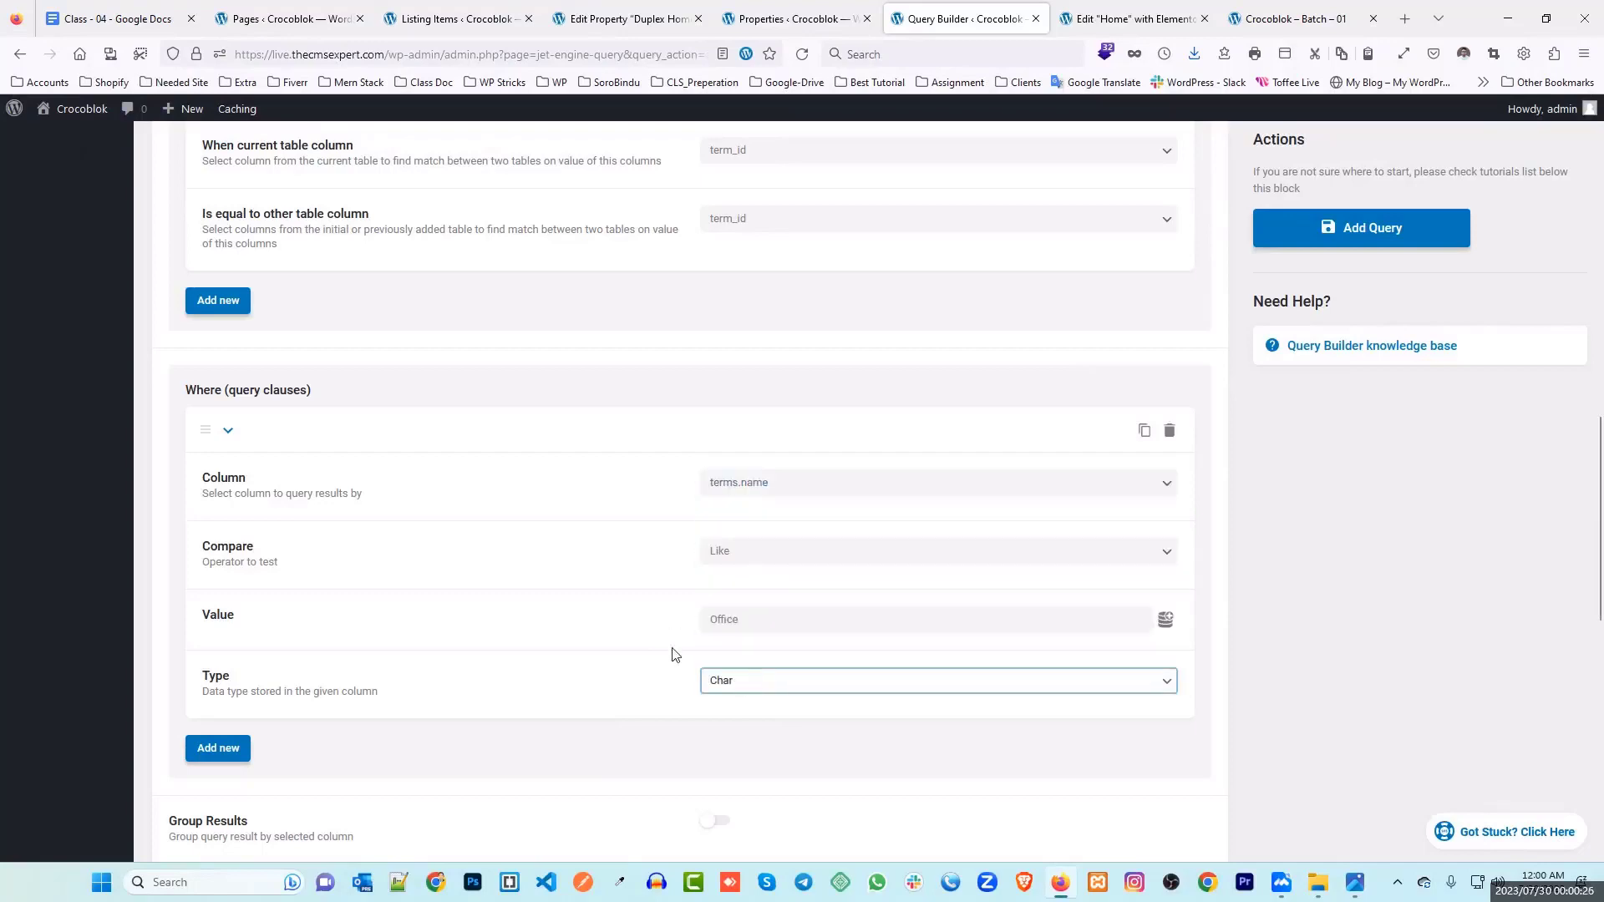
# Step: Try to add term_taxonomy.count to the query's Include columns
pyautogui.scroll(-10, 605, 672)
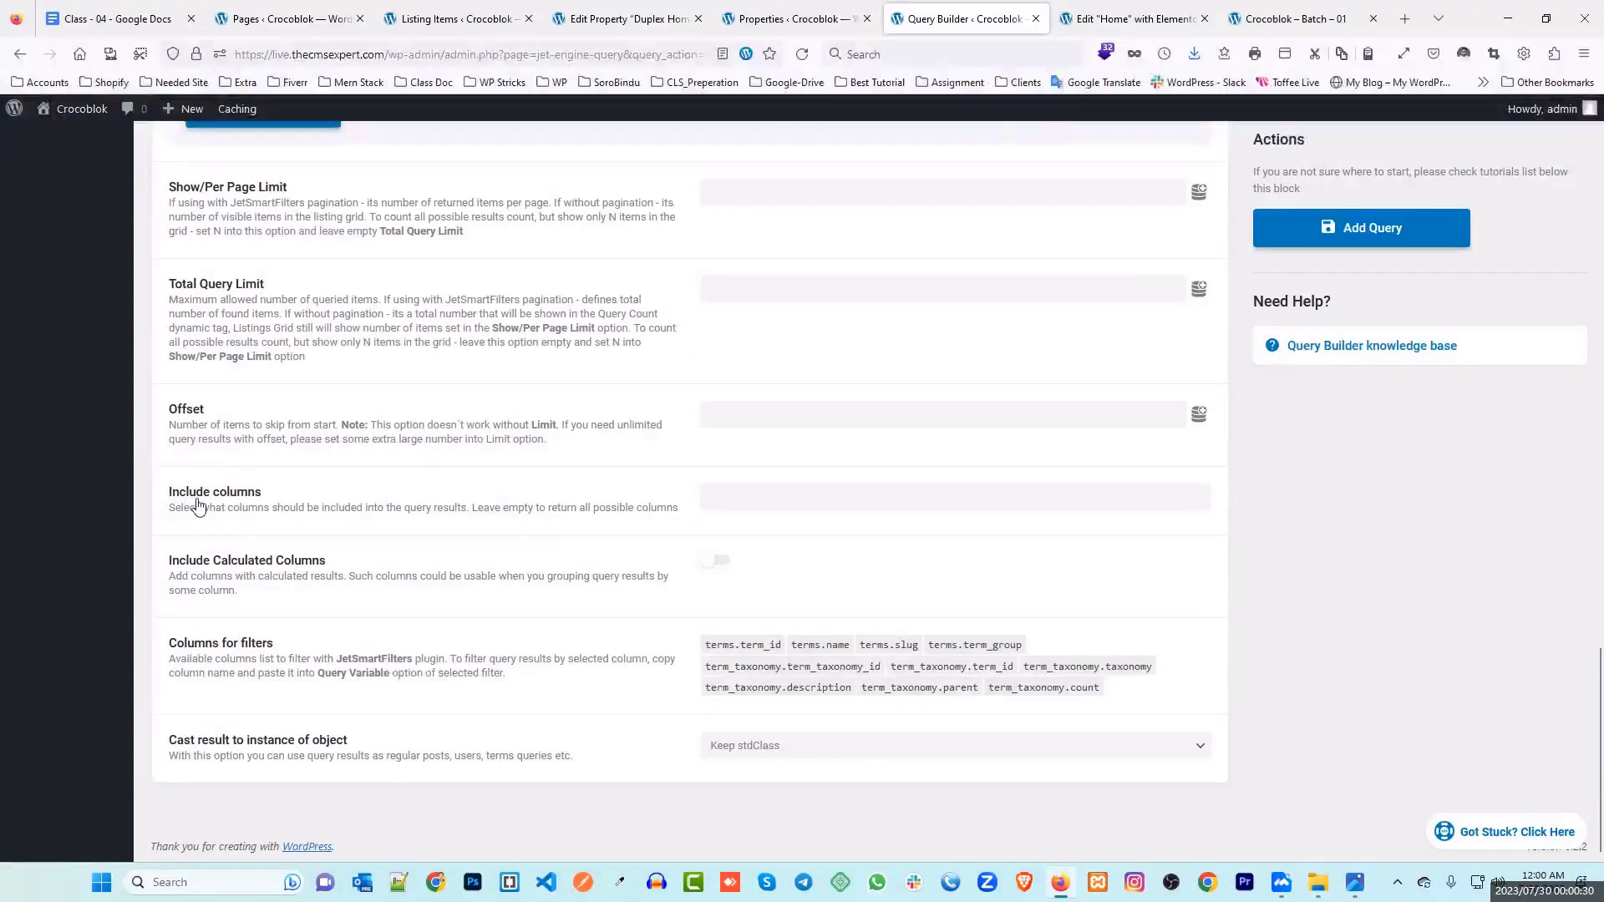
pyautogui.click(712, 500)
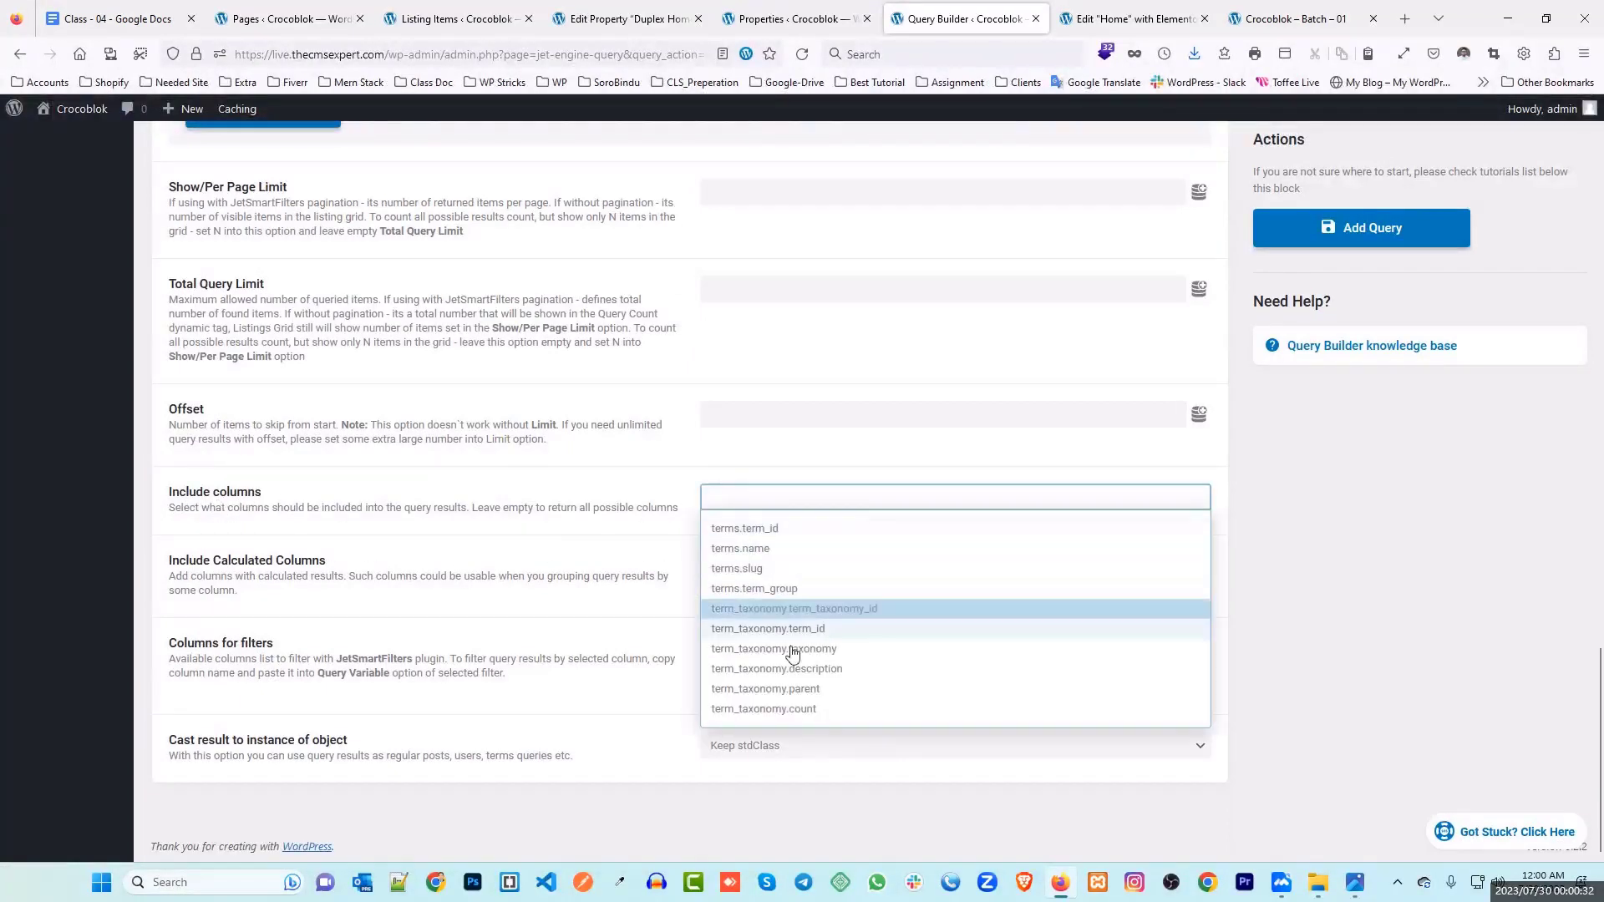
pyautogui.click(779, 712)
# Step: Review the query's join and Where settings and add term_taxonomy.count to its Include columns
pyautogui.scroll(15, 591, 484)
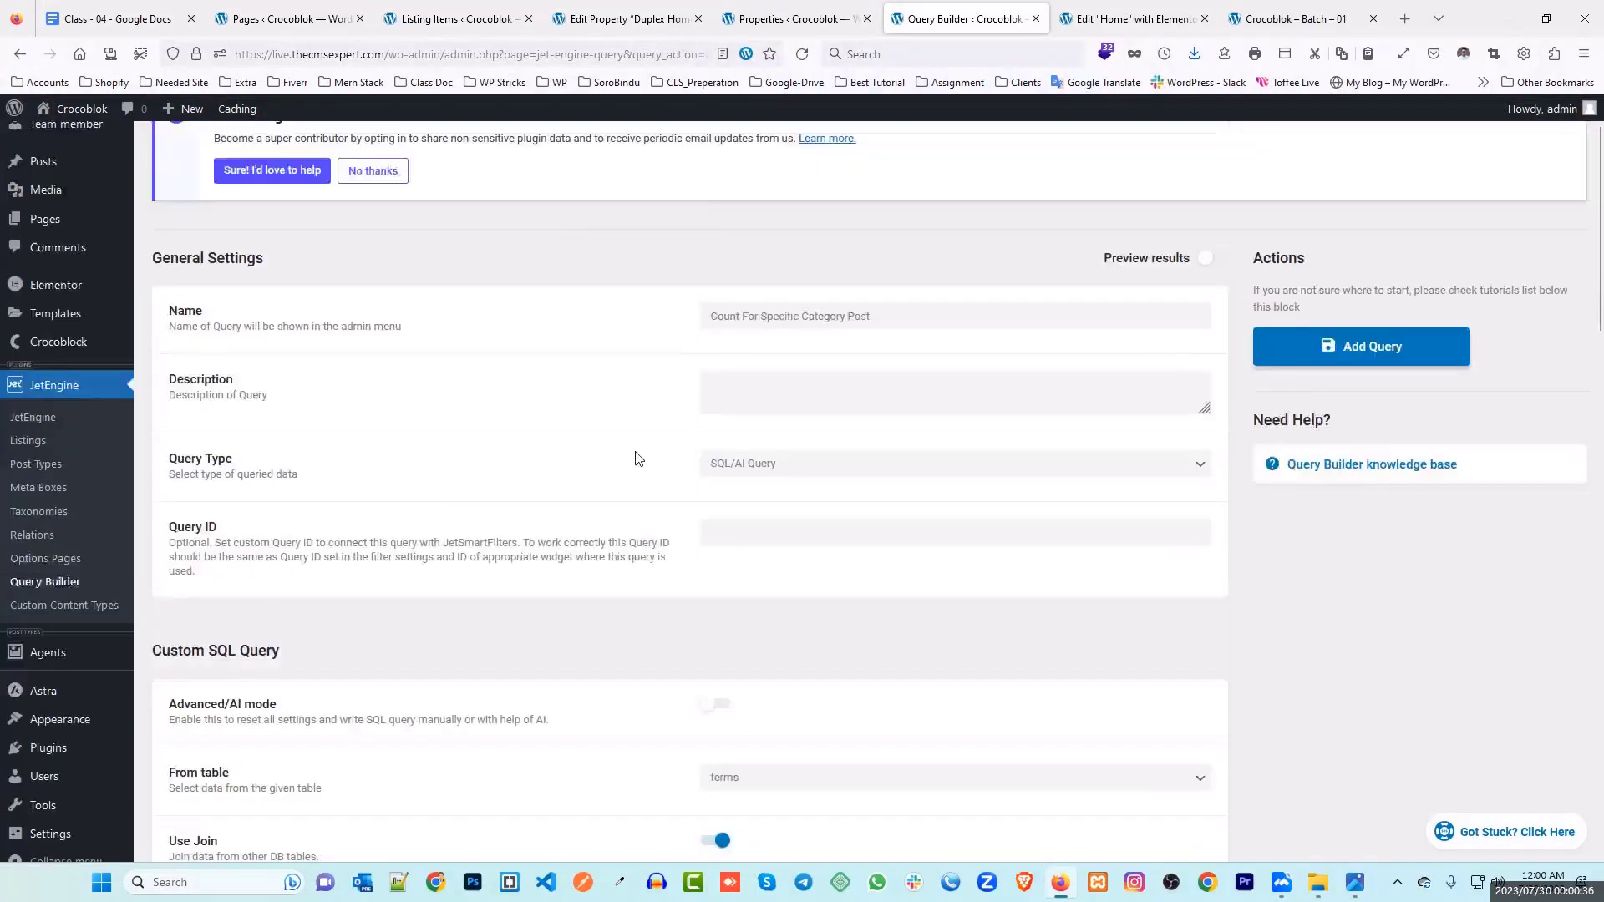
pyautogui.scroll(-9, 765, 407)
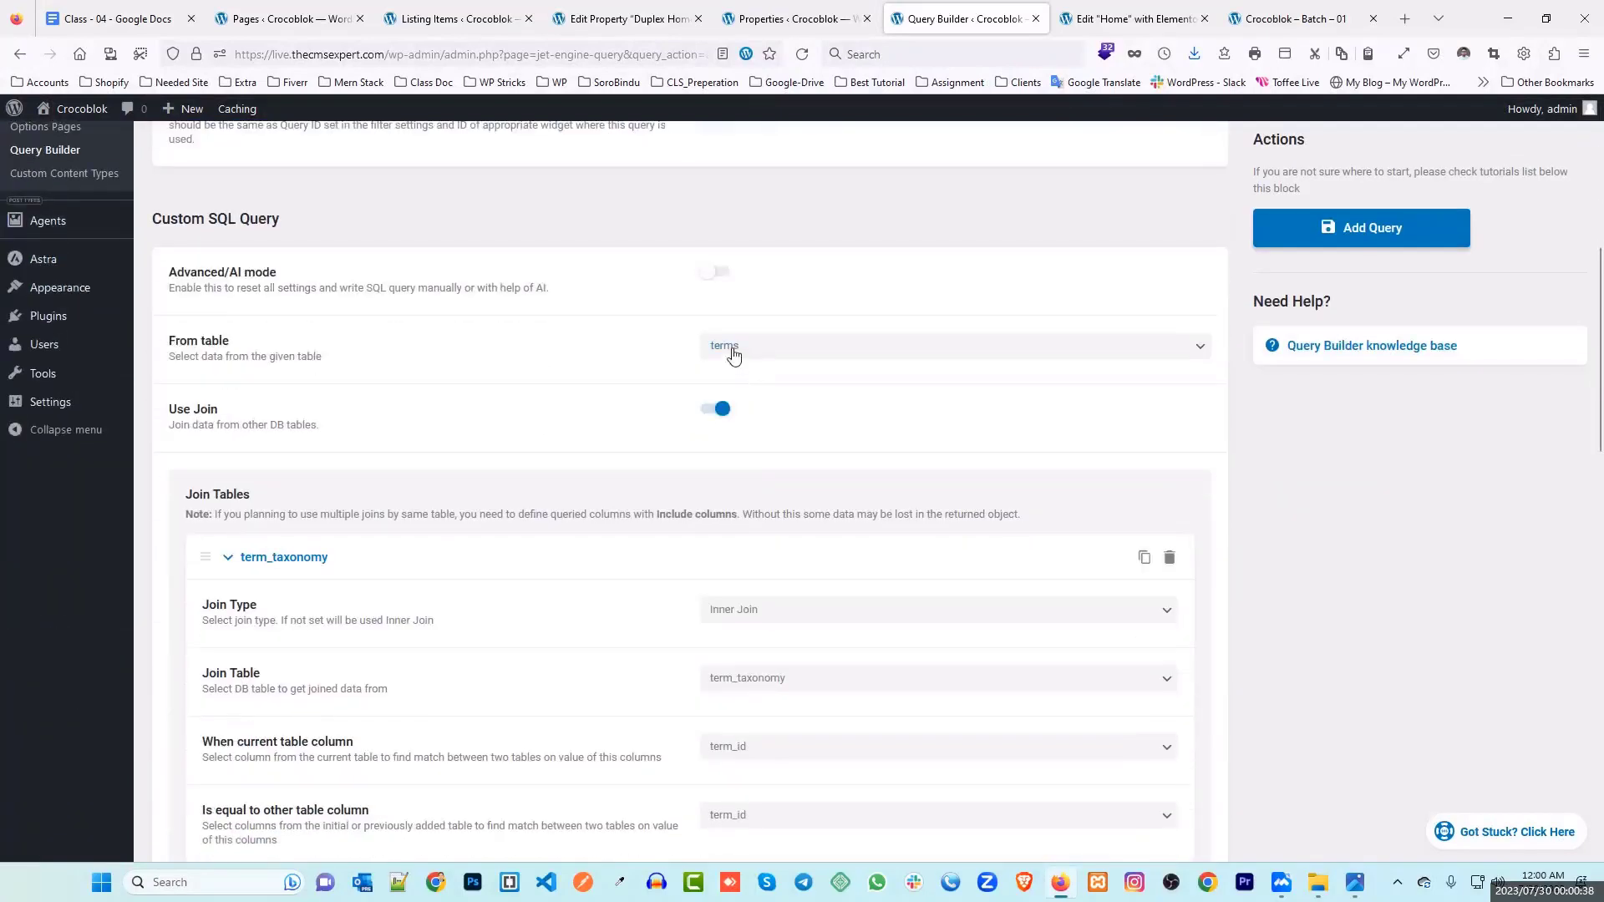
pyautogui.scroll(-2, 777, 364)
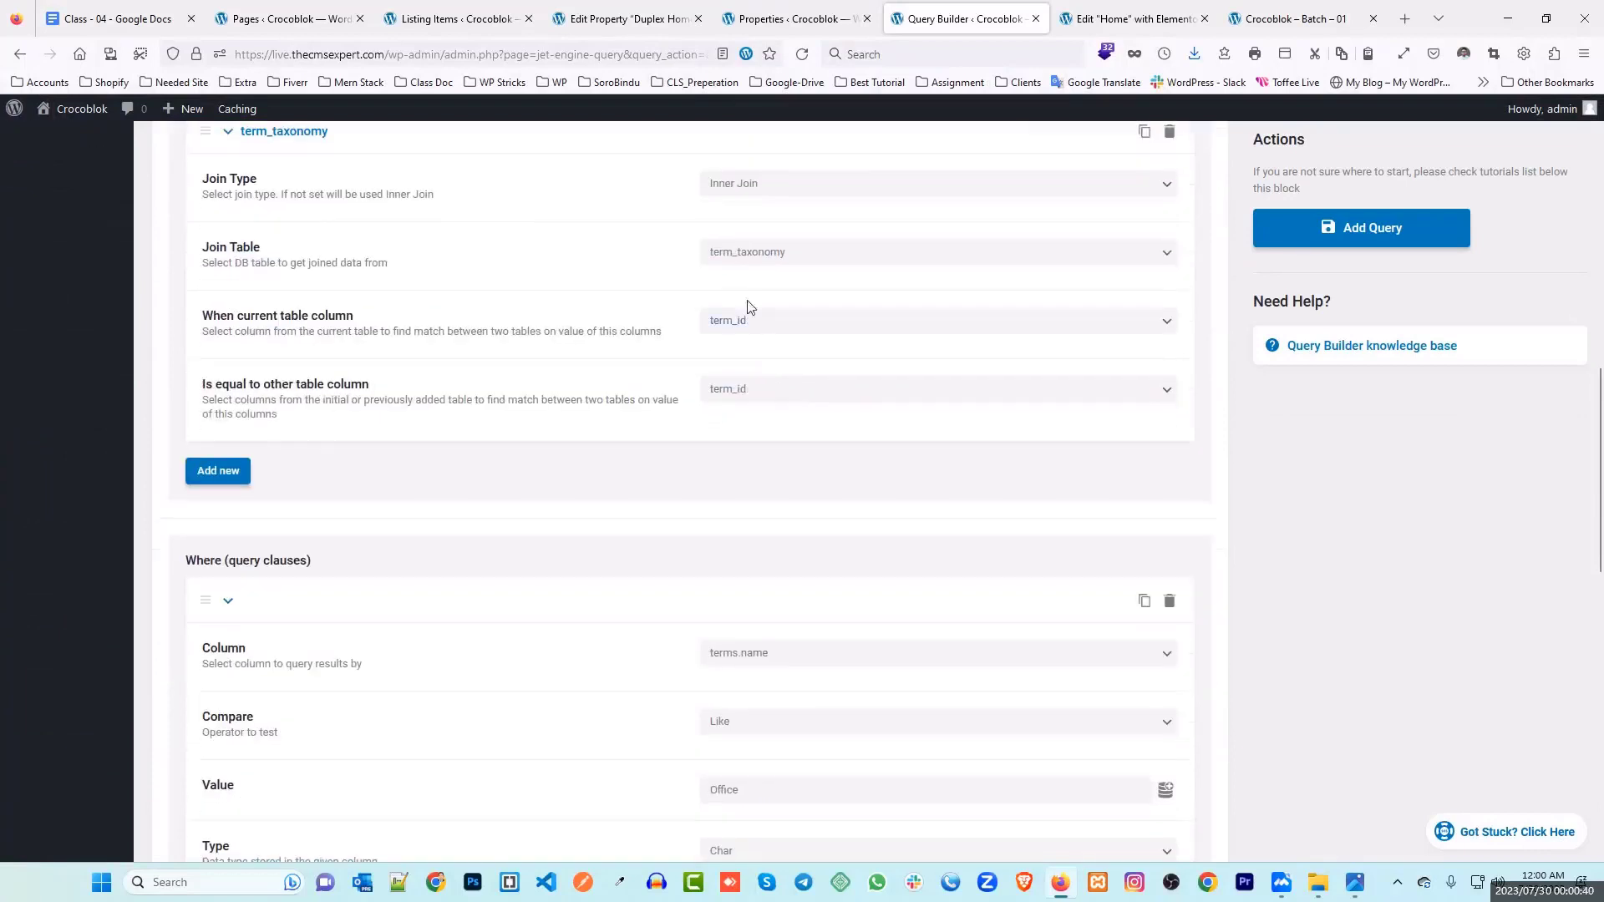
pyautogui.scroll(-4, 752, 396)
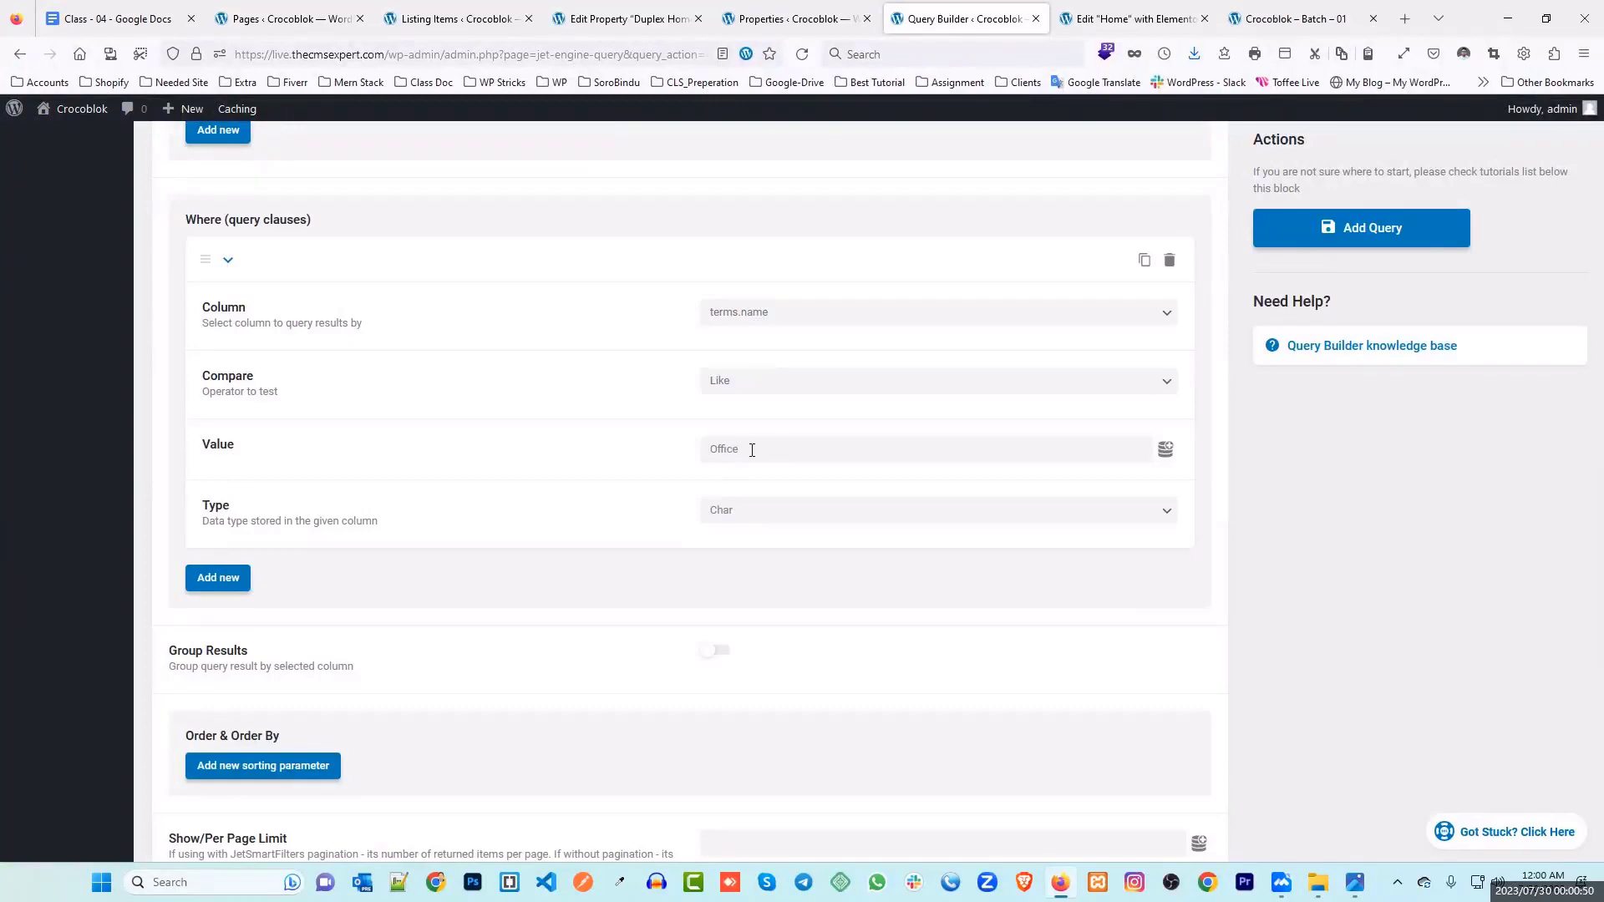
pyautogui.scroll(-8, 693, 508)
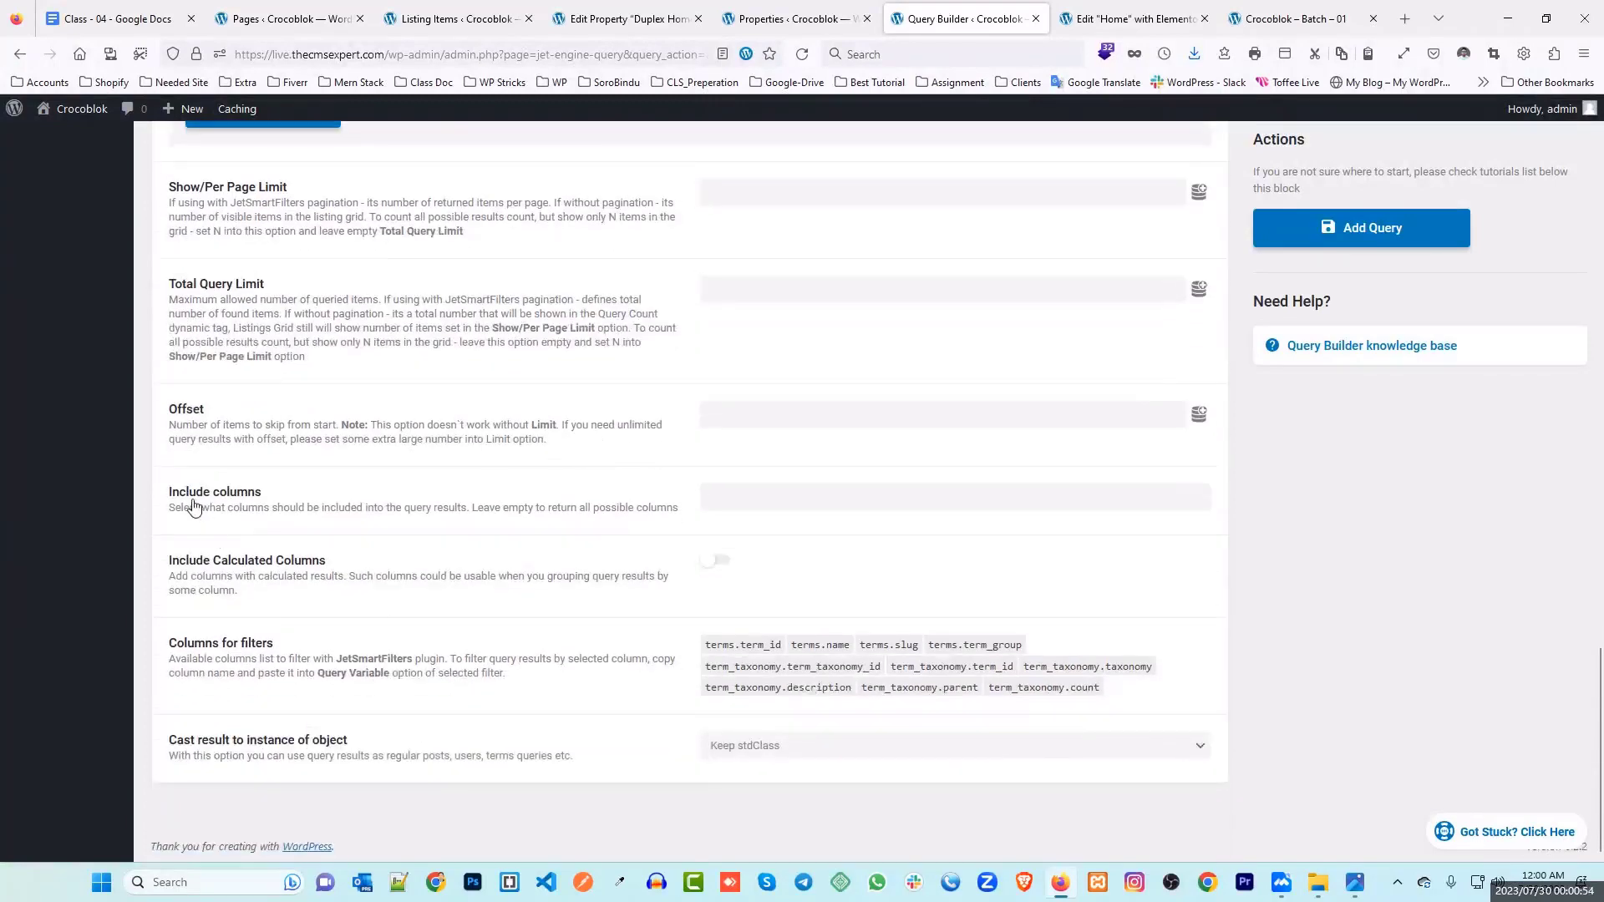
pyautogui.click(724, 500)
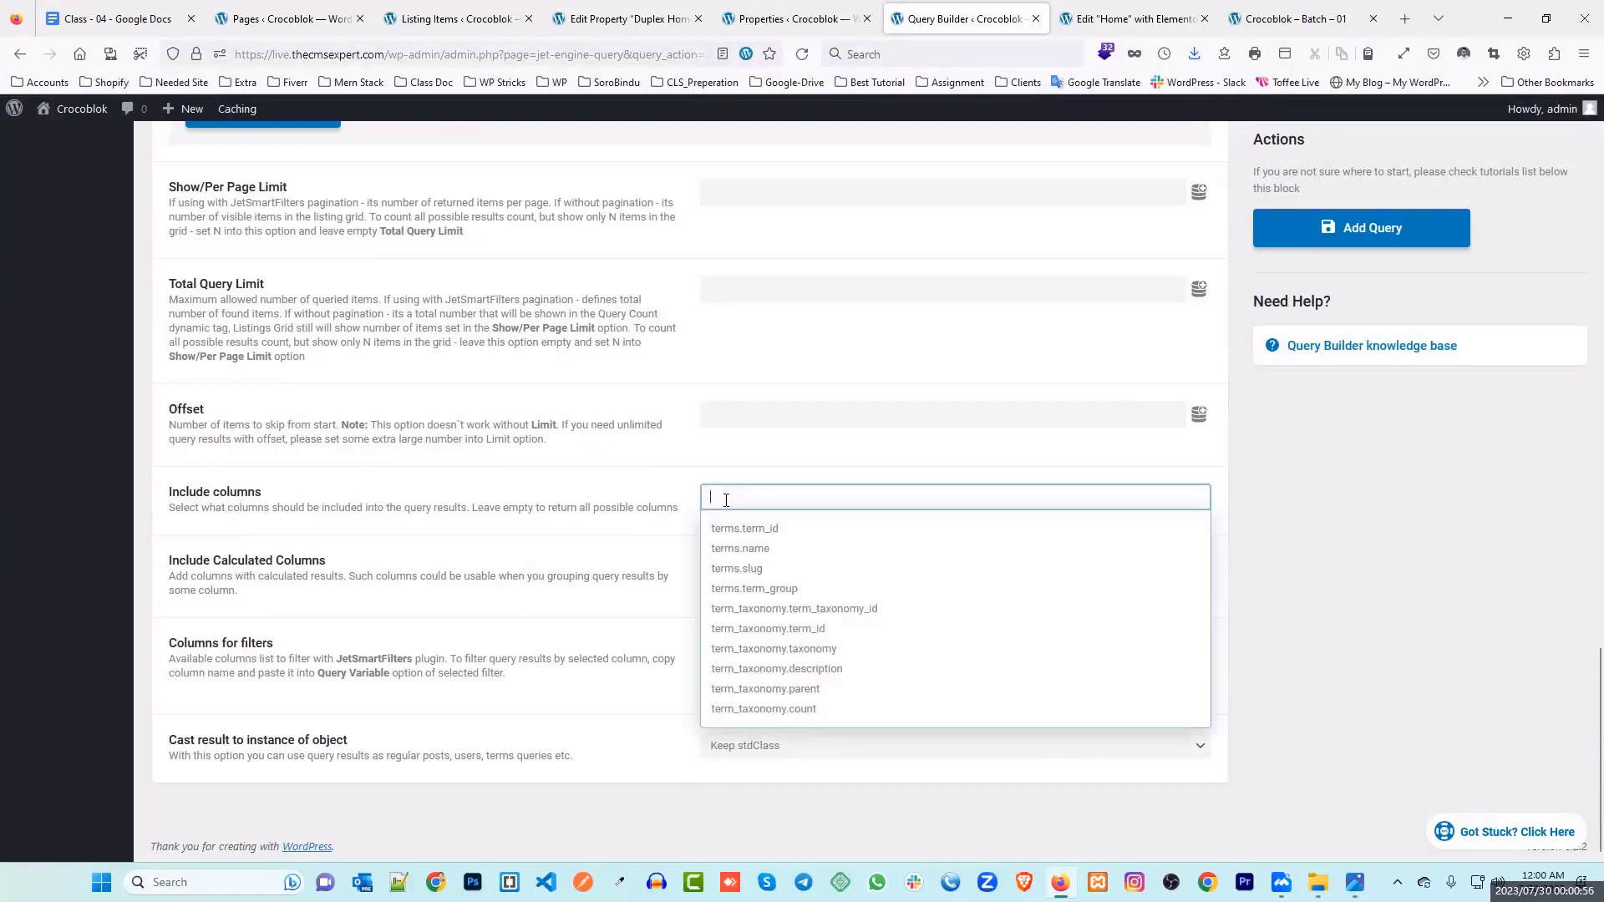
pyautogui.click(785, 712)
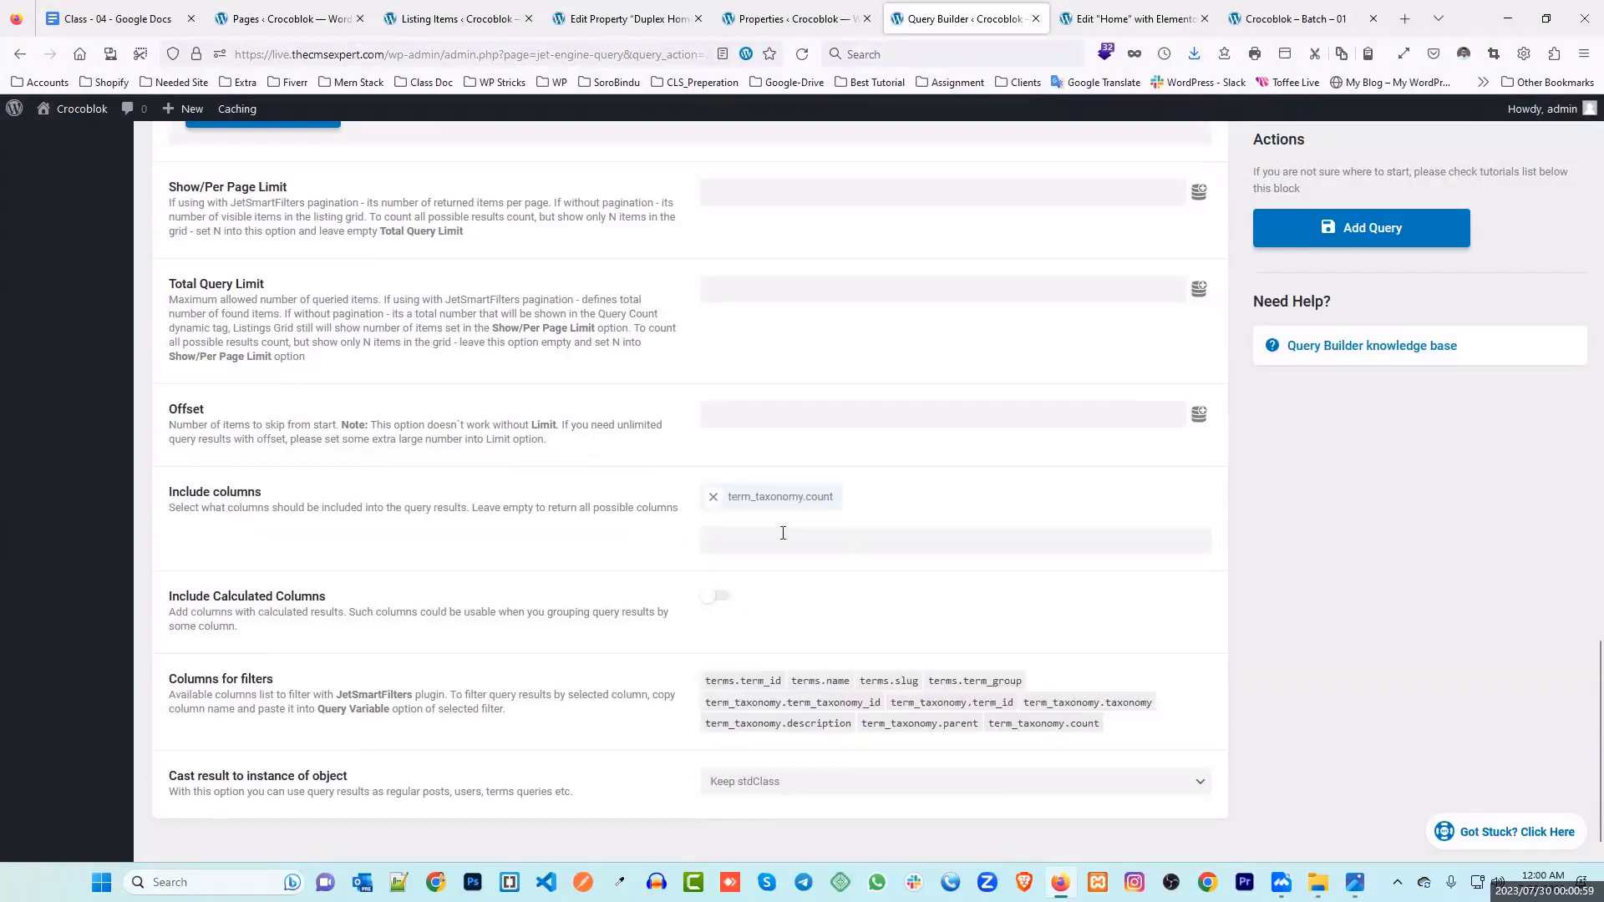
# Step: Check the Include columns setting in the Query Builder.png reference image
pyautogui.click(1354, 882)
pyautogui.scroll(-3, 705, 633)
pyautogui.scroll(3, 691, 676)
pyautogui.scroll(-5, 710, 704)
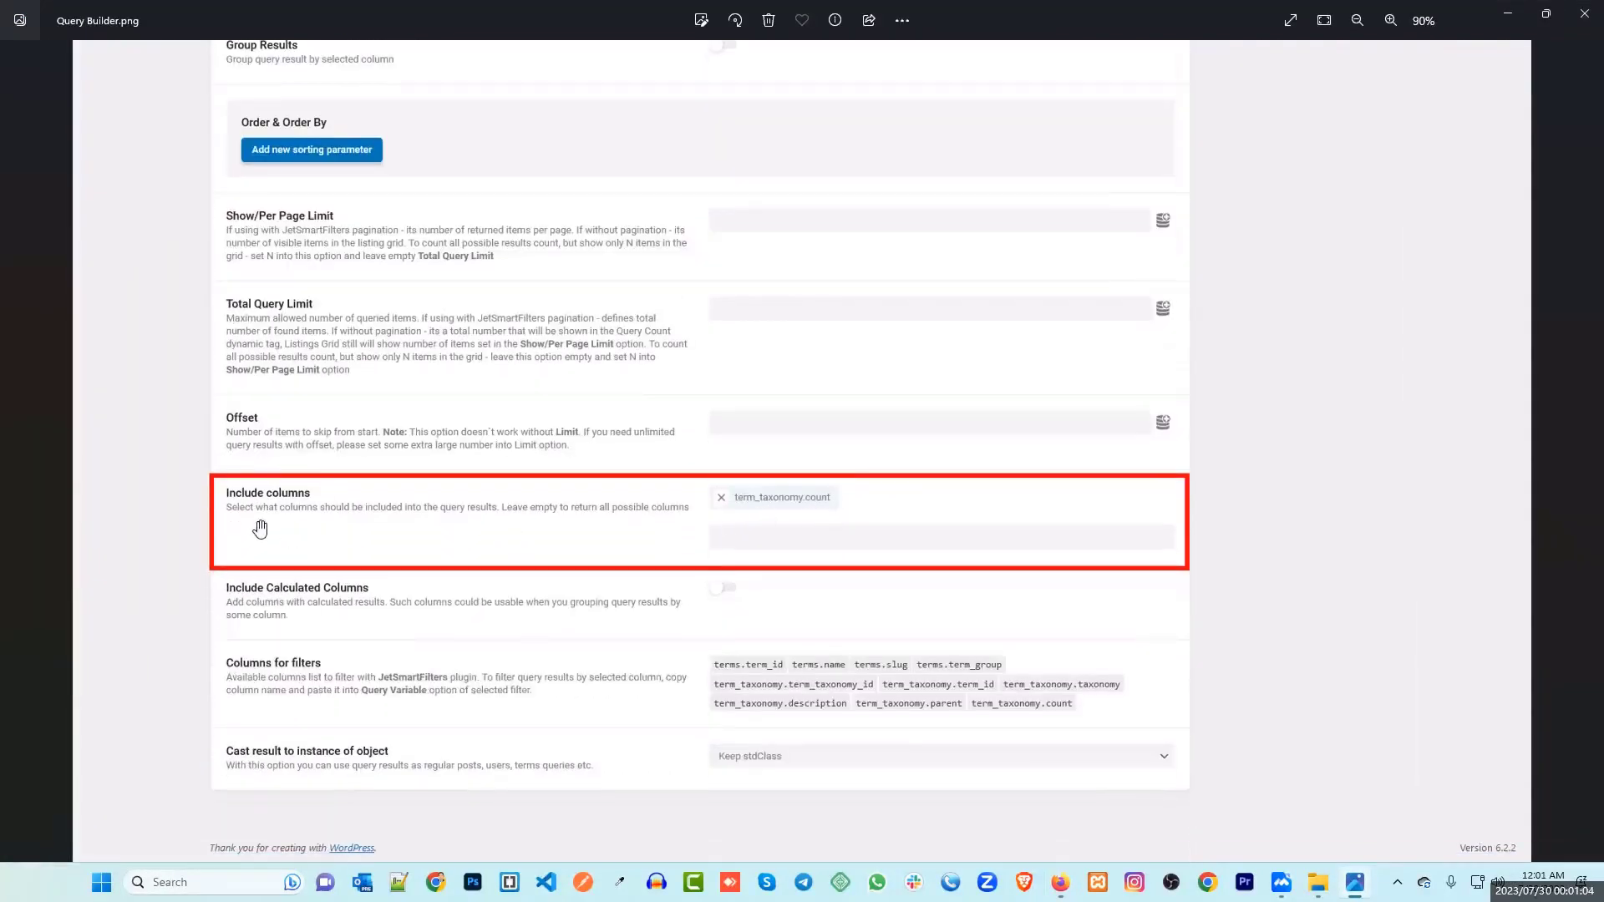
pyautogui.click(1508, 14)
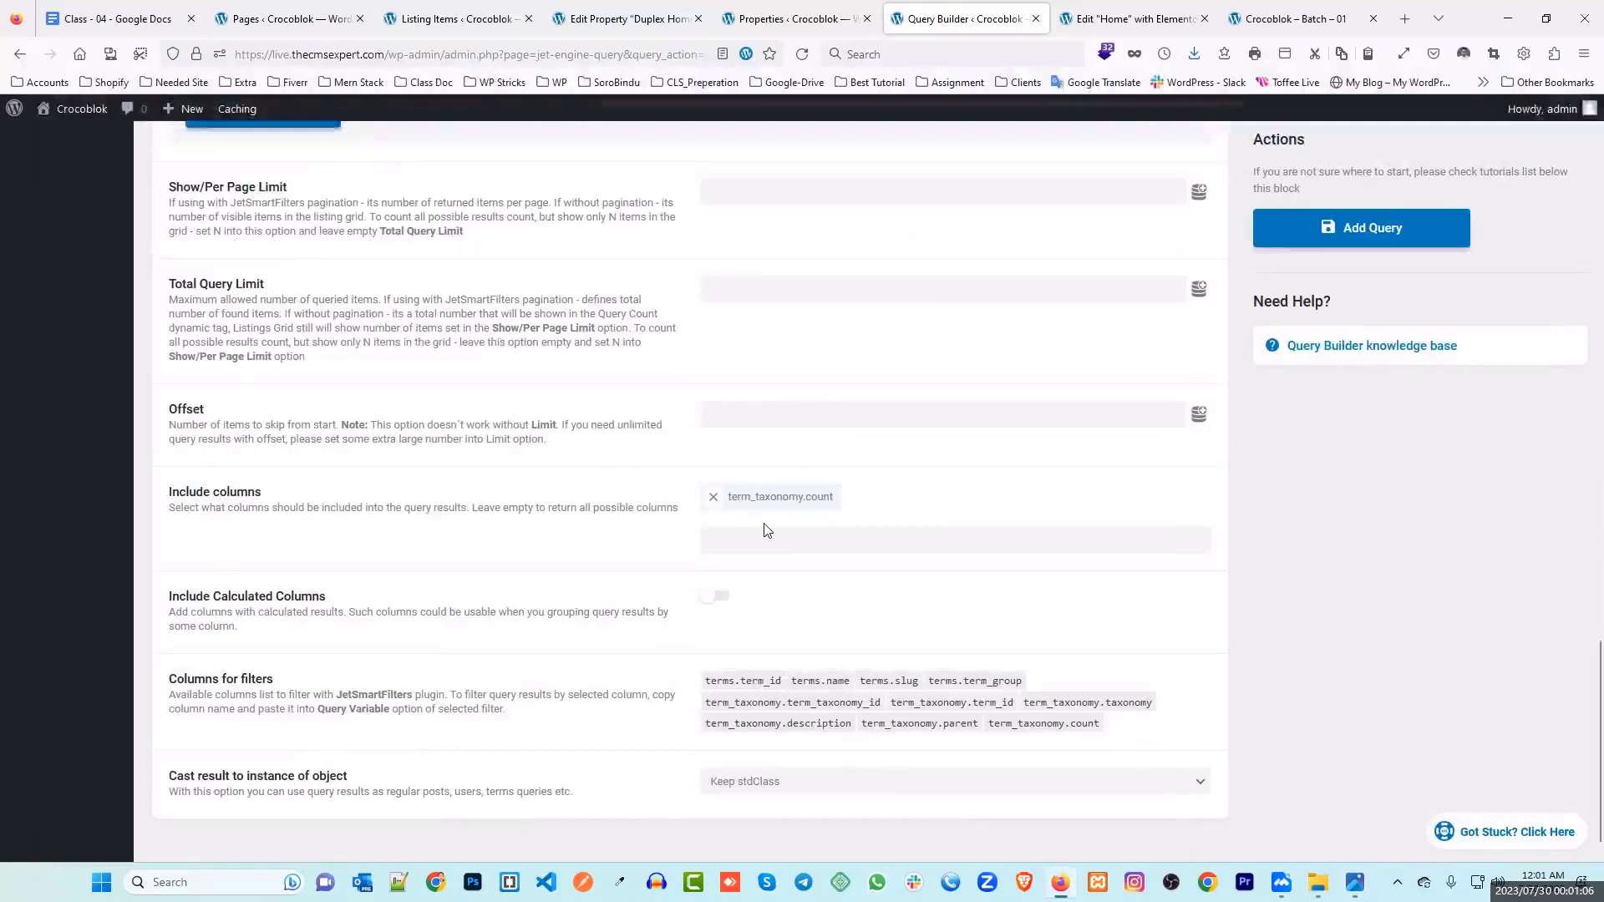
# Step: Save the Count For Specific Category Post query as a new query
pyautogui.scroll(-1, 763, 526)
pyautogui.scroll(5, 1371, 404)
pyautogui.click(1378, 234)
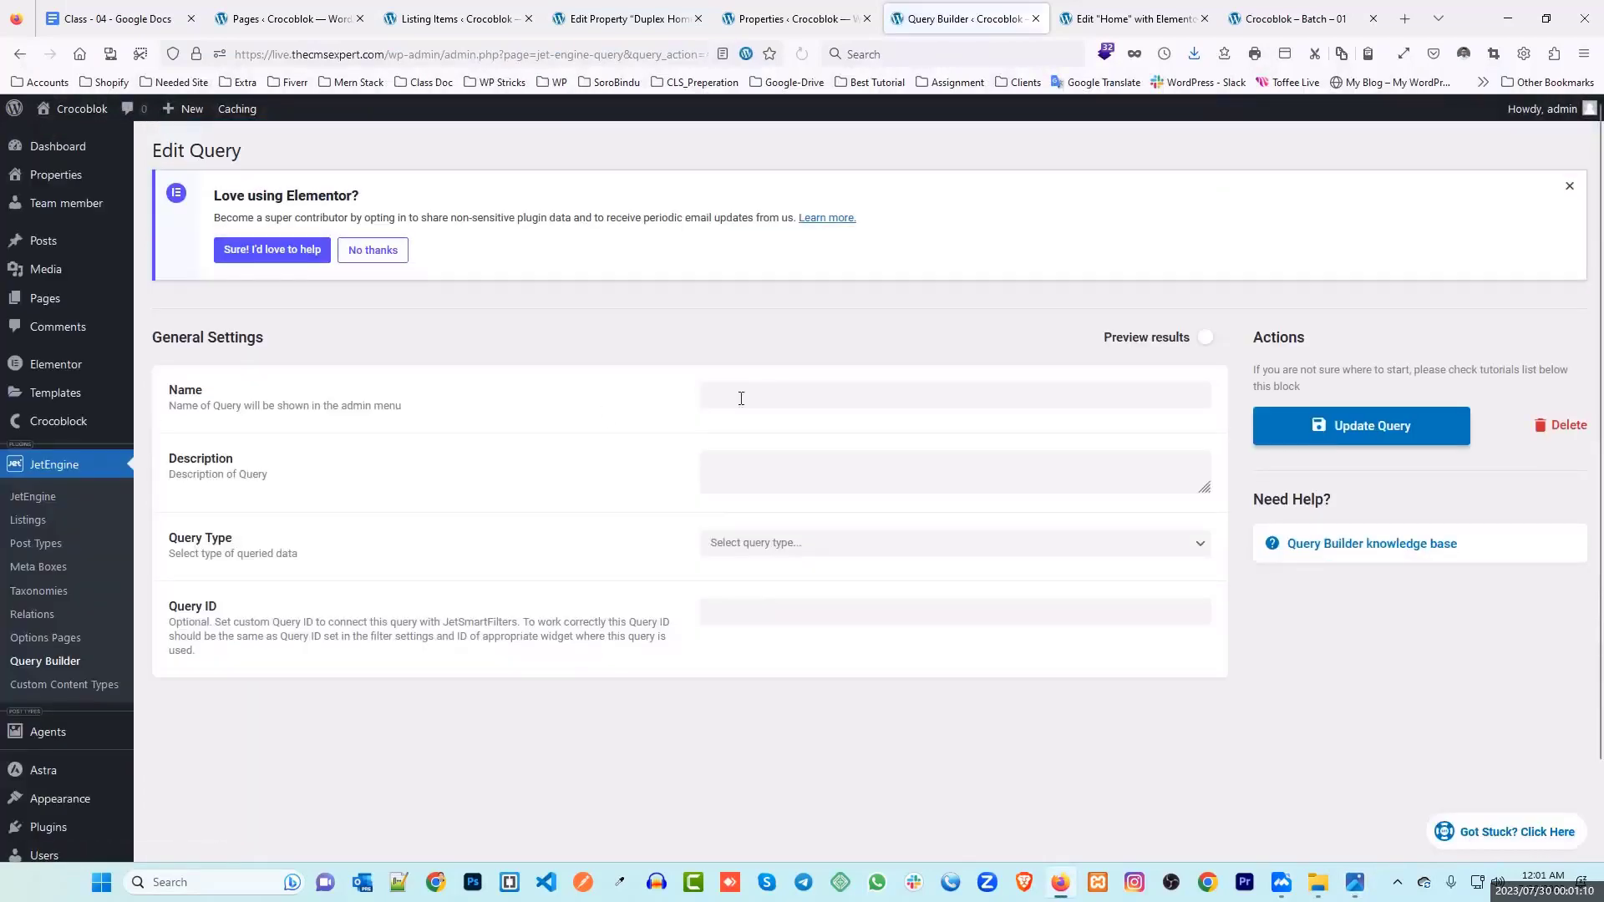
# Step: Preview the saved query's results and close the preview
pyautogui.scroll(-2, 648, 387)
pyautogui.scroll(3, 910, 379)
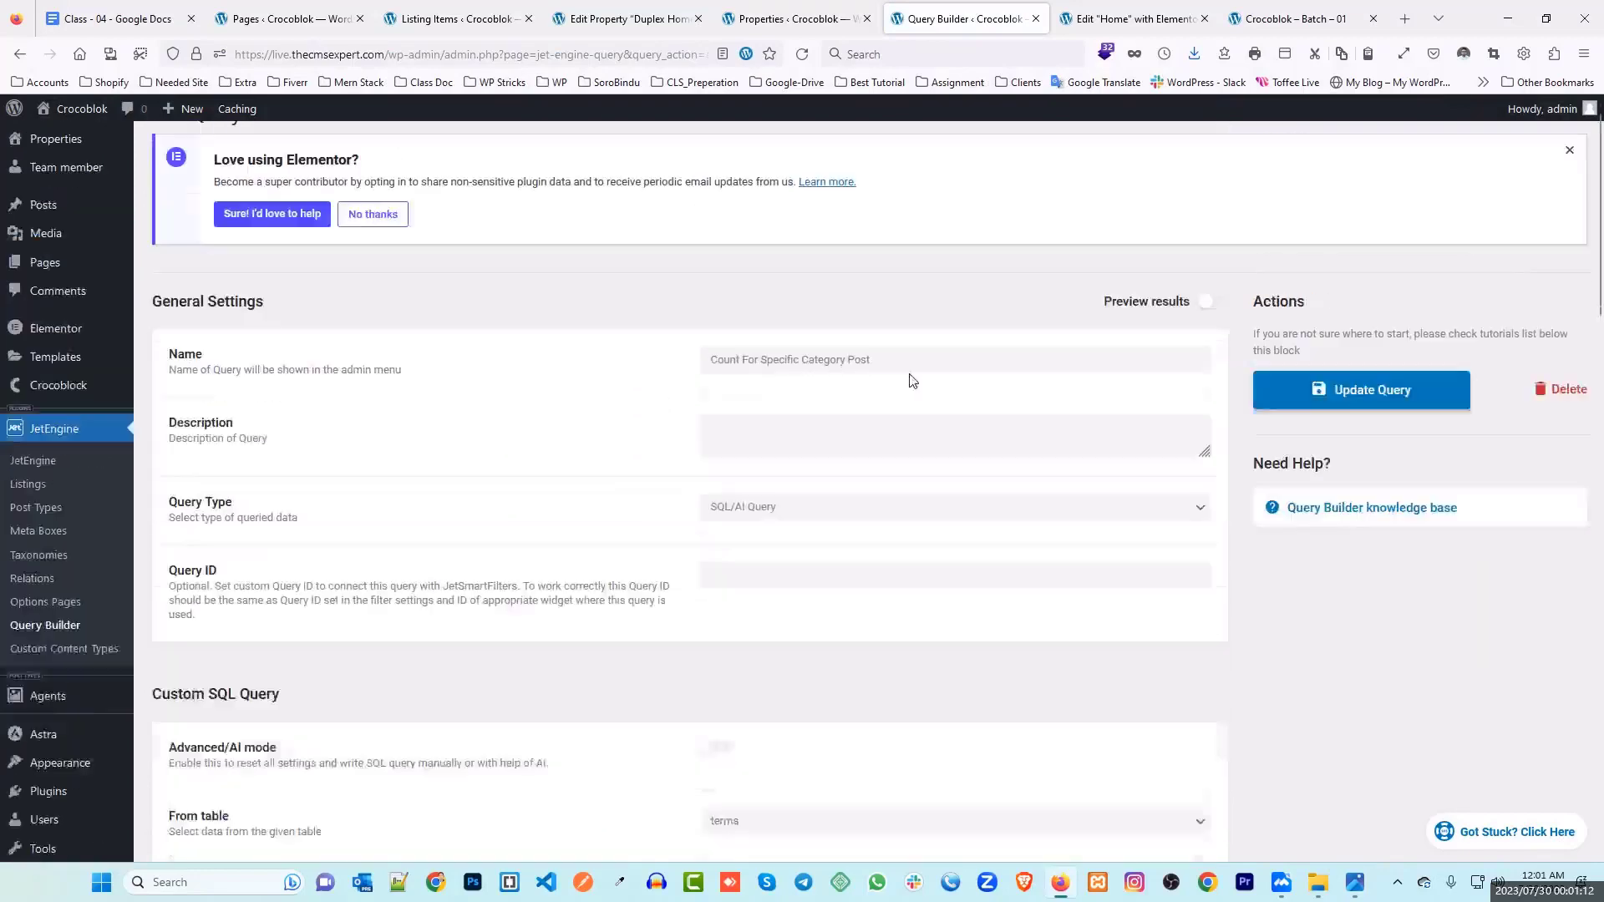
pyautogui.click(1213, 337)
pyautogui.scroll(-5, 1042, 342)
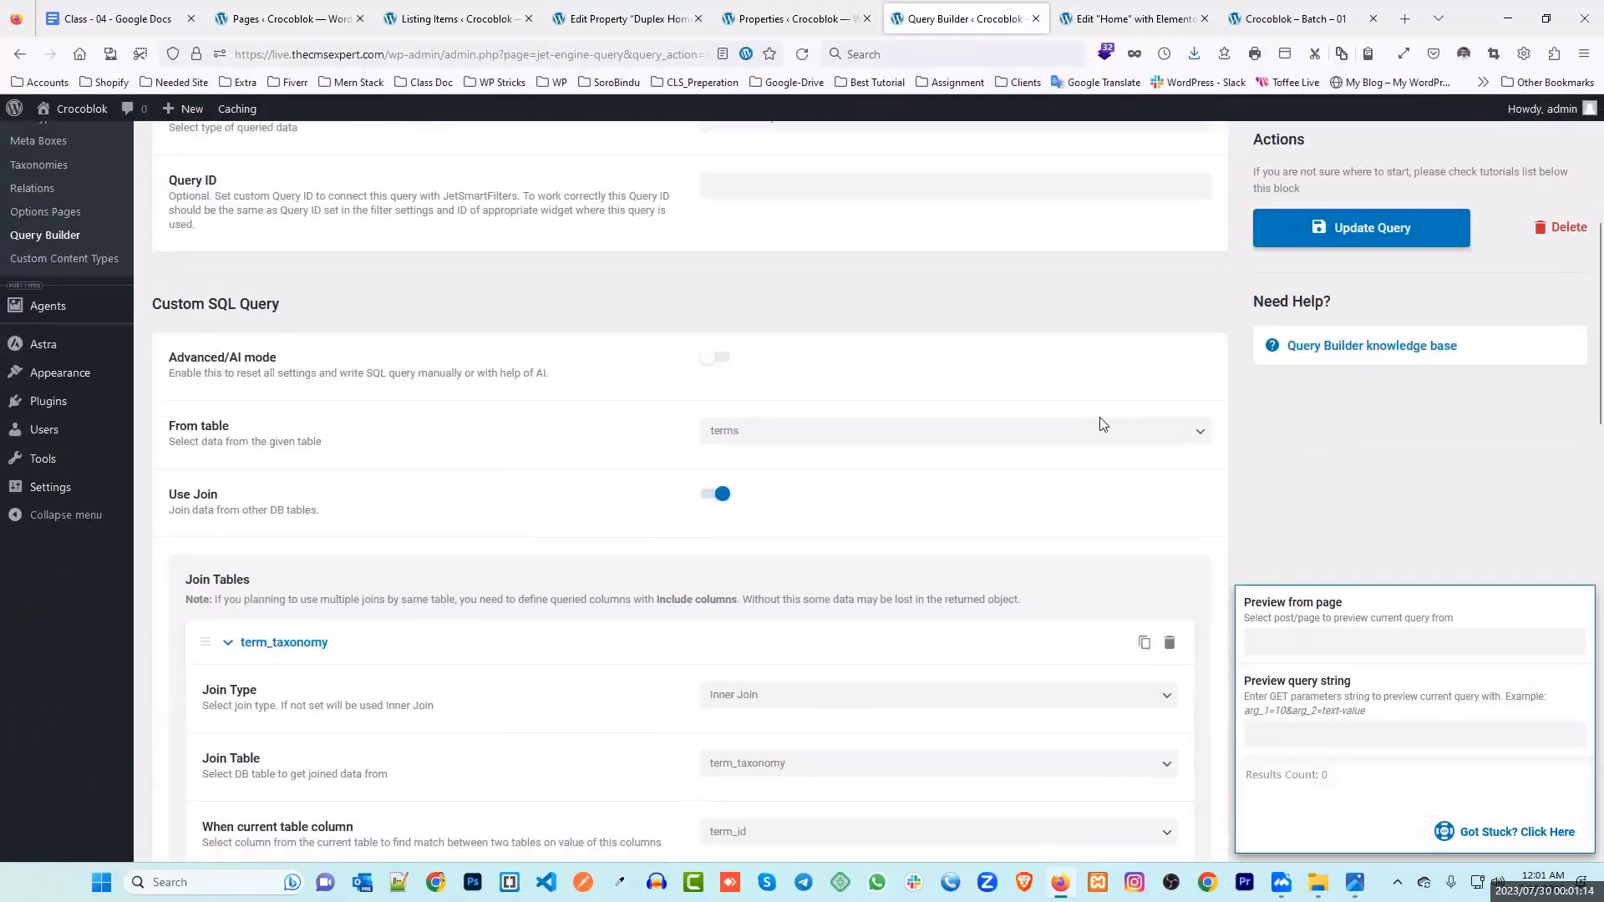
pyautogui.scroll(5, 1414, 579)
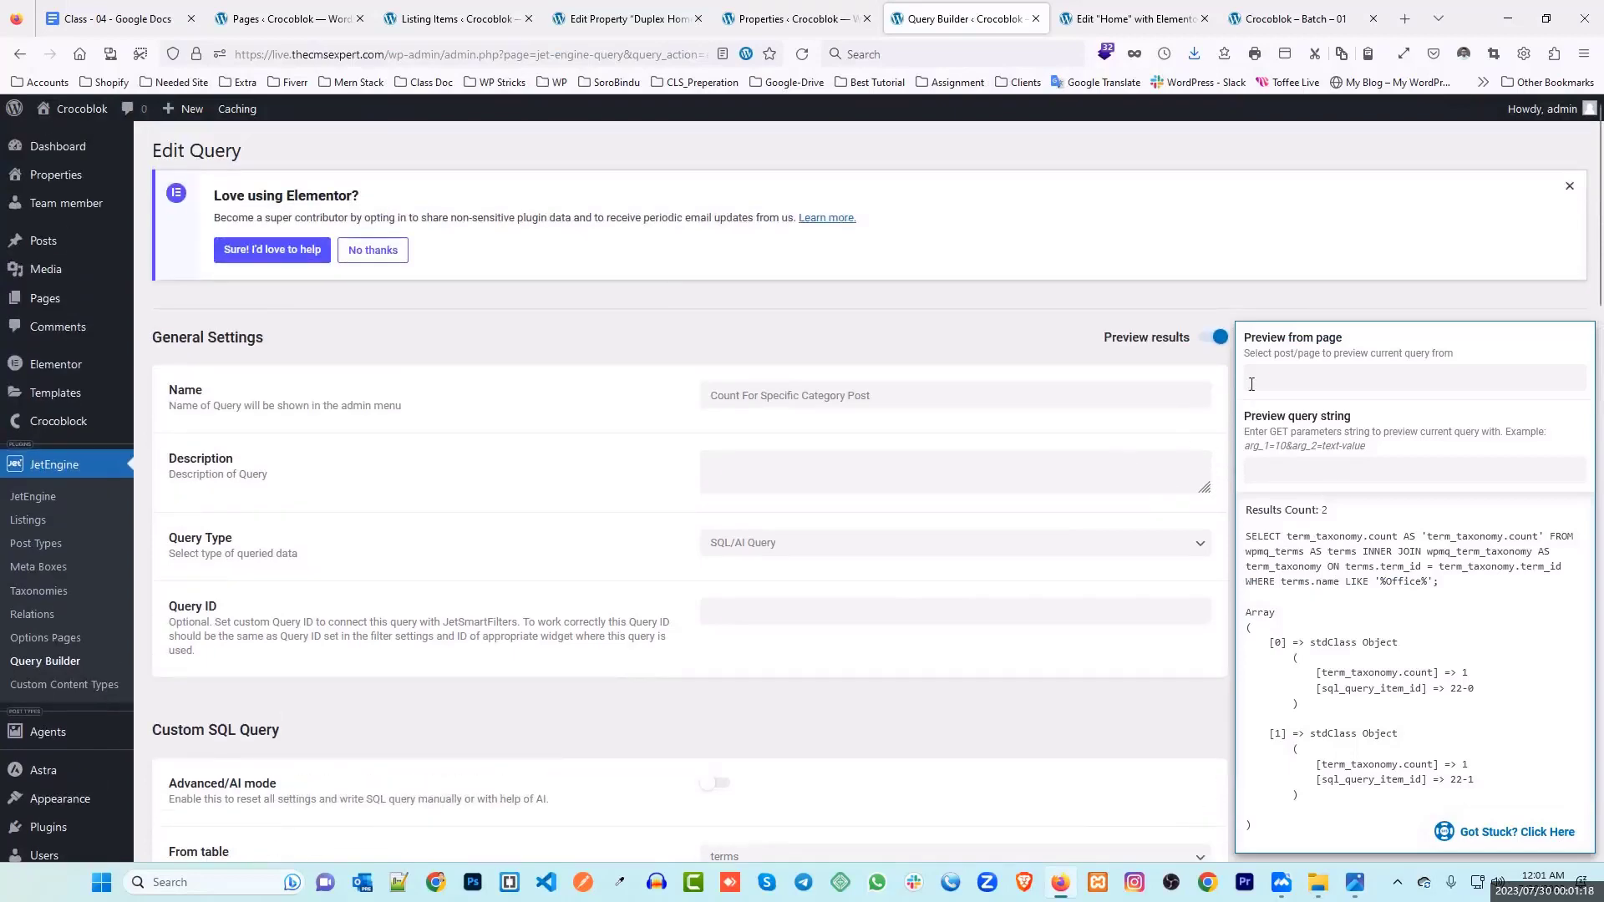
pyautogui.click(1216, 337)
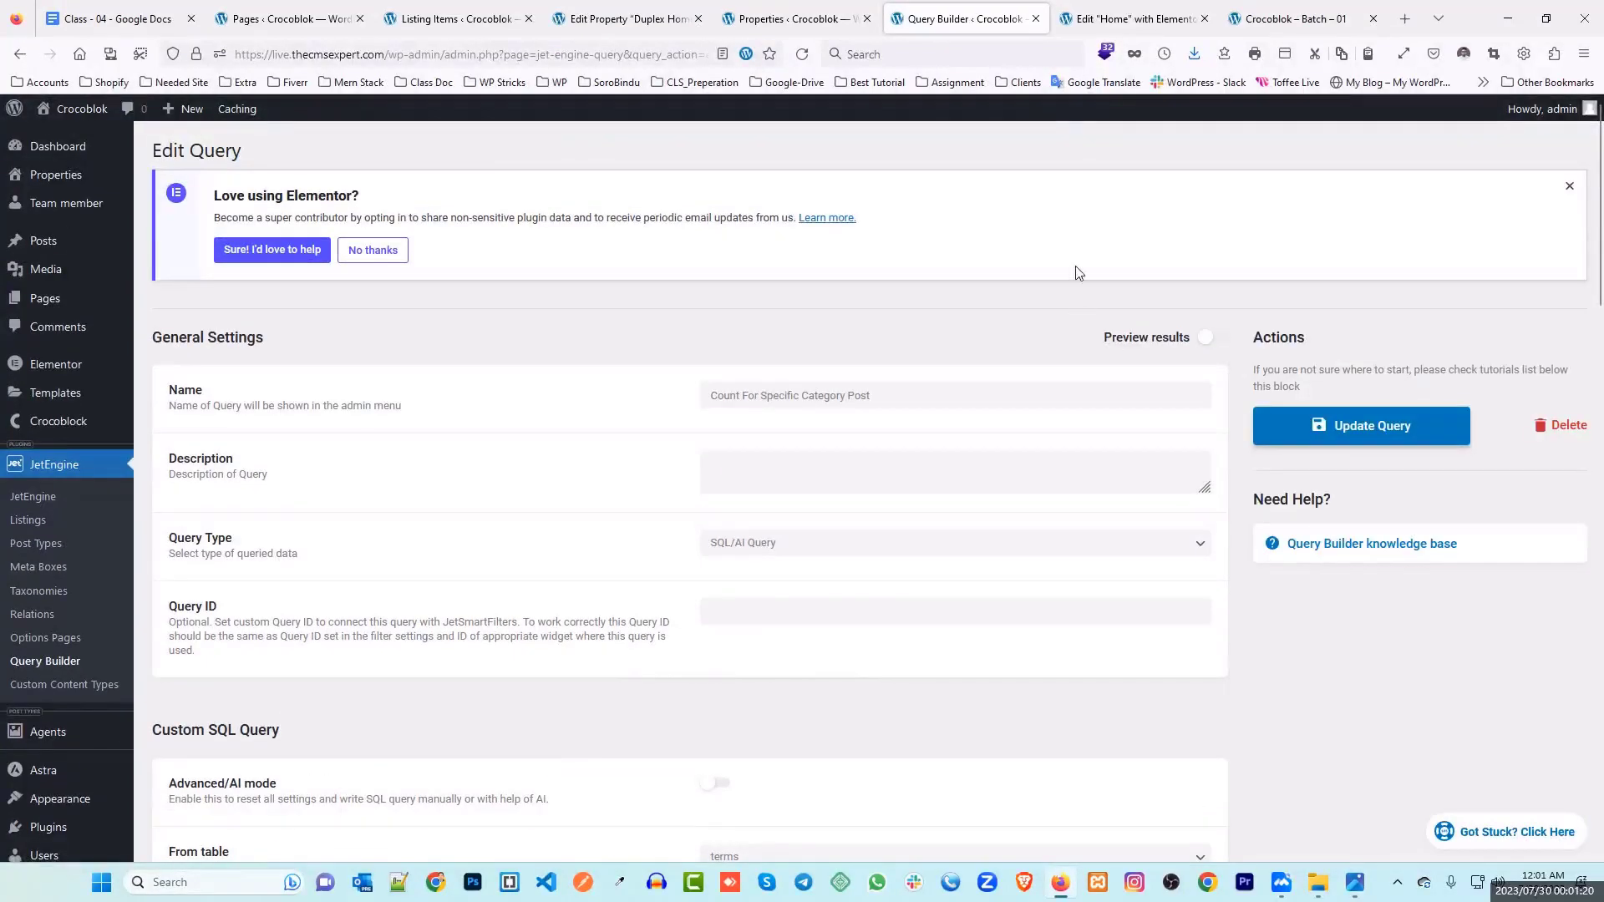
# Step: Switch to the Home page's Elementor editor, reload it and go to the empty area below the Featured listing
pyautogui.click(1137, 15)
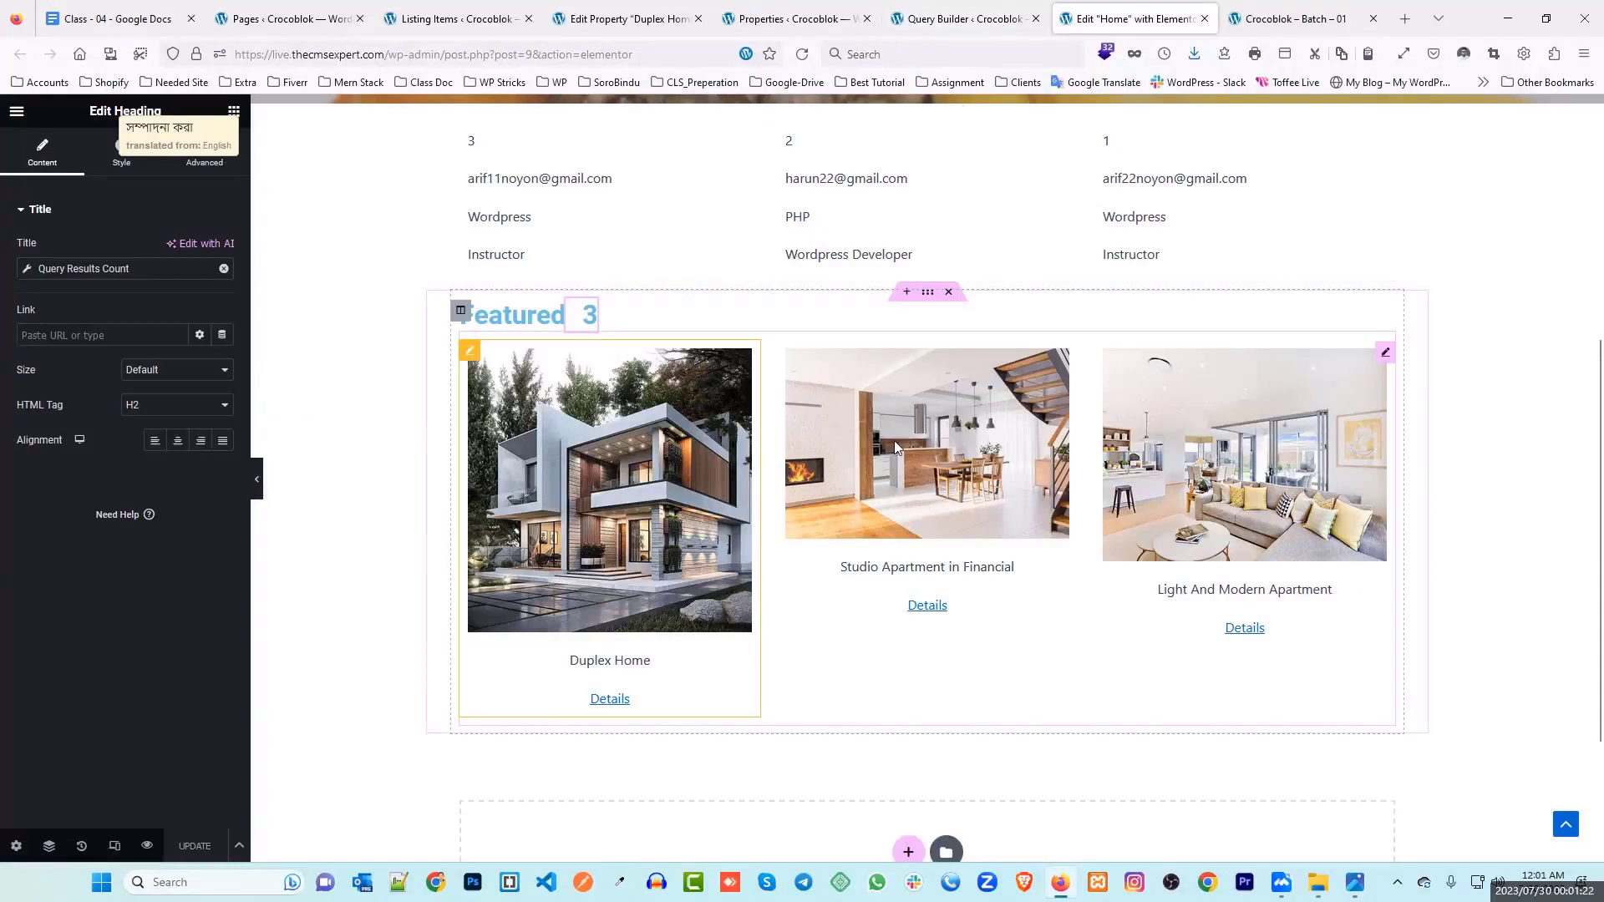
pyautogui.click(802, 54)
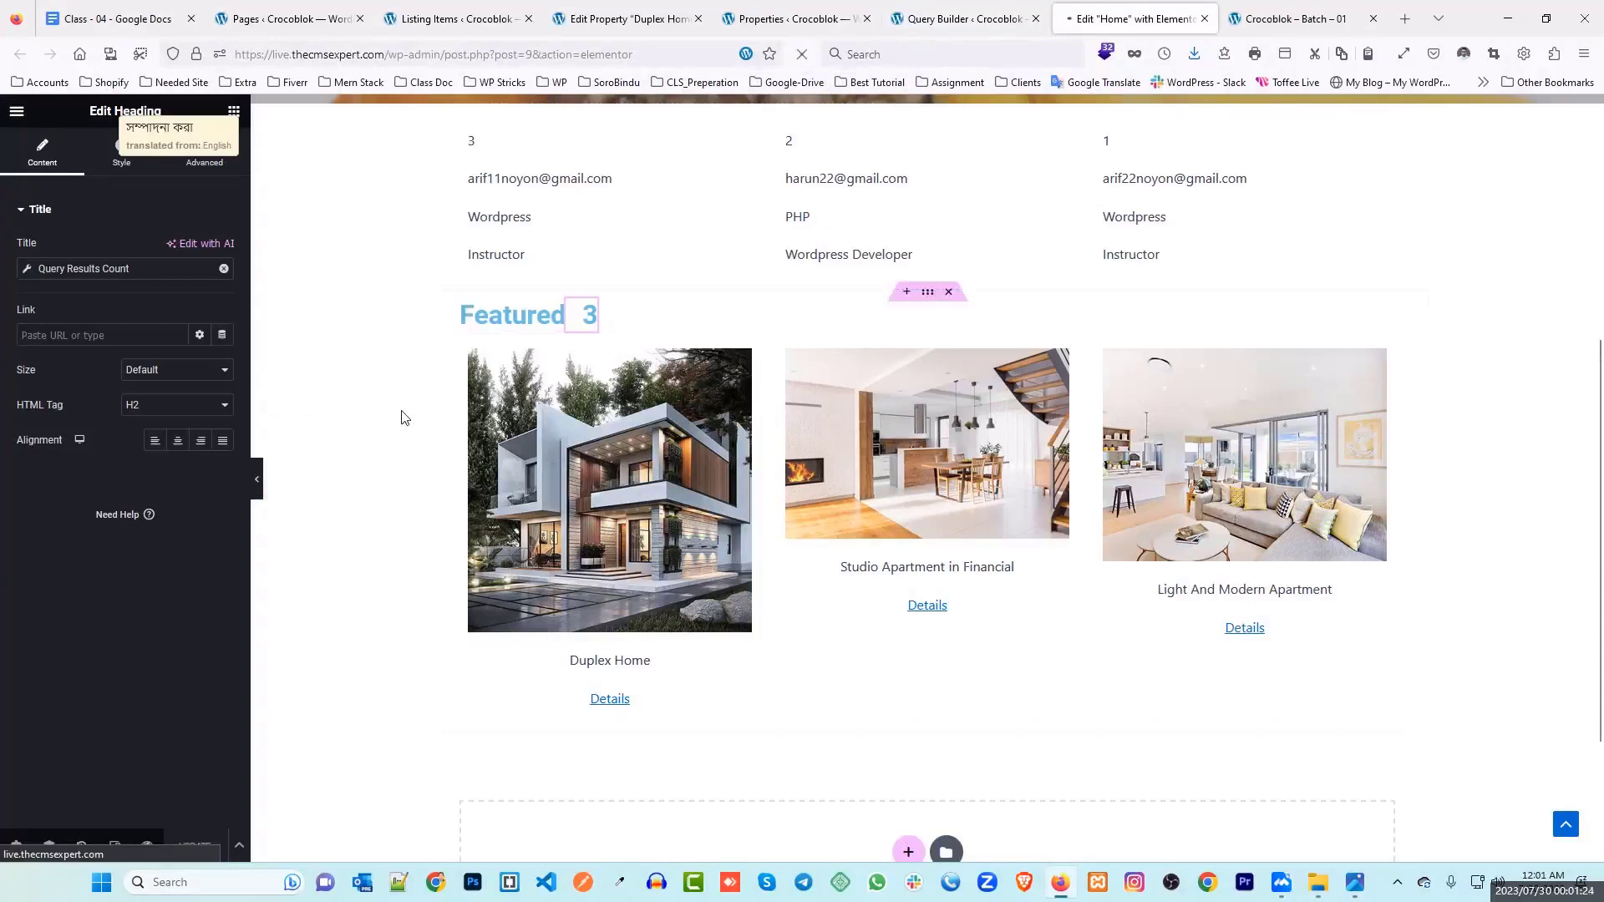
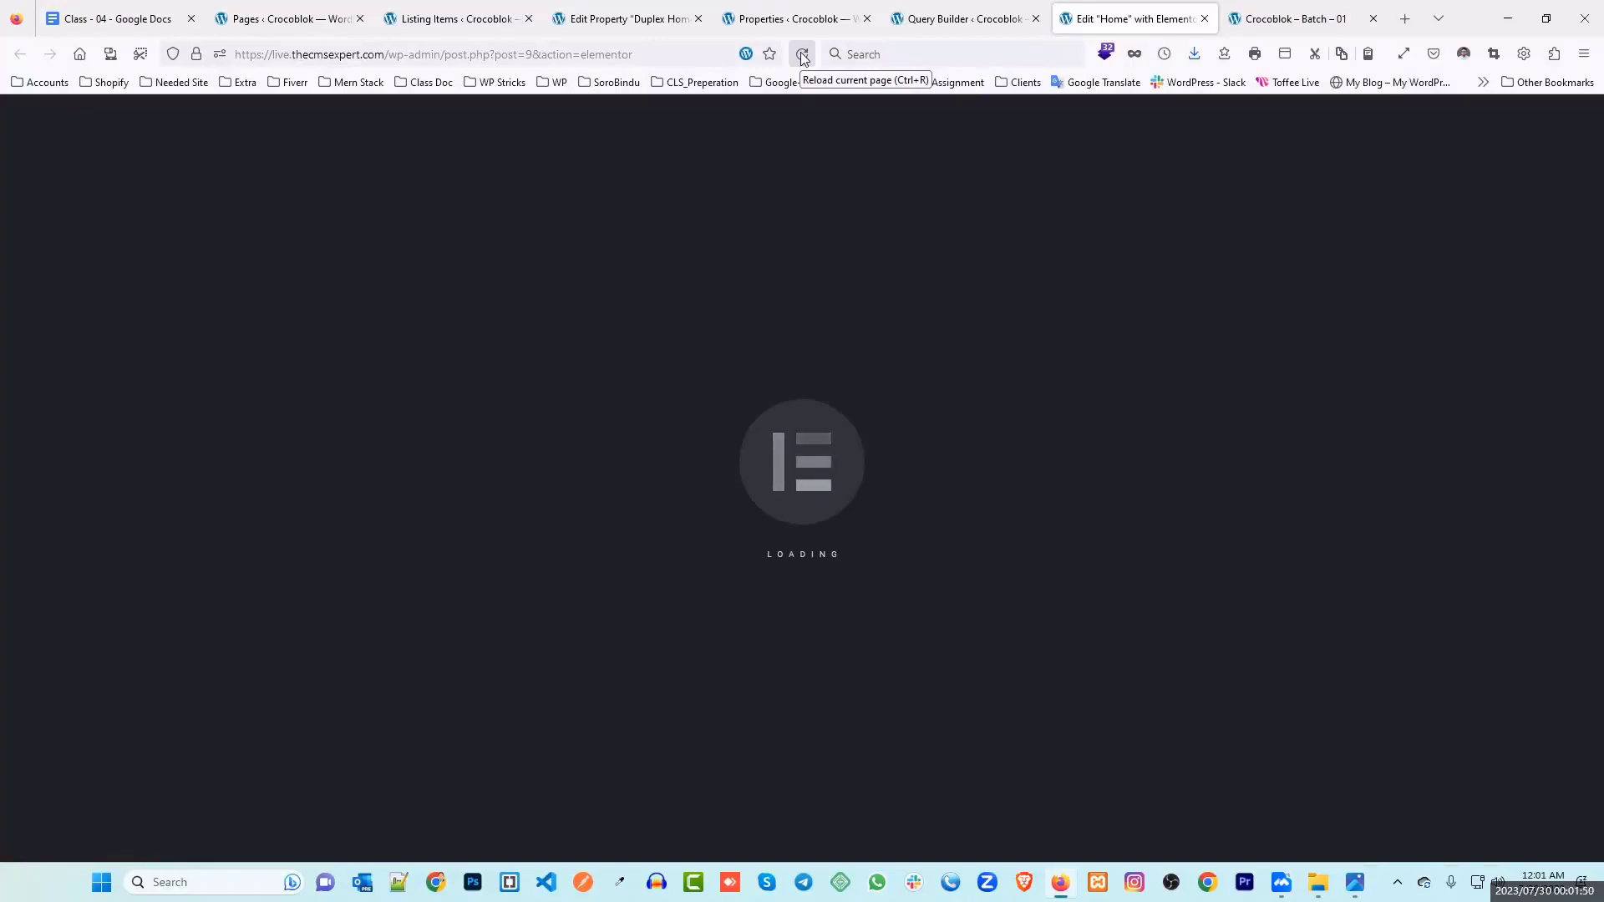
pyautogui.click(803, 55)
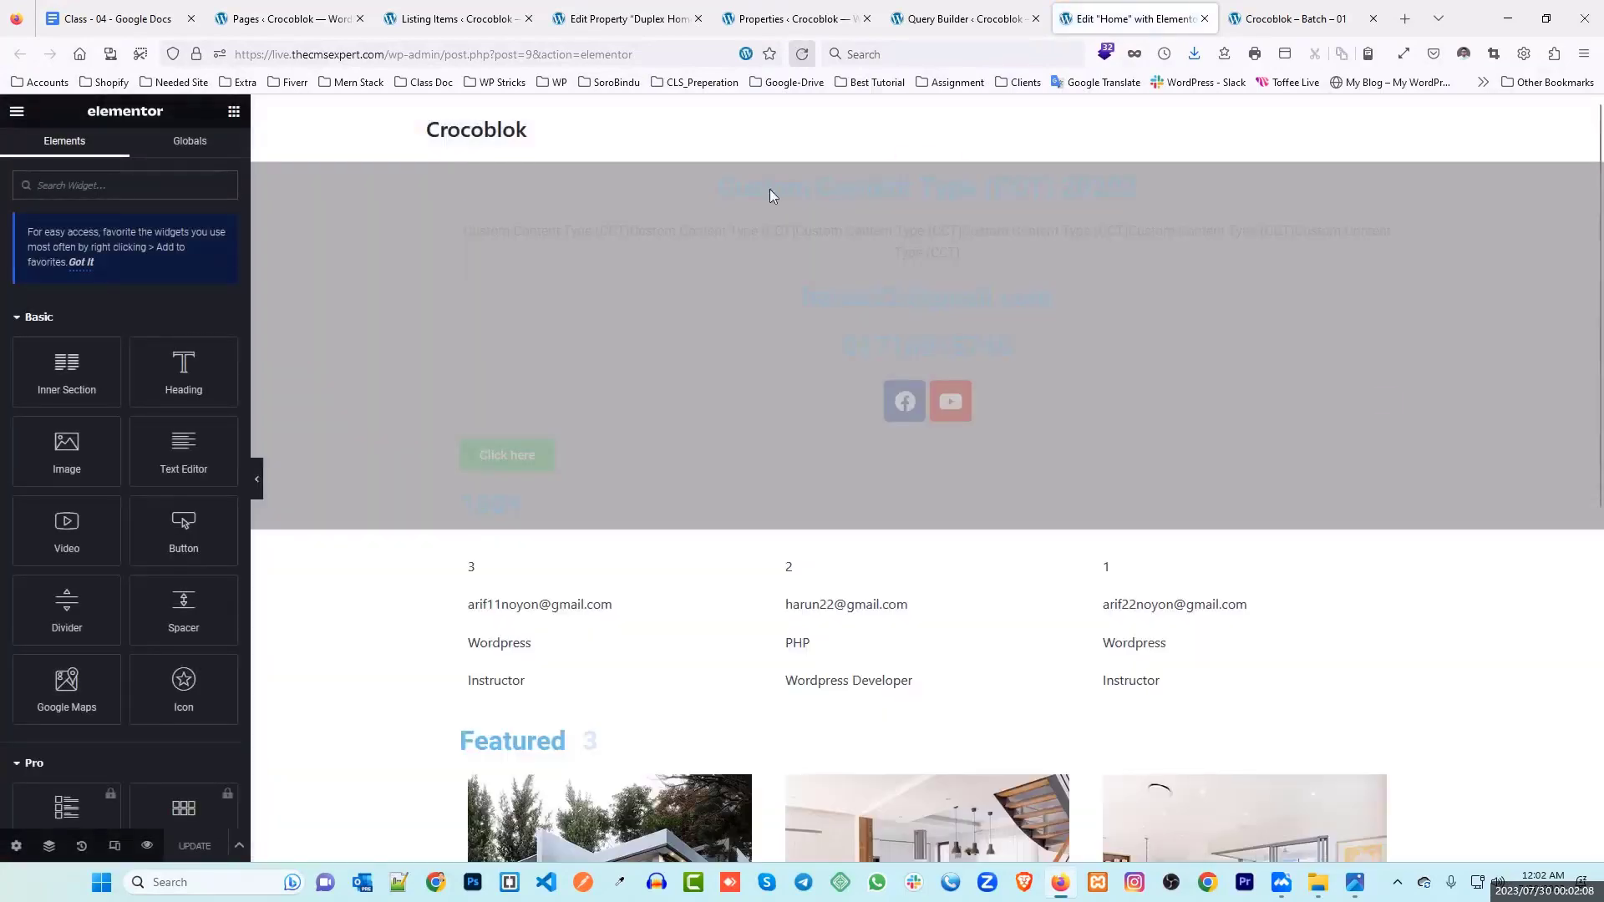
pyautogui.scroll(-7, 770, 196)
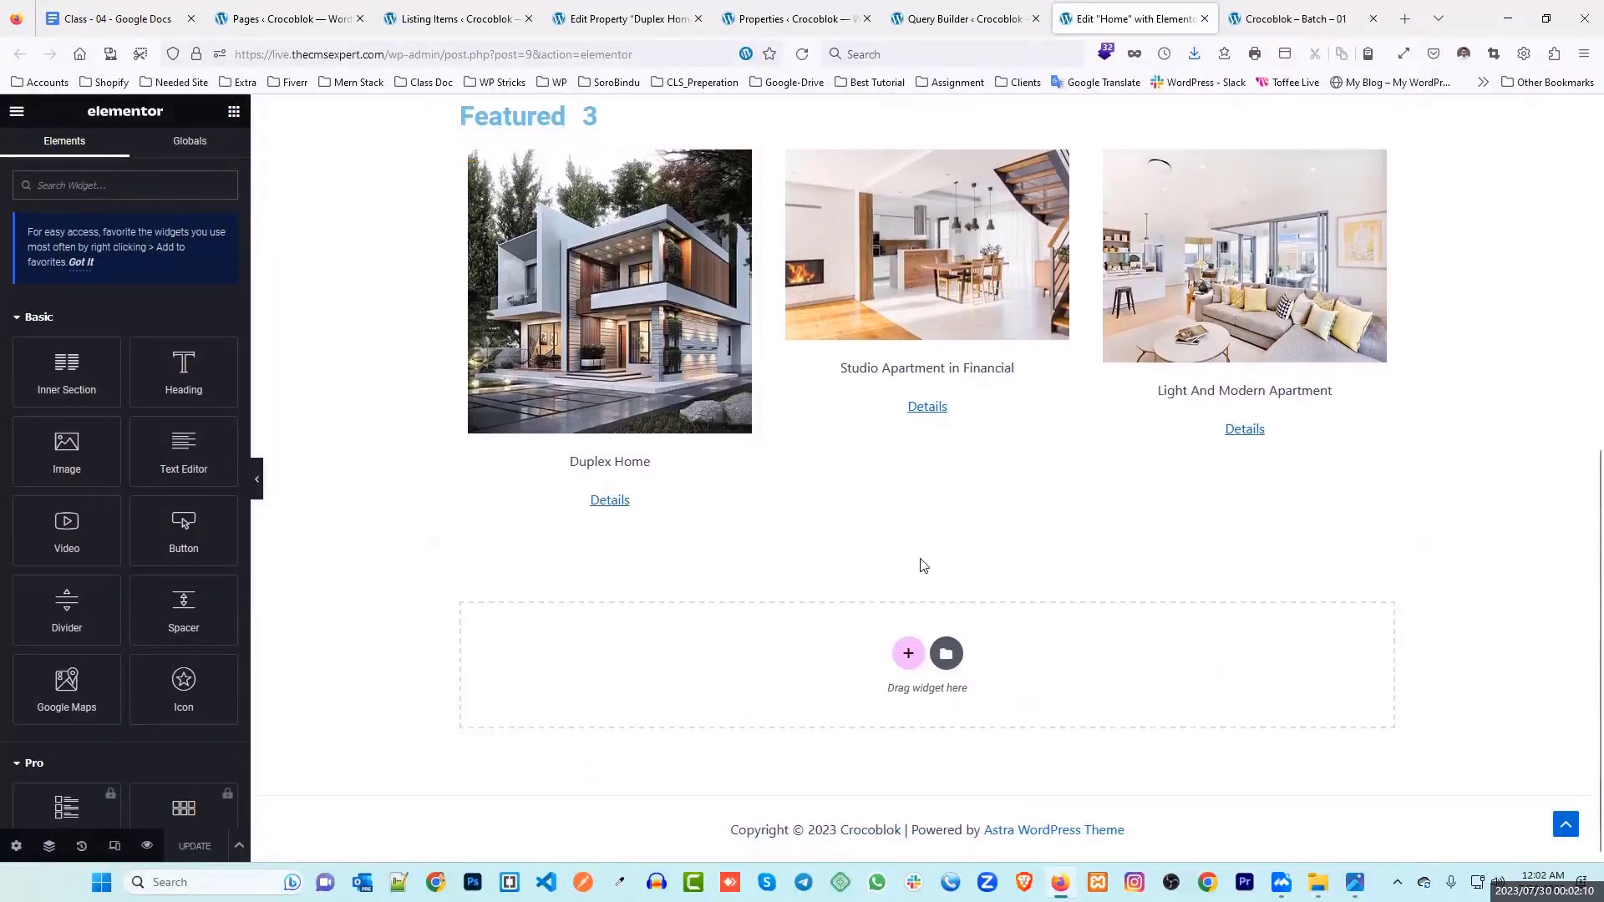
pyautogui.scroll(3, 766, 419)
pyautogui.scroll(-3, 923, 422)
# Step: Add a Counter widget below the Featured listing and set its animation duration to 500
pyautogui.write('cou')
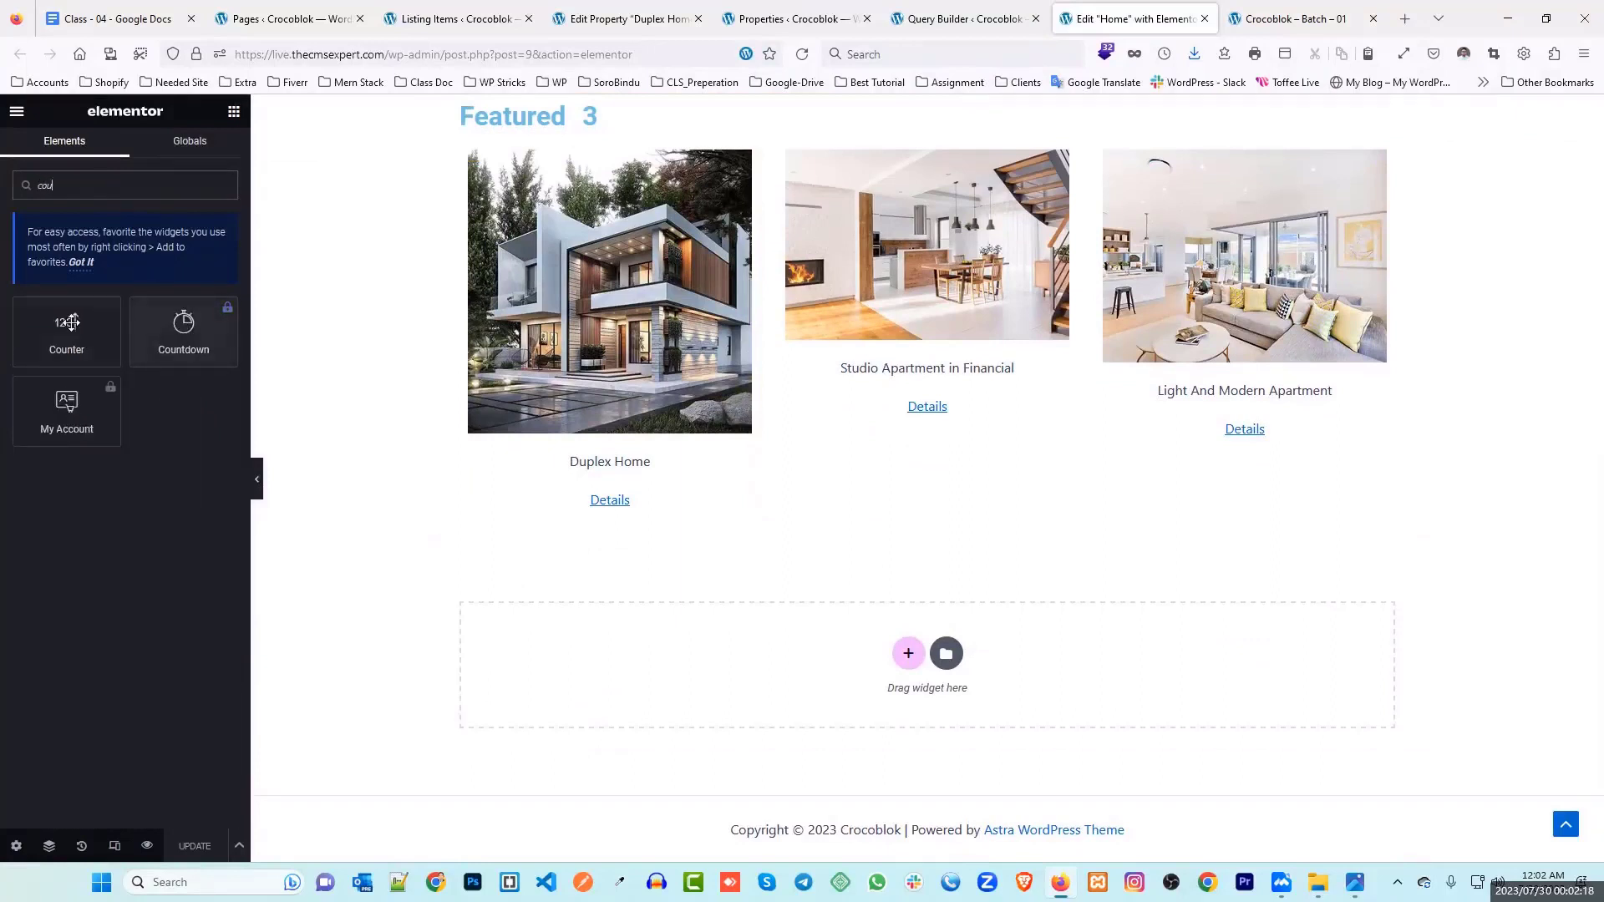
pyautogui.moveTo(71, 322); pyautogui.dragTo(885, 539)
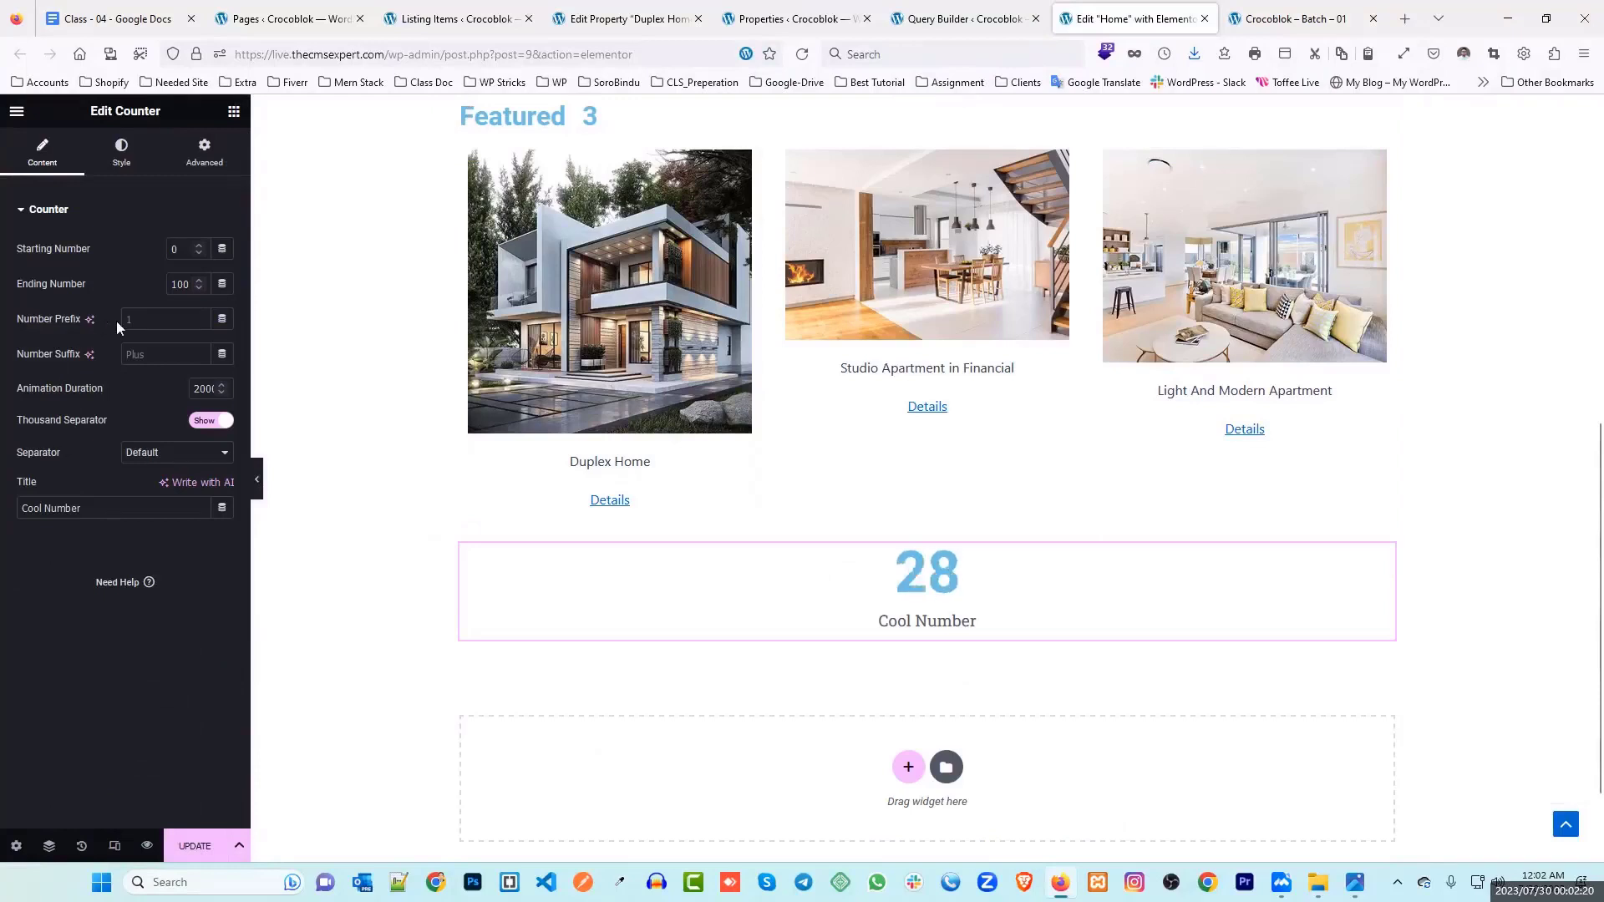
pyautogui.doubleClick(210, 388)
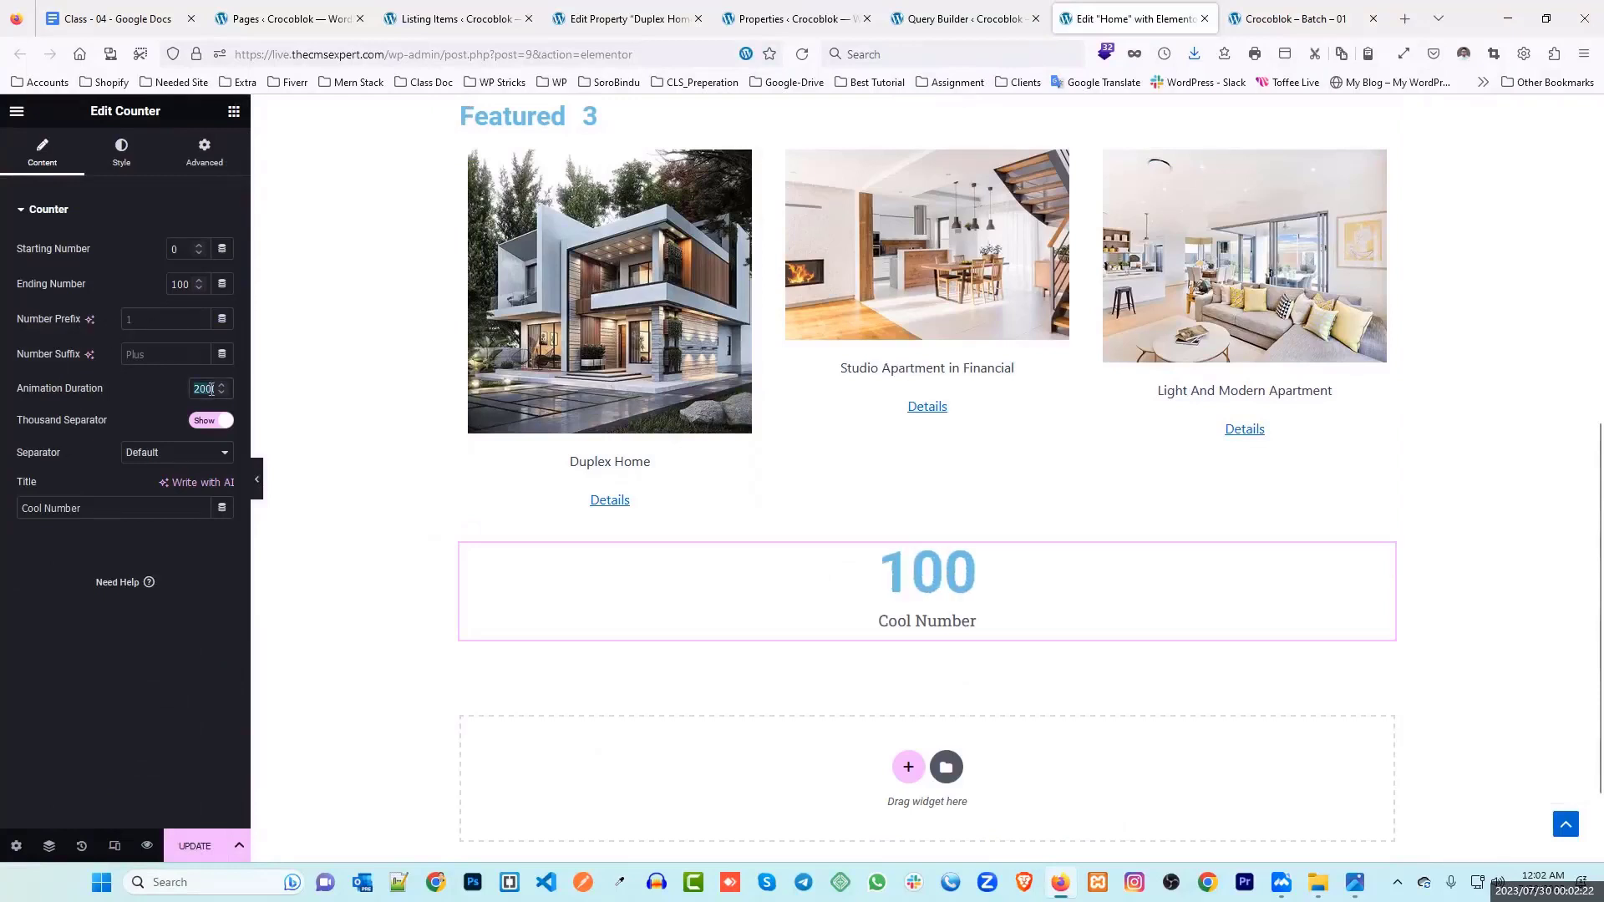
pyautogui.write('500')
# Step: Link the counter's ending number to JetEngine's Dynamic Function dynamic tag
pyautogui.click(222, 285)
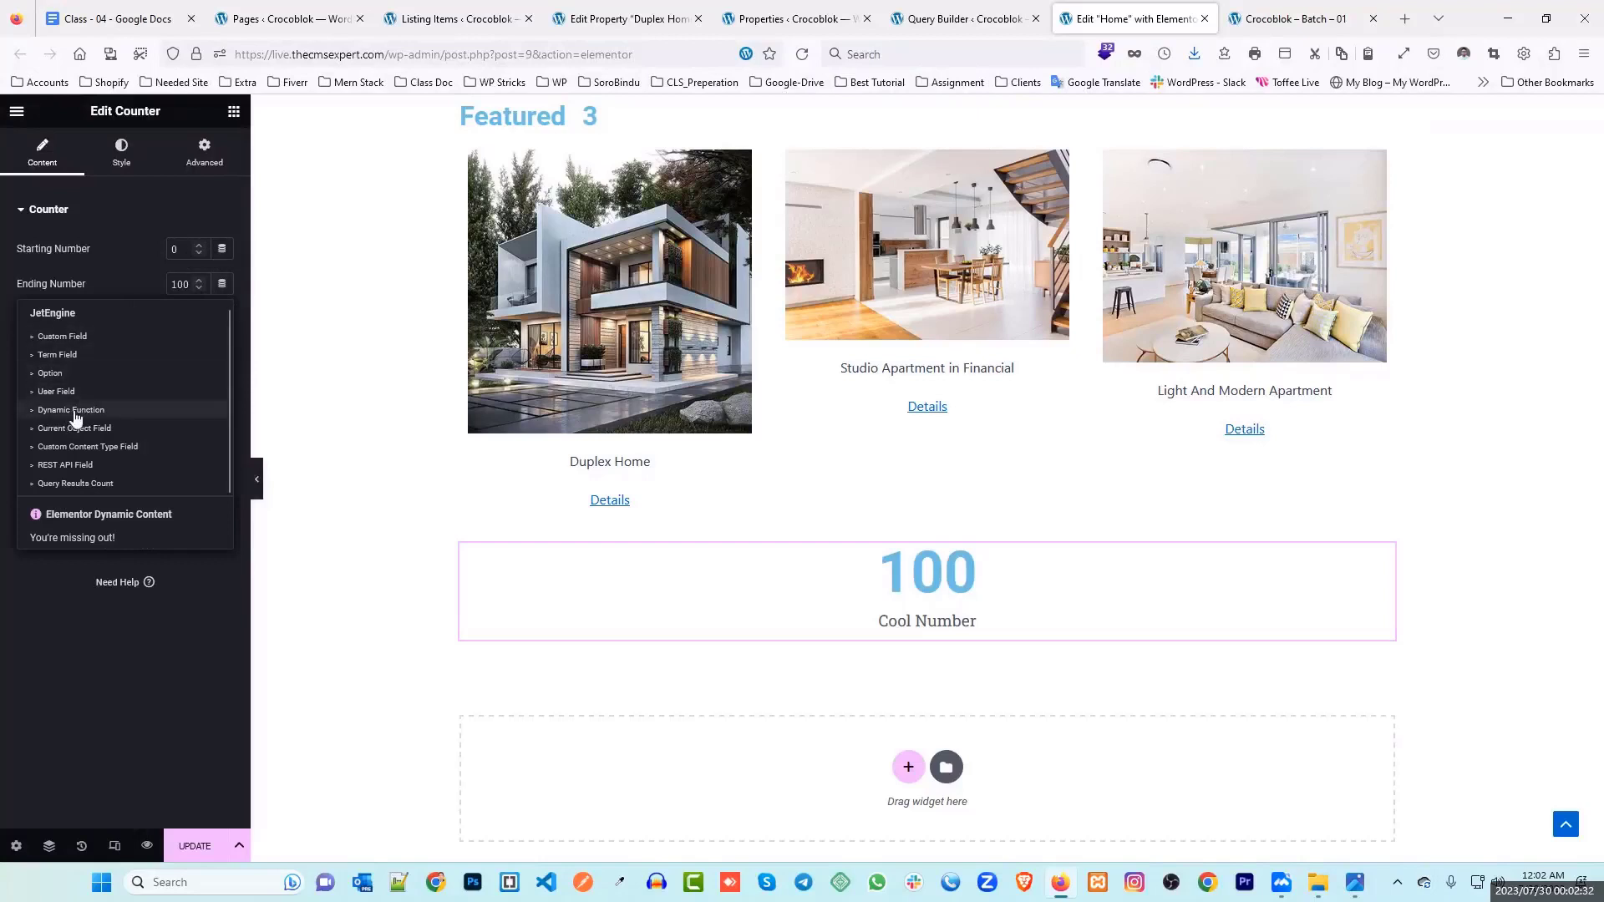
pyautogui.press('Escape')
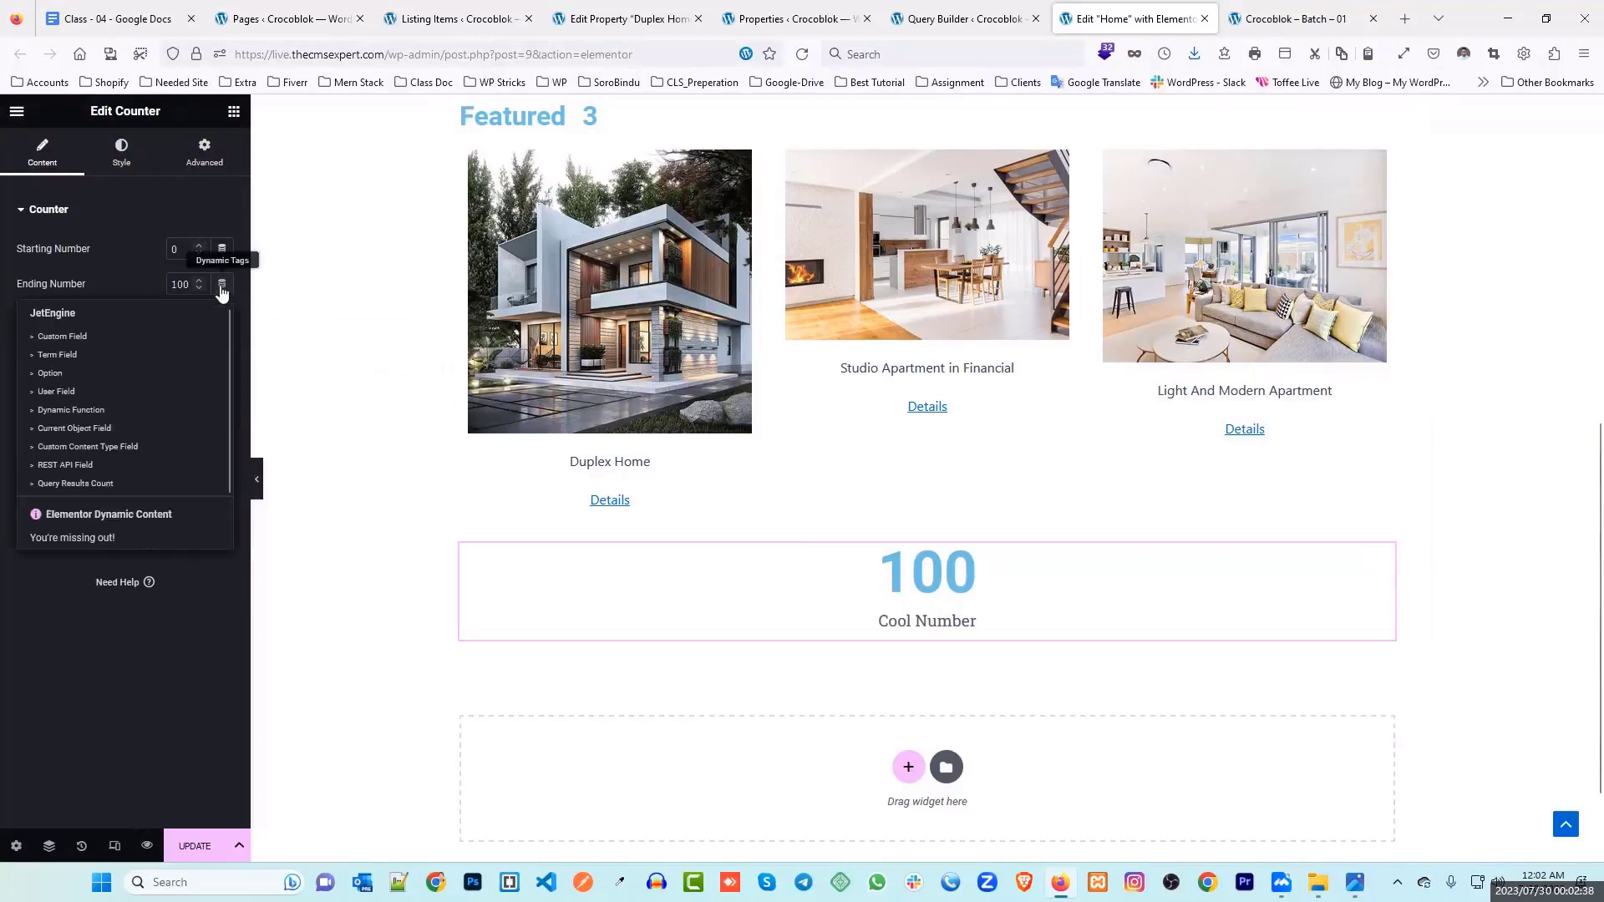
pyautogui.click(221, 286)
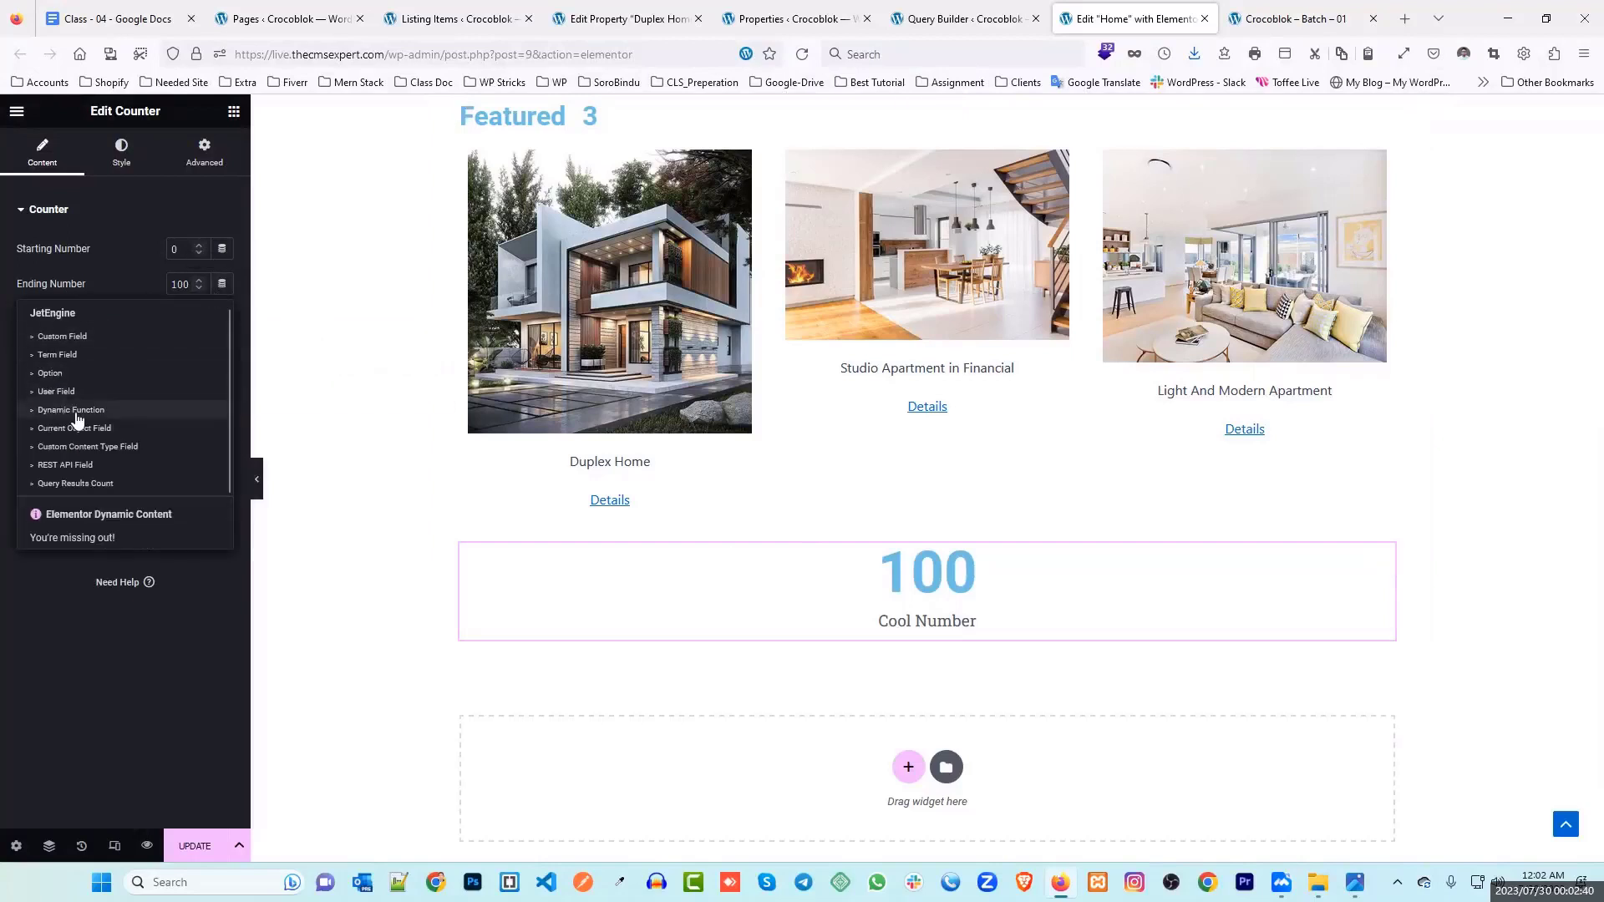
pyautogui.moveTo(93, 421)
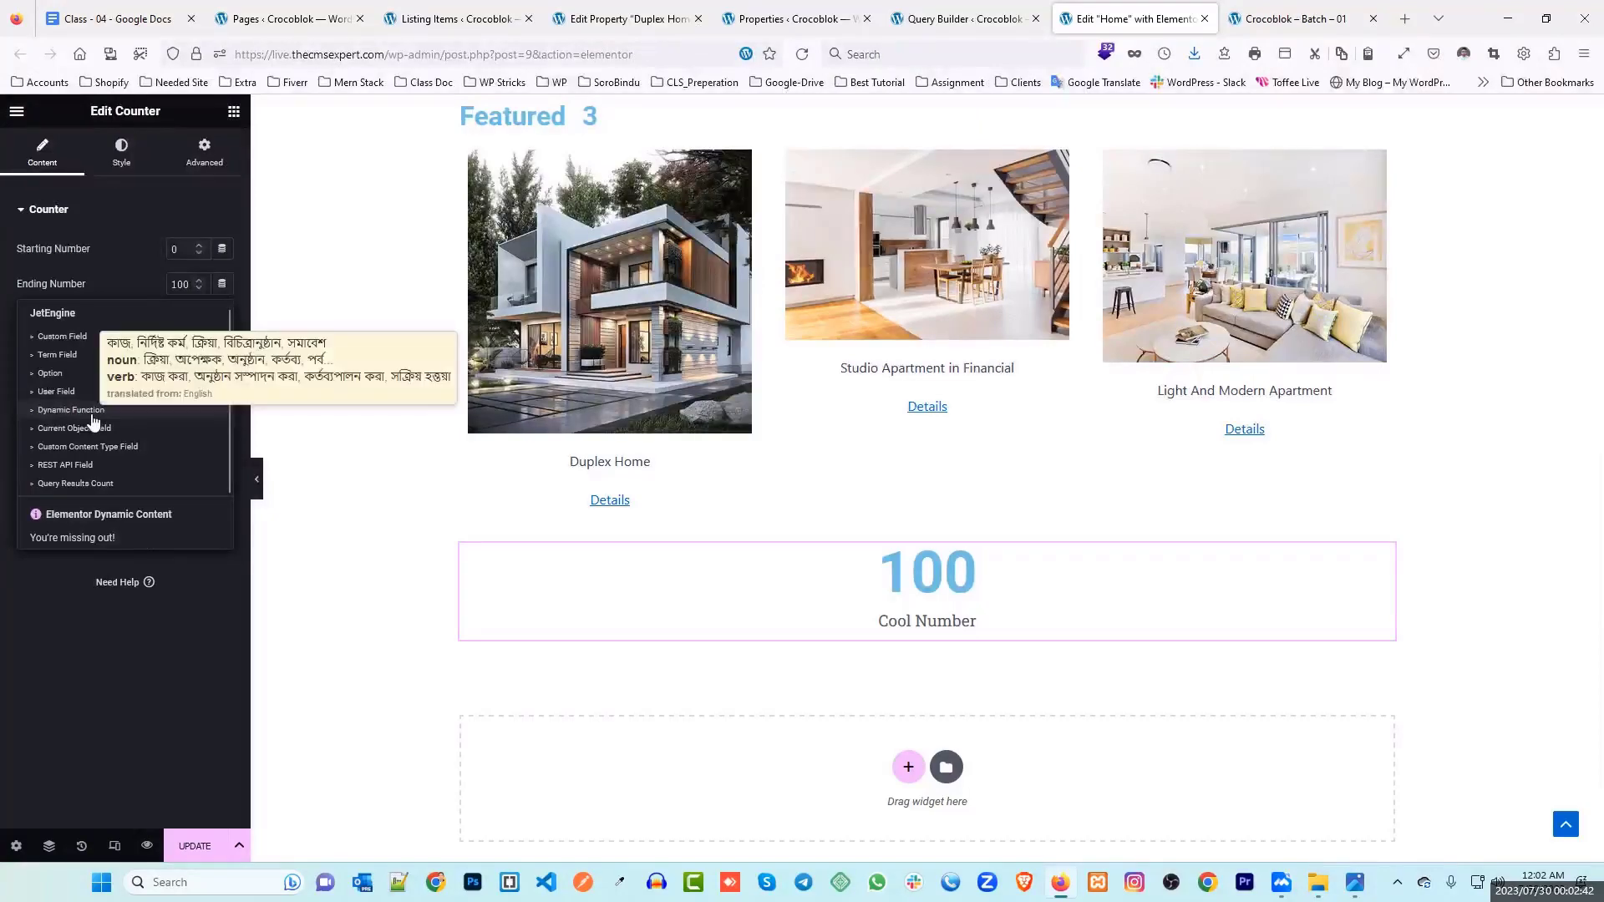
pyautogui.hotkey('ctrl', '+')
pyautogui.hotkey('ctrl', '+')
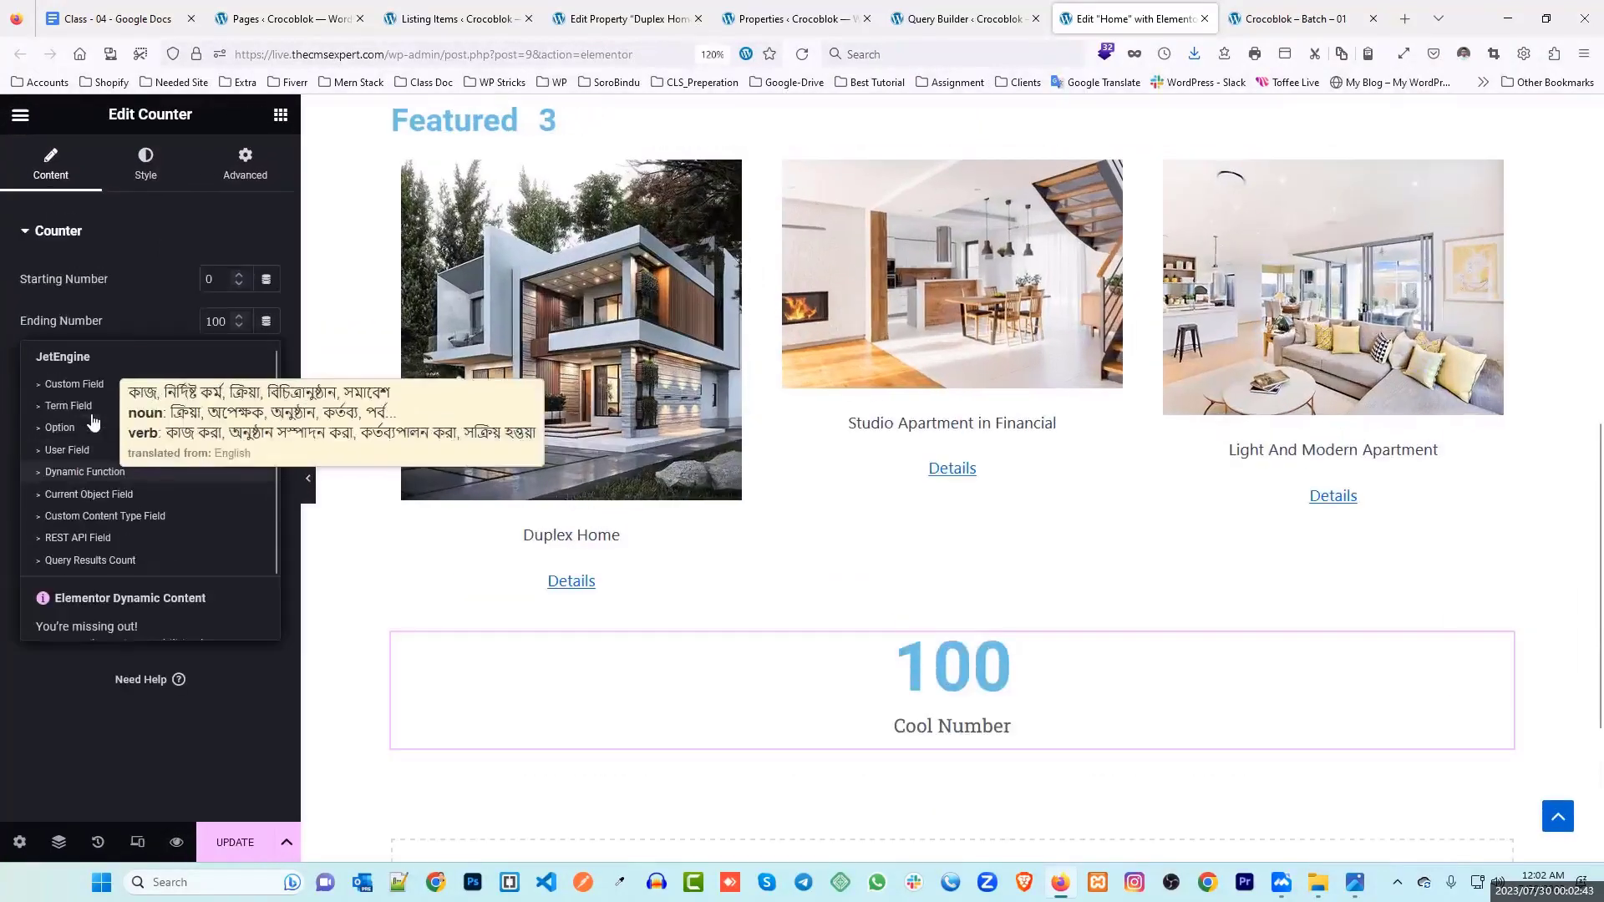
pyautogui.click(99, 473)
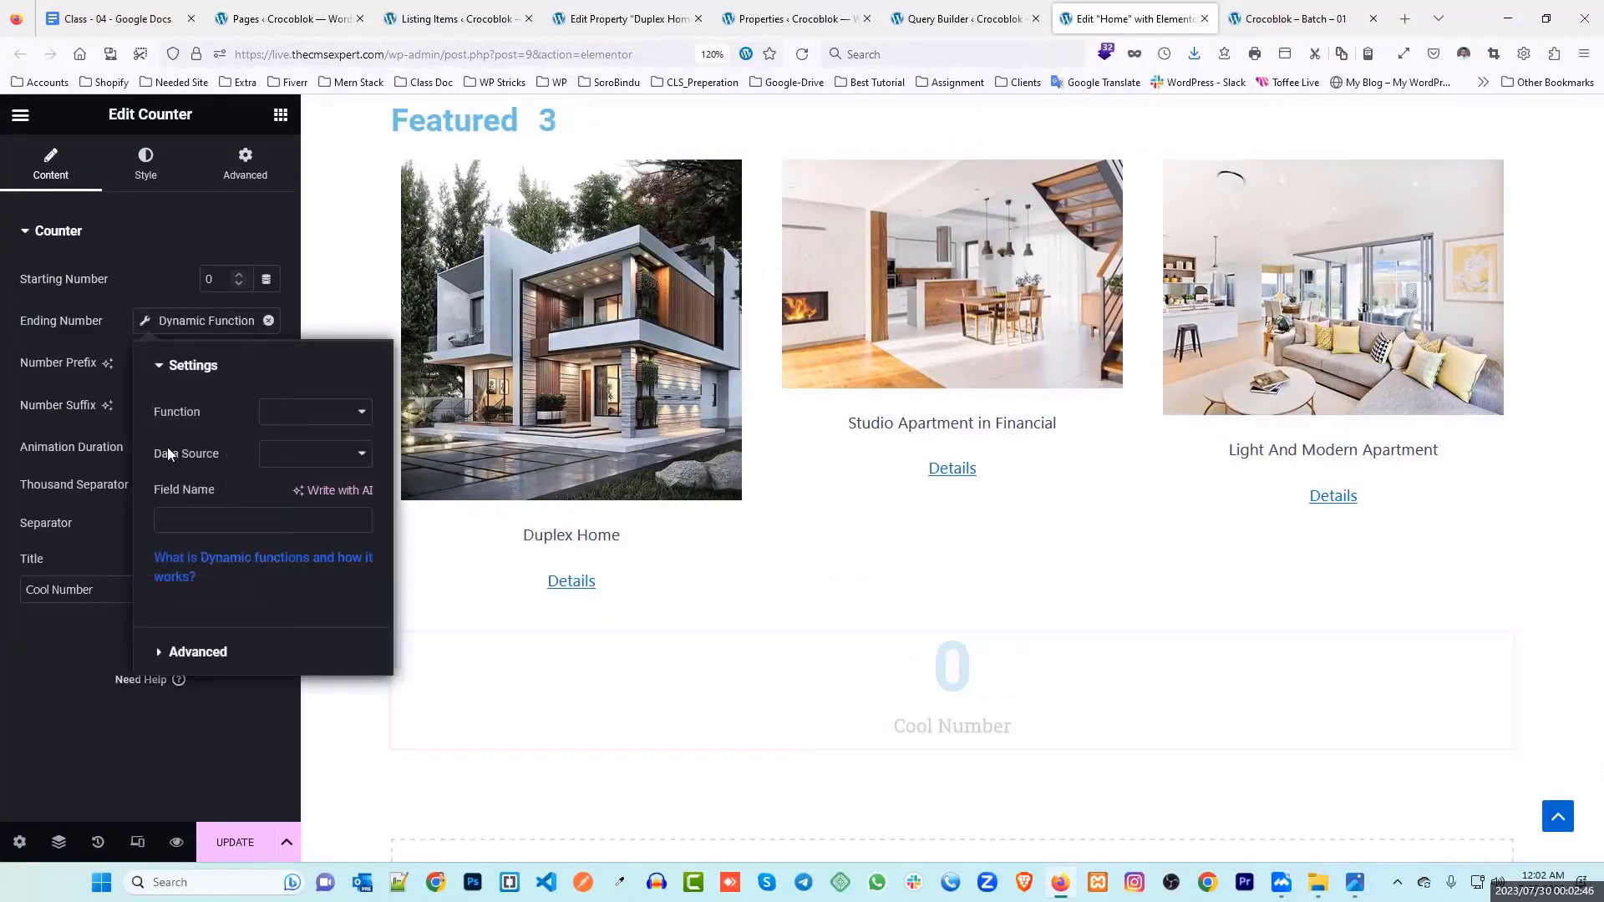
# Step: Try Summed value as the ending number's dynamic function and check its data source options
pyautogui.click(322, 412)
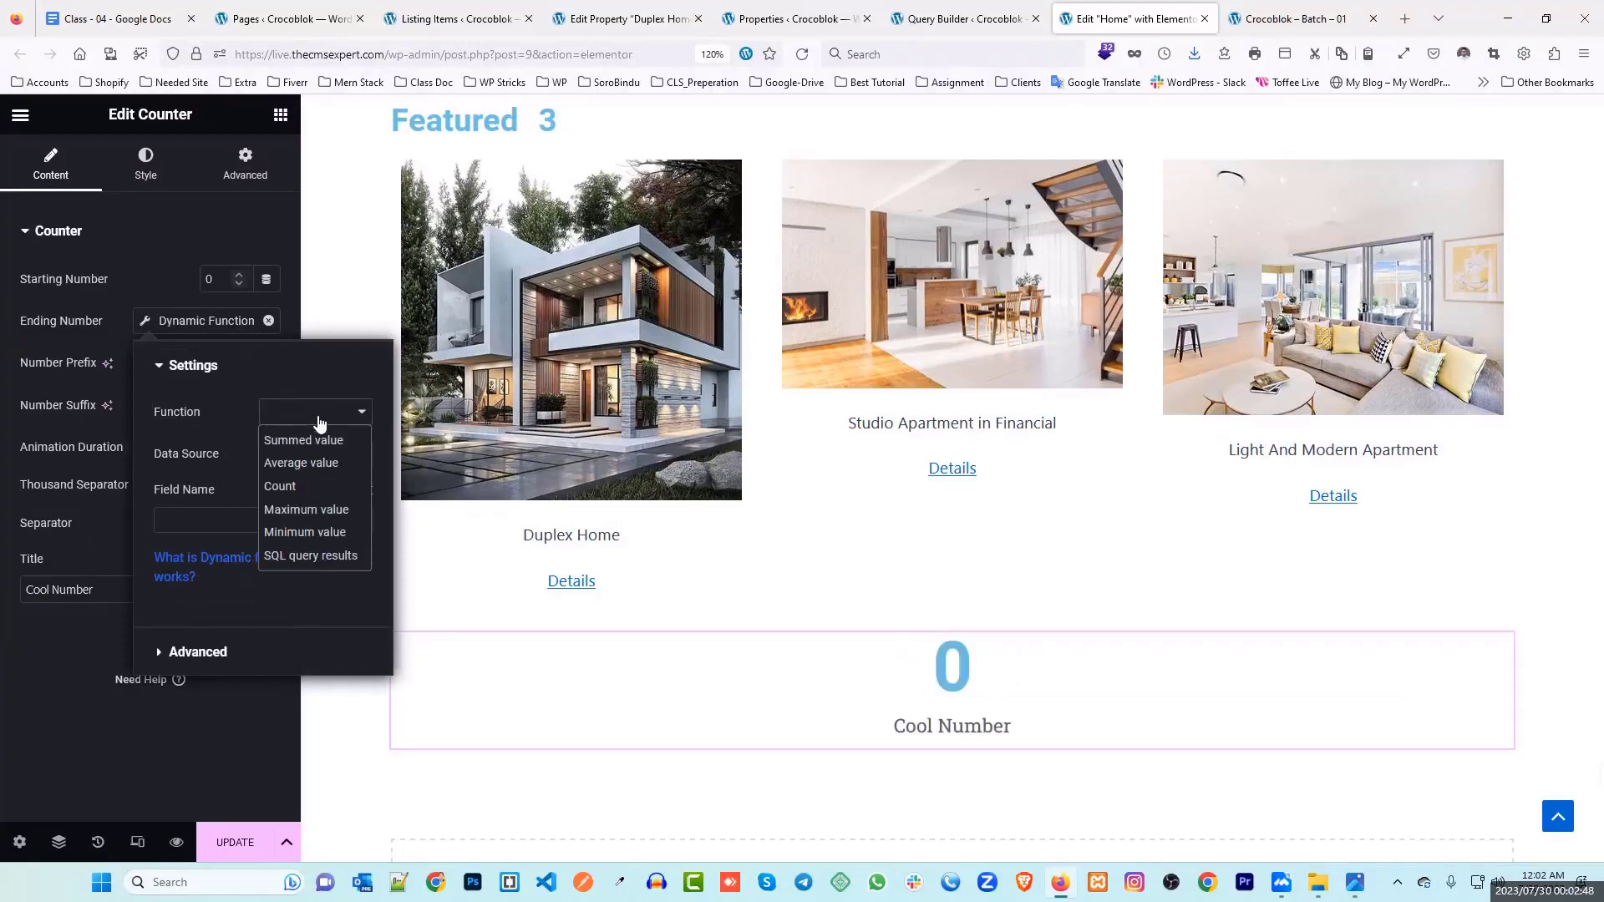
pyautogui.click(332, 441)
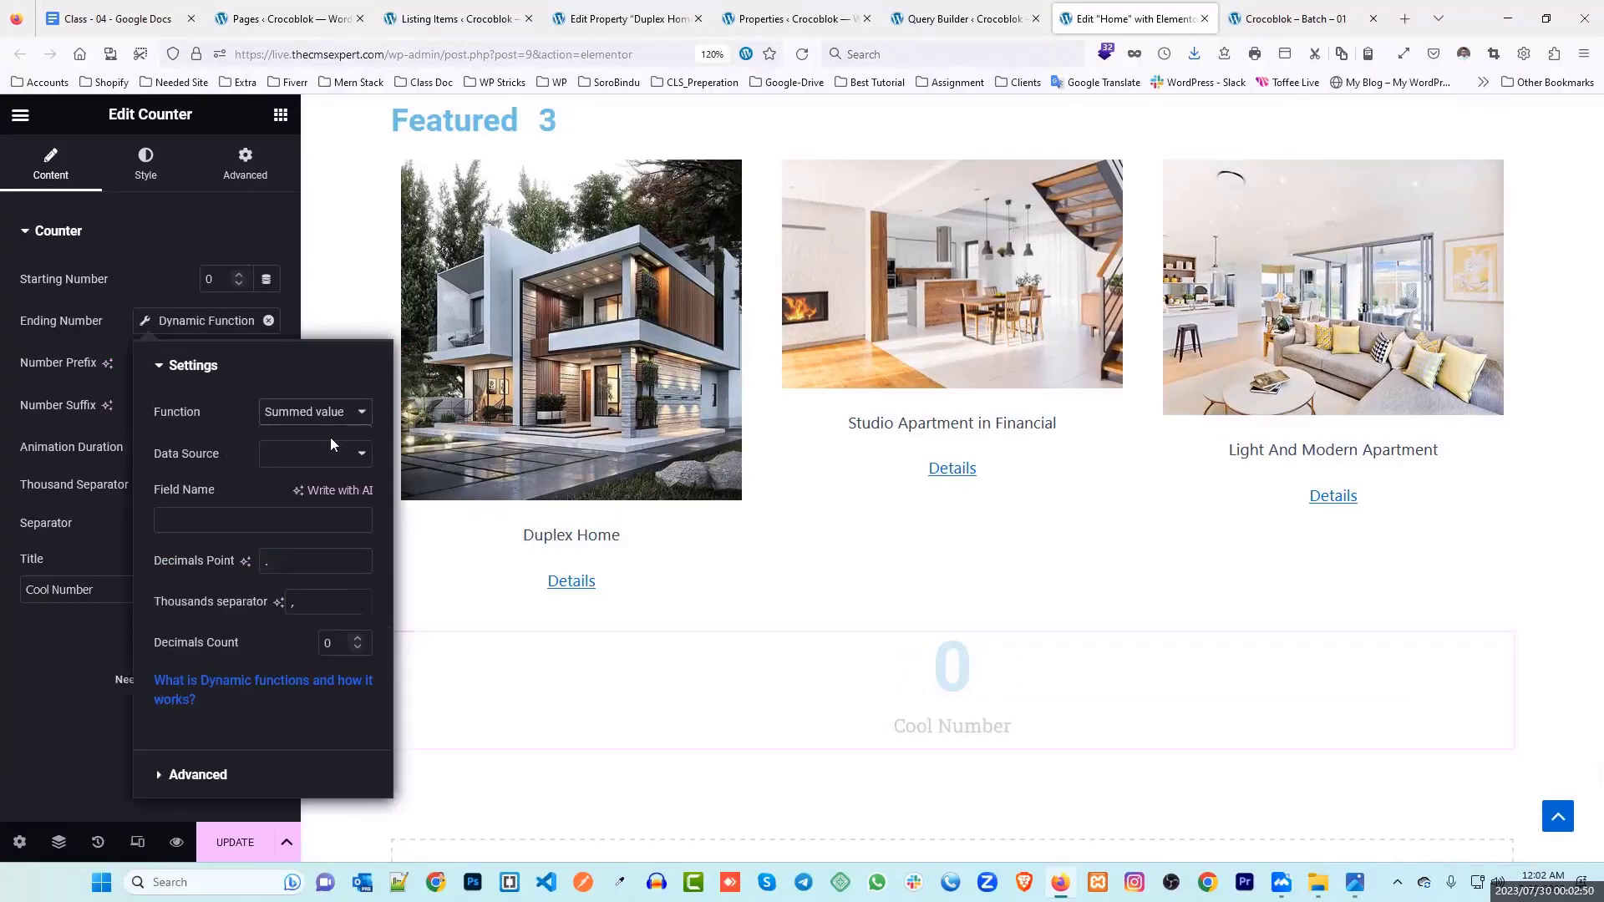
pyautogui.click(297, 458)
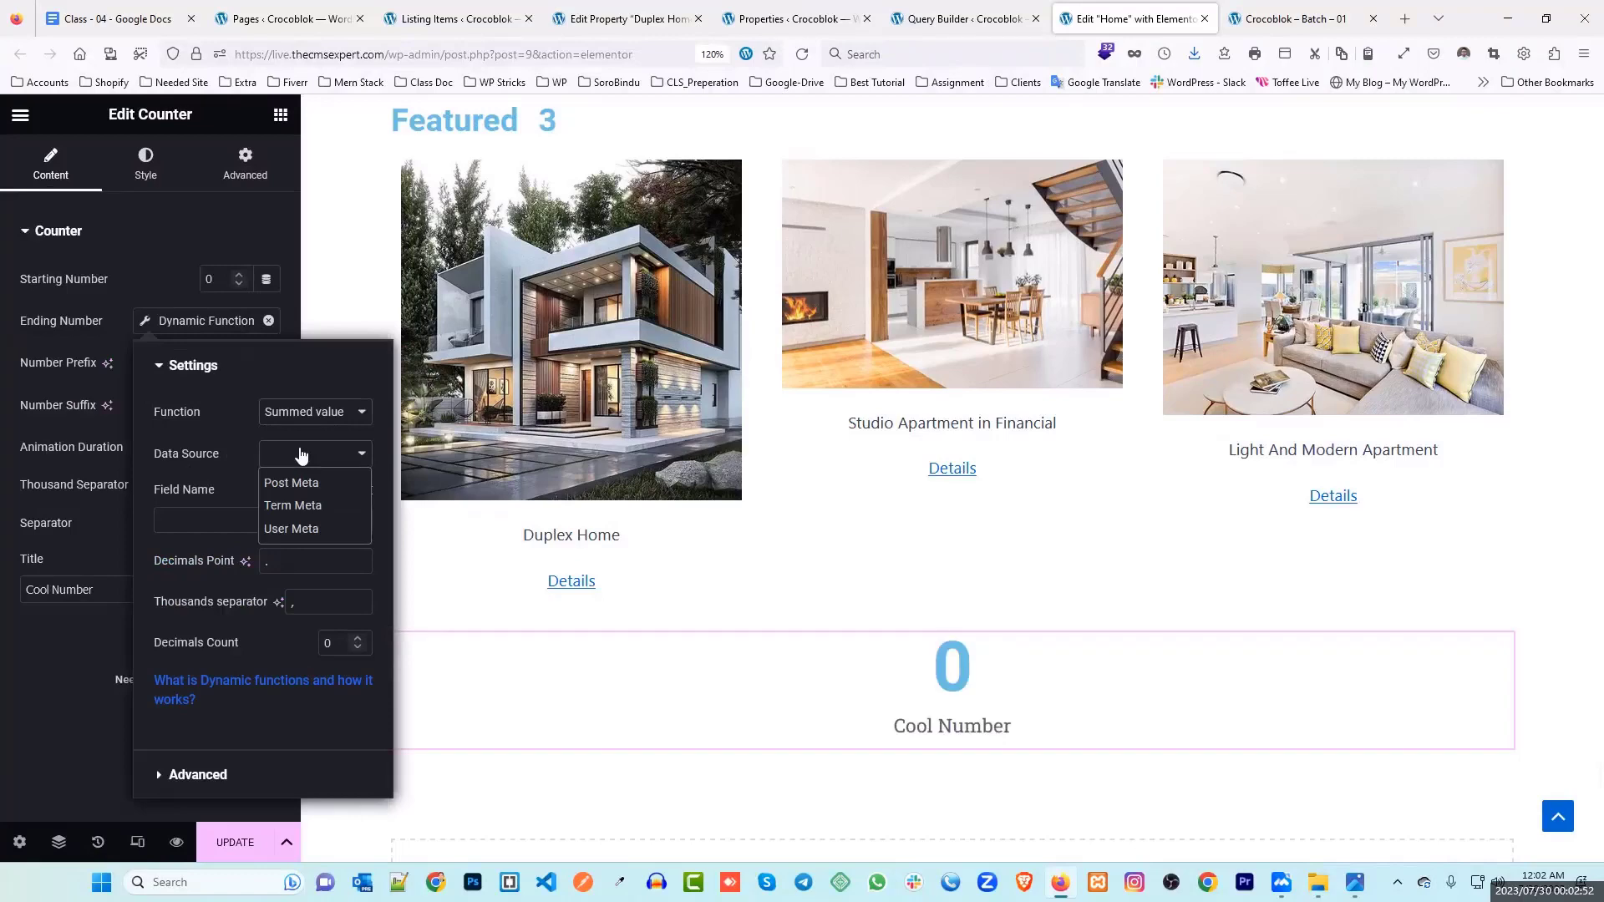
pyautogui.click(300, 454)
pyautogui.click(301, 423)
pyautogui.click(167, 365)
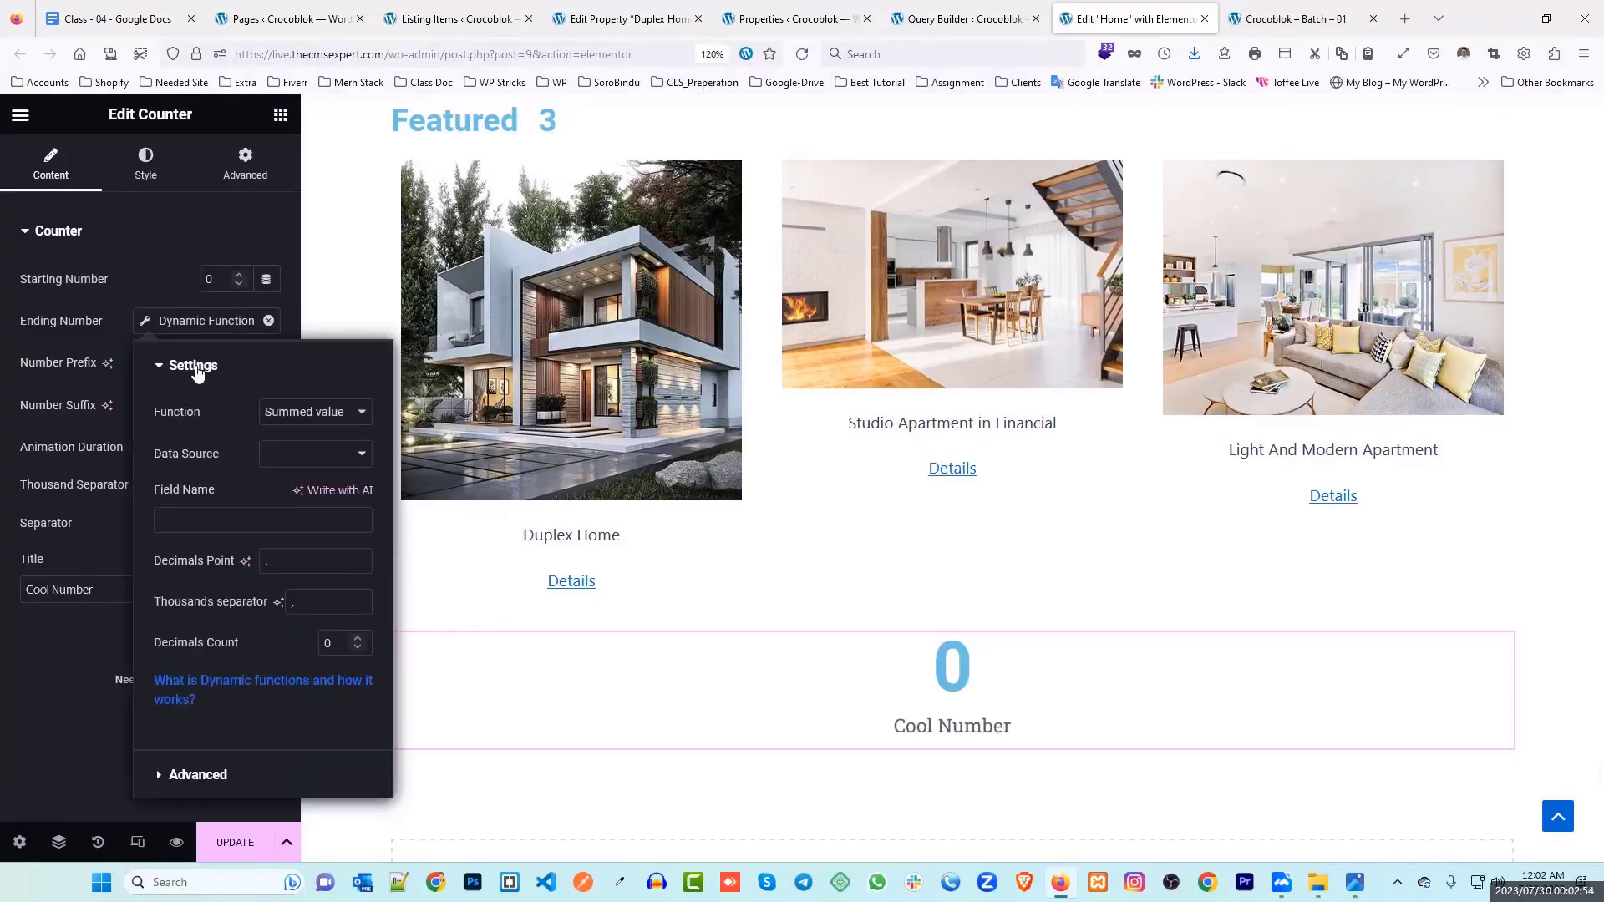
# Step: Set the ending number's dynamic function to SQL query results with the query column term_taxonomy.count, and update the page
pyautogui.click(314, 412)
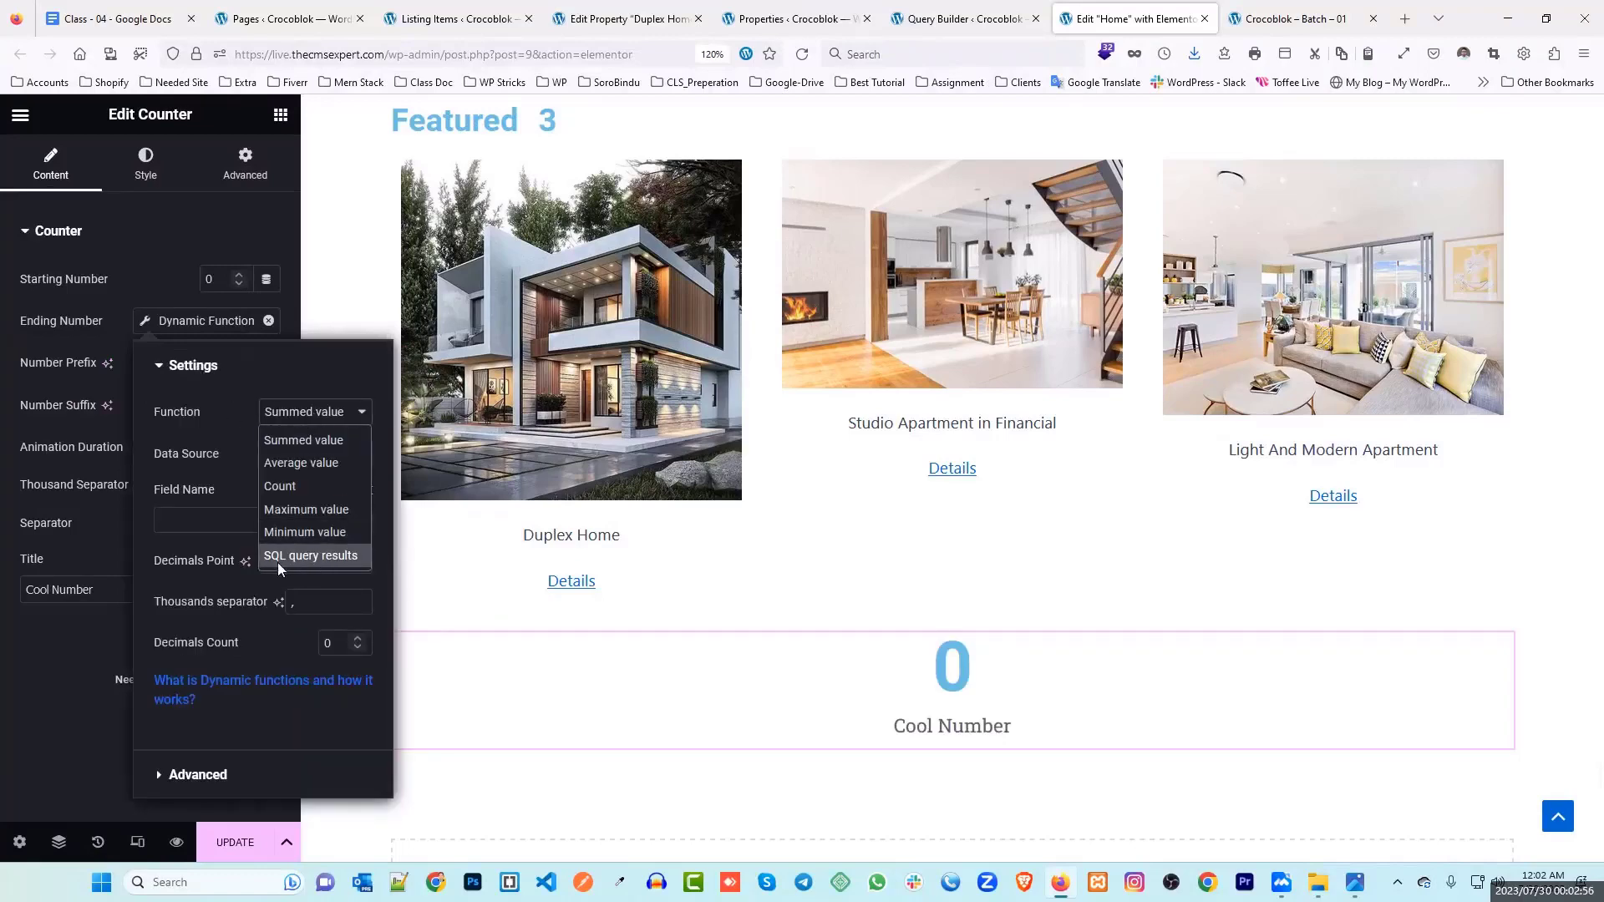
pyautogui.click(322, 556)
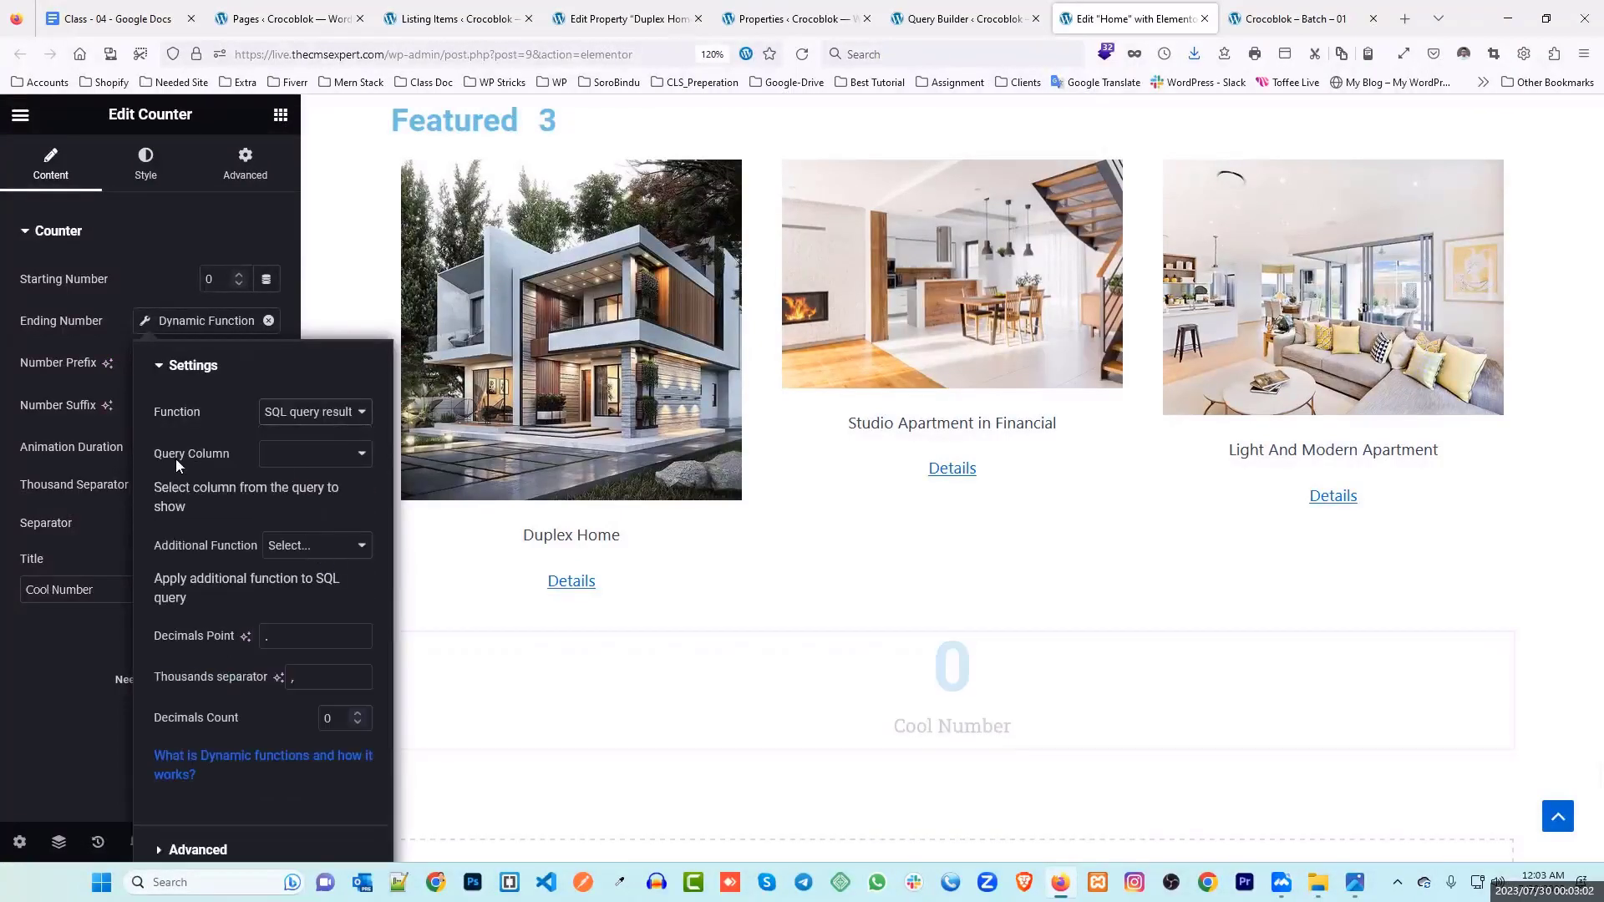
pyautogui.click(310, 459)
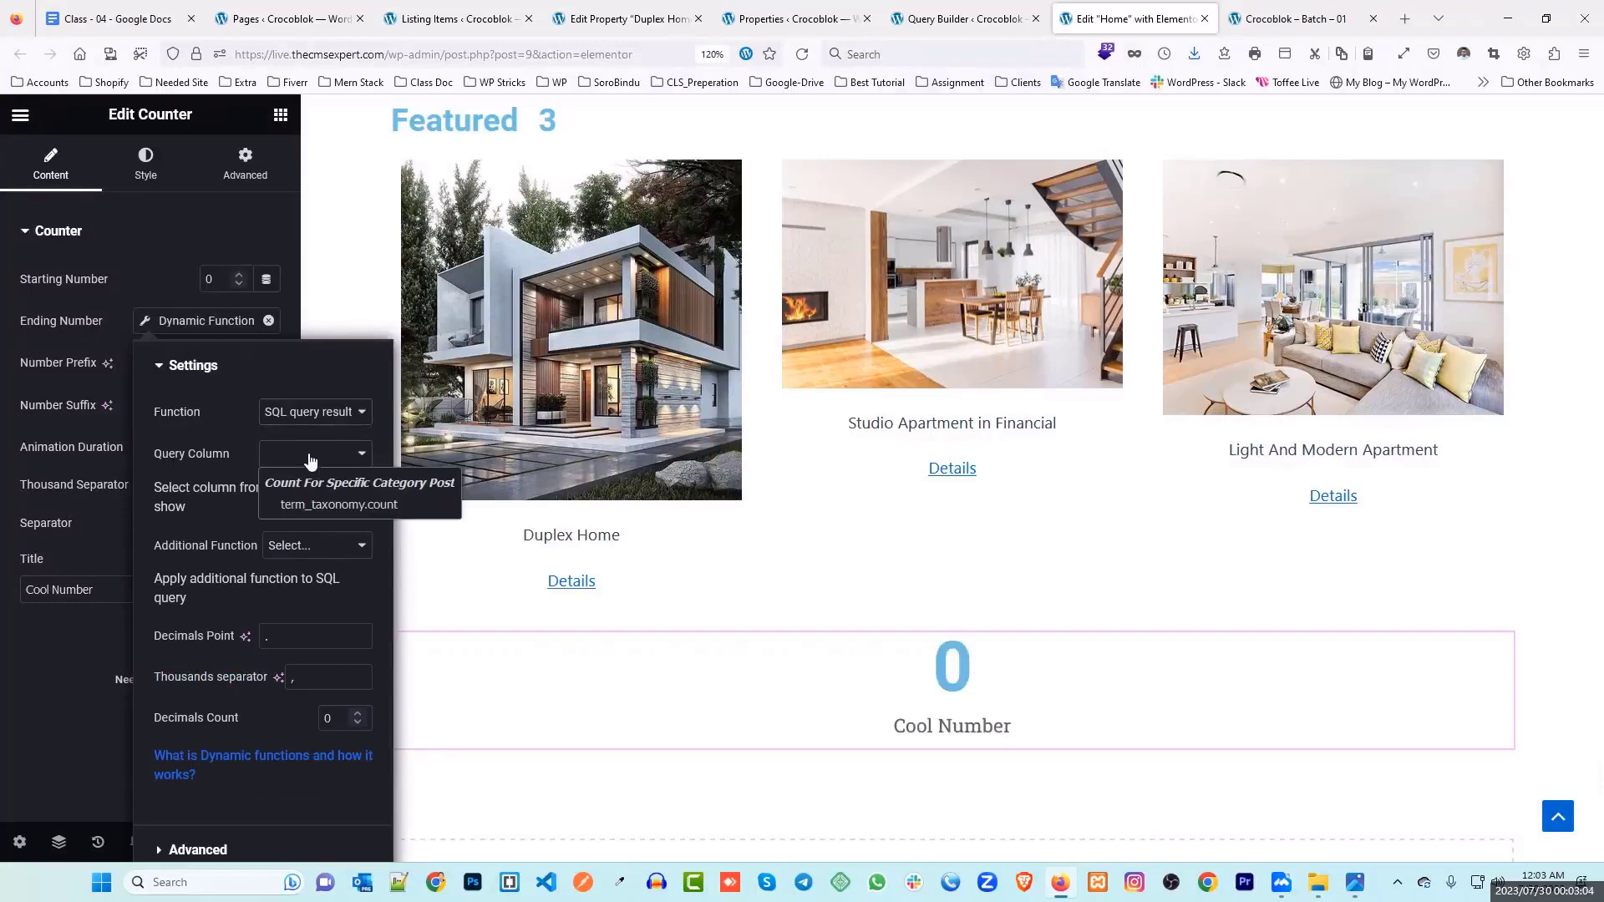
pyautogui.click(348, 504)
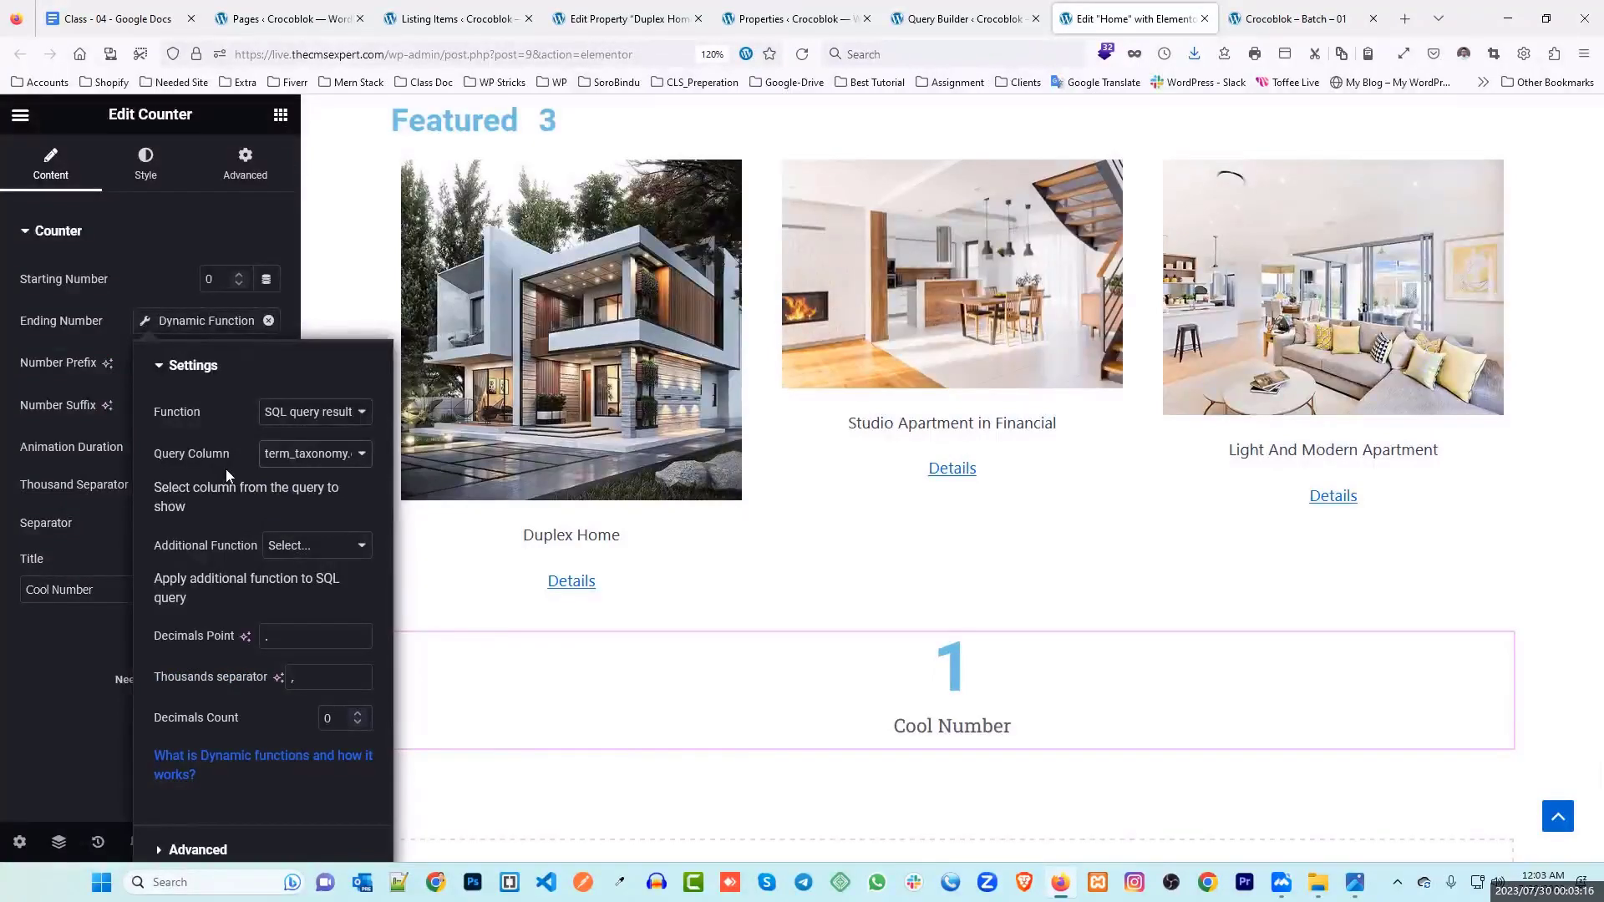
pyautogui.click(124, 269)
pyautogui.click(238, 841)
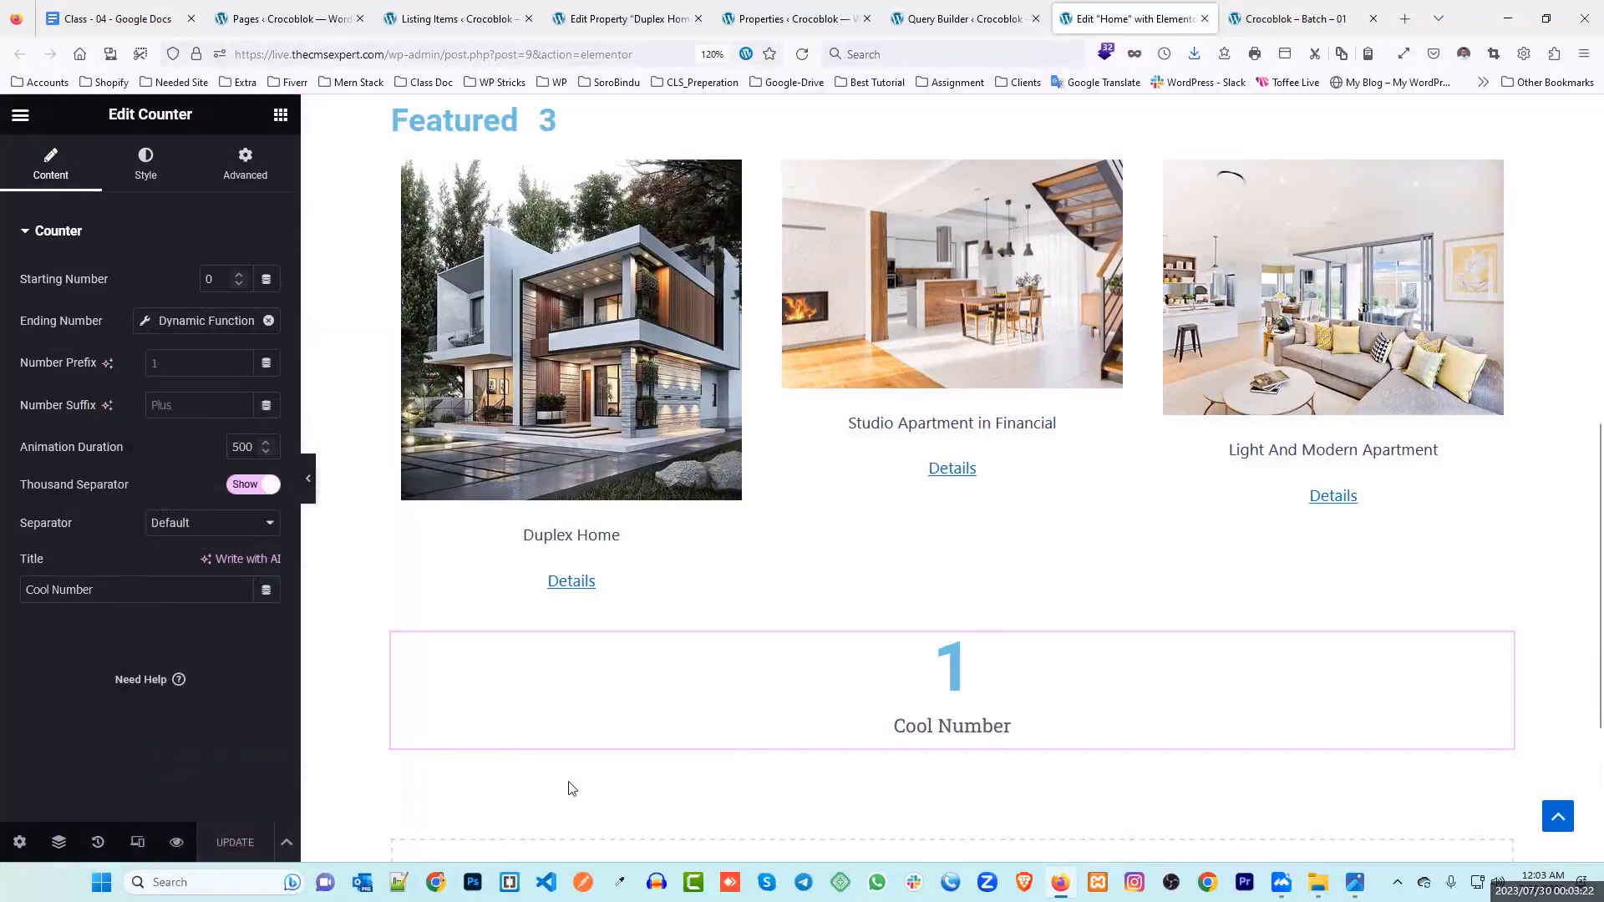
# Step: Change the counter's title to Office and update the page
pyautogui.moveTo(117, 589); pyautogui.dragTo(15, 593)
pyautogui.write('Office')
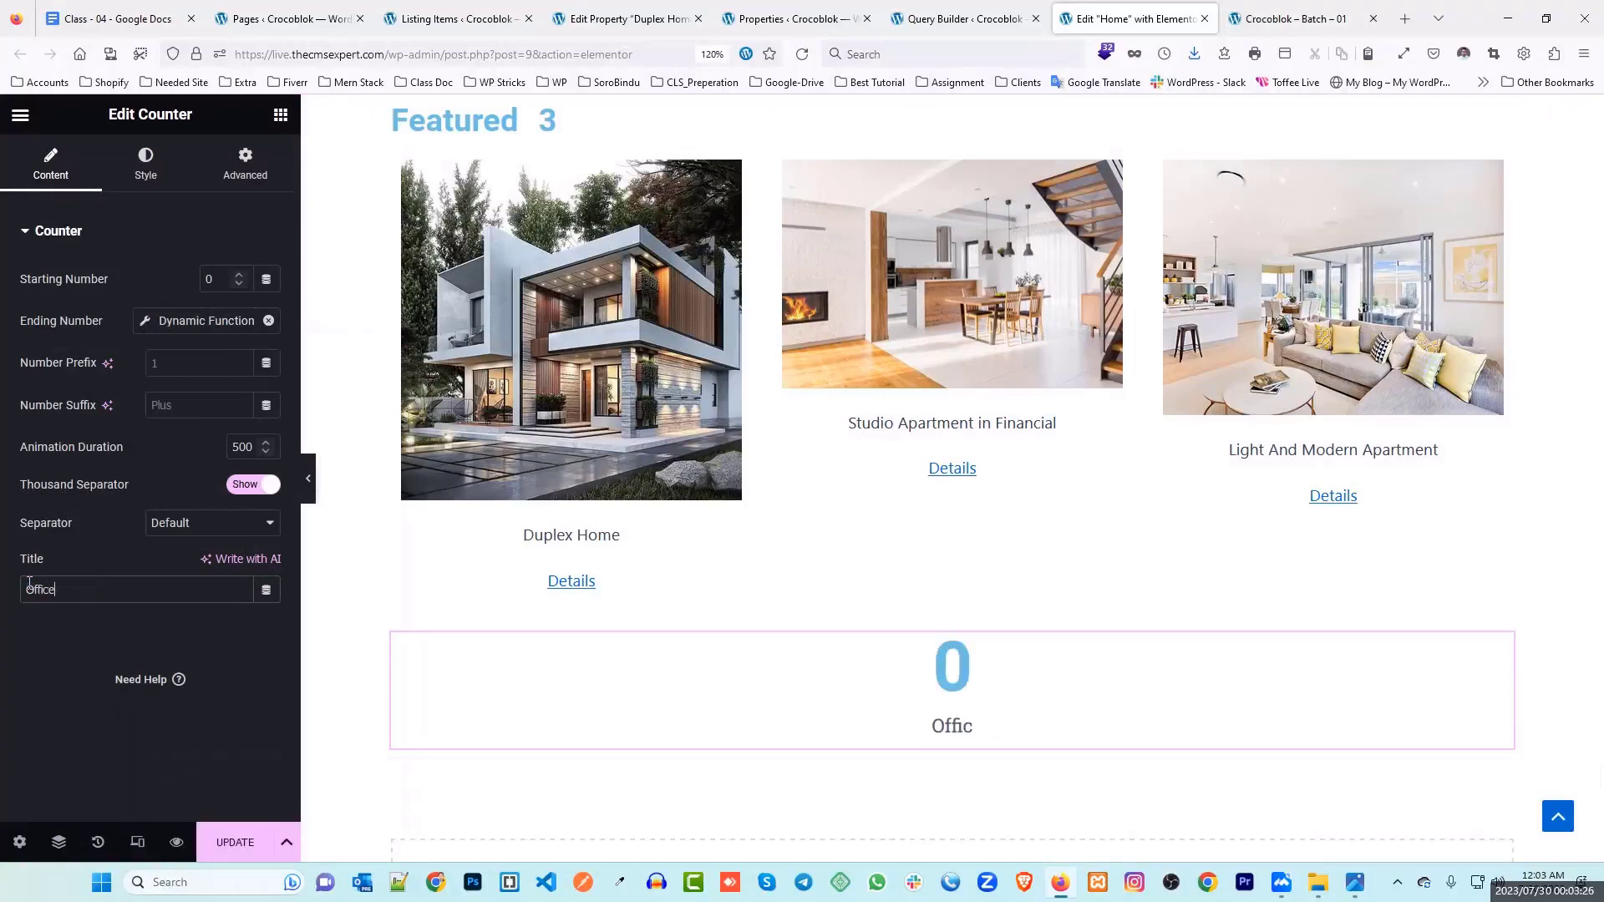
pyautogui.click(232, 841)
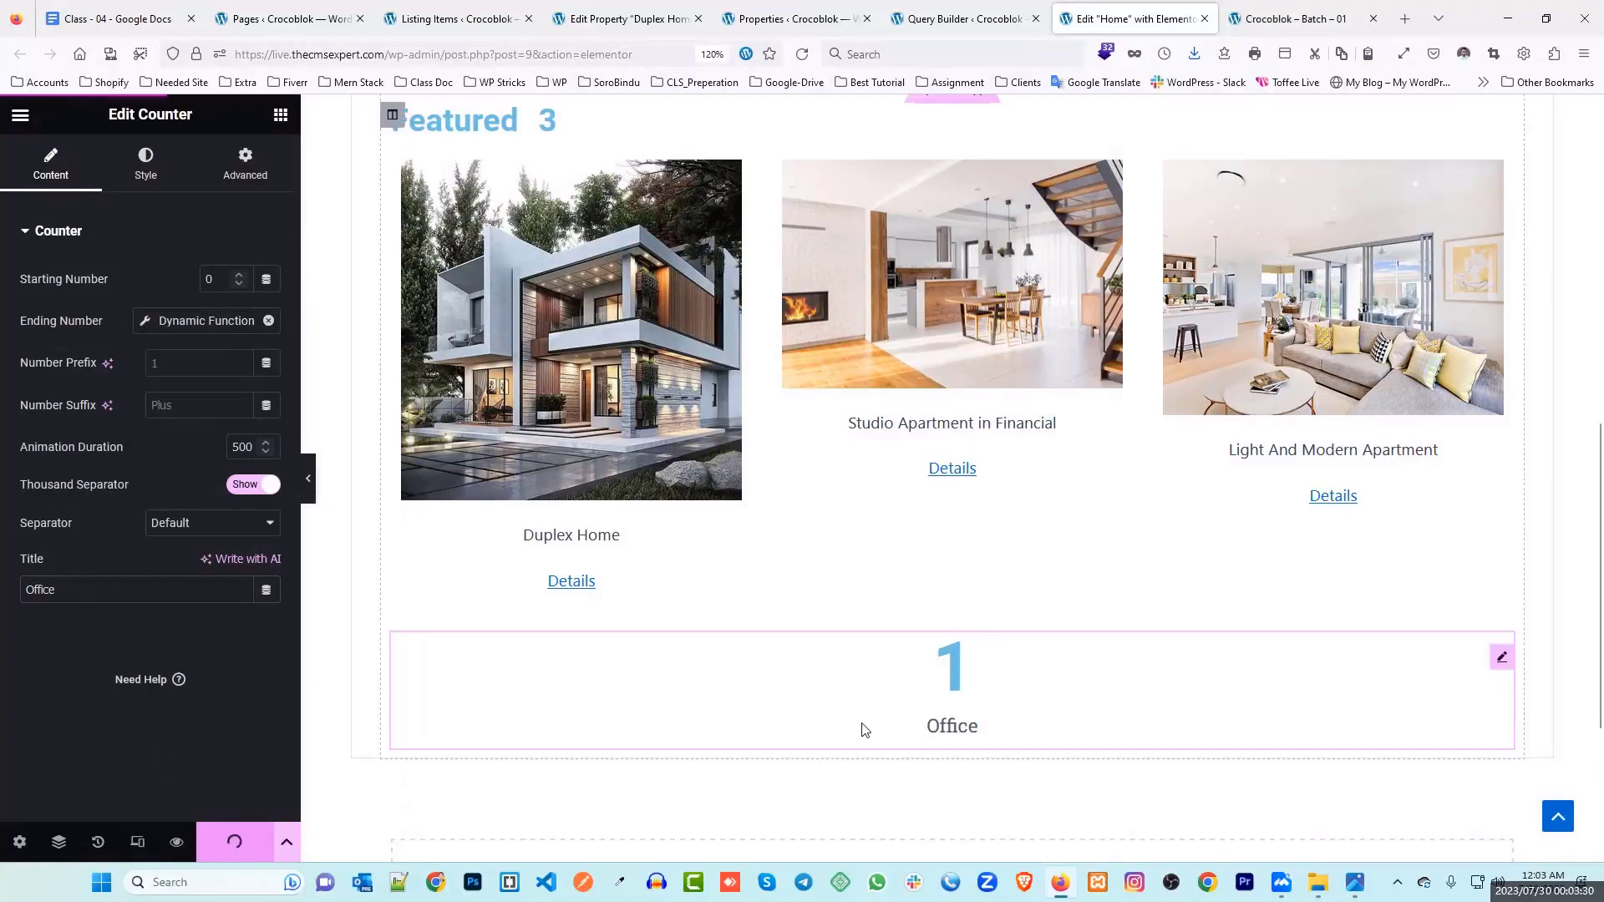
# Step: Switch the Duplex Home property's type from Apartment to Office and update the property
pyautogui.click(620, 15)
pyautogui.scroll(-5, 1379, 376)
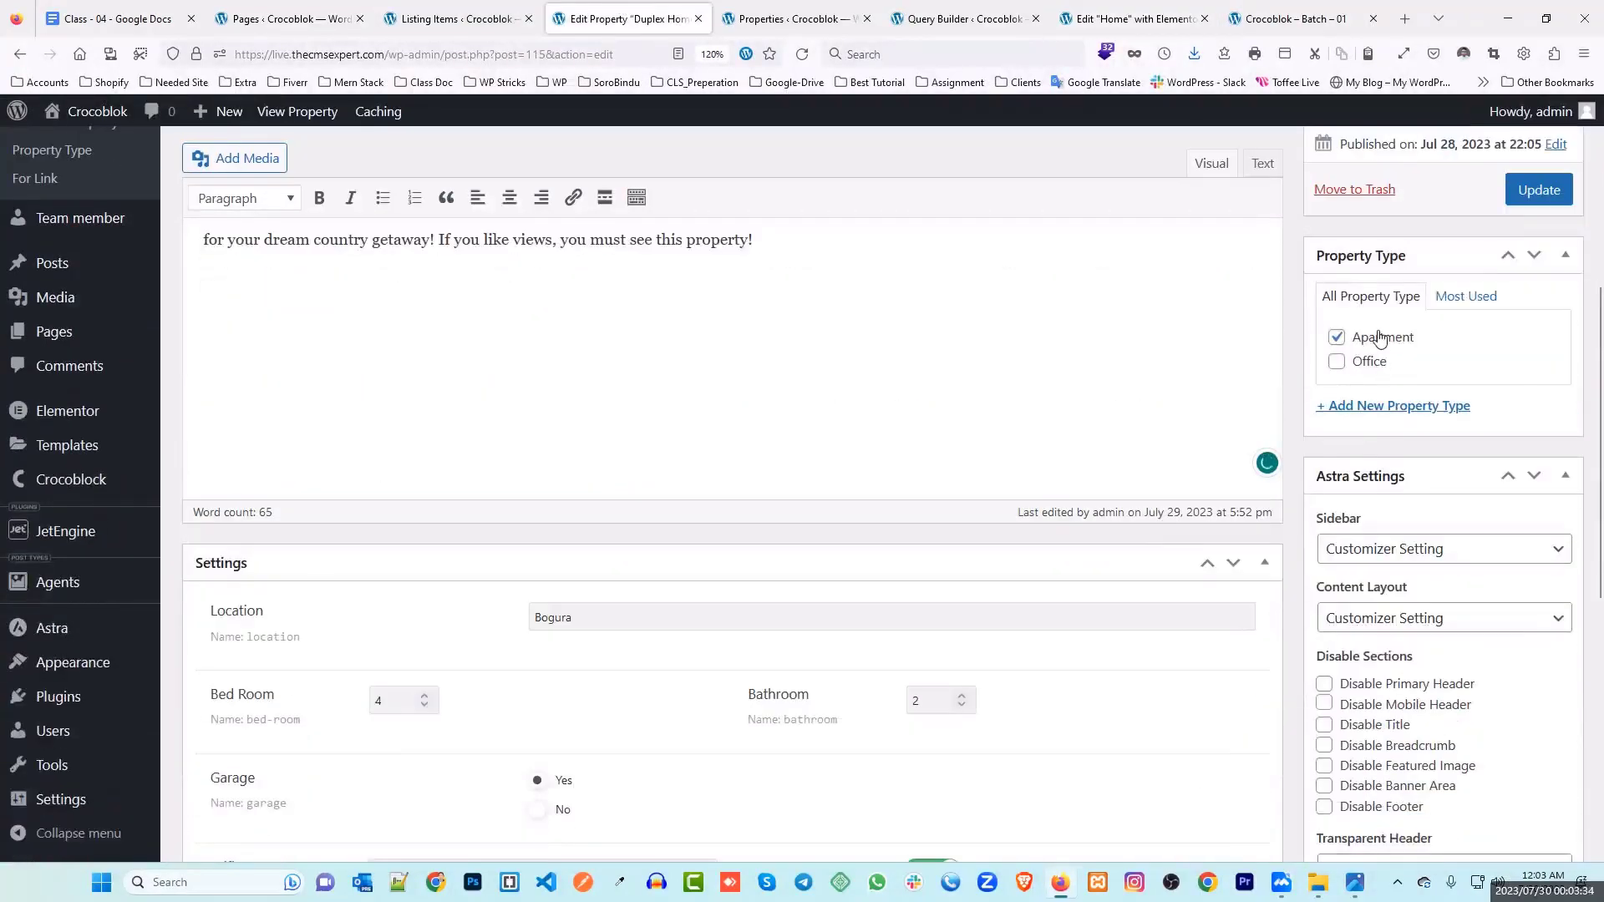
pyautogui.click(1358, 369)
pyautogui.click(1336, 336)
pyautogui.click(1537, 191)
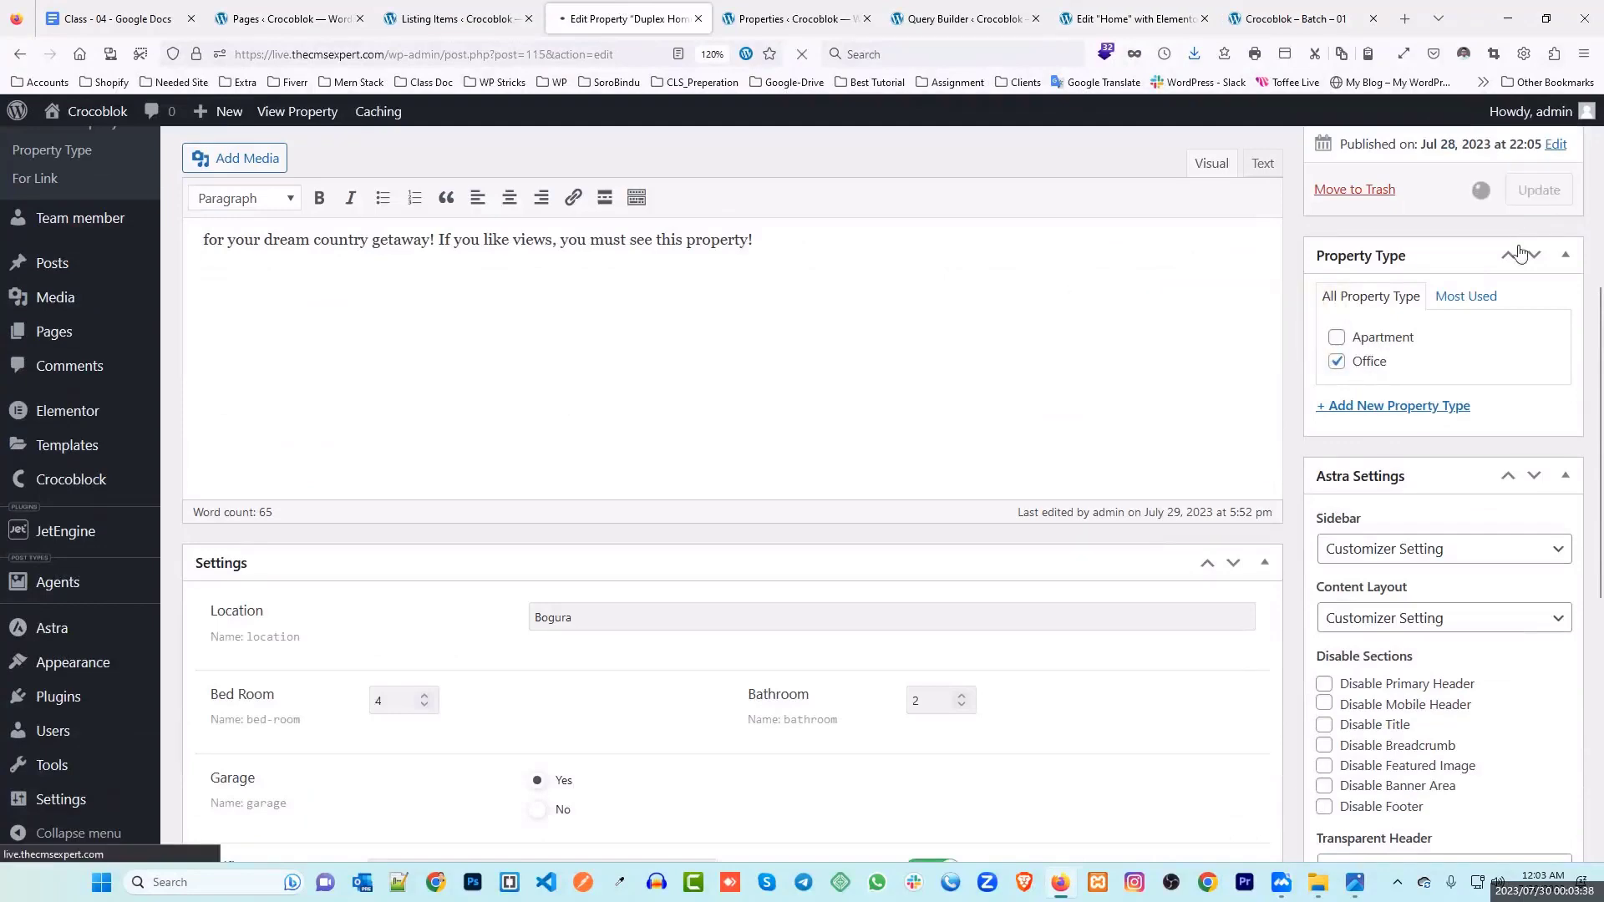
# Step: Reload the live Home page and check the Office counter below the Featured listing
pyautogui.click(1294, 18)
pyautogui.click(803, 55)
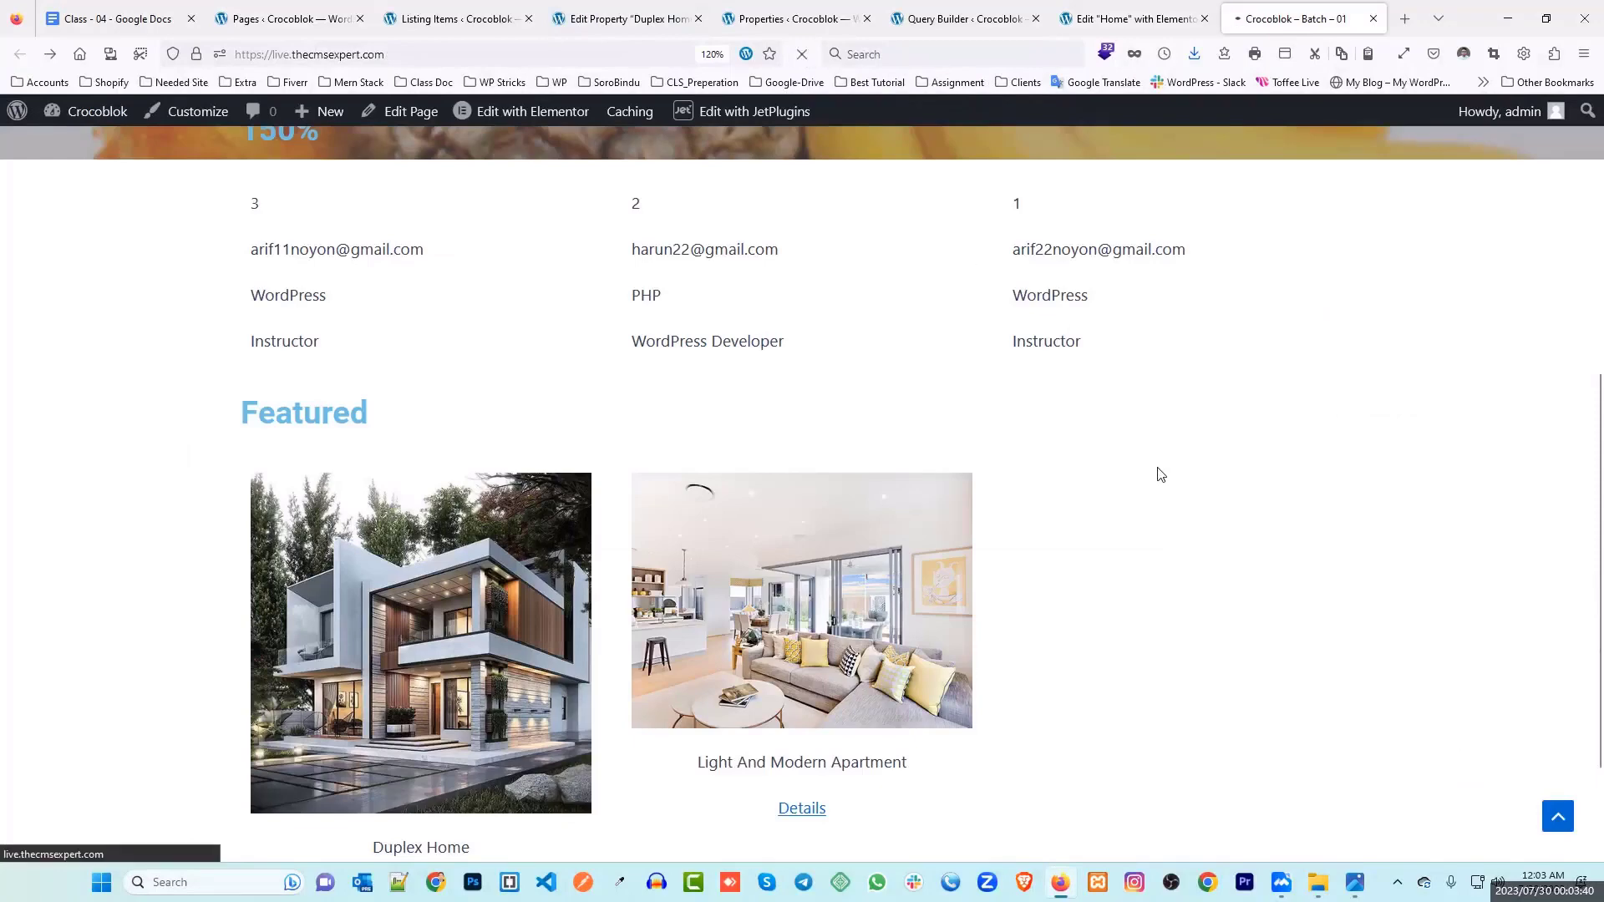
pyautogui.scroll(-2, 1156, 468)
pyautogui.scroll(-2, 1061, 543)
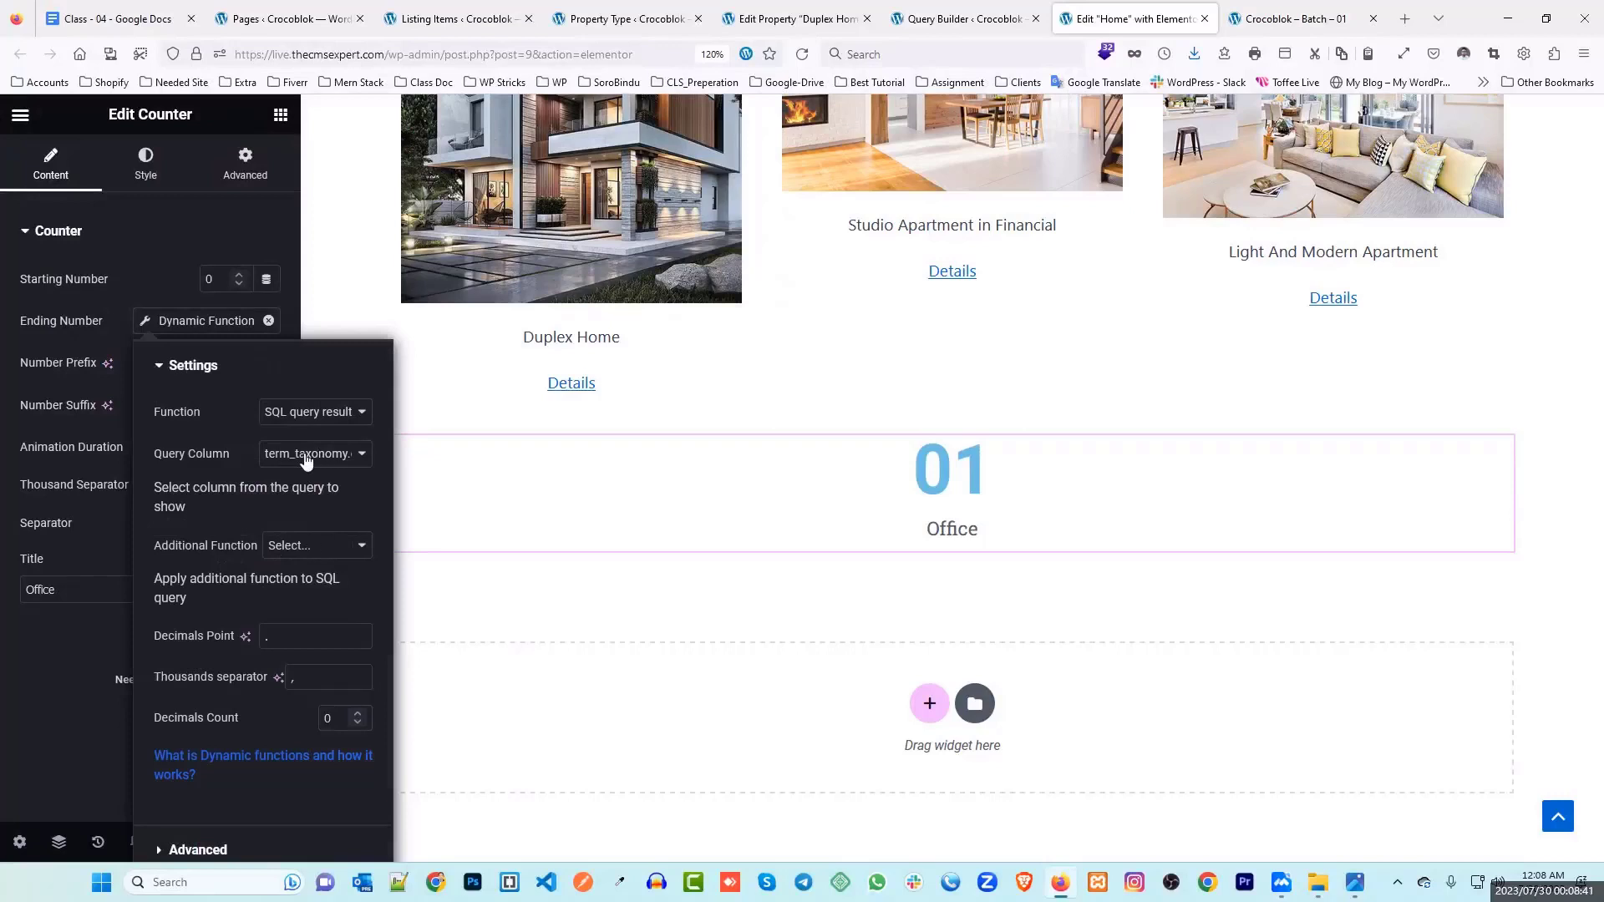
# Step: Set the ending number's additional function to Average and update the Home page
pyautogui.click(308, 547)
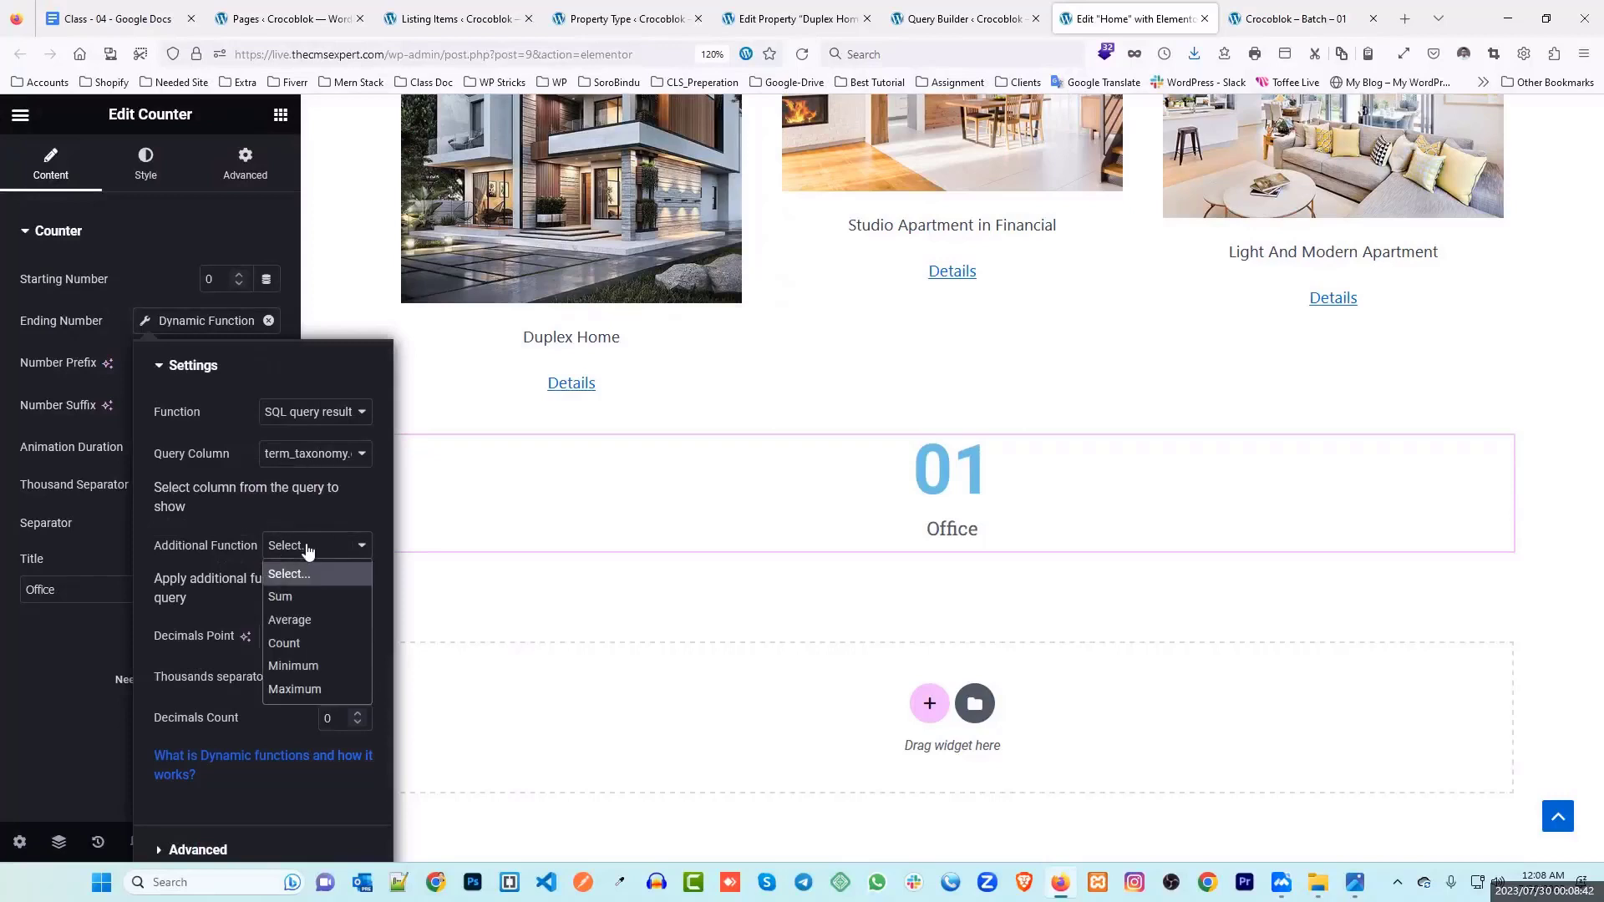
pyautogui.click(313, 622)
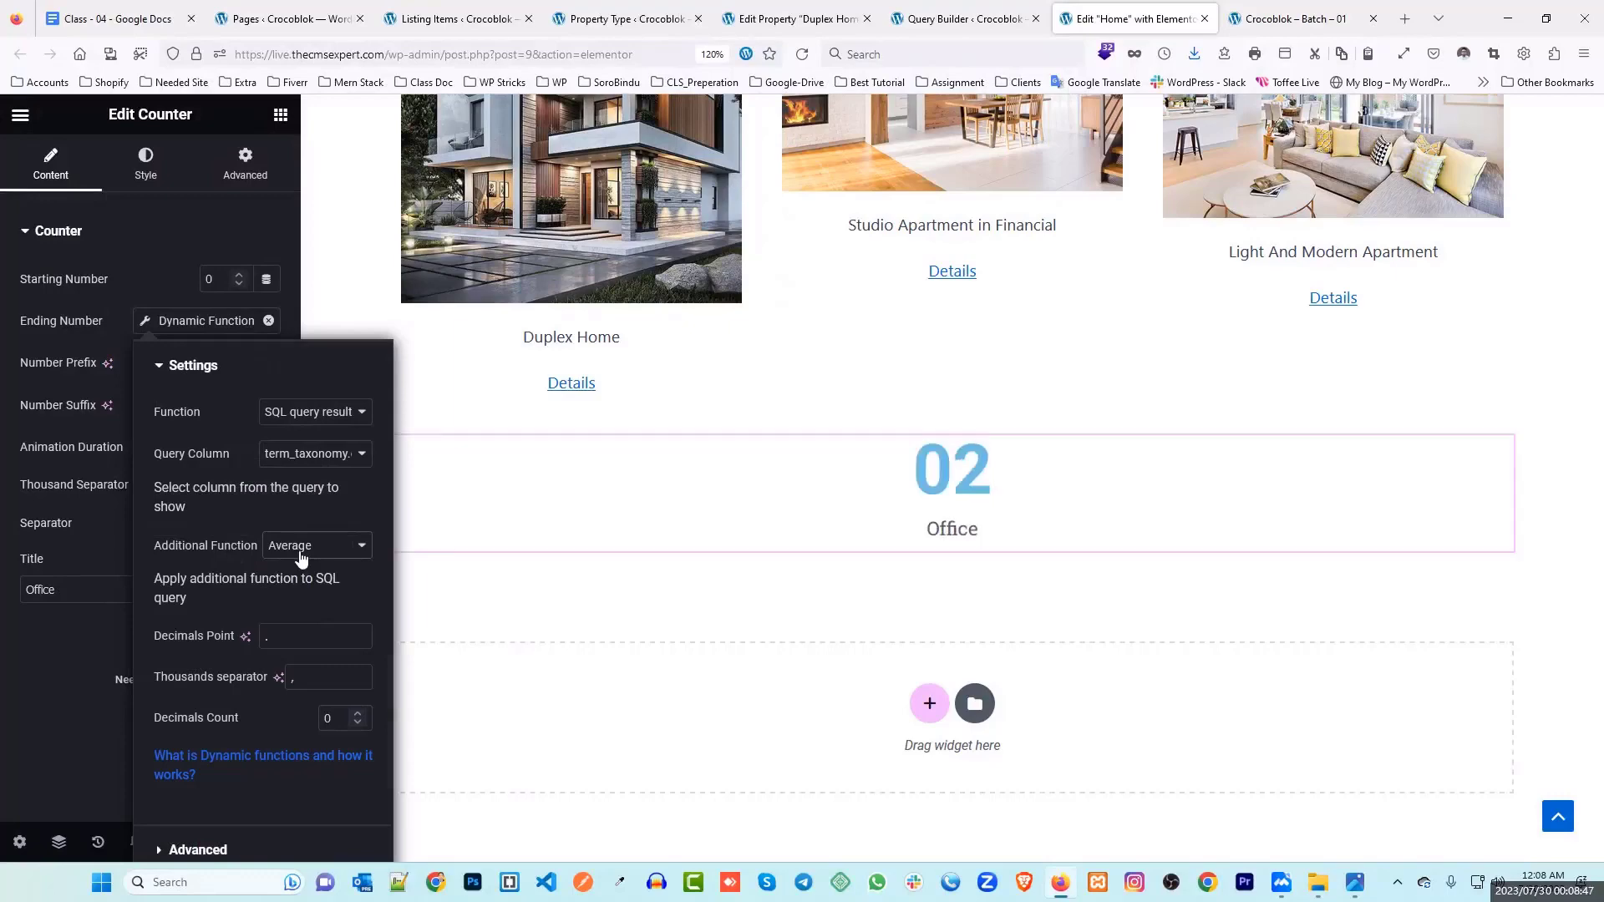
pyautogui.click(108, 539)
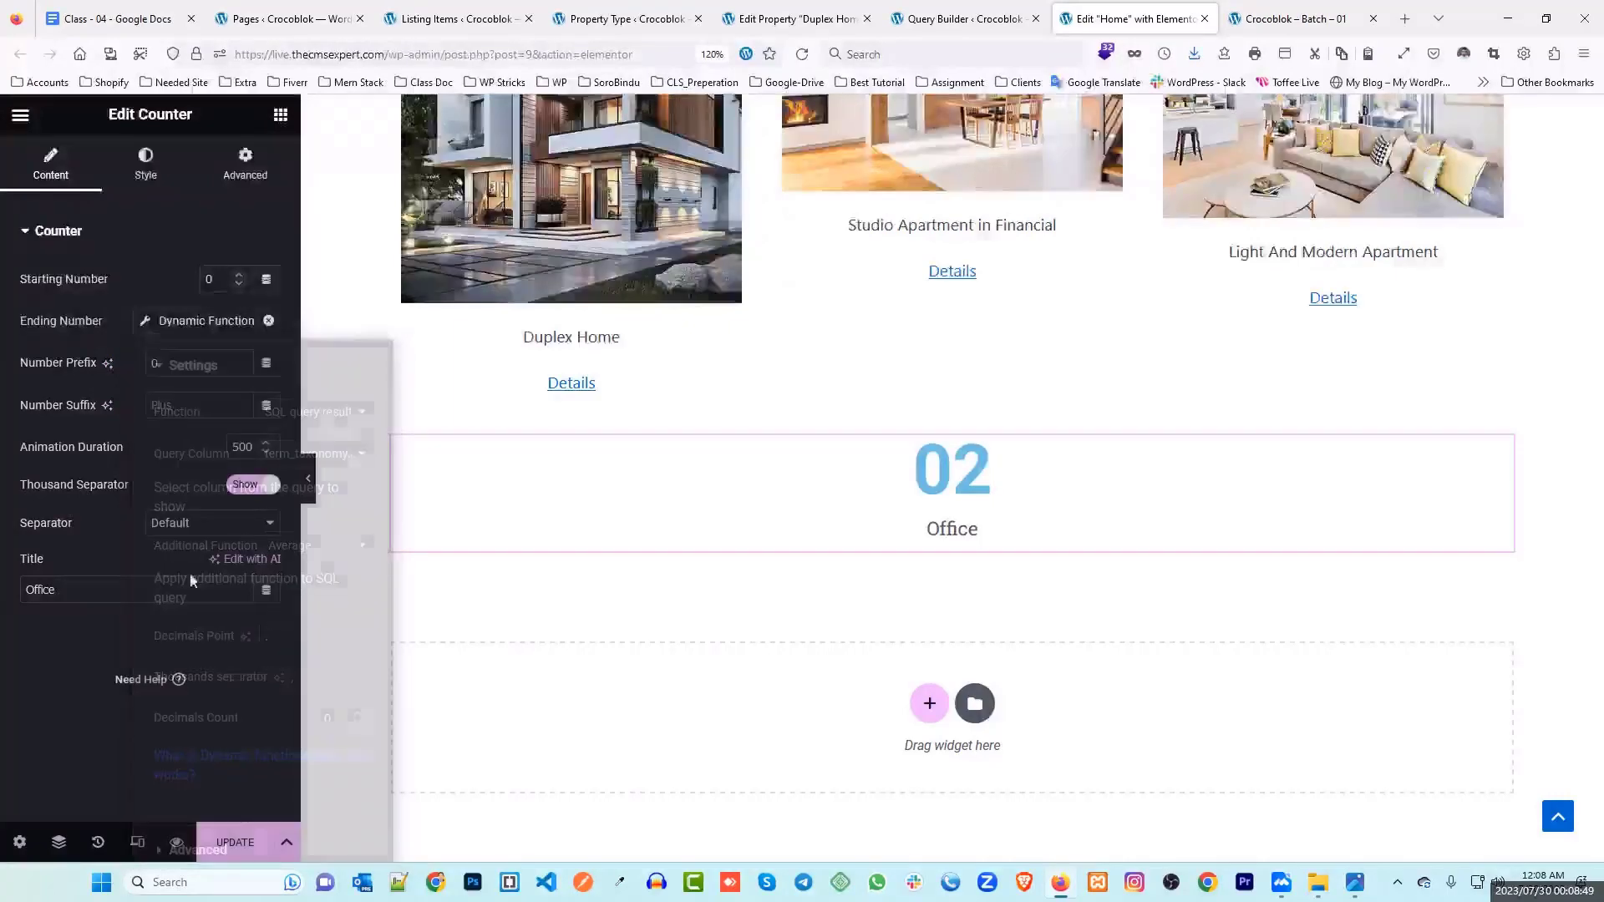
pyautogui.click(233, 842)
# Step: Refresh the live Home page to check the Office counter with the Average function applied
pyautogui.click(1286, 18)
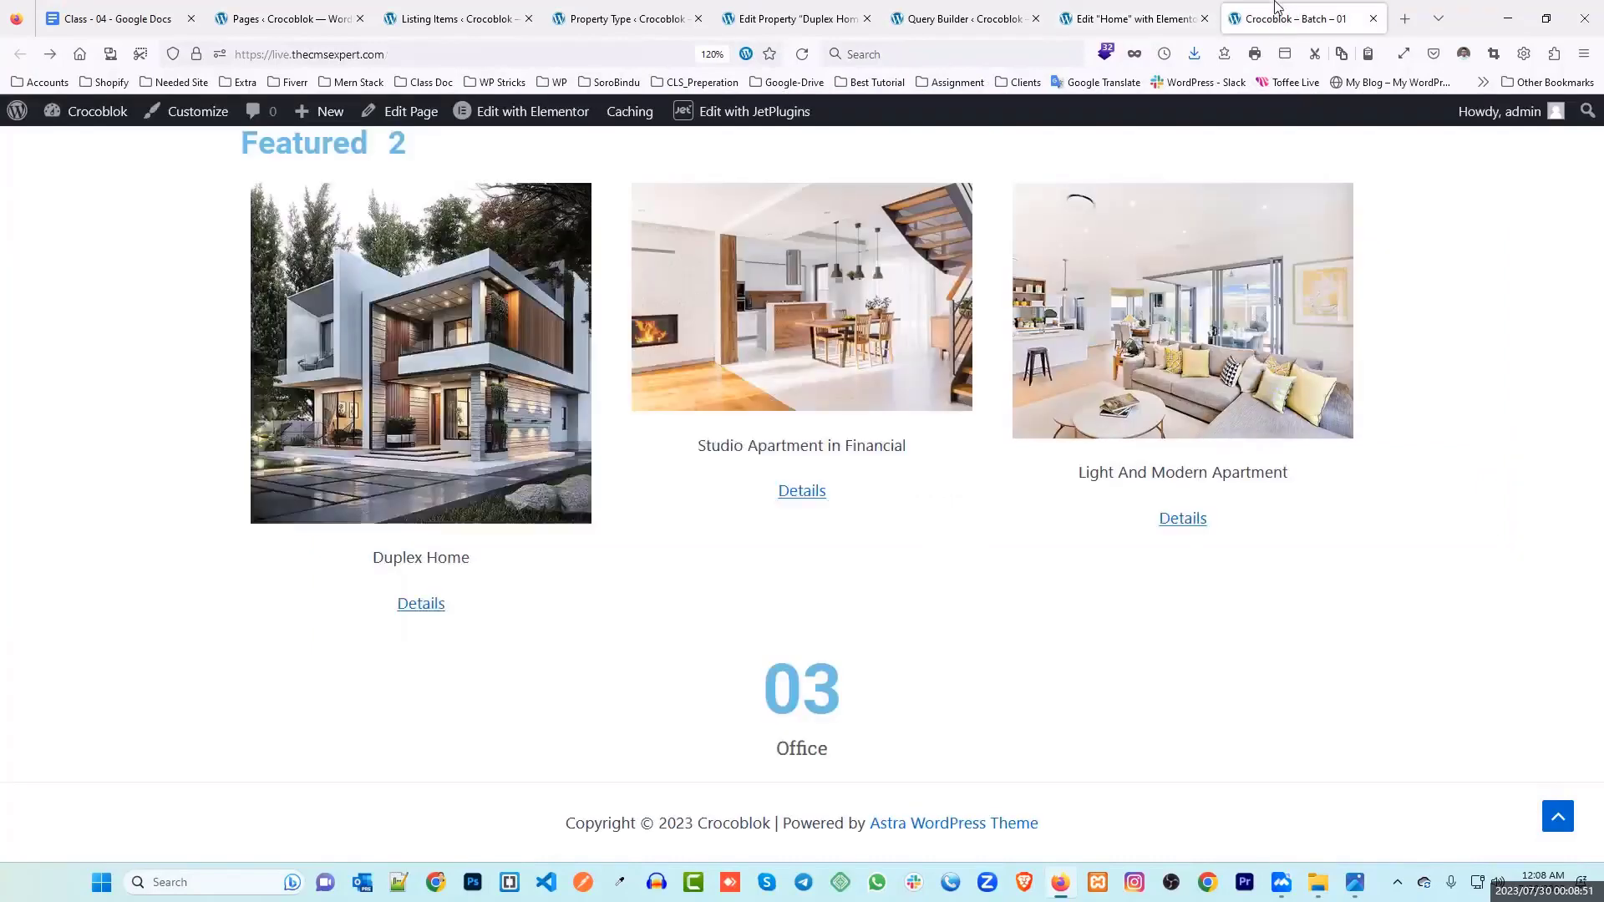
pyautogui.click(802, 53)
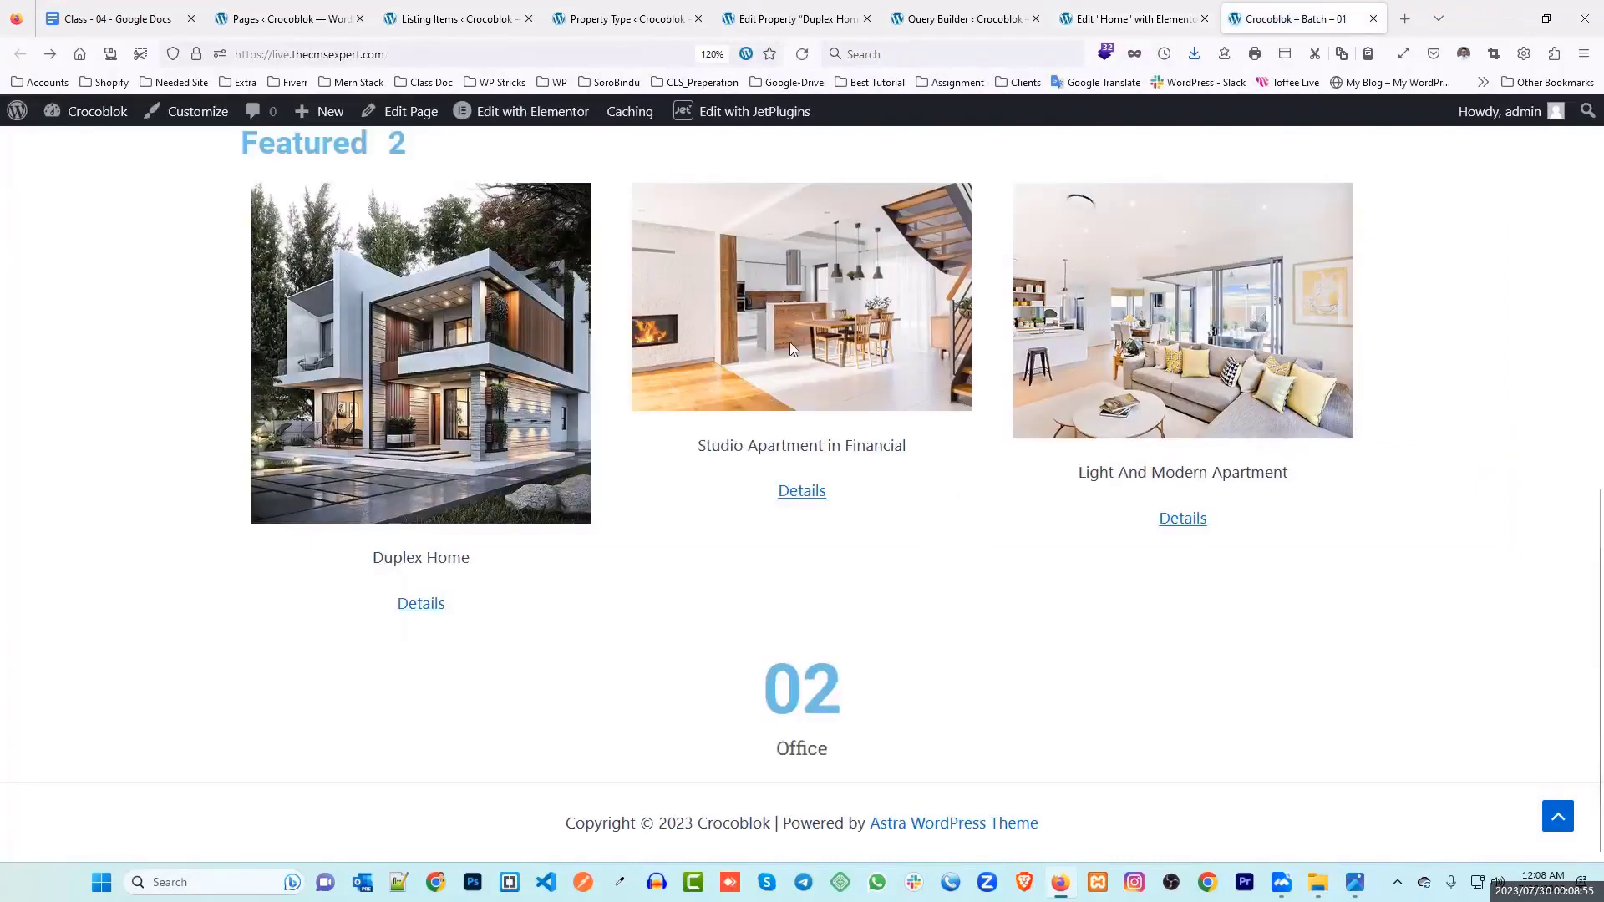
pyautogui.click(802, 53)
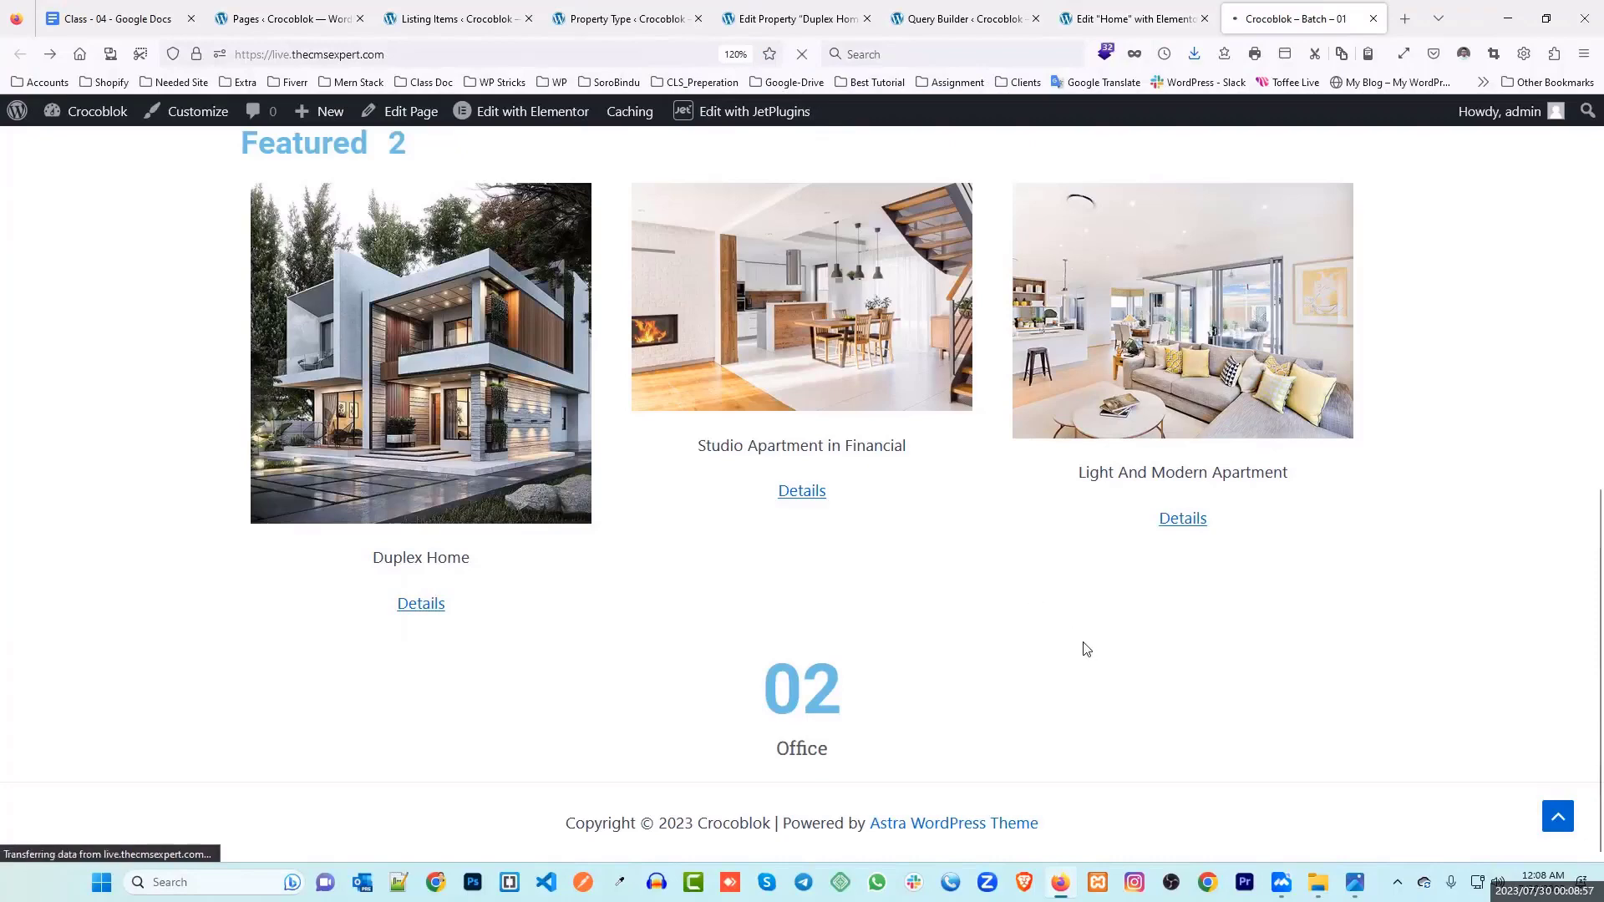
# Step: Remove the Office property type from the Duplex Home property and update the property
pyautogui.hotkey('ctrl', 'shift', 'Tab')
pyautogui.hotkey('ctrl', 'shift', 'Tab')
pyautogui.hotkey('ctrl', 'shift', 'Tab')
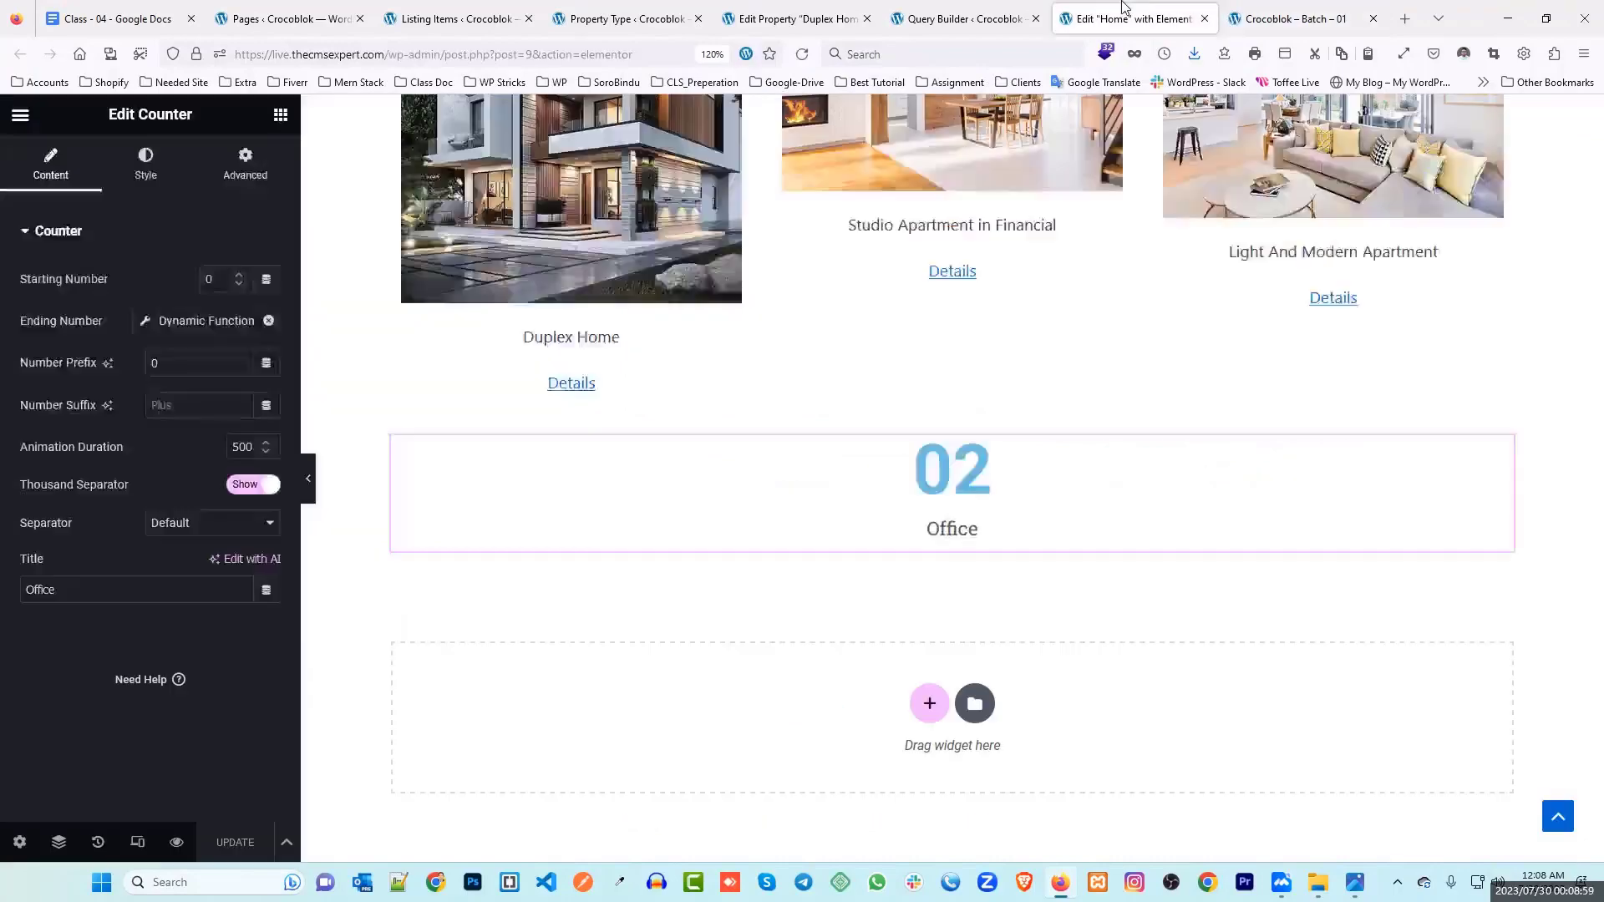
pyautogui.scroll(-4, 1308, 418)
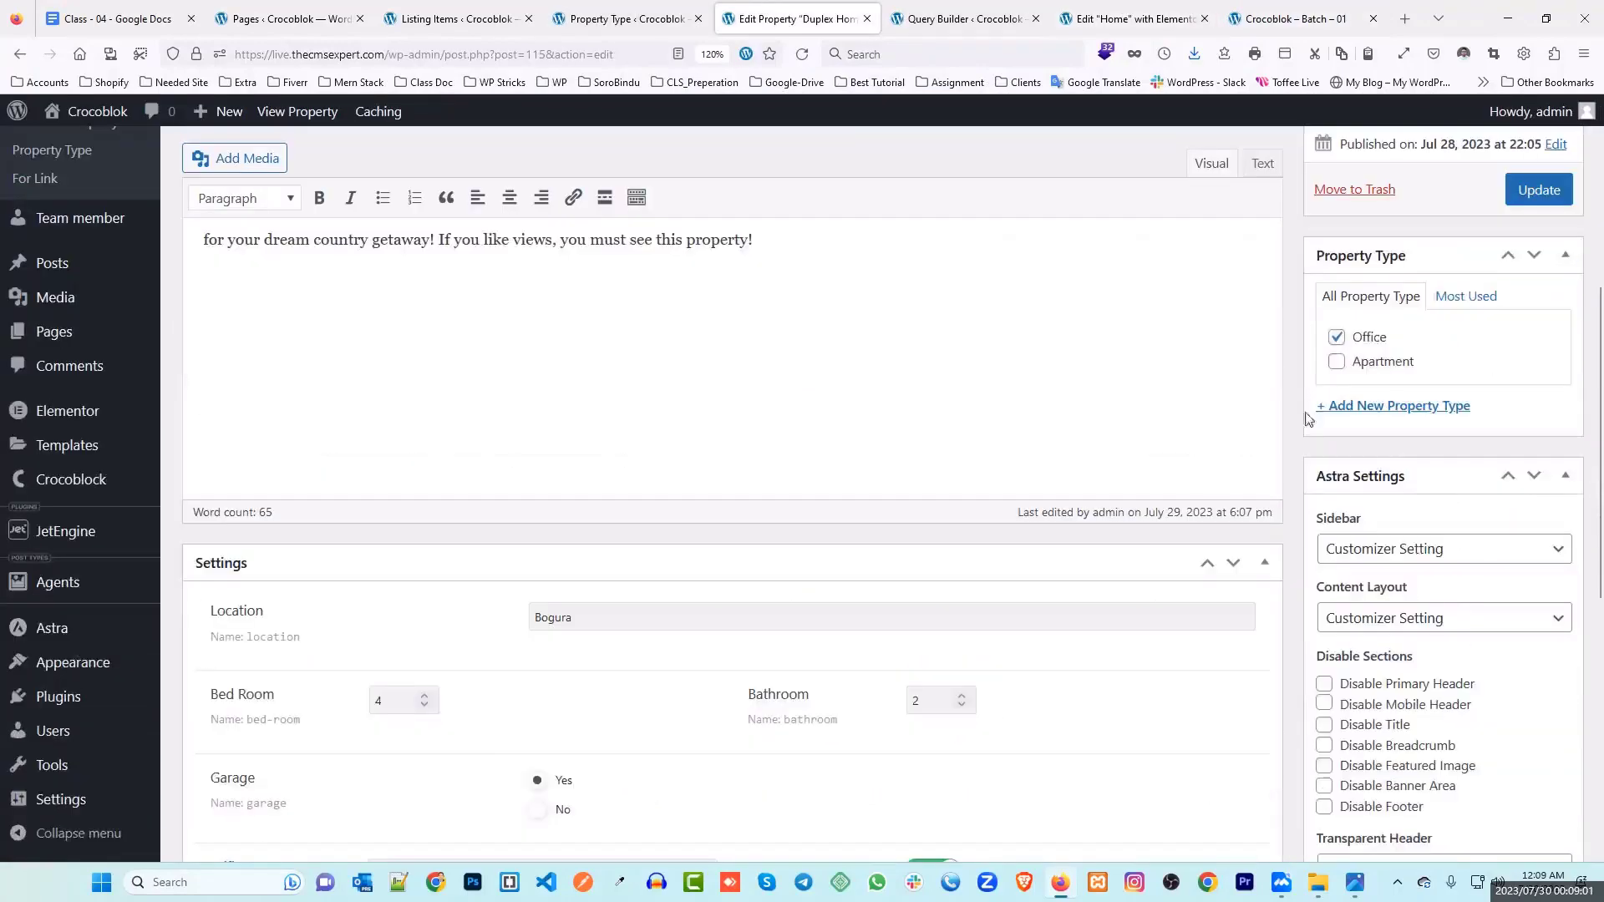
pyautogui.click(1334, 339)
pyautogui.click(1538, 189)
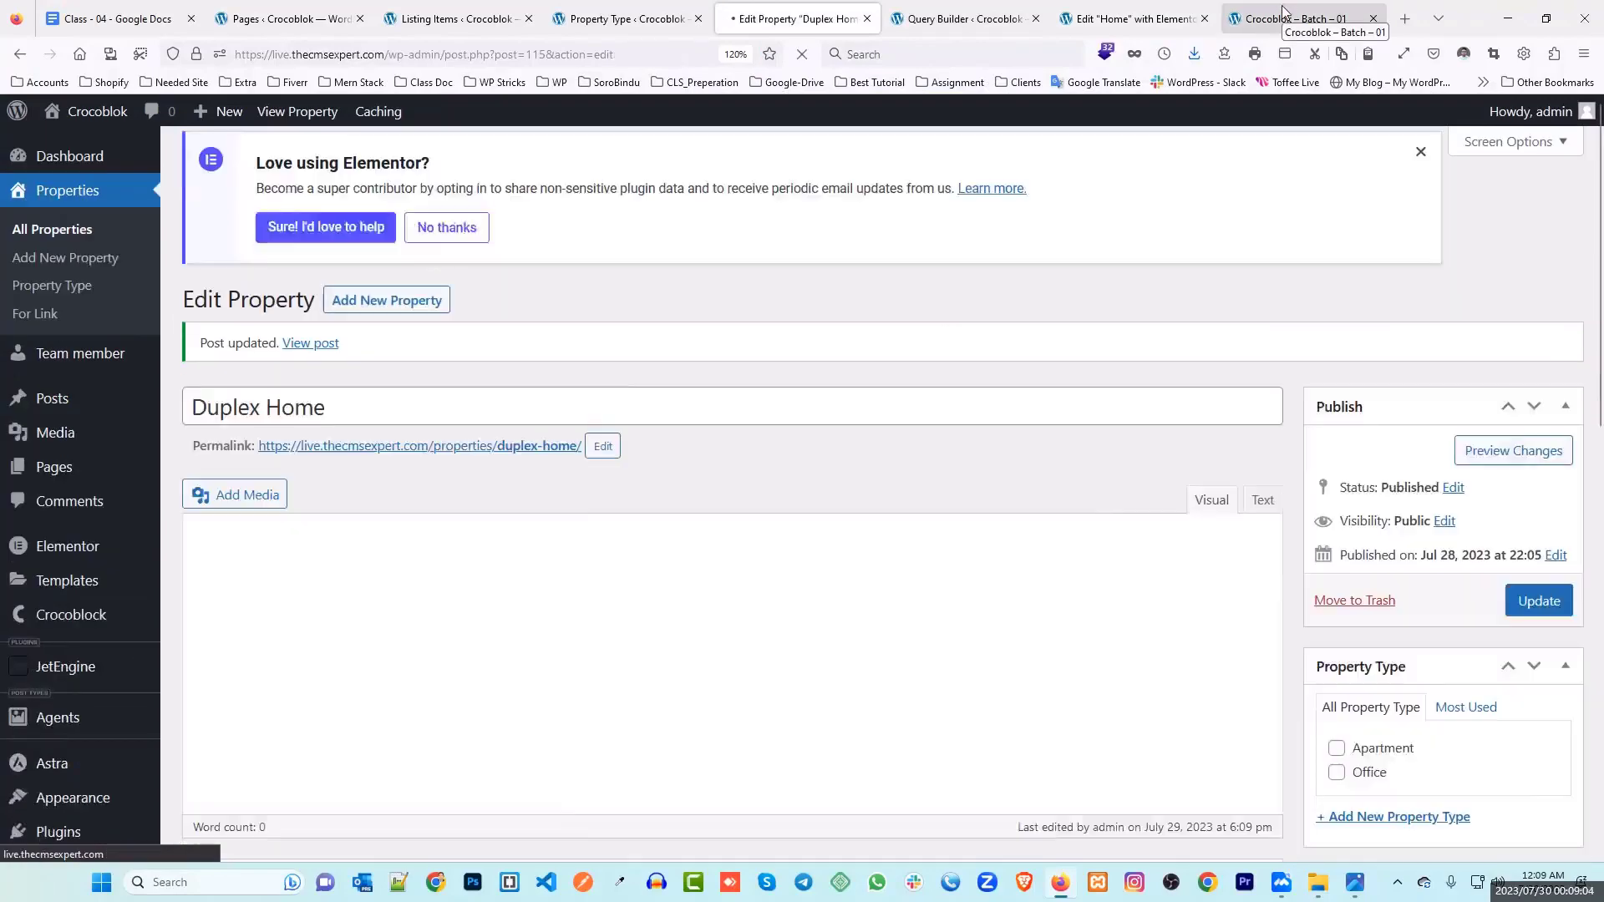
# Step: Check the Office counter on the live Home page against the counts in the Property Type list, and reload the page
pyautogui.click(1283, 17)
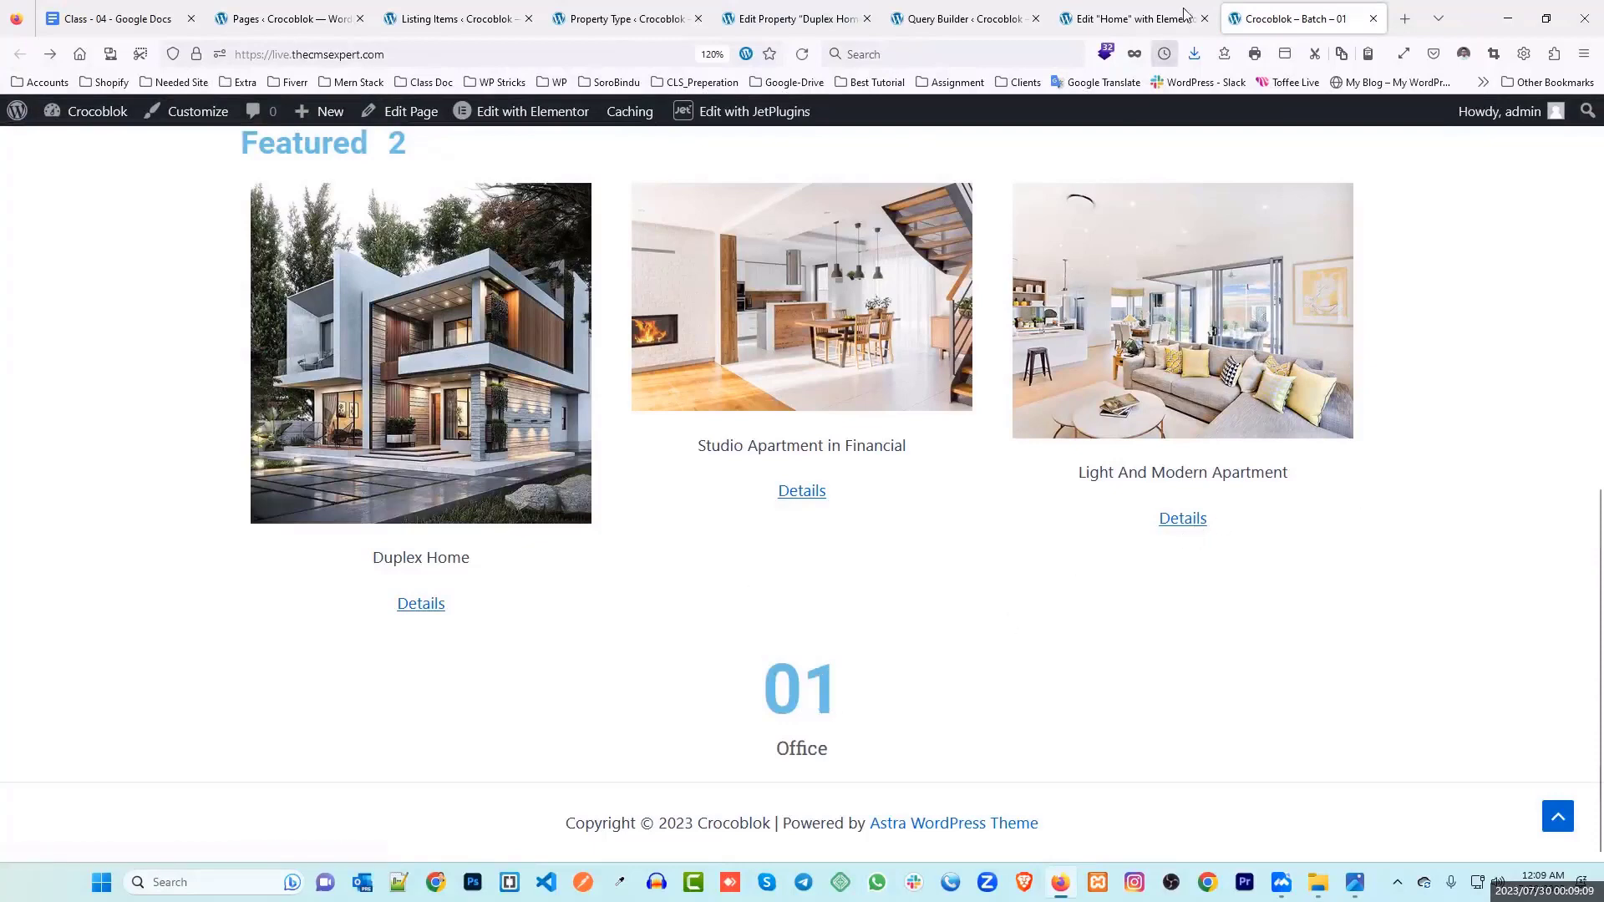
pyautogui.click(622, 10)
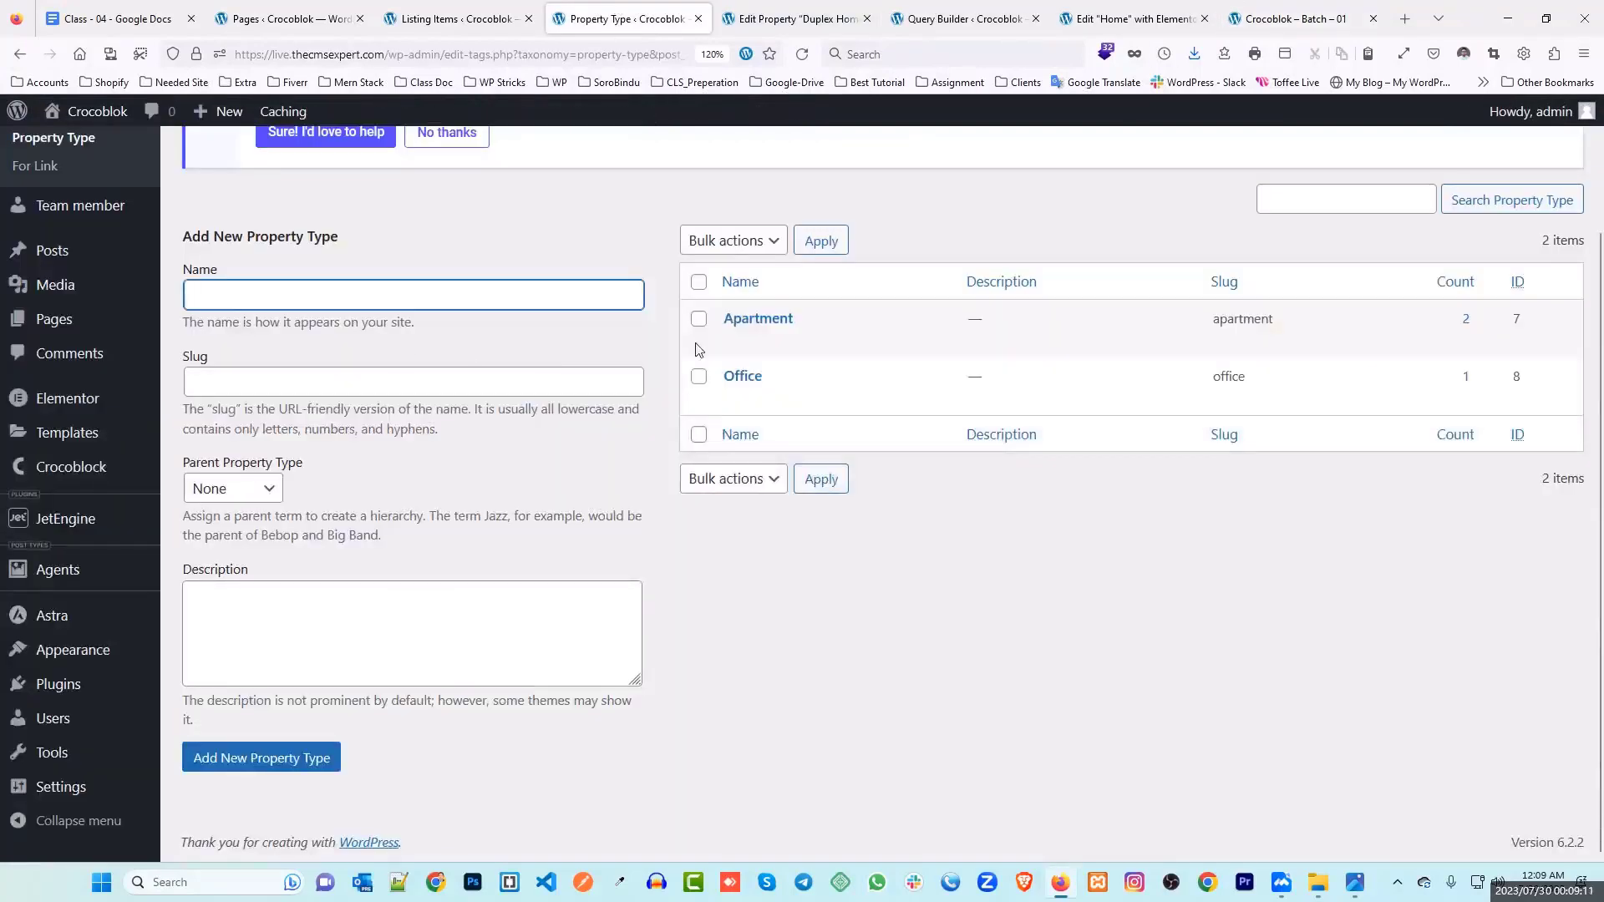
pyautogui.click(797, 19)
pyautogui.click(1290, 19)
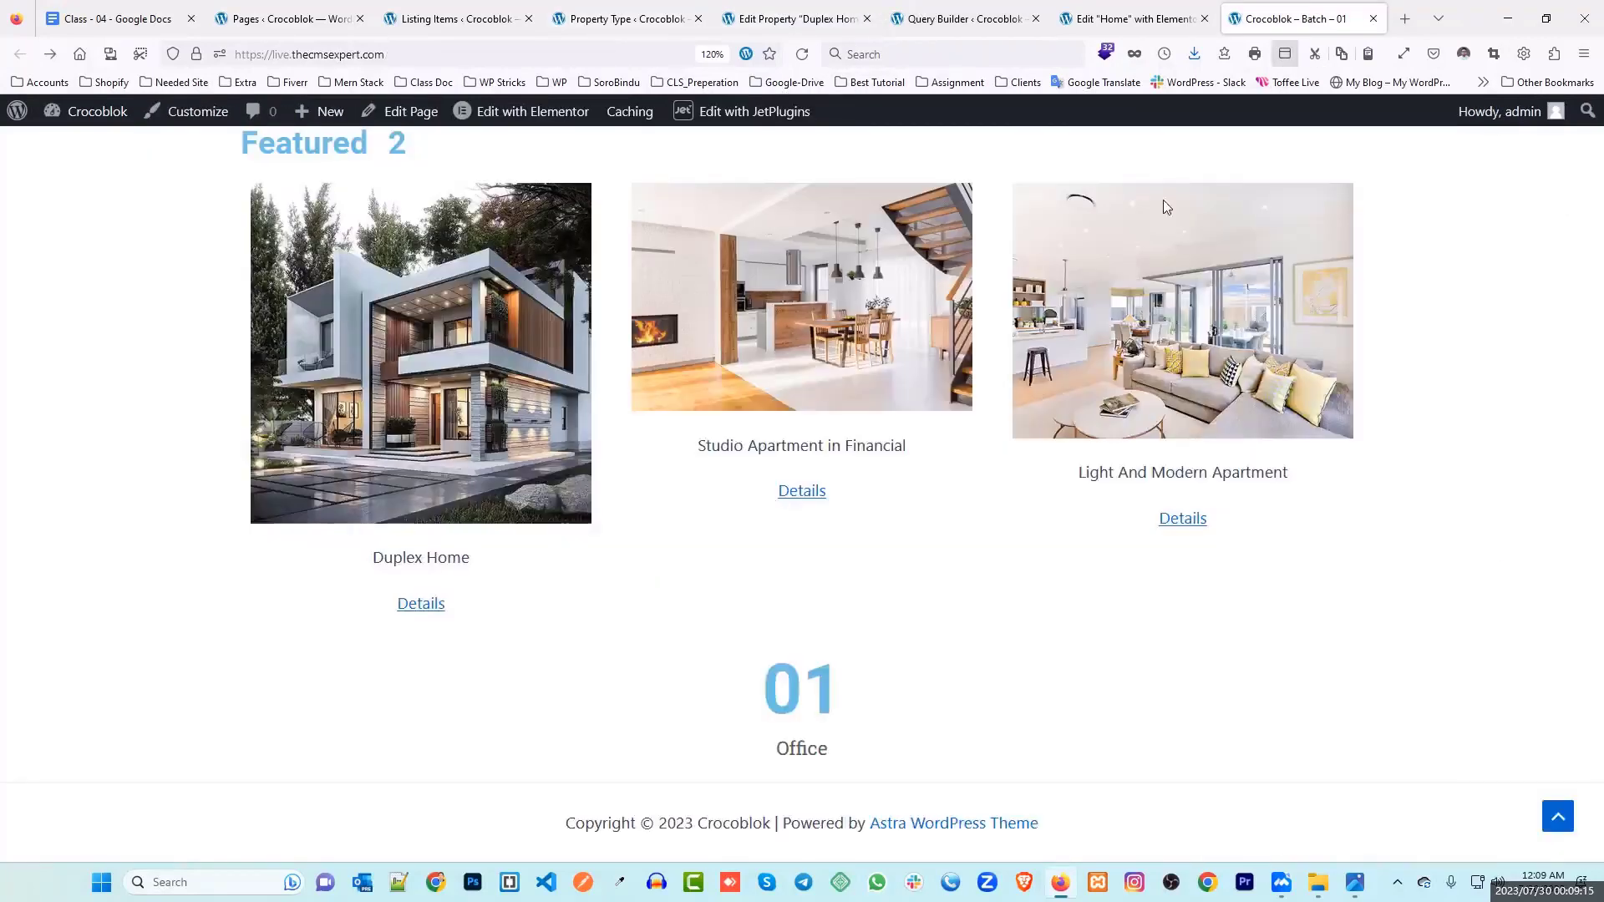
pyautogui.scroll(3, 739, 398)
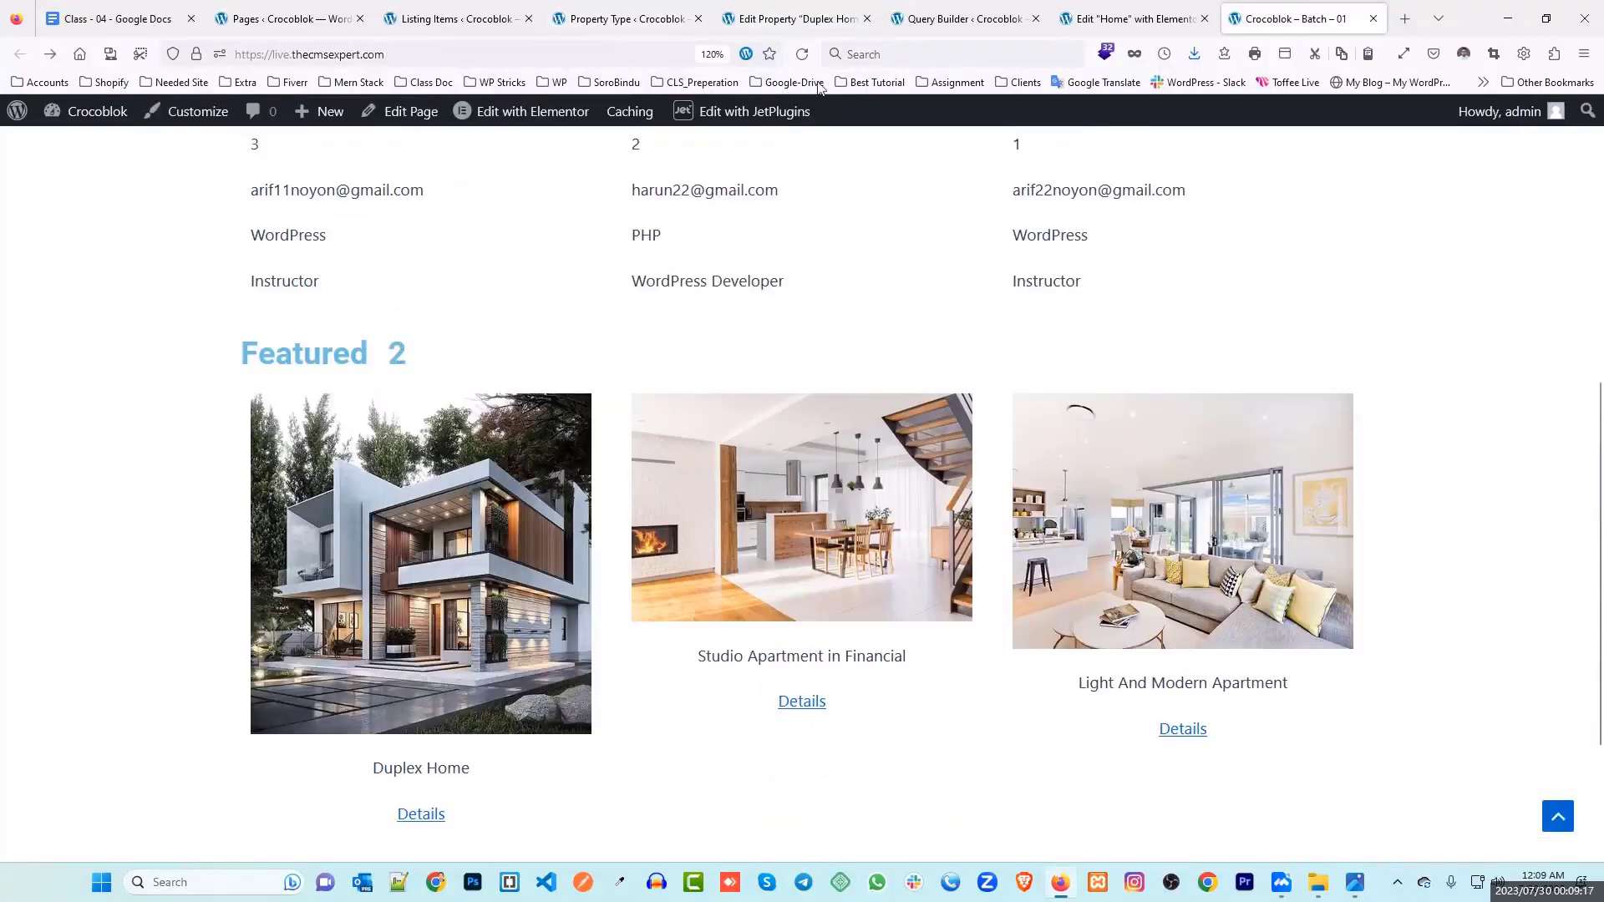
pyautogui.click(801, 54)
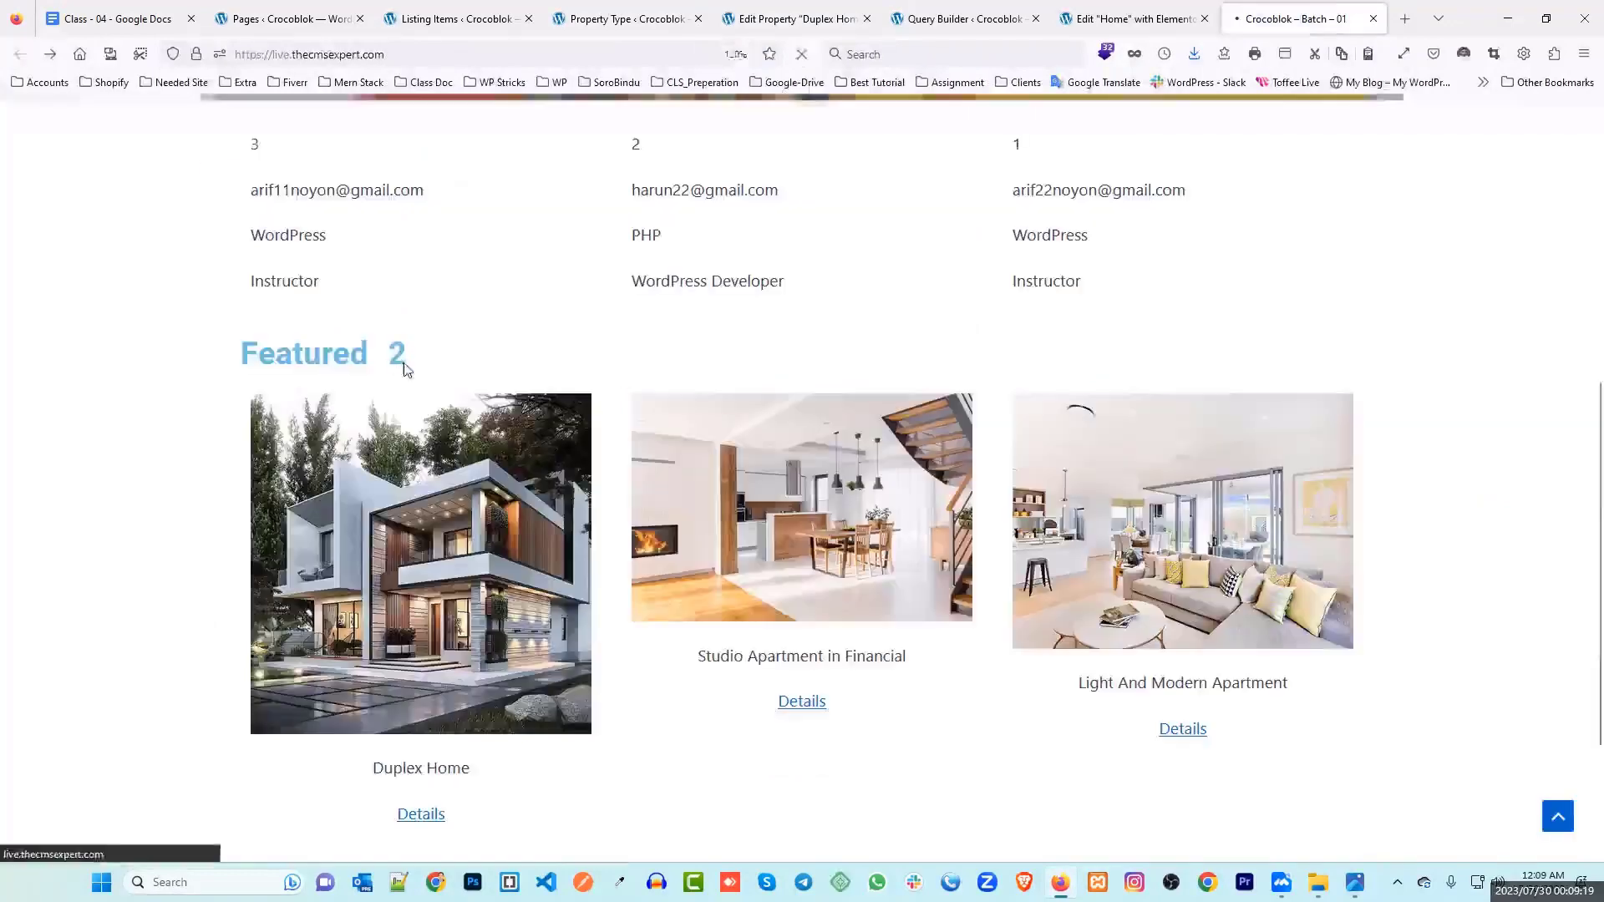
# Step: Compare the number beside the Featured heading with the Office counter on the live Home page
pyautogui.moveTo(391, 354); pyautogui.dragTo(440, 359)
pyautogui.scroll(-2, 899, 462)
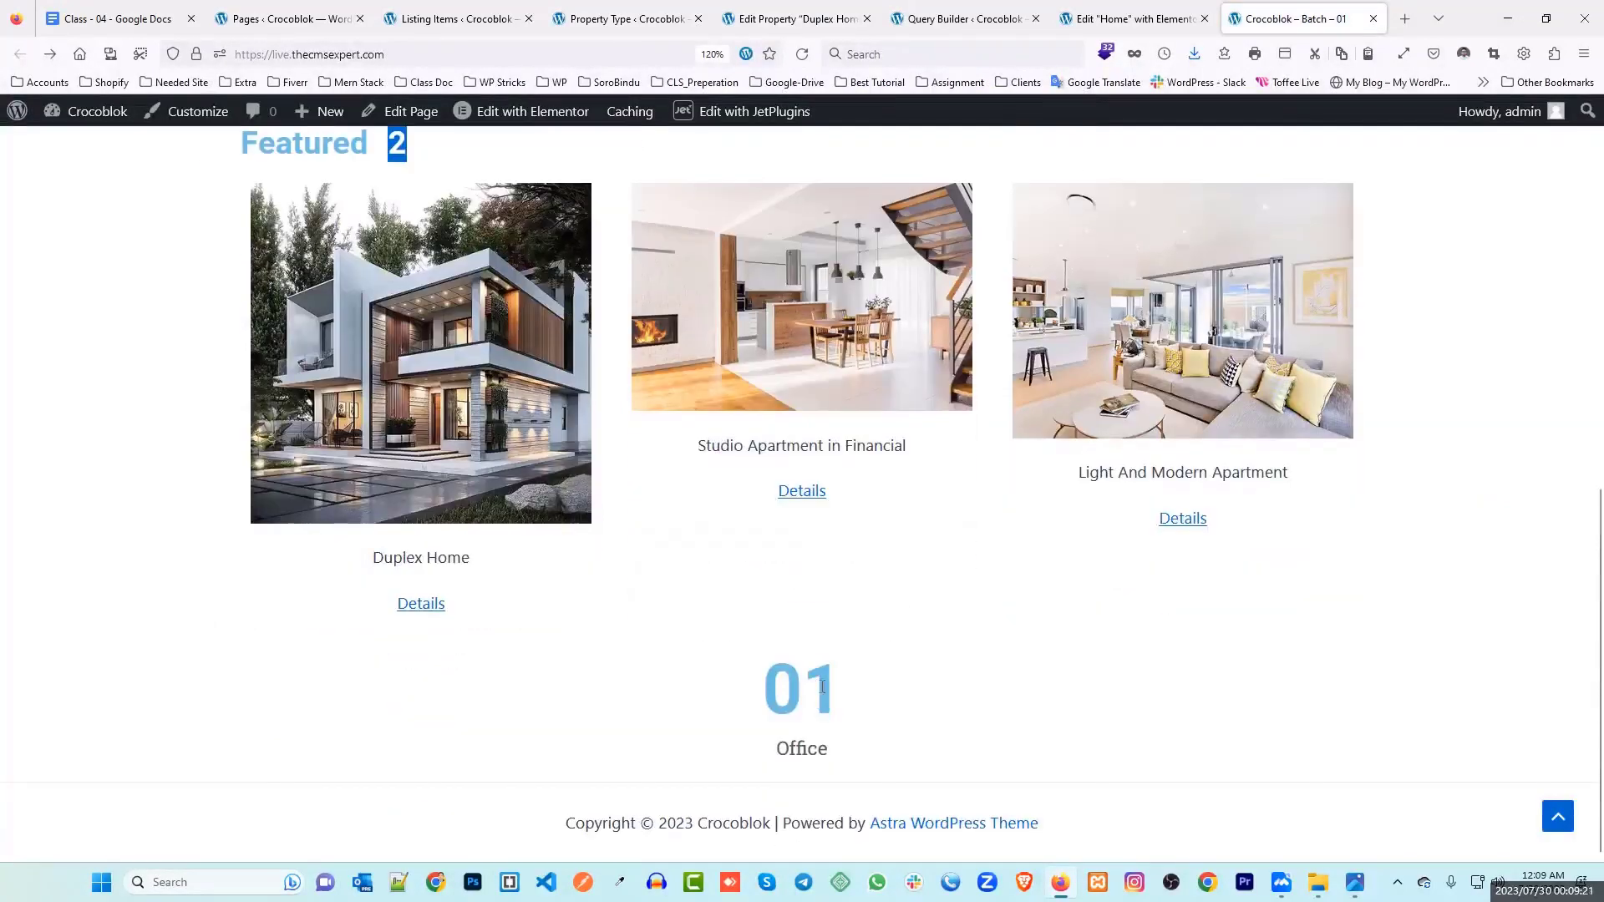
pyautogui.moveTo(819, 684); pyautogui.dragTo(895, 699)
pyautogui.click(895, 699)
pyautogui.scroll(4, 418, 468)
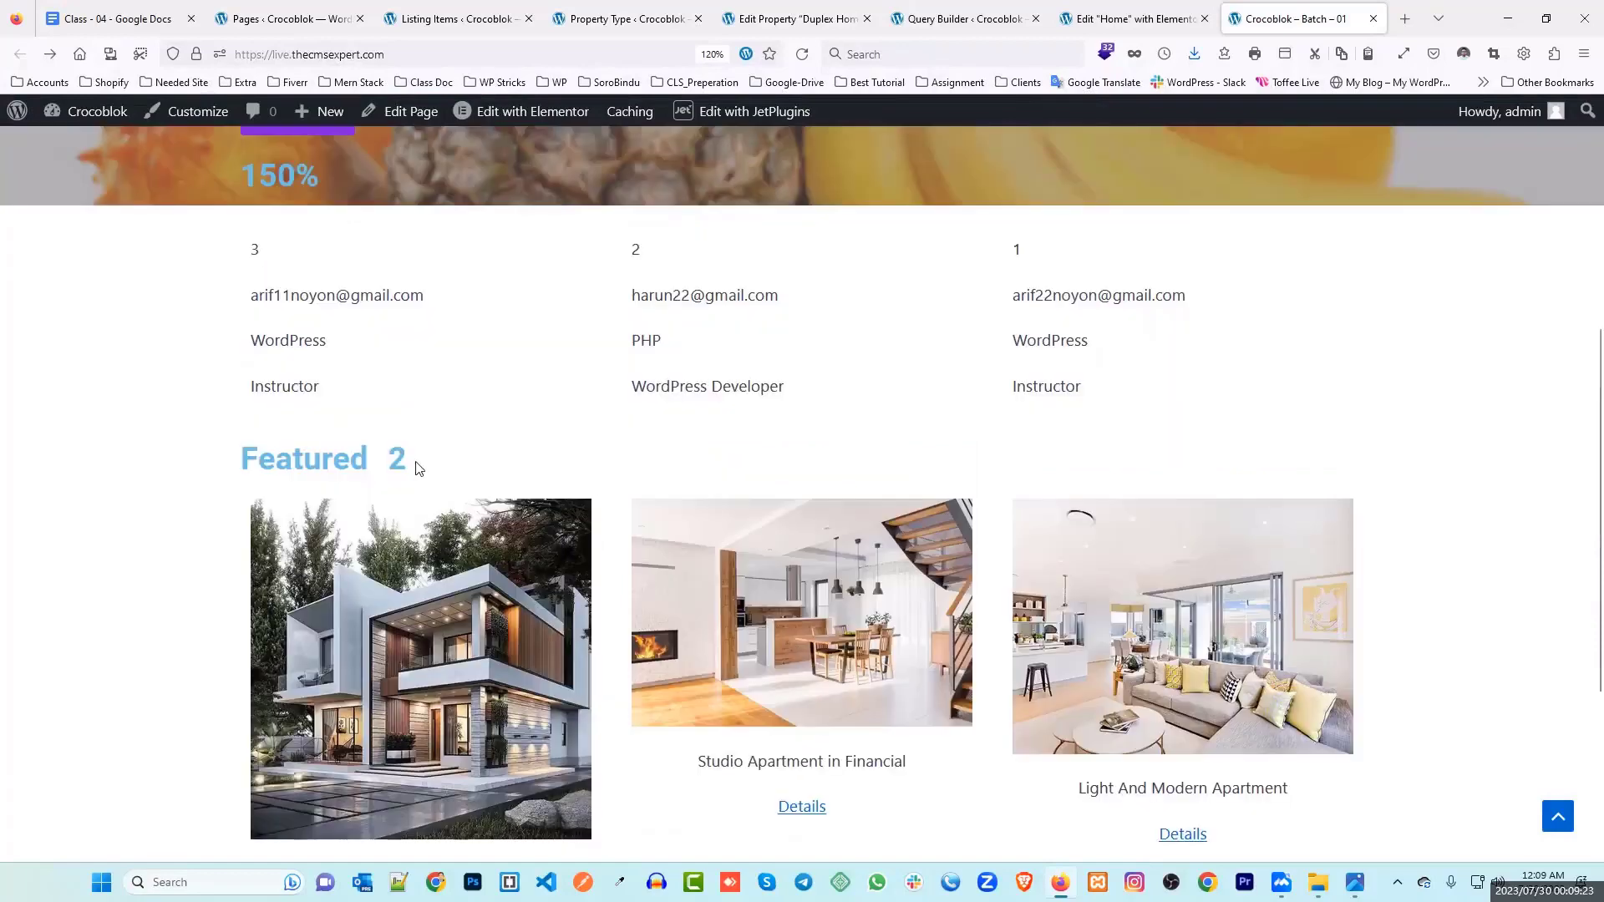
pyautogui.moveTo(395, 447); pyautogui.dragTo(555, 447)
pyautogui.click(559, 447)
pyautogui.scroll(-3, 584, 462)
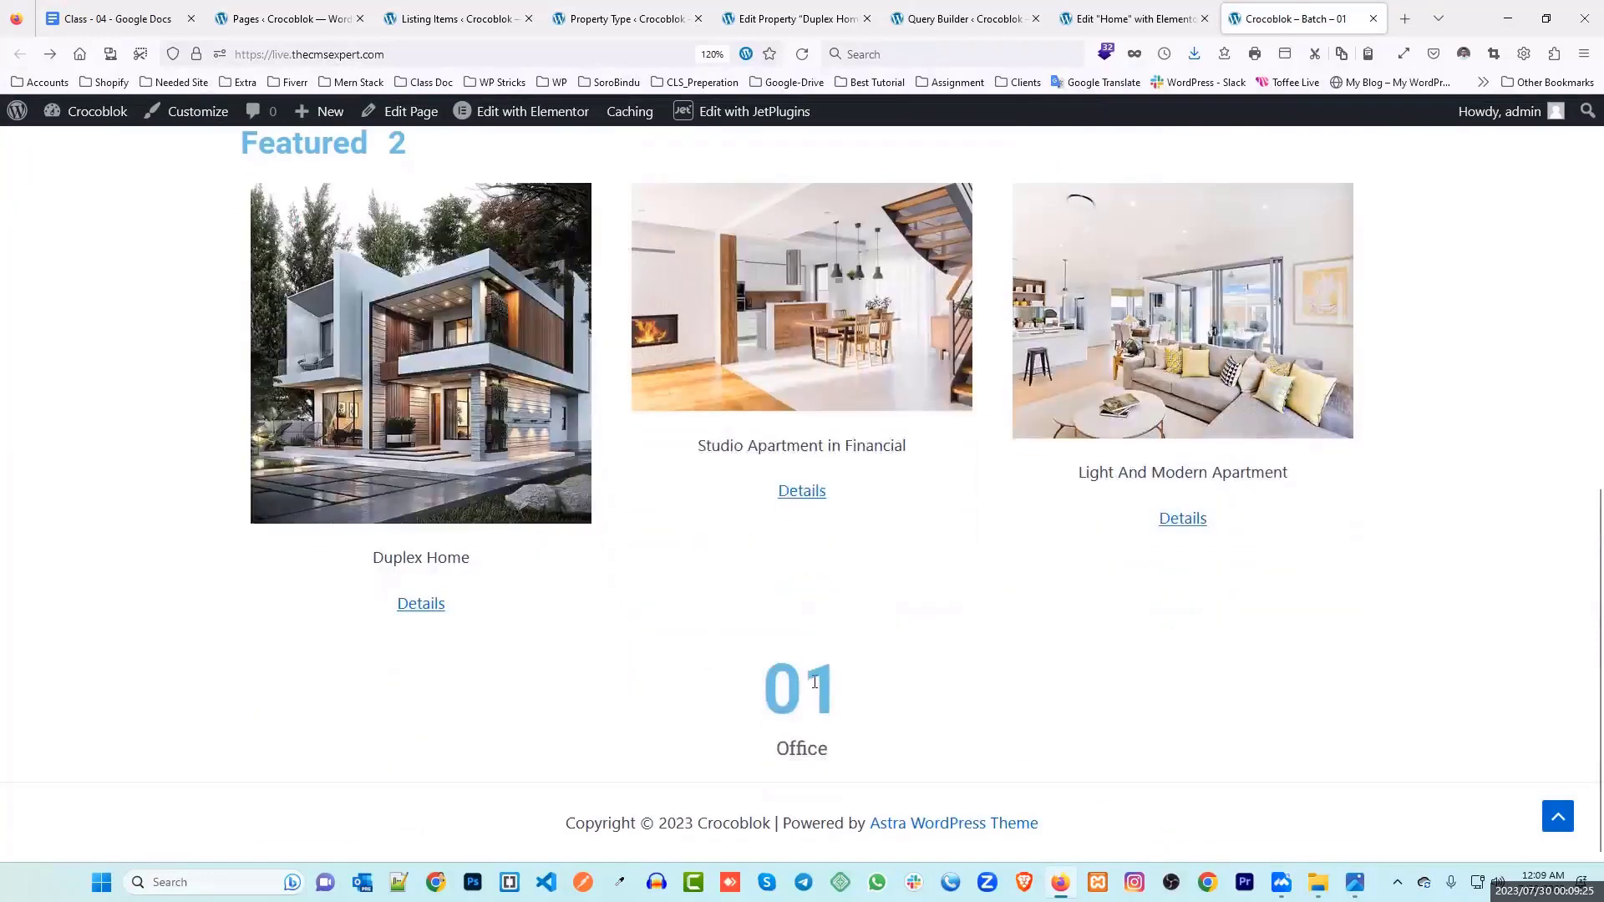
pyautogui.scroll(3, 602, 555)
pyautogui.moveTo(395, 449)
pyautogui.mouseDown()
pyautogui.moveTo(462, 451)
pyautogui.moveTo(388, 471)
pyautogui.mouseUp()
pyautogui.click(435, 459)
pyautogui.click(445, 468)
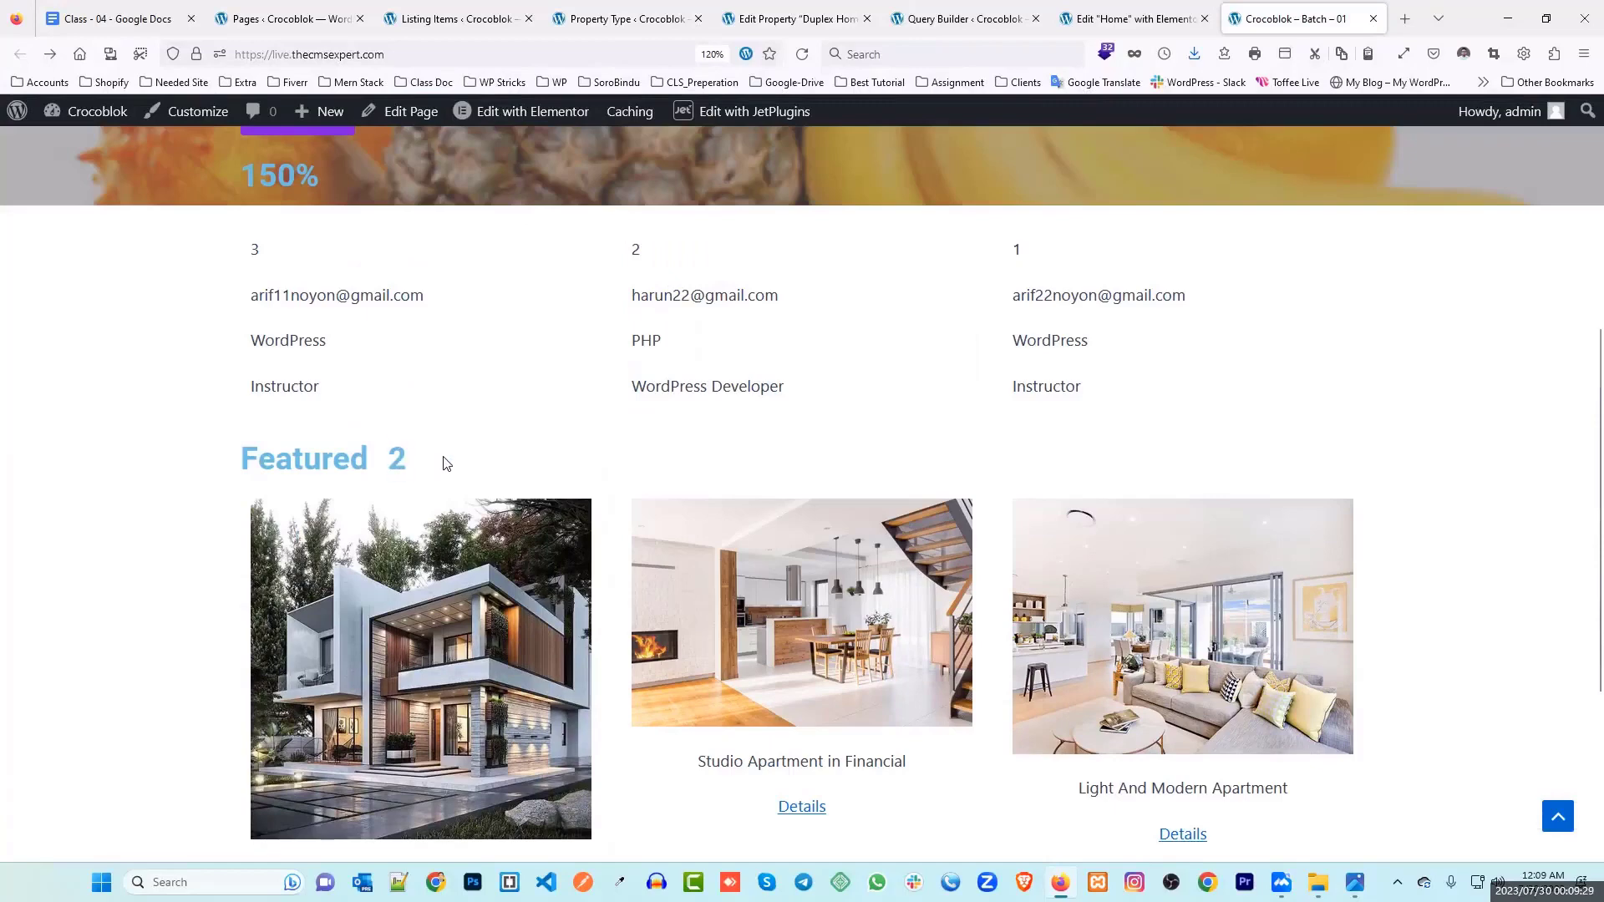
pyautogui.scroll(-3, 601, 469)
pyautogui.scroll(3, 601, 468)
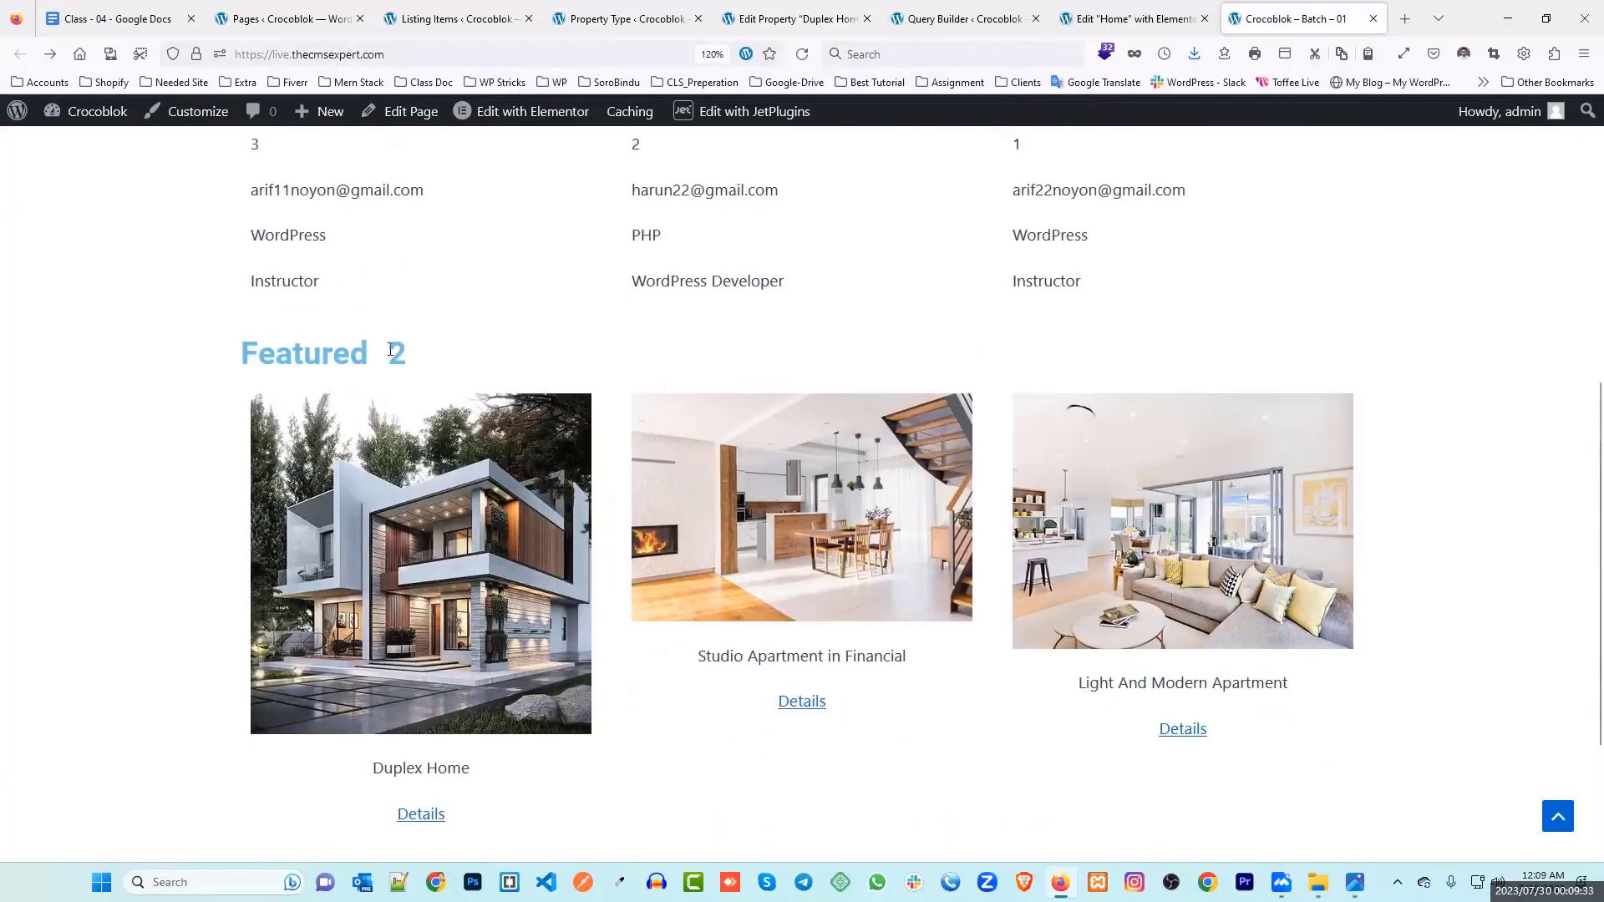
# Step: Review the Count For Specific Category Post query's general settings, source table, join and where clause in the Query Builder
pyautogui.click(979, 7)
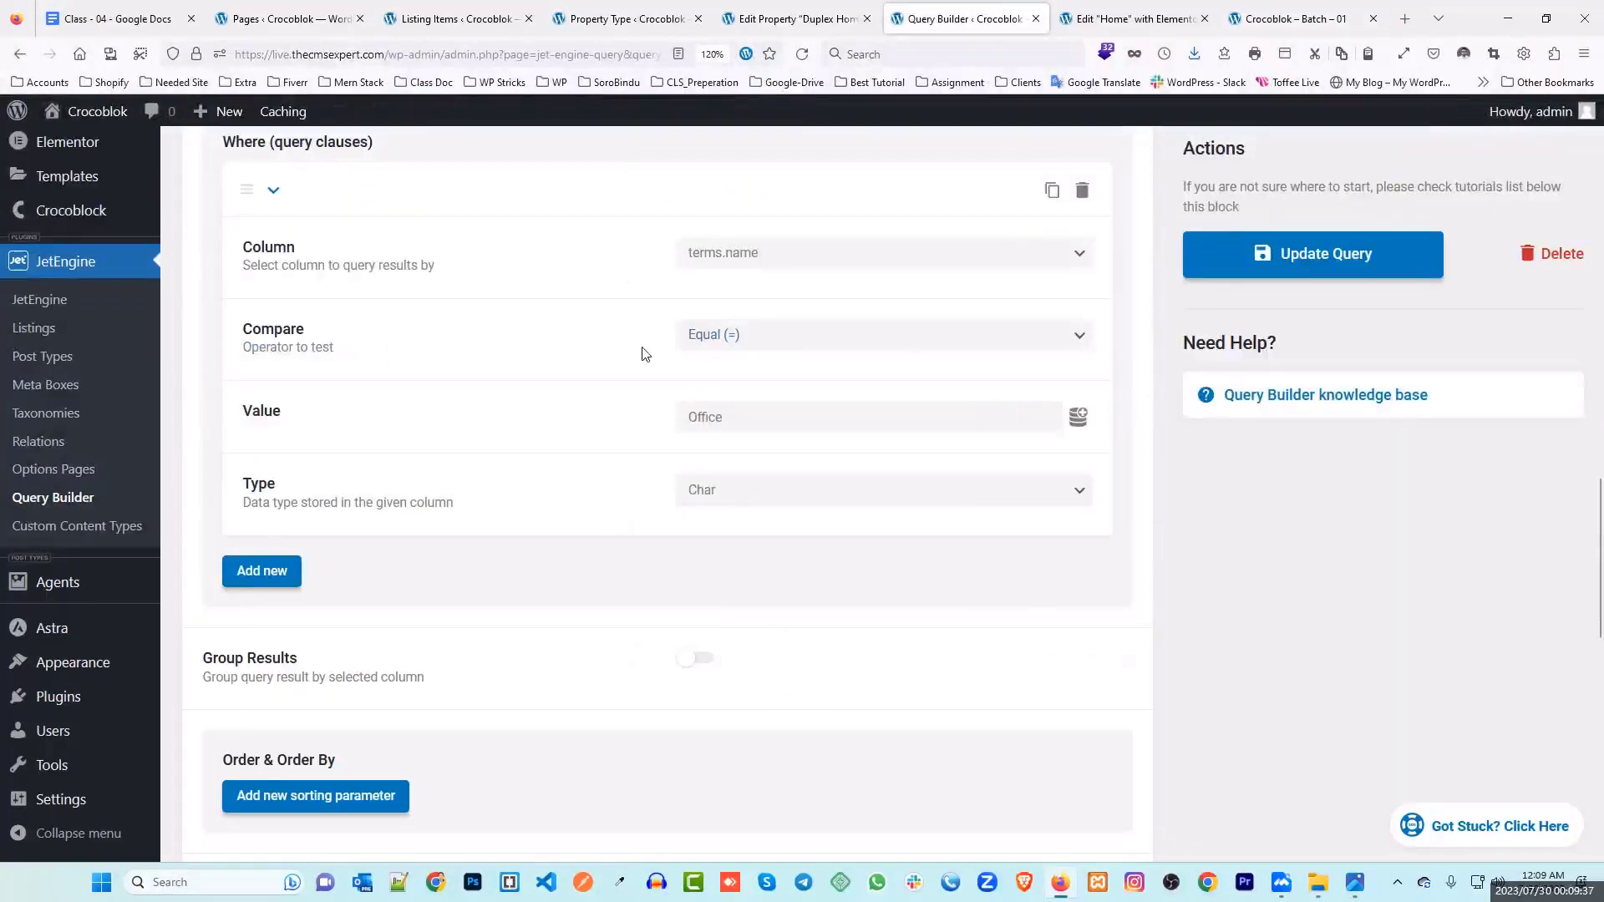
pyautogui.scroll(10, 644, 353)
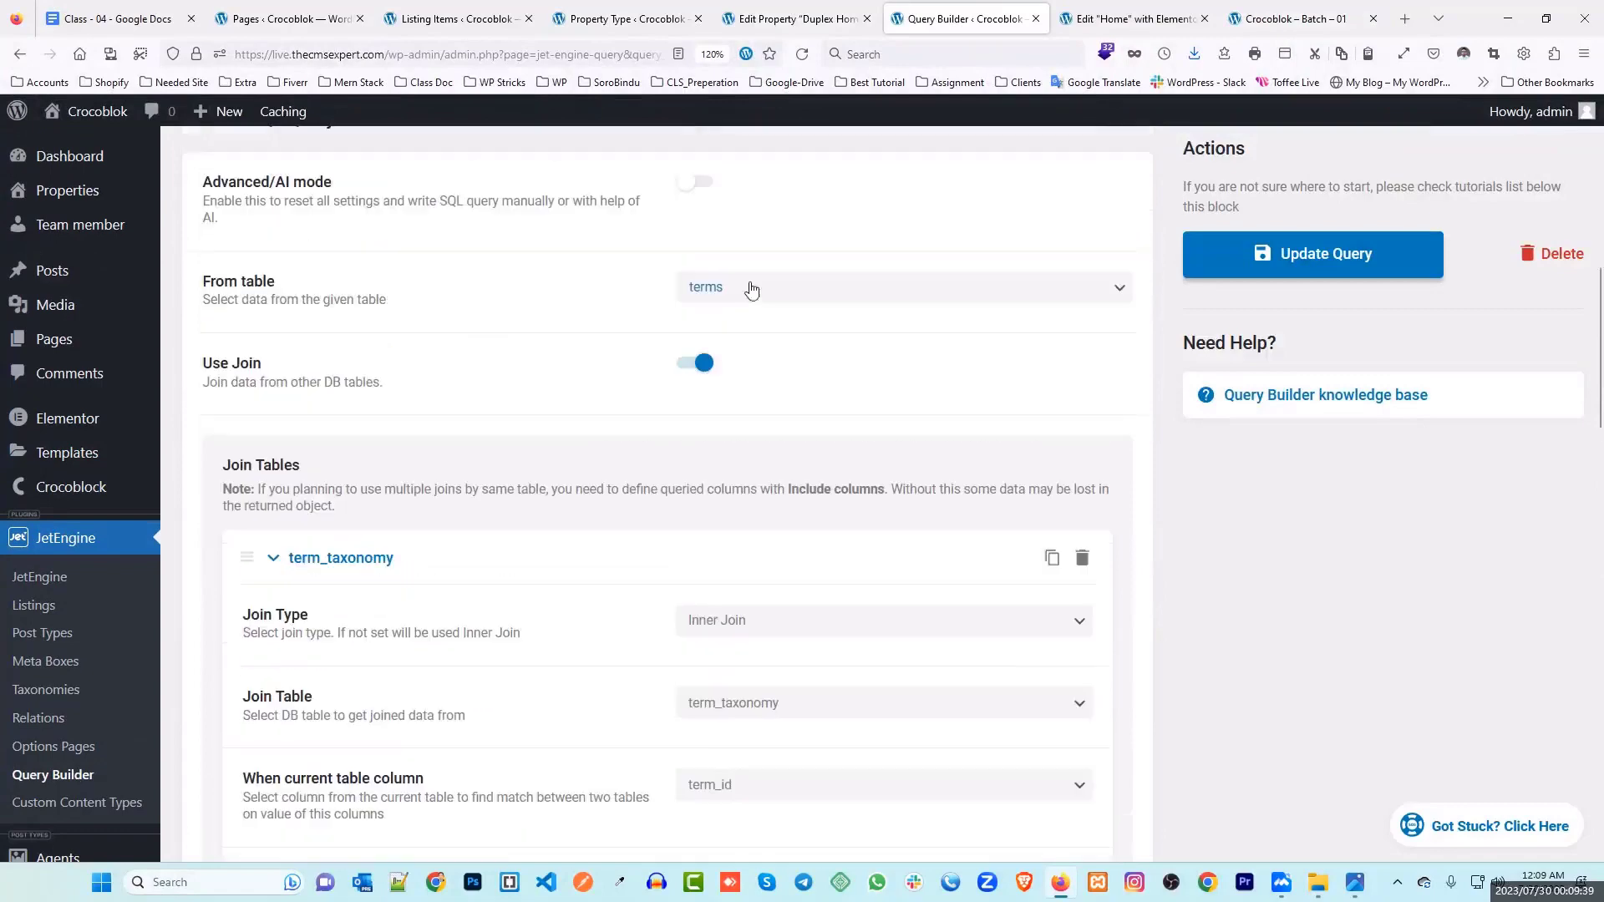
pyautogui.scroll(6, 602, 358)
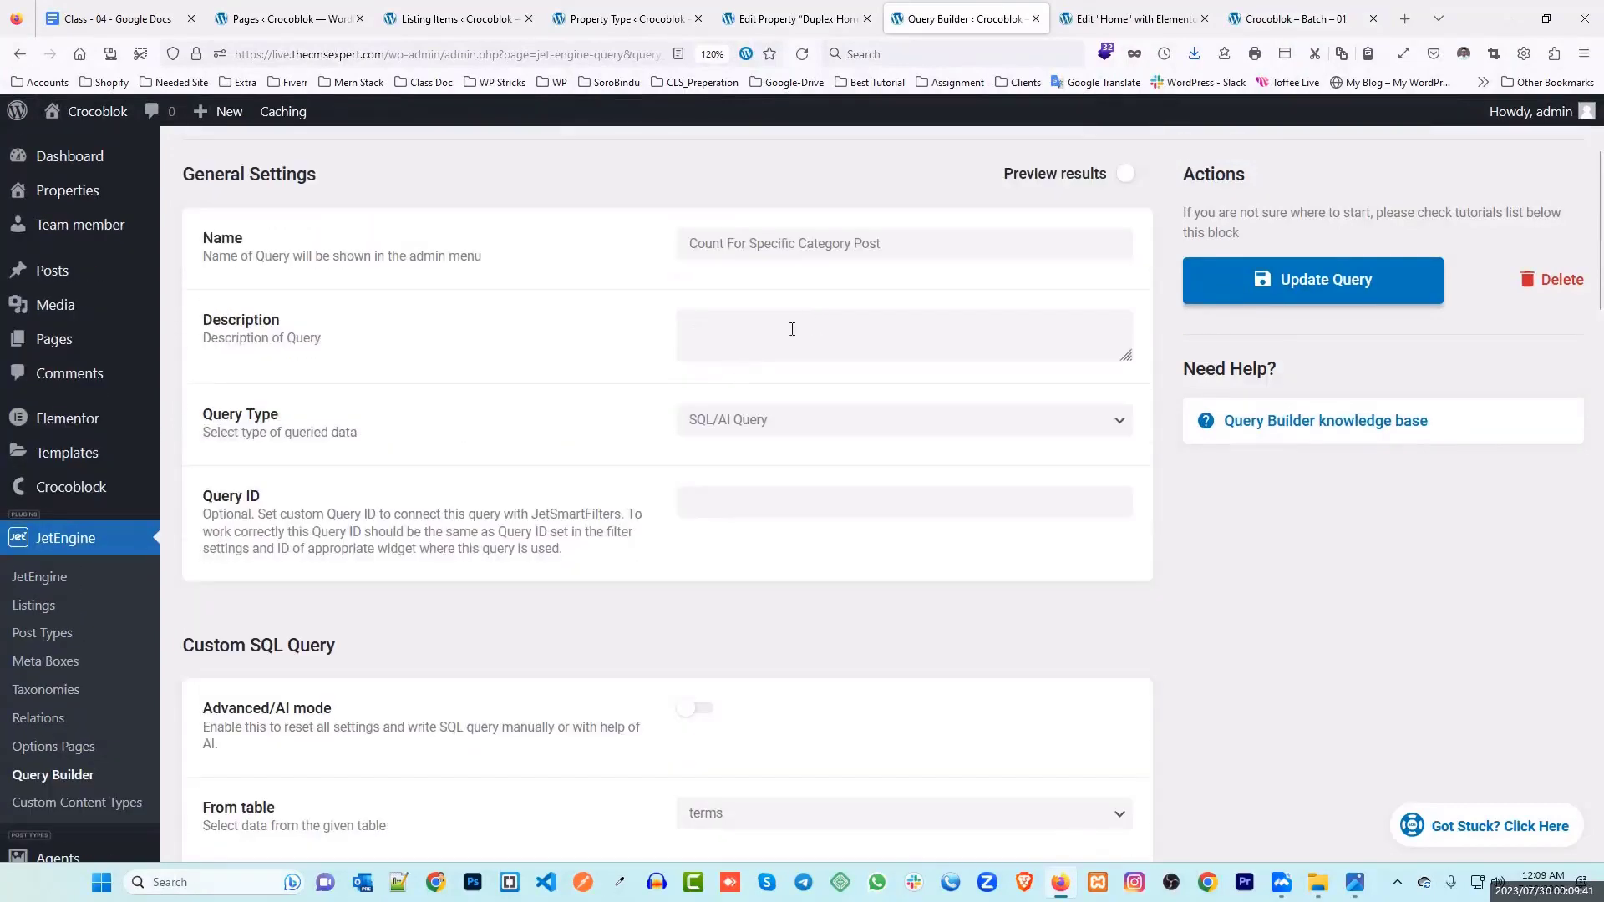
pyautogui.scroll(2, 792, 329)
pyautogui.scroll(-8, 715, 329)
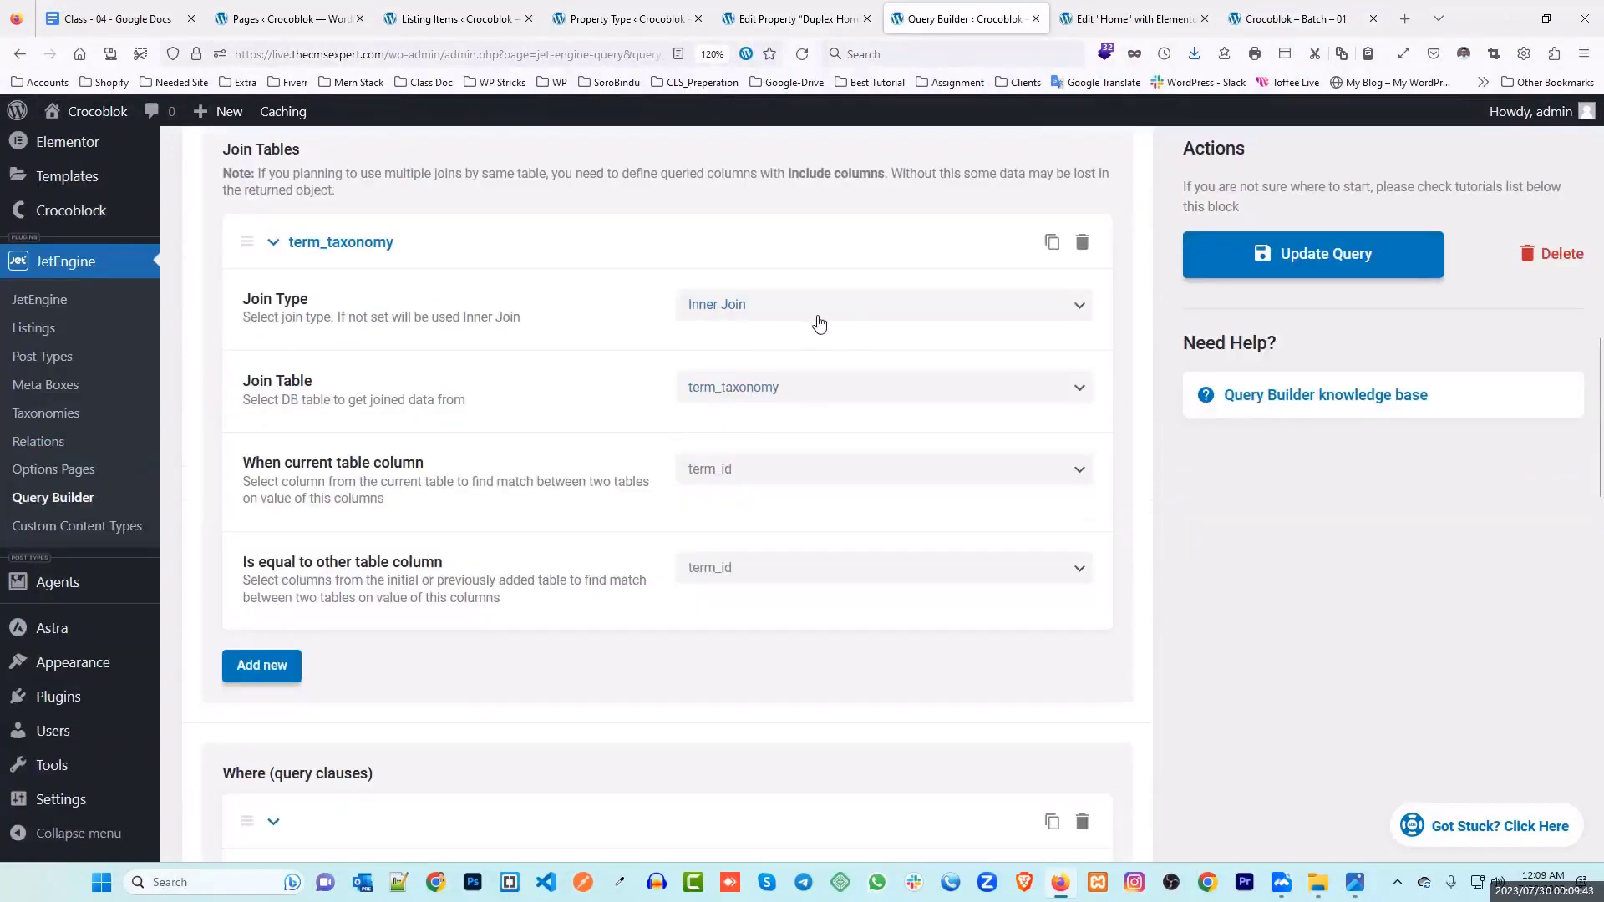
pyautogui.scroll(-6, 801, 326)
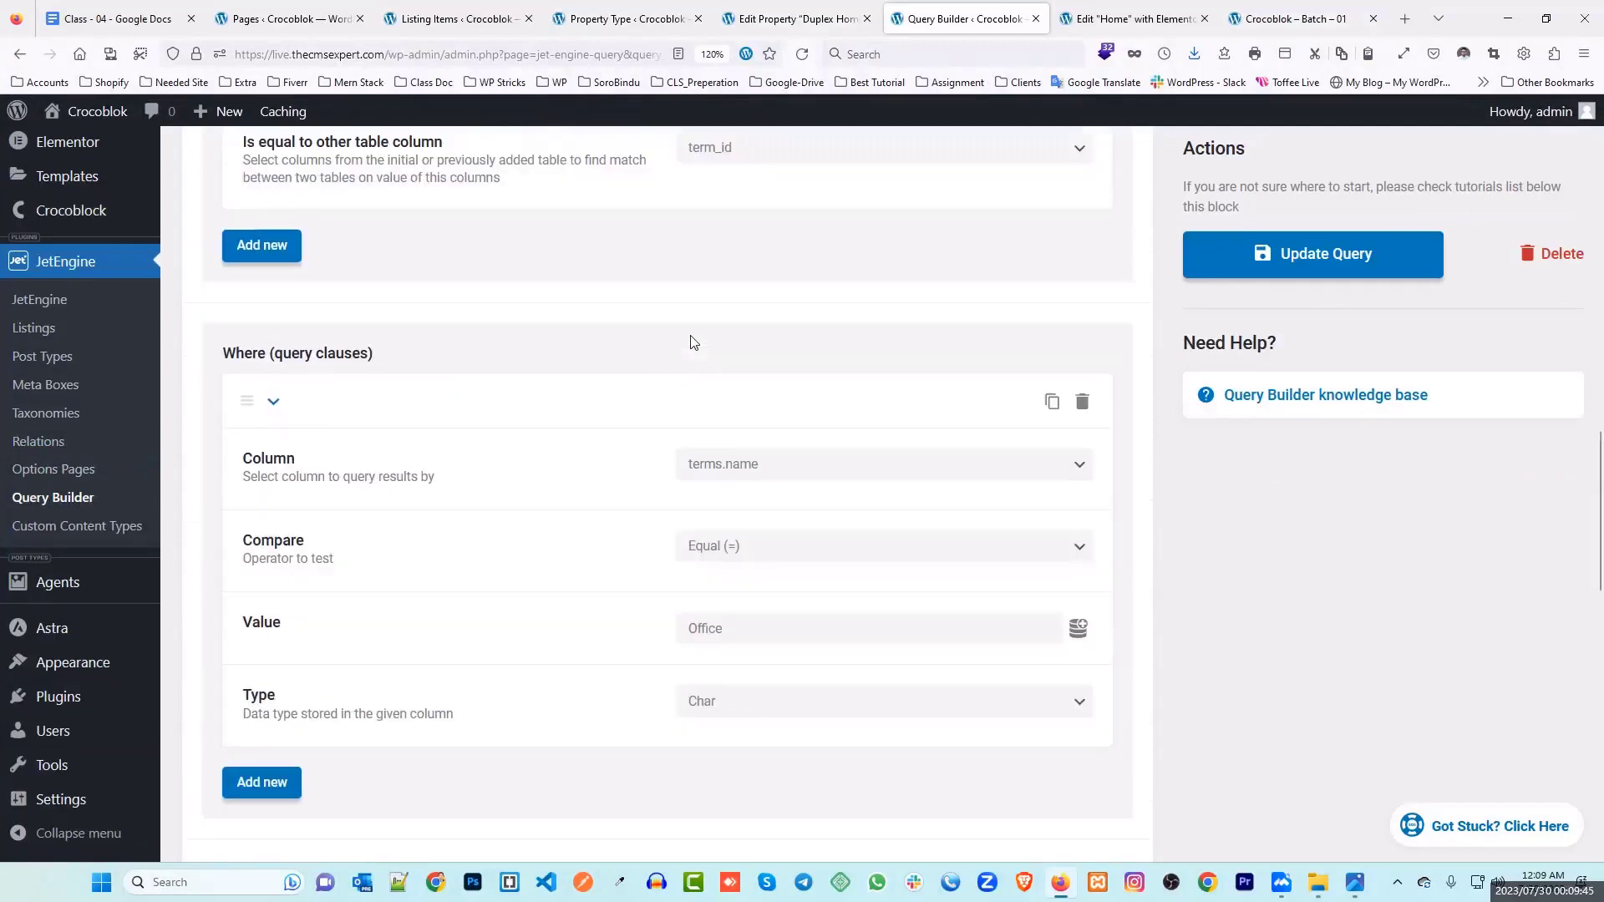
# Step: Review the query's where clause and compare the Office Counter's ending-number Dynamic Function settings with the Apply.png reference image
pyautogui.scroll(-2, 801, 276)
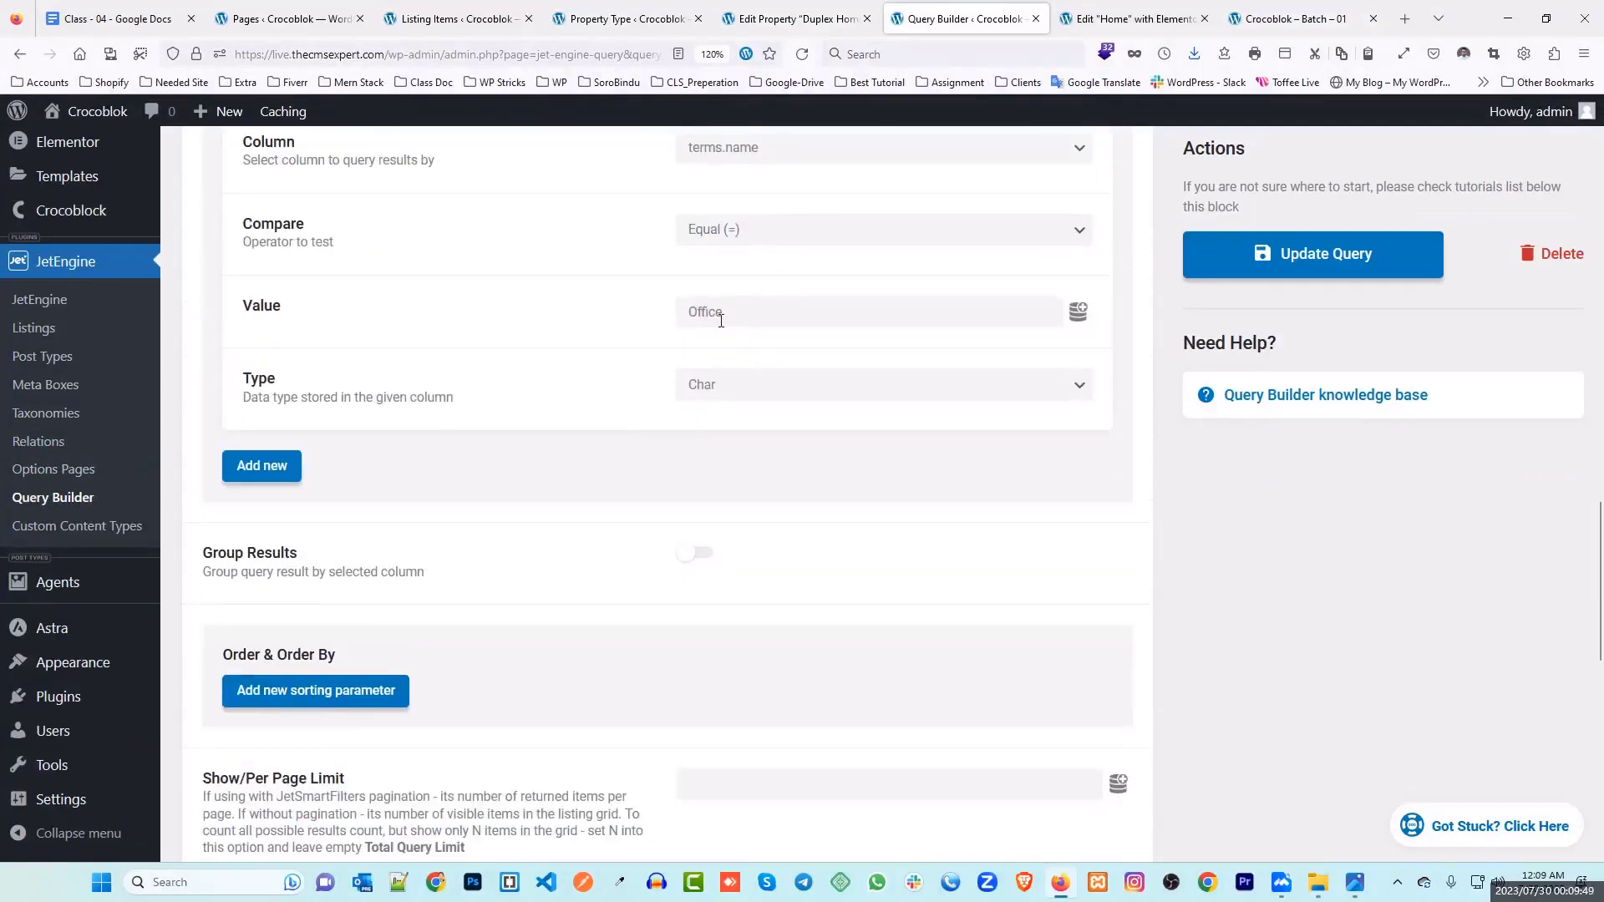
pyautogui.click(1115, 21)
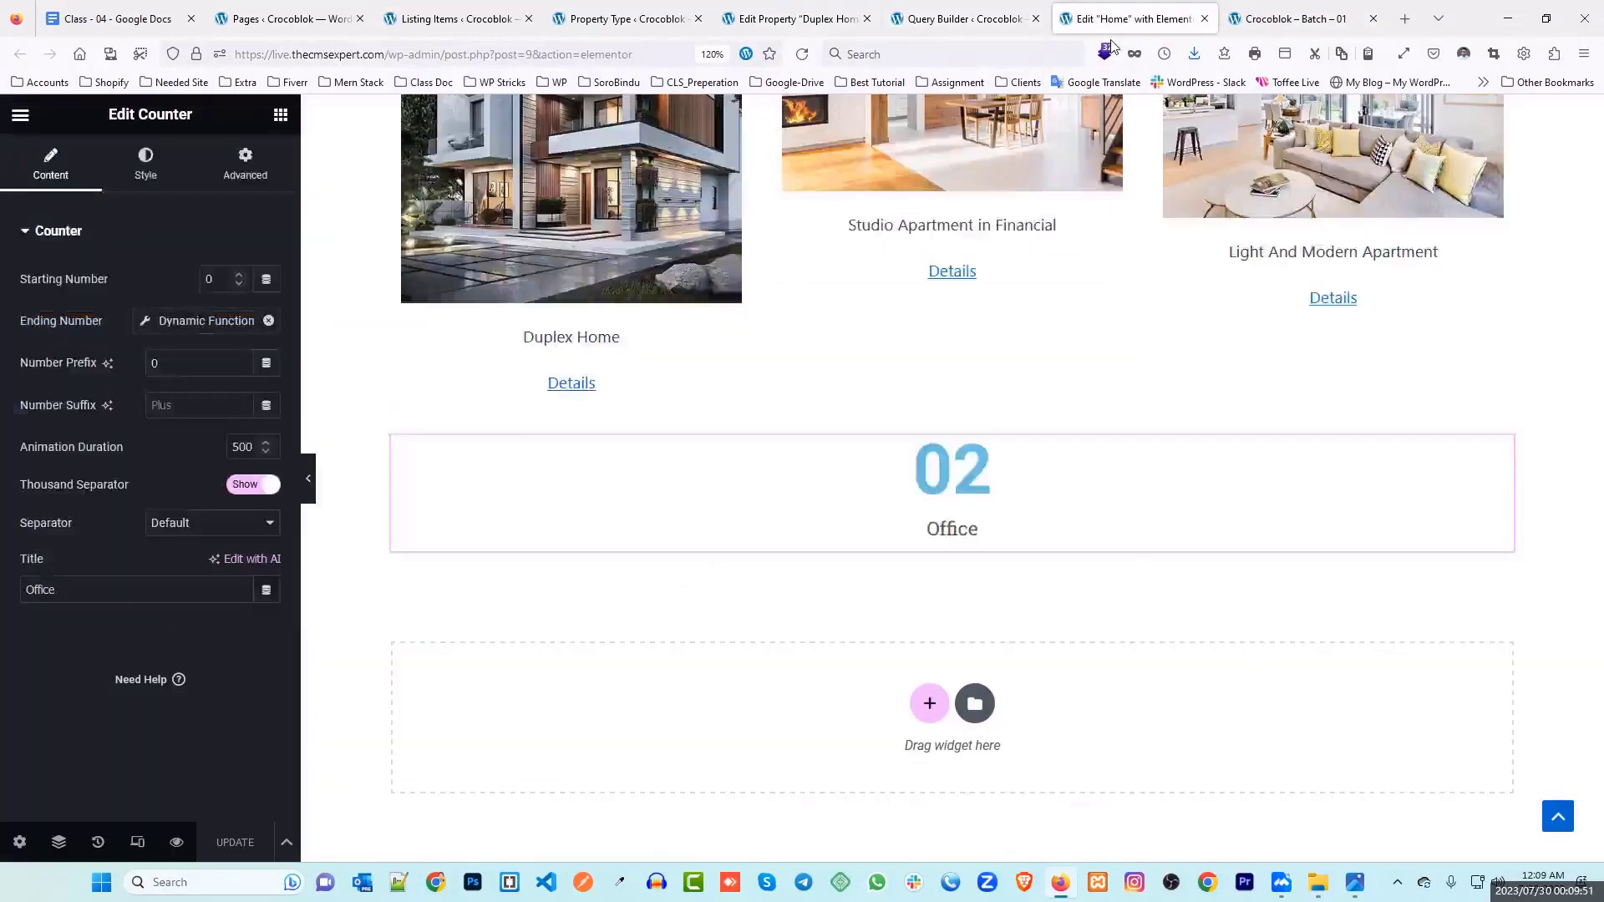
pyautogui.click(146, 321)
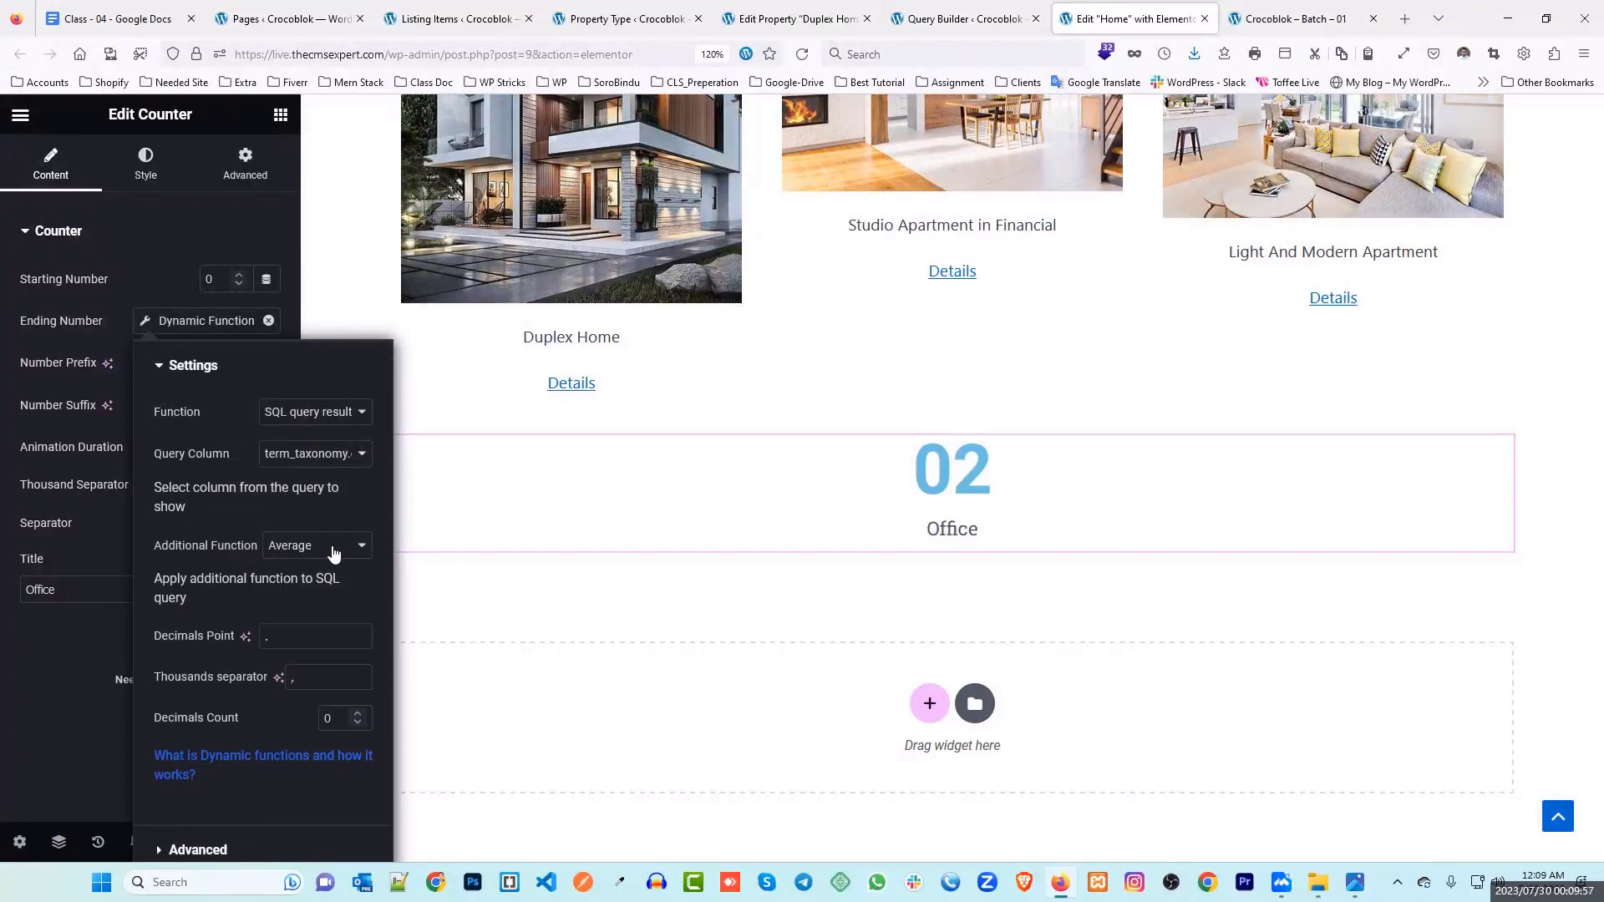
pyautogui.click(1354, 882)
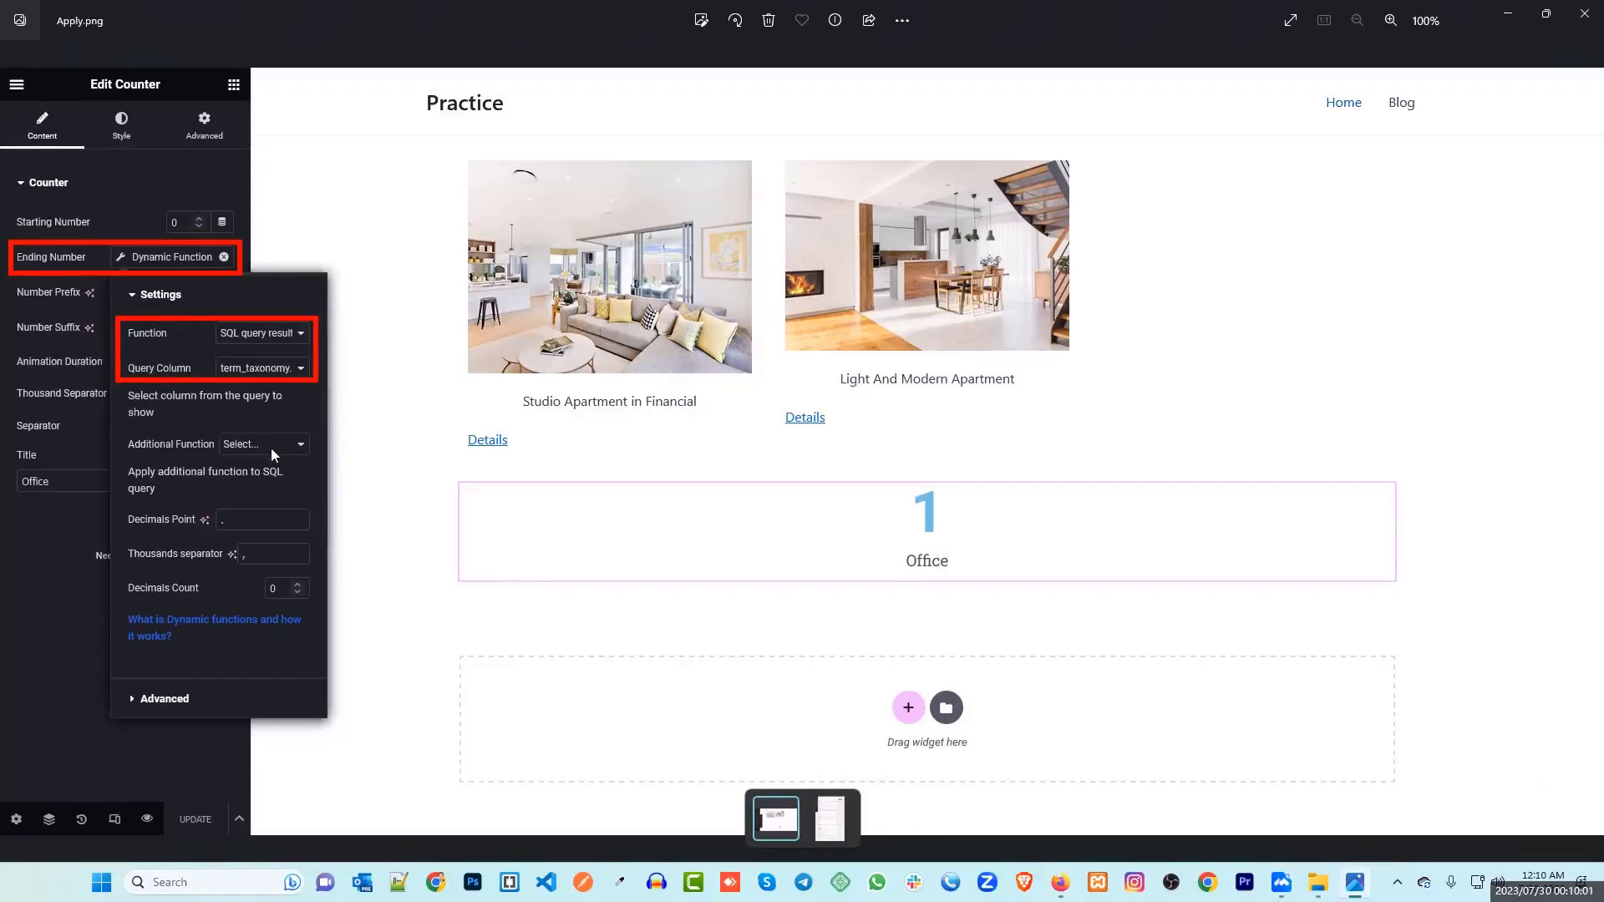
pyautogui.click(1506, 16)
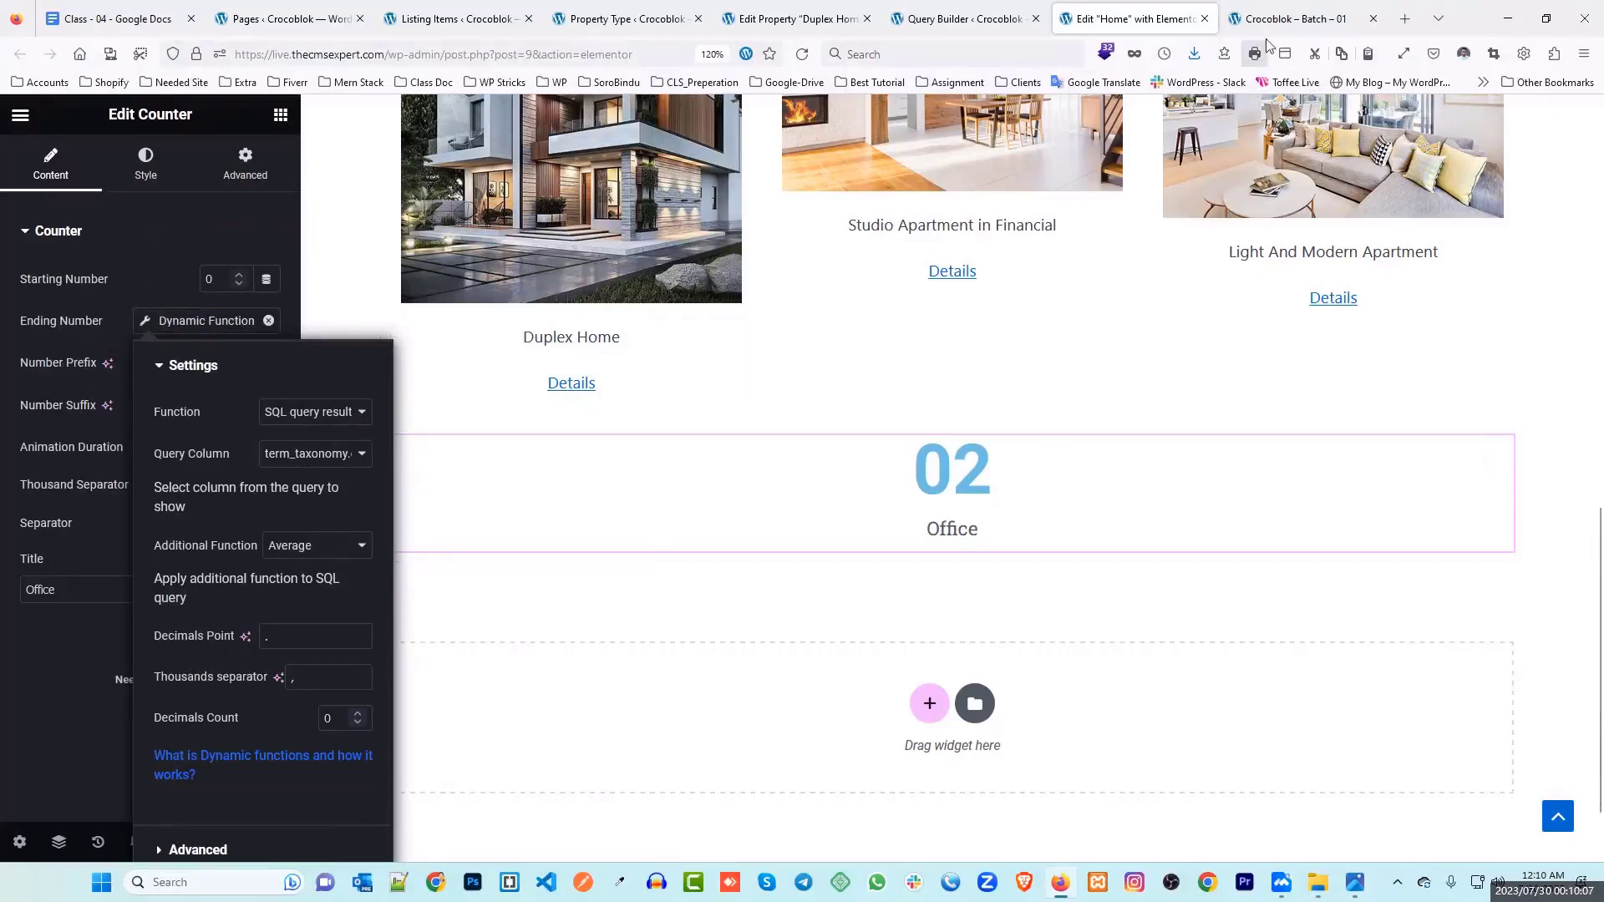
# Step: Assign the Office property type to the Duplex Home property and update the property
pyautogui.click(1286, 18)
pyautogui.click(777, 18)
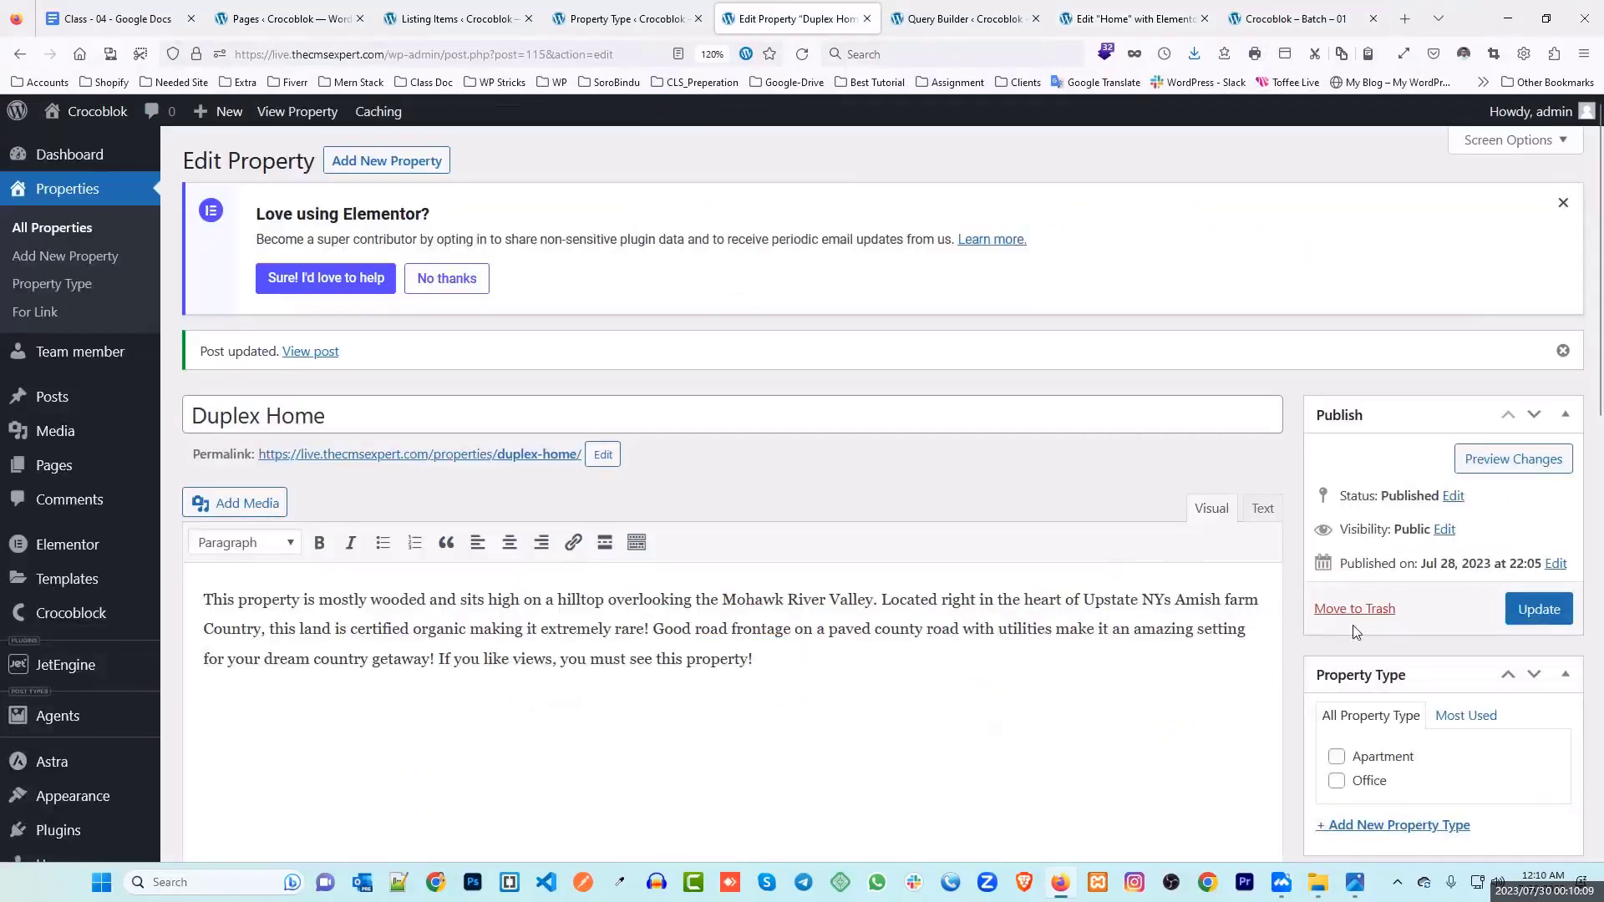
pyautogui.scroll(-2, 1368, 669)
pyautogui.click(1366, 681)
pyautogui.click(1533, 506)
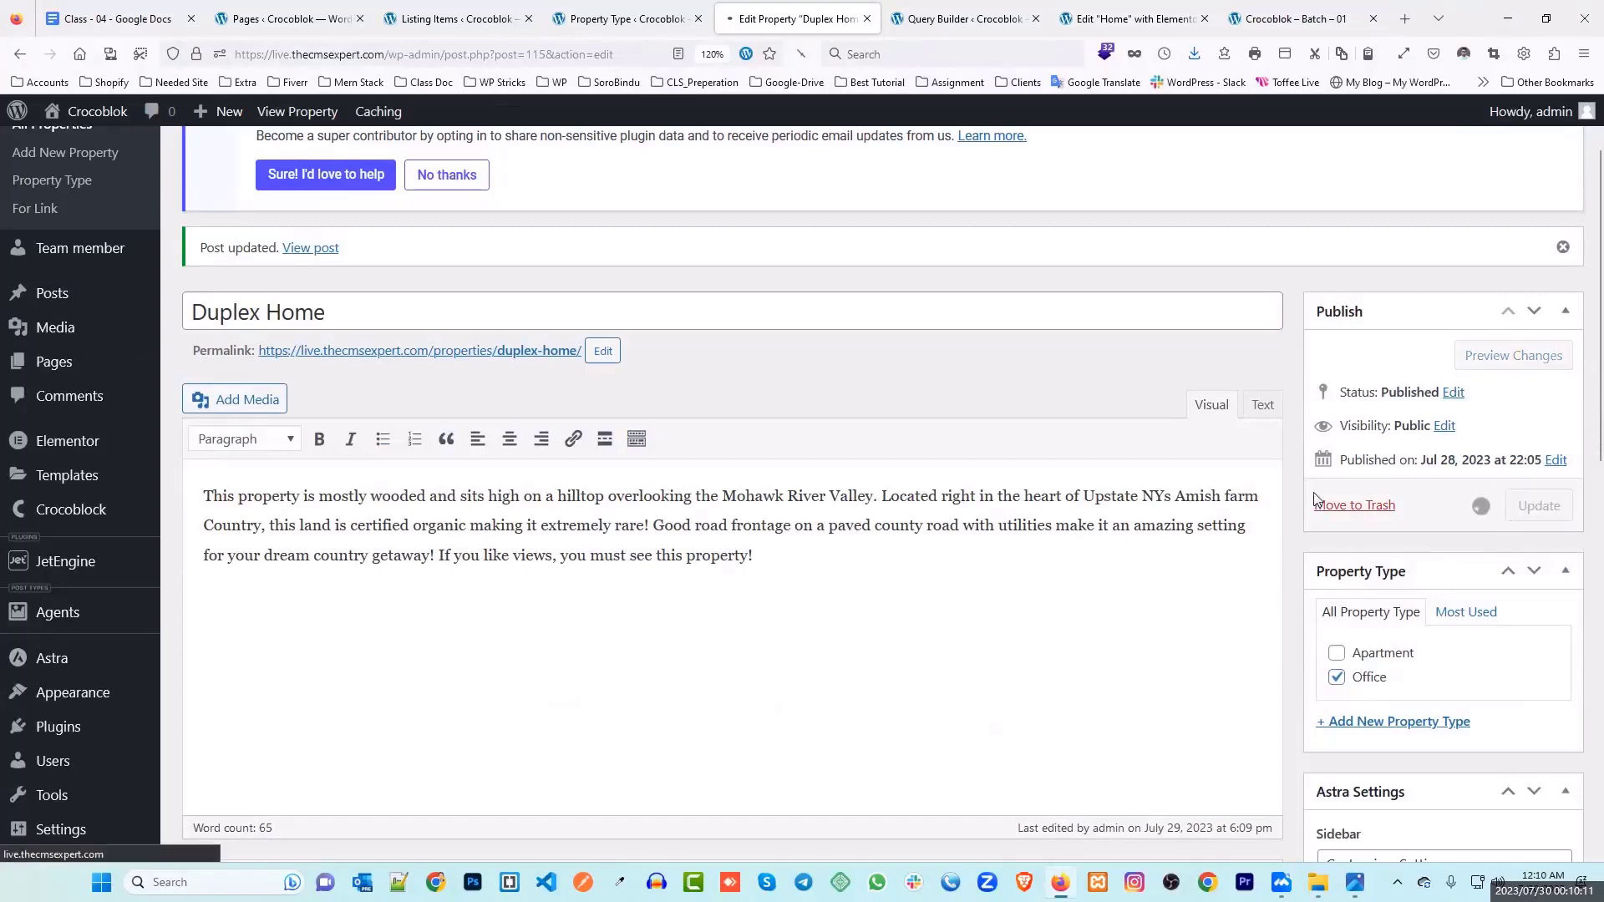
pyautogui.scroll(2, 1051, 568)
# Step: Reload the live Home page and check the number shown by the Office counter
pyautogui.click(1308, 8)
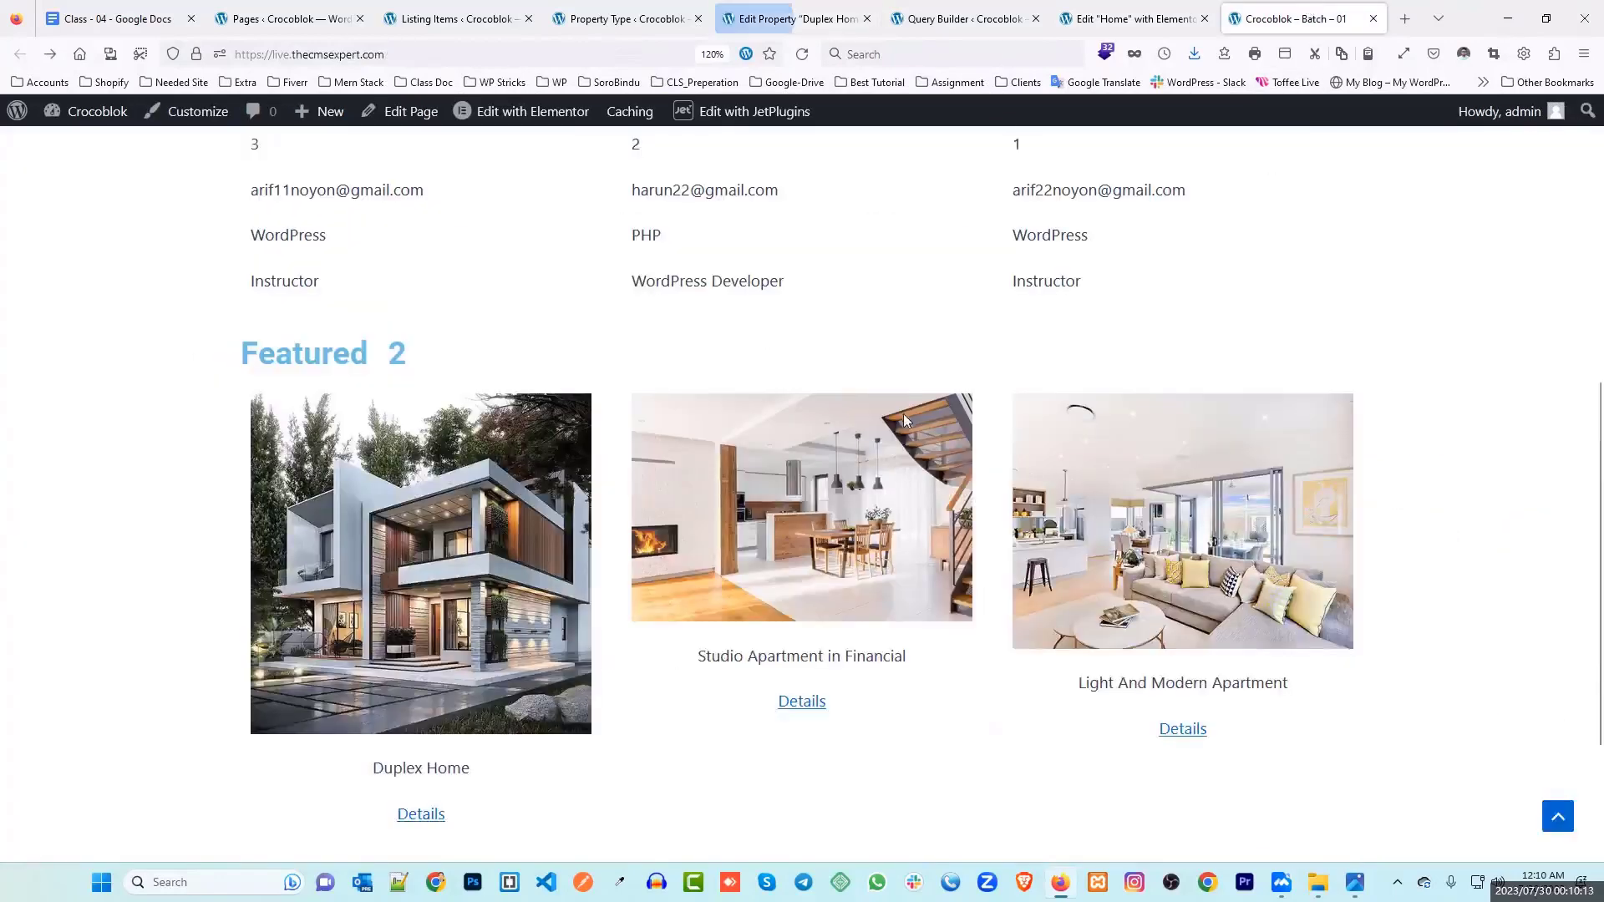
pyautogui.scroll(-3, 867, 462)
pyautogui.click(803, 55)
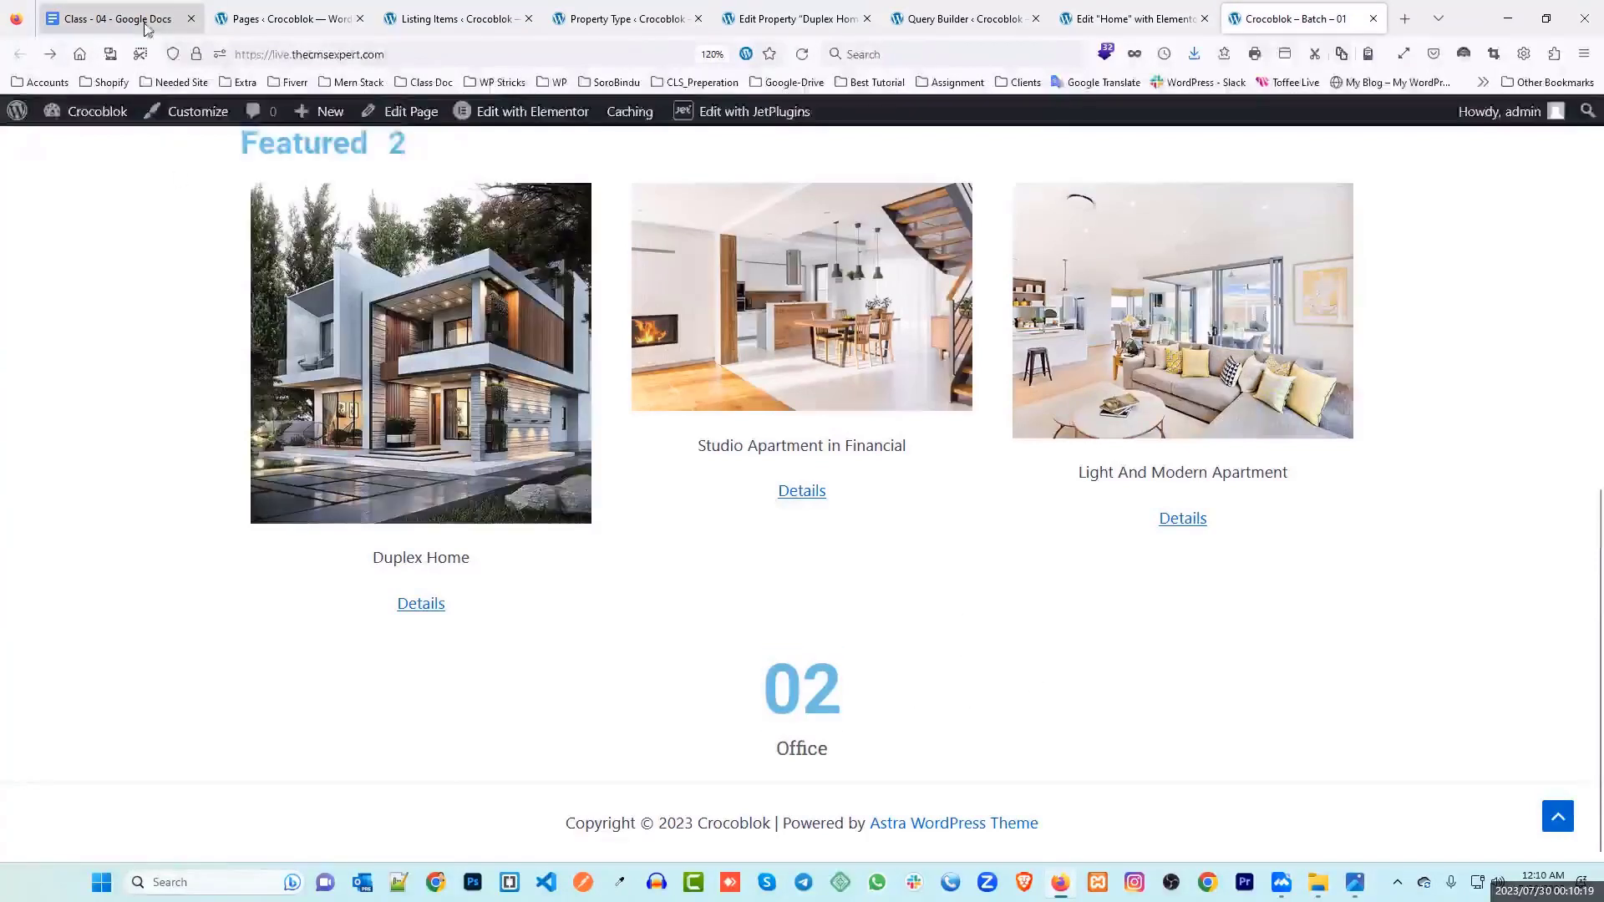
pyautogui.doubleClick(866, 696)
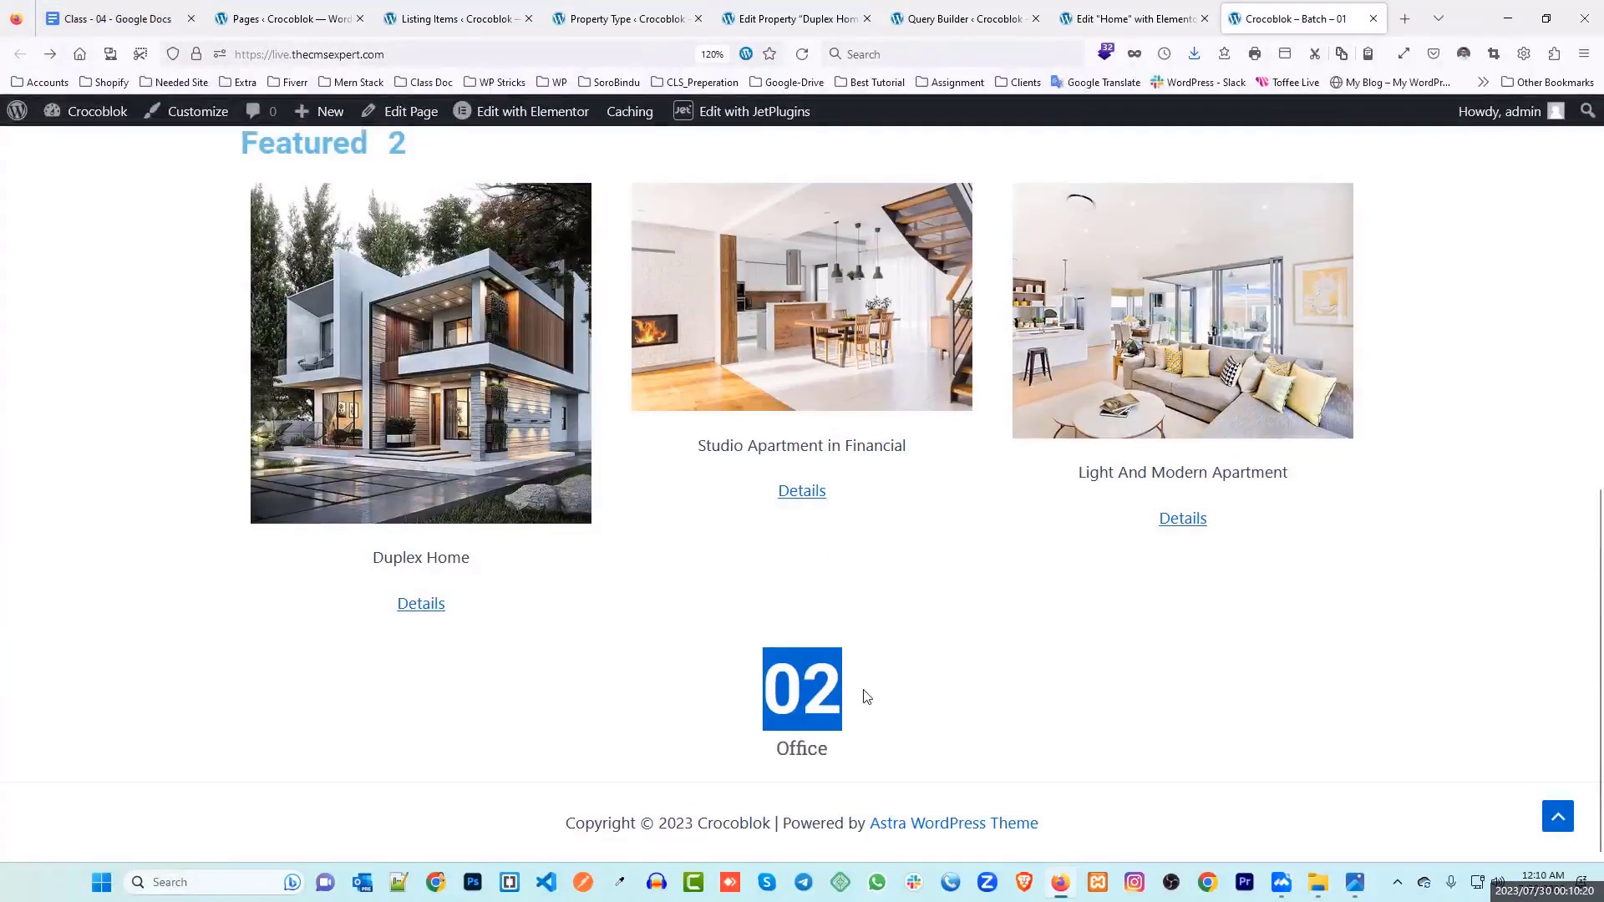
pyautogui.click(935, 704)
# Step: Change the Count For Specific Category Post query's type to Posts Query, check its Tax Query clause, and update the query
pyautogui.click(952, 19)
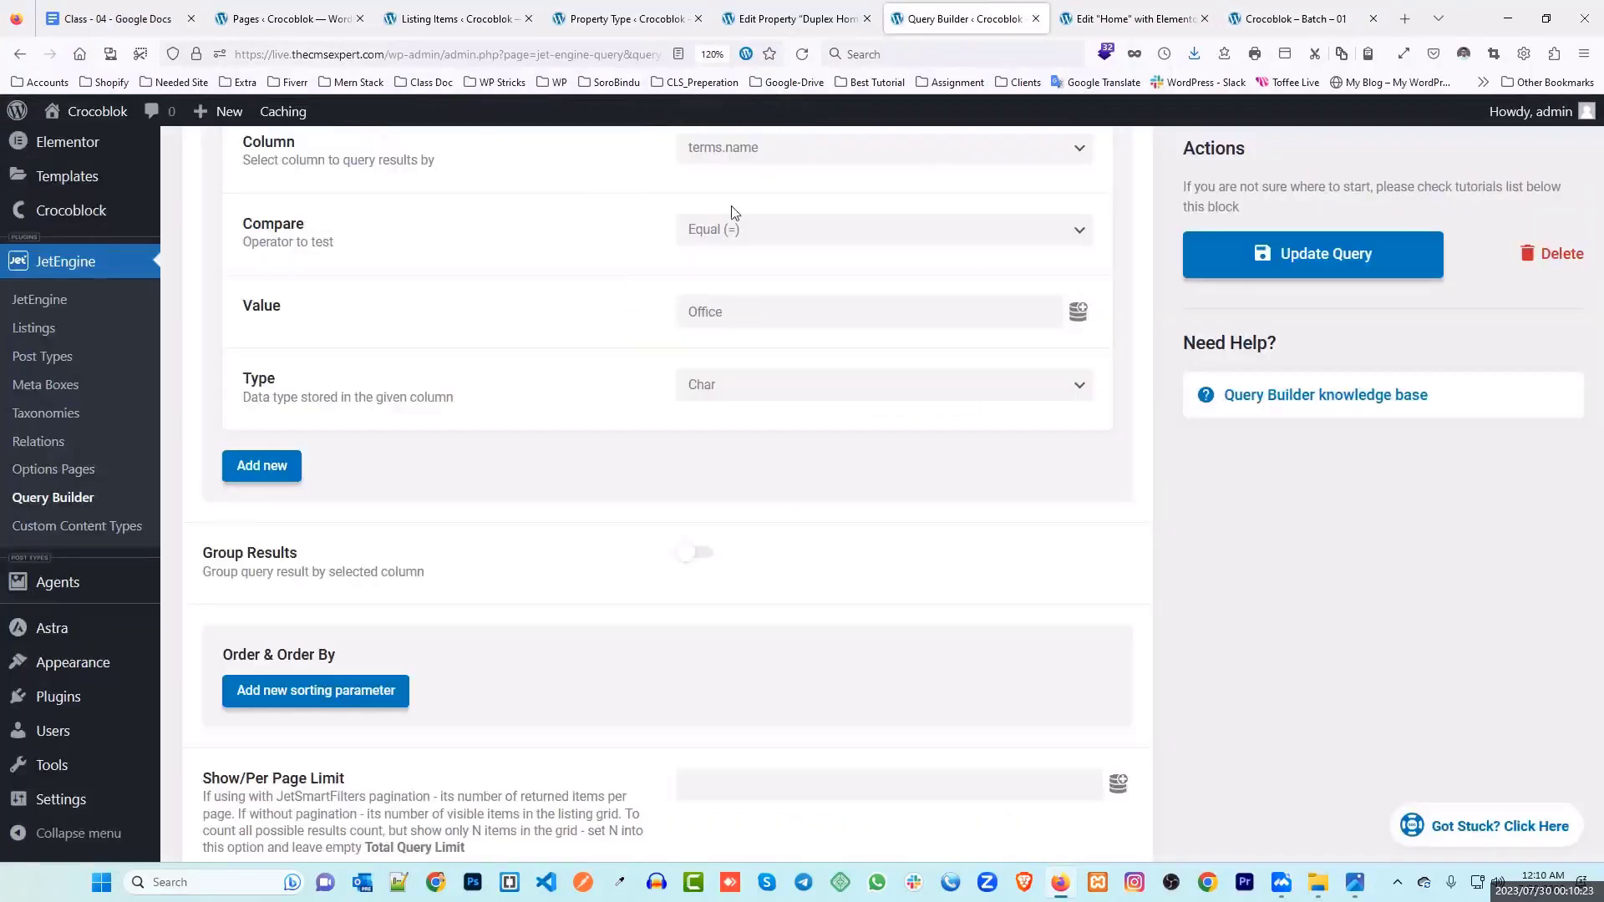
pyautogui.scroll(7, 626, 382)
pyautogui.scroll(10, 574, 384)
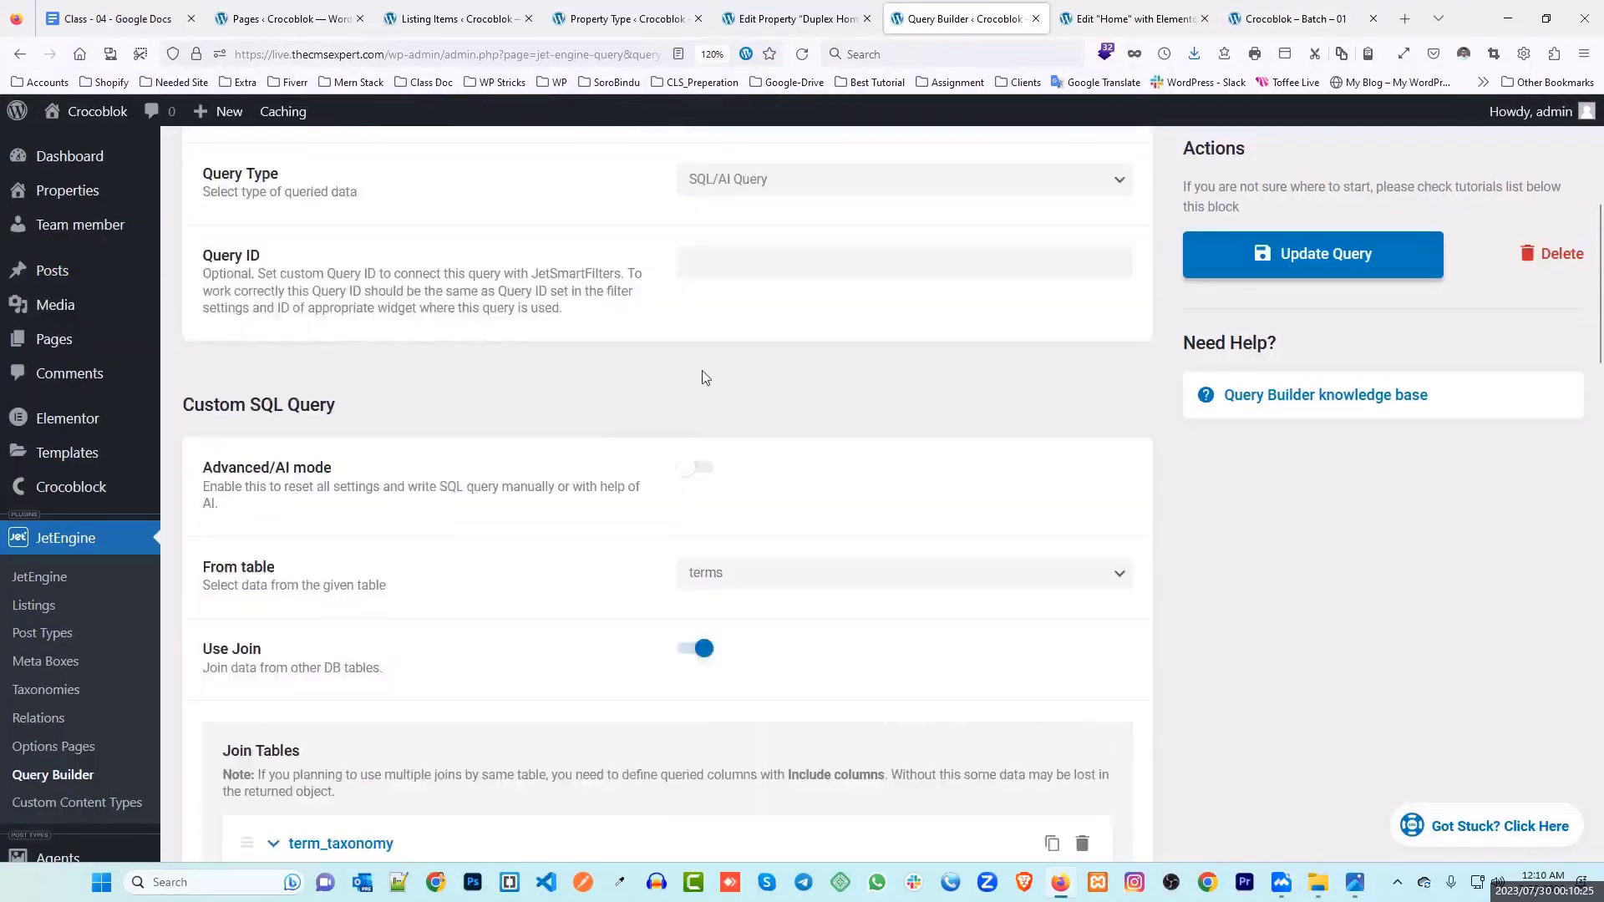
pyautogui.click(734, 429)
pyautogui.click(752, 468)
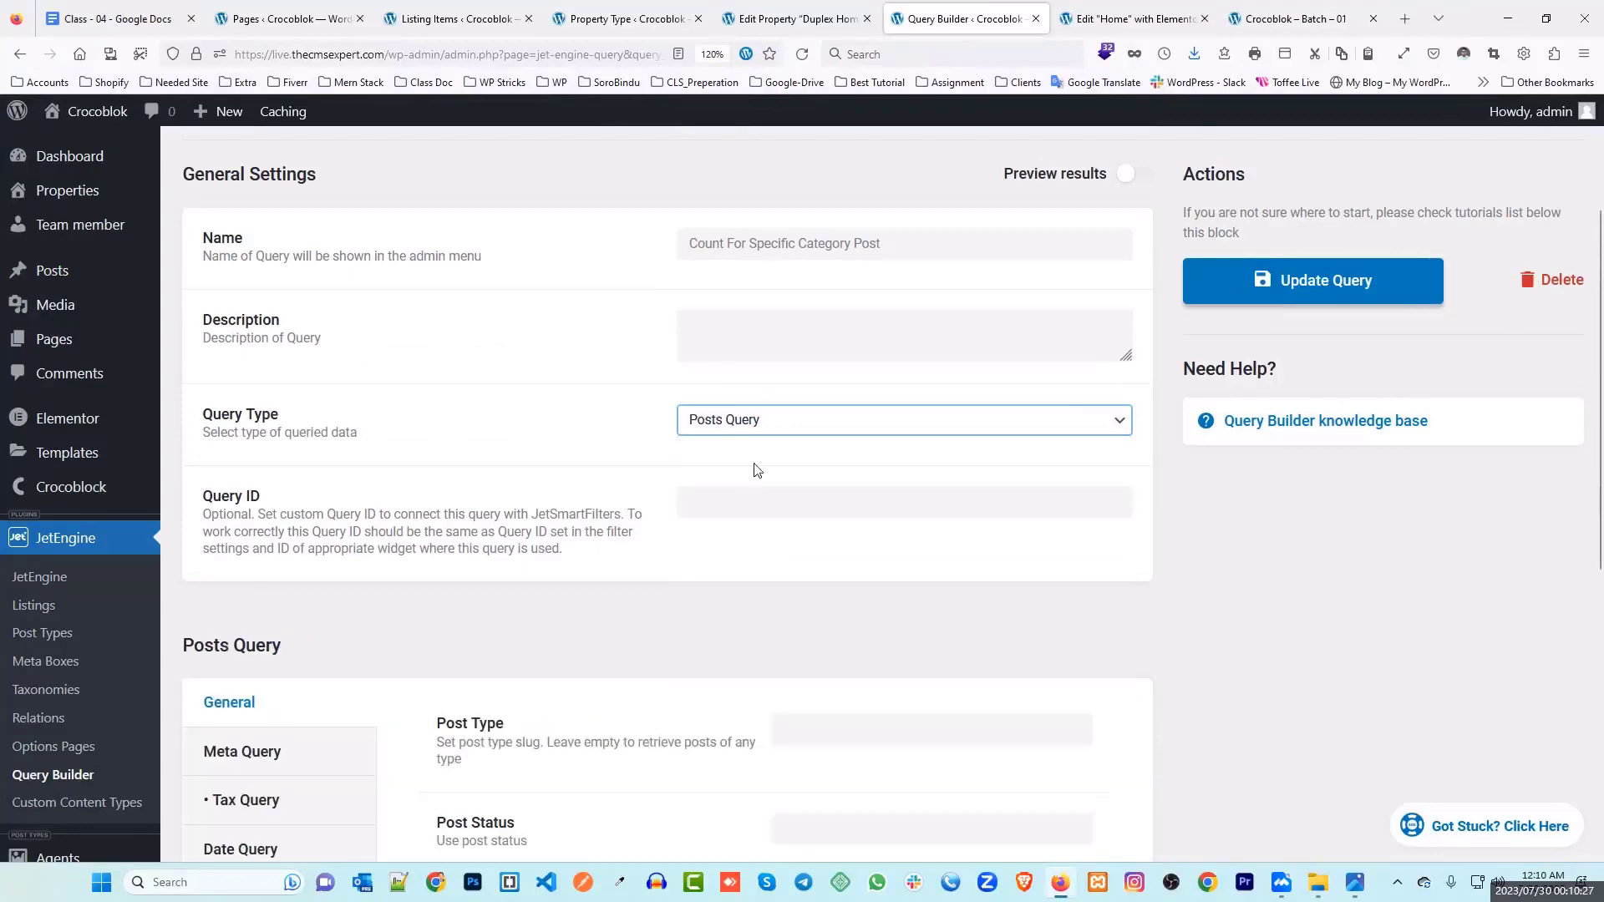
pyautogui.scroll(-6, 718, 435)
pyautogui.click(251, 265)
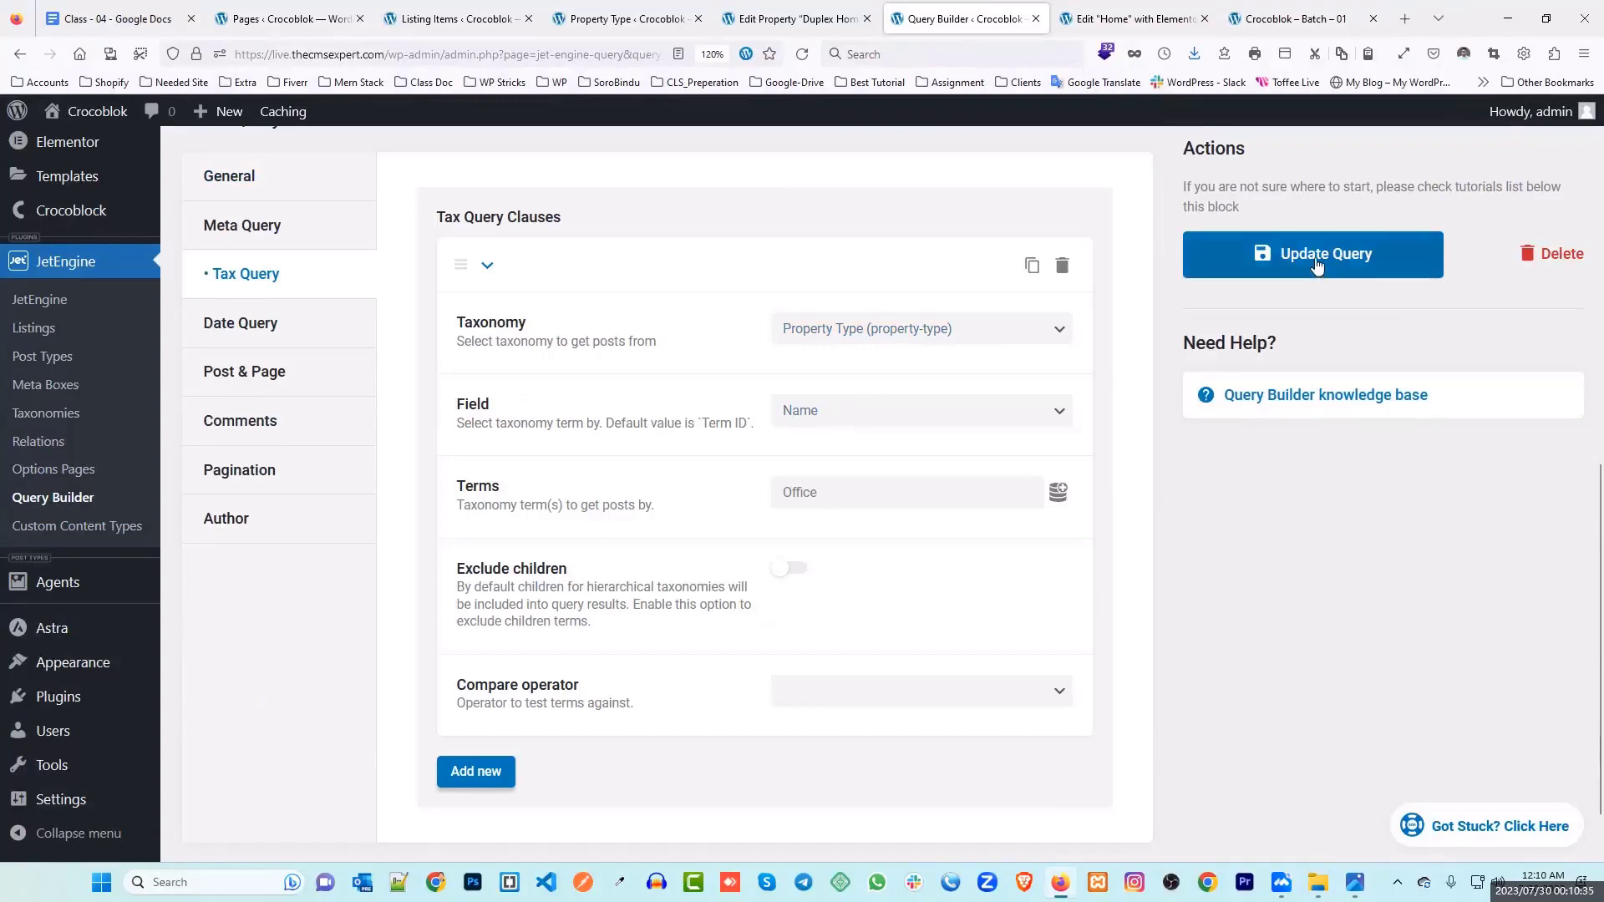
pyautogui.click(1244, 18)
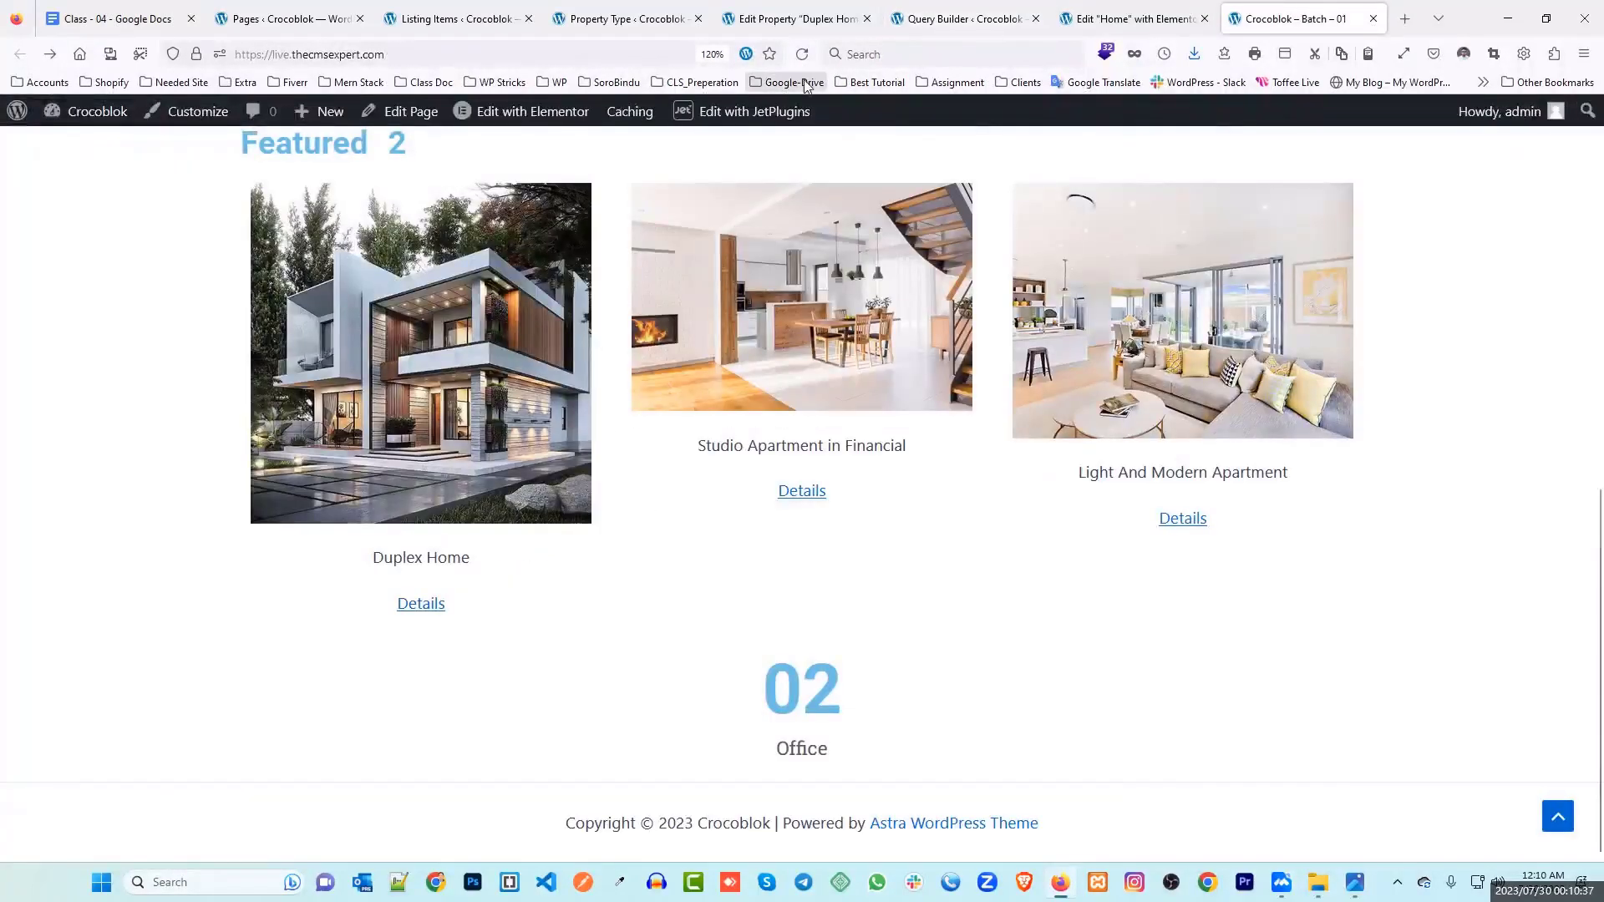
pyautogui.click(965, 18)
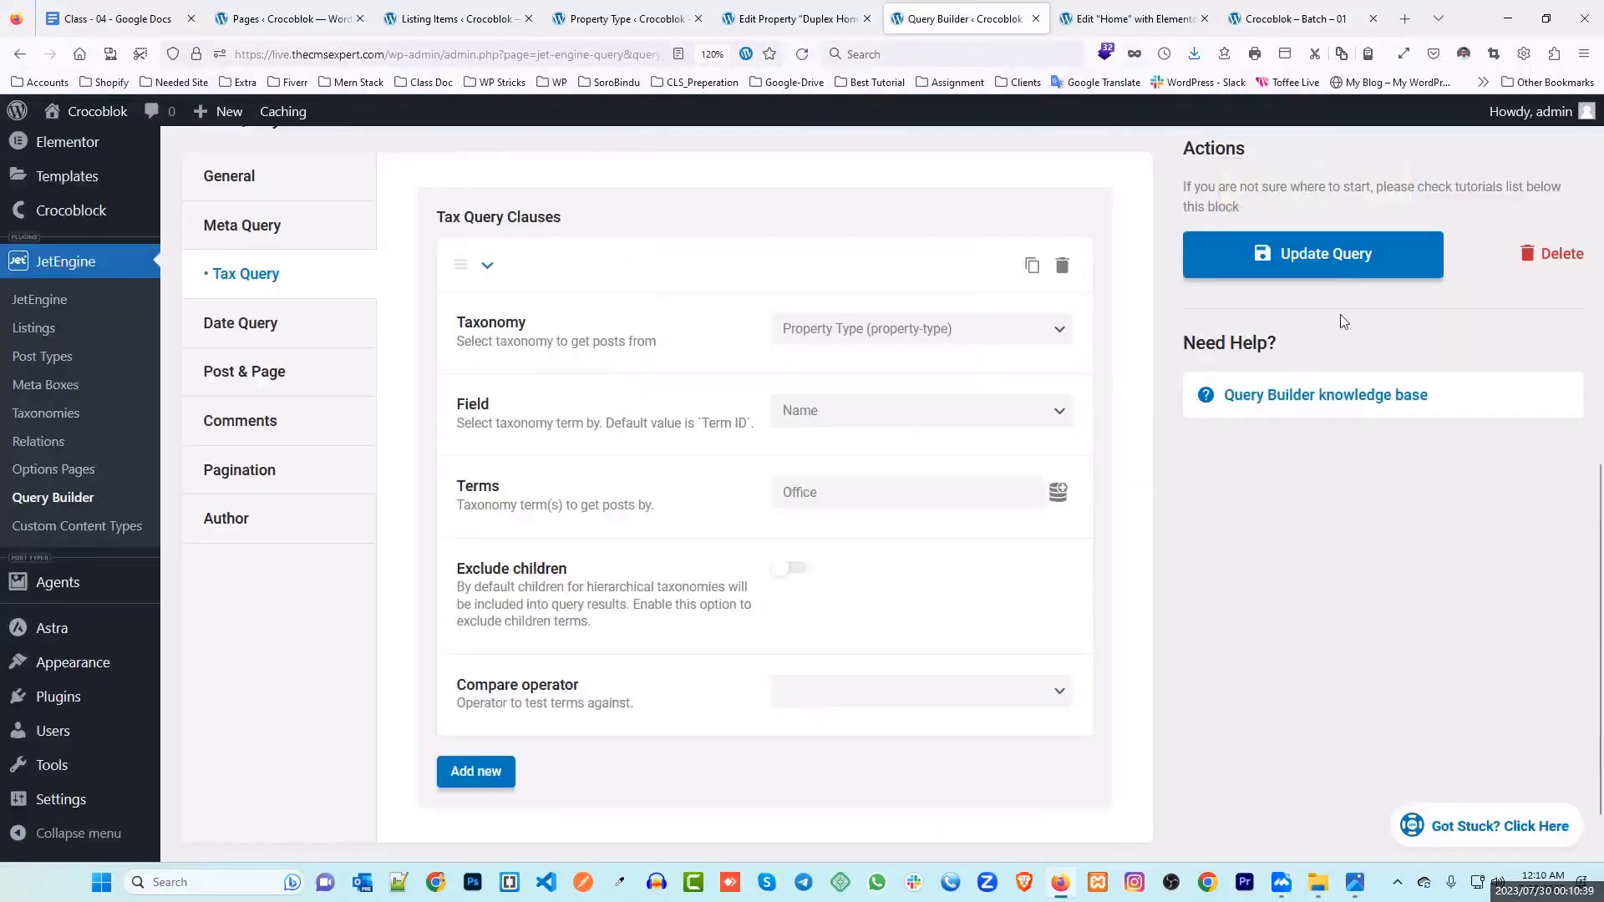
pyautogui.click(1303, 254)
# Step: Reload the live Home page and compare the number beside the Featured heading with the Office counter
pyautogui.click(1294, 18)
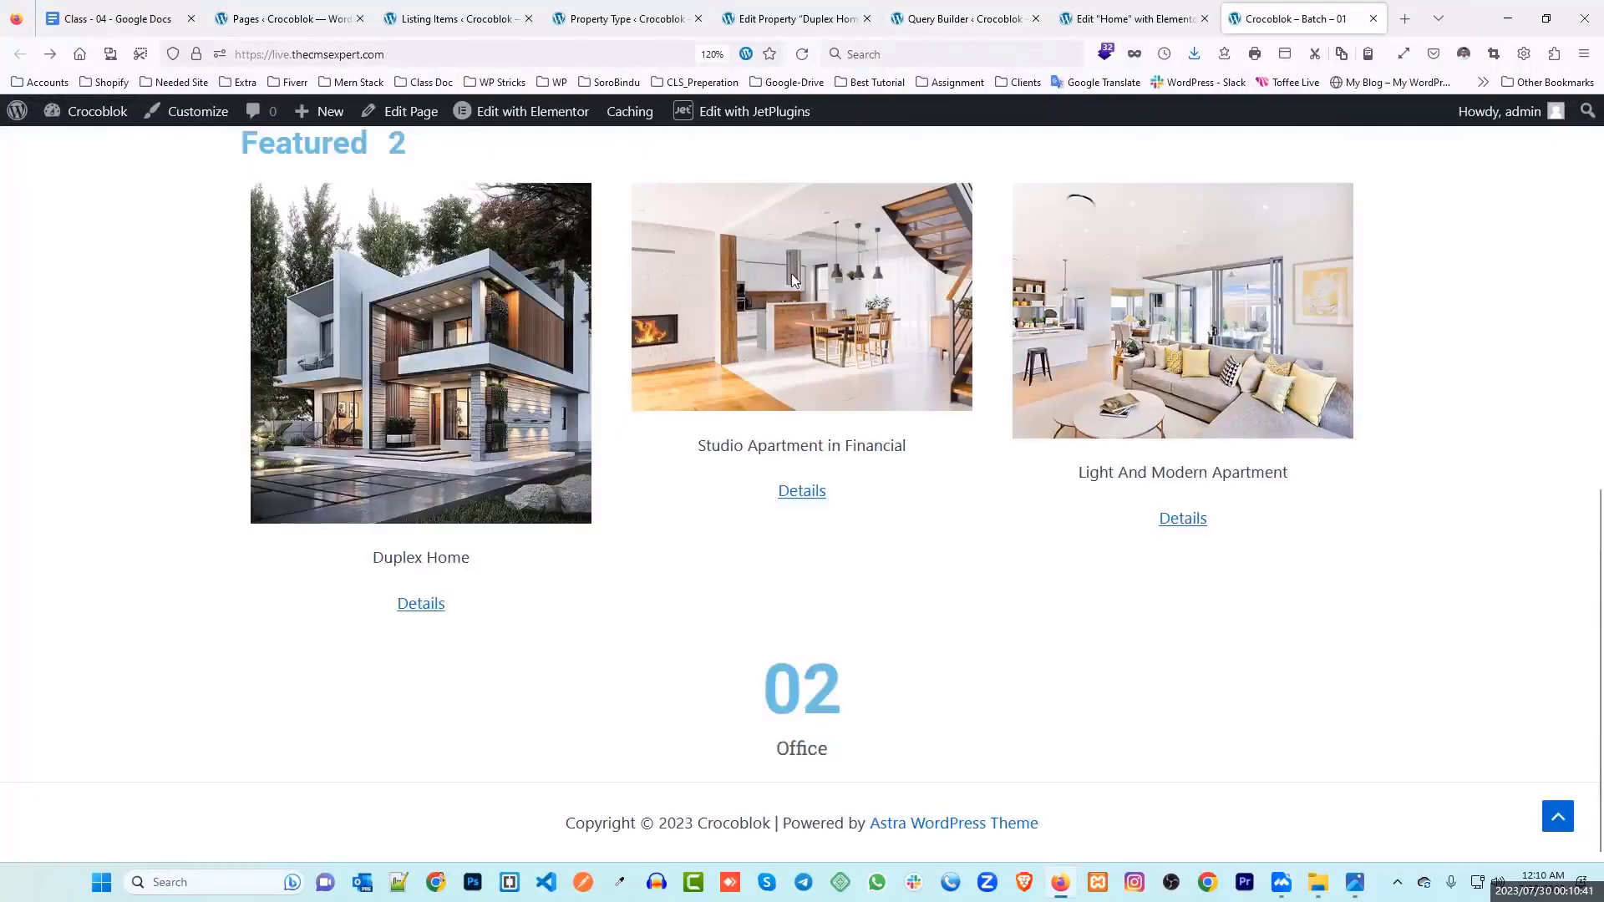
pyautogui.scroll(4, 498, 528)
pyautogui.moveTo(387, 462); pyautogui.dragTo(444, 473)
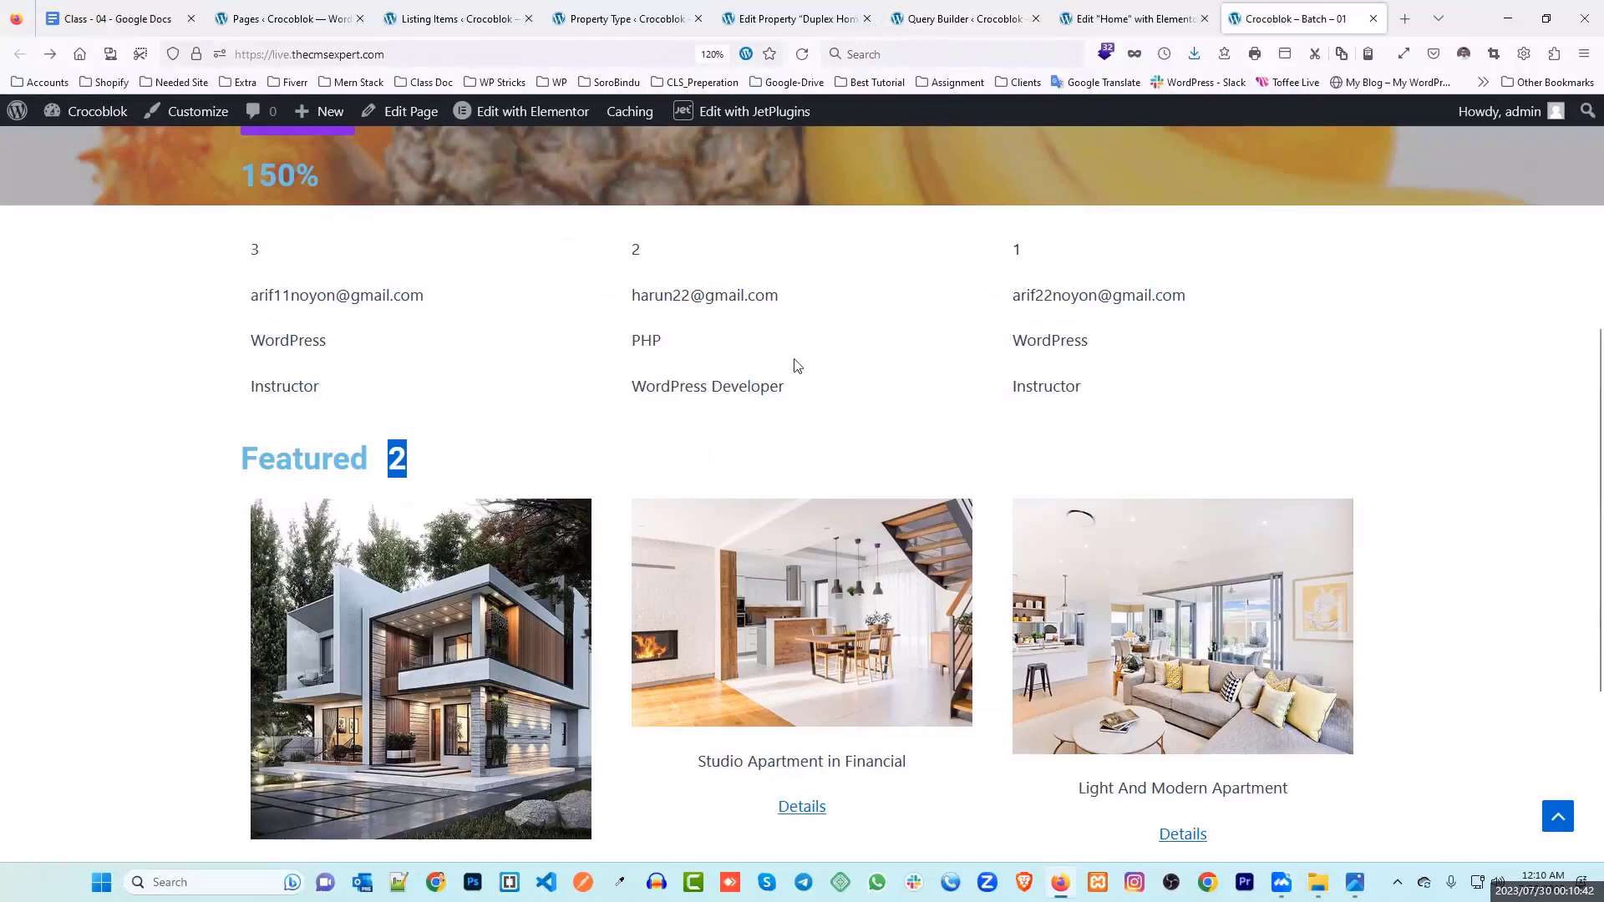
pyautogui.click(801, 53)
pyautogui.scroll(-4, 708, 472)
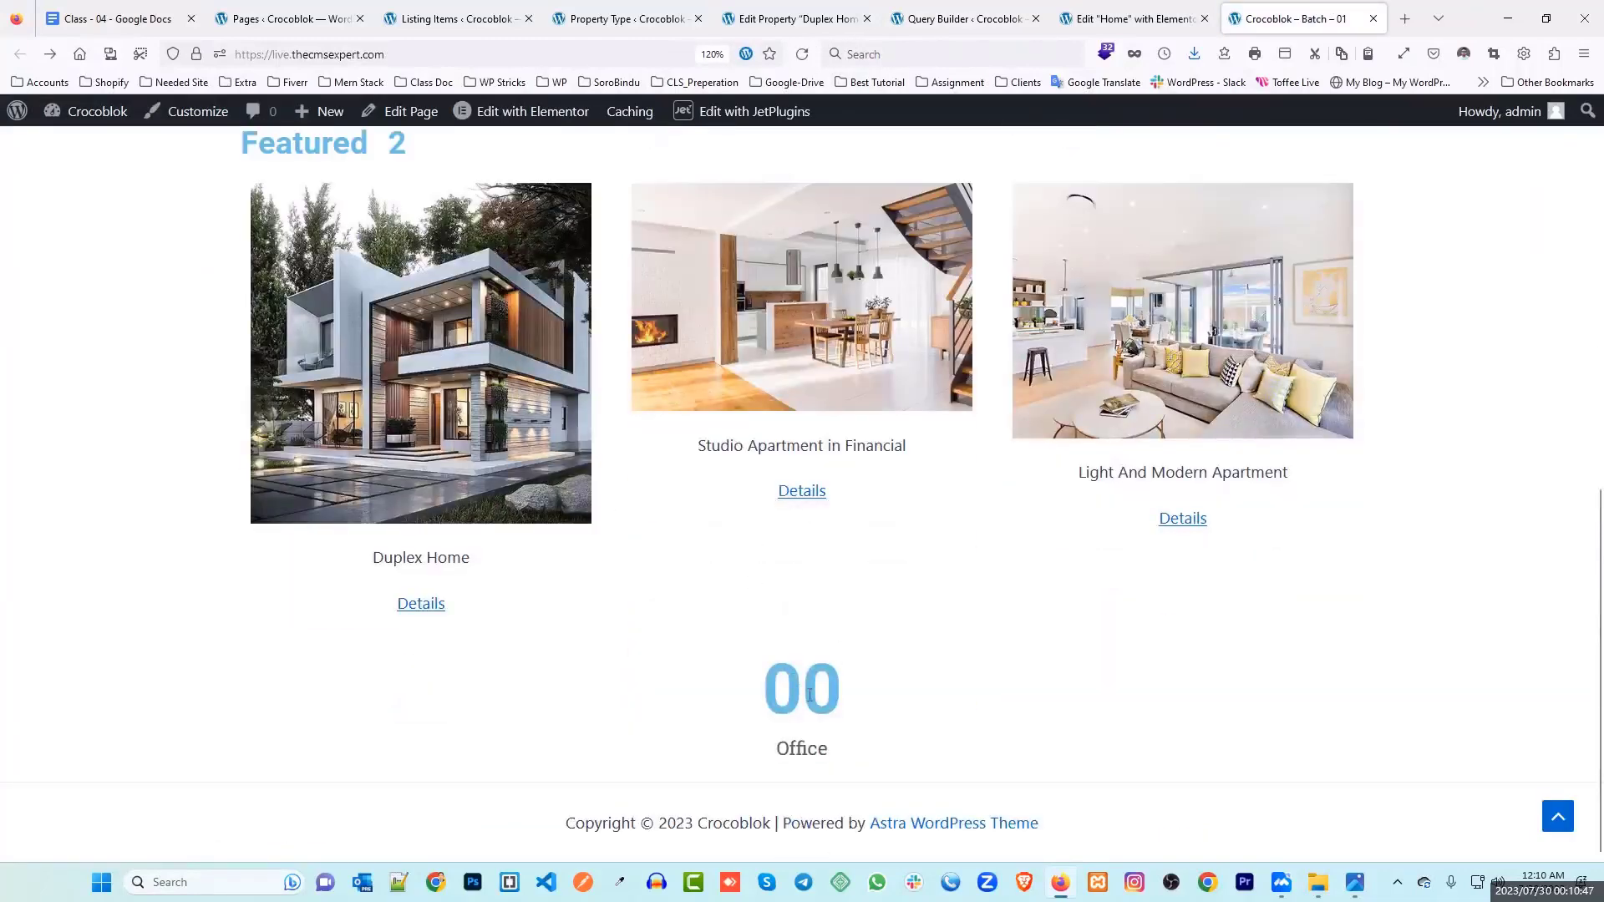
# Step: Clear the Office property type from the Duplex Home property and save the change
pyautogui.click(793, 18)
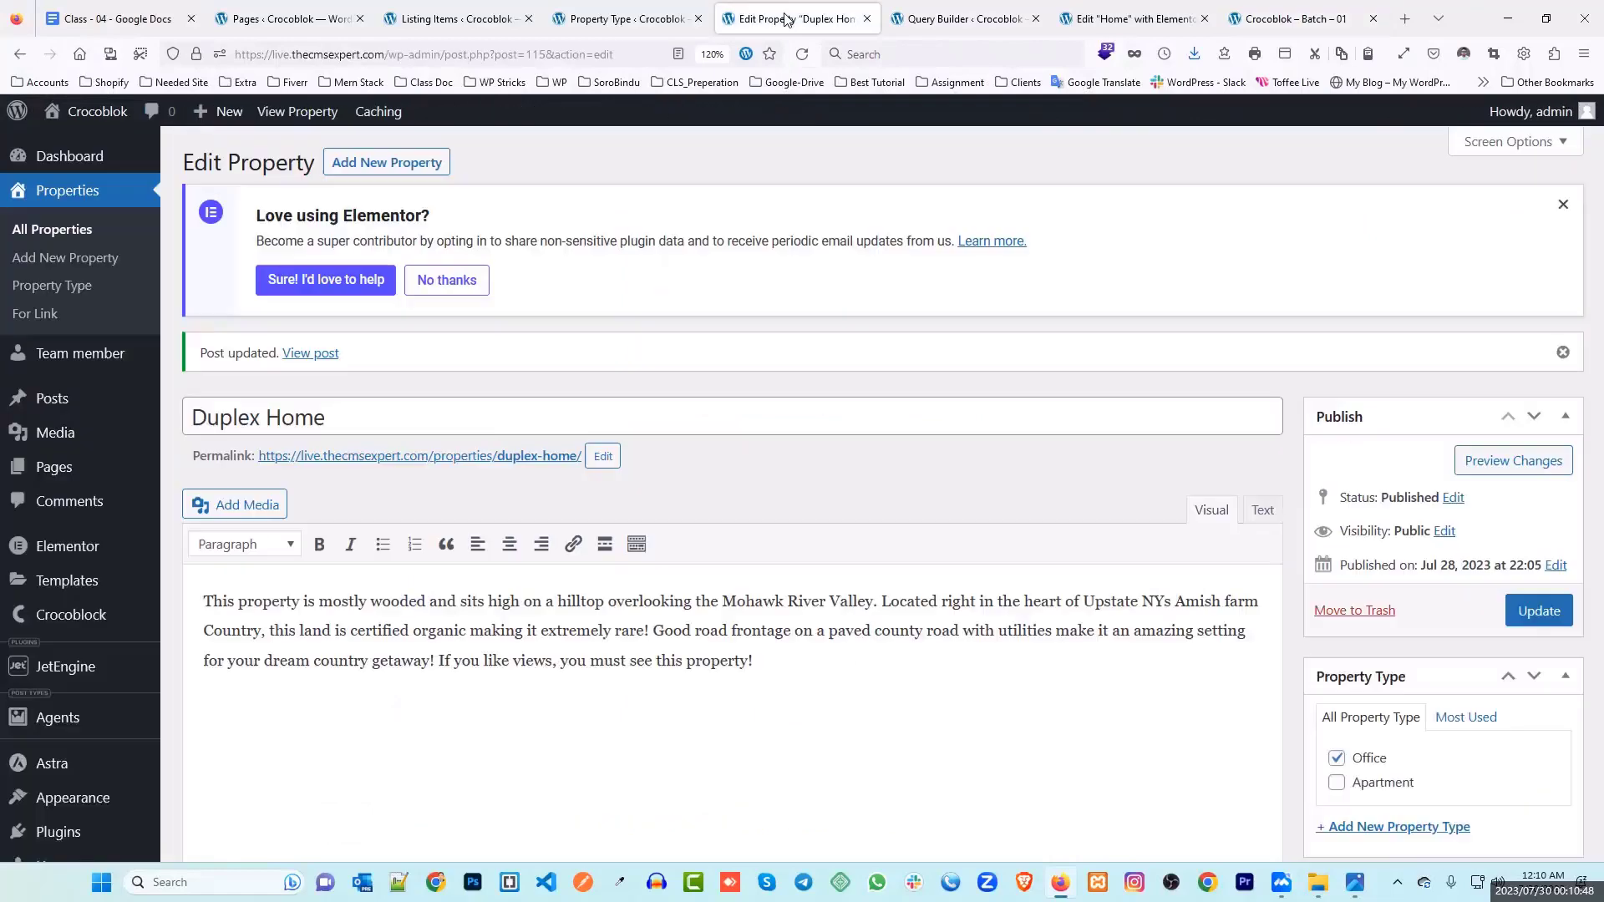
pyautogui.click(1336, 758)
pyautogui.click(1539, 610)
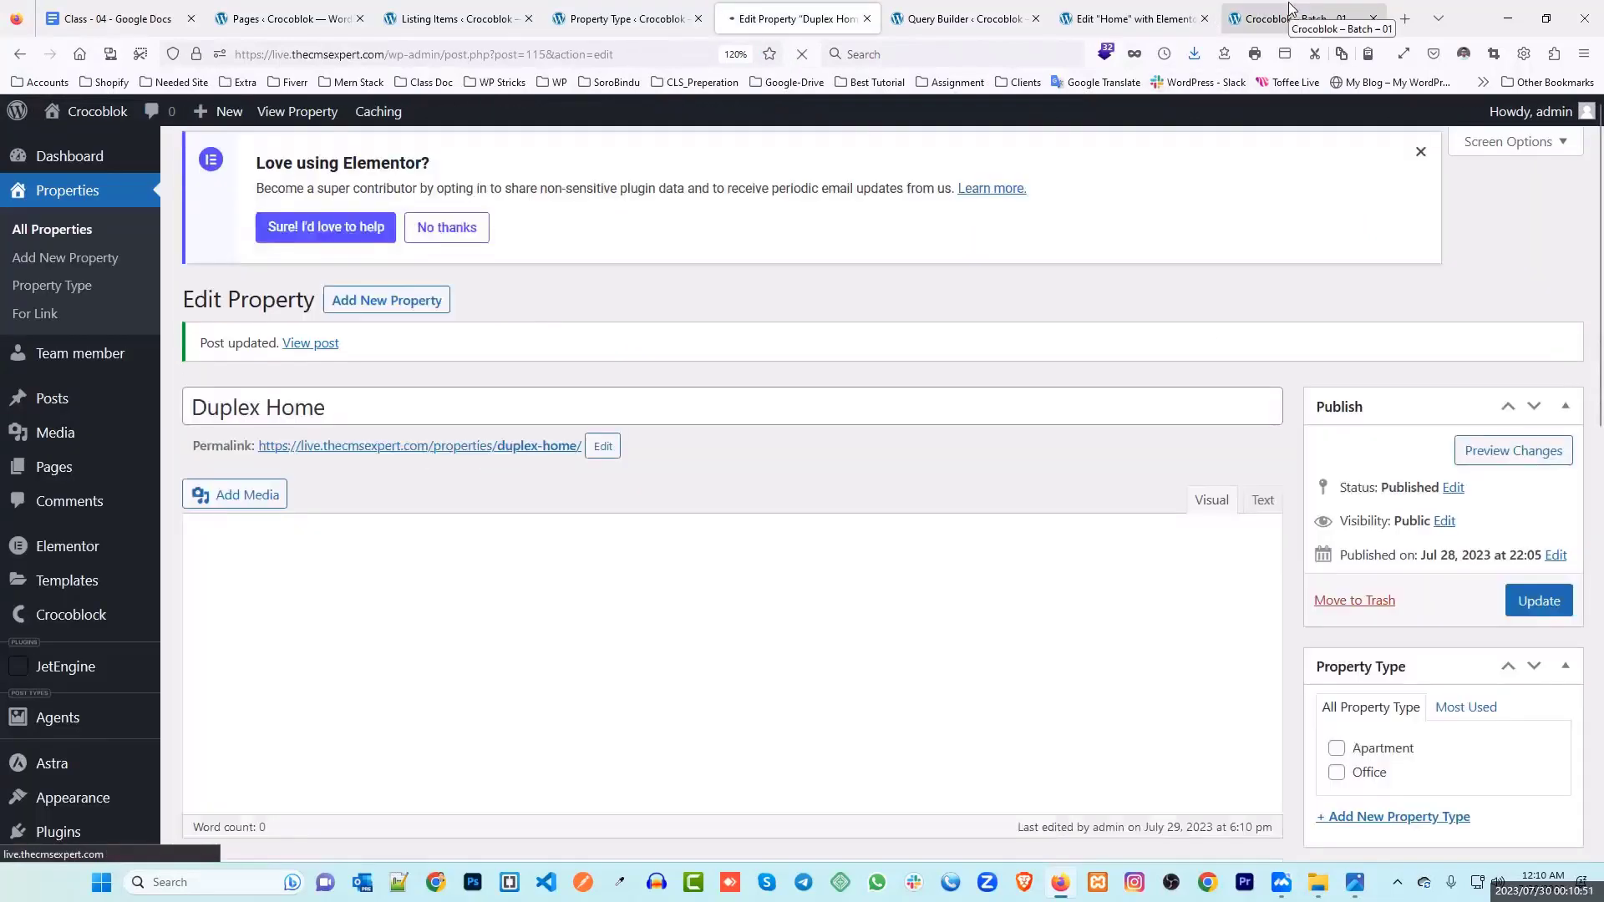
# Step: Refresh the live Home page, recheck the Featured number against the Office counter, and look at the Counter's settings in the Home page editor
pyautogui.click(1288, 8)
pyautogui.press('F5')
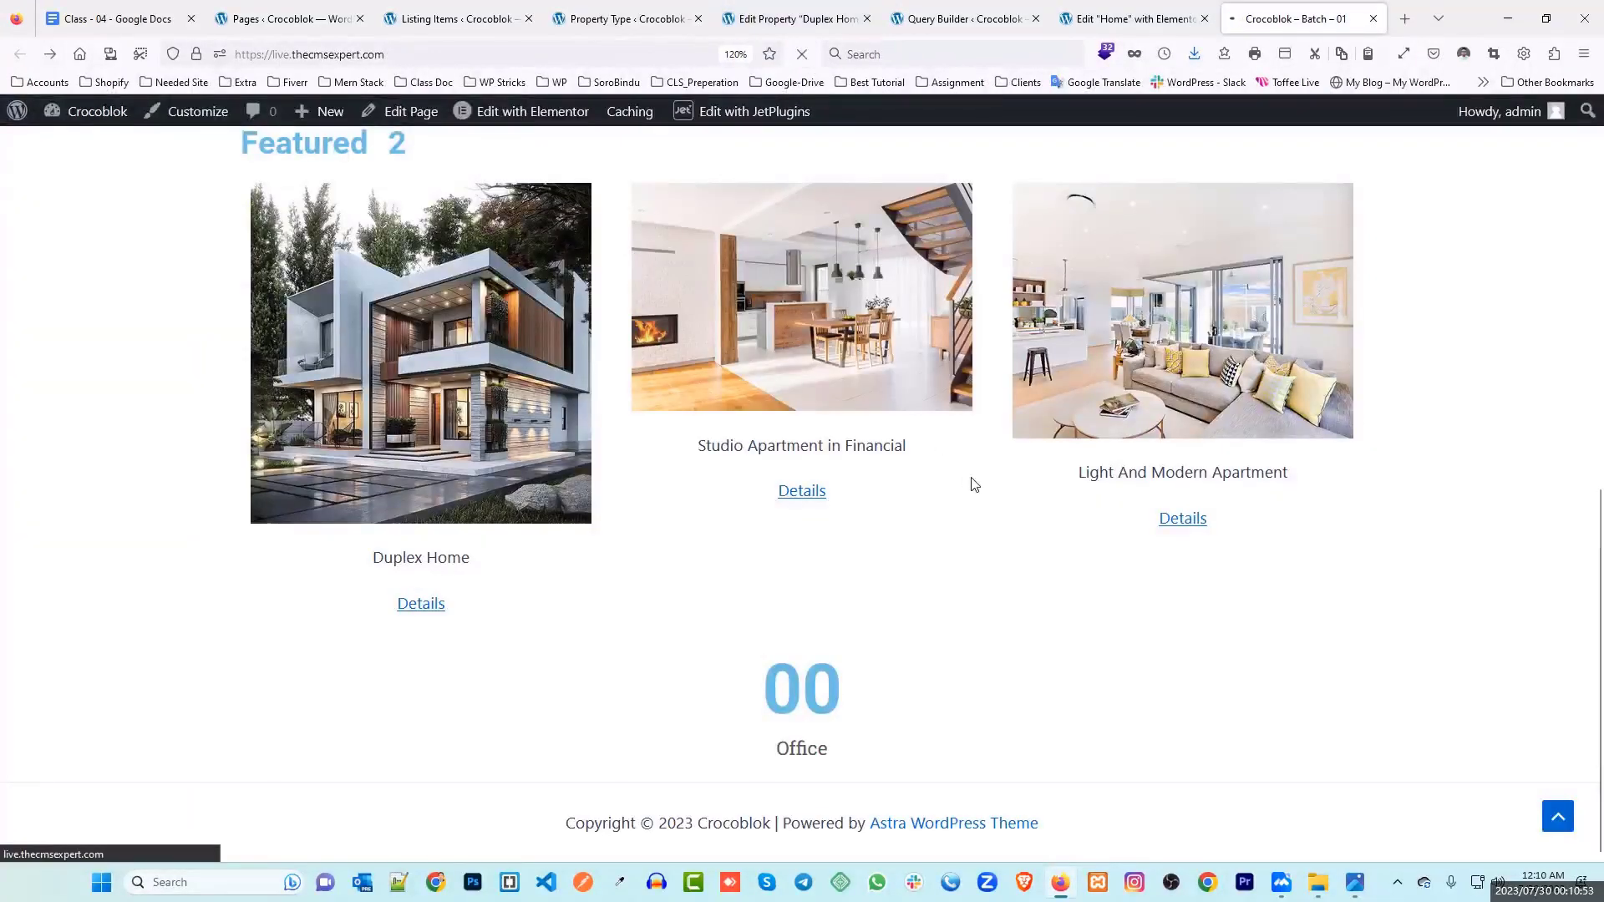
pyautogui.scroll(4, 528, 456)
pyautogui.moveTo(394, 353); pyautogui.dragTo(559, 354)
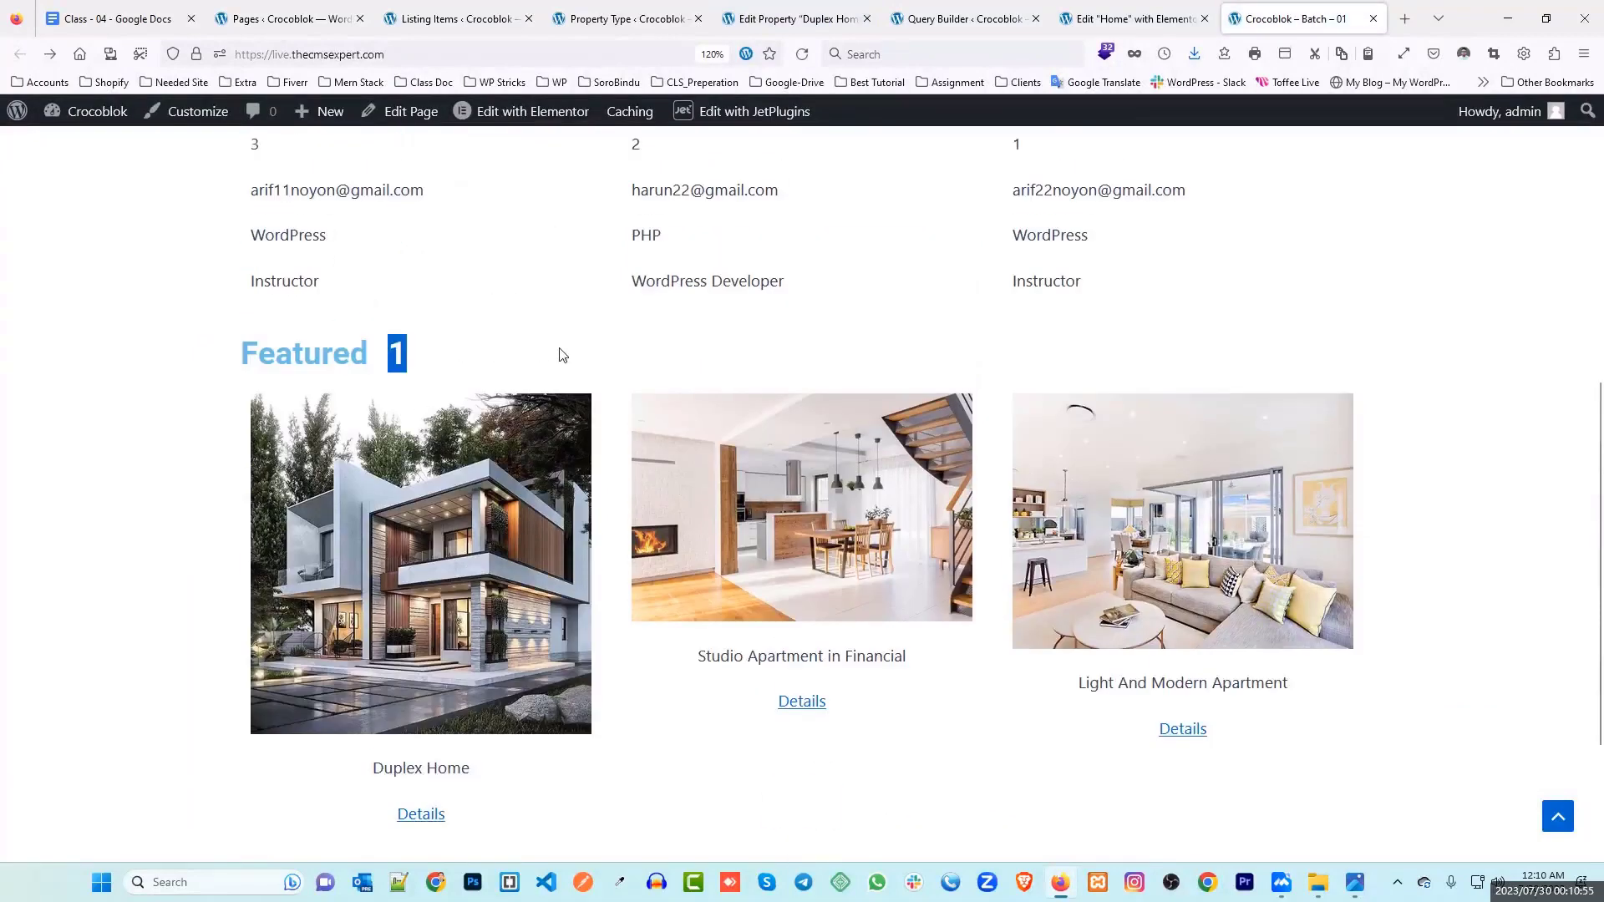
pyautogui.click(553, 359)
pyautogui.doubleClick(397, 351)
pyautogui.scroll(-3, 801, 672)
pyautogui.doubleClick(801, 672)
pyautogui.click(860, 691)
pyautogui.click(1086, 19)
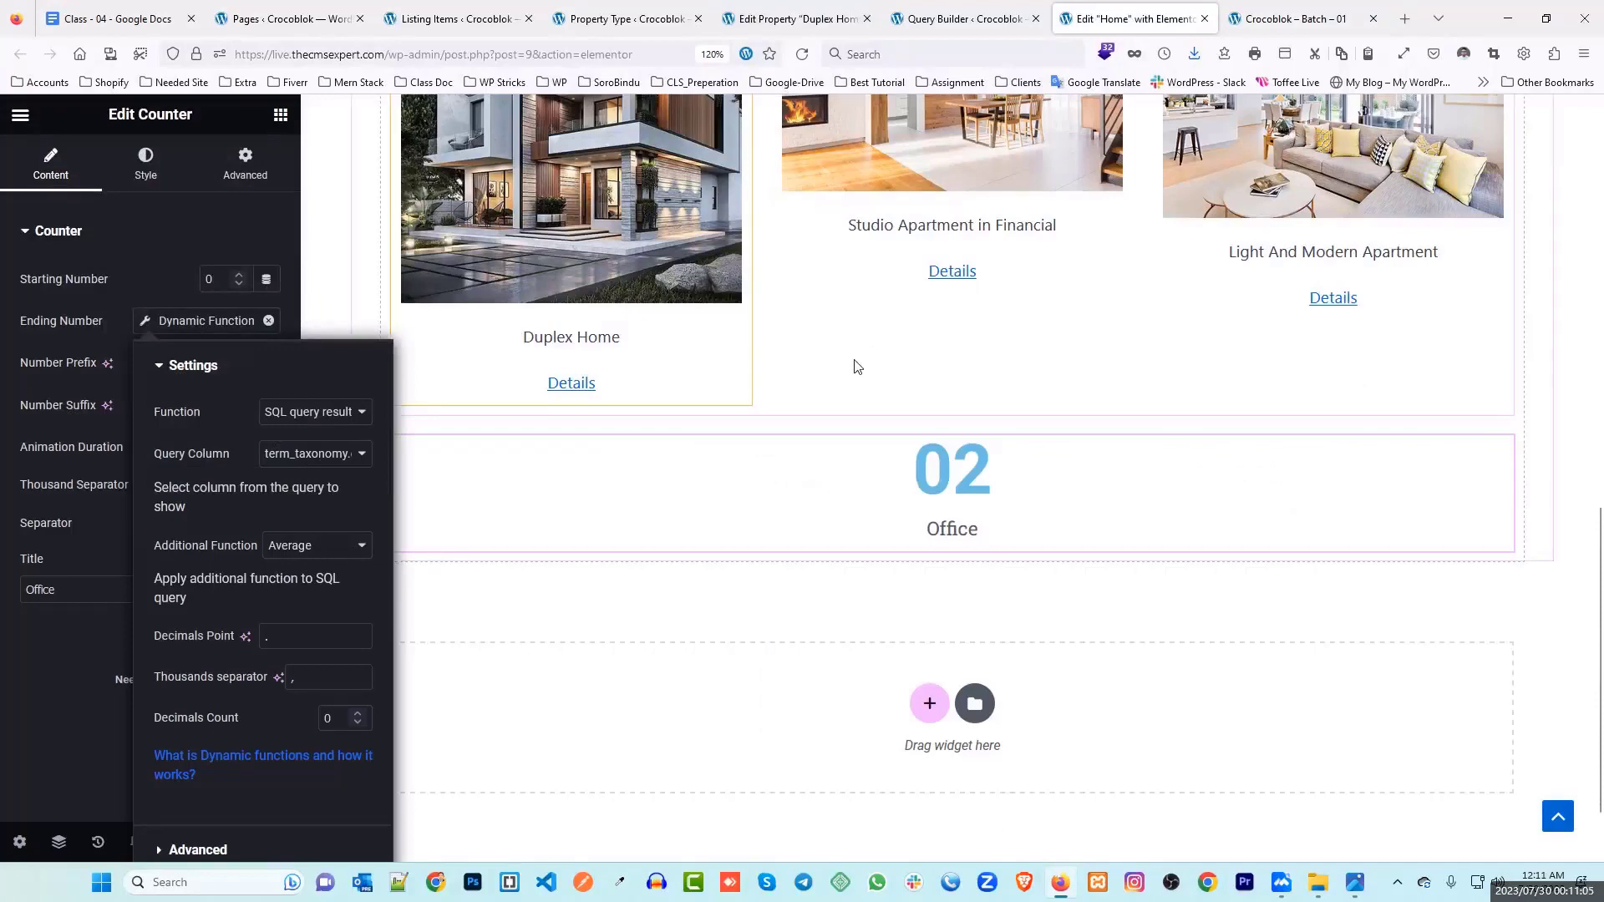
# Step: In the Class - 04 Google Docs document, append "per Month" to the "Post-Submit Limitation For Every User" project item
pyautogui.click(116, 19)
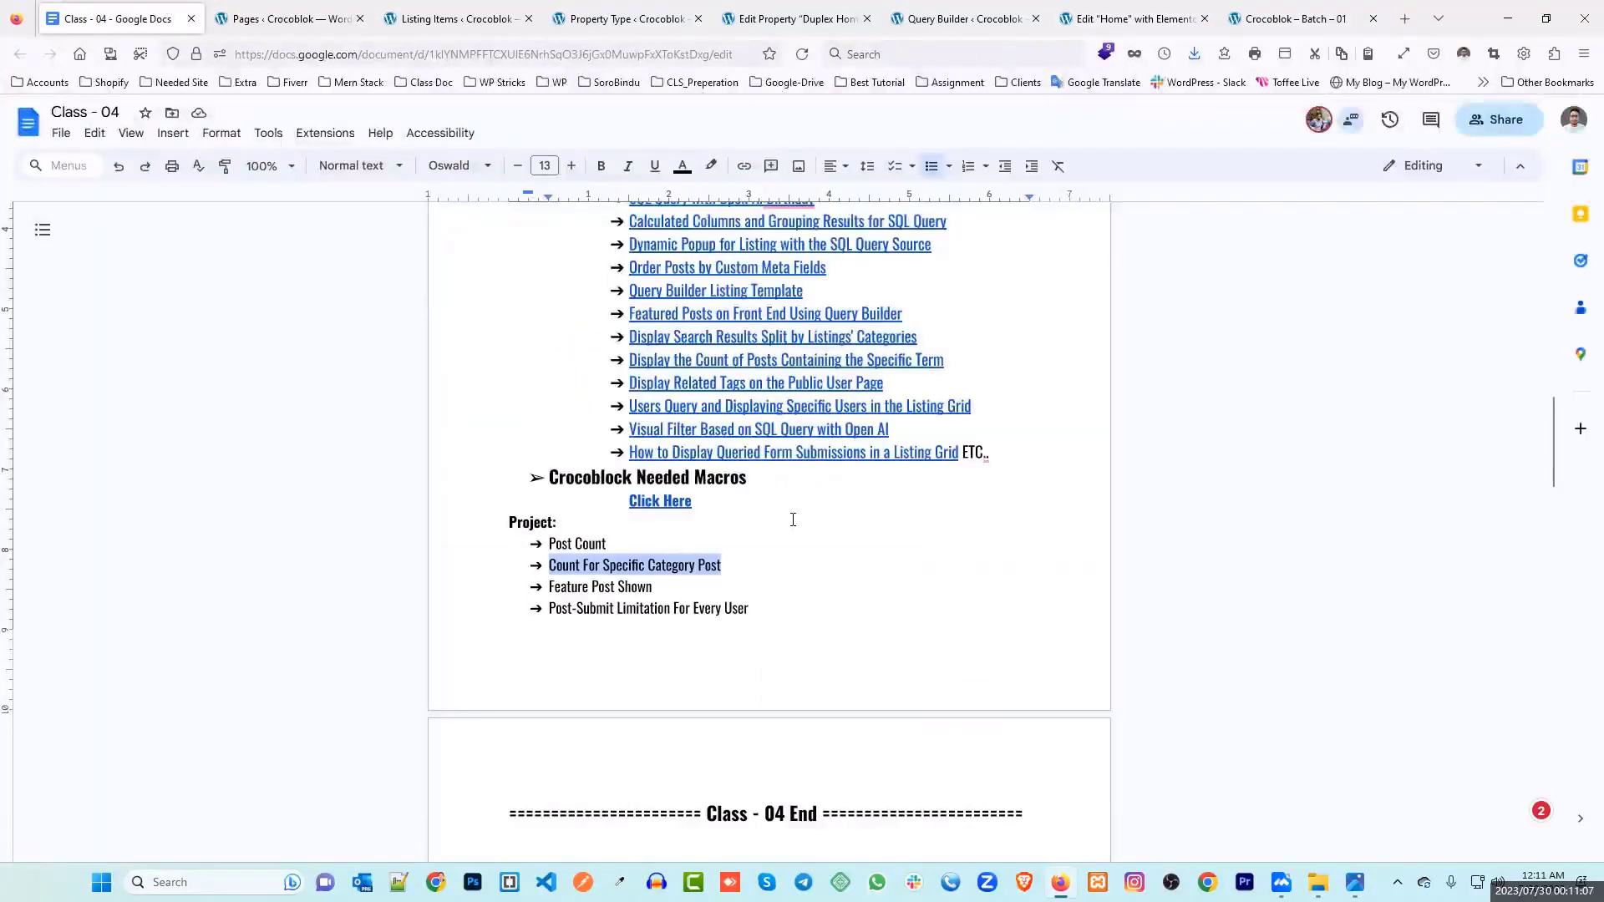
pyautogui.moveTo(549, 615); pyautogui.dragTo(750, 605)
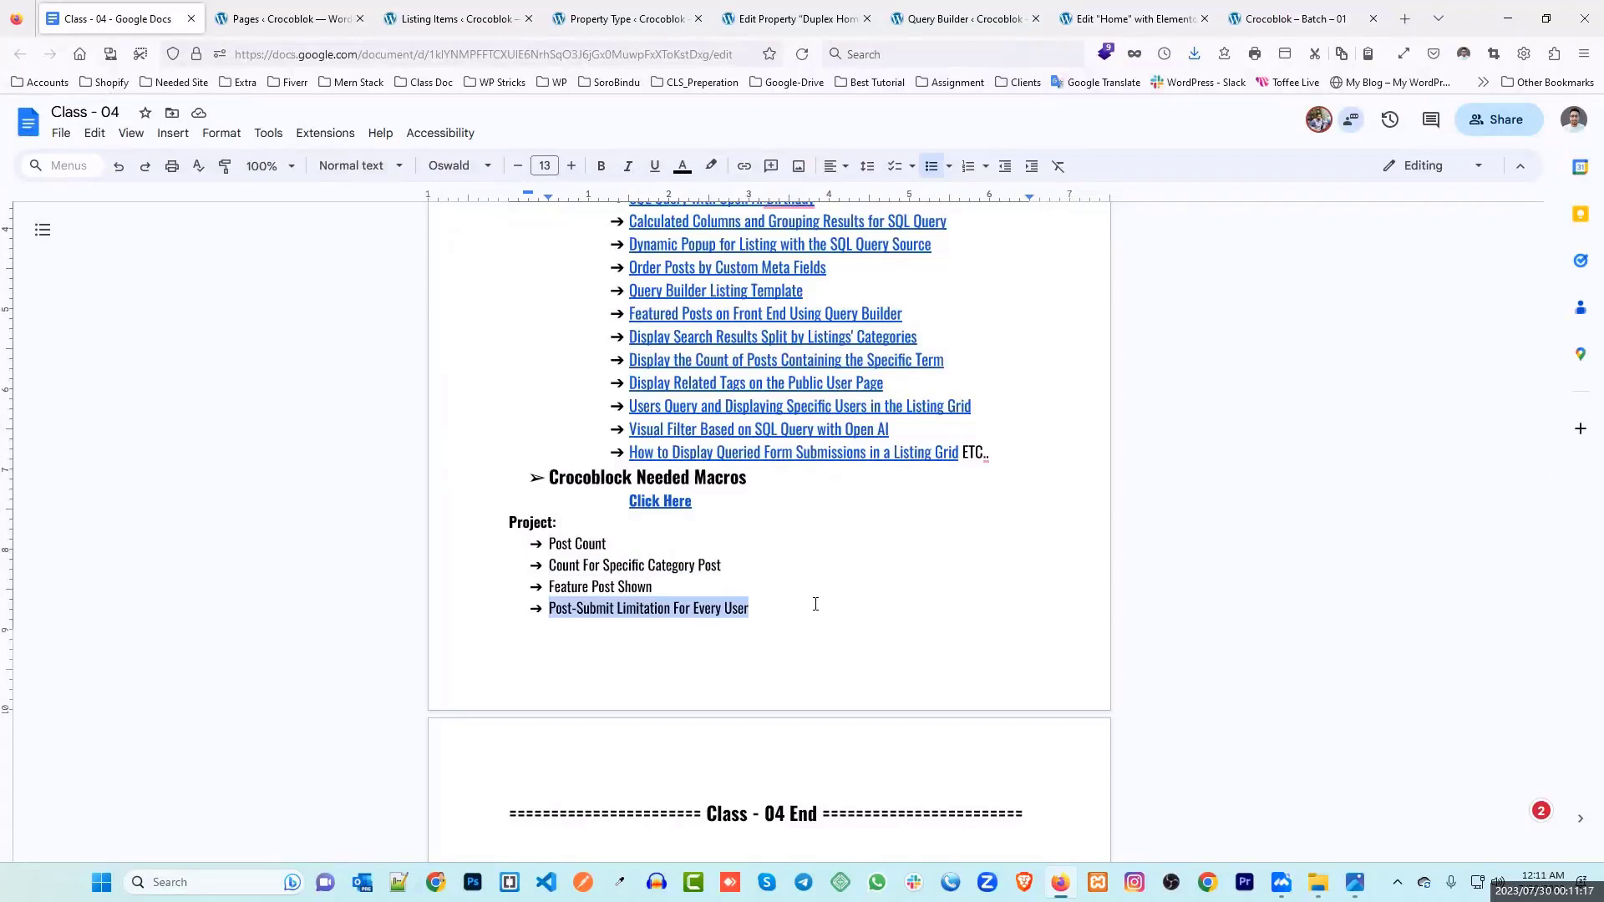
pyautogui.click(815, 603)
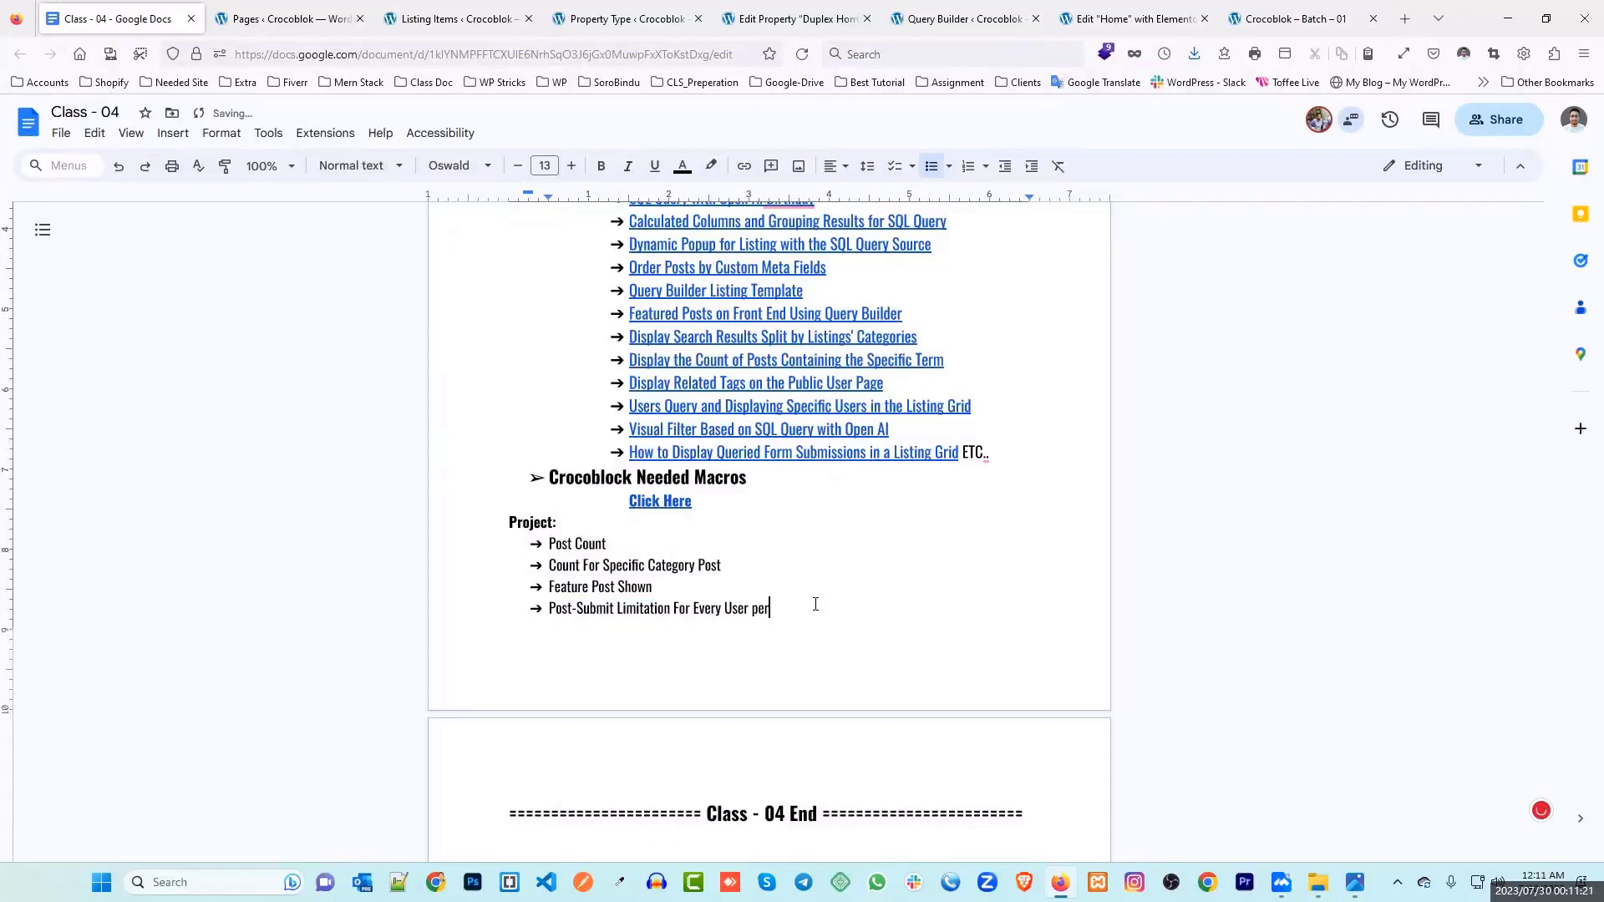
pyautogui.write('per Month')
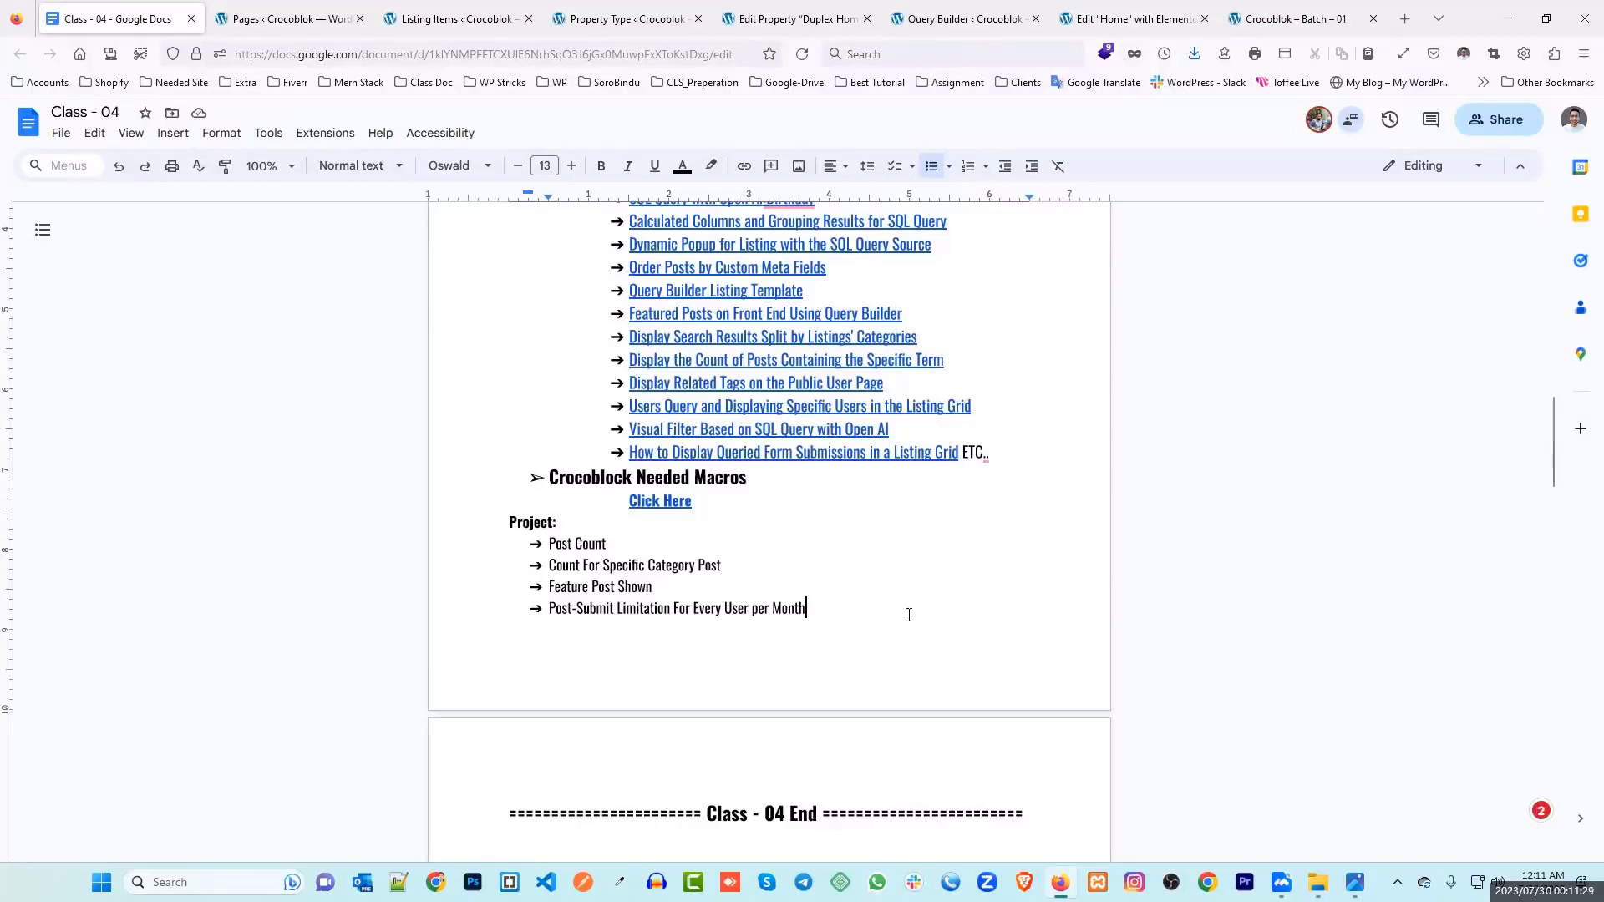
pyautogui.moveTo(855, 609); pyautogui.dragTo(541, 611)
pyautogui.click(829, 632)
# Step: Open the JetEngine dashboard in the WordPress admin, look through its default modules, and dismiss the Elementor notice
pyautogui.hotkey('ctrl', '4')
pyautogui.scroll(-2, 696, 535)
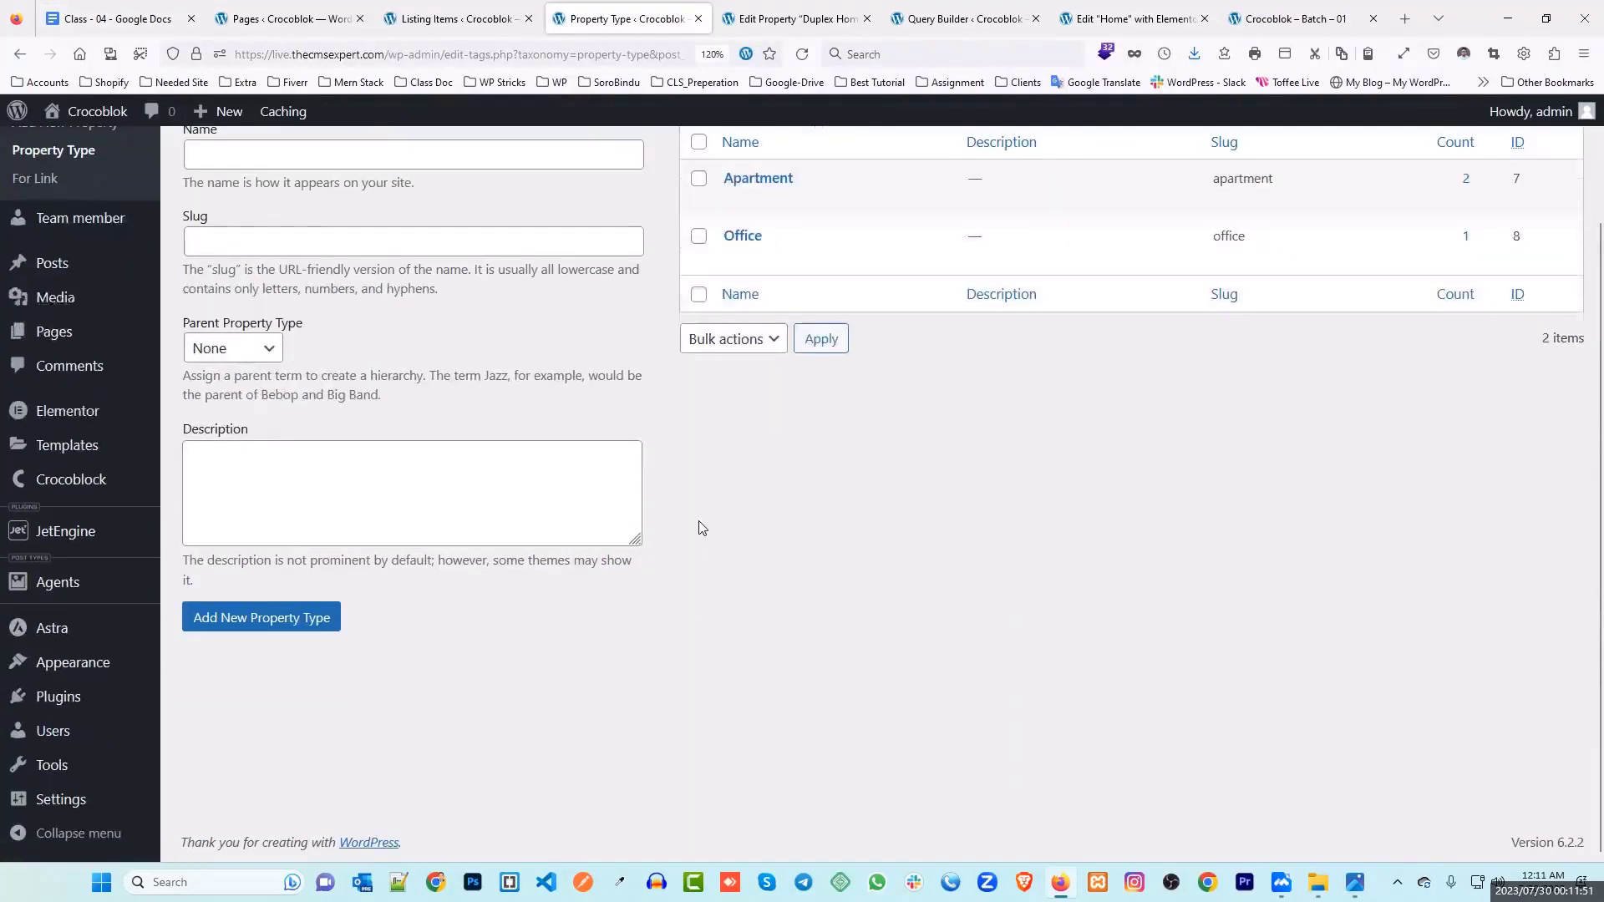
pyautogui.scroll(2, 501, 517)
pyautogui.scroll(-2, 96, 585)
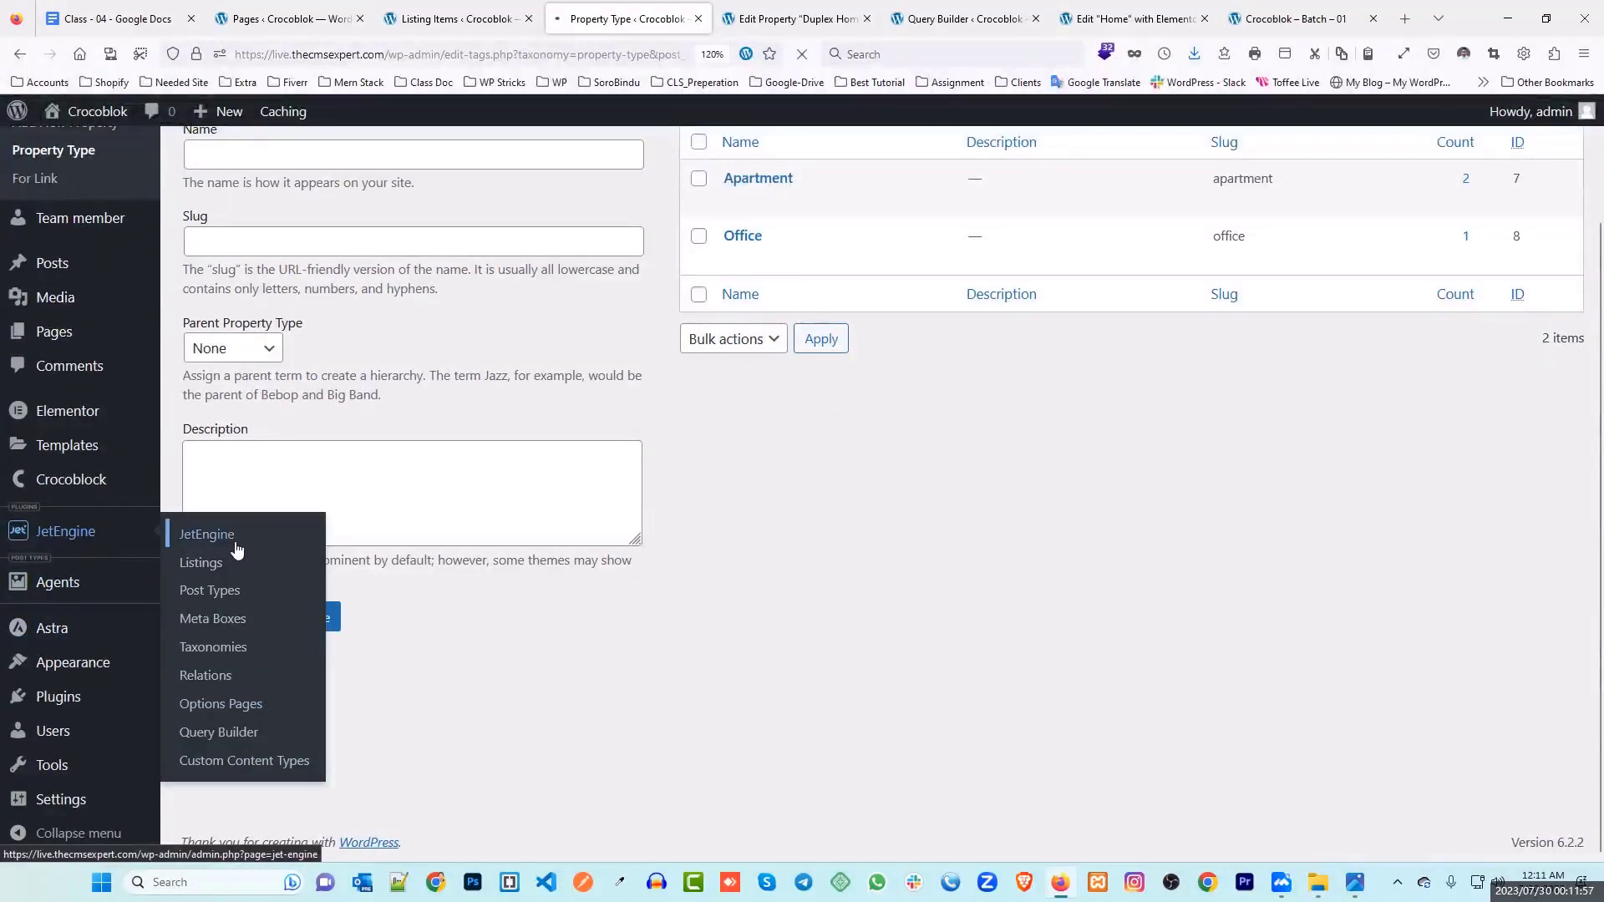
pyautogui.scroll(-6, 639, 417)
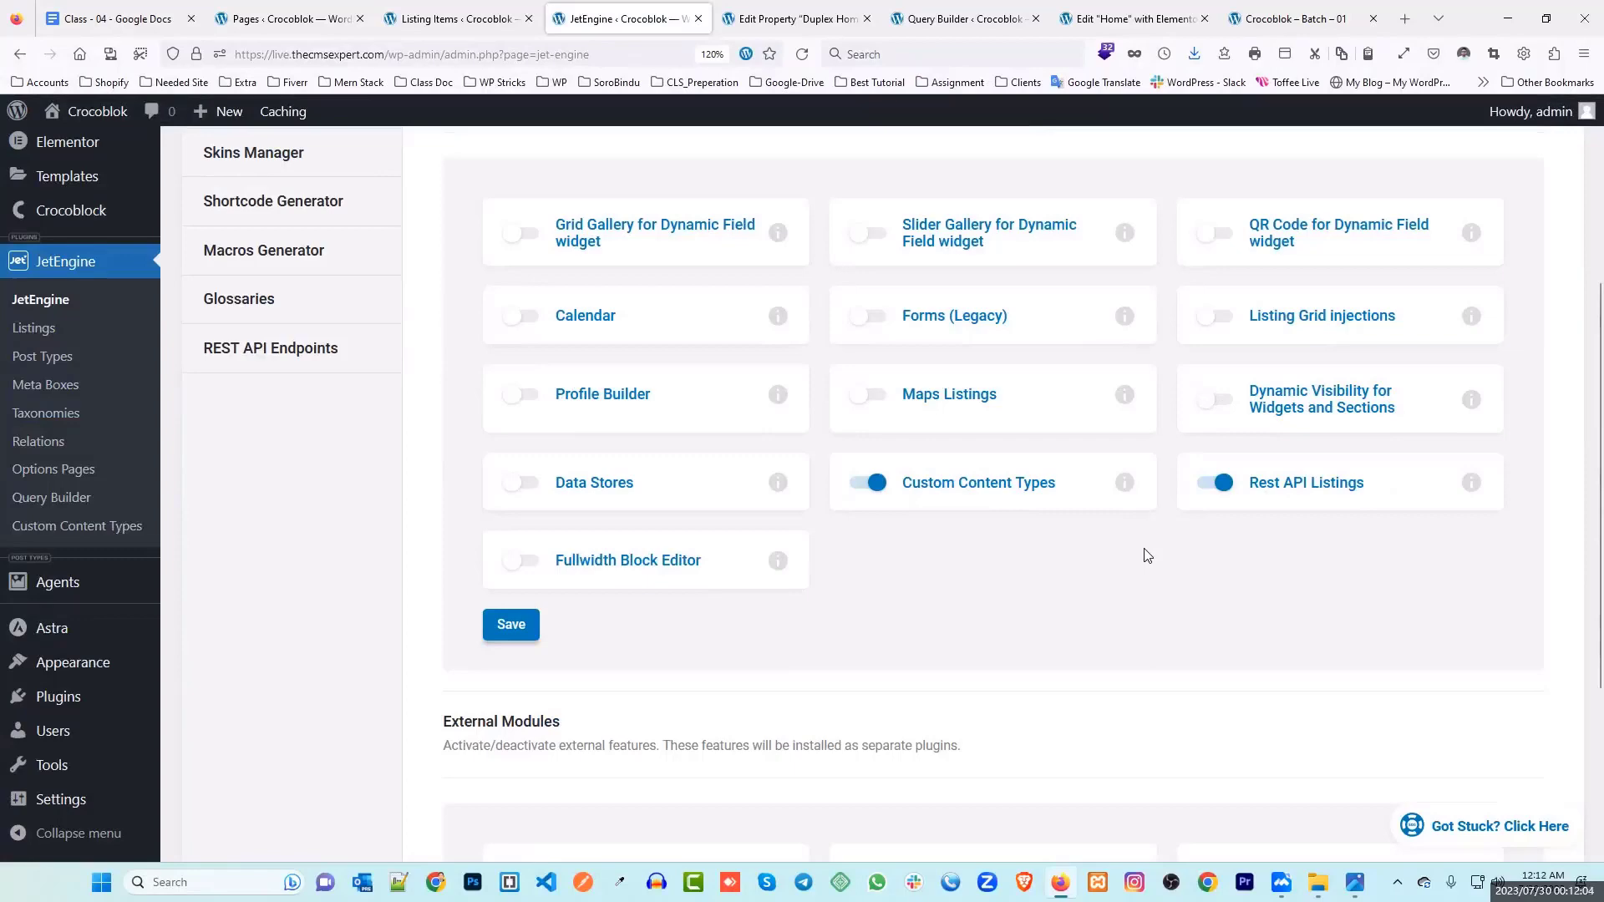
pyautogui.scroll(5, 1146, 556)
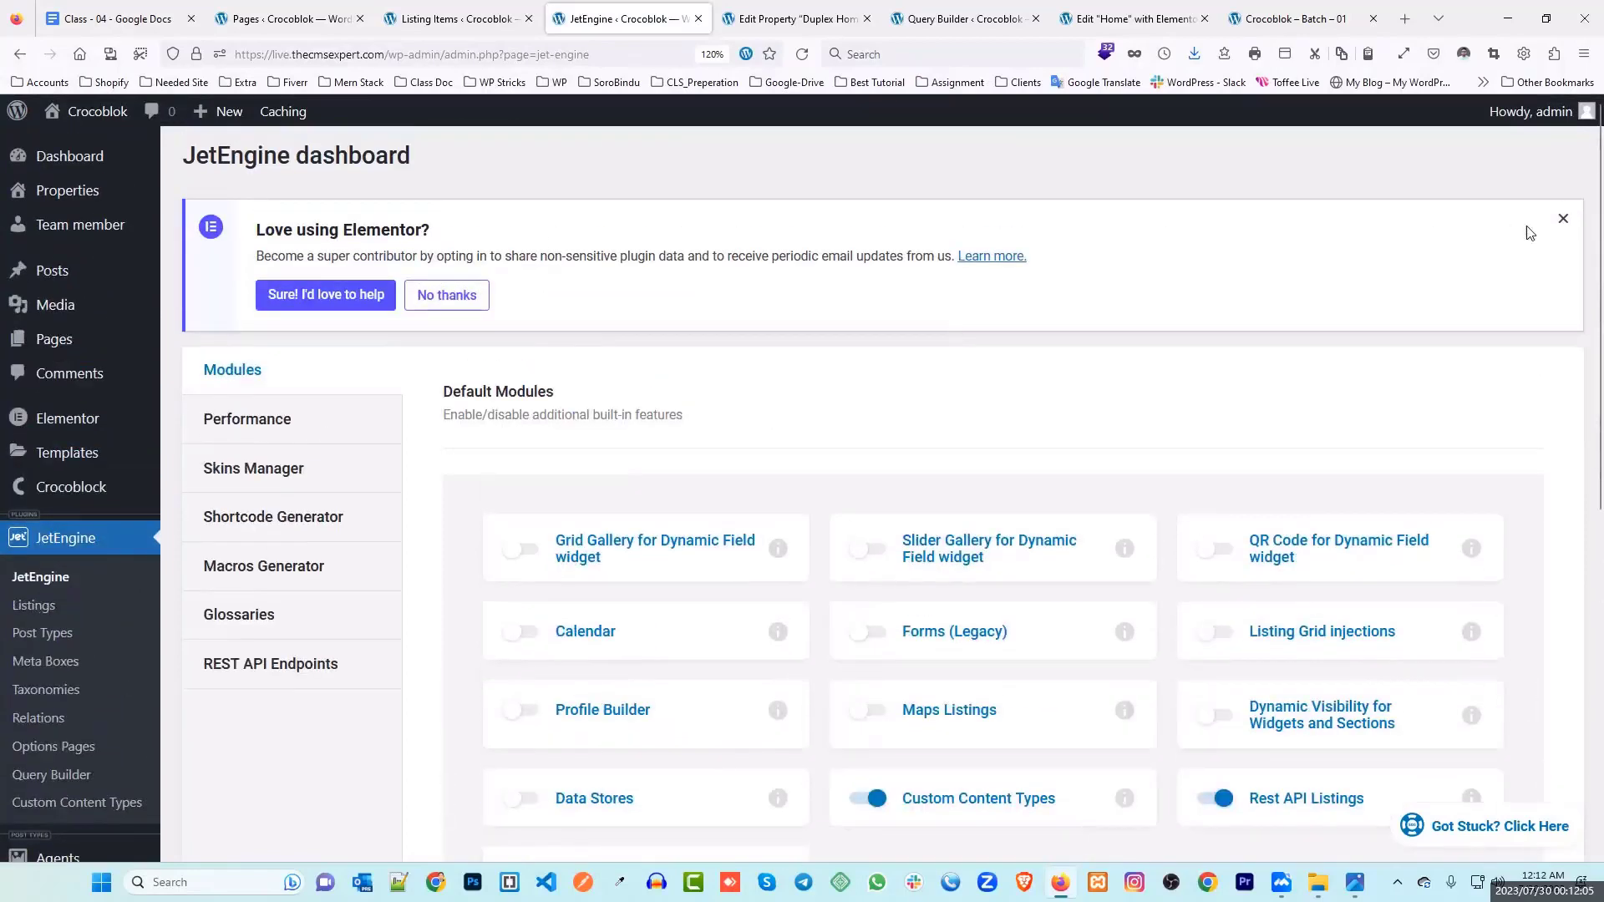
pyautogui.click(1562, 219)
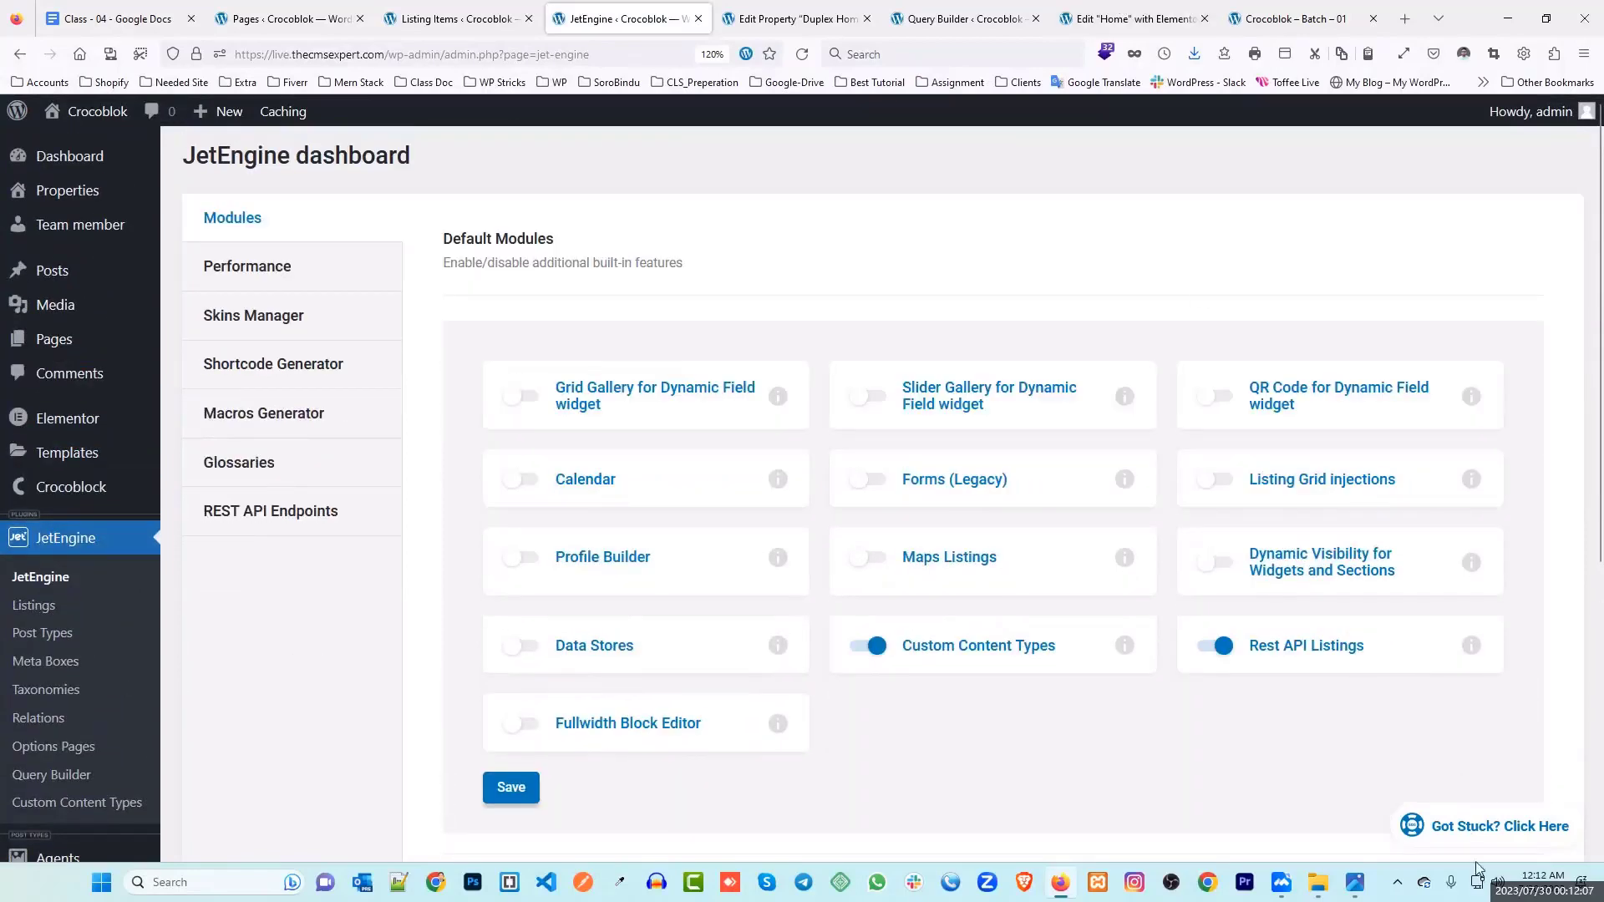